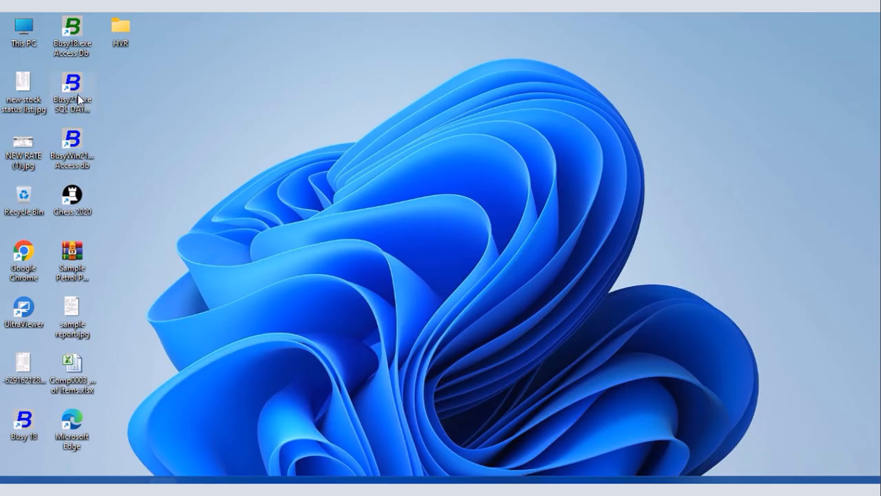
# Launch Busy 21 with the SQL database, dismiss the startup messages and start creating a new company.
pyautogui.doubleClick(78, 100)
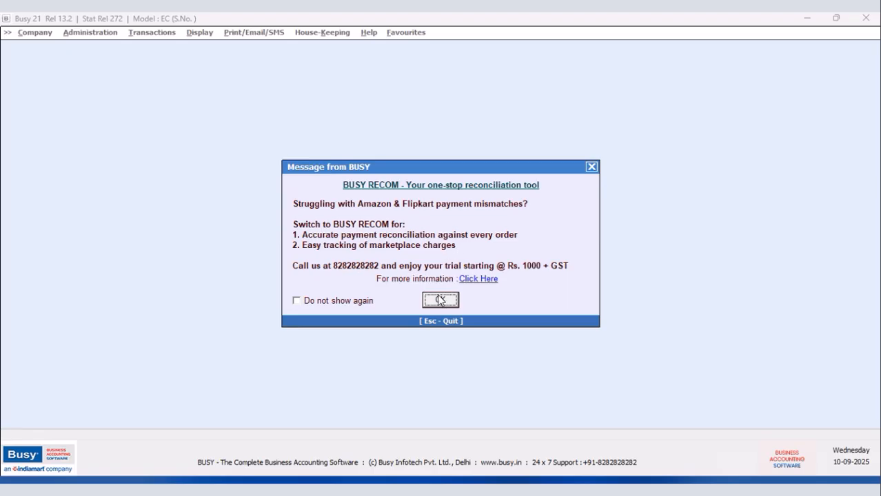
pyautogui.click(439, 300)
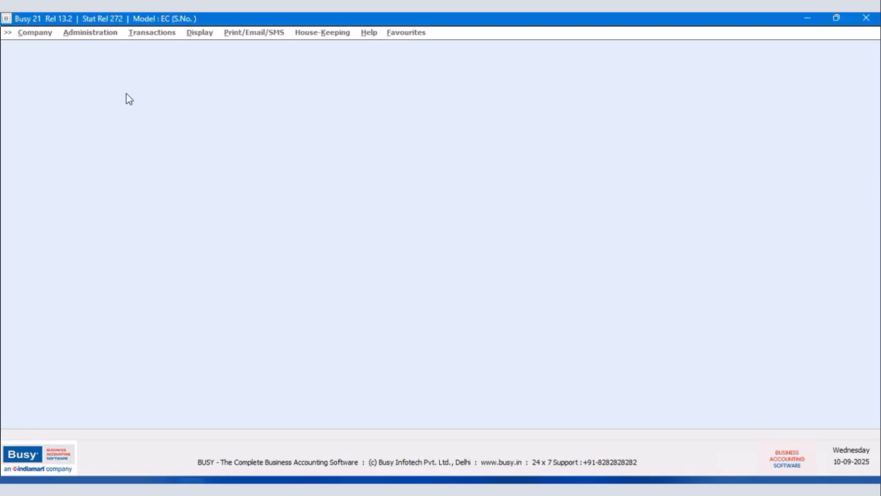
pyautogui.click(523, 275)
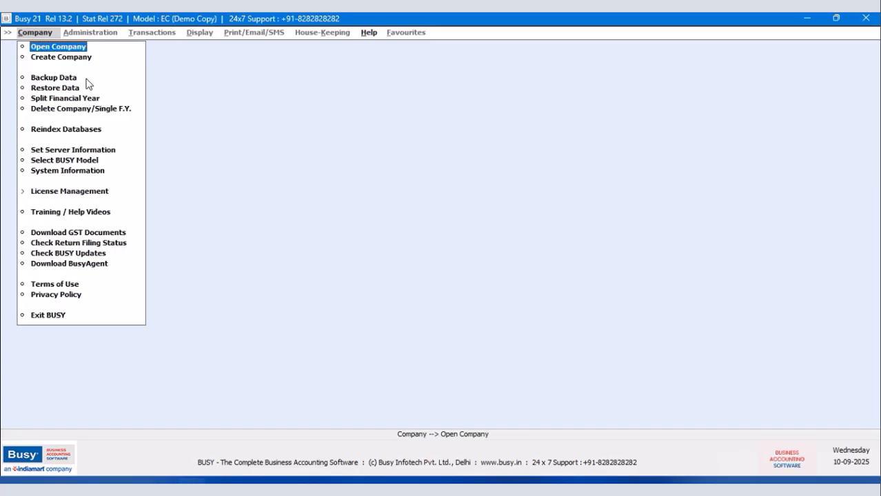
pyautogui.click(71, 57)
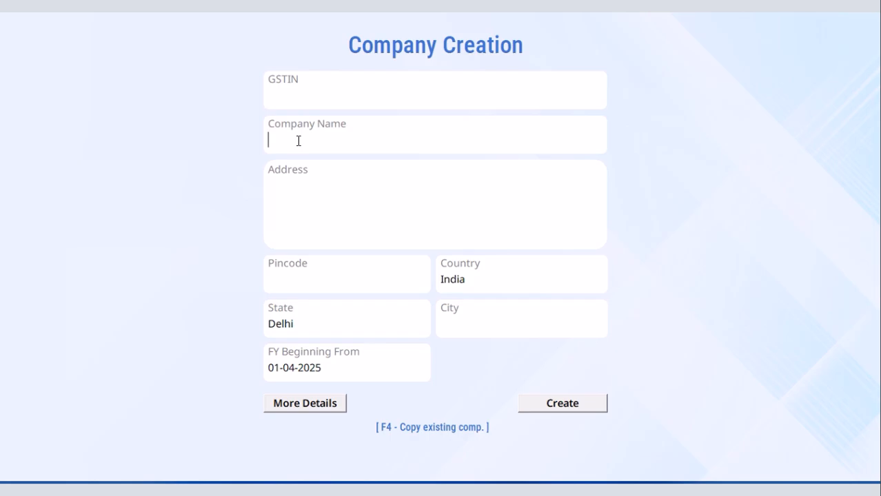
# Enter Janatha Automobiles as the new company's name.
pyautogui.press('Tab')
pyautogui.write('Janatha Automobiles')
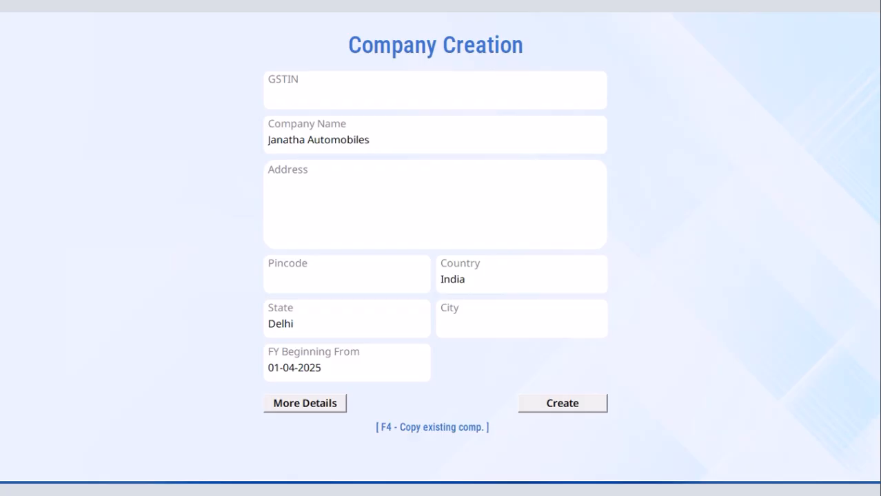
# Set the company's state to Karnataka and its city to Thirthahalli.
pyautogui.click(299, 331)
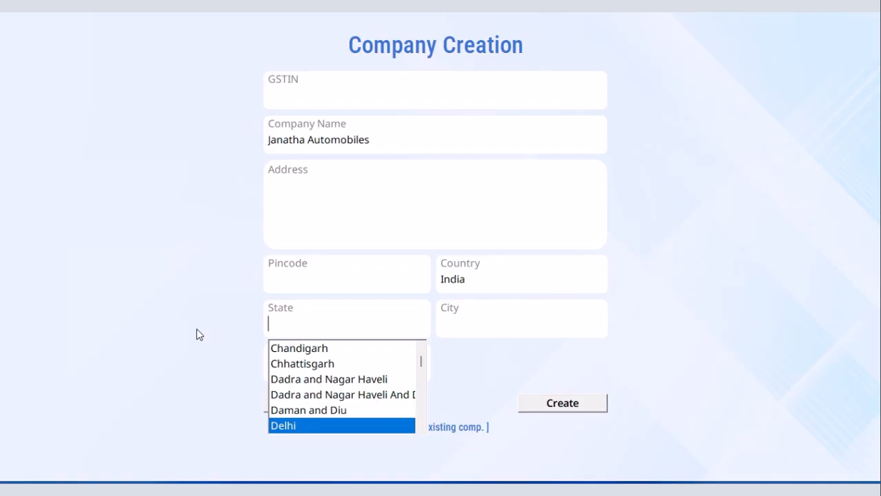
pyautogui.write('Karnataka')
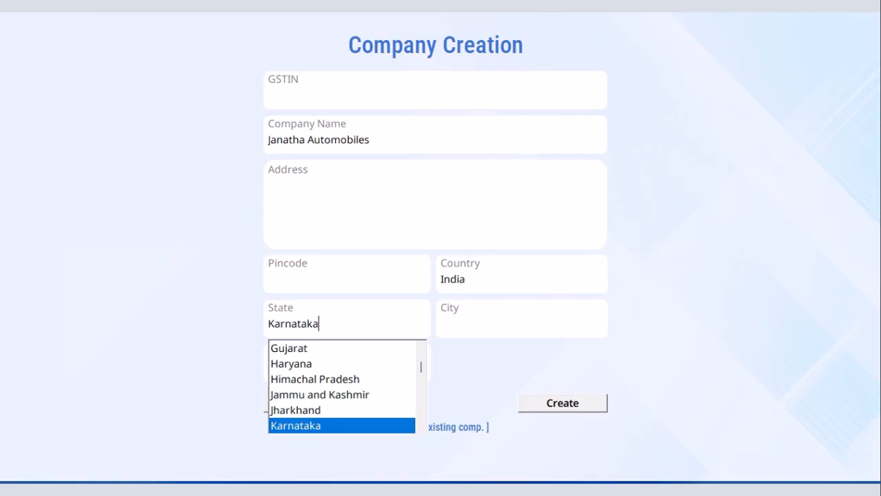
pyautogui.press('Return')
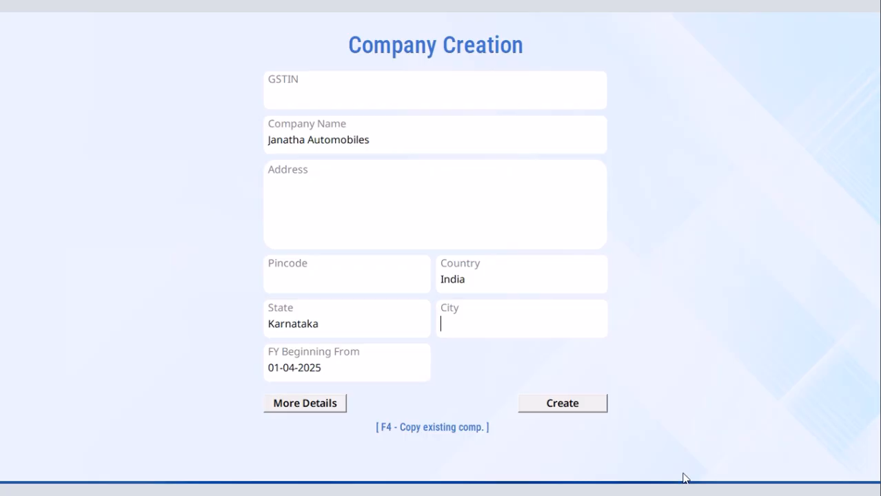
pyautogui.write('Thirthahalli')
# Copy masters and configuration from the P2p company, create the new company and leave the voucher entry screen.
pyautogui.click(552, 402)
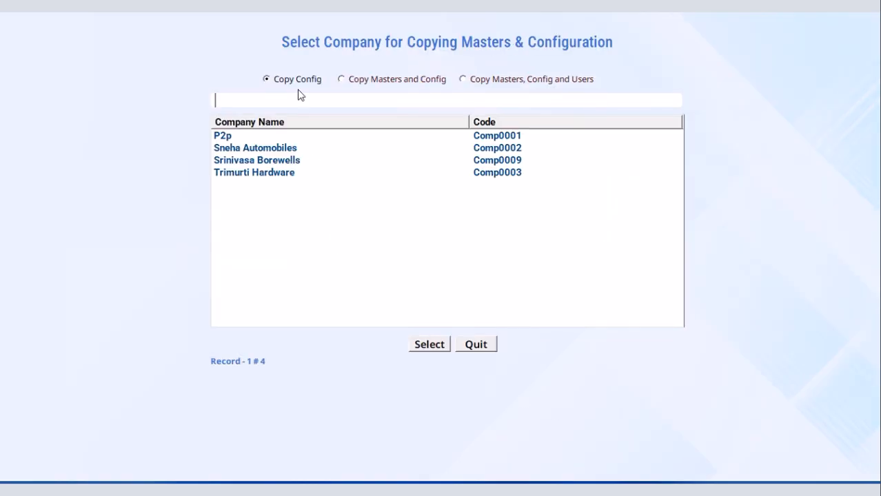
pyautogui.click(343, 79)
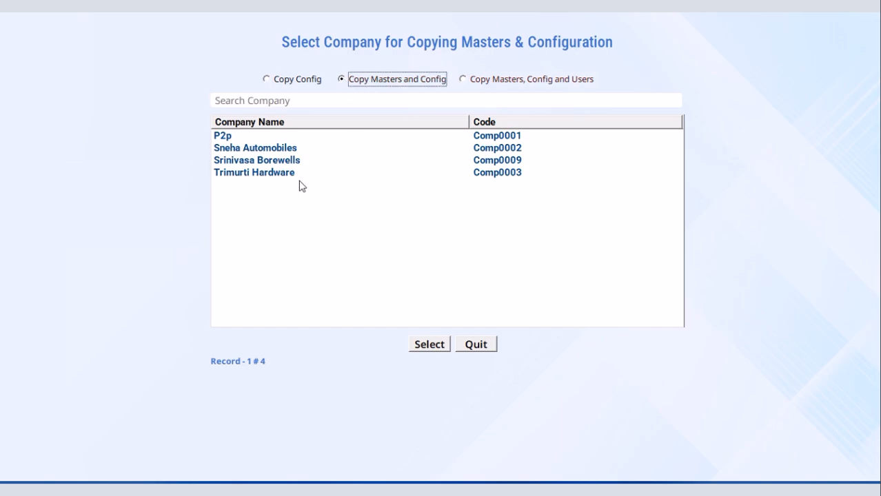
pyautogui.click(231, 138)
pyautogui.click(429, 344)
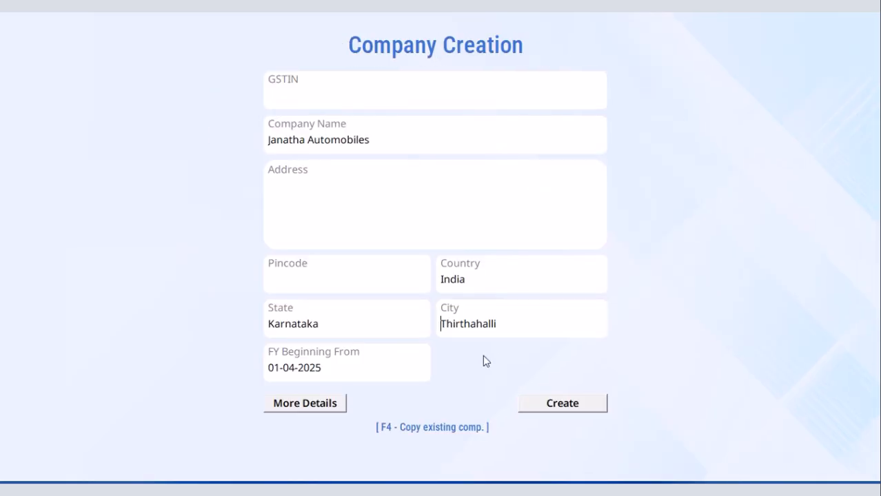
pyautogui.click(563, 405)
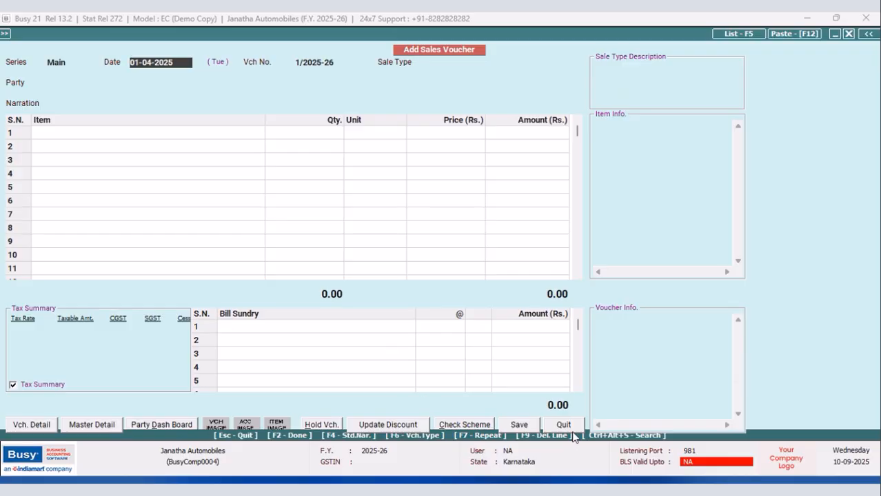
pyautogui.click(572, 430)
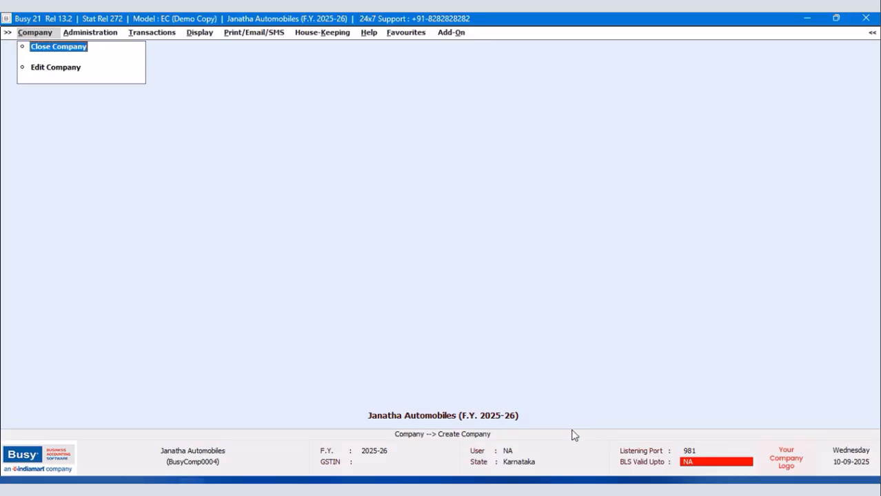
# View the item masters available for modification and close the selection without changing any item.
pyautogui.click(74, 35)
pyautogui.click(90, 48)
pyautogui.click(98, 98)
pyautogui.click(112, 121)
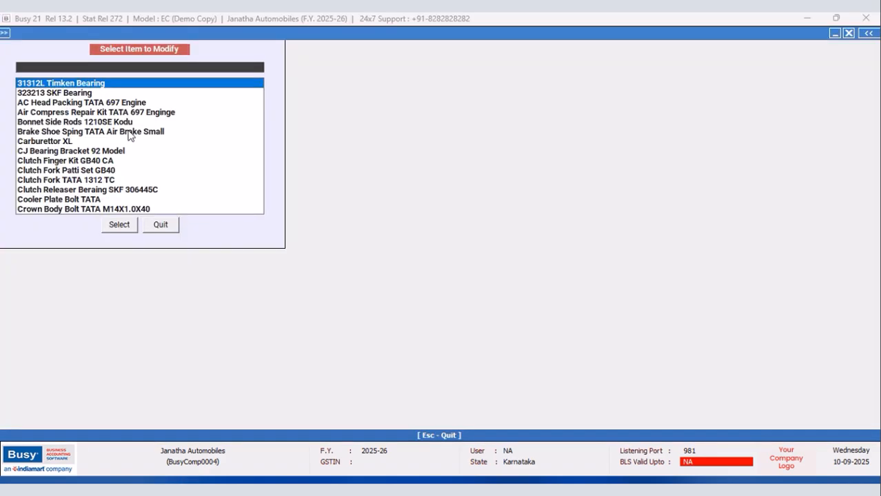
pyautogui.click(161, 228)
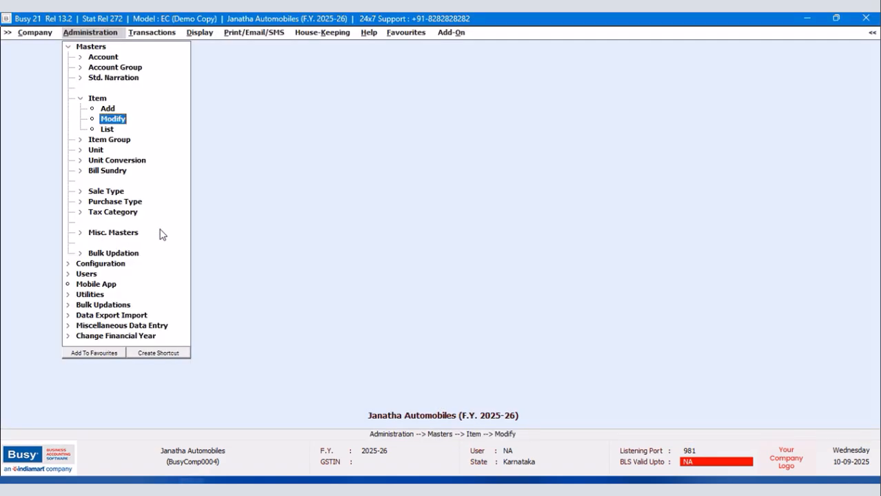
# Display the list of tax categories on screen, check the GST 28%+12% entry and close the list.
pyautogui.click(113, 211)
pyautogui.click(109, 247)
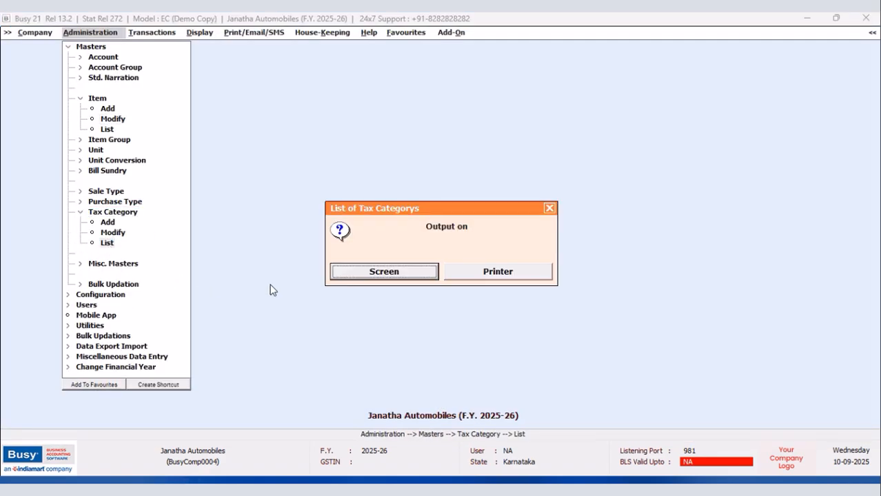
pyautogui.click(378, 276)
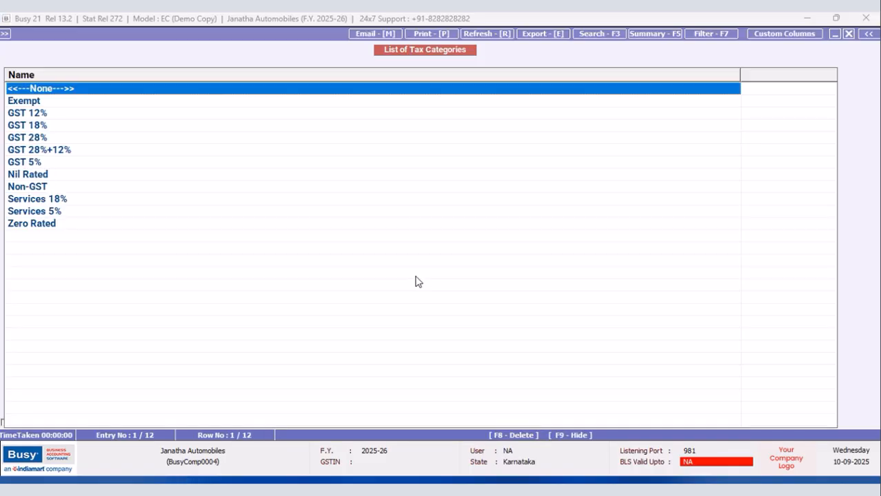
pyautogui.click(61, 151)
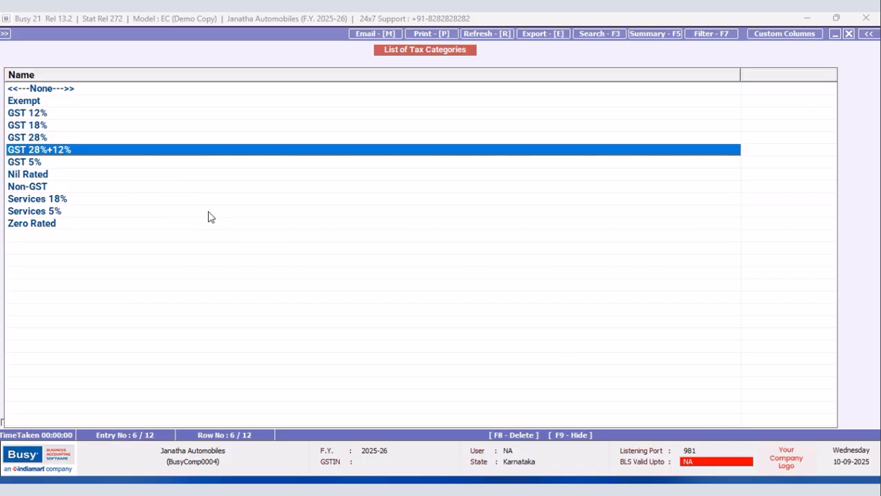
pyautogui.click(848, 34)
pyautogui.click(550, 208)
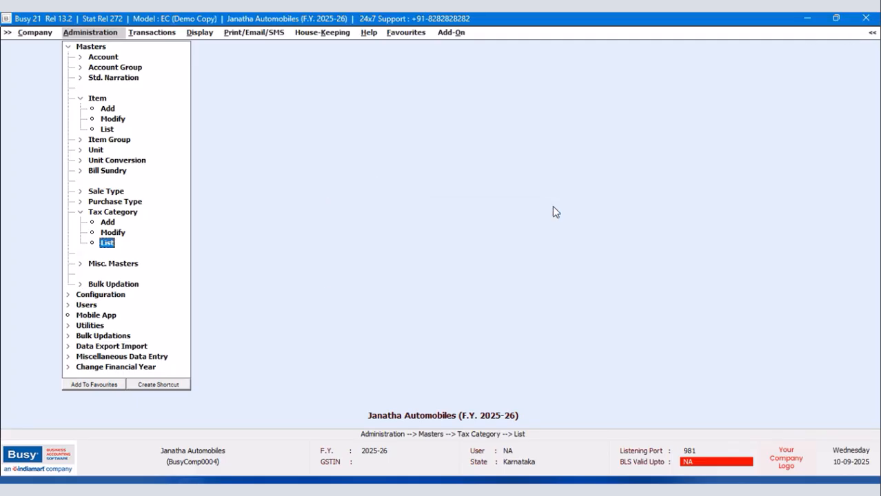
# Open the GST 28%+12% tax category master for modification.
pyautogui.click(68, 46)
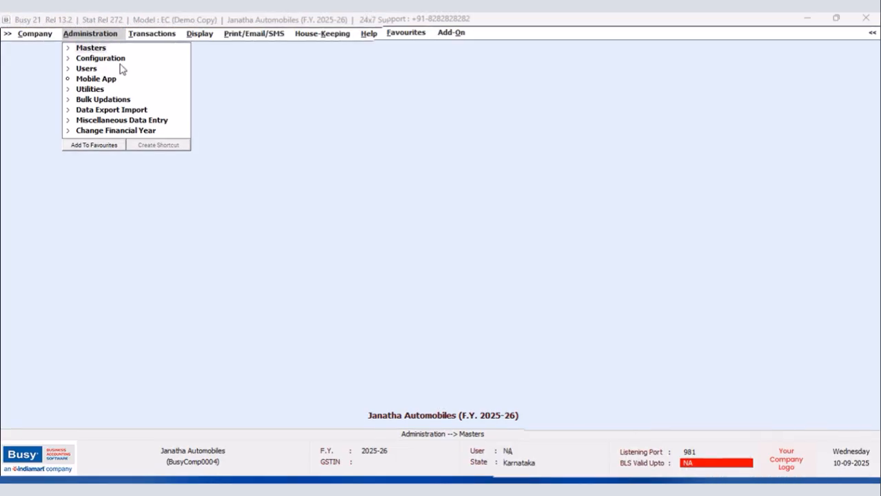
pyautogui.click(97, 48)
pyautogui.click(112, 233)
pyautogui.click(43, 133)
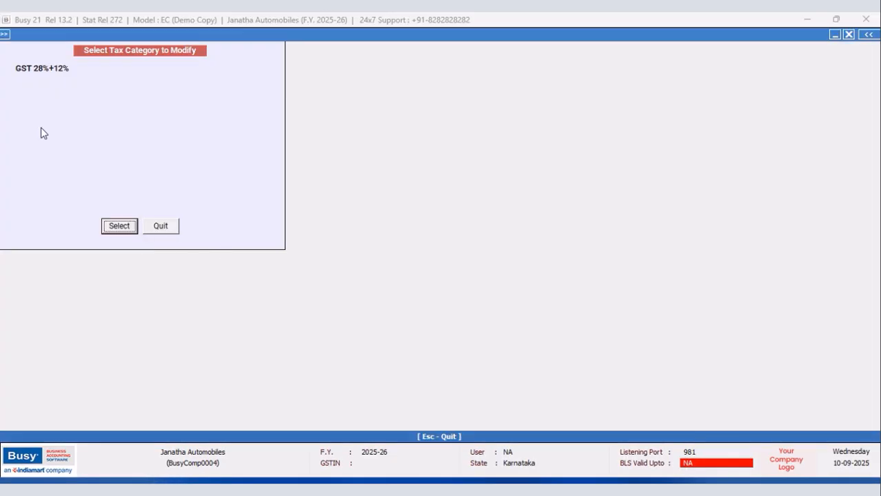
pyautogui.click(115, 228)
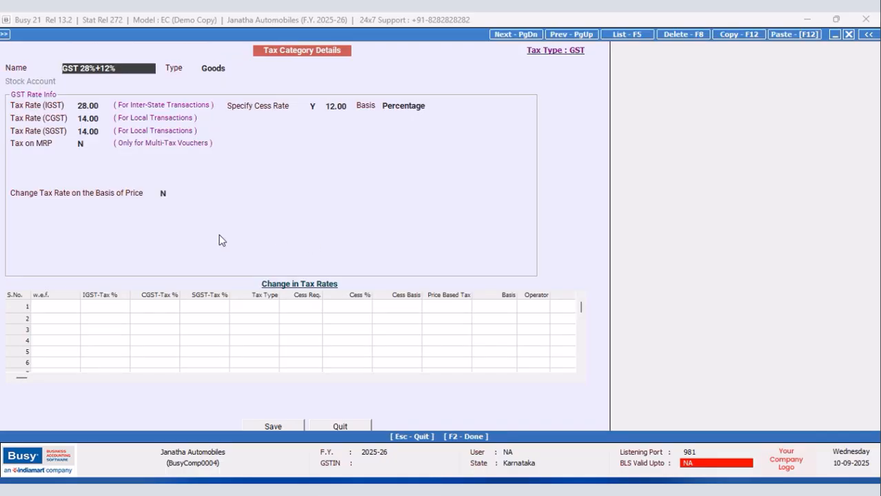
# Add a tax rate change effective 22-09-2025 with 40% IGST to the GST 28%+12% category and save the master.
pyautogui.click(52, 308)
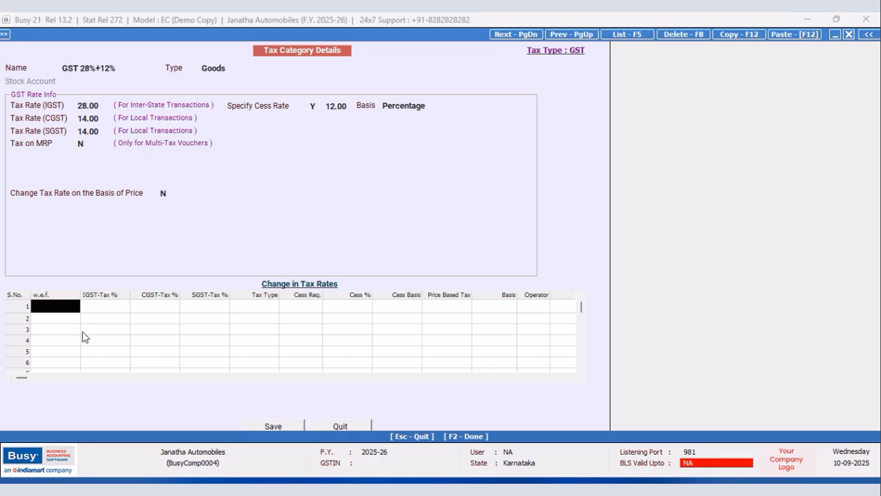
pyautogui.write('22')
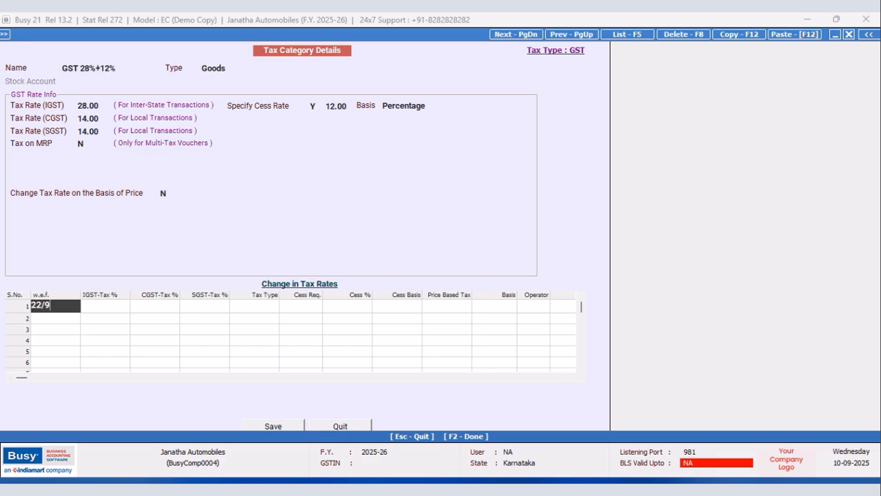
pyautogui.write('/9')
pyautogui.press('Return')
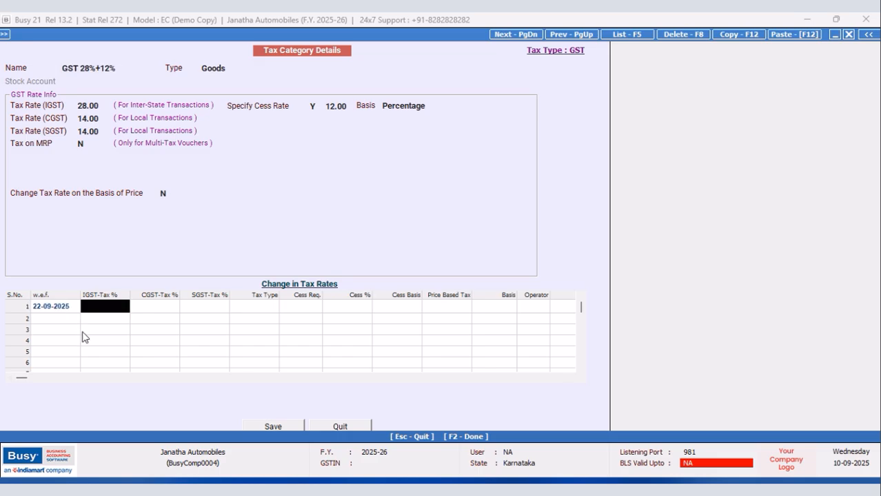
pyautogui.write('18')
pyautogui.press('Return')
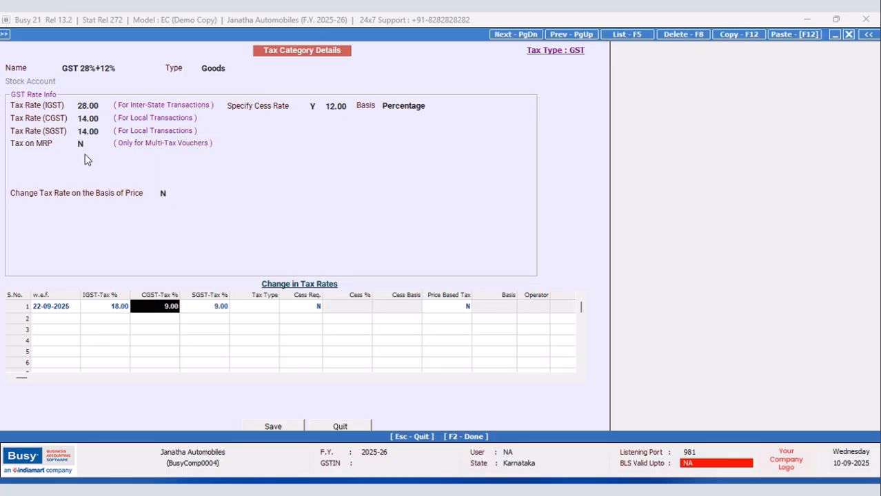
pyautogui.click(126, 308)
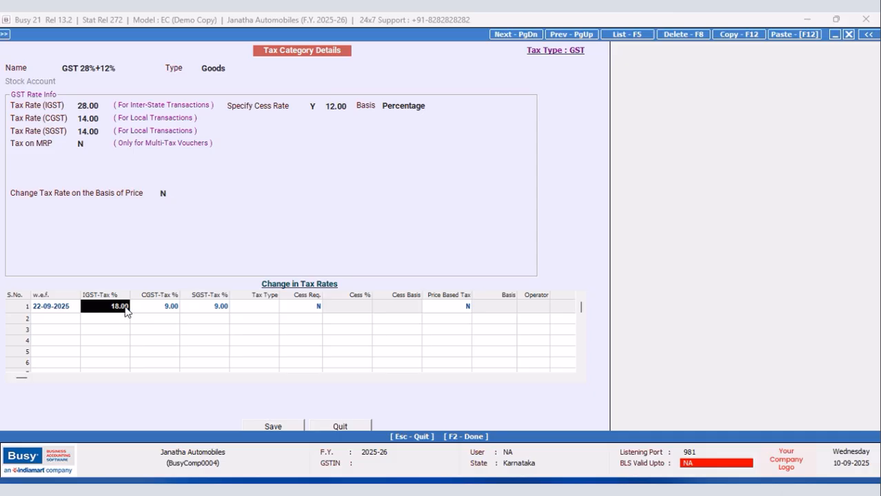
pyautogui.write('40')
pyautogui.press('Return')
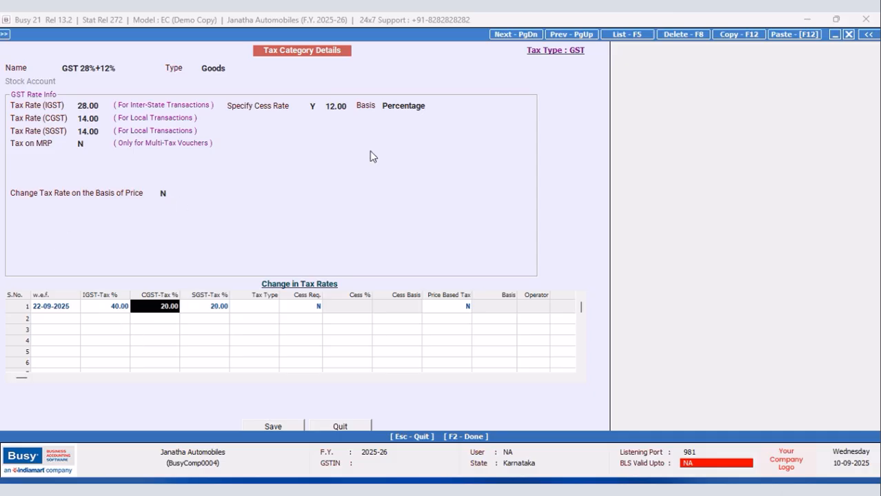
pyautogui.click(275, 427)
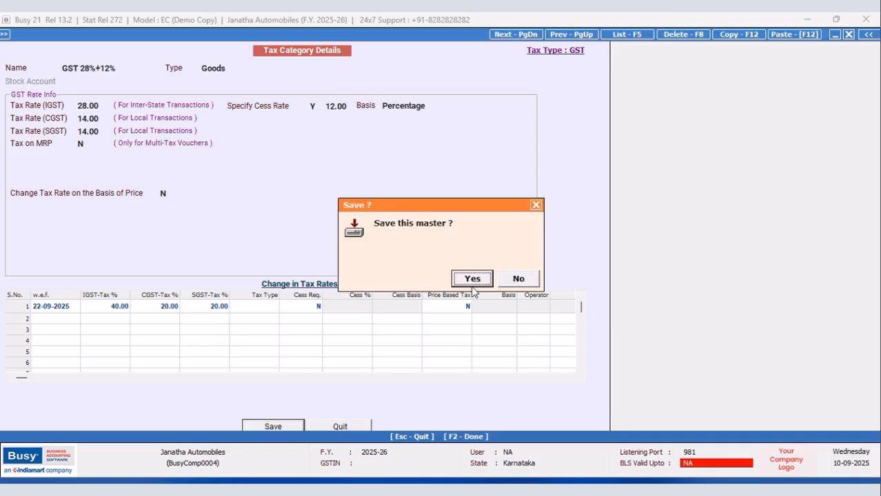
pyautogui.click(473, 278)
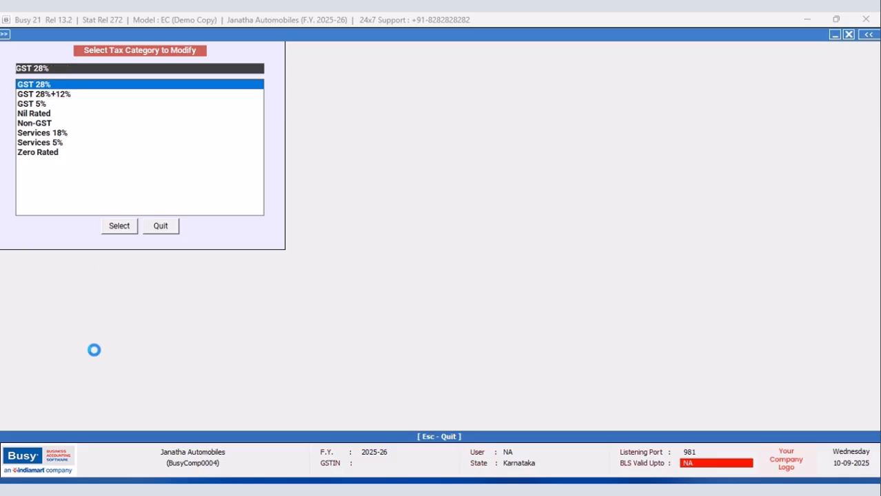
# Add a tax rate change effective 22-09-2025 with 18% IGST to the GST 28% category, save it and close the tax category selection.
pyautogui.click(135, 231)
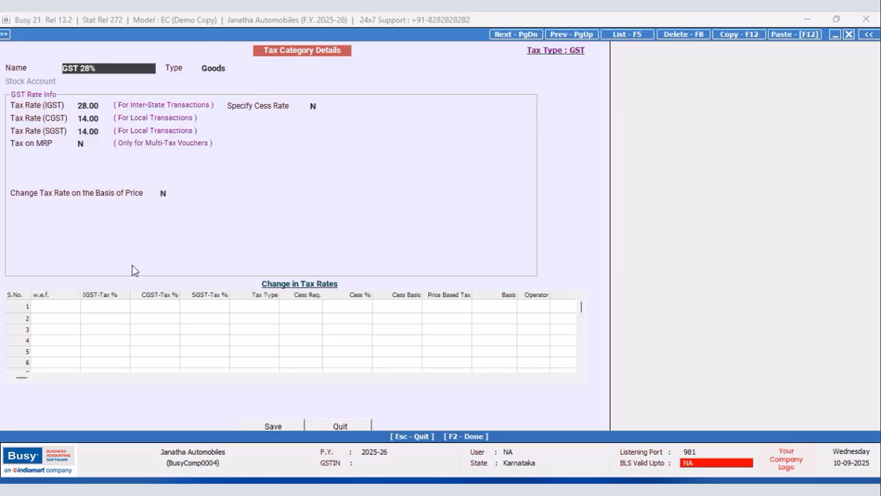
pyautogui.click(61, 307)
pyautogui.write('22/9')
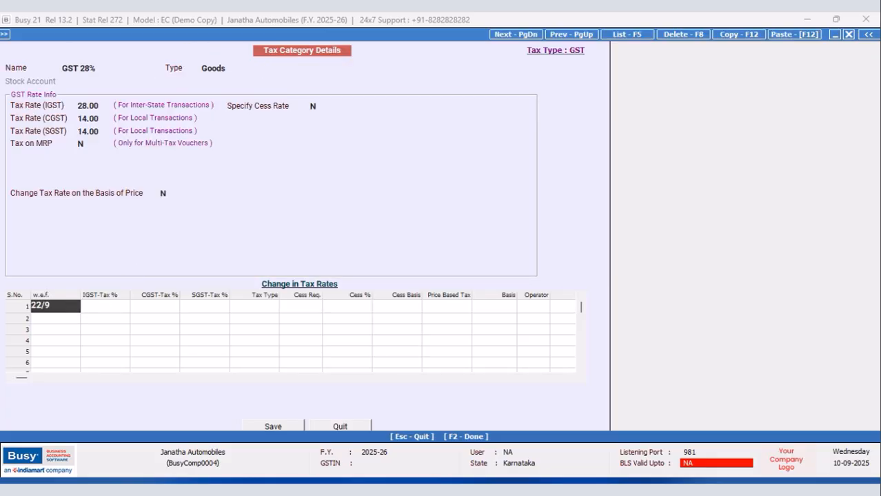
pyautogui.press('Return')
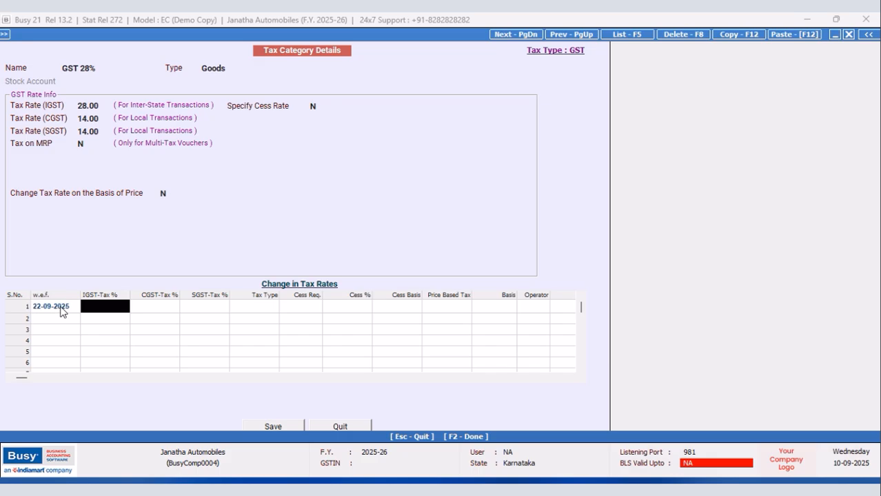
pyautogui.write('1')
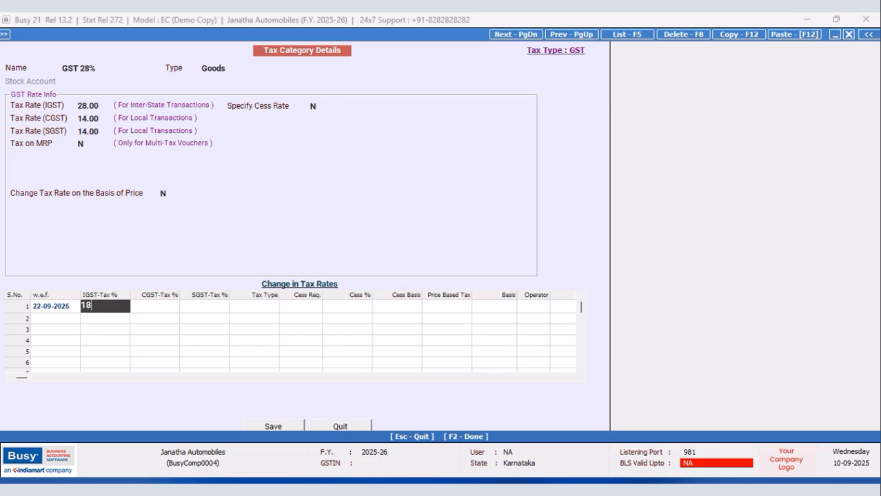
pyautogui.write('8')
pyautogui.press('Return')
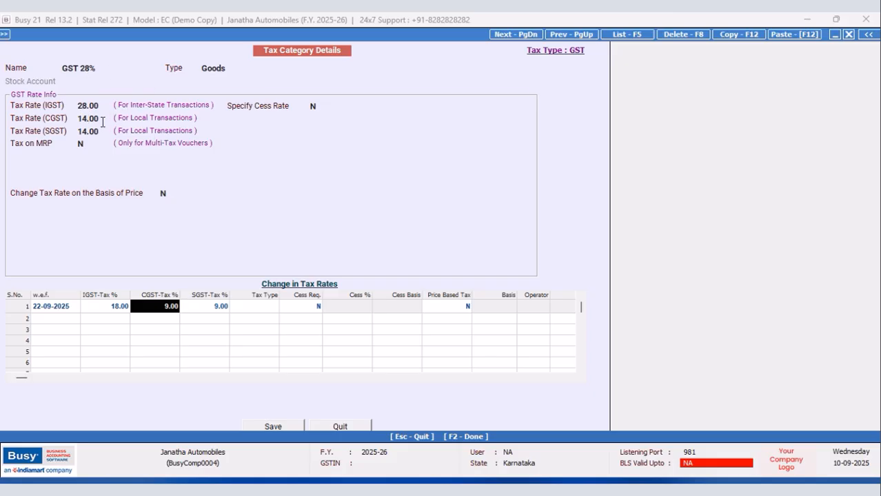
pyautogui.click(269, 427)
pyautogui.click(471, 279)
pyautogui.click(165, 228)
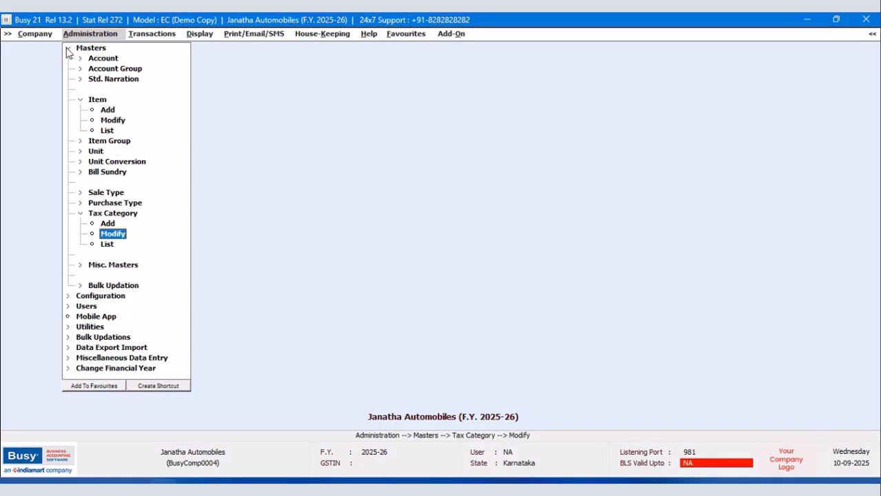
# Open the Inventory section of the company's Features / Options configuration.
pyautogui.click(68, 49)
pyautogui.click(84, 60)
pyautogui.click(110, 61)
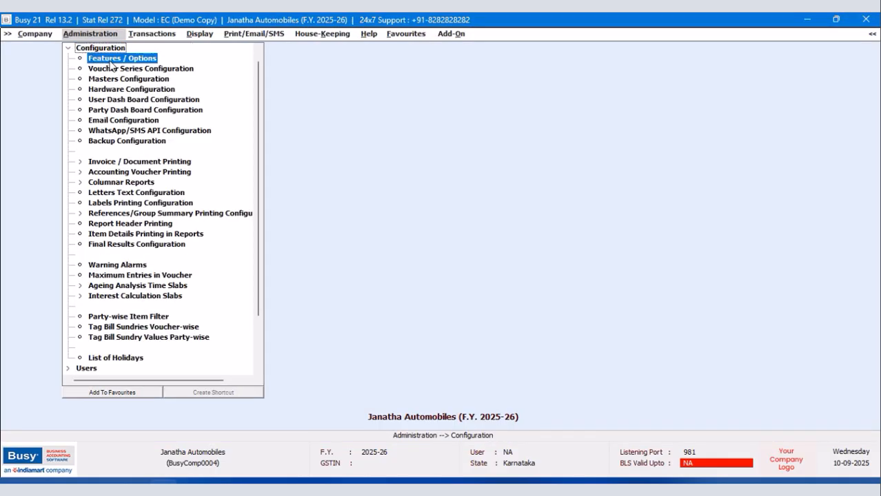
pyautogui.click(110, 62)
pyautogui.click(71, 208)
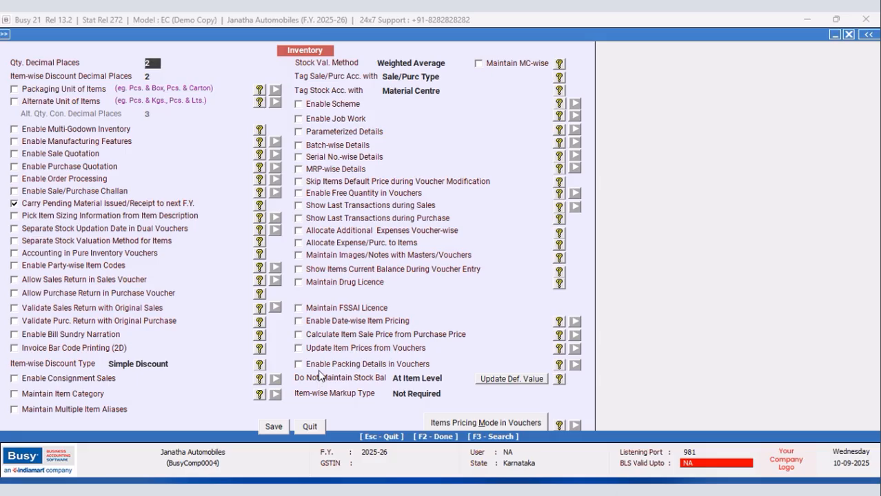
# Enable Update Item Prices from Vouchers and configure it to update the last sale price.
pyautogui.click(299, 348)
pyautogui.click(528, 349)
pyautogui.click(346, 354)
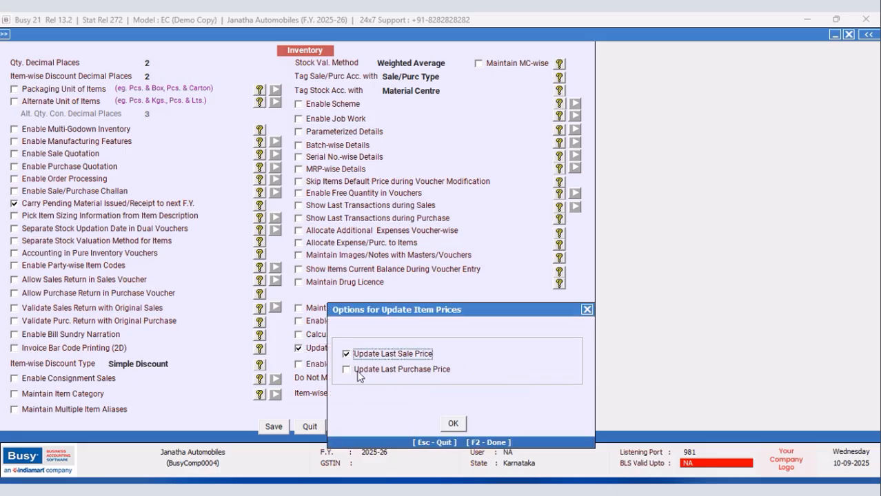
pyautogui.click(453, 424)
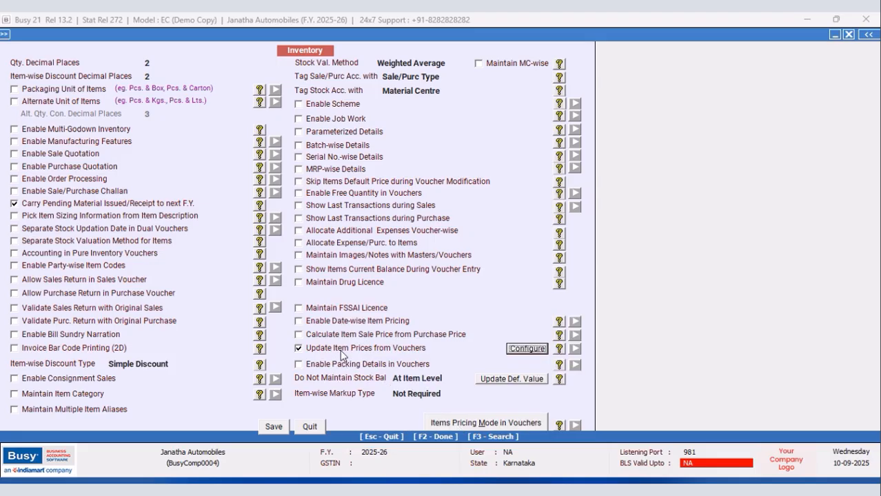
# Enable Calculate Item Sale Price from Purchase Price, Allocate Expense/Purc. to Items and Allocate Additional Expenses Voucher-wise, then save and leave the configuration.
pyautogui.click(298, 334)
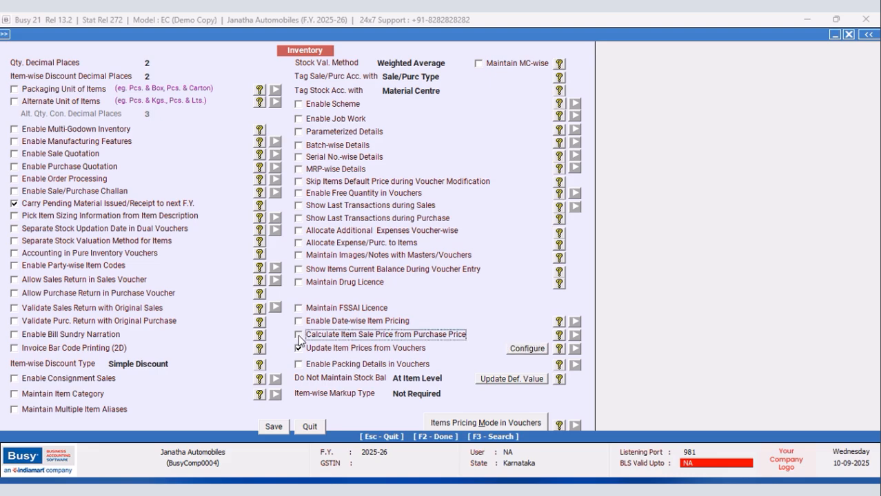
pyautogui.click(452, 423)
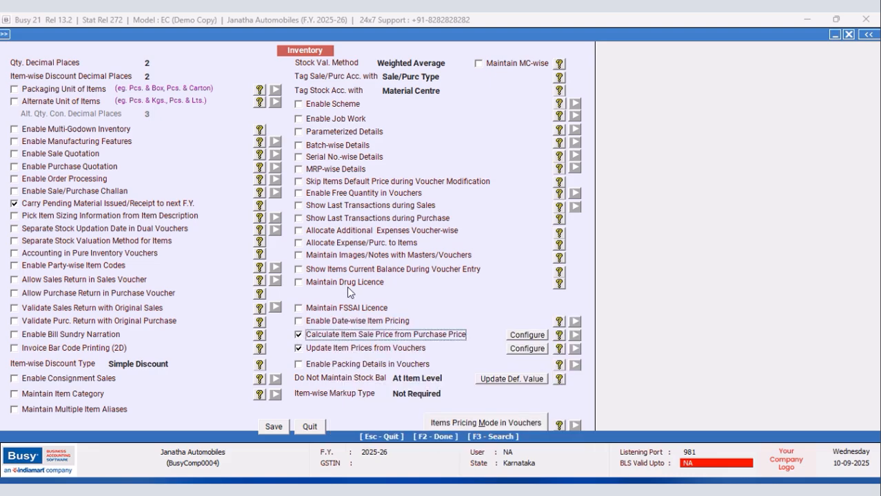
pyautogui.click(298, 243)
pyautogui.click(299, 231)
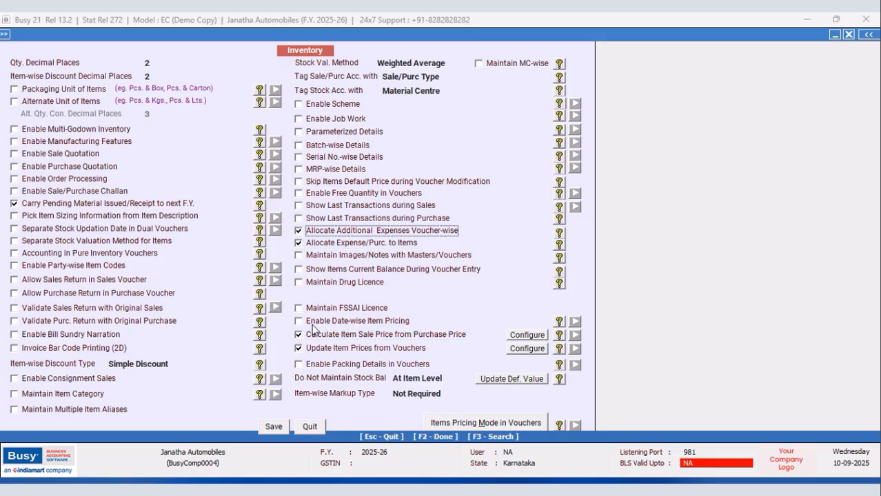
pyautogui.click(269, 429)
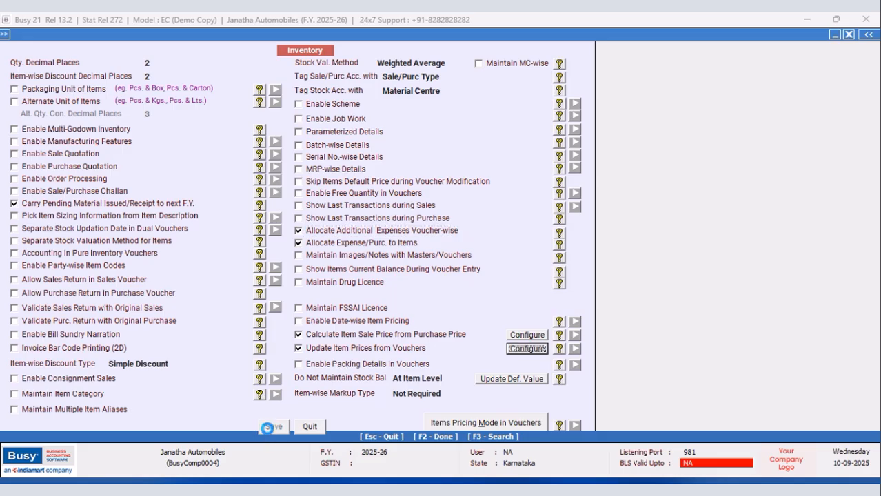
pyautogui.click(114, 402)
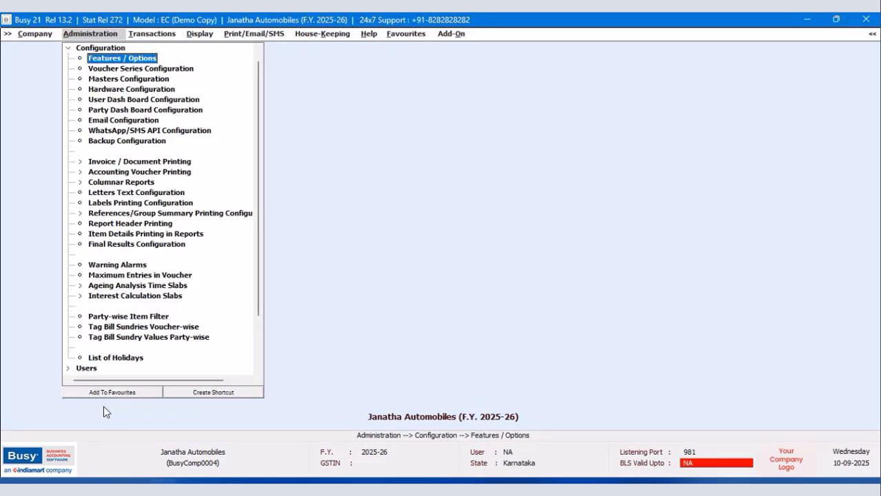
pyautogui.click(78, 58)
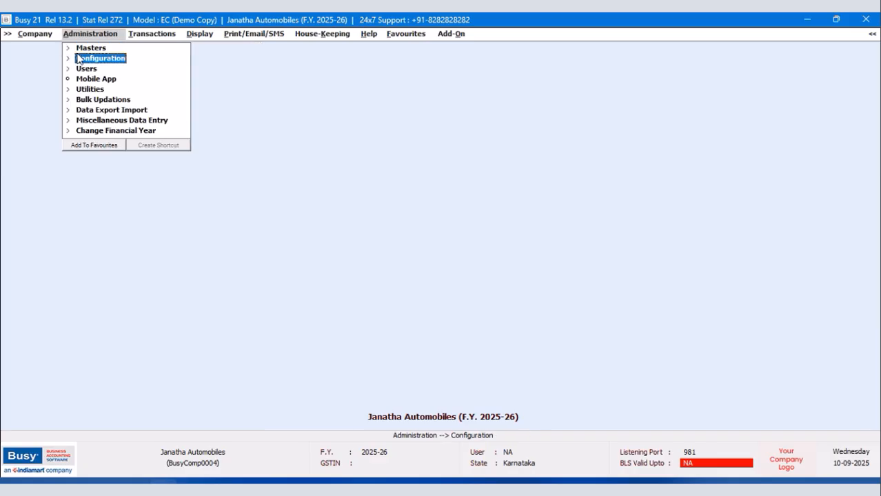
# Create the shortcut Shift+Ctrl+F2 for the SQL Query entry of the Query System and save it.
pyautogui.click(200, 34)
pyautogui.click(241, 275)
pyautogui.click(243, 377)
pyautogui.click(341, 407)
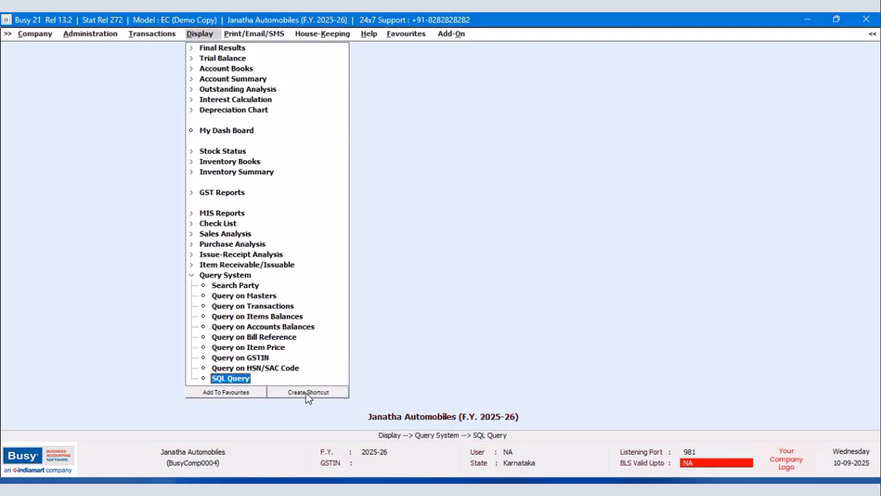
pyautogui.click(306, 392)
pyautogui.click(113, 190)
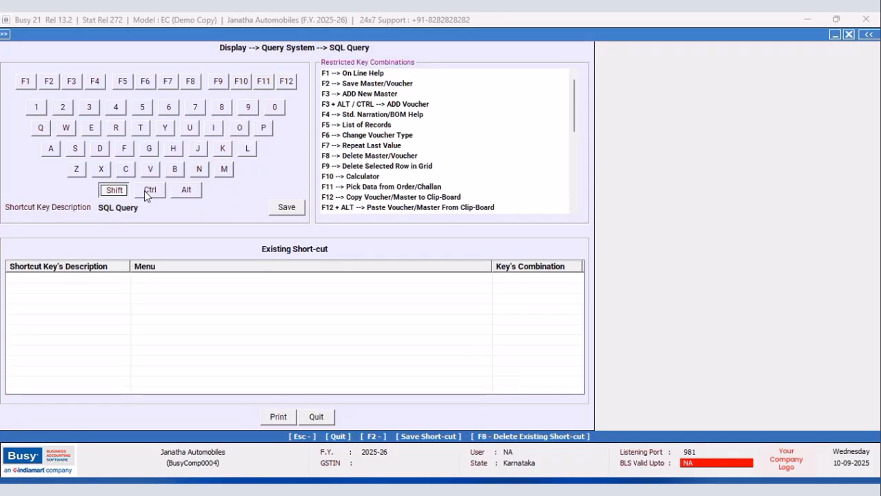
pyautogui.click(147, 191)
pyautogui.click(53, 83)
pyautogui.click(279, 208)
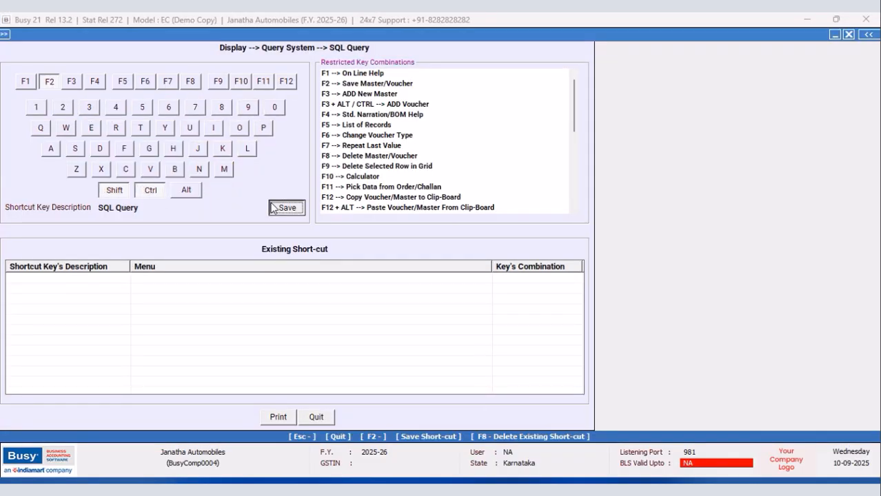
pyautogui.click(517, 277)
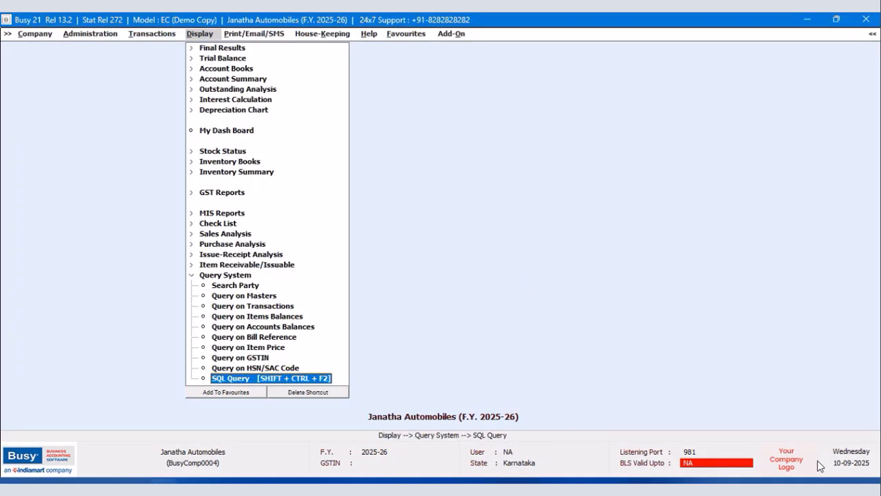
# Display the list of item masters in standard format, look through all items and close the list.
pyautogui.click(77, 37)
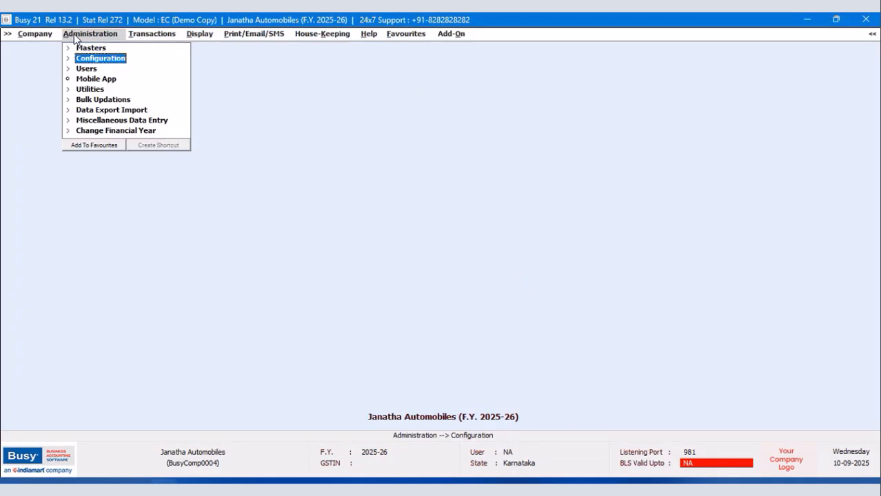
pyautogui.click(79, 49)
pyautogui.click(99, 101)
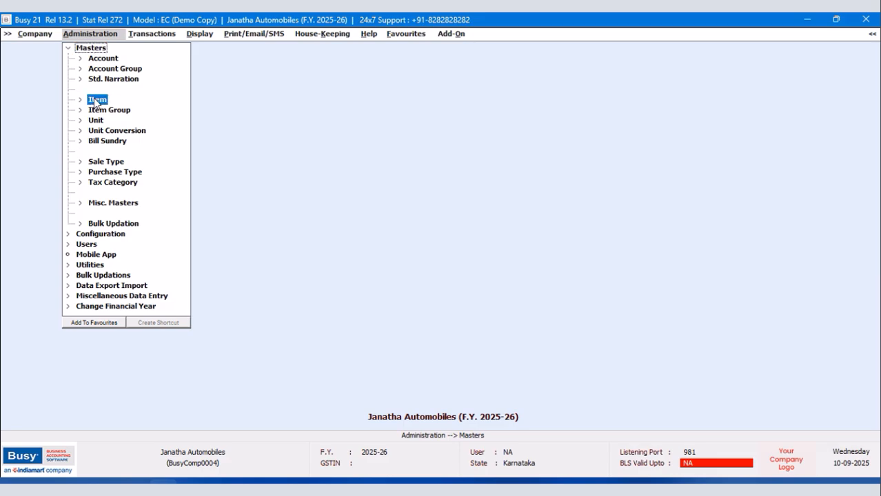
pyautogui.click(109, 131)
pyautogui.click(362, 271)
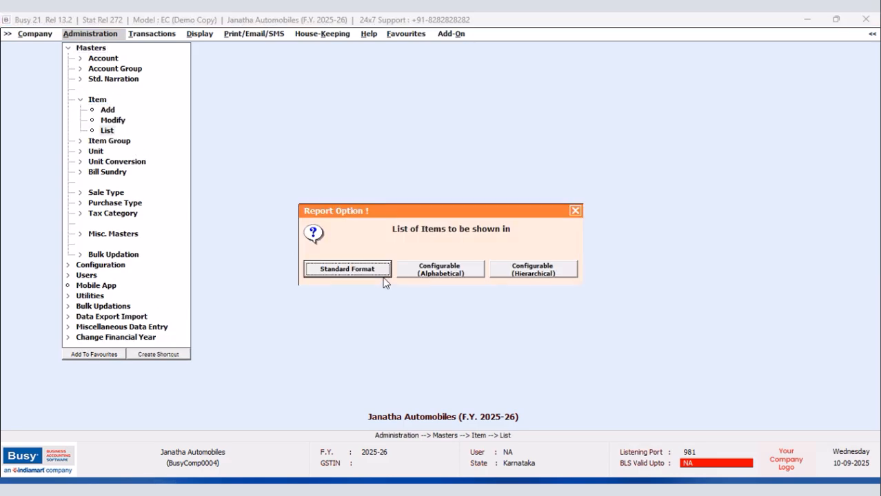
pyautogui.click(366, 276)
pyautogui.click(365, 276)
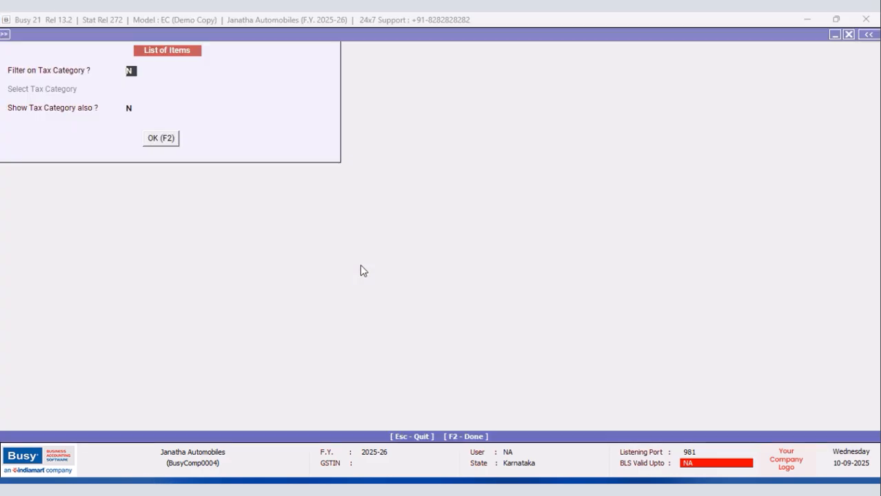
pyautogui.click(162, 138)
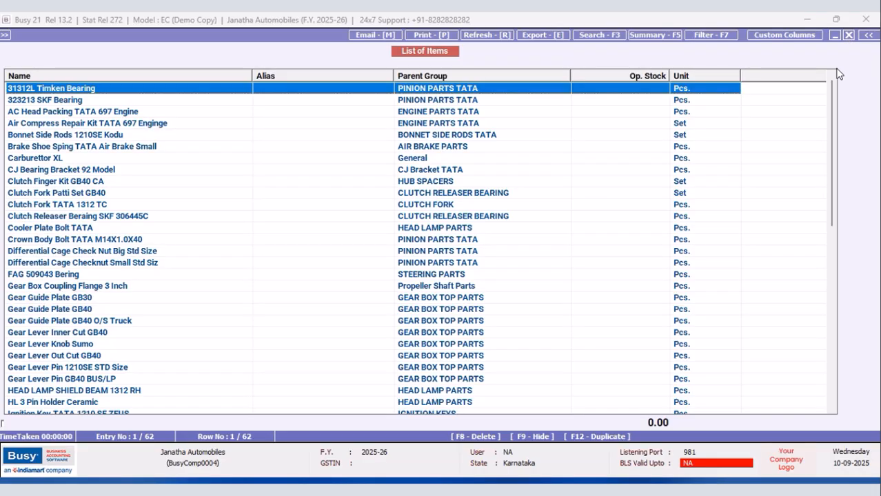
pyautogui.moveTo(831, 96); pyautogui.dragTo(832, 300)
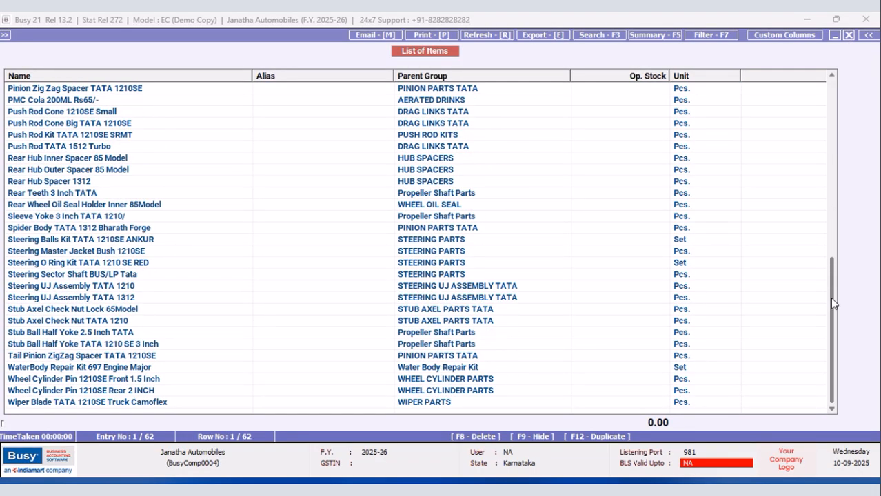
pyautogui.moveTo(832, 270); pyautogui.dragTo(828, 54)
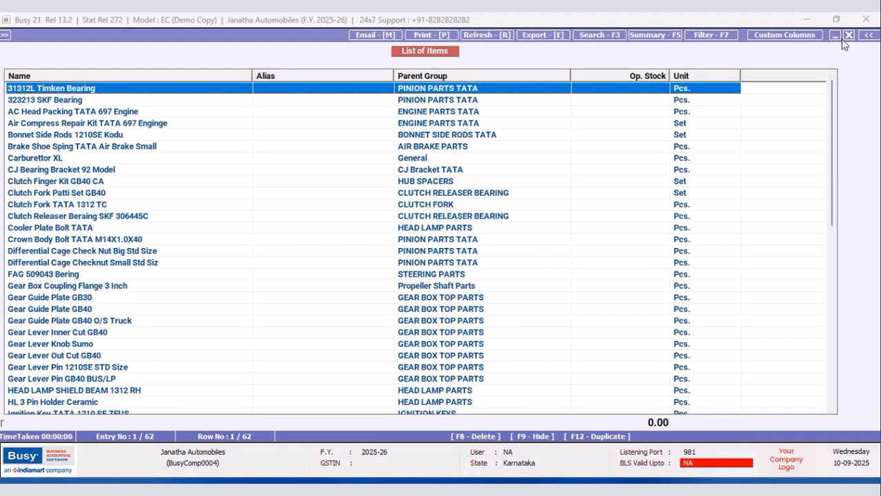
pyautogui.click(849, 36)
# Display the item list again with the tax category included and check the tax category assigned to the items.
pyautogui.click(133, 109)
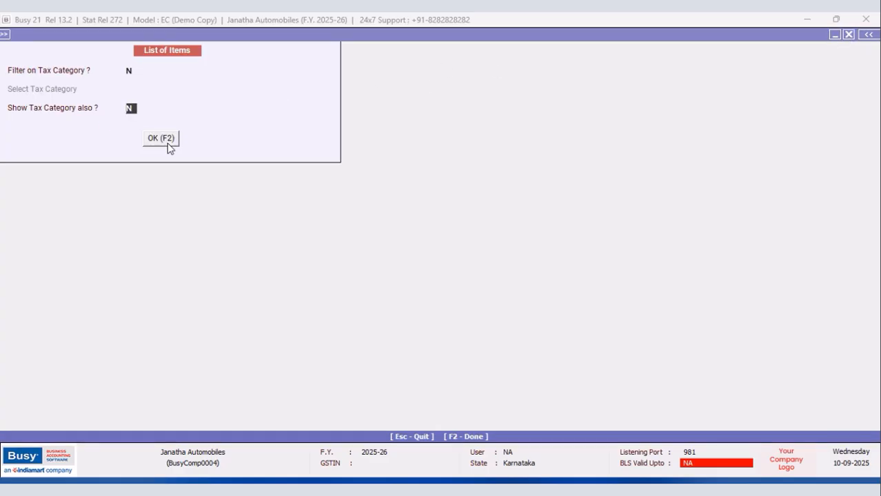
pyautogui.click(172, 140)
pyautogui.scroll(-11, 832, 131)
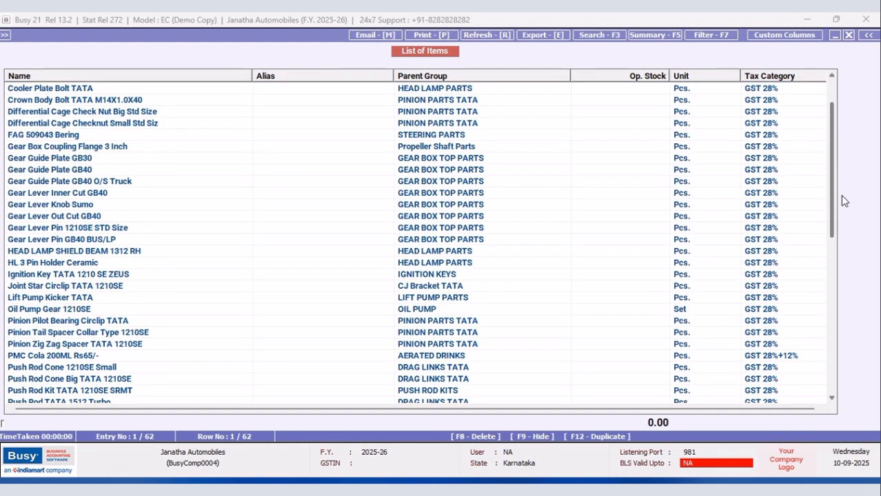
pyautogui.scroll(1, 849, 283)
pyautogui.click(793, 150)
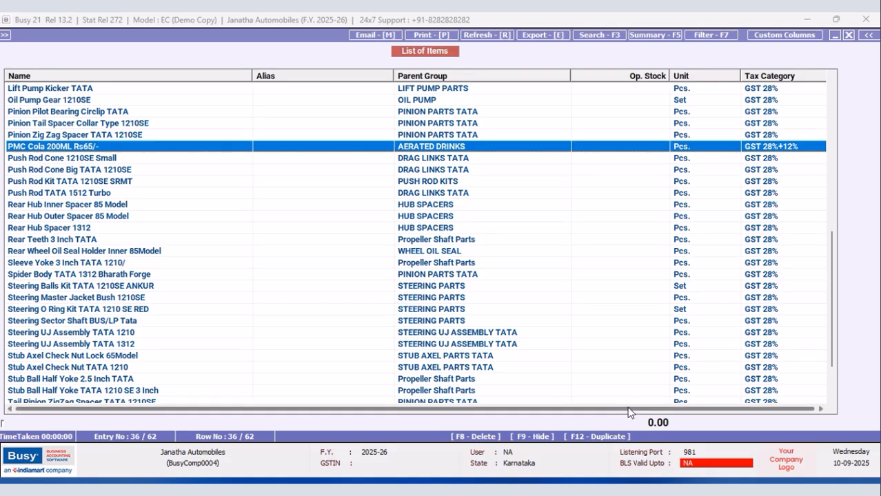
pyautogui.moveTo(834, 304); pyautogui.dragTo(801, 107)
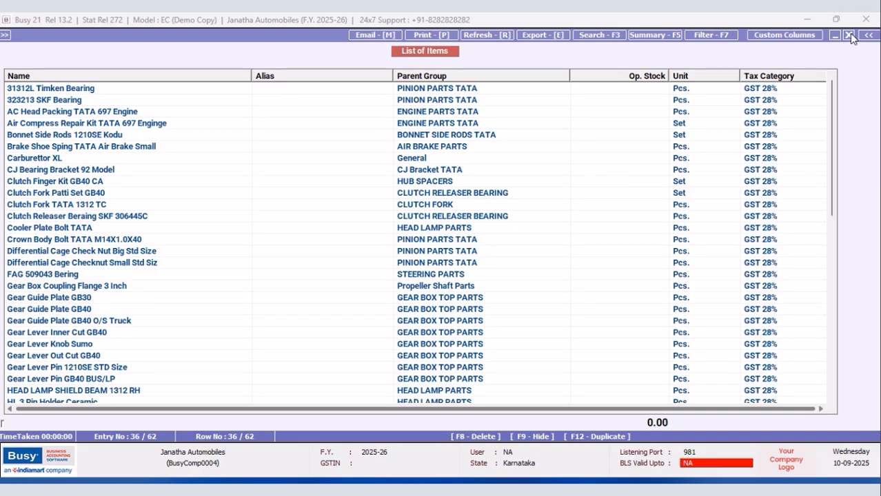
# Open the Carburettor XL item master for modification at its group entry.
pyautogui.click(410, 162)
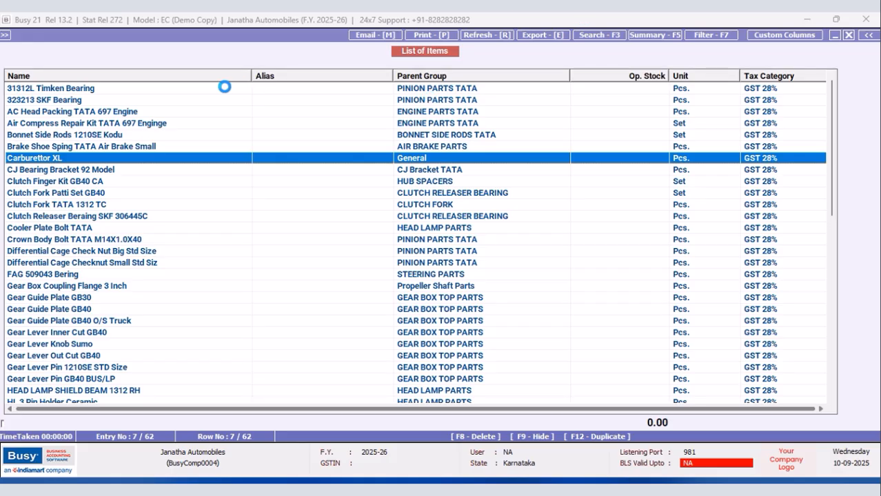
pyautogui.press('Return')
pyautogui.click(85, 109)
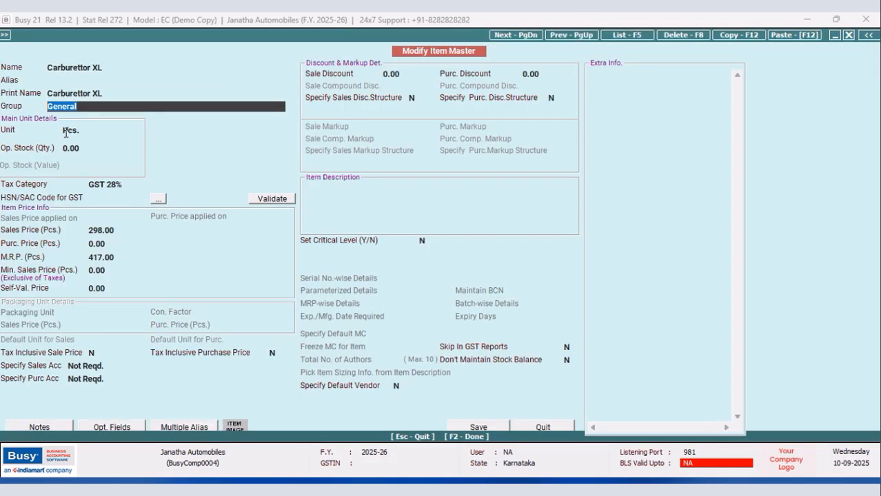
# Create a new item group named CARBURETTOR from the item's group entry and make it a primary group.
pyautogui.press('F3')
pyautogui.write('car')
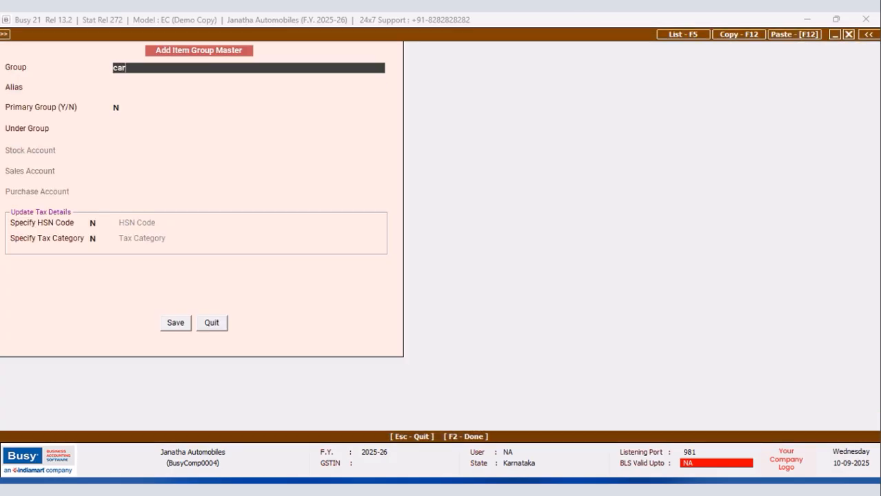
pyautogui.write('burettor')
pyautogui.press('Return')
pyautogui.press('Return')
pyautogui.write('y')
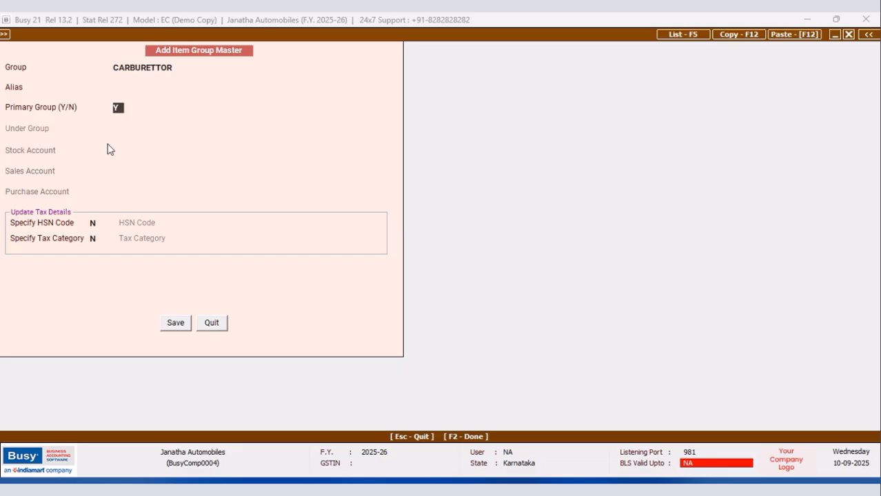
# Specify GST 28% as the new group's tax category and save the group and the Carburettor XL item without an HSN/SAC code.
pyautogui.click(93, 235)
pyautogui.write('y')
pyautogui.press('Return')
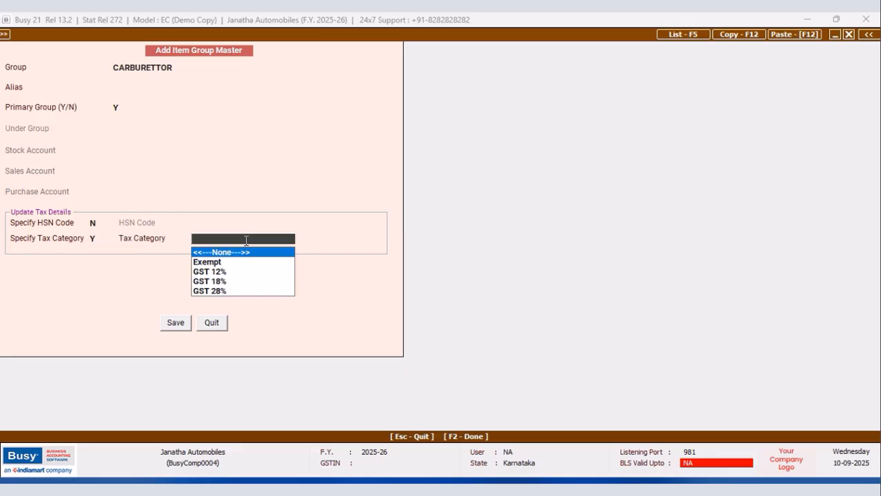
pyautogui.click(221, 292)
pyautogui.click(169, 324)
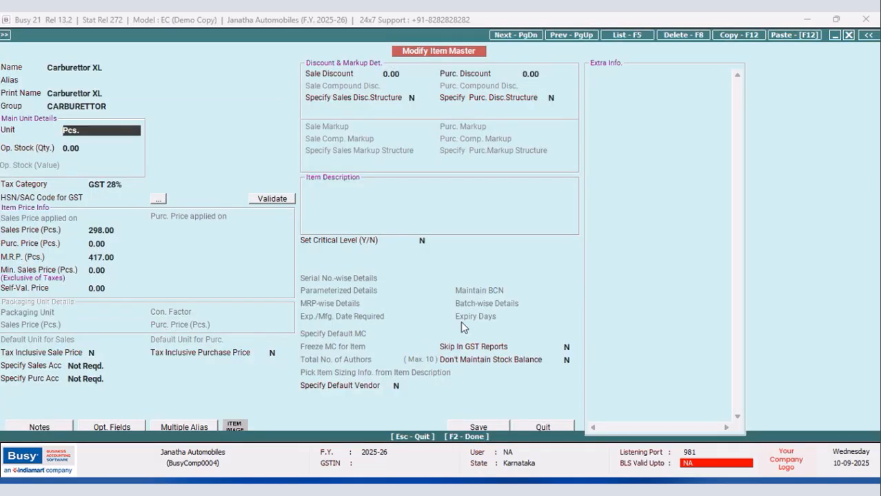
pyautogui.click(477, 428)
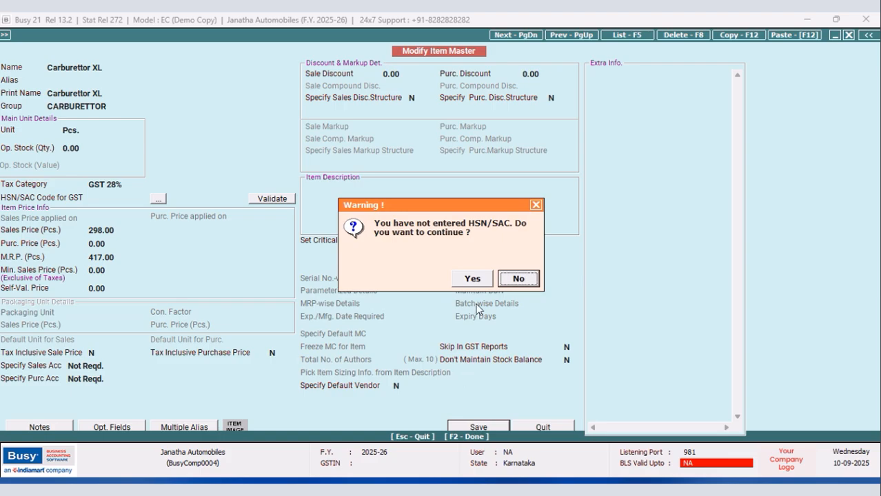
pyautogui.click(474, 278)
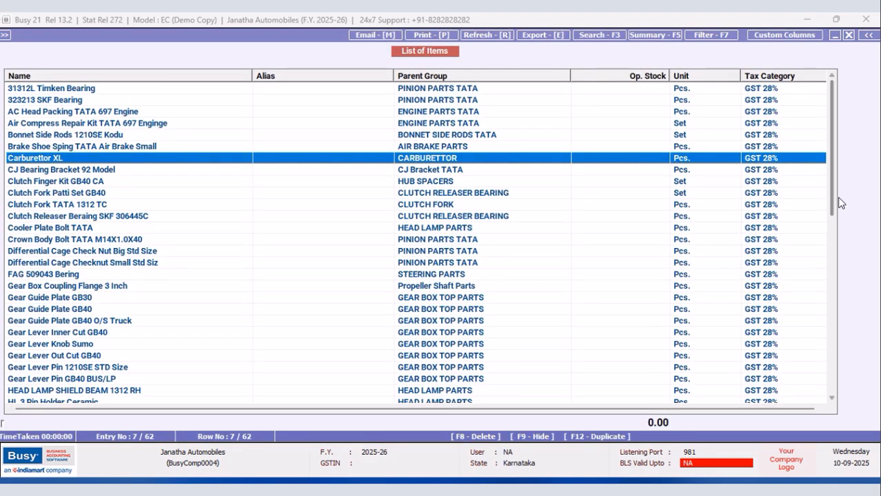
# Look through the parent groups and tax categories in the list of items and close the list.
pyautogui.scroll(-7, 830, 207)
pyautogui.scroll(-5, 846, 315)
pyautogui.scroll(11, 849, 226)
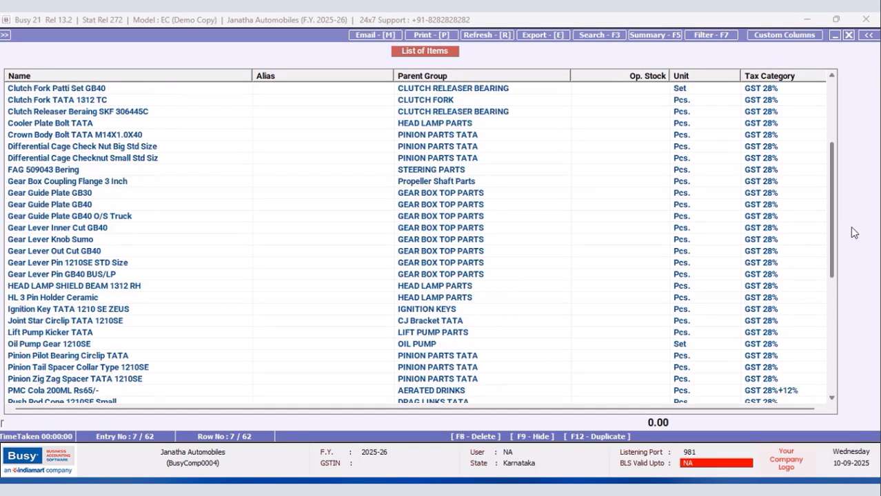
pyautogui.click(849, 35)
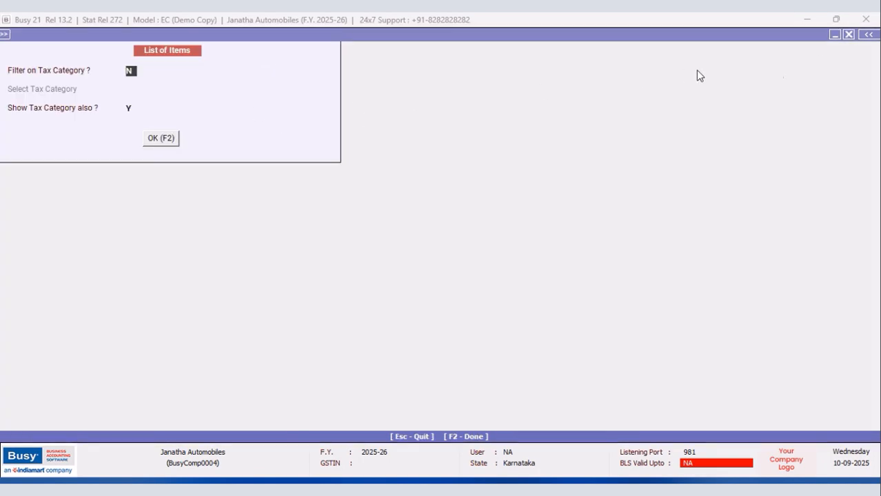
pyautogui.click(161, 138)
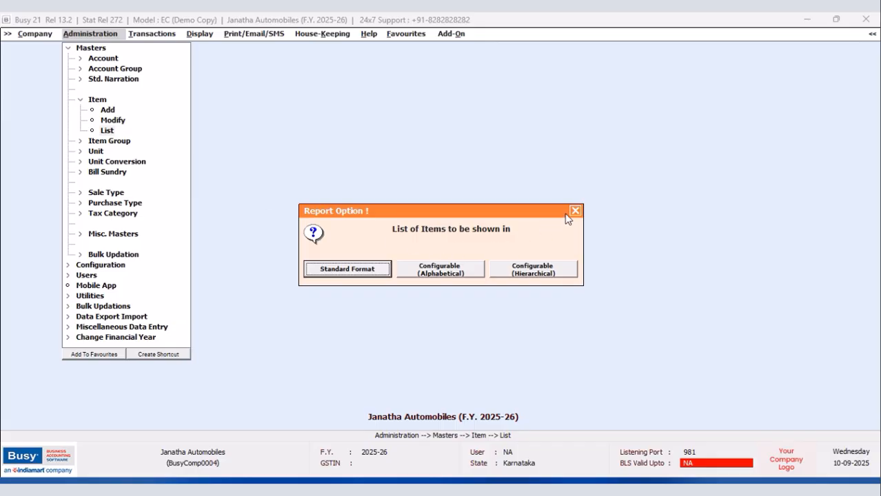
pyautogui.press('Return')
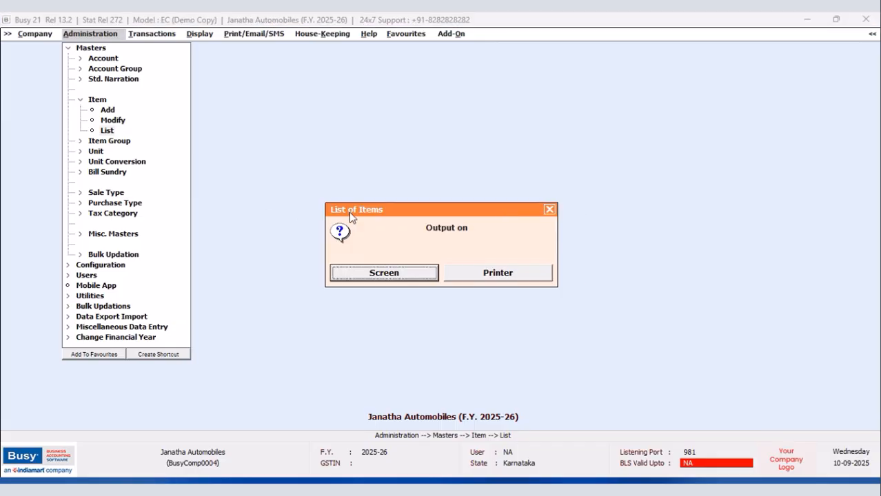
pyautogui.click(549, 209)
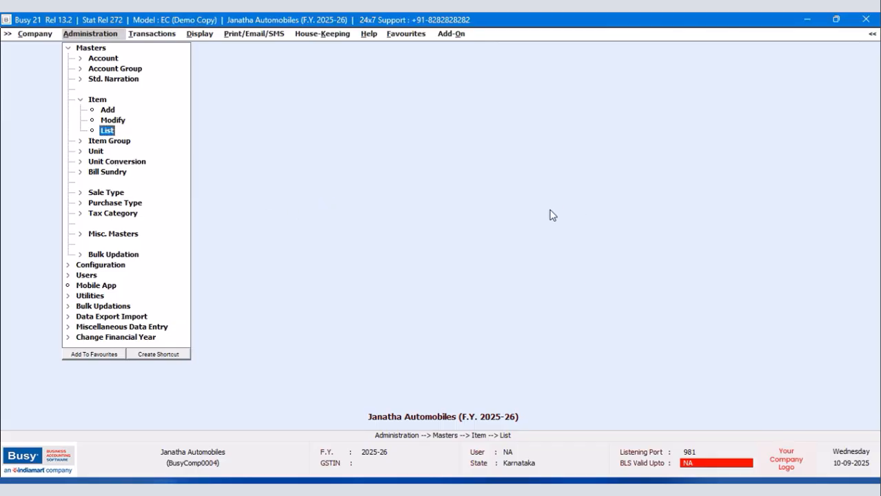
pyautogui.click(107, 131)
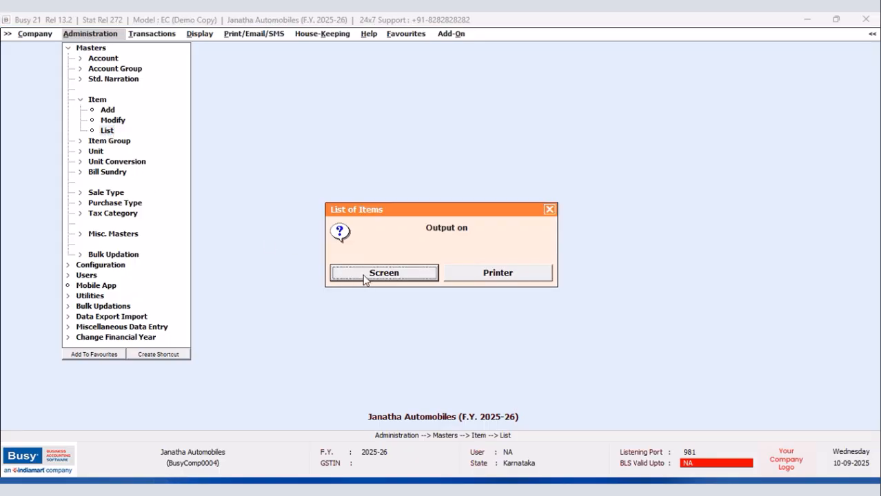
pyautogui.click(554, 209)
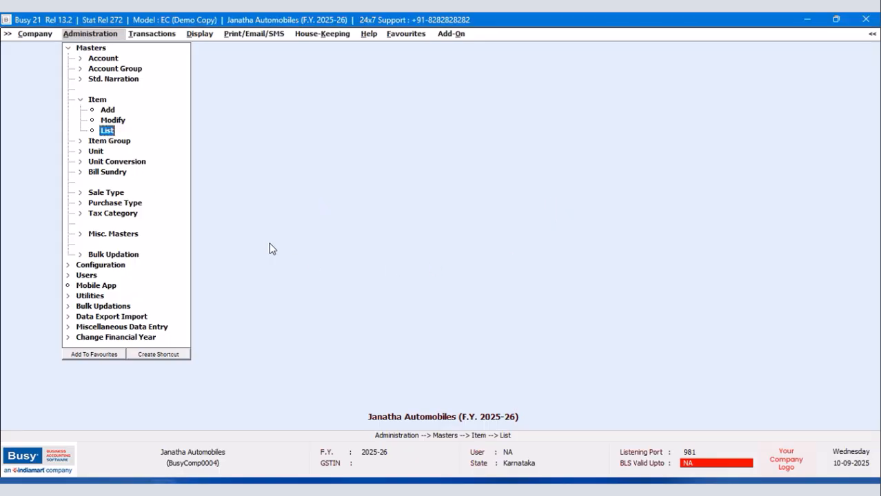
# Check the tax-inclusive price settings of 31312L Timken Bearing and Brake Shoe Sping TATA Air Brake Small in their item masters.
pyautogui.click(110, 120)
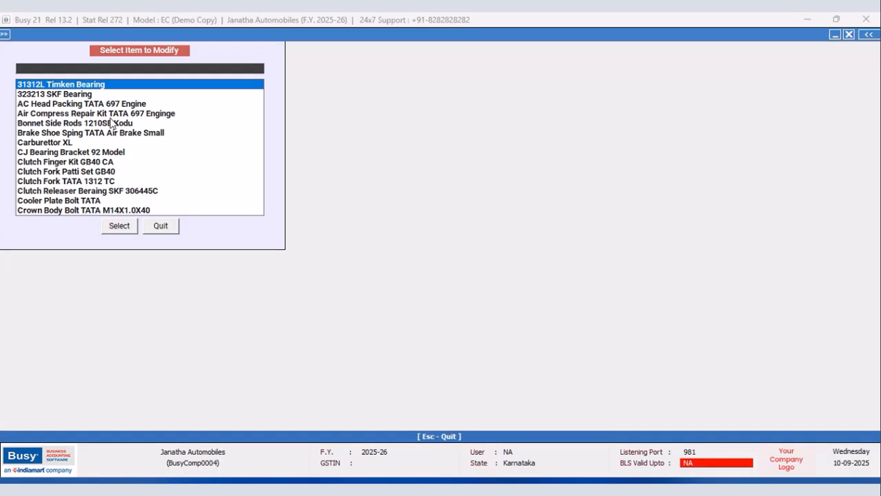
pyautogui.click(36, 84)
pyautogui.click(112, 230)
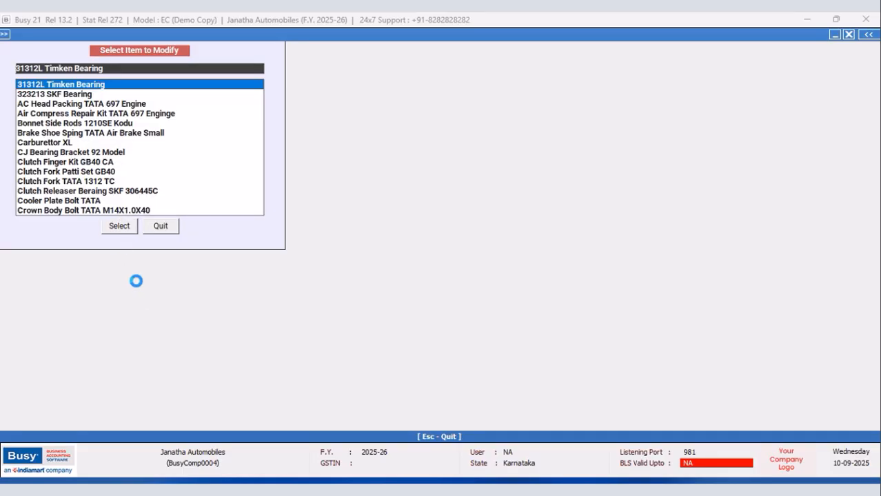
pyautogui.press('Return')
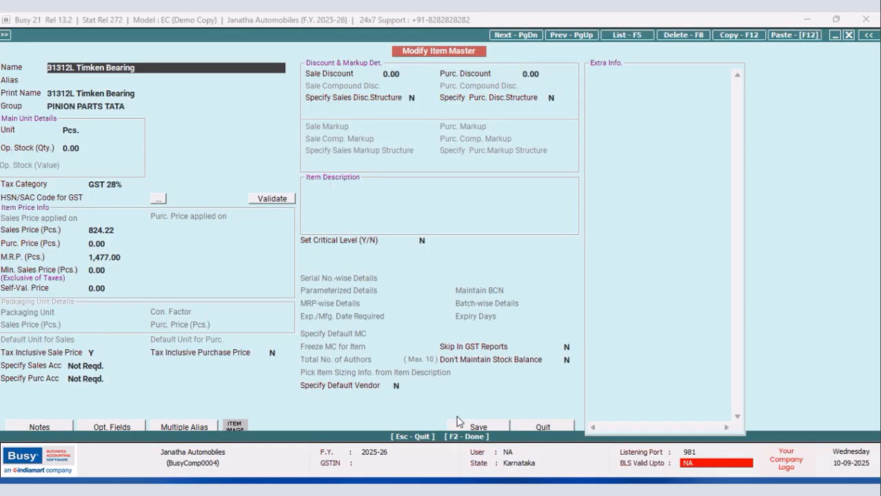
pyautogui.click(554, 427)
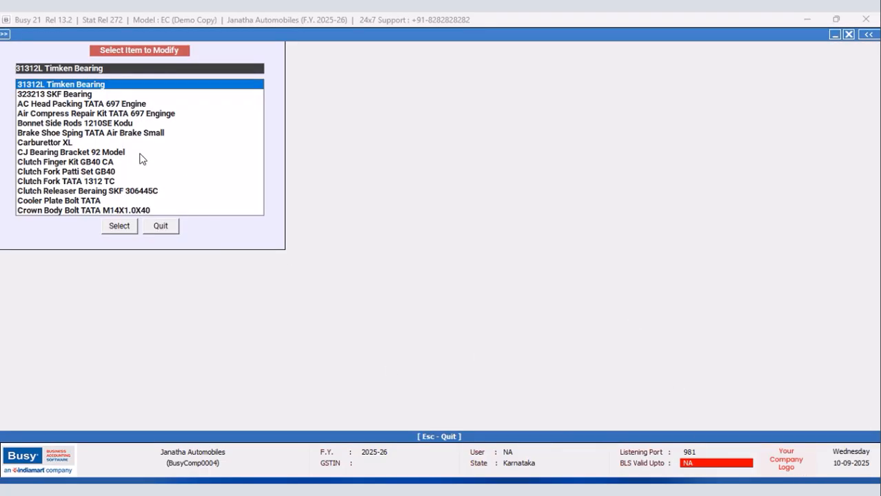
pyautogui.click(70, 133)
pyautogui.click(109, 219)
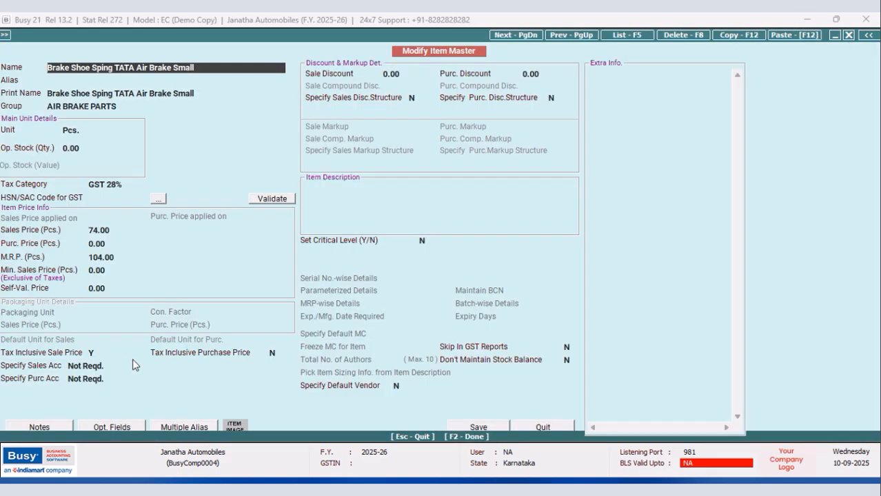
pyautogui.press('Escape')
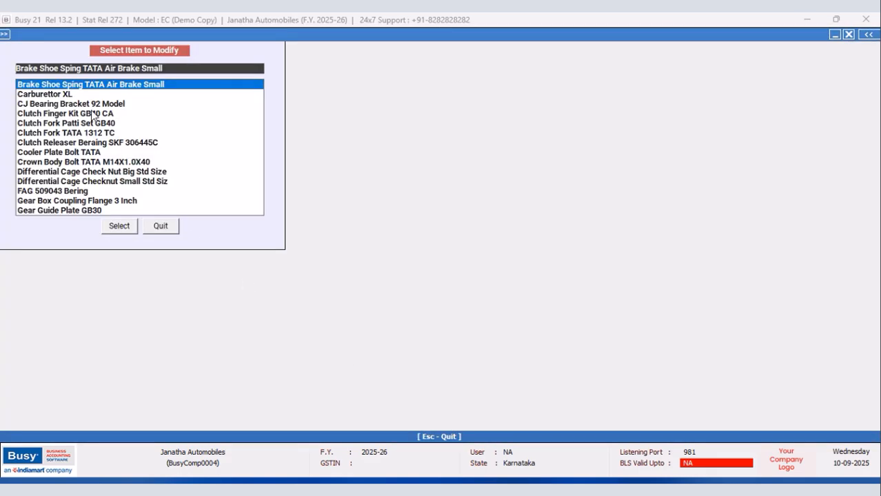
# Set both Tax Inclusive Sale Price and Tax Inclusive Purchase Price to Y for Carburettor XL, save the item and leave item modification.
pyautogui.click(59, 94)
pyautogui.click(113, 227)
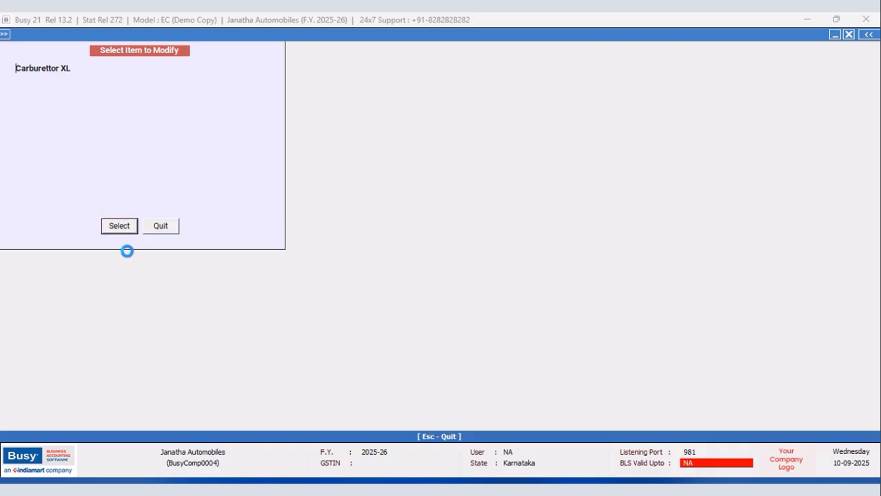
pyautogui.click(102, 349)
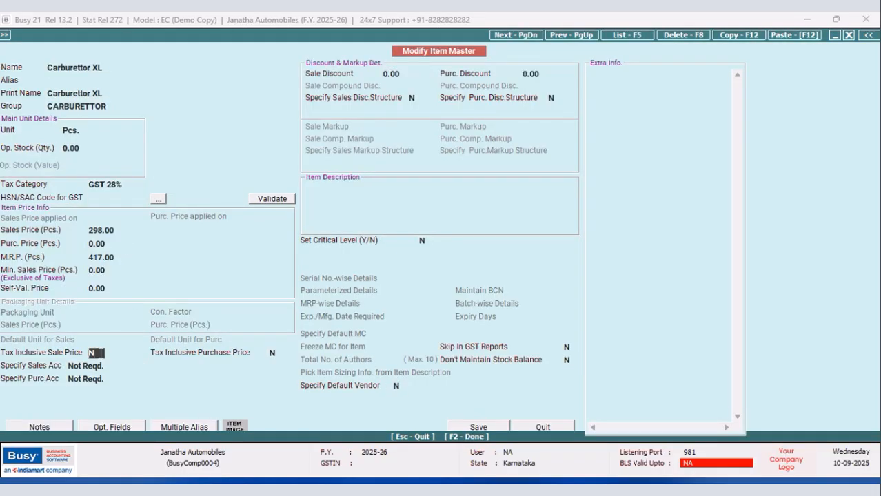
pyautogui.write('y')
pyautogui.click(274, 354)
pyautogui.click(478, 427)
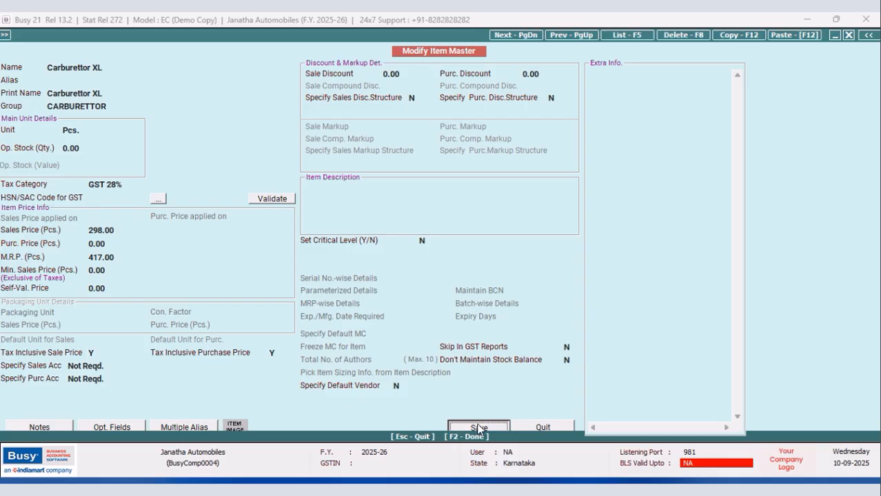
pyautogui.click(456, 279)
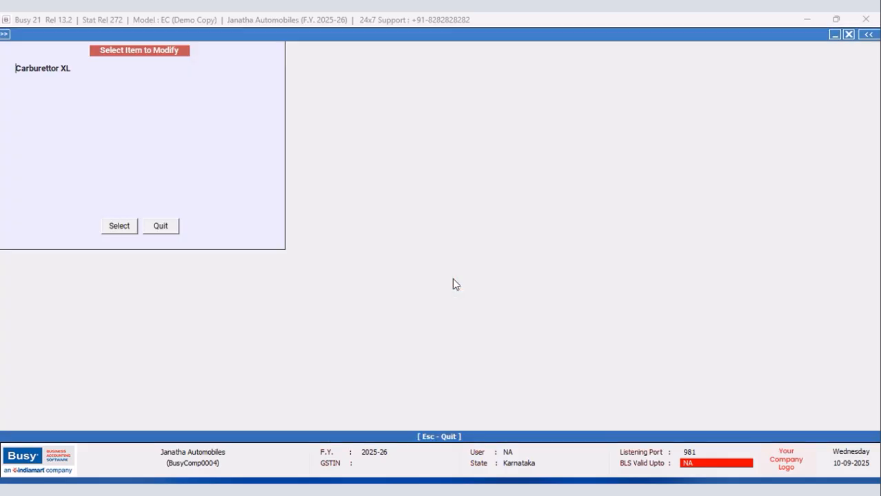
pyautogui.click(159, 226)
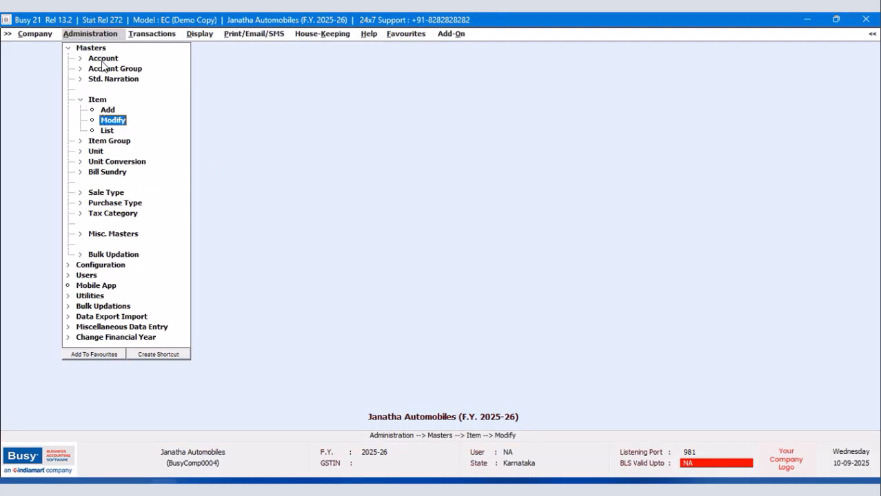
pyautogui.click(67, 49)
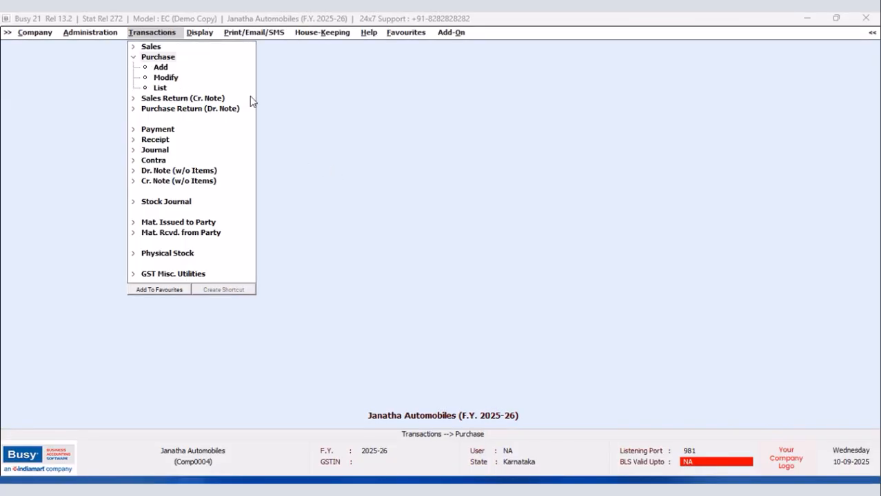
# Start a new purchase voucher dated 18-09-2025 with voucher number PURC/4578 and purchase type Local-ItemWise.
pyautogui.click(163, 68)
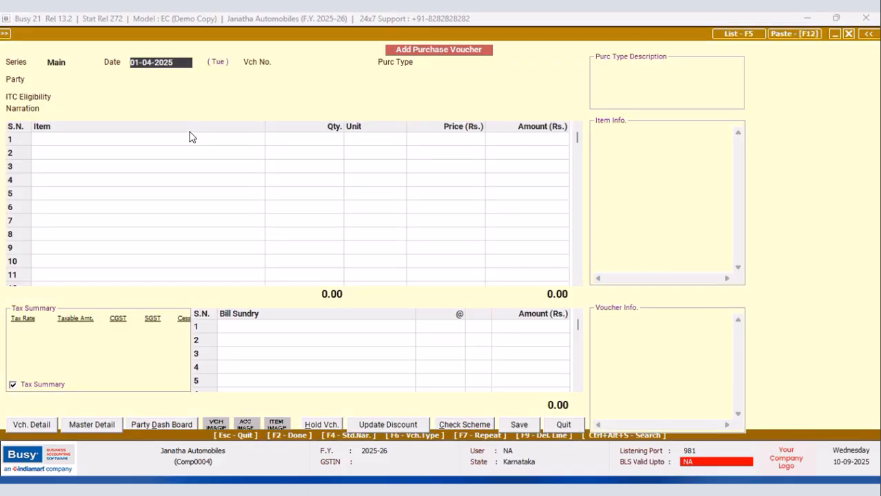
pyautogui.write('1')
pyautogui.press('Return')
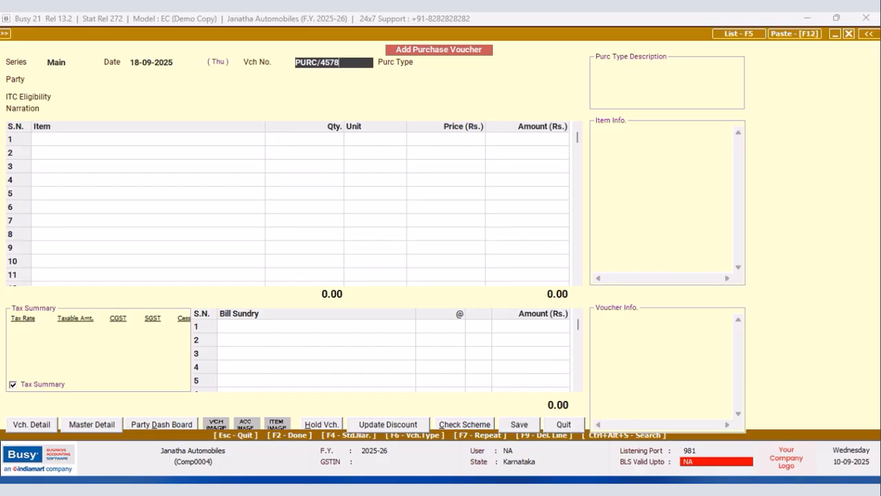
pyautogui.press('Return')
pyautogui.write('LOCAL')
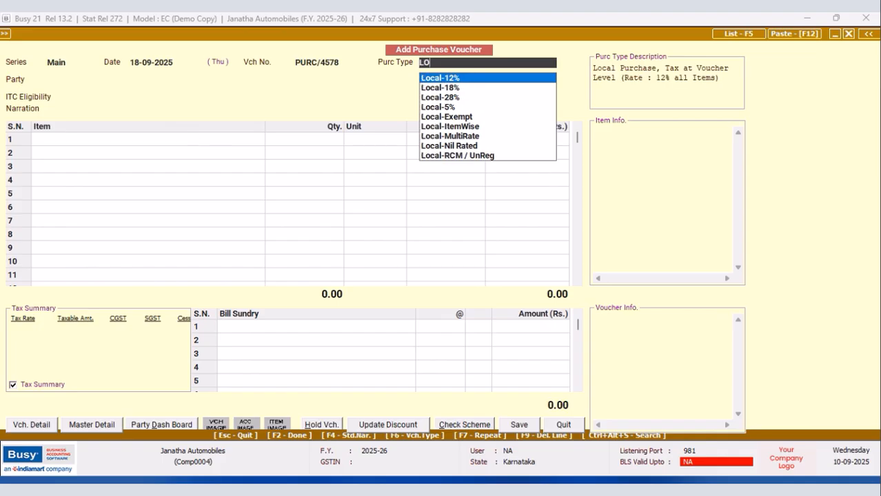
pyautogui.press('Down')
pyautogui.press('Down')
pyautogui.press('Down')
pyautogui.press('Down')
pyautogui.press('Down')
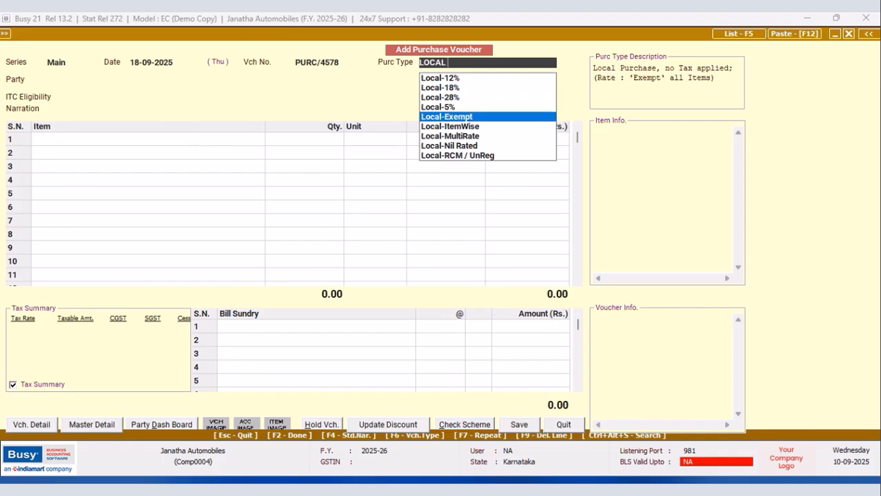
pyautogui.press('Return')
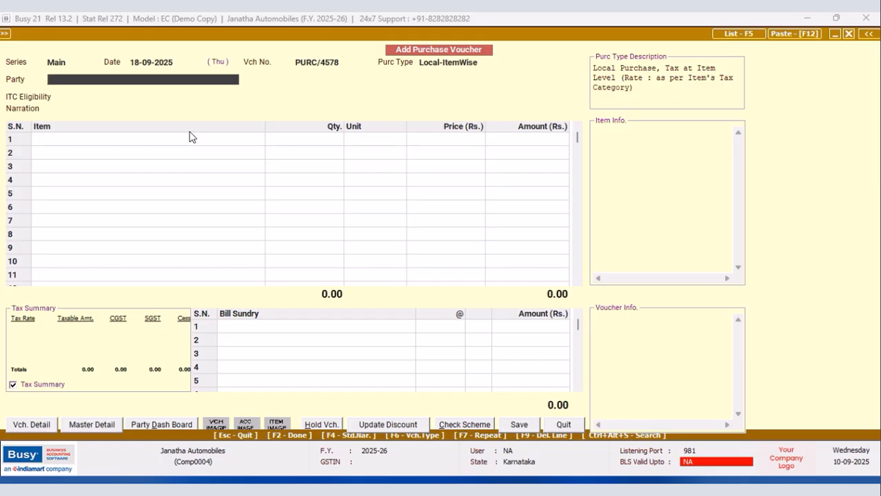
# Create the party account Supplier 1 under Sundry Creditors from the voucher and save it with the dealer type set to Un-Registered.
pyautogui.press('F3')
pyautogui.write('S')
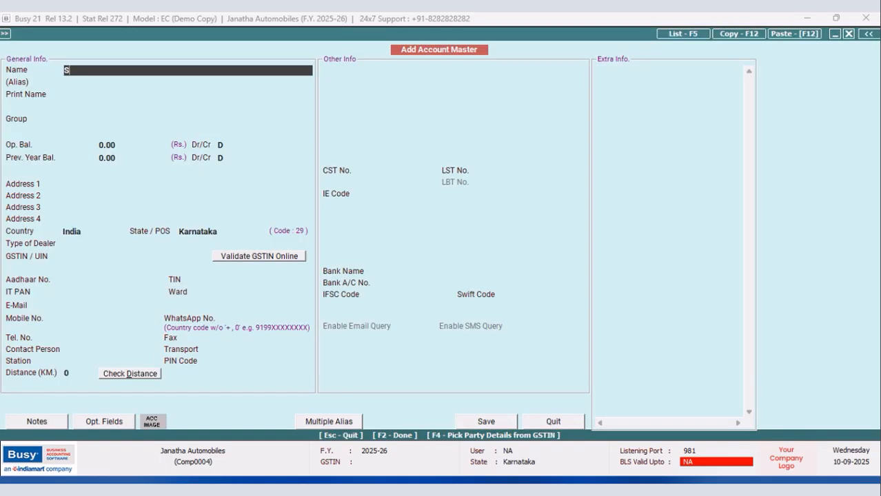
pyautogui.write('upplier 1')
pyautogui.press('Return')
pyautogui.press('Return')
pyautogui.press('Return')
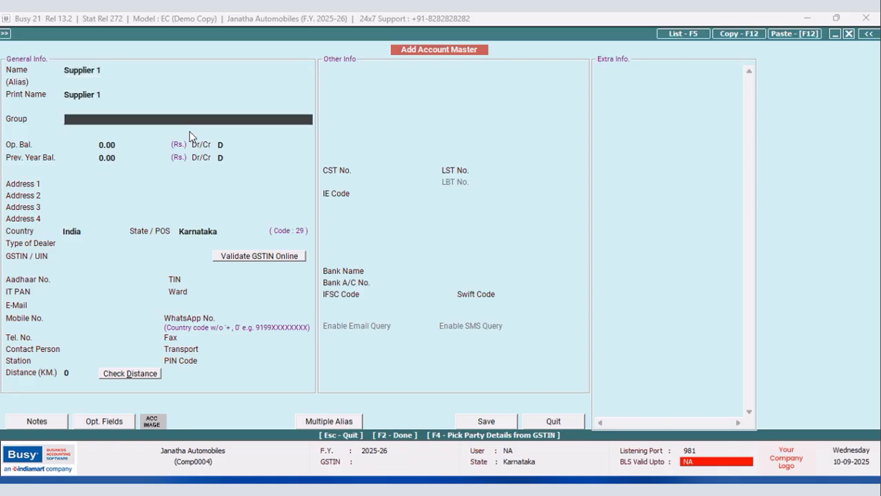
pyautogui.write('sun')
pyautogui.press('Return')
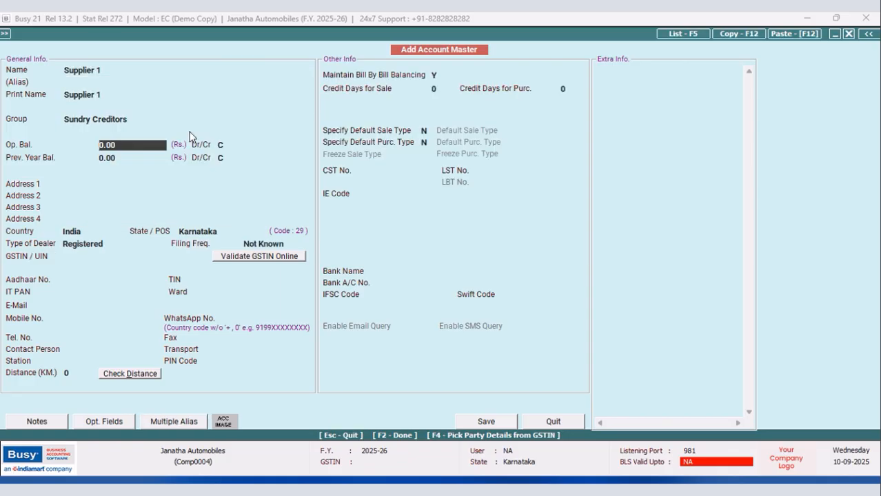
pyautogui.click(501, 426)
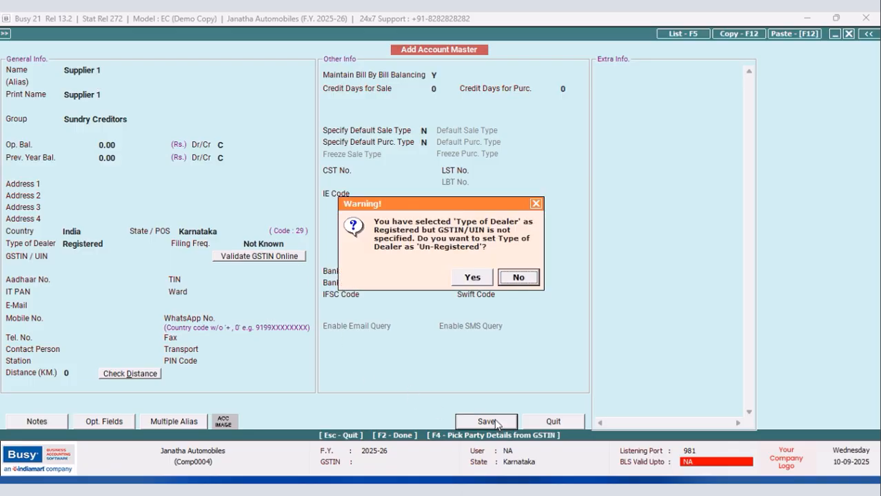
pyautogui.click(469, 283)
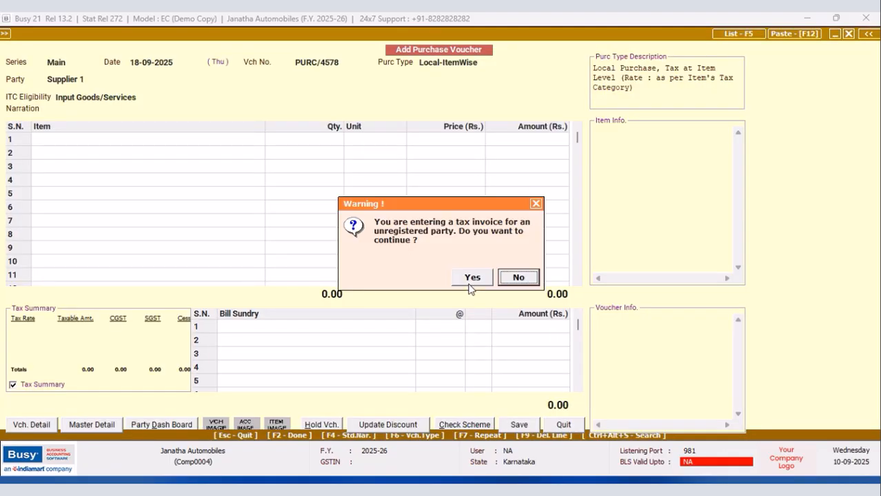
# Accept the tax invoice for the unregistered party and pick 31312L Timken Bearing as the first item.
pyautogui.click(470, 278)
pyautogui.press('Return')
pyautogui.press('Return')
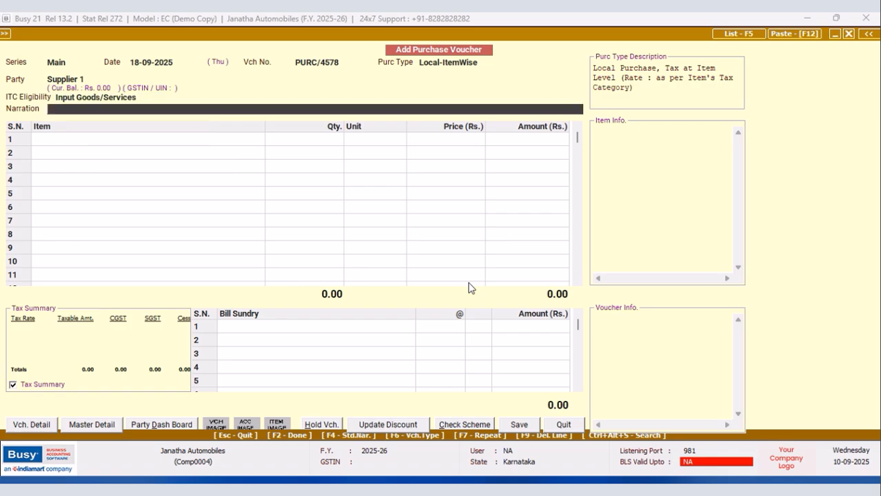
pyautogui.press('Return')
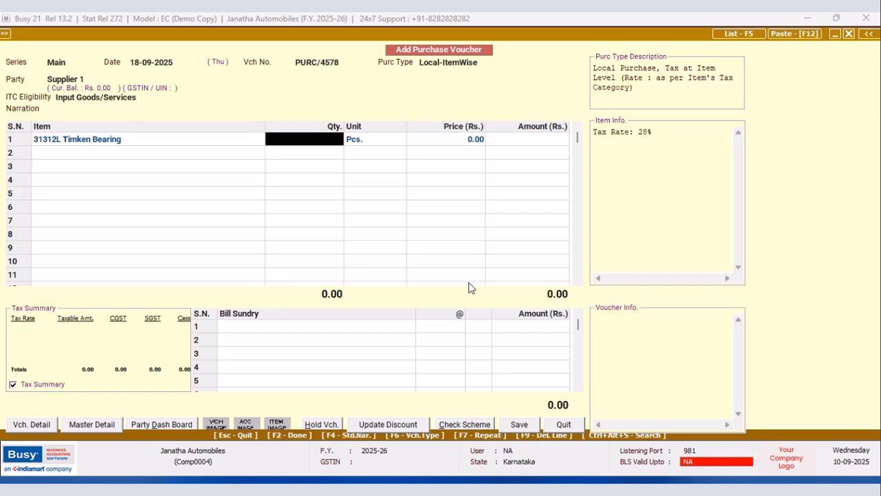
# Set the quantity of 31312L Timken Bearing to 2 Pcs. and its price to Rs. 850.
pyautogui.write('2')
pyautogui.press('Return')
pyautogui.press('Return')
pyautogui.press('Return')
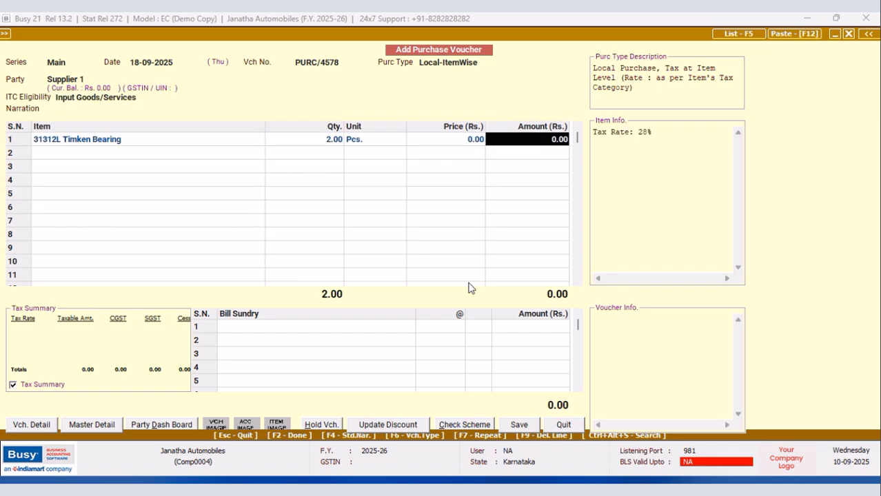
pyautogui.hotkey('shift', 'Tab')
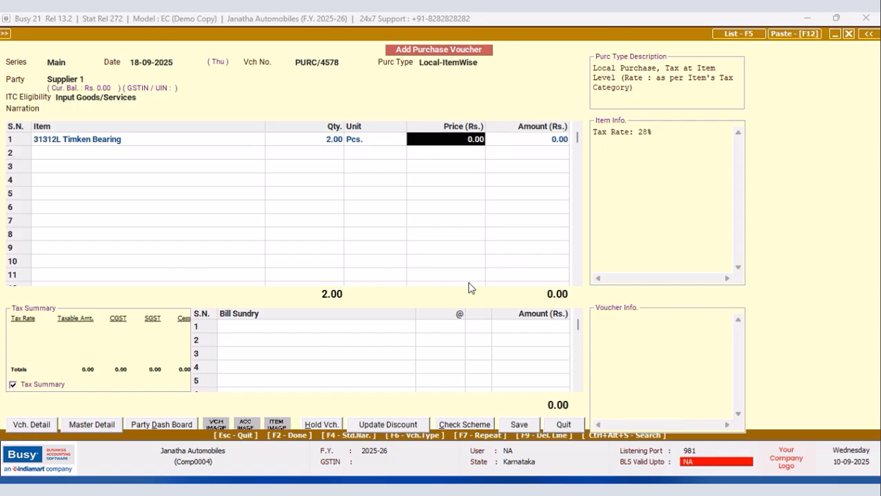
pyautogui.write('850')
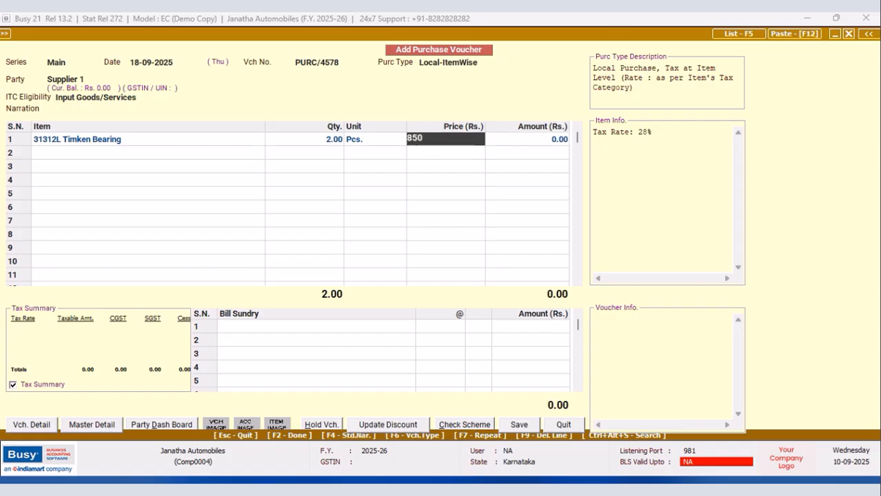
pyautogui.press('Return')
pyautogui.press('Return')
pyautogui.press('Return')
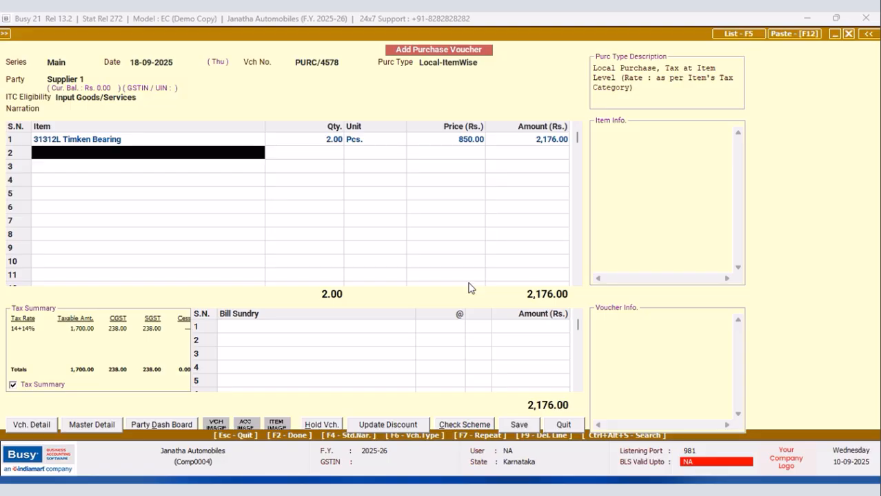
# Add PMC Cola 200ML Rs65/- as the second item with quantity 50 and price Rs. 36.
pyautogui.press('Down')
pyautogui.press('Down')
pyautogui.press('Down')
pyautogui.press('Down')
pyautogui.press('Down')
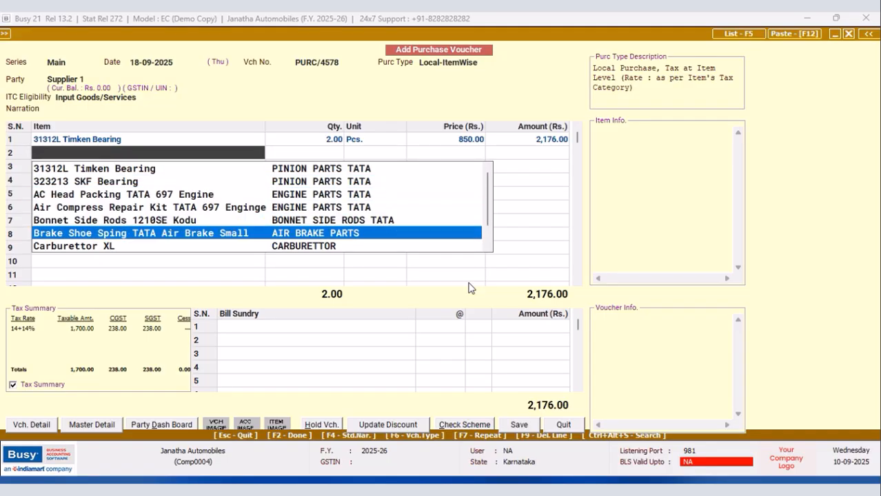
pyautogui.write('pmc')
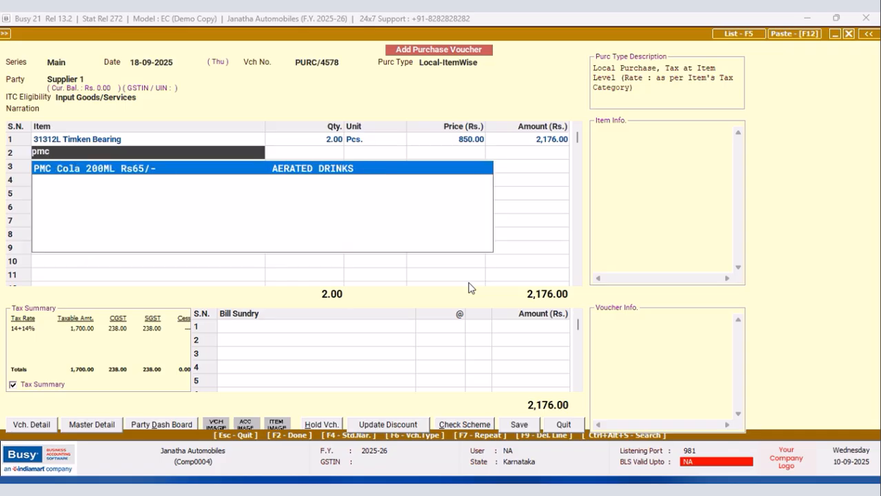
pyautogui.press('Return')
pyautogui.write('50')
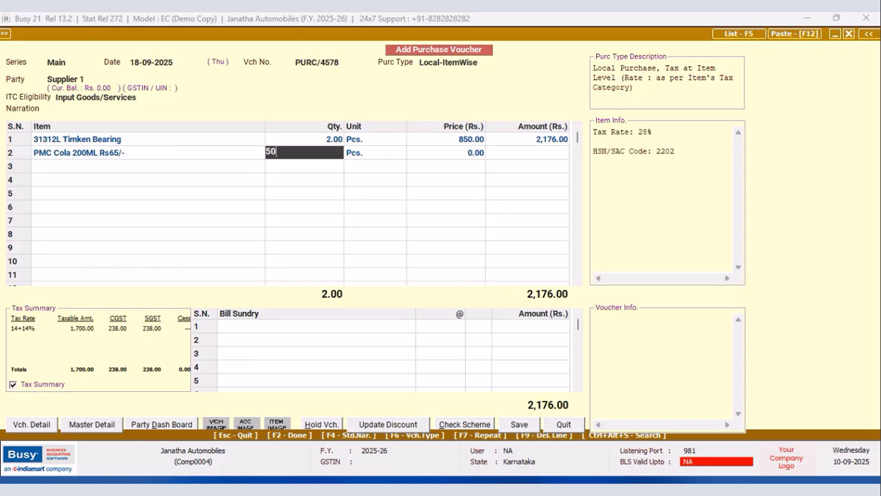
pyautogui.press('Return')
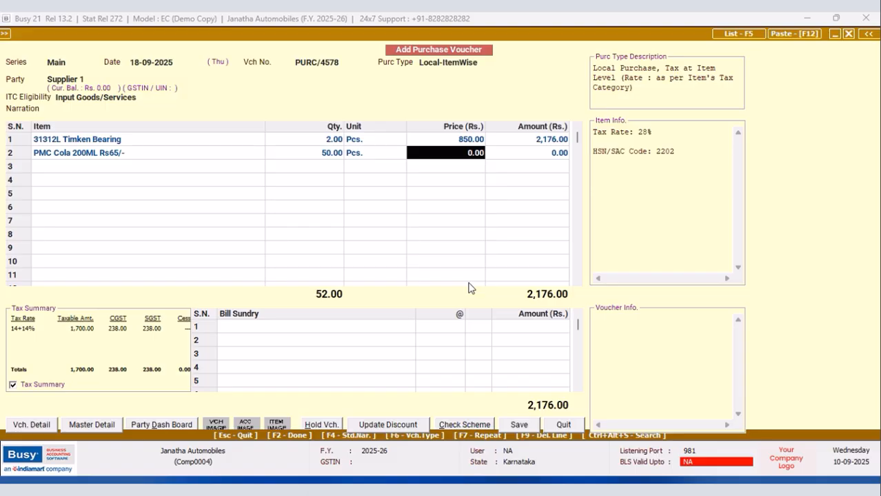
pyautogui.write('36')
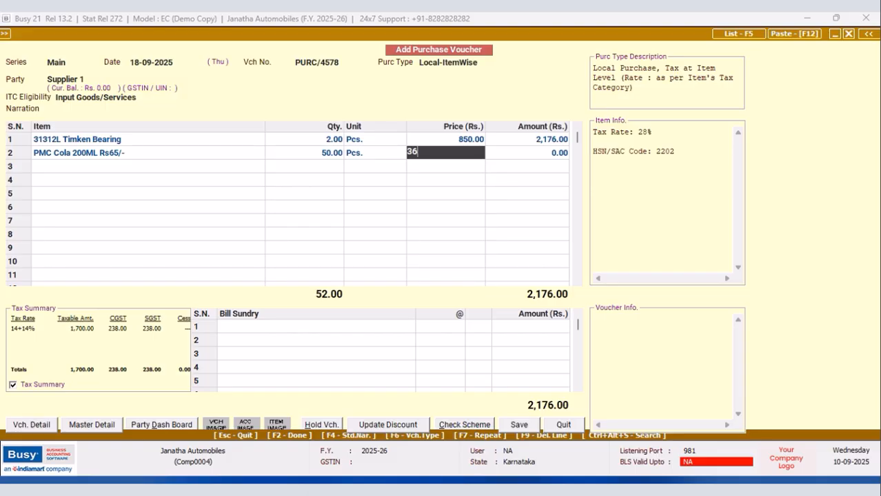
pyautogui.press('Return')
pyautogui.press('Return')
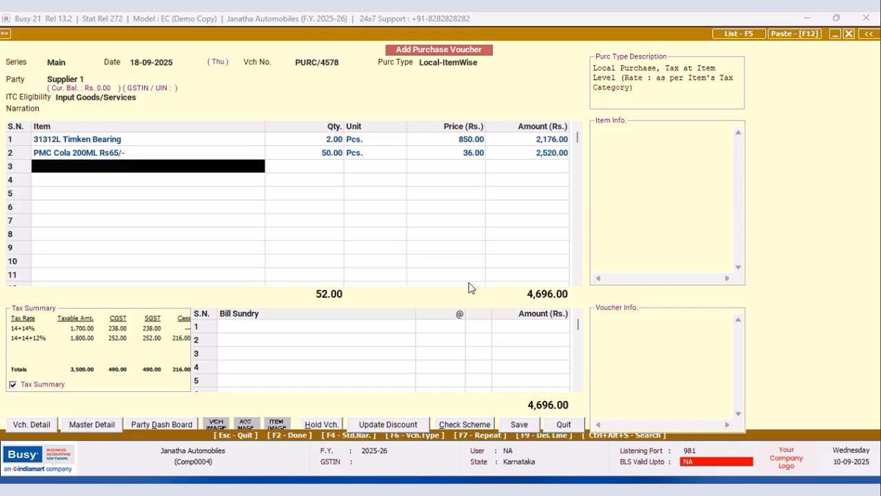
# Add Carburettor XL as the third item with quantity 2 and price Rs. 240.
pyautogui.write('C')
pyautogui.press('Return')
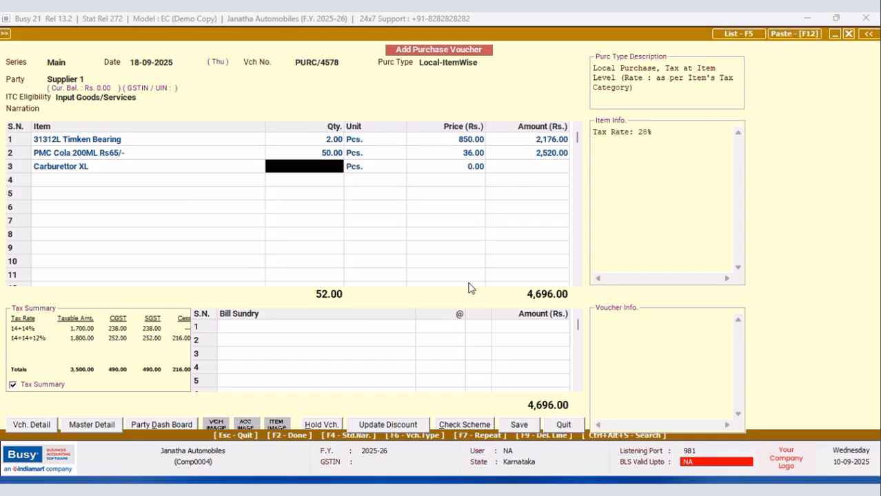
pyautogui.write('2')
pyautogui.press('Return')
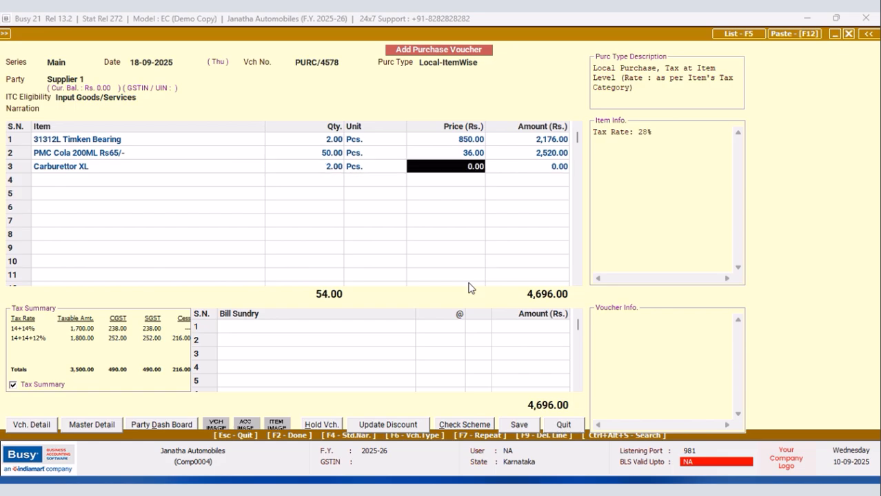
pyautogui.write('240')
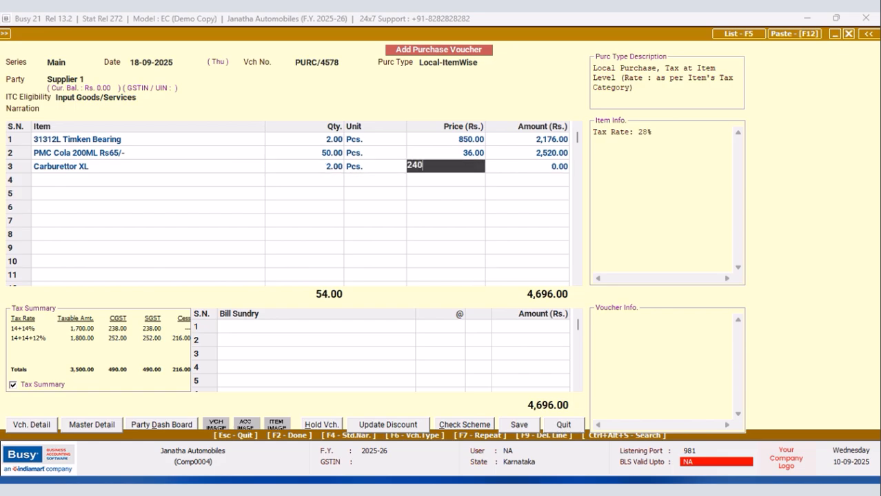
pyautogui.press('Return')
pyautogui.press('Return')
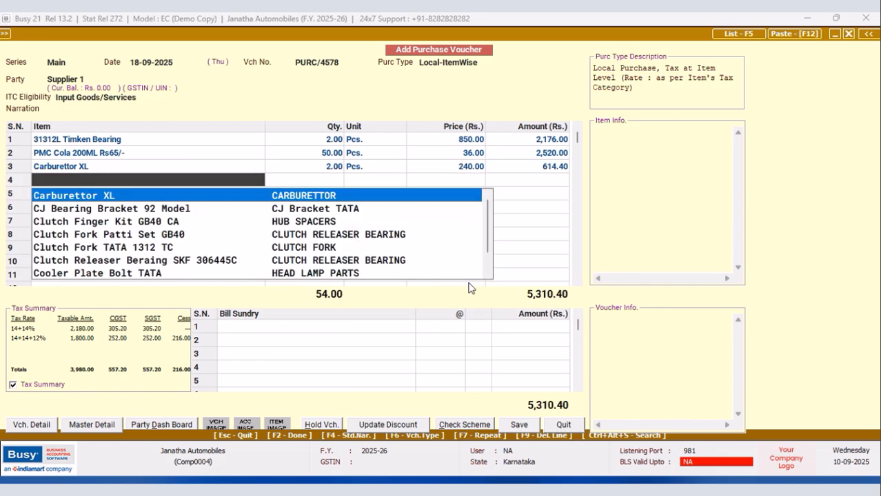
# Add Clutch Fork TATA 1312 TC as the fourth item with quantity 2 and price Rs. 550.
pyautogui.press('Down')
pyautogui.press('Down')
pyautogui.press('Down')
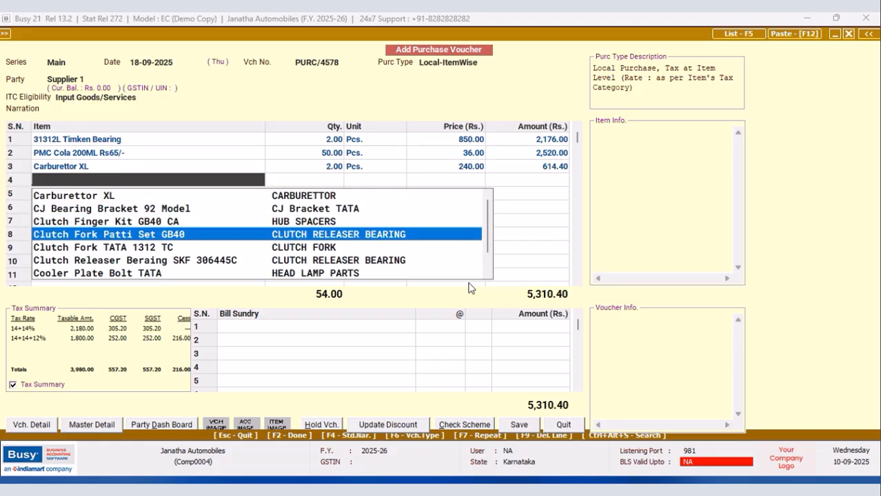
pyautogui.press('Down')
pyautogui.press('Return')
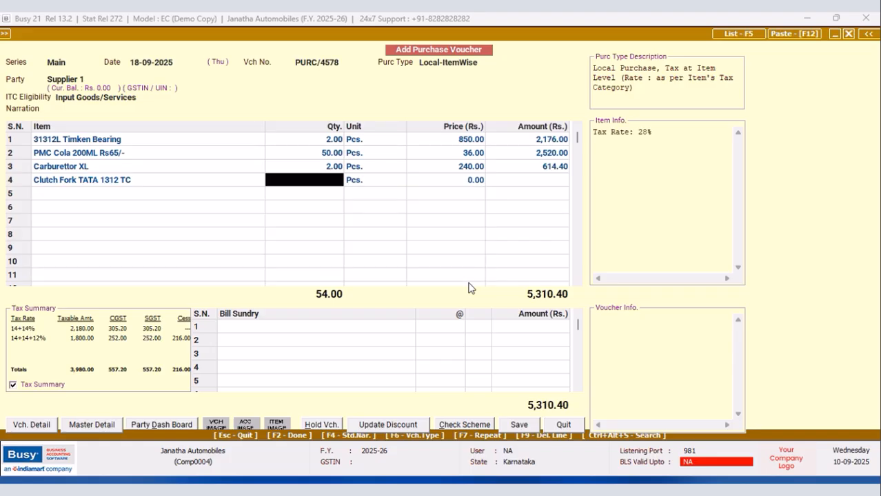
pyautogui.write('2')
pyautogui.press('Return')
pyautogui.press('Return')
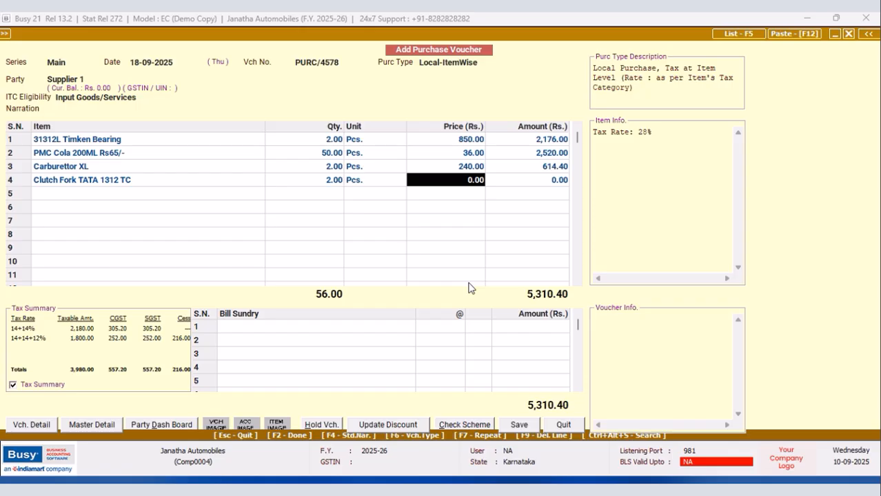
pyautogui.write('550')
pyautogui.press('Return')
pyautogui.press('Return')
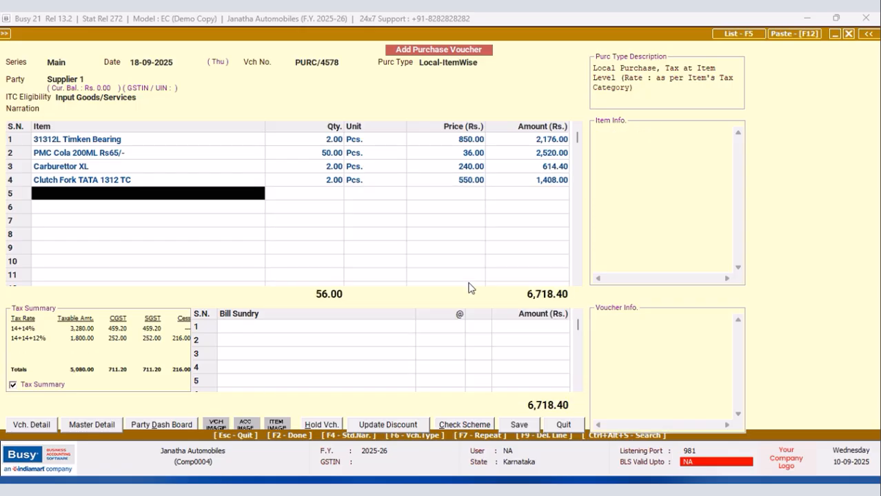
# Save the purchase voucher with an additional expense of Rs. 45 and accept the New Ref. bill-by-bill adjustment for Supplier 1.
pyautogui.click(518, 424)
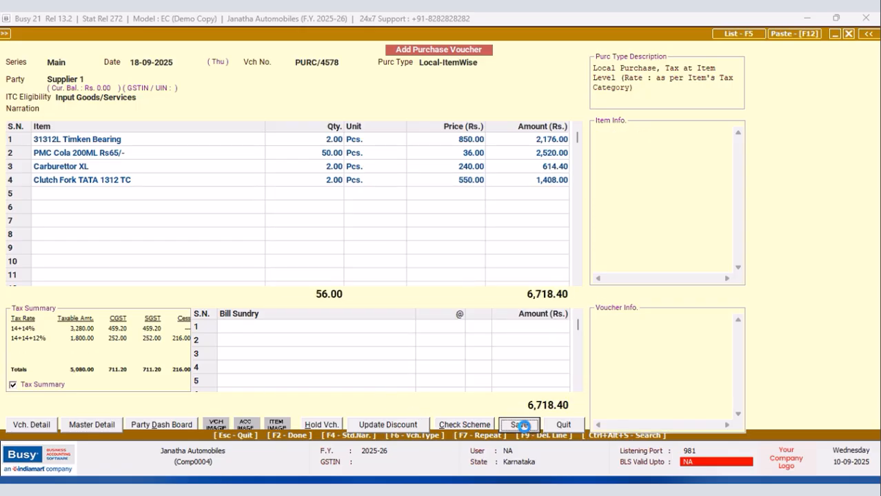
pyautogui.moveTo(400, 206); pyautogui.dragTo(344, 204)
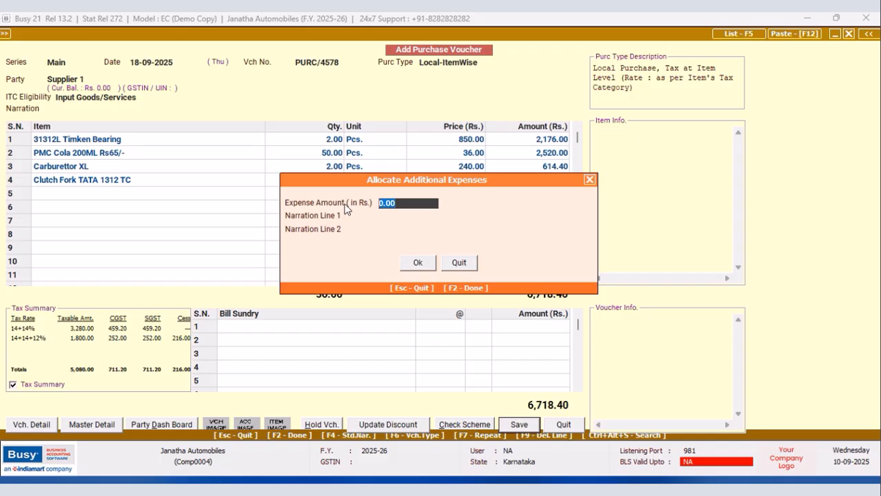
pyautogui.write('45')
pyautogui.press('Return')
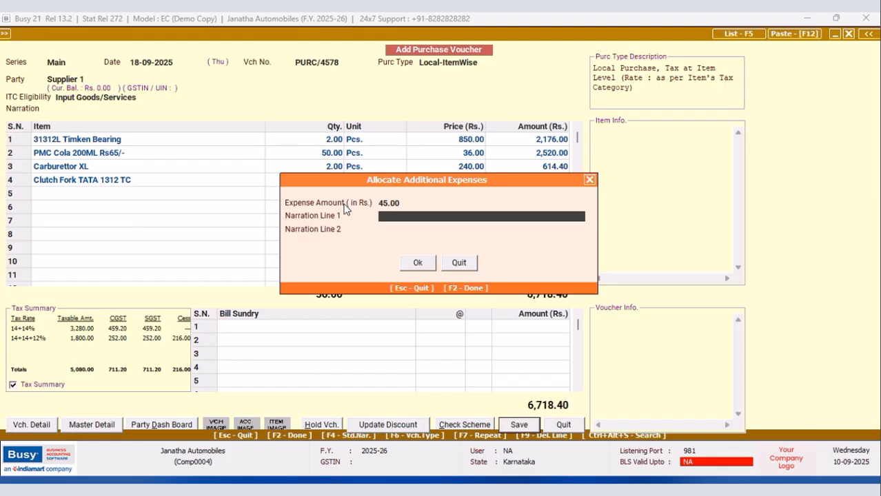
pyautogui.write('F')
pyautogui.press('F2')
pyautogui.click(470, 278)
pyautogui.click(430, 295)
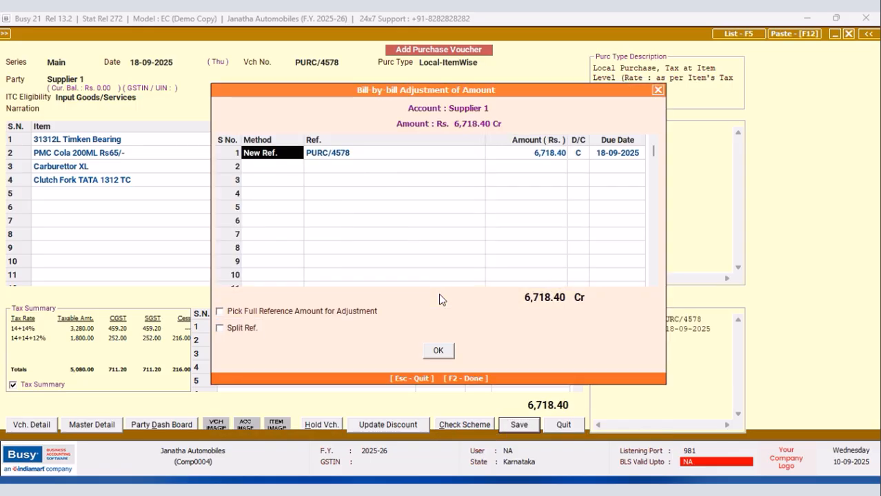
pyautogui.click(437, 351)
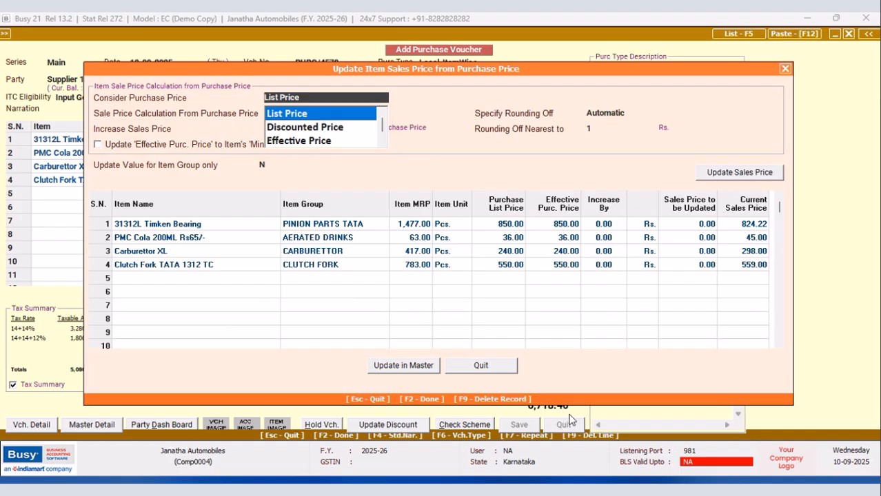
# Base the sales price calculation on Effective Price with a 25% increase, keeping automatic rounding to the nearest Rs. 1.
pyautogui.click(287, 141)
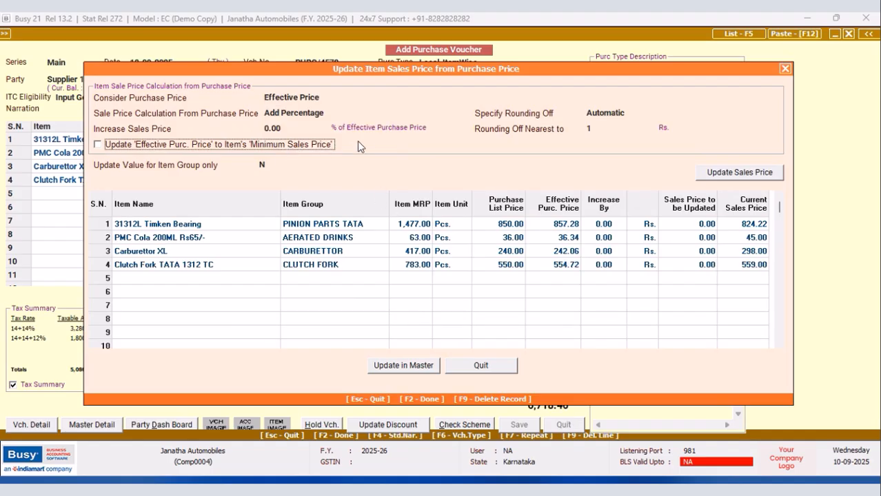
pyautogui.click(308, 129)
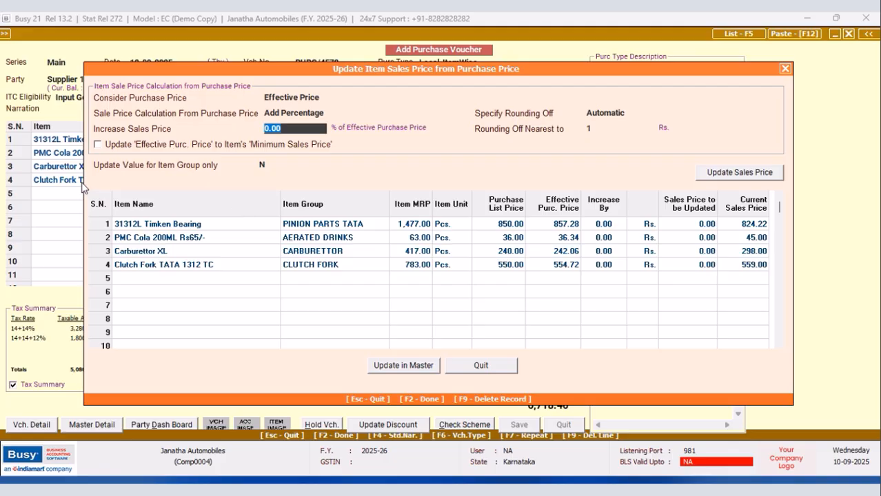
pyautogui.write('25.00')
pyautogui.press('Return')
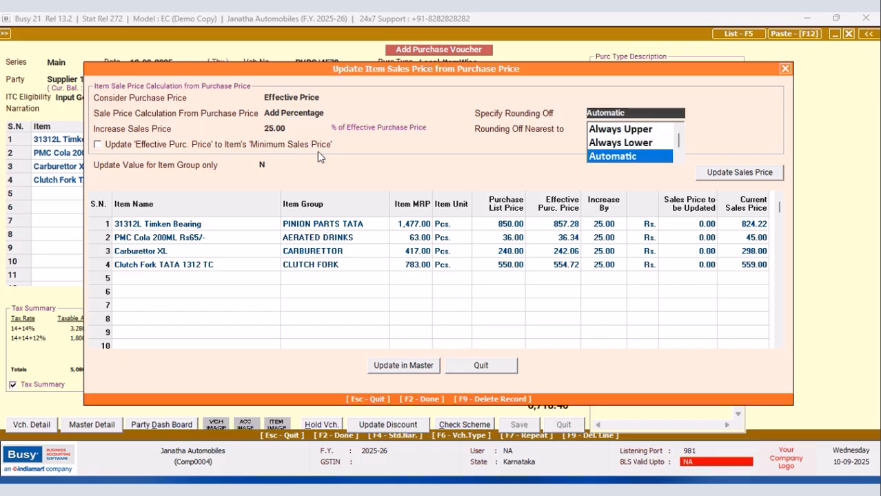
pyautogui.press('Return')
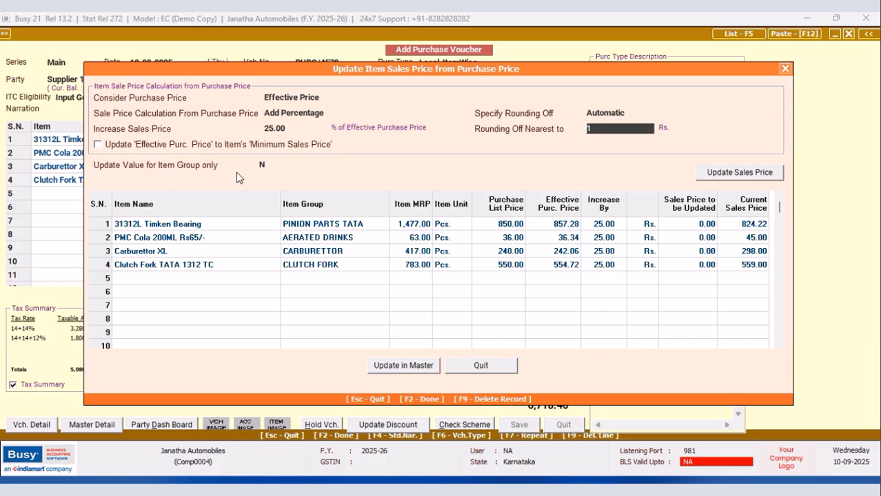
# Calculate the new sales prices for the purchased items, update them in the item masters and leave voucher entry.
pyautogui.click(736, 173)
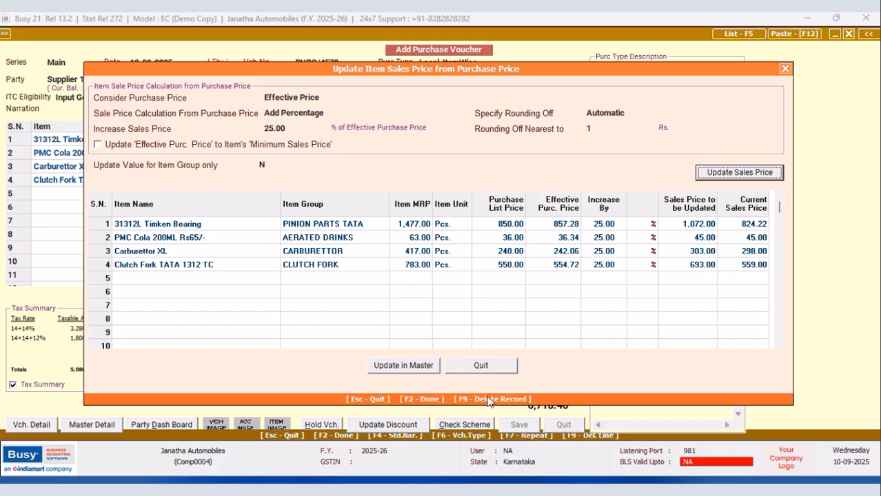
pyautogui.click(406, 371)
pyautogui.click(469, 279)
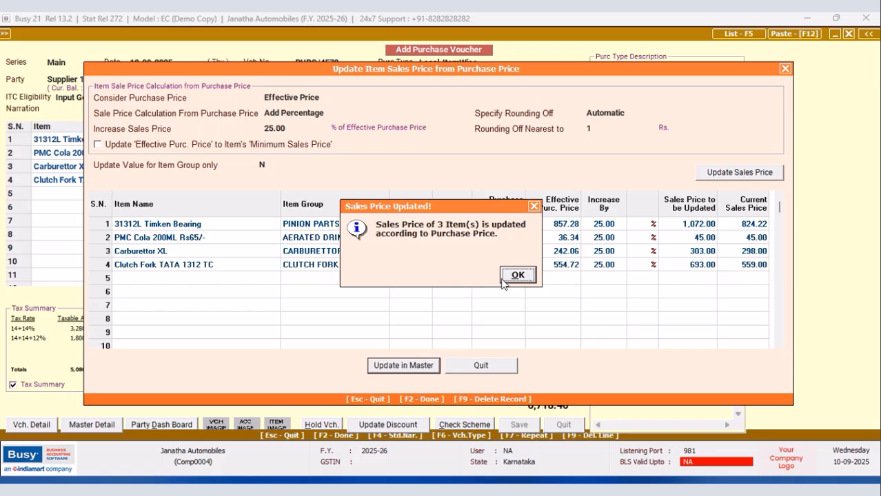
pyautogui.click(510, 277)
pyautogui.click(563, 424)
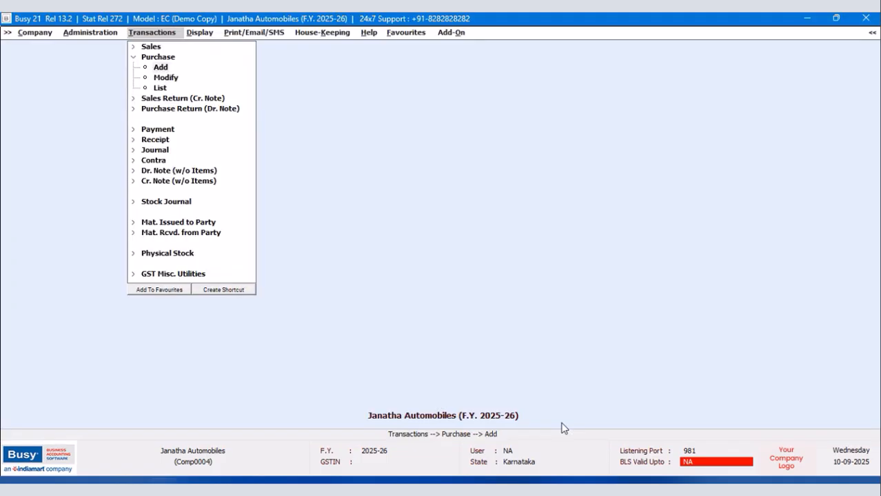
# Configure a bulk item price update that adds 20 Percentage Inclusive to M.R.P. with respect to Sales Price for all items.
pyautogui.click(73, 31)
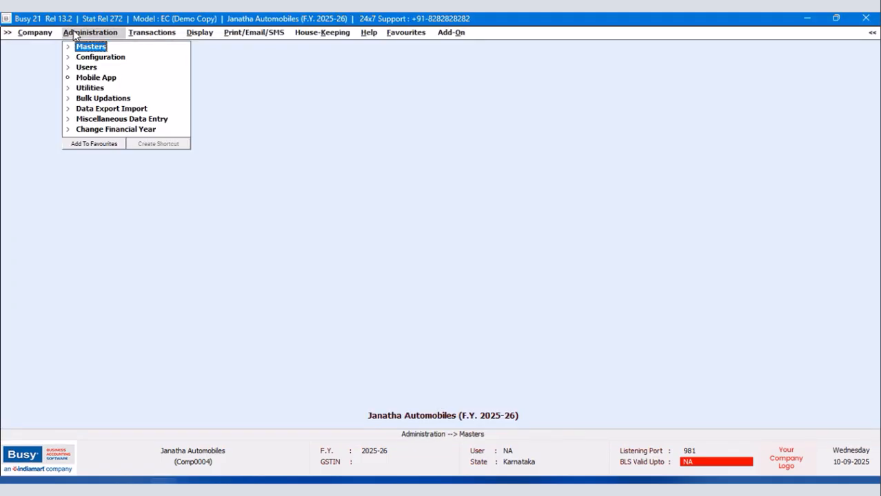
pyautogui.click(103, 100)
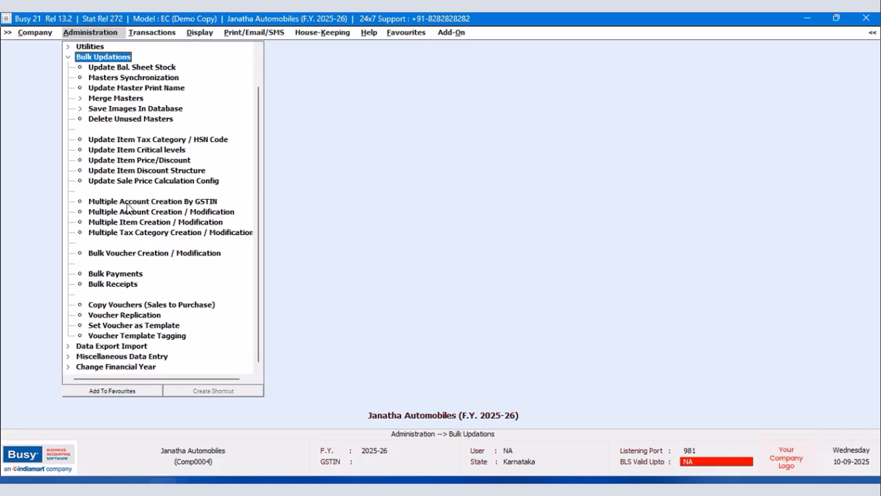
pyautogui.click(165, 160)
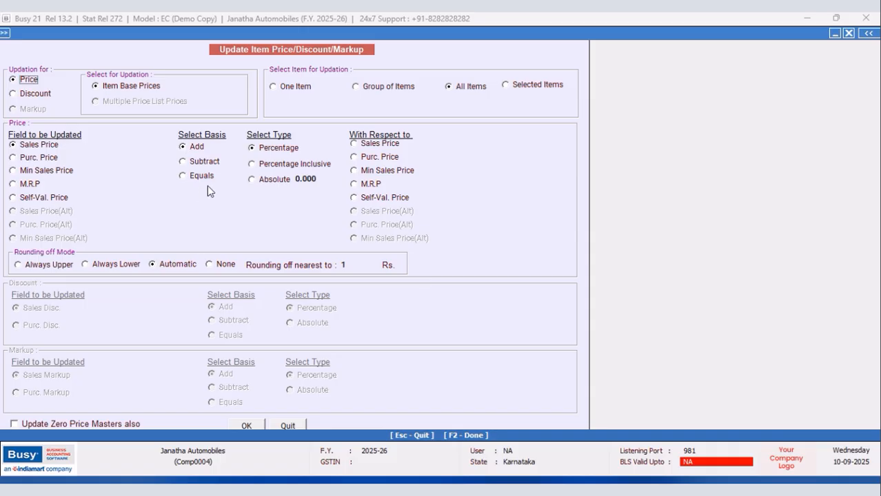
pyautogui.click(13, 185)
pyautogui.click(328, 179)
pyautogui.write('20.0')
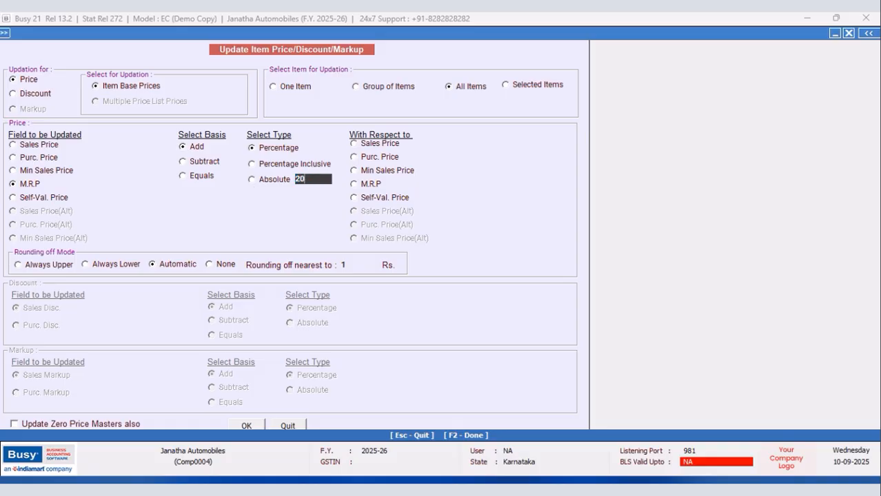
pyautogui.press('Return')
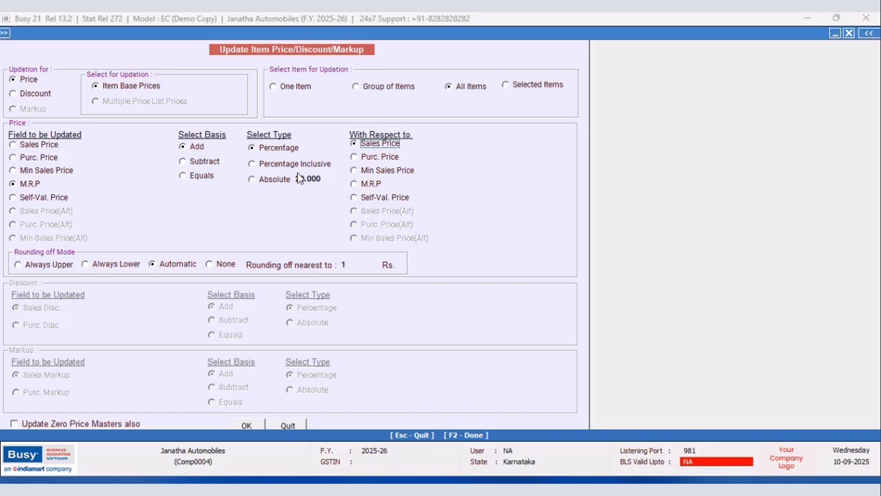
pyautogui.click(252, 165)
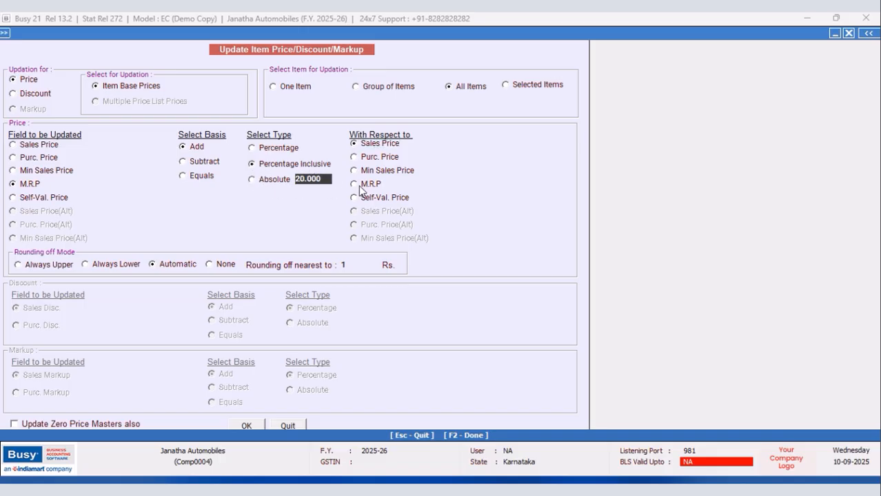
# Run the M.R.P. update on the items and leave the price update form.
pyautogui.click(238, 425)
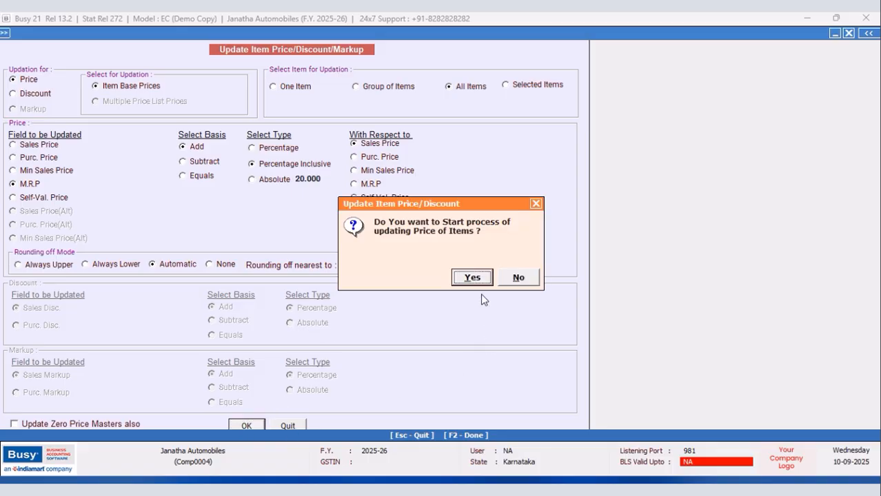
pyautogui.click(474, 283)
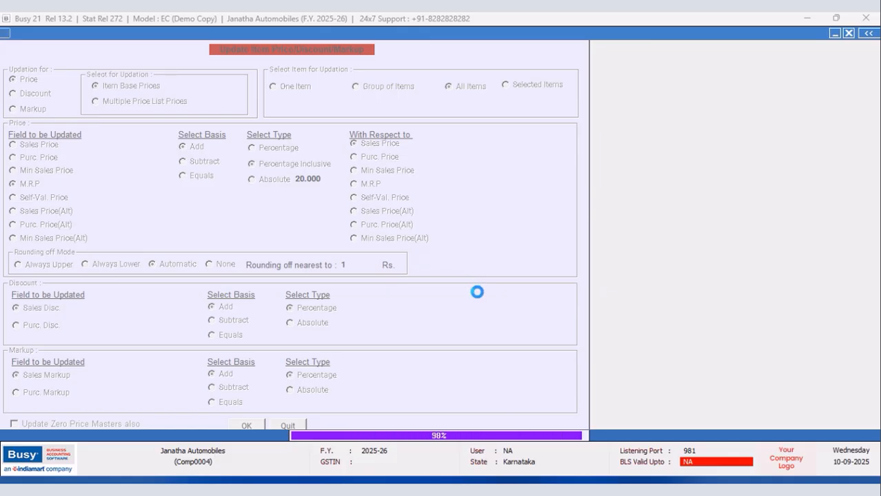
pyautogui.click(533, 206)
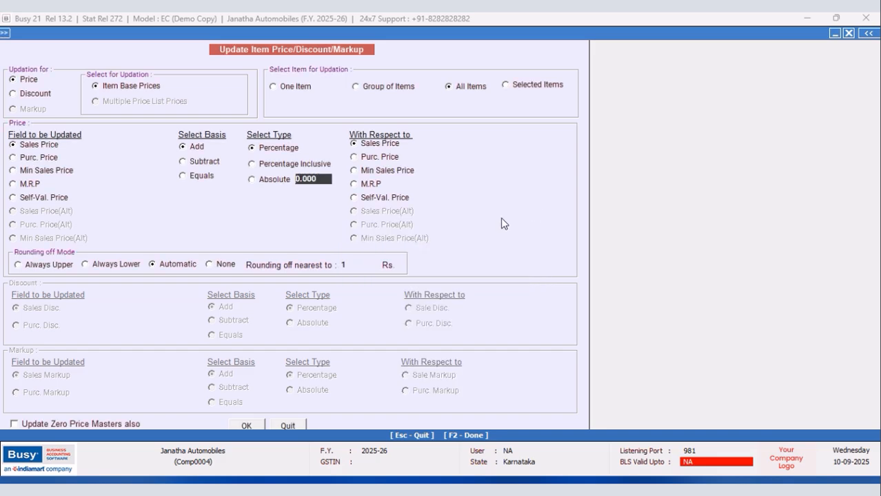
pyautogui.click(289, 424)
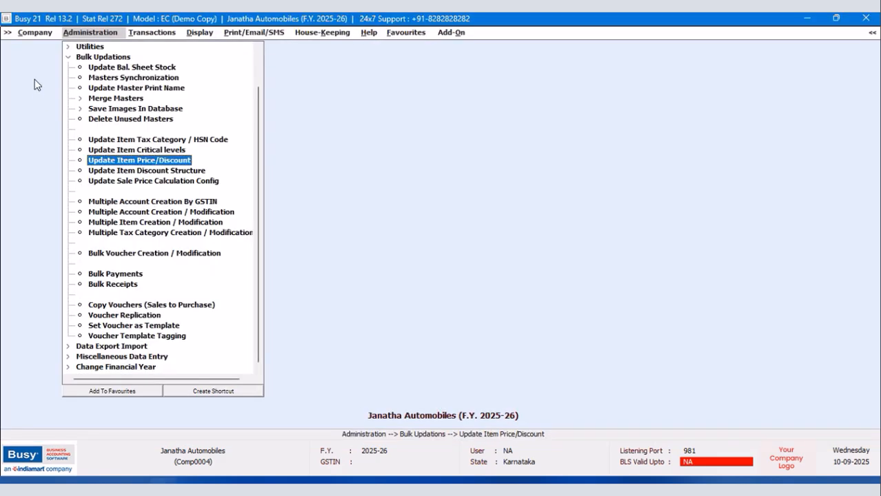
# Open the item master of 31312L Timken Bearing for modification, check its M.R.P. and close it without saving.
pyautogui.click(68, 48)
pyautogui.scroll(-2, 69, 55)
pyautogui.click(68, 47)
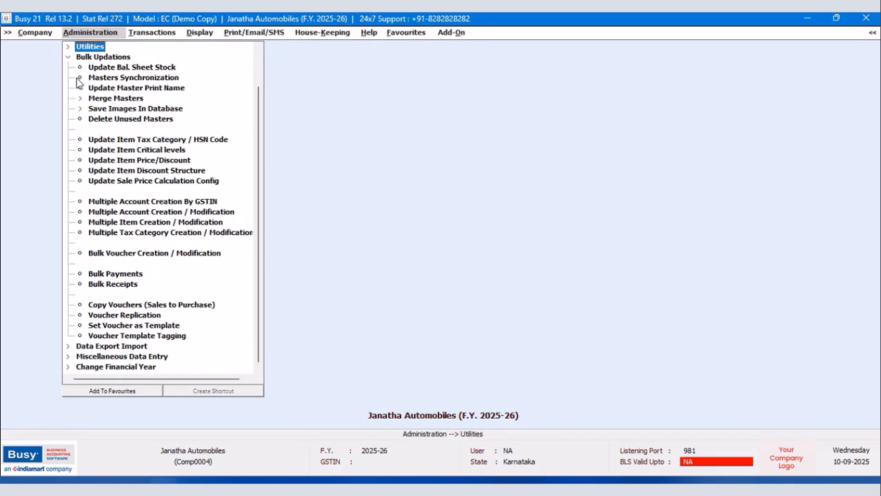
pyautogui.click(68, 59)
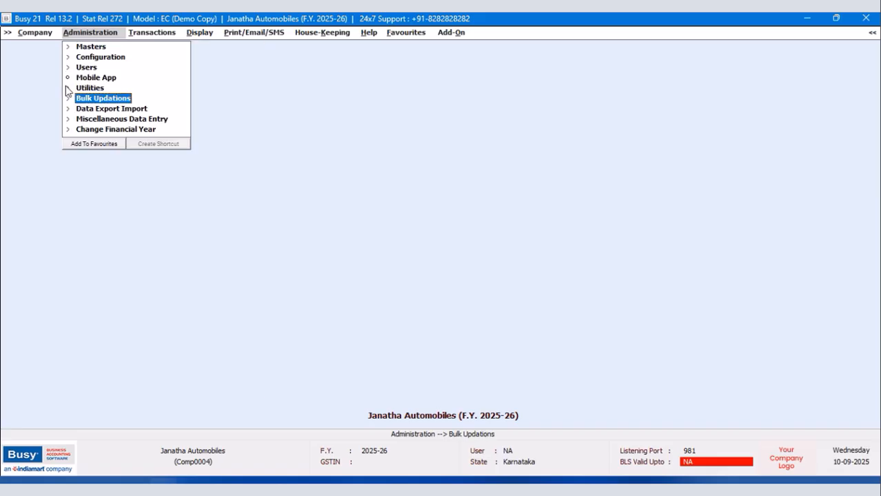
pyautogui.click(84, 48)
pyautogui.click(103, 110)
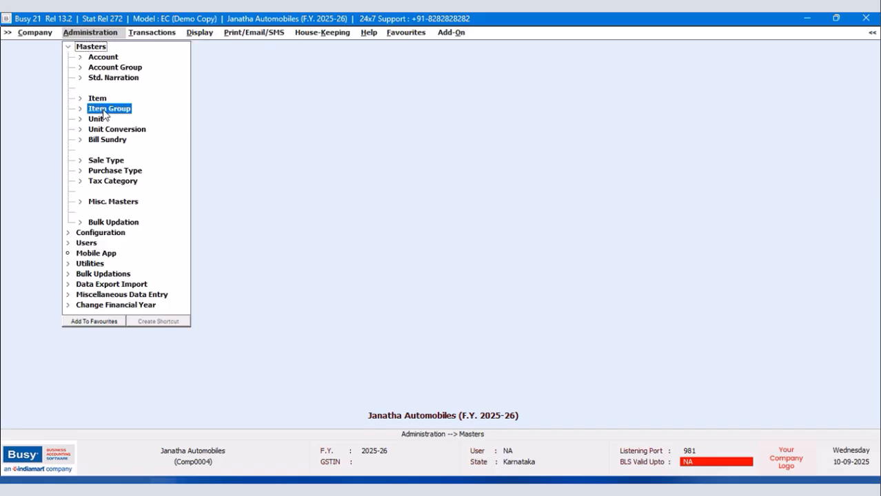
pyautogui.click(98, 100)
pyautogui.doubleClick(112, 119)
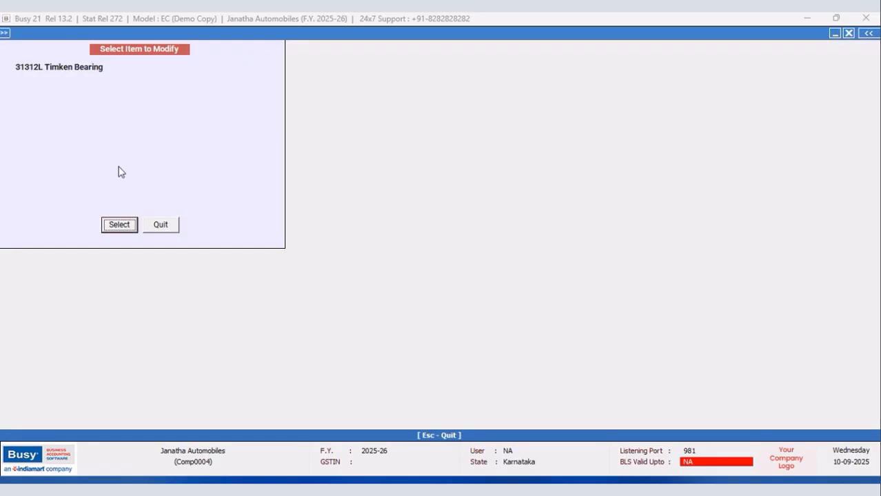
pyautogui.click(119, 223)
pyautogui.press('Return')
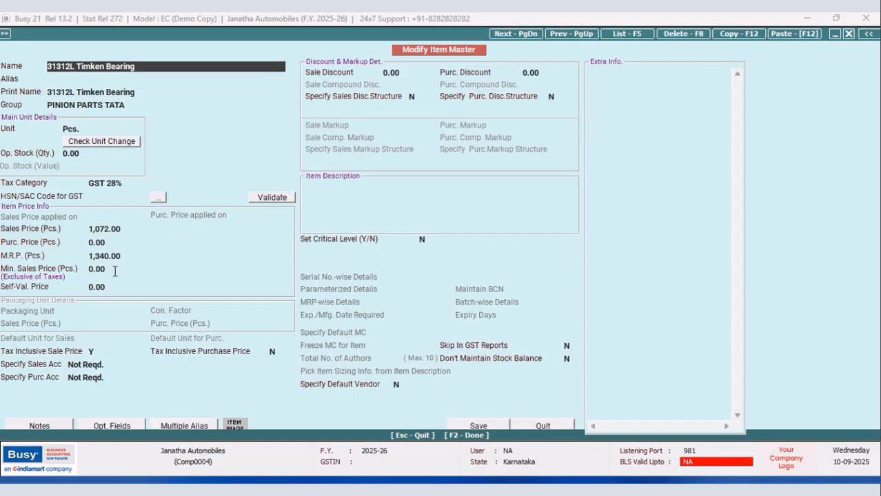
pyautogui.click(129, 257)
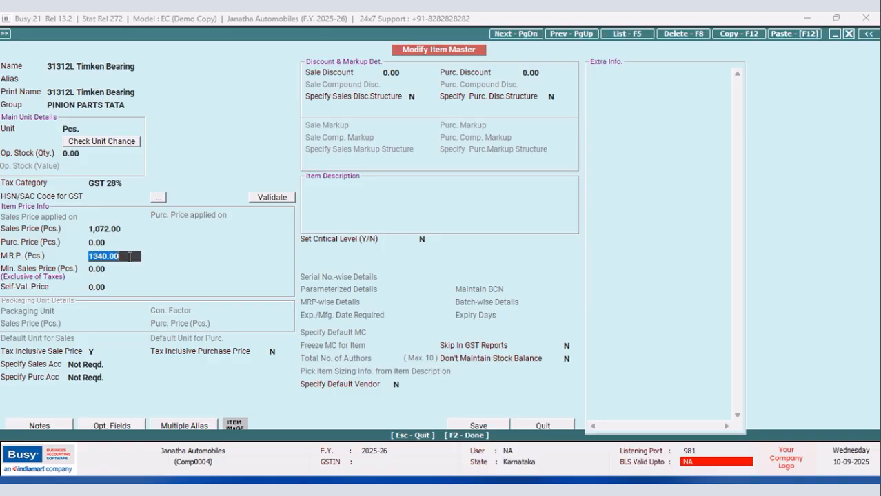
pyautogui.click(543, 425)
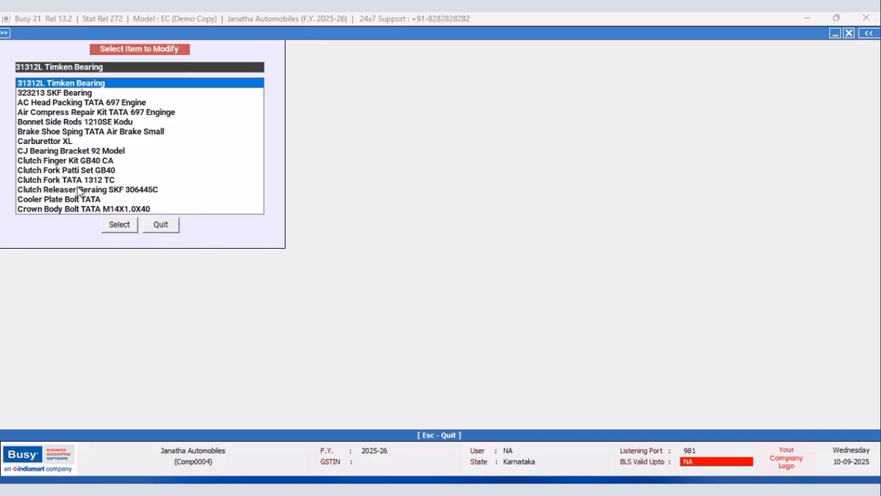
# Check the sales price and M.R.P. in the item master of PMC Cola 200ML Rs65/-, leaving it without saving.
pyautogui.write('pmc')
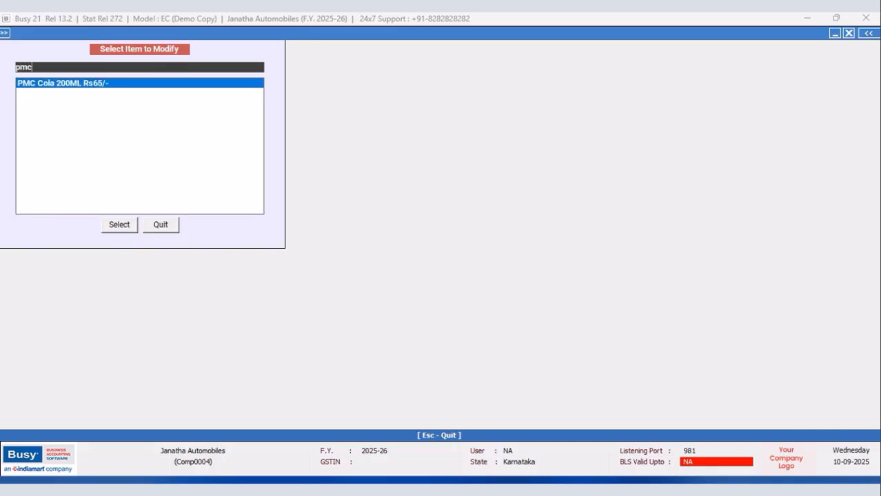
pyautogui.press('Return')
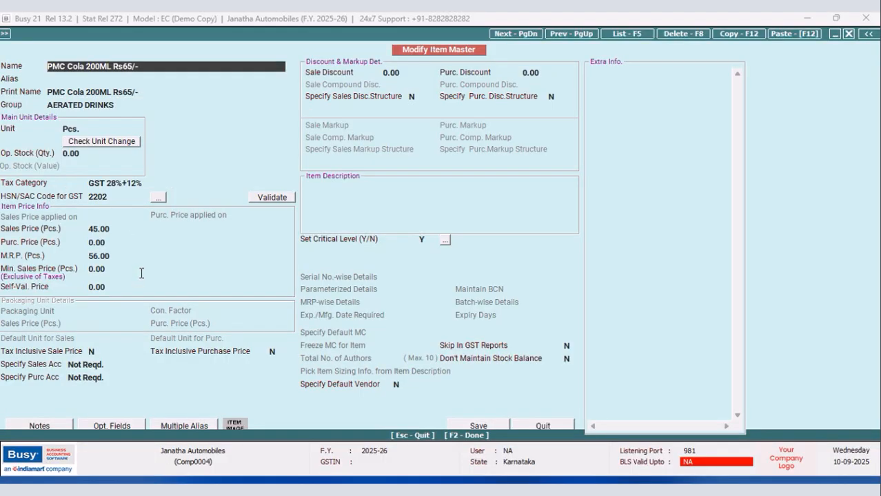
pyautogui.click(128, 256)
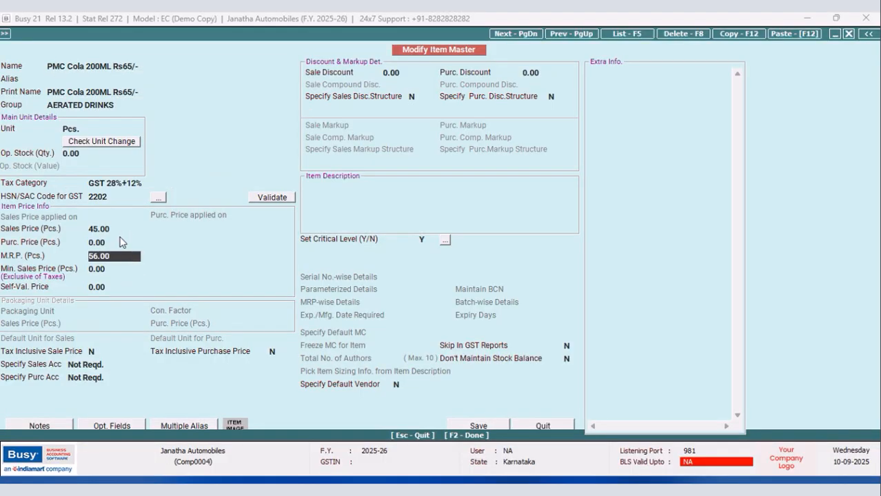
pyautogui.click(117, 228)
pyautogui.click(116, 255)
pyautogui.click(542, 426)
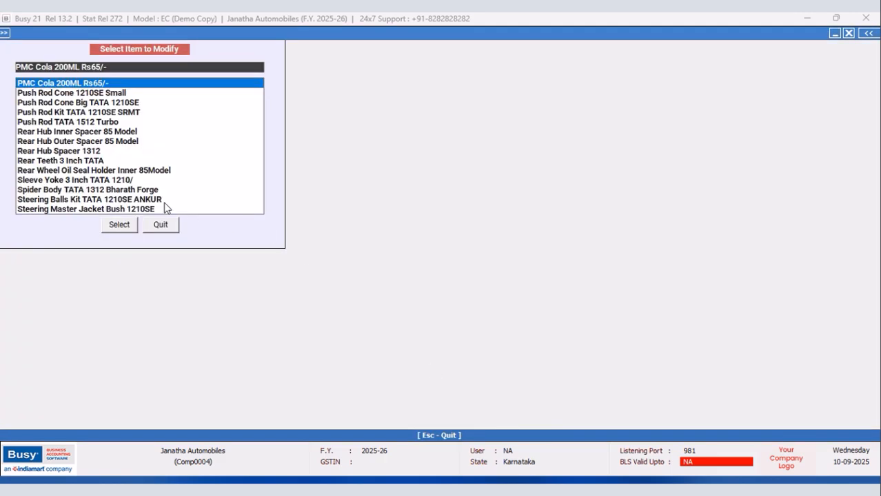
# Check the M.R.P. and sales price of Clutch Fork TATA 1312 TC in its item master and leave item modification.
pyautogui.write('clutch')
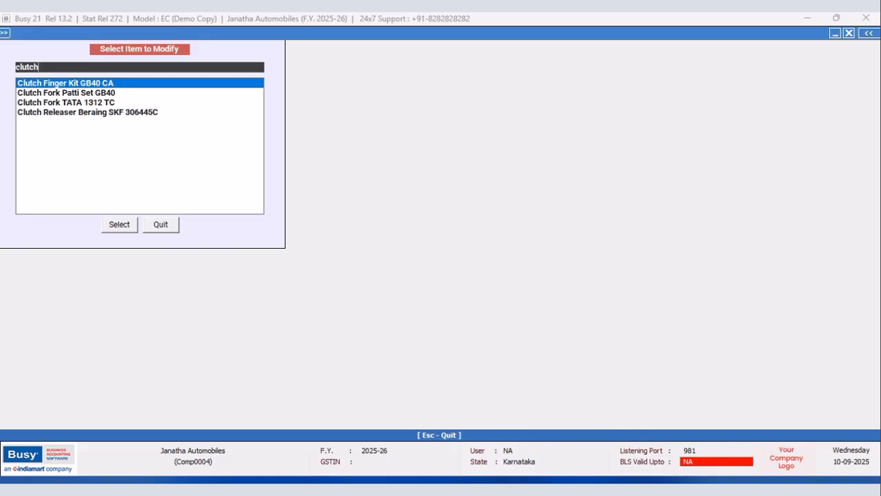
pyautogui.press('Down')
pyautogui.press('Down')
pyautogui.press('Return')
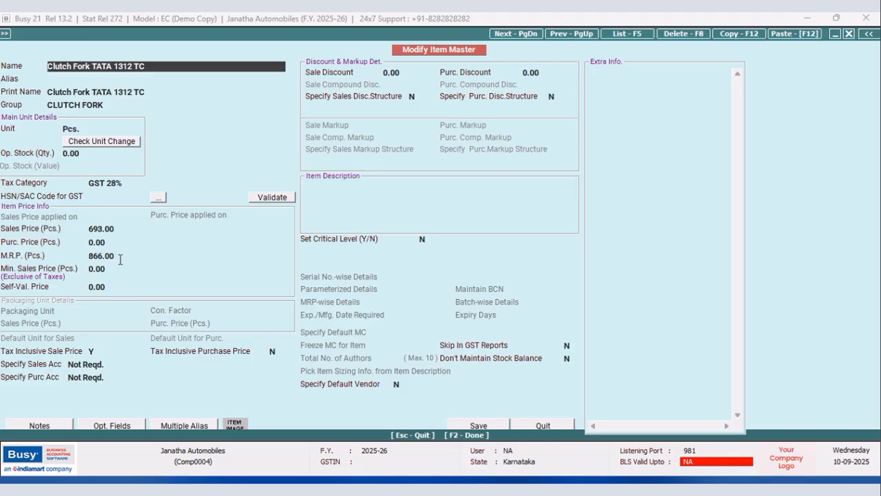
pyautogui.click(120, 259)
pyautogui.click(121, 229)
pyautogui.click(541, 424)
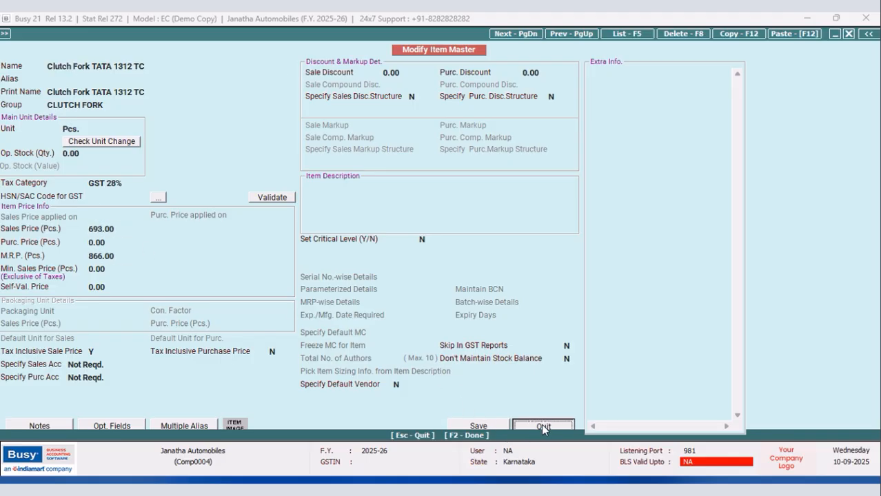
pyautogui.click(162, 227)
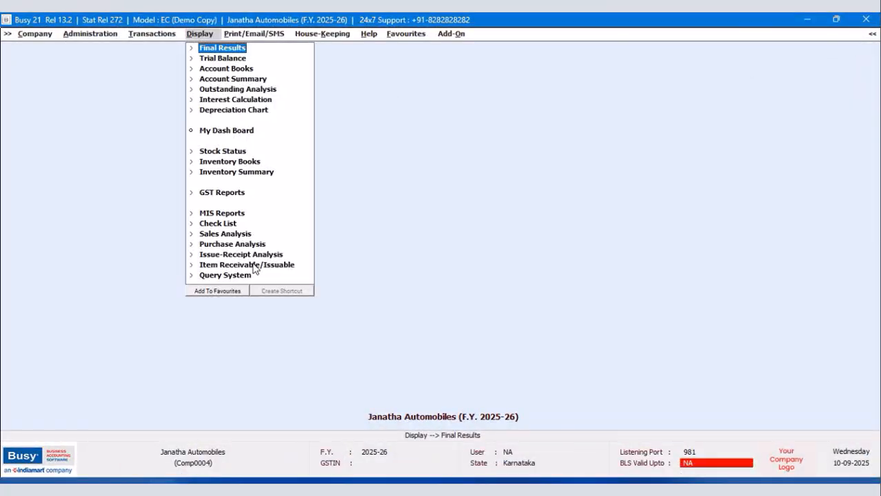
# Open the SQL Query Executor and add a new query named FOX without a password.
pyautogui.click(231, 276)
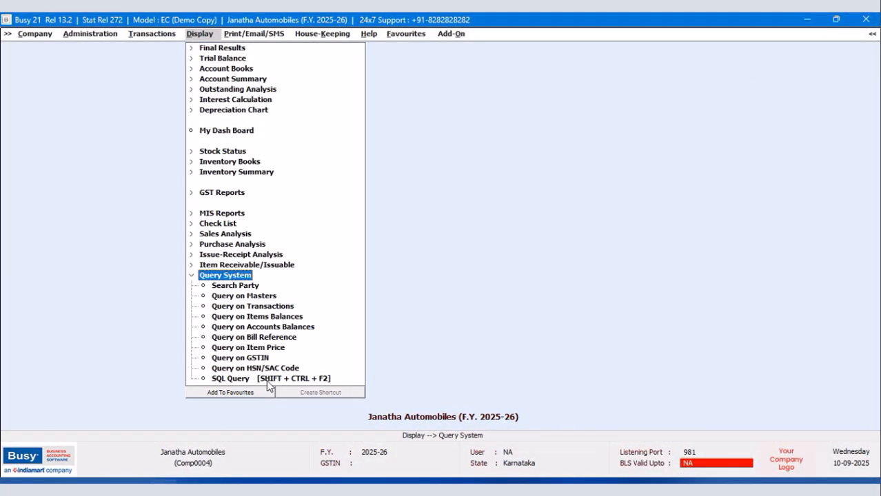
pyautogui.click(267, 379)
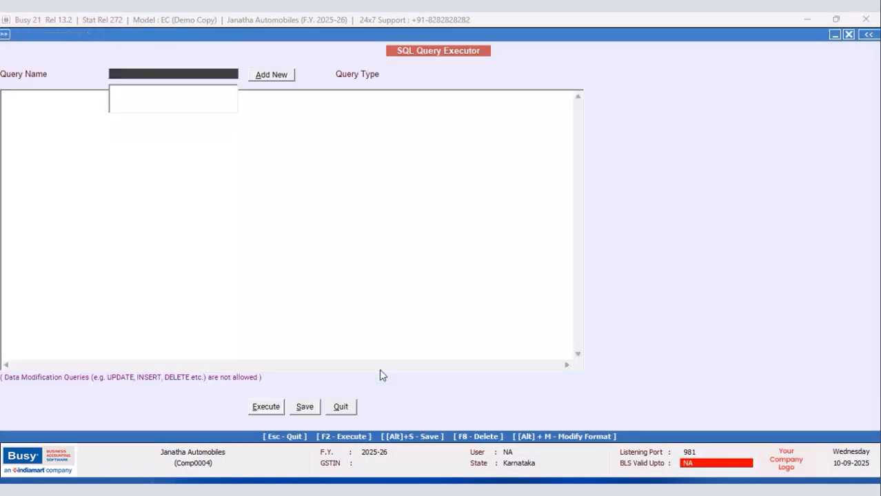
pyautogui.click(268, 77)
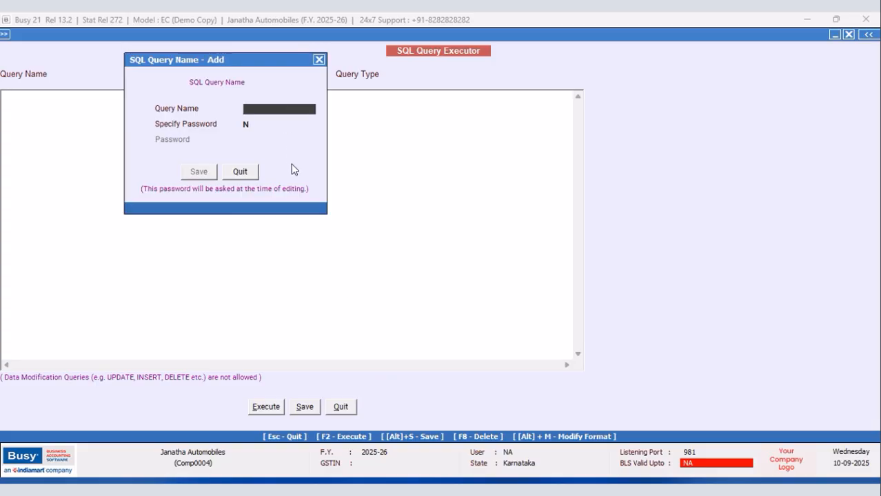
pyautogui.write('FOX')
pyautogui.click(208, 176)
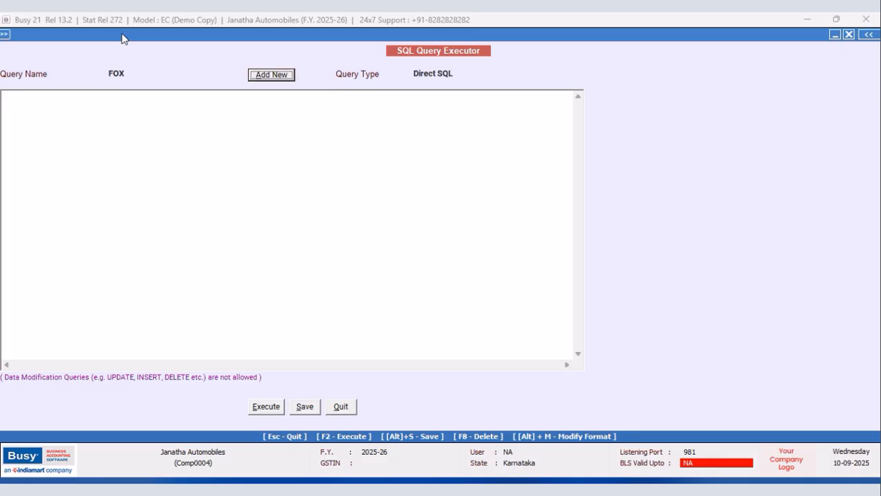
# Begin the query with Select and a nested "(Select M2.D2 from MasterSupport as M2 Where M2" on the second line.
pyautogui.click(27, 97)
pyautogui.write('Select ')
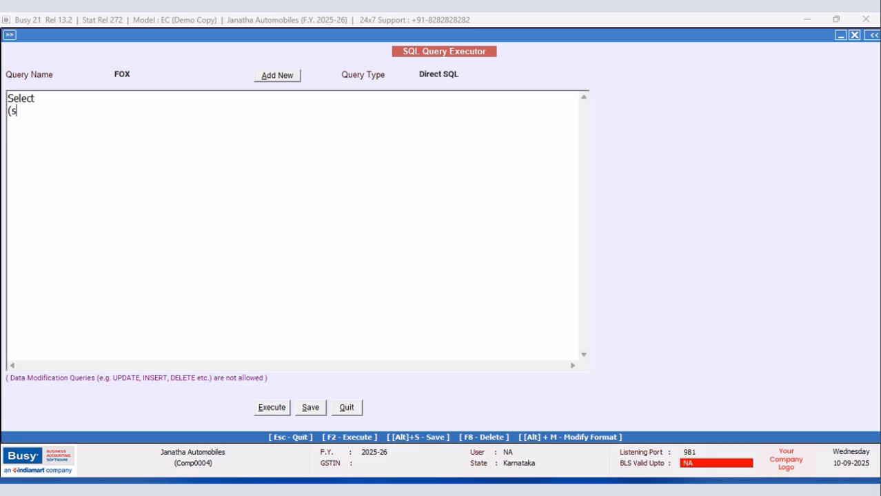
pyautogui.write('(Select M2.D2 from MasterSupport as M2 Where M2')
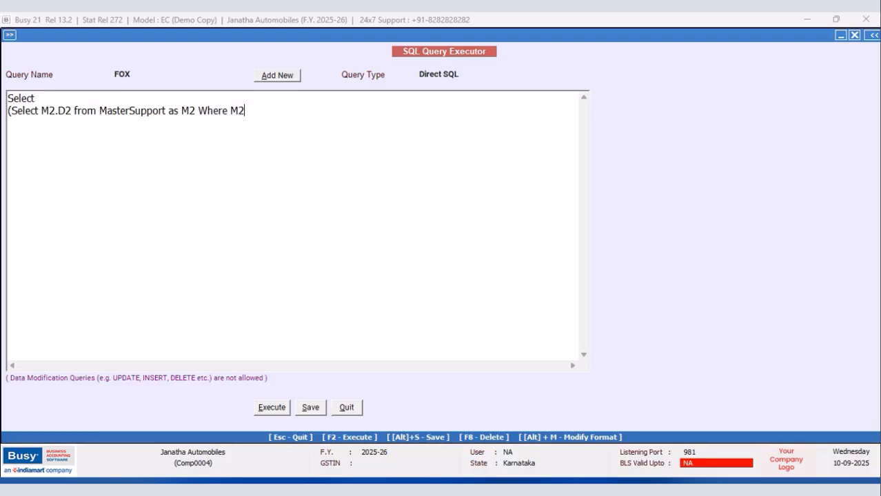
# Remove the nested Select and the Where clause, and put "from MasterSupport as M2" on its own line below M2.D2.
pyautogui.moveTo(42, 111); pyautogui.dragTo(4, 115)
pyautogui.press('BackSpace')
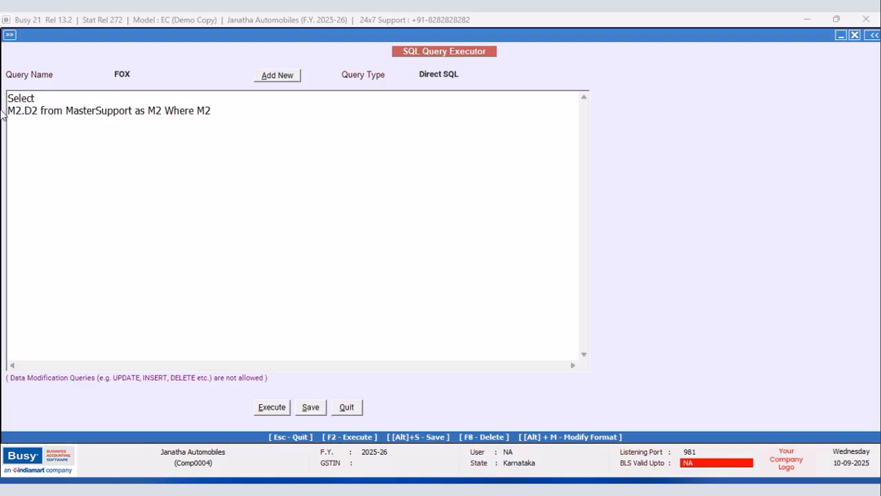
pyautogui.click(41, 110)
pyautogui.press('Return')
pyautogui.moveTo(195, 123); pyautogui.dragTo(134, 122)
pyautogui.press('Delete')
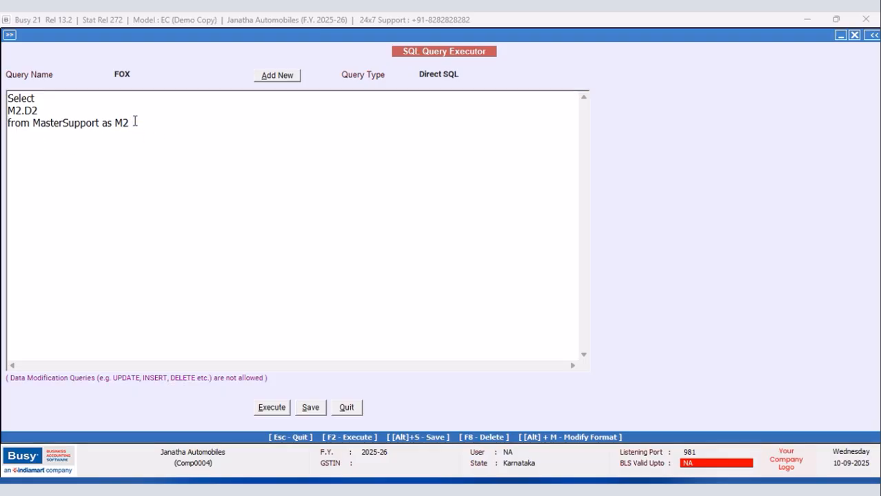
# Add a Left Join of Master1 on Master1.CM8=M2.MasterCode below the from line of the query.
pyautogui.press('Return')
pyautogui.write('Left Join Master1 on')
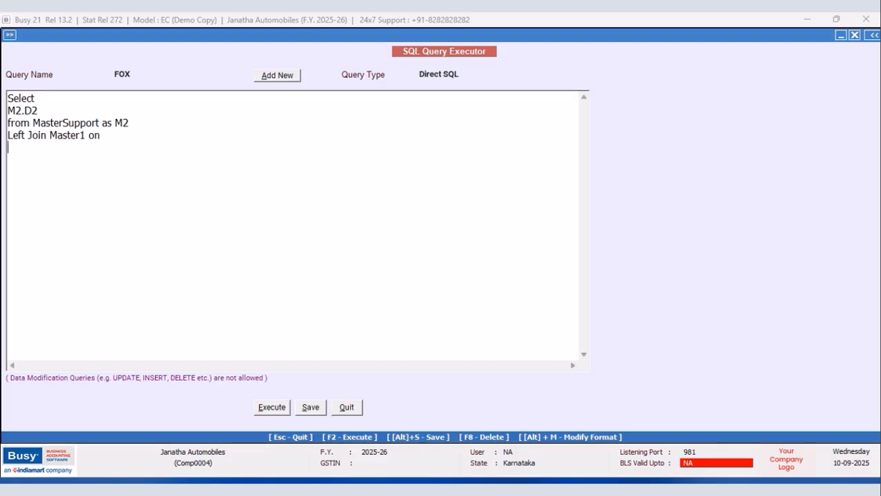
pyautogui.press('Return')
pyautogui.write('Mastert')
pyautogui.write('CM8=M2.Mas')
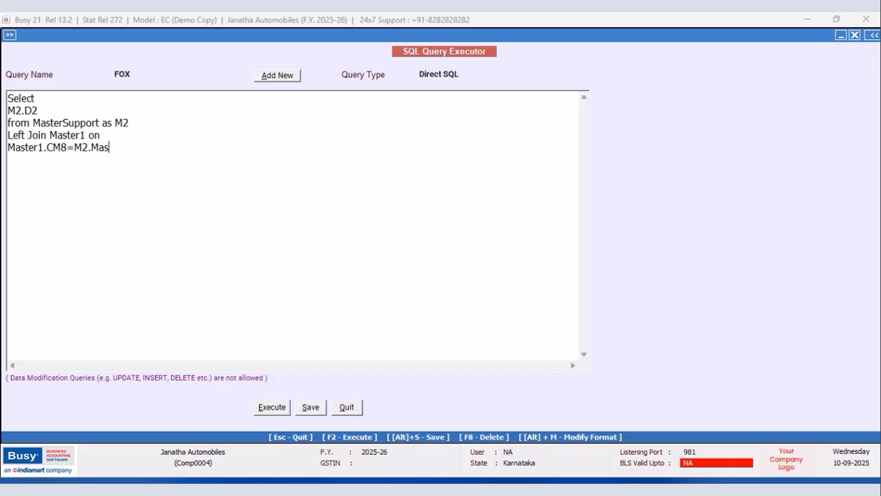
pyautogui.write('terCode Where M')
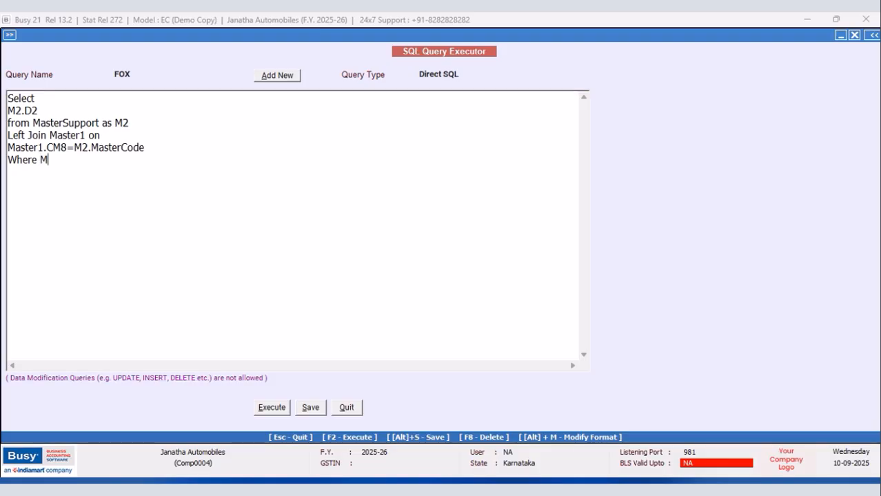
pyautogui.write('aster1.MasterType')
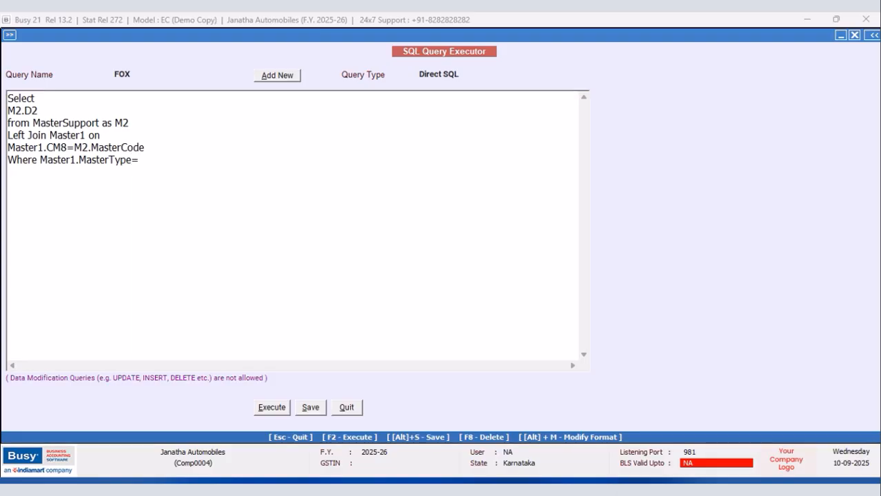
pyautogui.write('=6 and M2.Date=0')
# Execute the query, look through the D2 results and return to the query text.
pyautogui.click(255, 405)
pyautogui.click(508, 279)
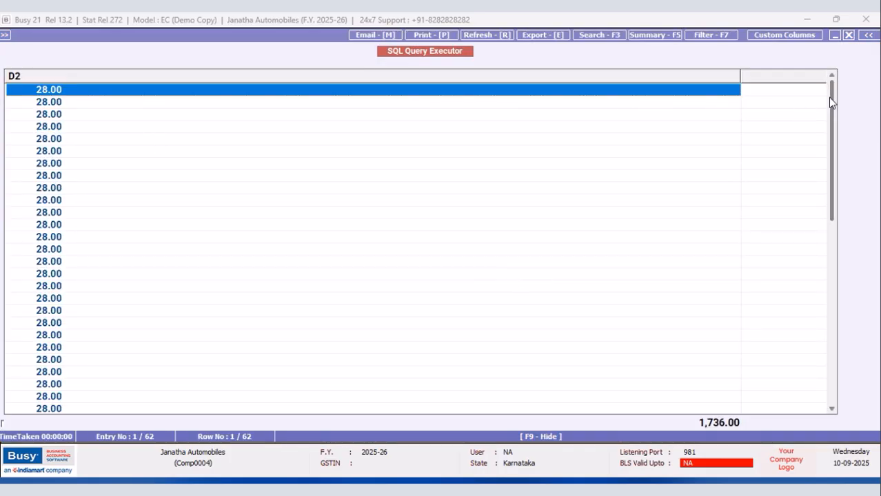
pyautogui.moveTo(830, 92); pyautogui.dragTo(791, 86)
pyautogui.click(850, 35)
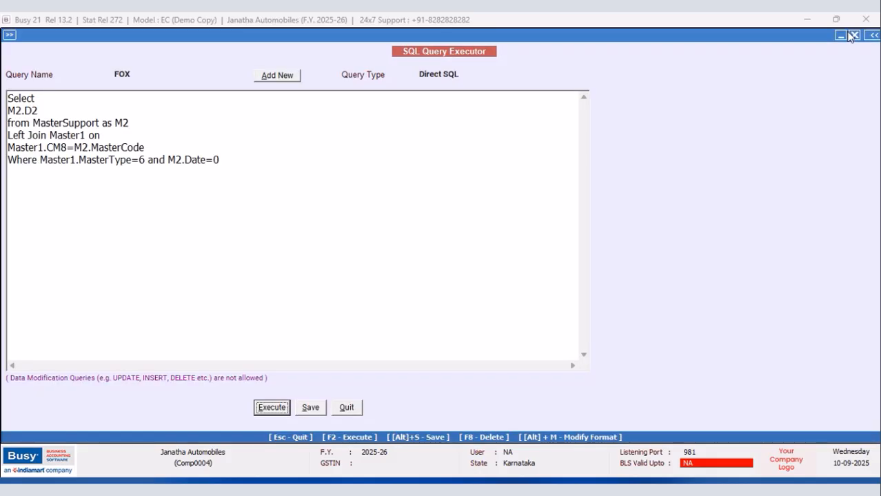
# Add M2.D3 after M2.D2 in the selected columns, then execute the query and review its results.
pyautogui.click(49, 109)
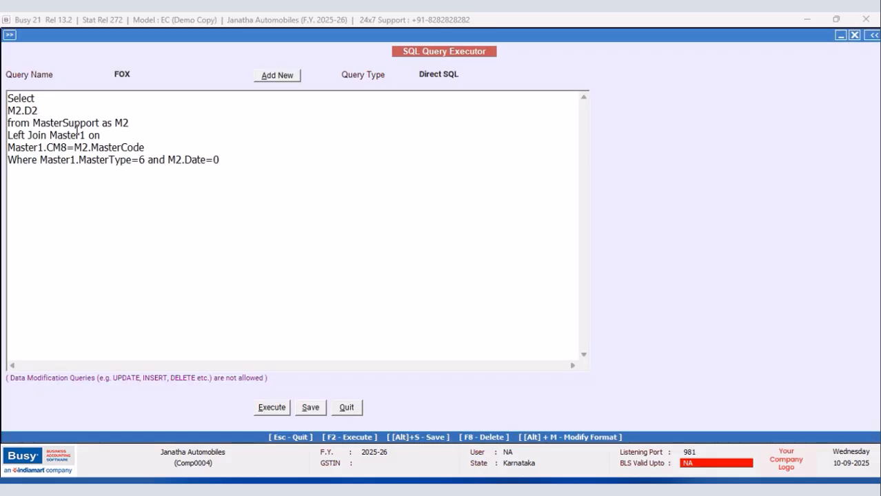
pyautogui.write(',M2.D3')
pyautogui.click(271, 408)
pyautogui.click(510, 279)
pyautogui.moveTo(832, 145); pyautogui.dragTo(844, 413)
pyautogui.click(848, 34)
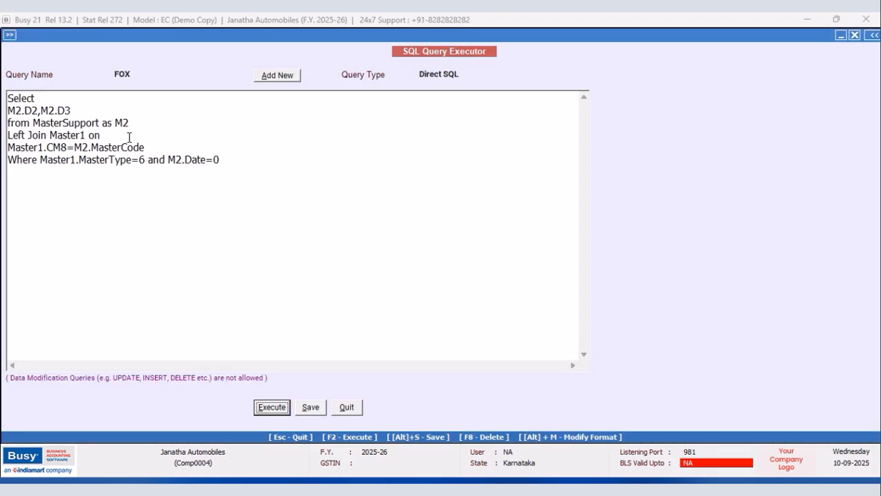
# Change the date condition to M2.Date>0, execute the query and look through the D2 tax rates.
pyautogui.click(215, 160)
pyautogui.press('BackSpace')
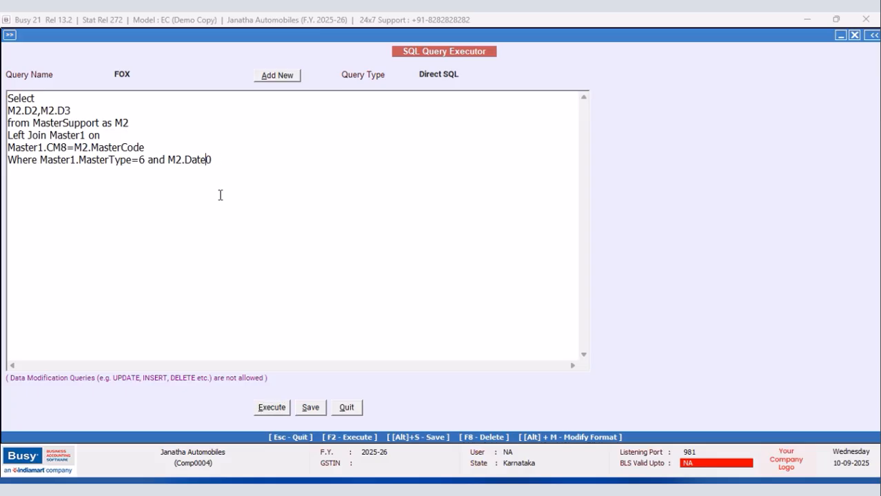
pyautogui.write('>')
pyautogui.click(266, 408)
pyautogui.click(525, 279)
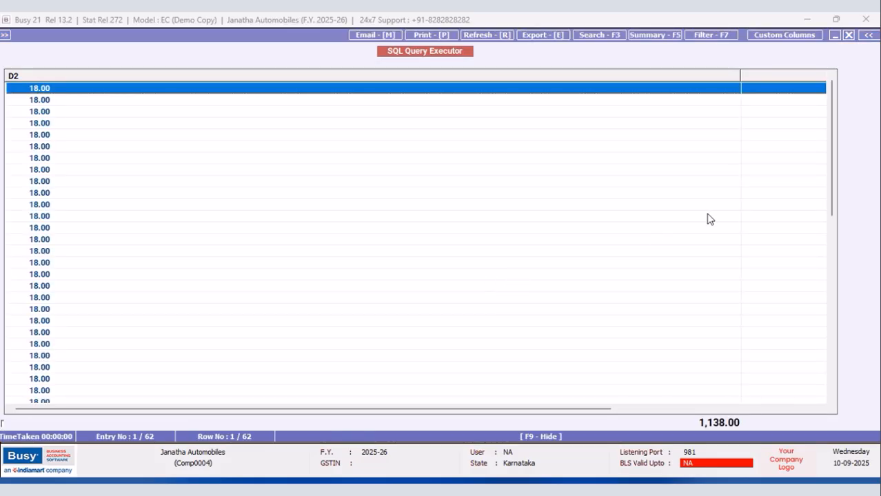
pyautogui.moveTo(831, 110)
pyautogui.mouseDown()
pyautogui.moveTo(829, 335)
pyautogui.moveTo(827, 114)
pyautogui.mouseUp()
pyautogui.click(825, 90)
pyautogui.click(848, 35)
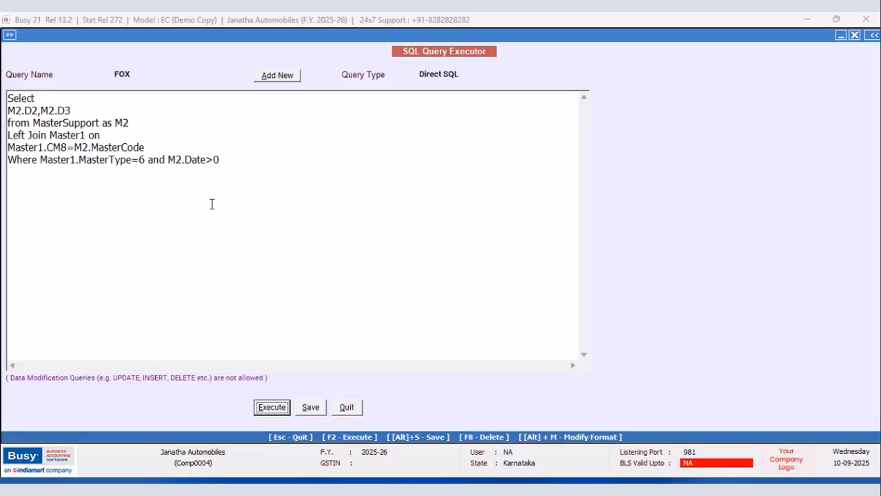
# Set the date condition back to M2.Date=0 and execute the query to check the D2 rates.
pyautogui.press('BackSpace')
pyautogui.write('=')
pyautogui.click(279, 409)
pyautogui.click(516, 276)
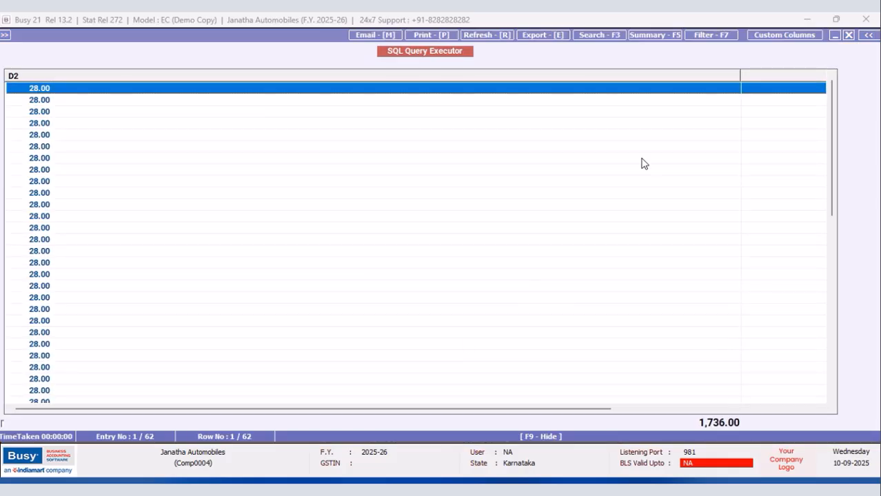
pyautogui.click(849, 35)
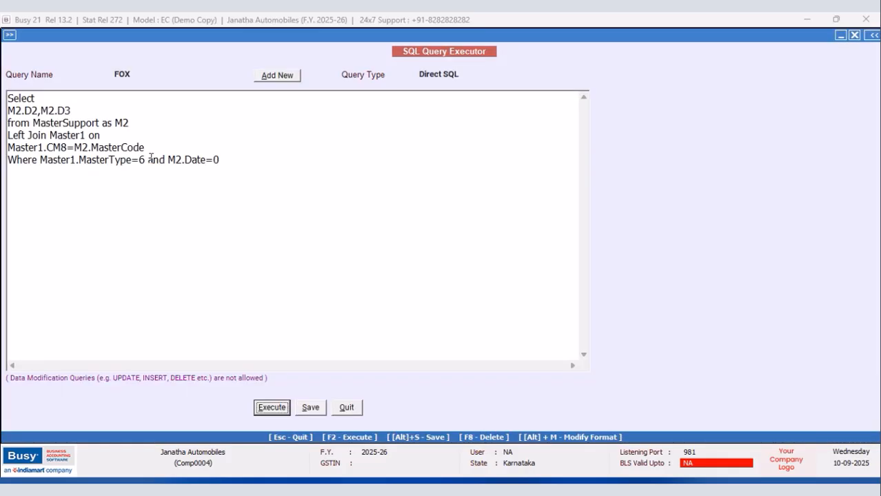
pyautogui.click(9, 111)
pyautogui.write('(Select Name f rom M')
pyautogui.press('BackSpace')
pyautogui.press('BackSpace')
pyautogui.press('BackSpace')
pyautogui.press('BackSpace')
pyautogui.press('BackSpace')
pyautogui.press('BackSpace')
pyautogui.write('rom M')
pyautogui.press('BackSpace')
pyautogui.press('BackSpace')
pyautogui.press('BackSpace')
pyautogui.press('BackSpace')
pyautogui.press('BackSpace')
pyautogui.press('BackSpace')
pyautogui.press('BackSpace')
pyautogui.press('BackSpace')
pyautogui.press('BackSpace')
pyautogui.press('BackSpace')
pyautogui.press('BackSpace')
pyautogui.press('BackSpace')
pyautogui.press('BackSpace')
pyautogui.press('BackSpace')
pyautogui.press('BackSpace')
pyautogui.press('BackSpace')
pyautogui.press('BackSpace')
pyautogui.press('BackSpace')
pyautogui.press('BackSpace')
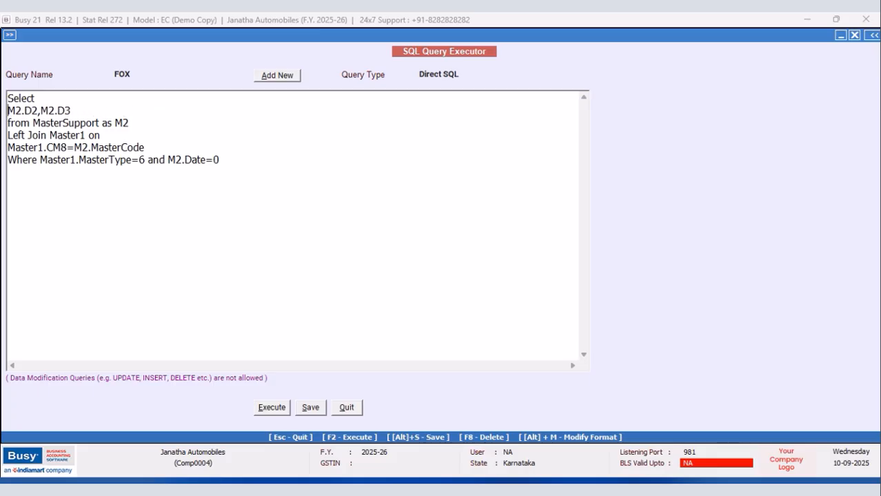
pyautogui.write('m')
pyautogui.press('BackSpace')
# Add Master1.Name as the first selected column before M2.D2 and execute the query.
pyautogui.write('Master')
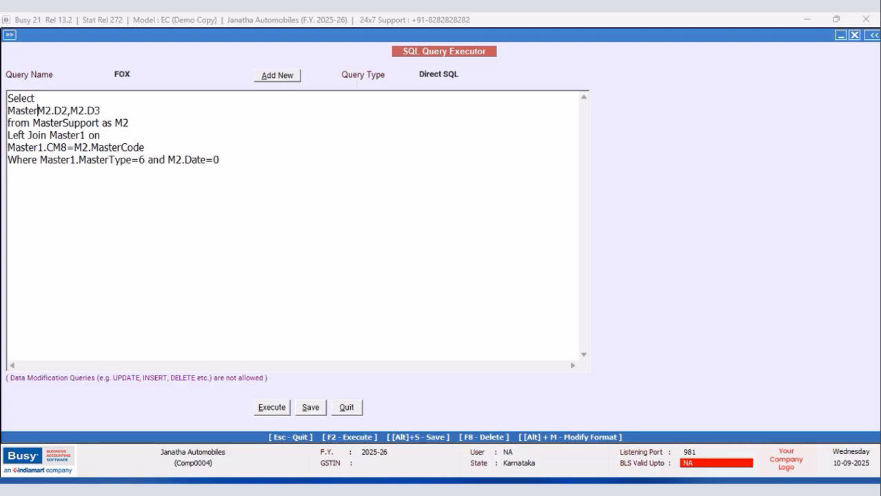
pyautogui.write('1.Name')
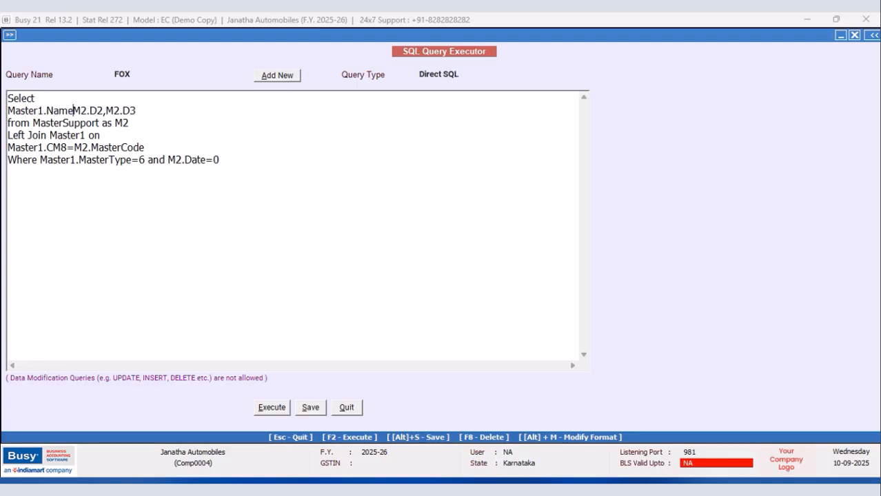
pyautogui.write(',')
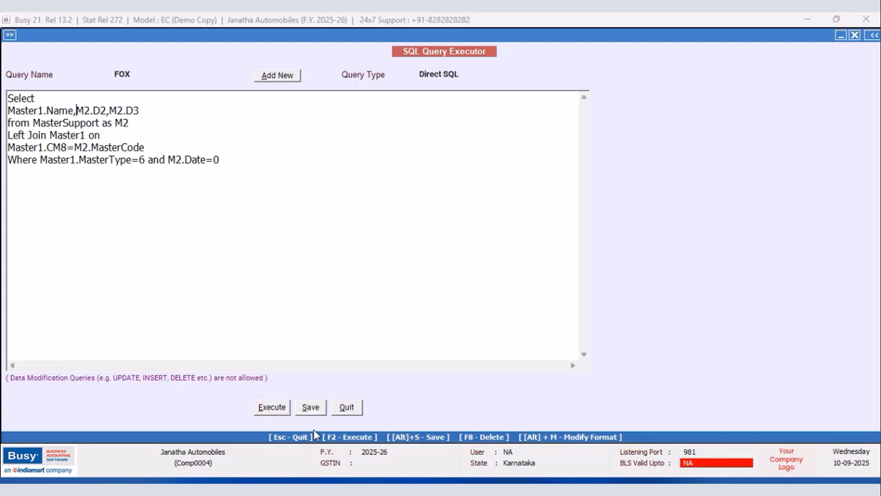
pyautogui.click(283, 412)
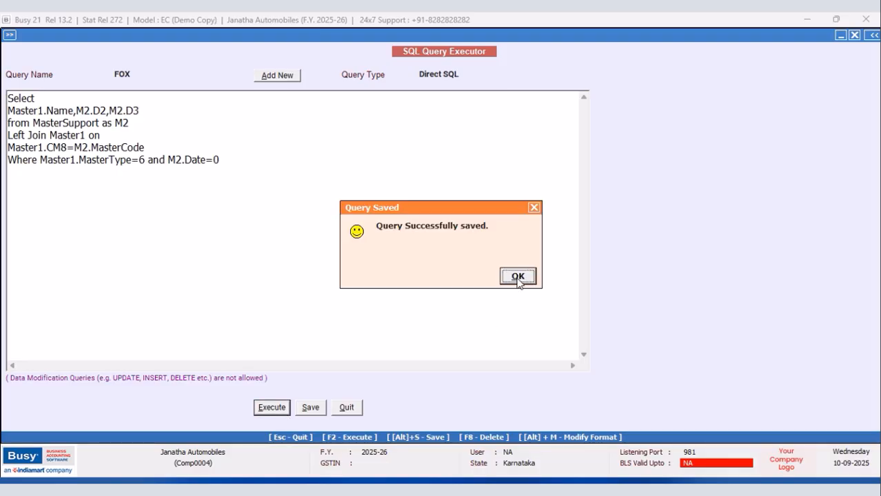
pyautogui.click(518, 277)
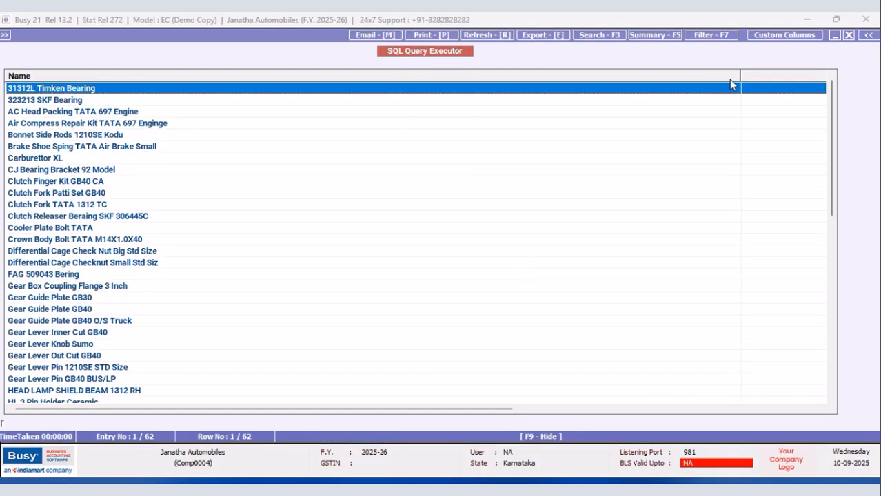
# Narrow the Name, D2 and D3 result columns, examine the rates of PMC Cola 200ML Rs65/-, and return to the query.
pyautogui.moveTo(739, 75); pyautogui.dragTo(196, 134)
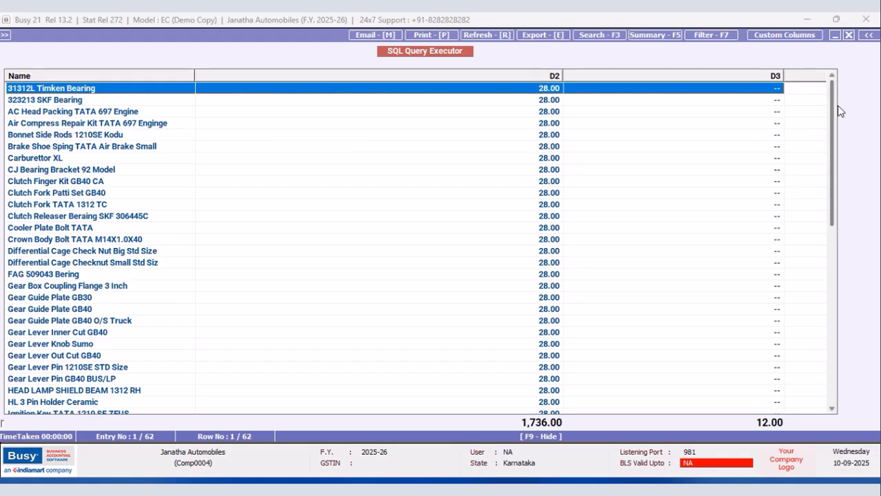
pyautogui.moveTo(834, 106); pyautogui.dragTo(821, 320)
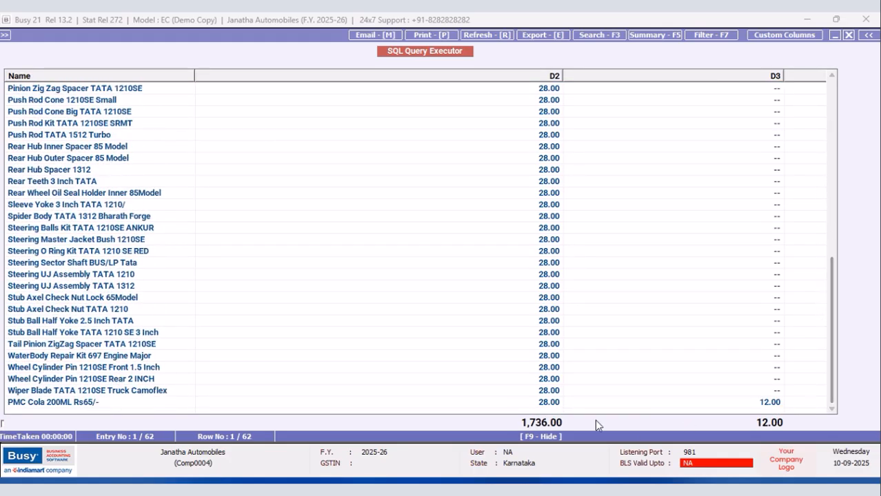
pyautogui.click(549, 404)
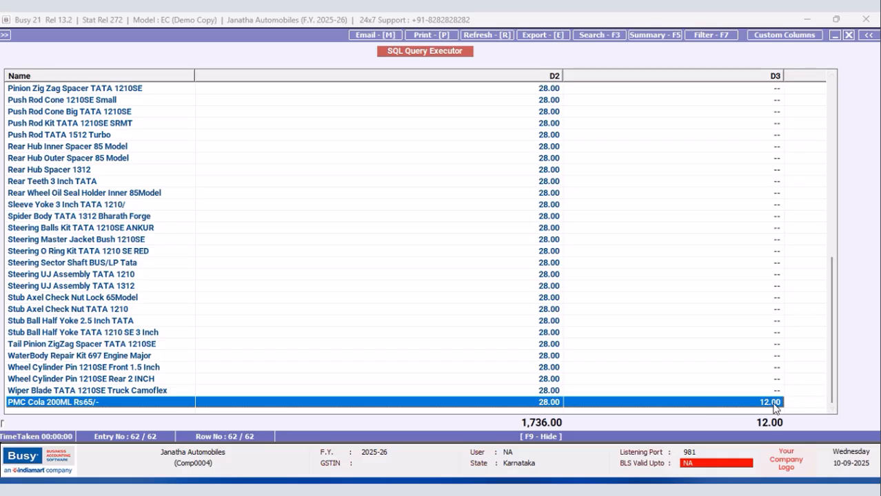
pyautogui.moveTo(563, 74); pyautogui.dragTo(245, 100)
pyautogui.click(248, 102)
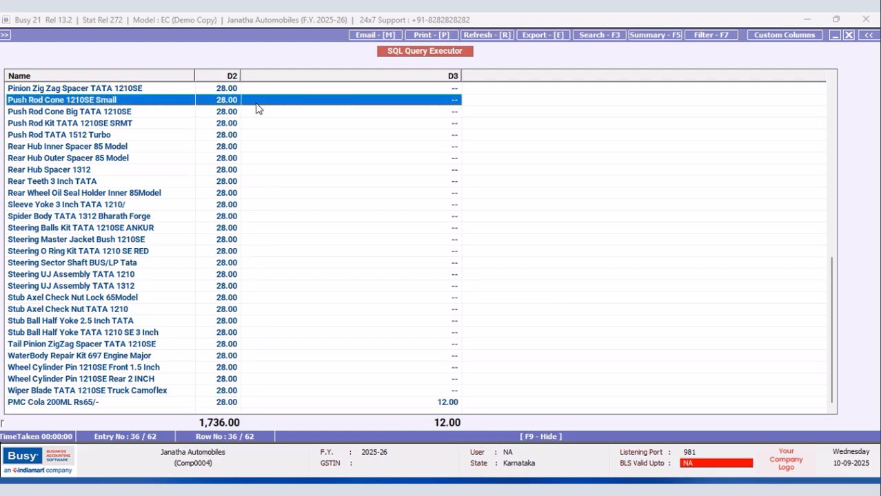
pyautogui.moveTo(460, 75); pyautogui.dragTo(334, 87)
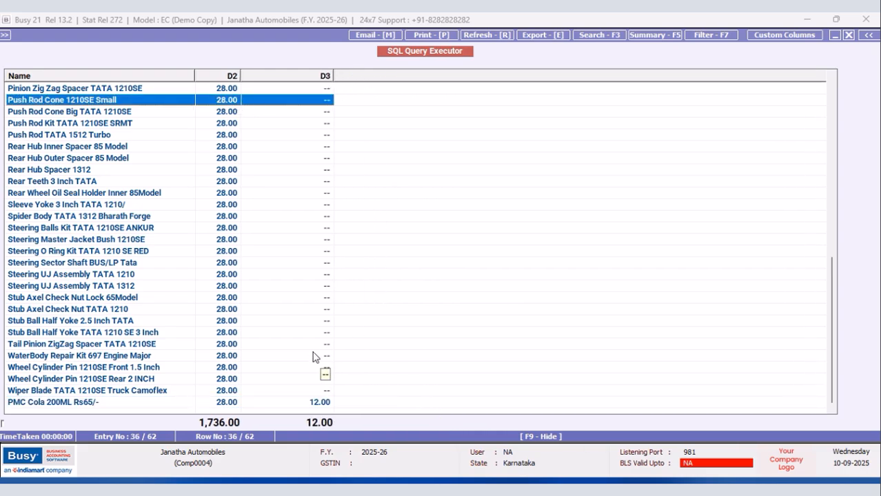
pyautogui.click(77, 404)
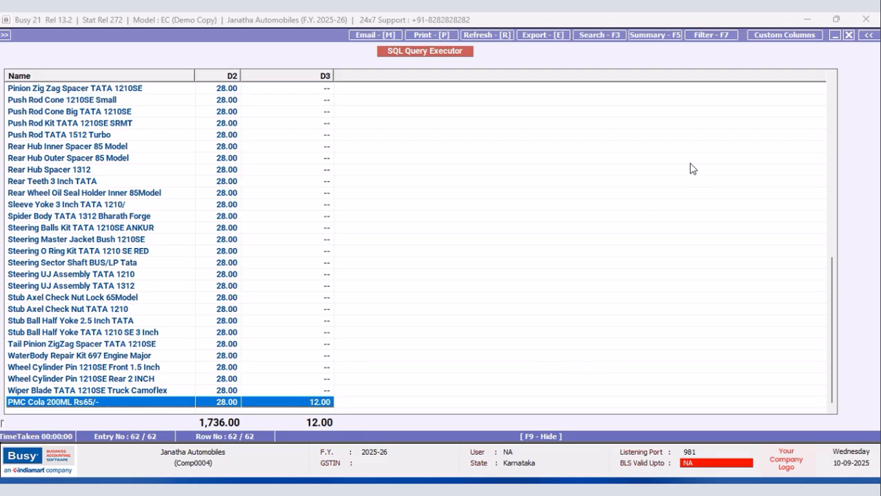
pyautogui.click(848, 34)
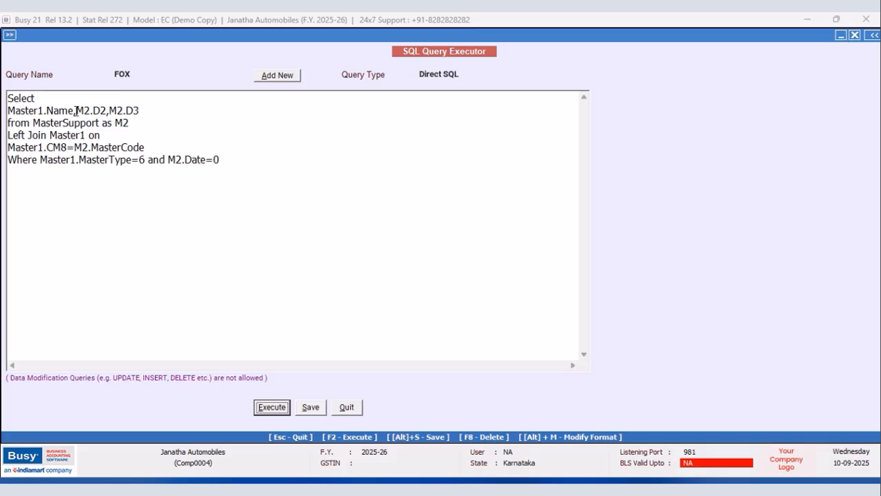
# Remove Master1.Name from the selected columns and wrap the remaining two as CONCAT_WS('+',M2.D2,M2.D3).
pyautogui.moveTo(76, 111); pyautogui.dragTo(3, 117)
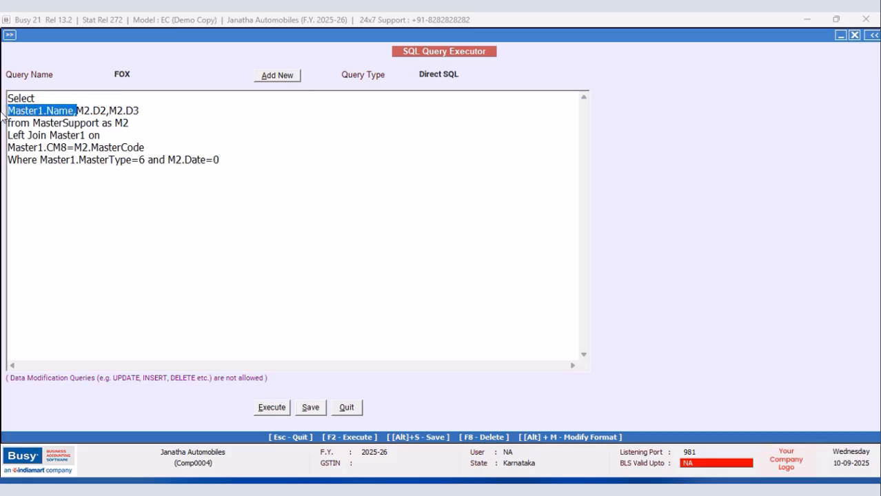
pyautogui.press('Delete')
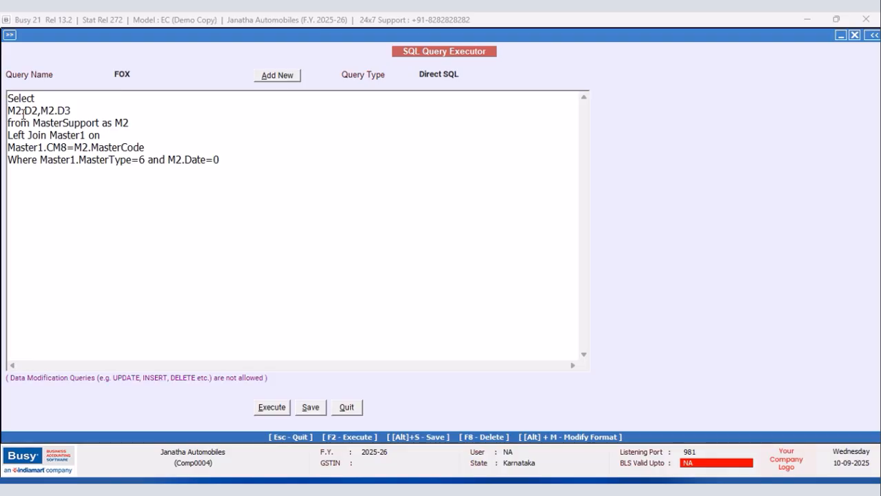
pyautogui.write('CONCAT')
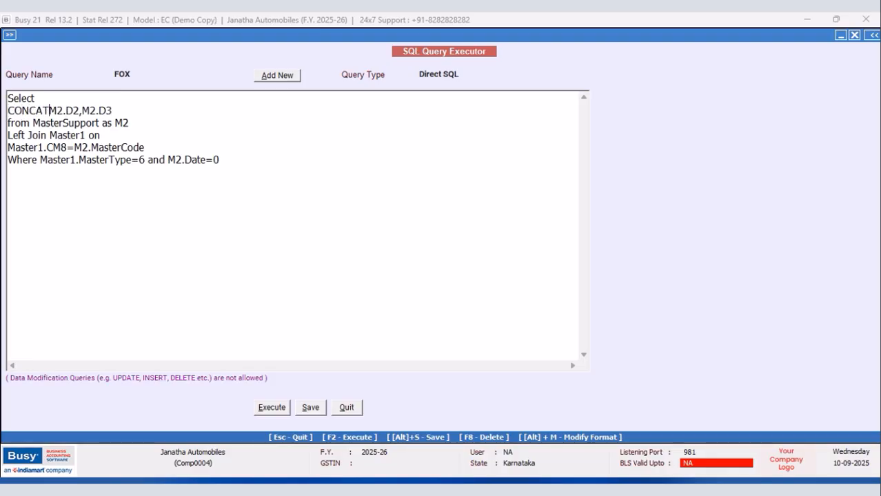
pyautogui.write('_WS')
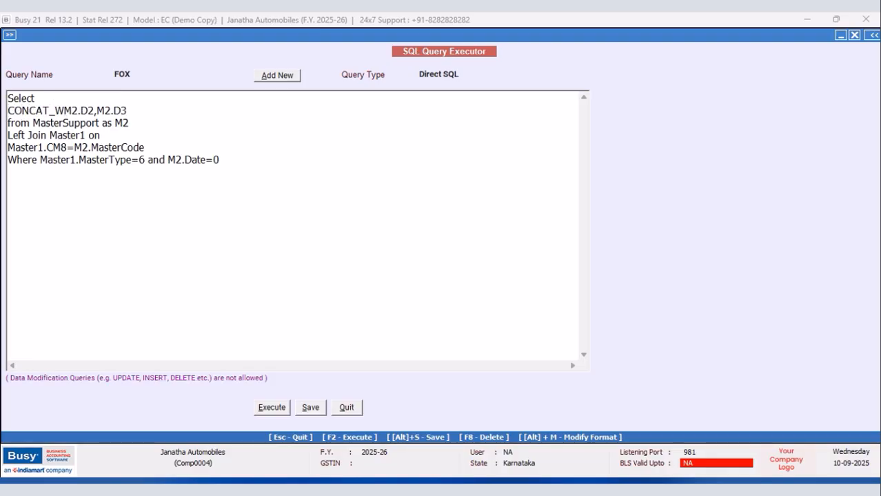
pyautogui.write('(')
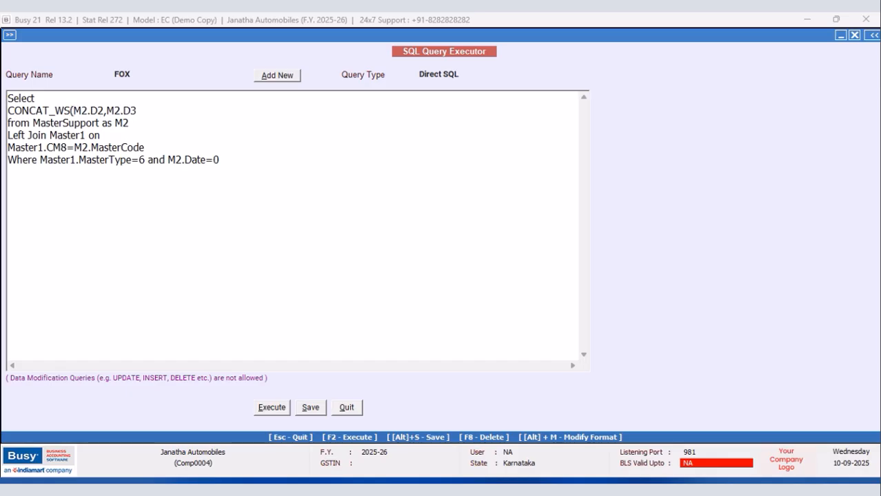
pyautogui.write("'+")
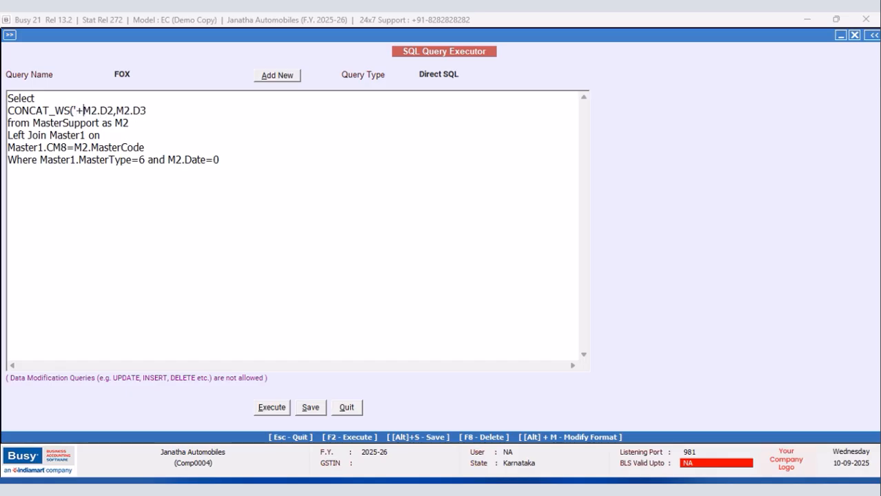
pyautogui.write("',")
pyautogui.click(166, 109)
pyautogui.write(')')
# Execute the query, look through the concatenated rates and return to the query text.
pyautogui.click(272, 407)
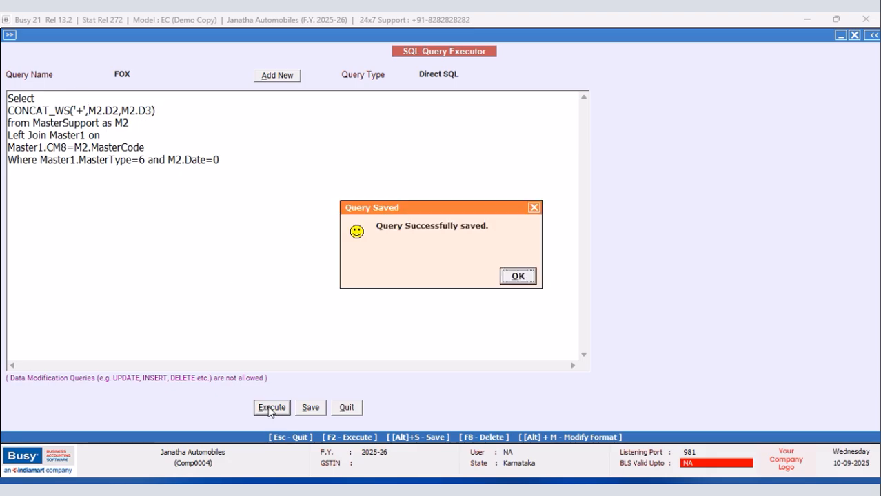
pyautogui.click(517, 276)
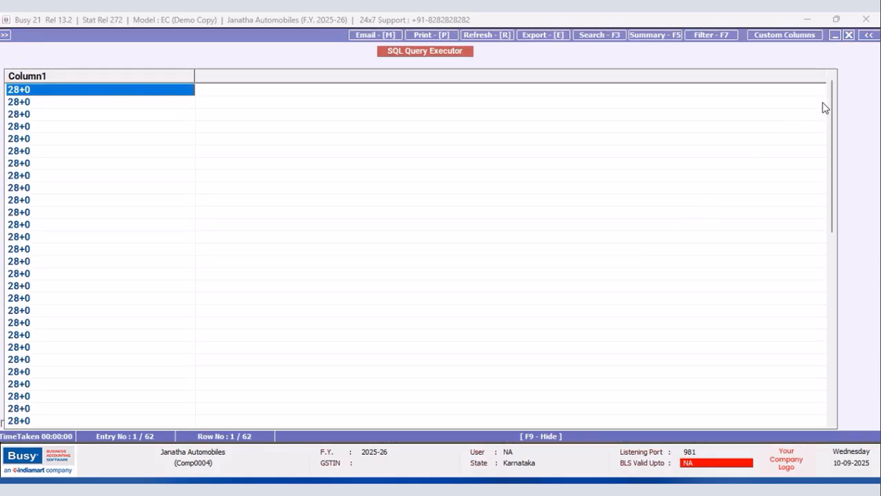
pyautogui.moveTo(831, 102); pyautogui.dragTo(835, 62)
pyautogui.click(848, 35)
# Move the Master1.MasterType condition onto its own line below Where and prefix it with AND.
pyautogui.click(40, 159)
pyautogui.press('Return')
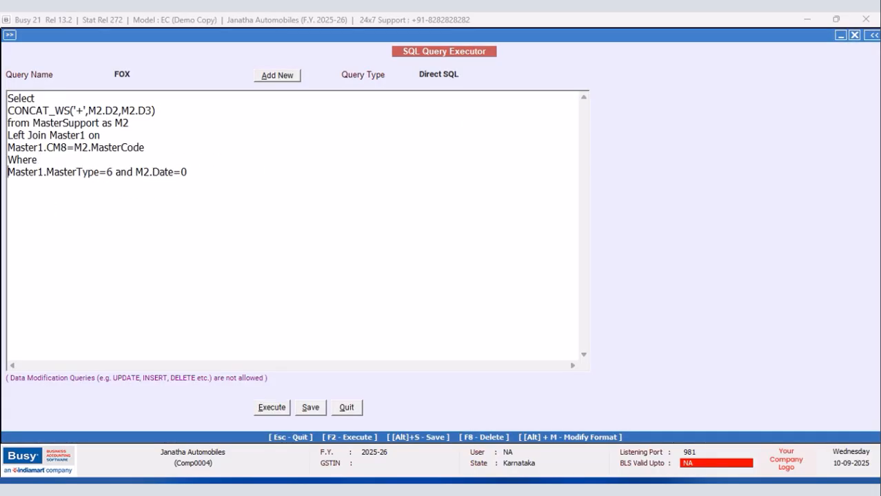
pyautogui.write('AND ')
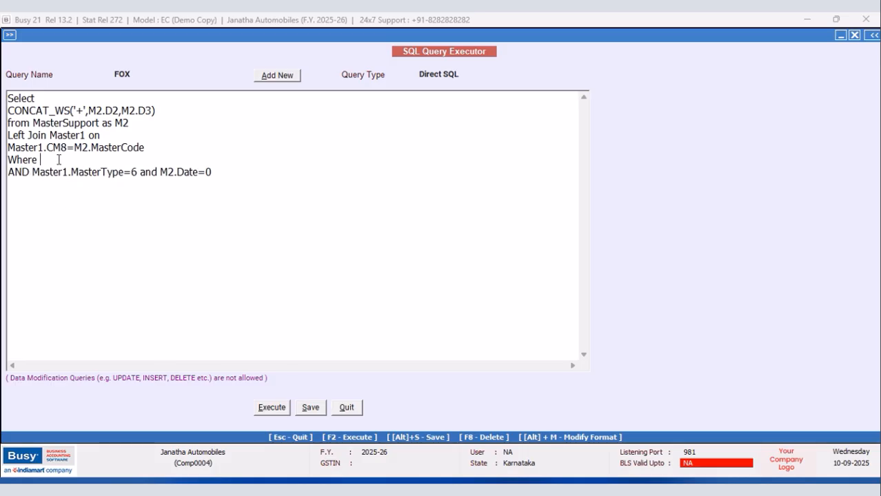
pyautogui.write(' Master1.Code=(Select ')
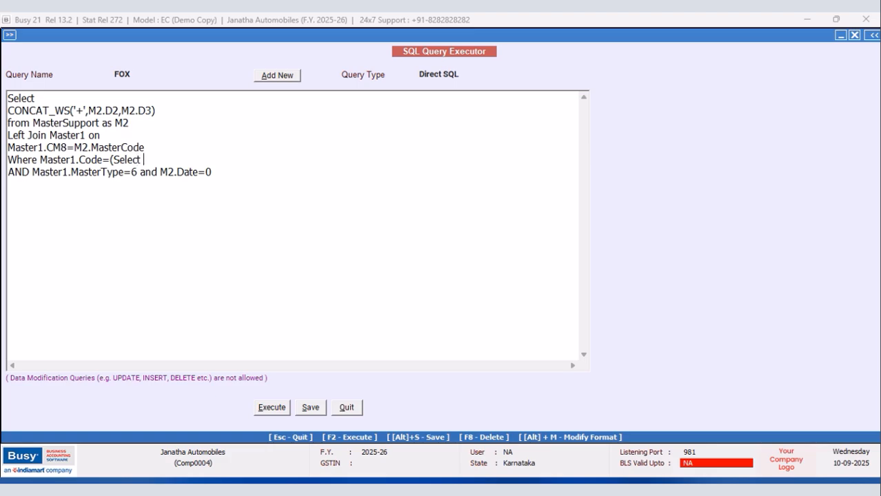
pyautogui.write('Tran2.MasterCode1 from Tran2 Where Tran')
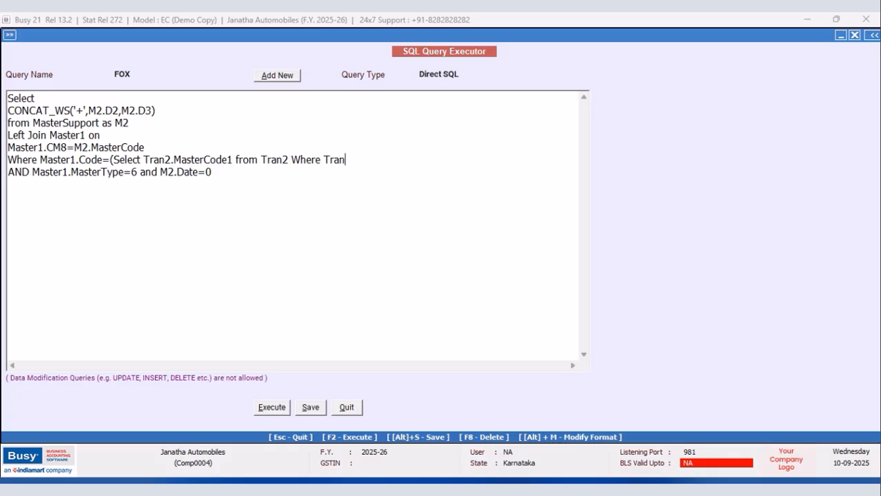
pyautogui.write('2.VchCode=@VchCode')
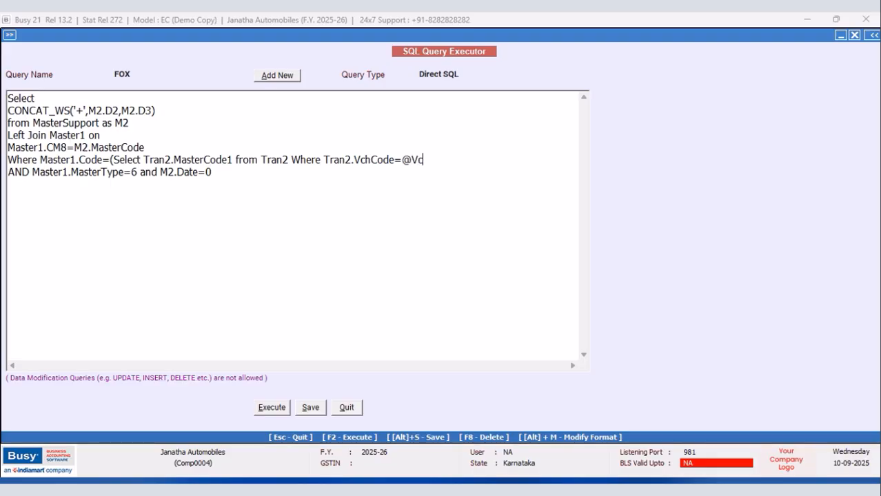
pyautogui.write('@')
pyautogui.press('Return')
pyautogui.write('and Tra')
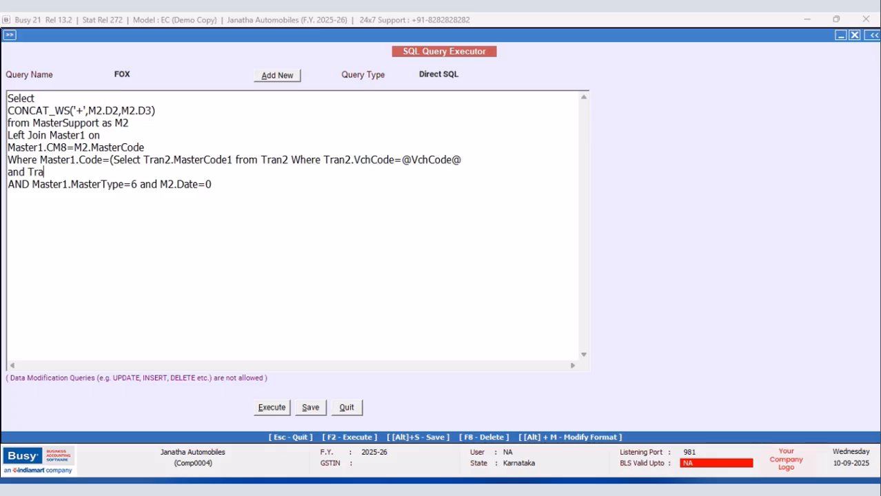
pyautogui.write('n2.Srno=@ItemSrno@')
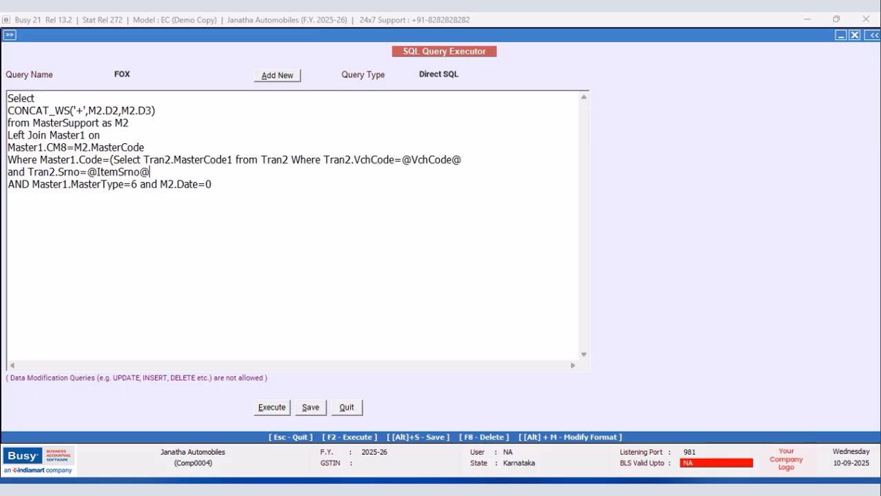
# Add the subquery conditions Tran2.VchType=9 and Tran2.RecType=2, and close its parenthesis.
pyautogui.write('Tran2.VchType')
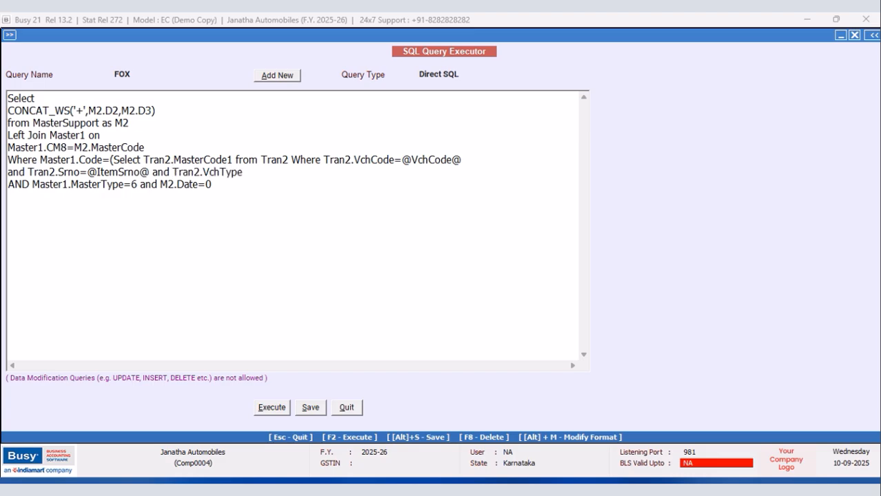
pyautogui.write('=9 and Tran2.Rec')
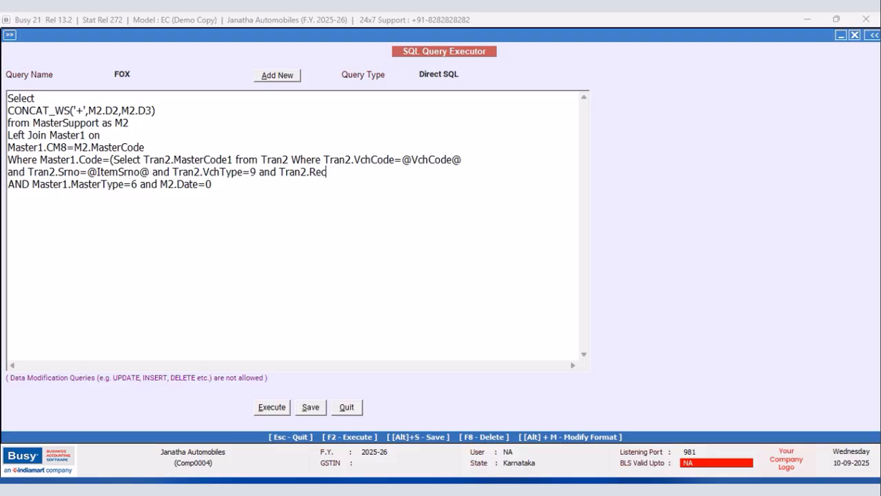
pyautogui.write('Type=2')
# Set the FOX query's type to Item Details and save the query.
pyautogui.click(462, 74)
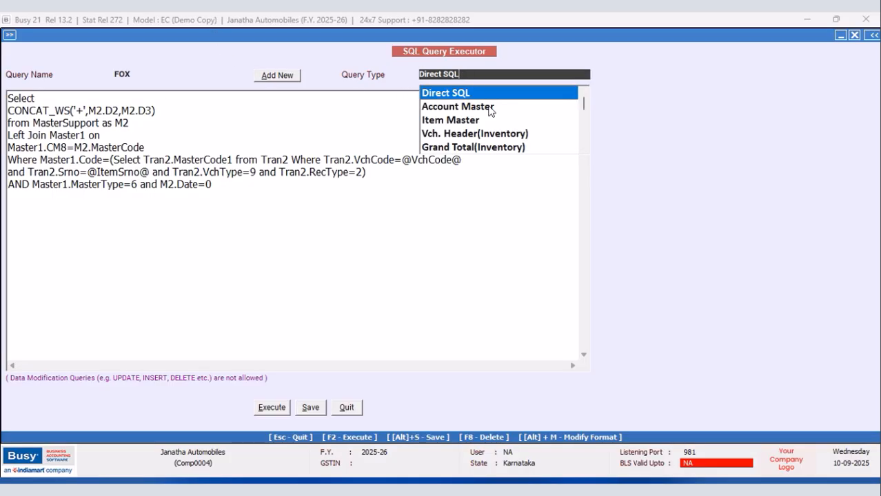
pyautogui.click(584, 149)
pyautogui.click(584, 149)
pyautogui.click(445, 133)
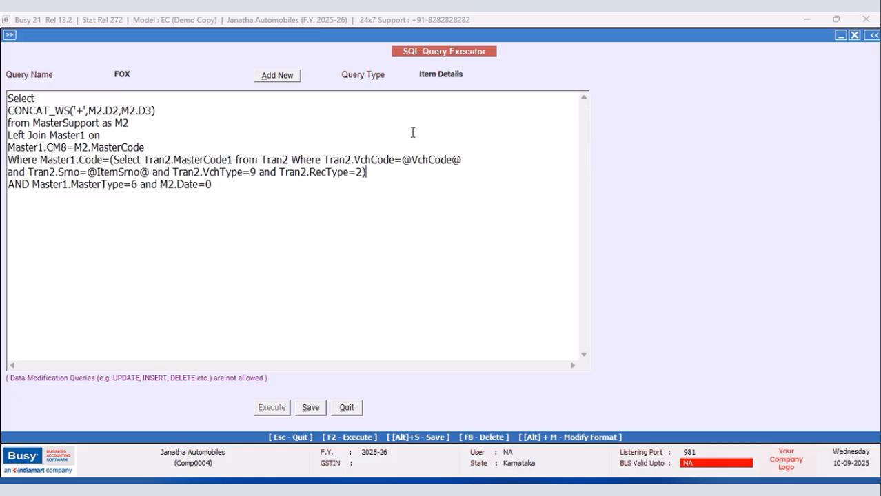
pyautogui.click(308, 408)
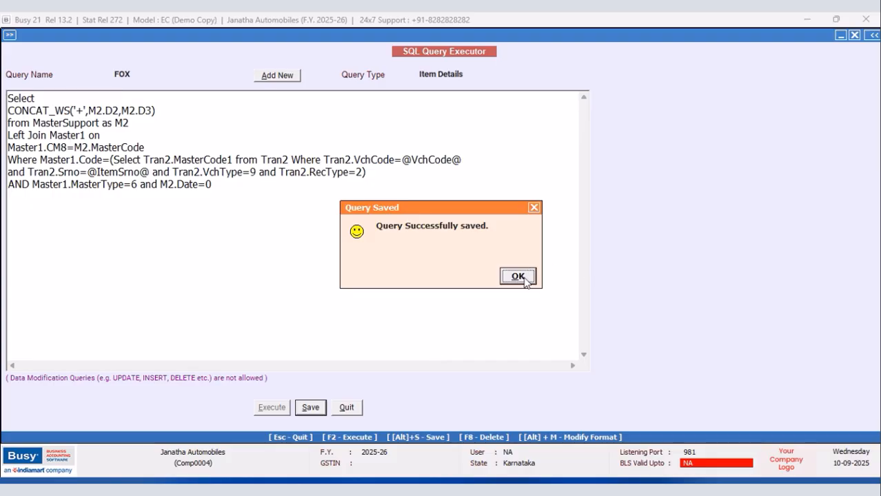
pyautogui.click(528, 278)
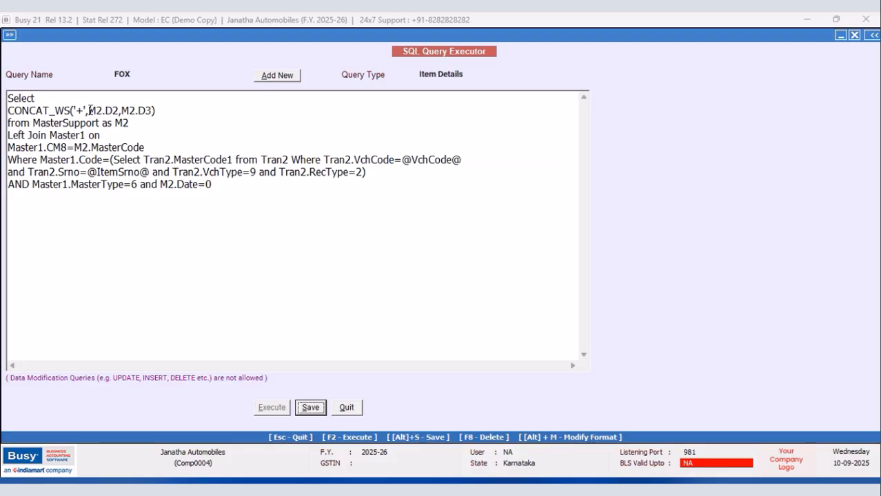
# Cut the Master1.Code subquery condition and the AND following it from the Where clause.
pyautogui.moveTo(89, 110); pyautogui.dragTo(6, 110)
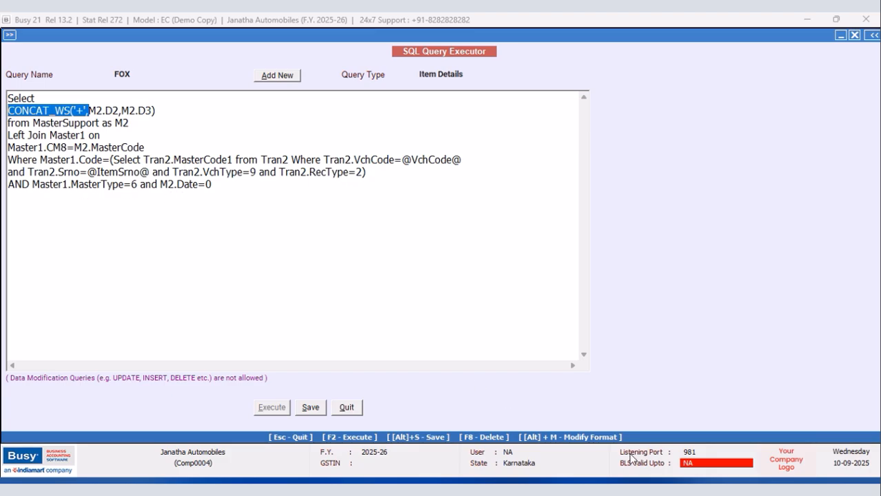
pyautogui.click(155, 222)
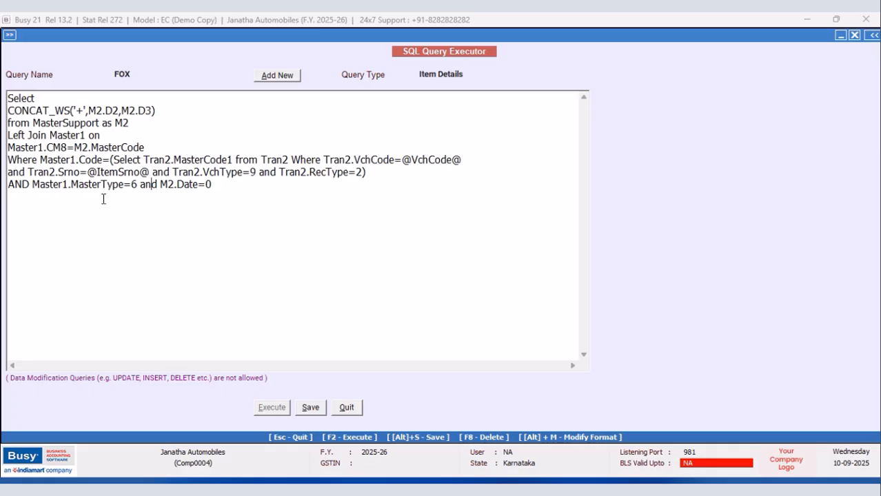
pyautogui.moveTo(31, 185); pyautogui.dragTo(40, 160)
pyautogui.rightClick(71, 163)
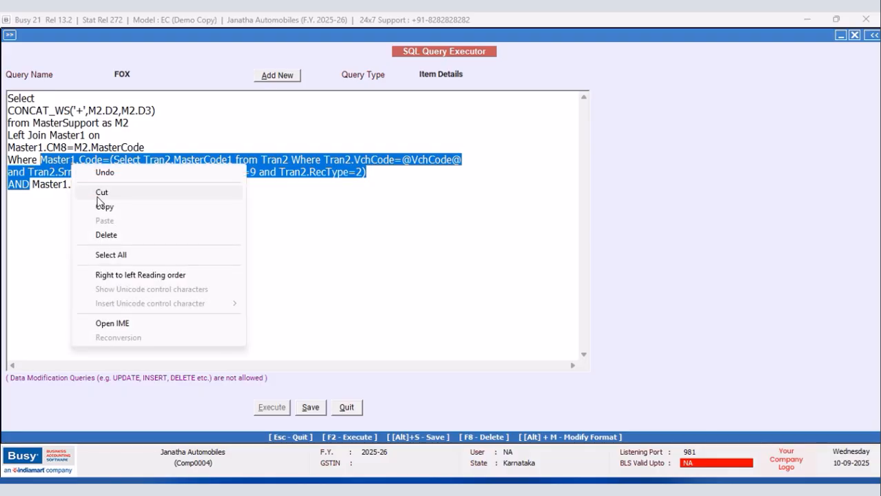
pyautogui.click(100, 191)
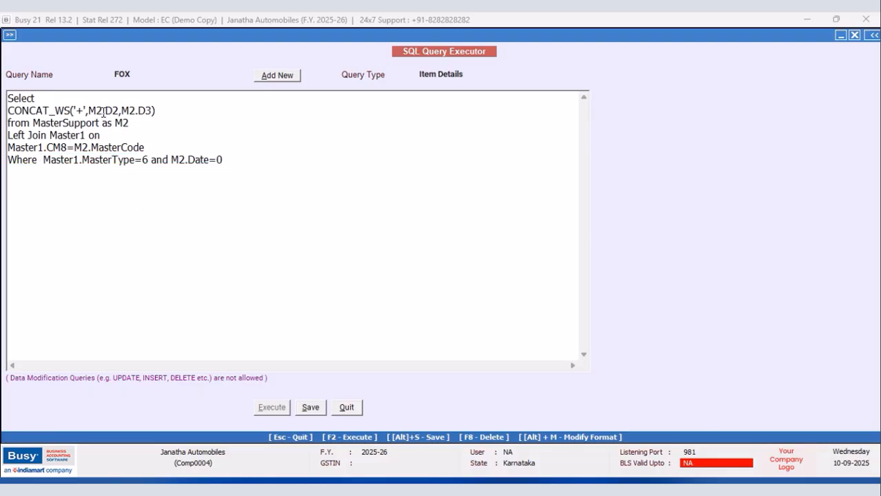
# Remove the CONCAT_WS wrapper from the Select line, leaving M2.D2,M2.D3.
pyautogui.moveTo(88, 111); pyautogui.dragTo(7, 112)
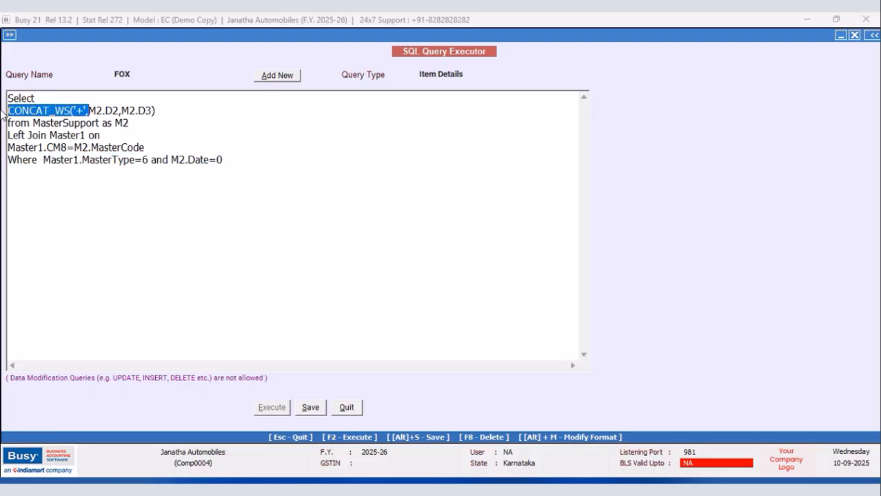
pyautogui.press('Delete')
pyautogui.click(89, 108)
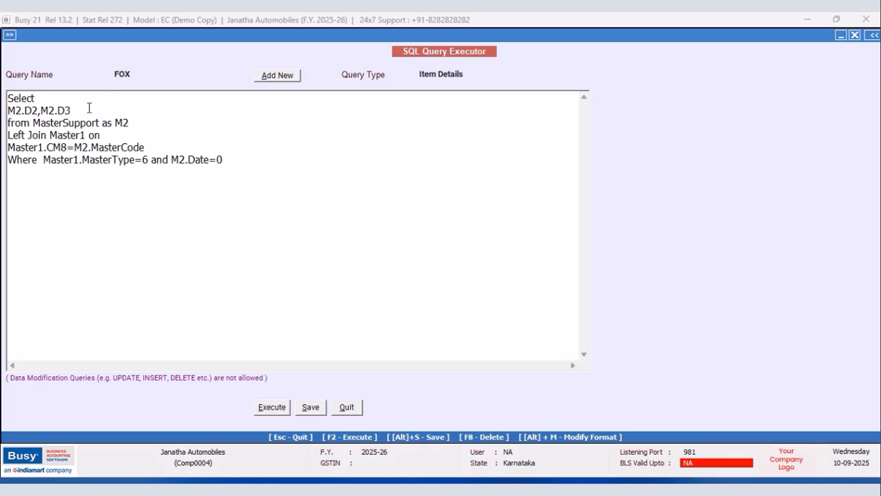
# Replace the comma between M2.D2 and M2.D3 with &+' '+ and execute the query.
pyautogui.click(40, 111)
pyautogui.press('BackSpace')
pyautogui.write("&+' '+")
pyautogui.click(271, 407)
pyautogui.click(515, 276)
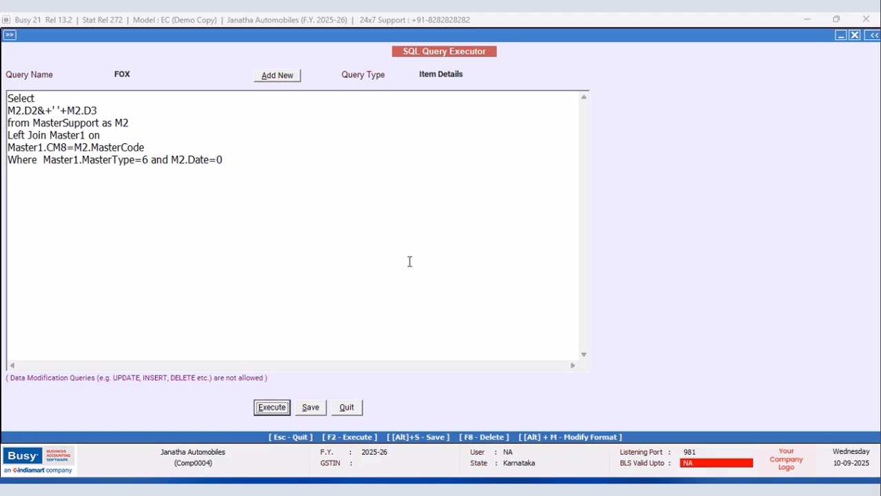
# Remove the & after M2.D2, execute the query and look through the results down to the last row.
pyautogui.click(43, 110)
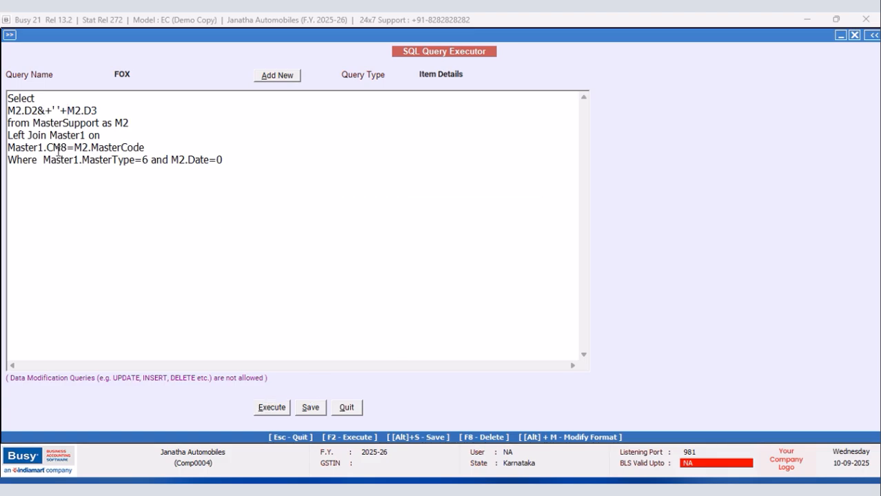
pyautogui.press('BackSpace')
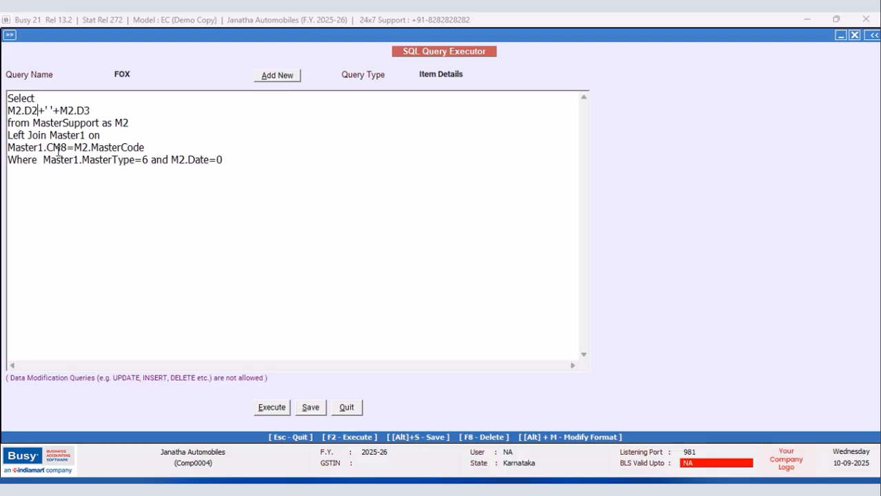
pyautogui.click(267, 409)
pyautogui.click(513, 276)
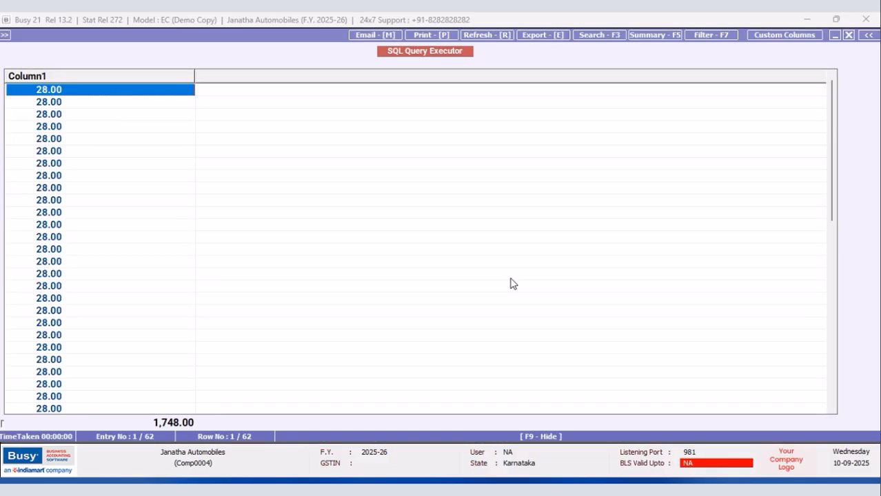
pyautogui.moveTo(831, 114); pyautogui.dragTo(829, 312)
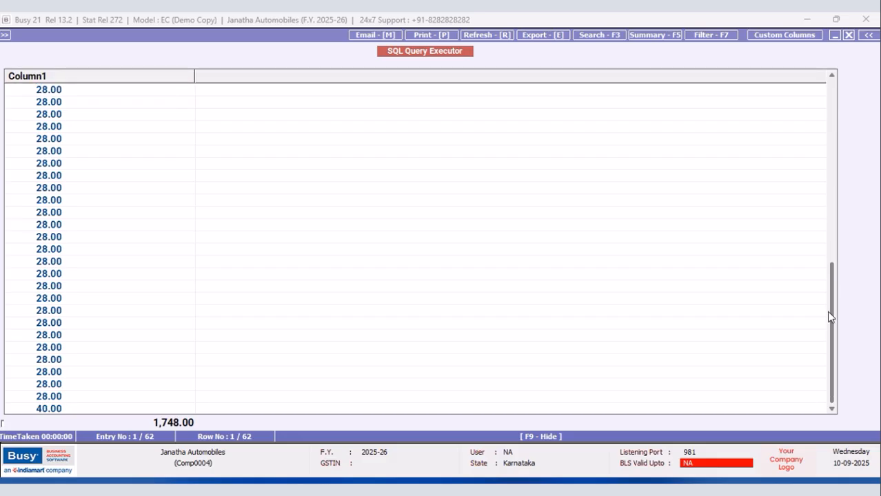
pyautogui.click(848, 34)
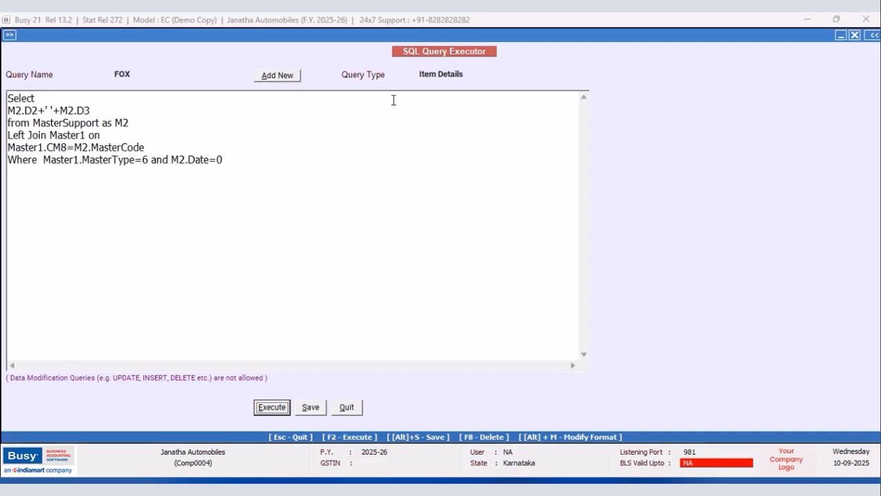
# Try joining the rates as M2.D2+' '+' '+M2.D3, execute the query and check the last result row.
pyautogui.click(48, 108)
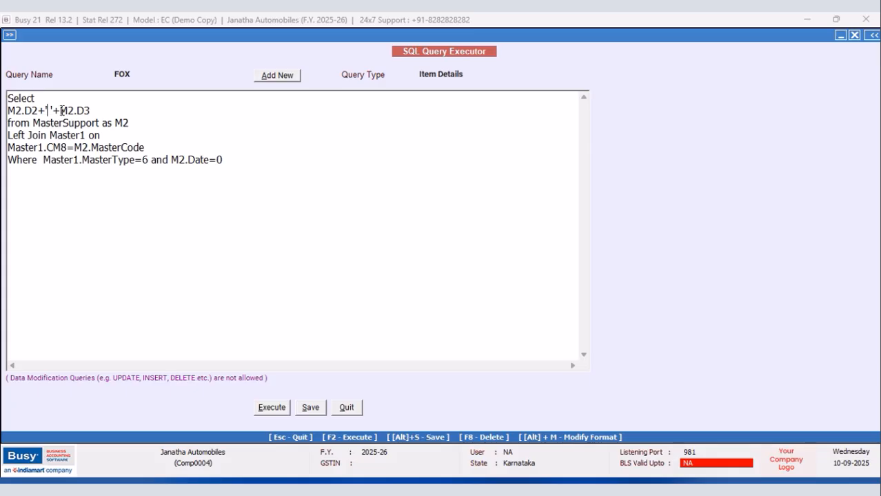
pyautogui.write("'+' '+")
pyautogui.click(276, 411)
pyautogui.click(526, 277)
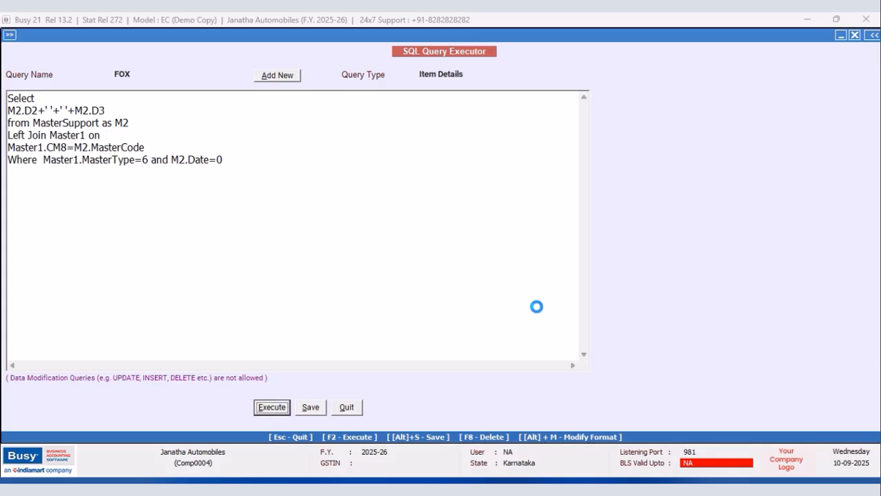
pyautogui.moveTo(832, 128); pyautogui.dragTo(836, 322)
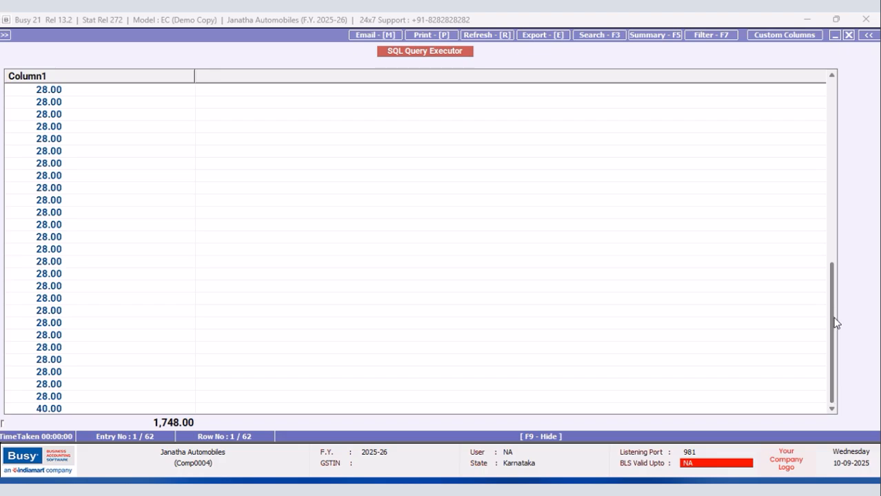
pyautogui.click(58, 408)
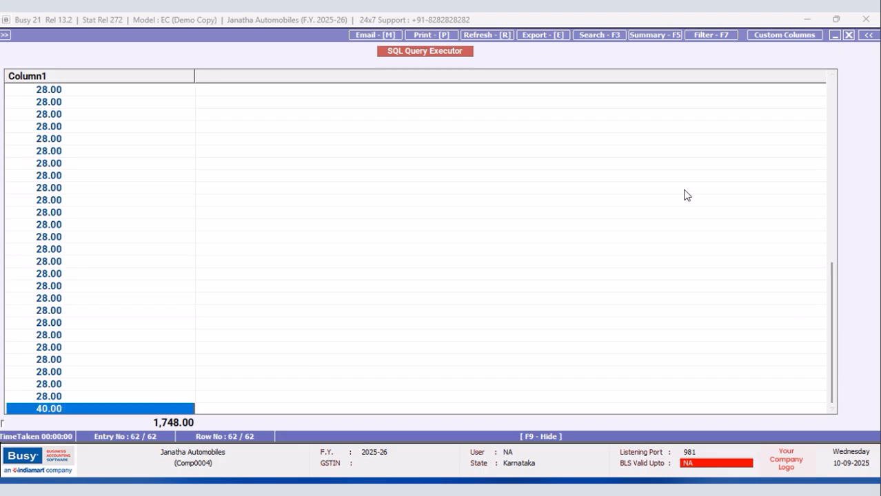
pyautogui.click(848, 35)
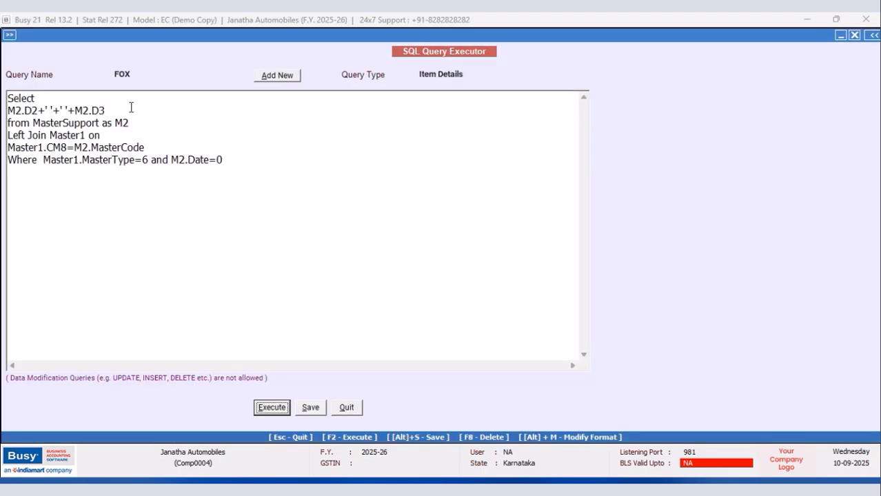
# Insert a comma into the second quoted separator, making M2.D2+' '+', '+M2.D3, and execute the query.
pyautogui.click(63, 109)
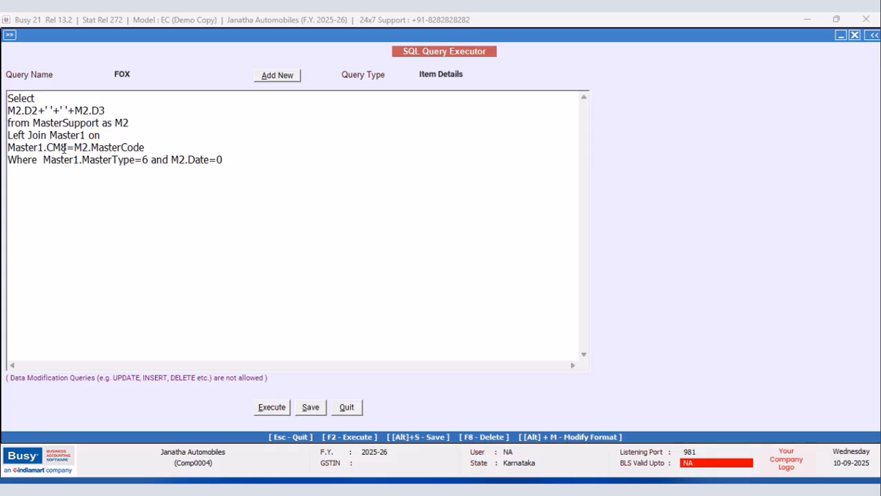
pyautogui.write(',')
pyautogui.click(267, 411)
pyautogui.click(519, 276)
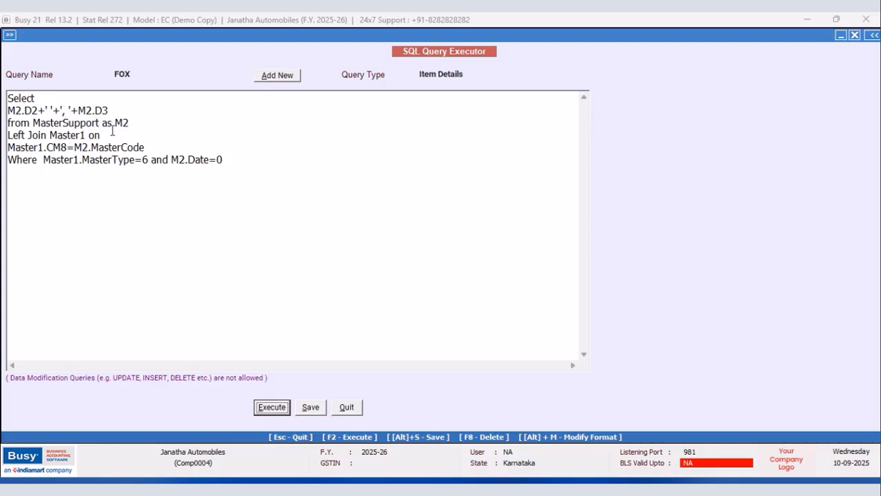
# Replace everything between M2.D2 and M2.D3 with the single separator +' '+.
pyautogui.click(78, 110)
pyautogui.press('BackSpace')
pyautogui.press('BackSpace')
pyautogui.press('BackSpace')
pyautogui.press('BackSpace')
pyautogui.press('BackSpace')
pyautogui.press('BackSpace')
pyautogui.press('BackSpace')
pyautogui.press('BackSpace')
pyautogui.press('BackSpace')
pyautogui.press('BackSpace')
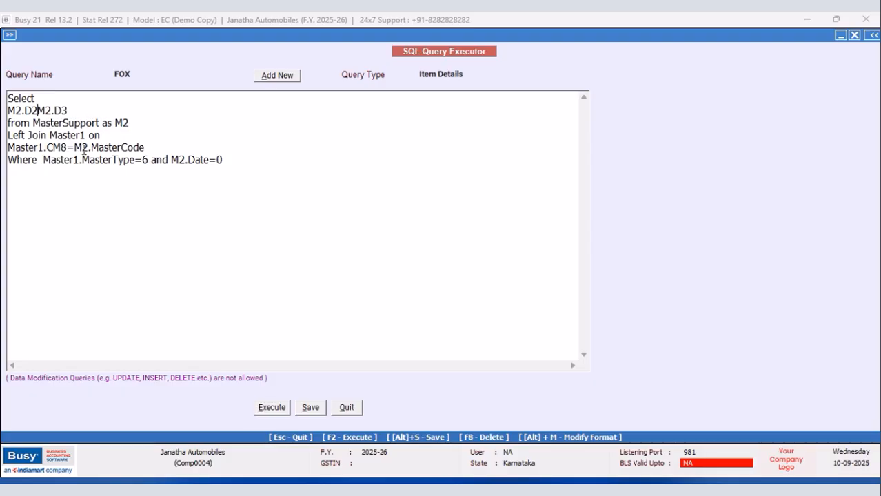
pyautogui.write("+' '+")
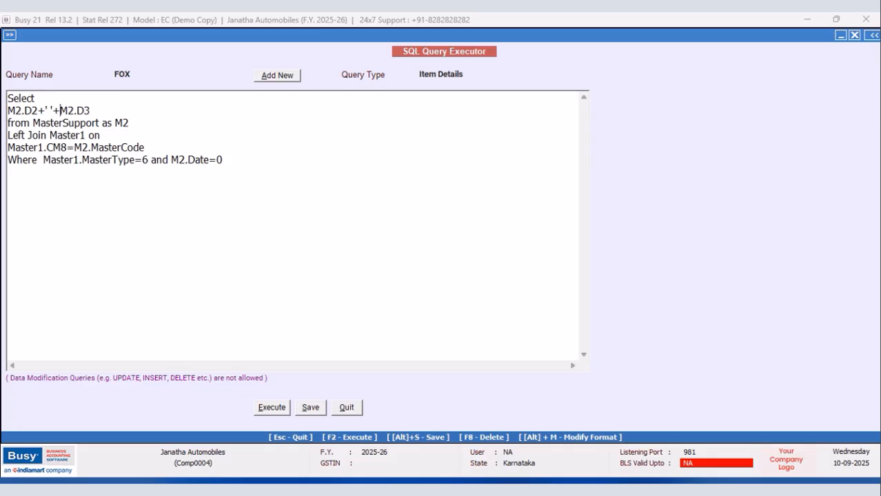
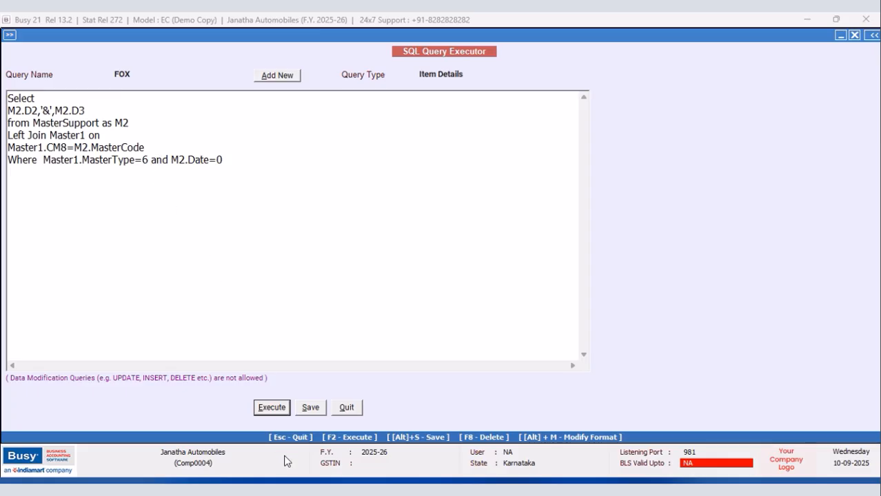
# Execute the query with M2.D2,'&',M2.D3, narrow the three result columns and look through the rows.
pyautogui.click(274, 412)
pyautogui.click(517, 277)
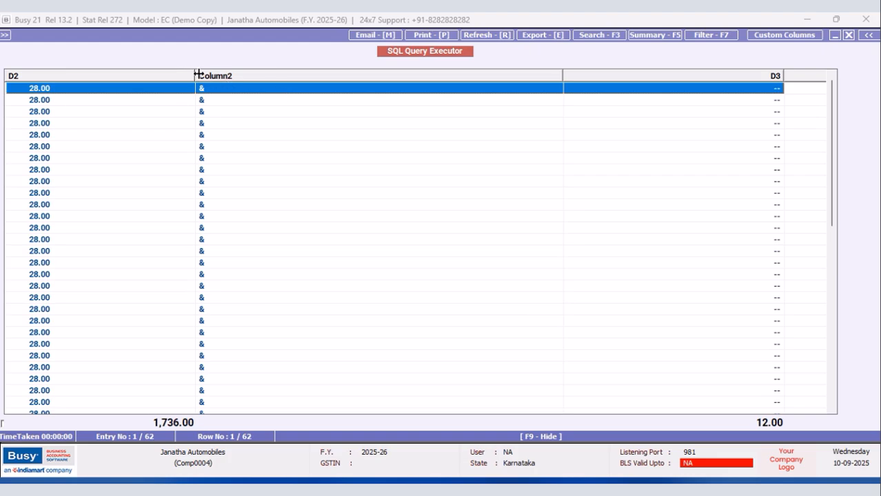
pyautogui.moveTo(194, 75); pyautogui.dragTo(94, 81)
pyautogui.moveTo(461, 74); pyautogui.dragTo(124, 106)
pyautogui.moveTo(345, 76); pyautogui.dragTo(168, 88)
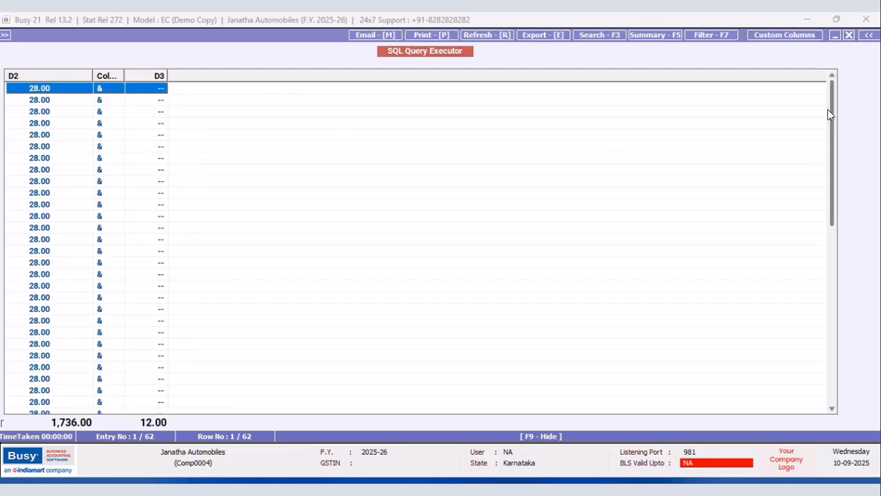
pyautogui.moveTo(831, 106); pyautogui.dragTo(837, 277)
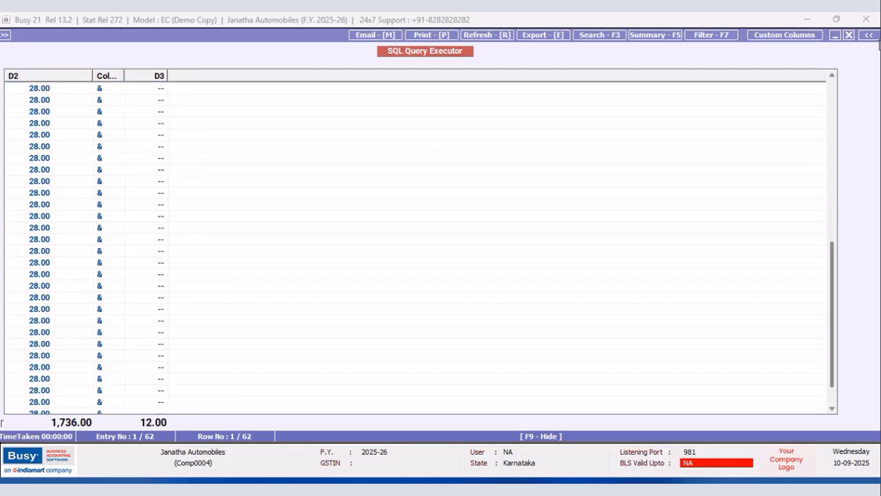
pyautogui.click(848, 35)
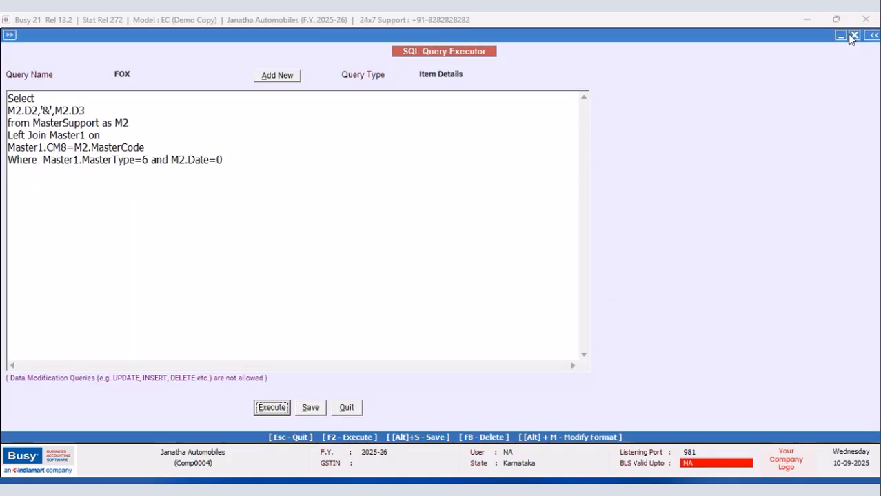
# Replace the & inside the quoted separator with a space, execute the query and check the result rows.
pyautogui.click(52, 109)
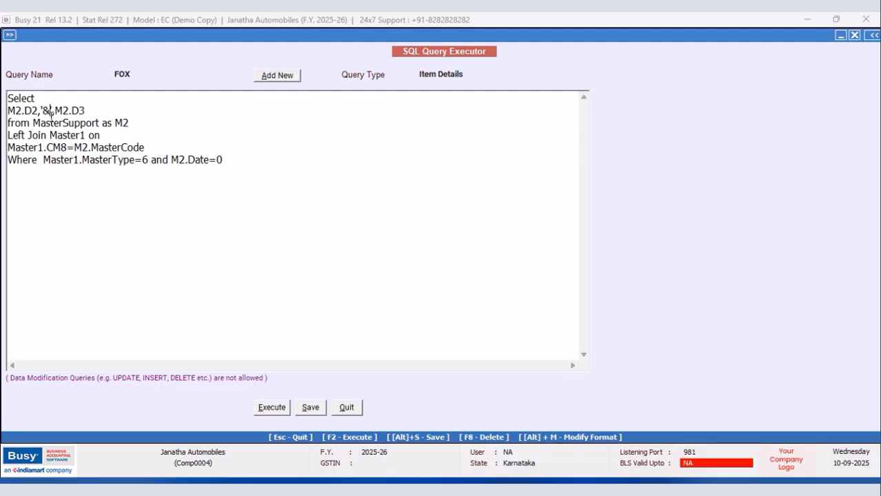
pyautogui.press('BackSpace')
pyautogui.click(262, 411)
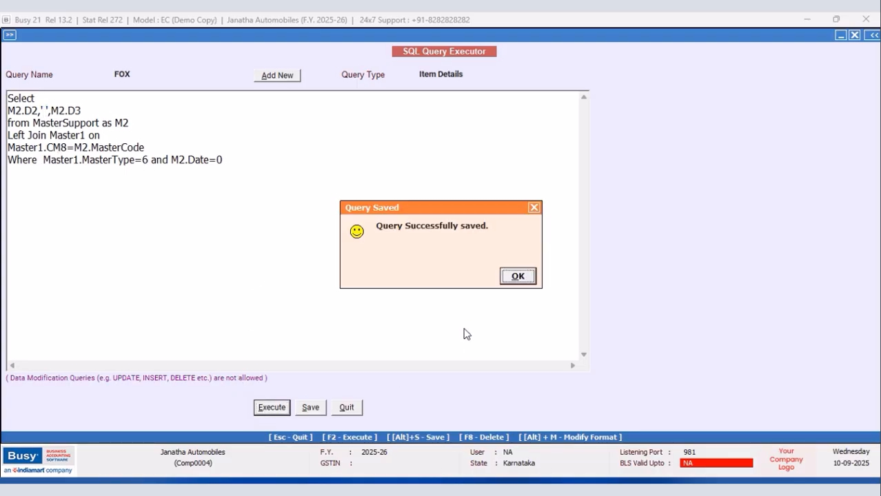
pyautogui.click(516, 276)
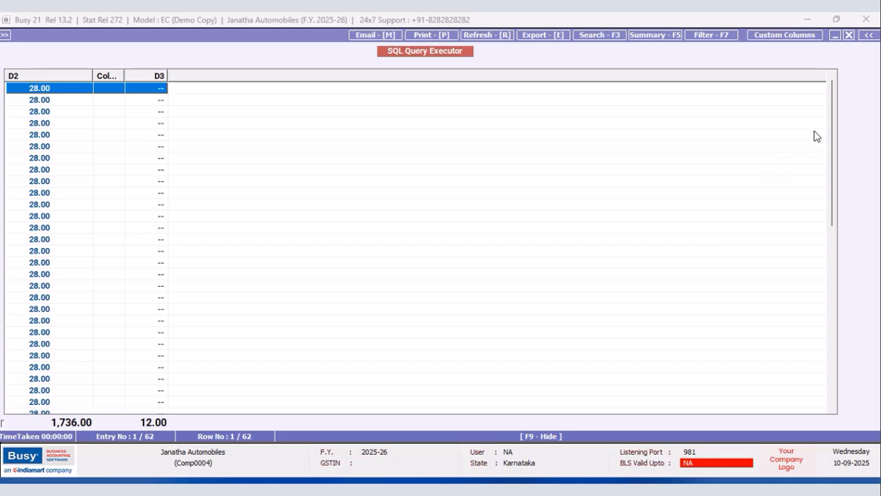
pyautogui.moveTo(829, 110); pyautogui.dragTo(842, 138)
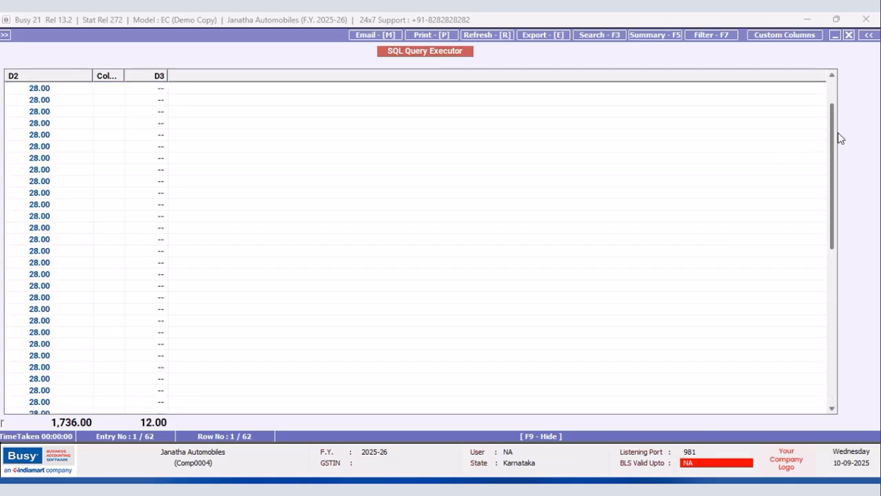
pyautogui.click(850, 34)
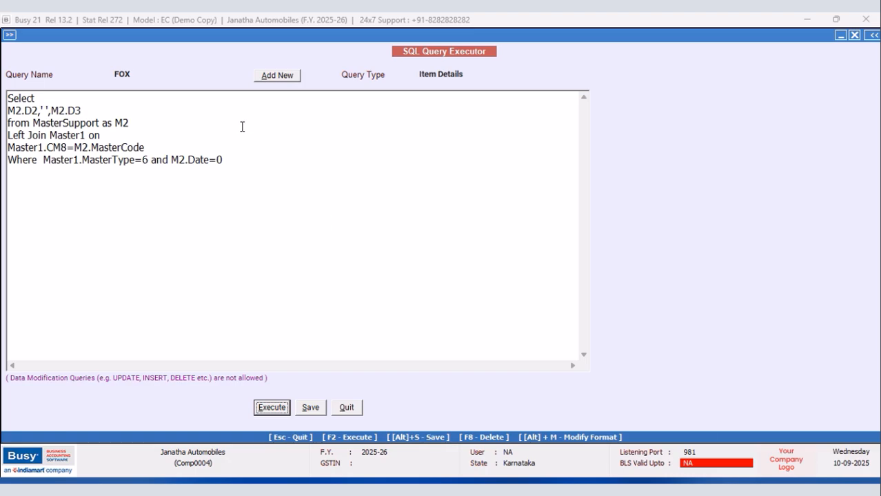
# Delete the M2.D2,' ',M2.D3 expression from the line below Select.
pyautogui.moveTo(83, 111); pyautogui.dragTo(6, 113)
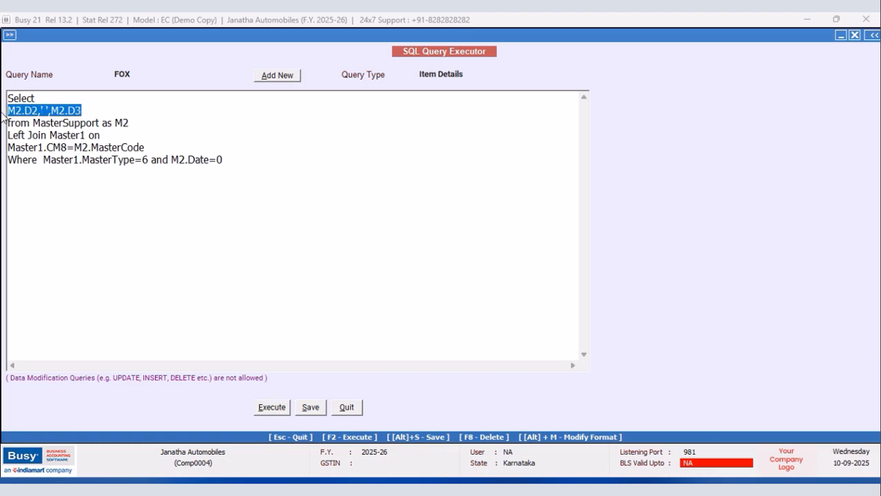
pyautogui.press('Delete')
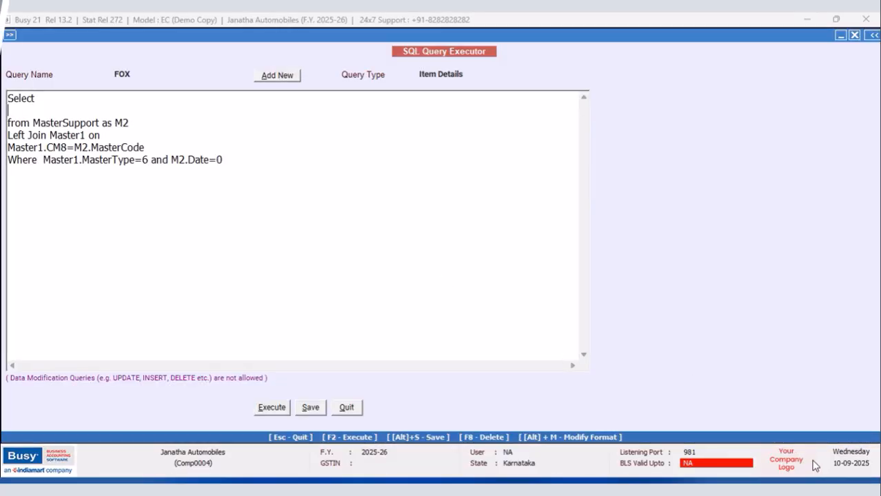
# Start a new sales voucher dated 20-09-2025 with sale type Local-MultiRate and party Venkateshwara Roadlines.
pyautogui.click(160, 58)
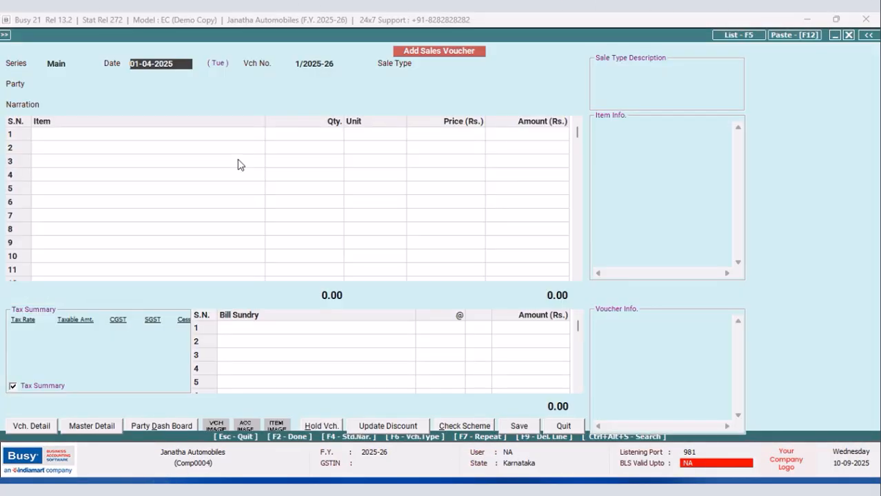
pyautogui.write('2')
pyautogui.press('Return')
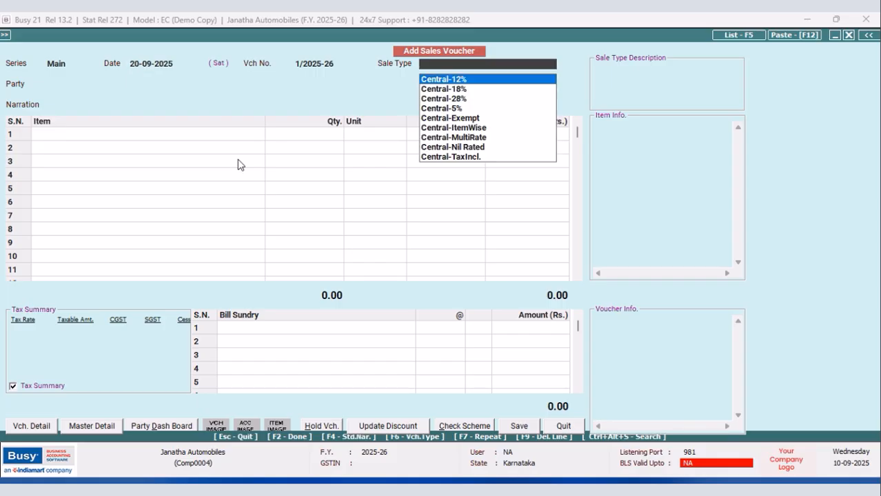
pyautogui.write('local mul')
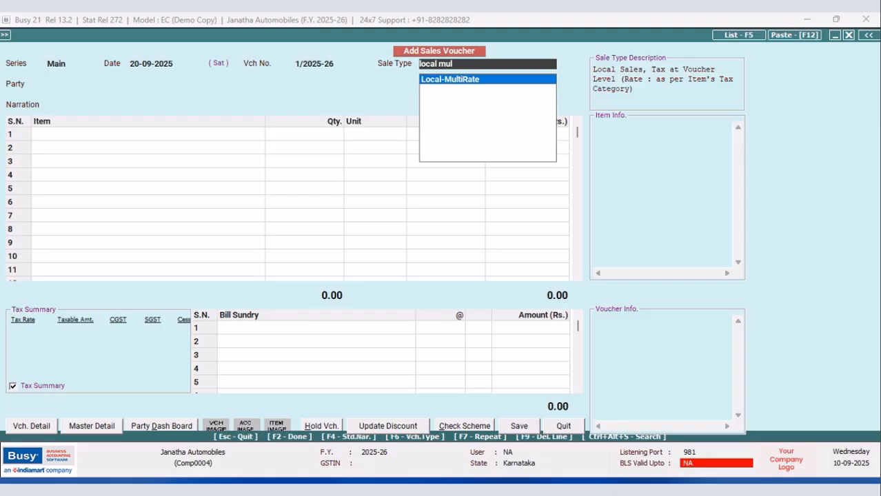
pyautogui.press('Return')
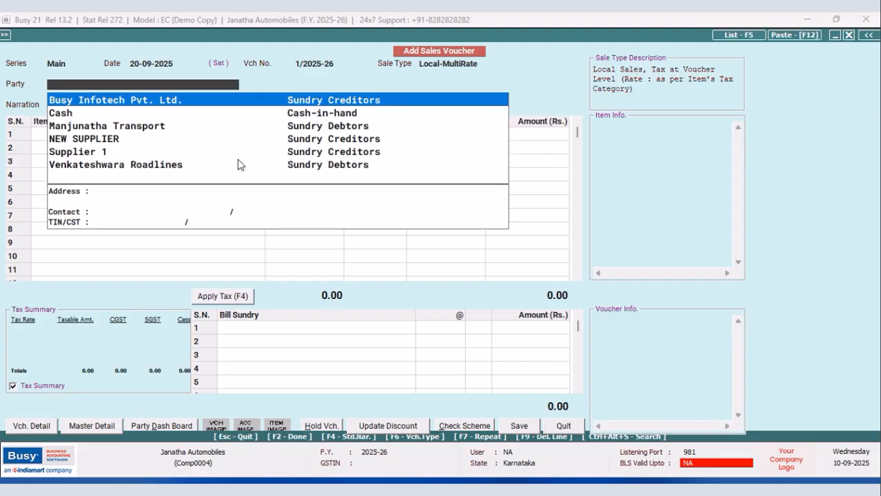
pyautogui.write('v')
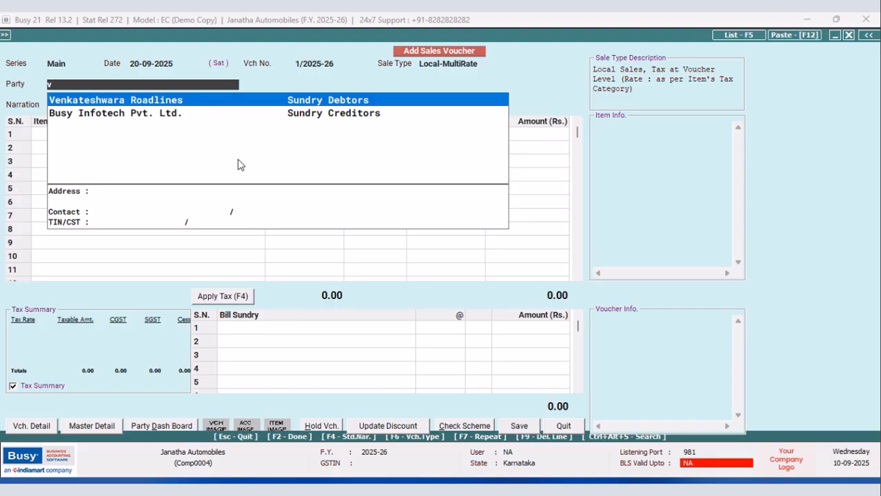
pyautogui.press('Return')
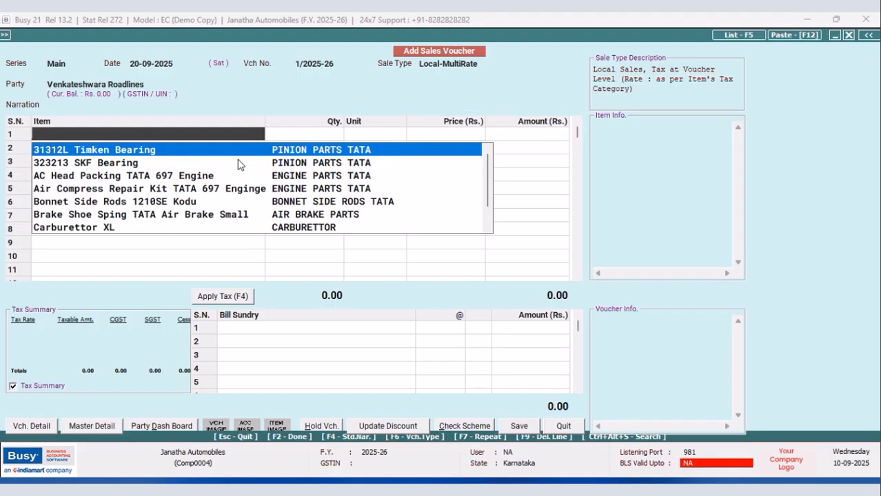
# Enter 31312L Timken Bearing as the first item with quantity 1, keeping its default unit and price.
pyautogui.press('Return')
pyautogui.write('1')
pyautogui.press('Return')
pyautogui.press('Return')
pyautogui.press('Return')
pyautogui.press('Return')
pyautogui.press('Return')
# Enter Clutch Fork TATA 1312 TC as the second item with quantity 1 at its default price.
pyautogui.write('c')
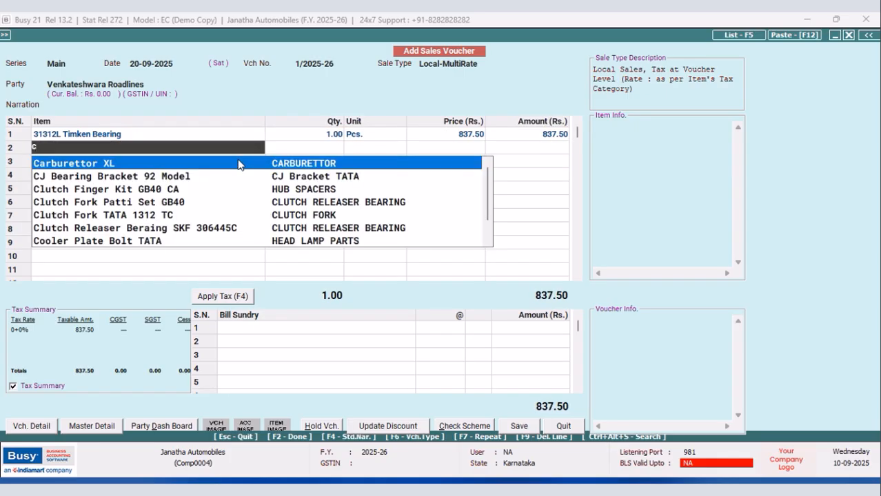
pyautogui.write('lu')
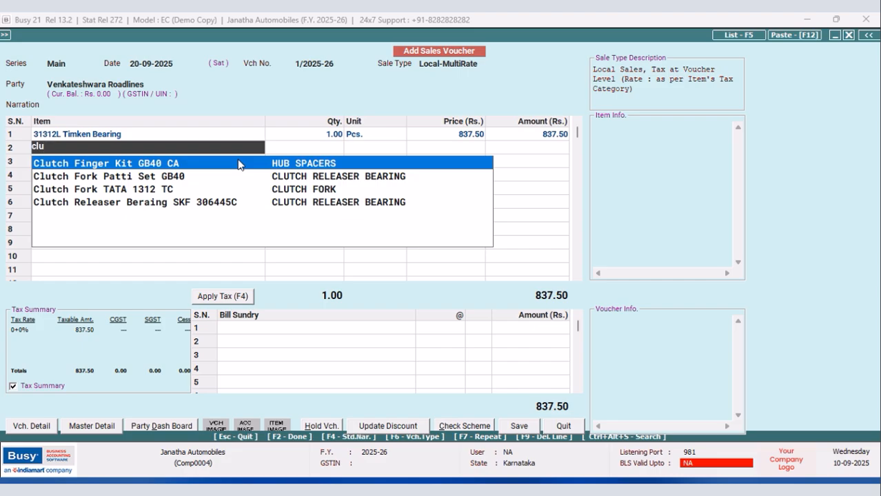
pyautogui.press('Down')
pyautogui.press('Down')
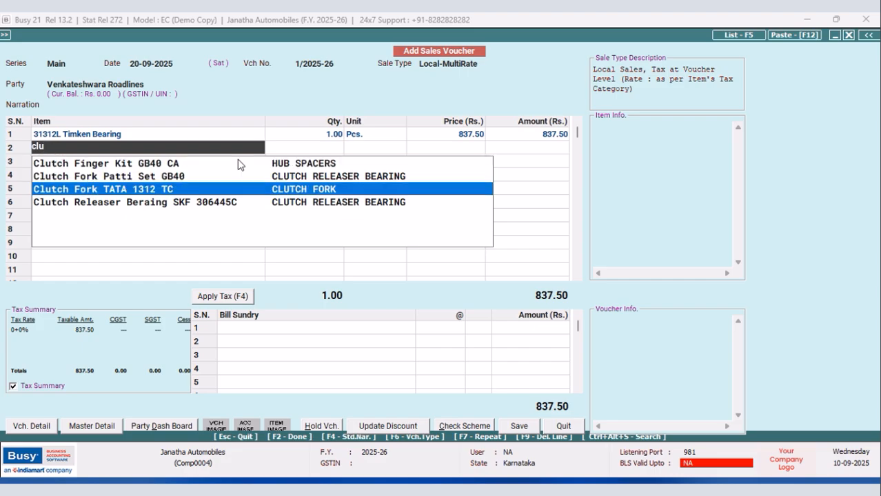
pyautogui.press('Return')
pyautogui.write('1')
pyautogui.press('Return')
pyautogui.press('Return')
pyautogui.press('Return')
# Enter PMC Cola 200ML Rs65/- as the third item with quantity 2 at its default price.
pyautogui.click(238, 163)
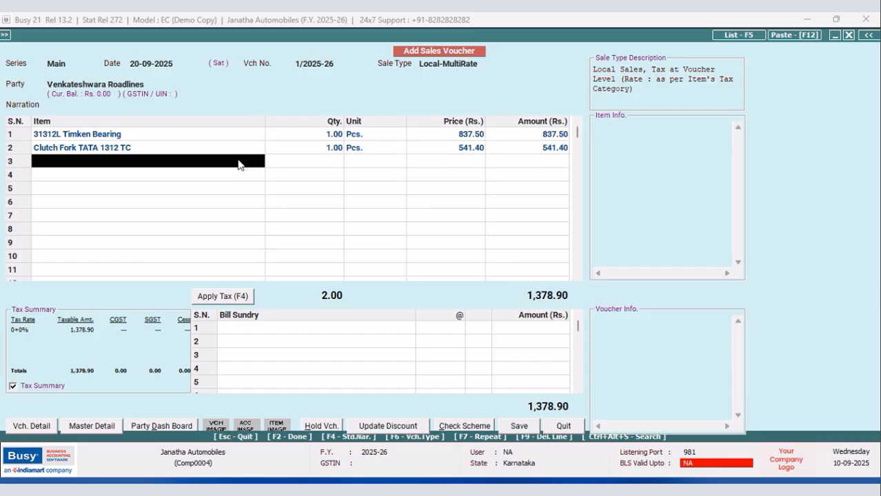
pyautogui.write('pmc')
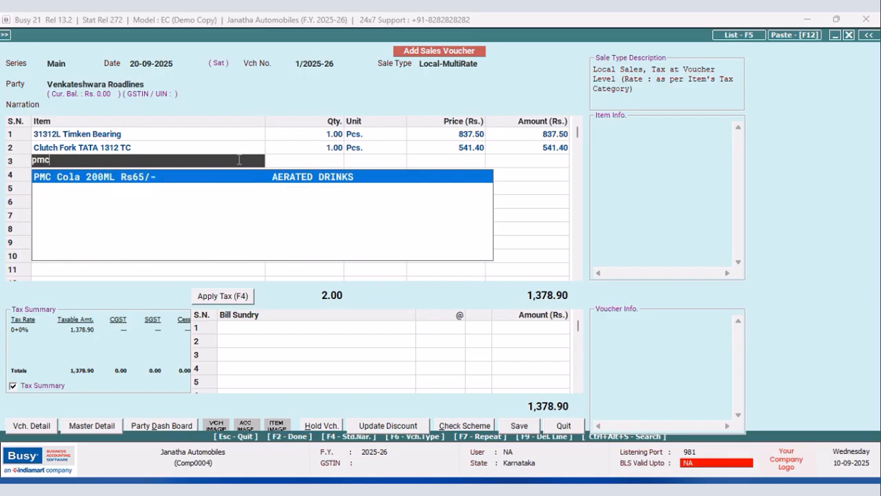
pyautogui.press('Return')
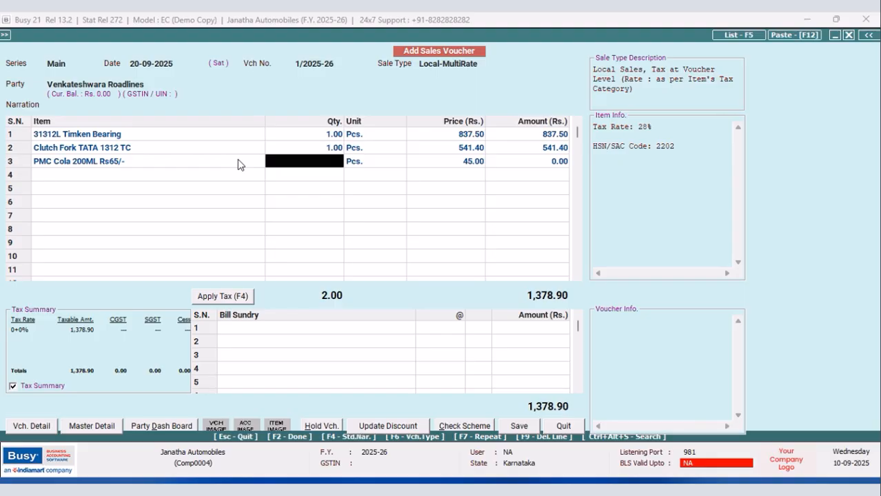
pyautogui.write('2')
pyautogui.press('Return')
pyautogui.press('Return')
pyautogui.press('Return')
pyautogui.press('Return')
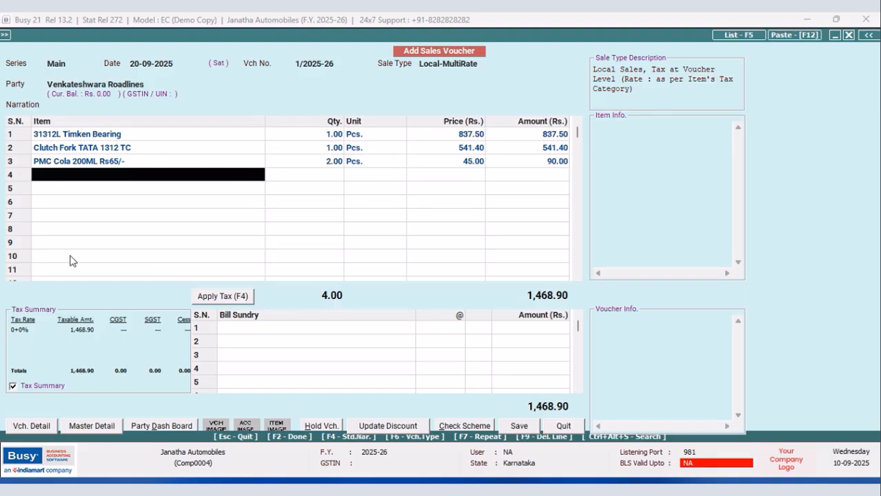
# Apply tax to the sales voucher and save it with the amount adjusted as a new reference, leaving voucher entry.
pyautogui.click(207, 298)
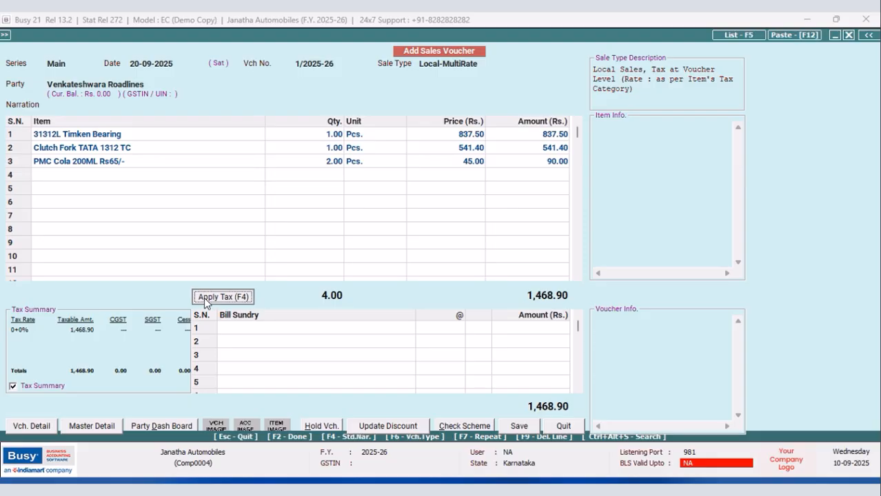
pyautogui.click(518, 425)
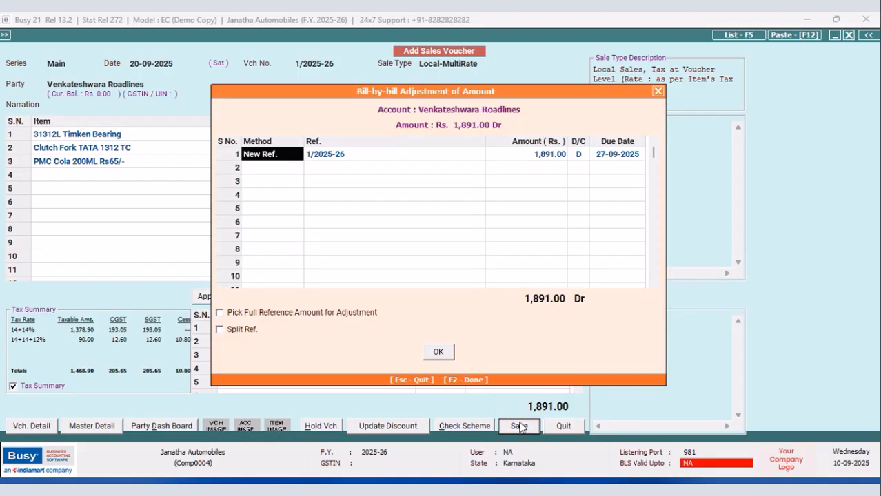
pyautogui.moveTo(594, 92); pyautogui.dragTo(524, 42)
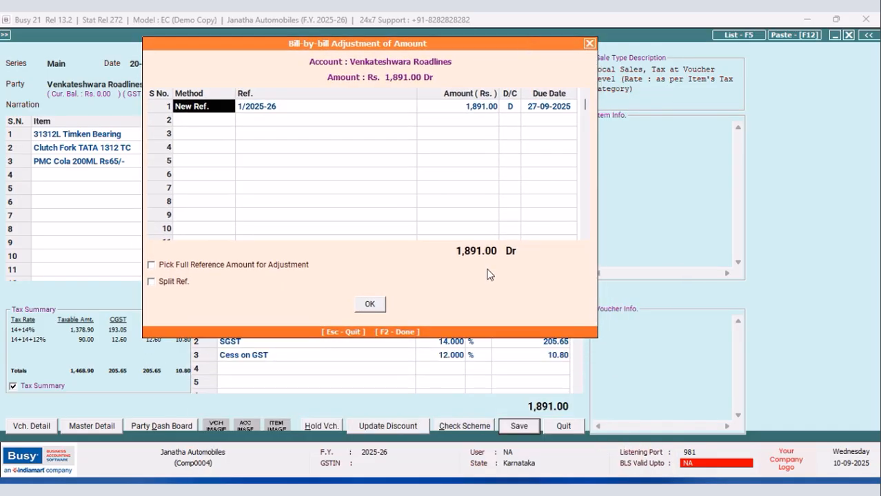
pyautogui.click(371, 308)
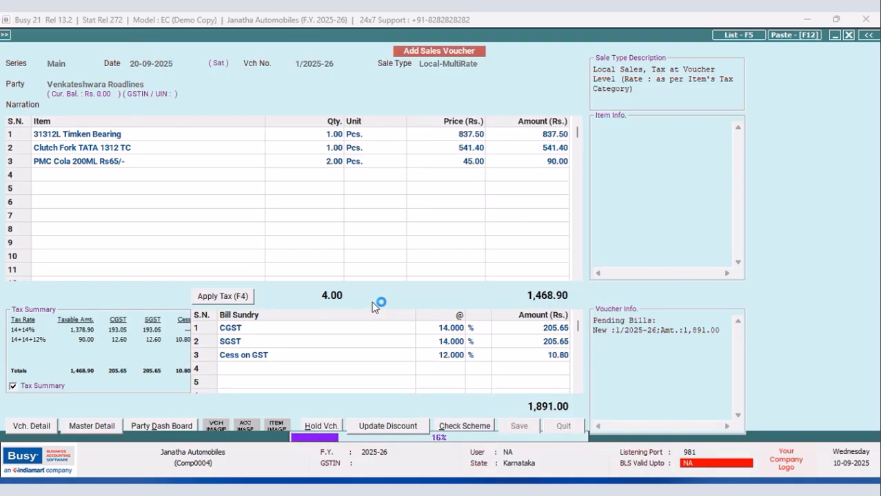
pyautogui.click(531, 278)
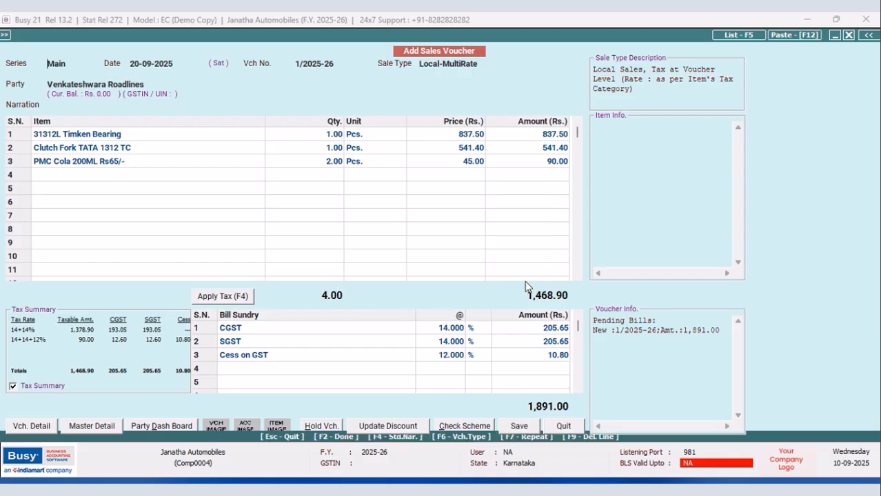
pyautogui.click(563, 426)
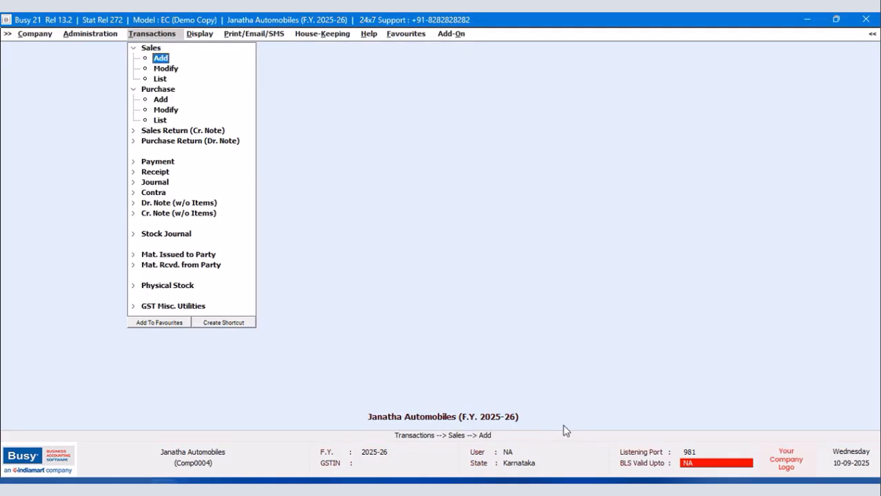
# Open the purchase voucher dated 18-09-2025 to check its items, and close it without changes.
pyautogui.click(161, 112)
pyautogui.click(128, 86)
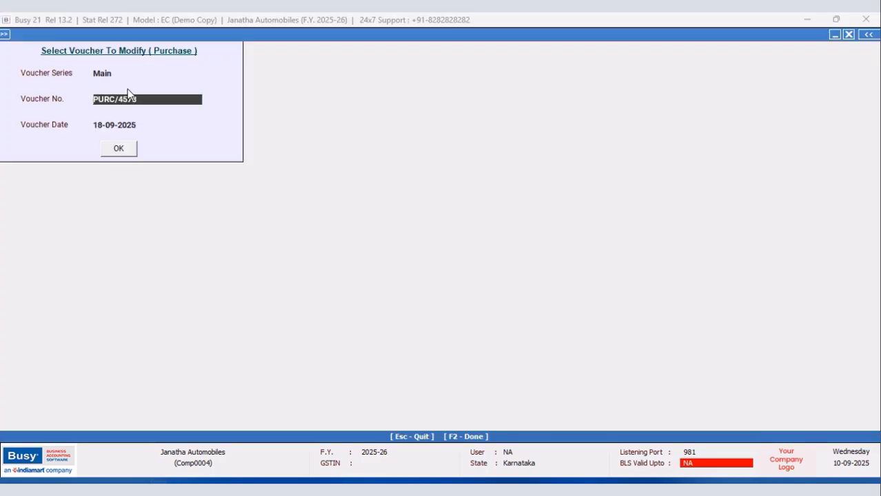
pyautogui.click(120, 149)
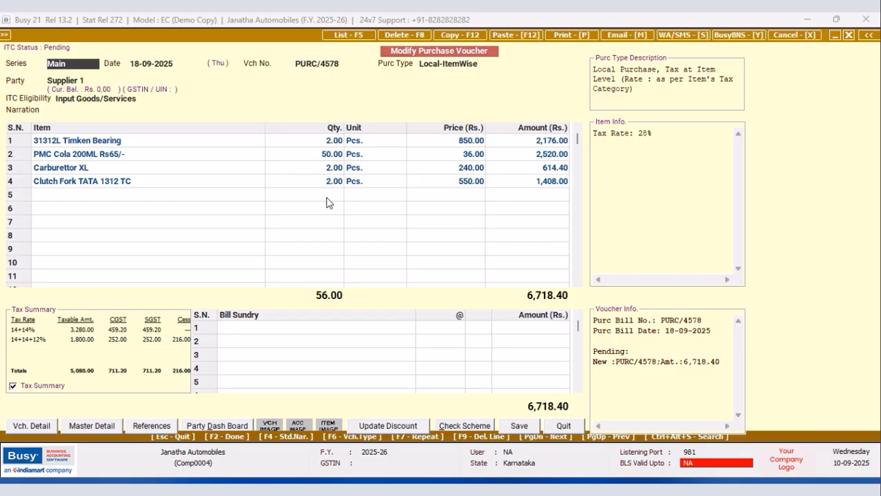
pyautogui.click(564, 426)
pyautogui.click(848, 33)
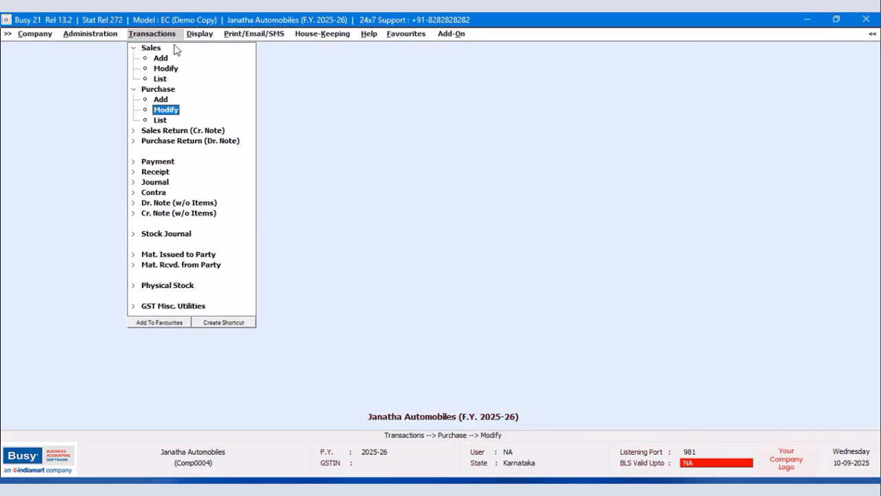
# Open the Main series sales voucher dated 20-09-2025 for modification.
pyautogui.doubleClick(163, 69)
pyautogui.click(124, 90)
pyautogui.click(118, 149)
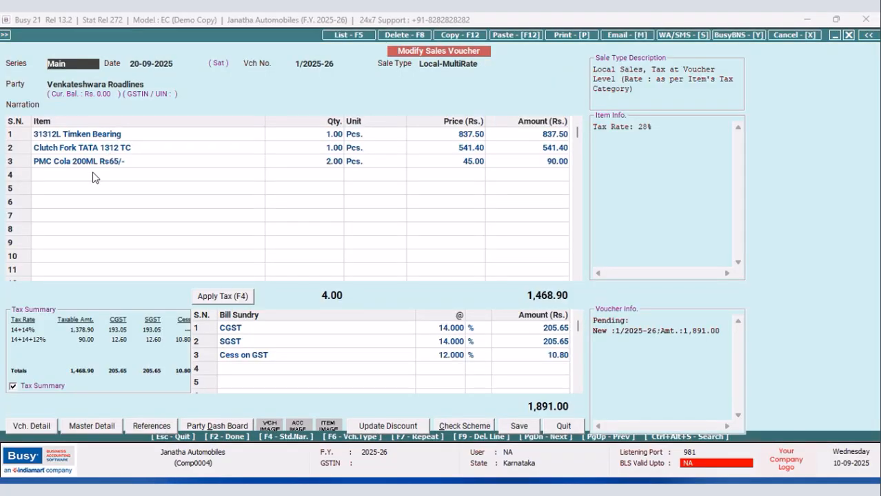
# Add Carburettor XL as the fourth item with quantity 1, keeping its default price and no discount.
pyautogui.click(81, 177)
pyautogui.click(101, 271)
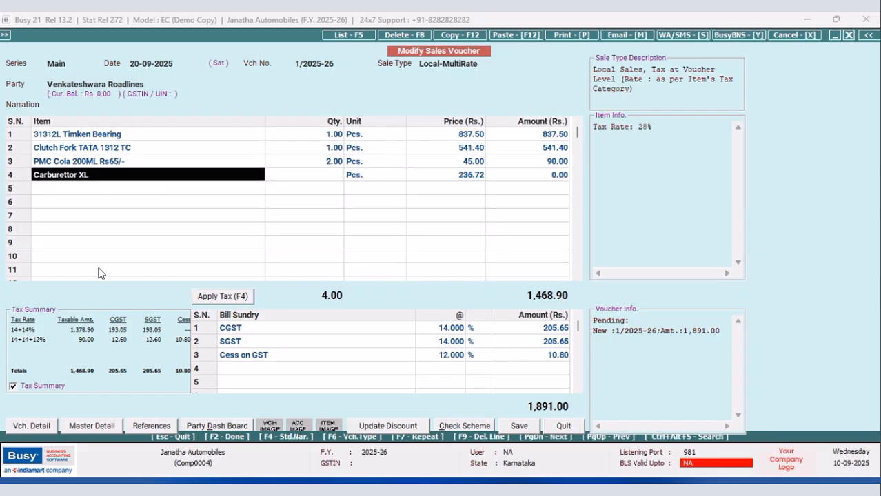
pyautogui.click(338, 183)
pyautogui.write('1')
pyautogui.press('Return')
pyautogui.press('Return')
pyautogui.press('Return')
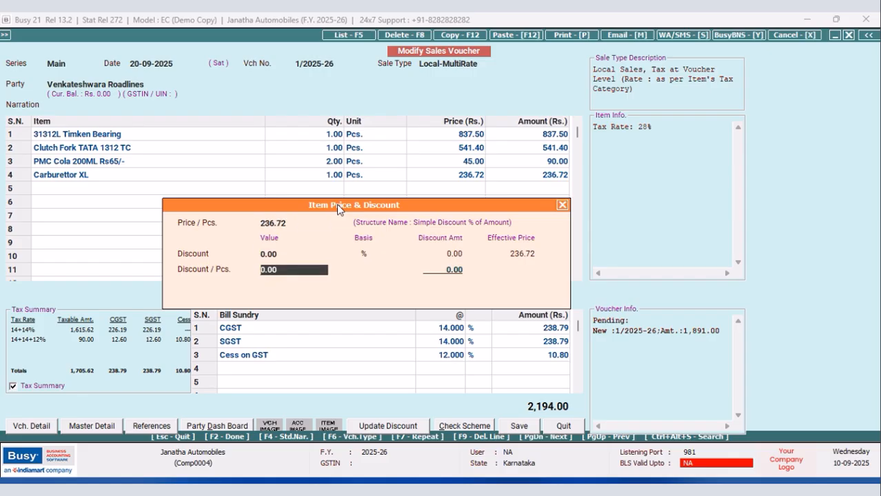
pyautogui.press('Return')
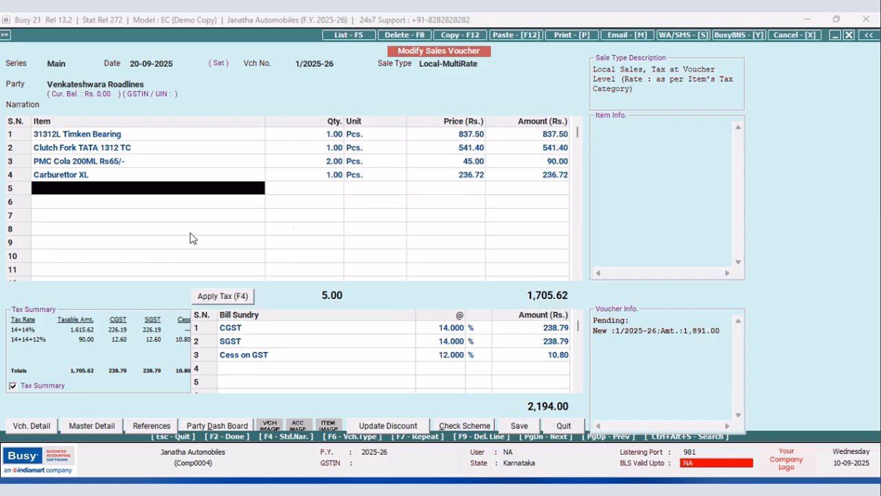
# Open the Carburettor XL item master from the voucher line to check its tax category and sales price, and quit without saving.
pyautogui.click(83, 181)
pyautogui.hotkey('alt', 'm')
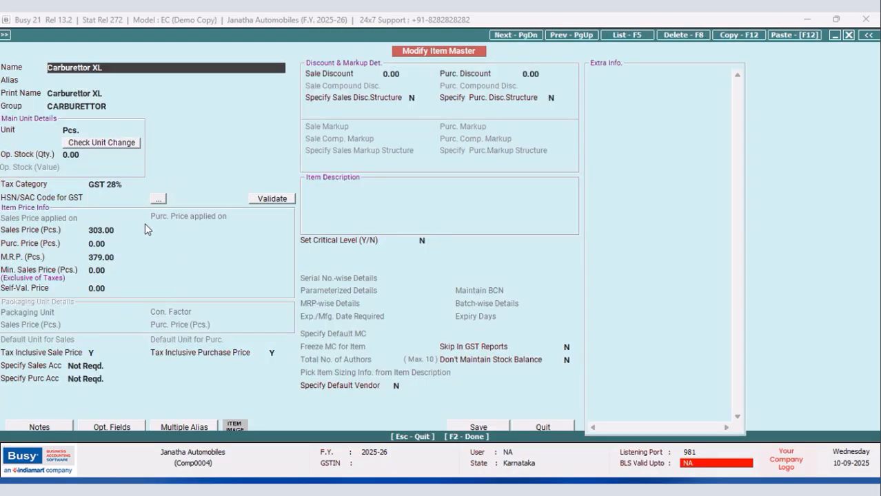
pyautogui.click(137, 234)
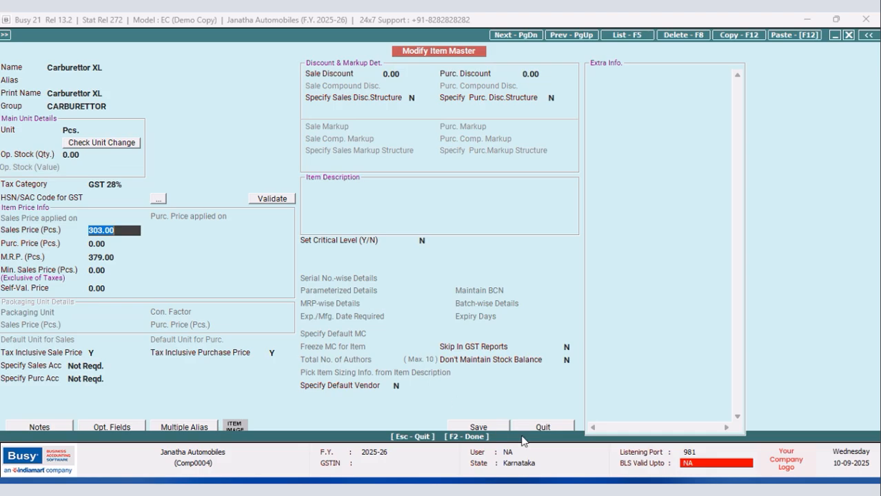
pyautogui.click(553, 429)
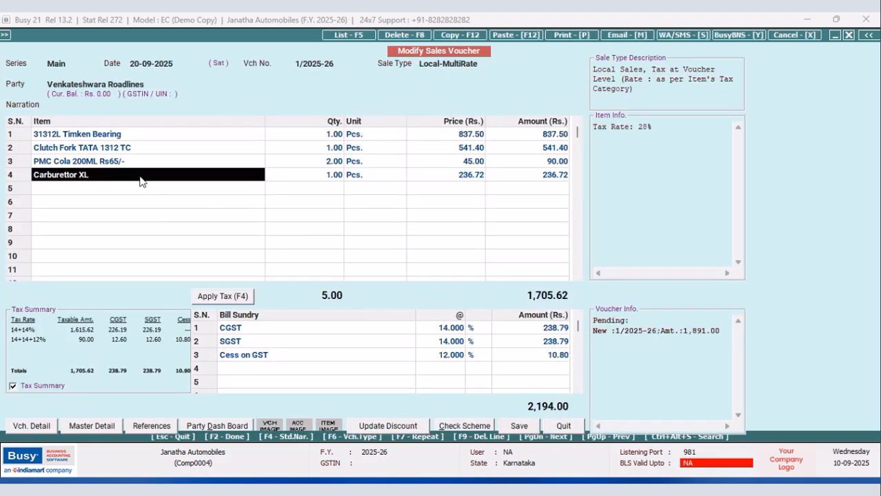
# Delete the Carburettor XL line and re-enter the item in row 4 with quantity 1 at its default price.
pyautogui.press('F9')
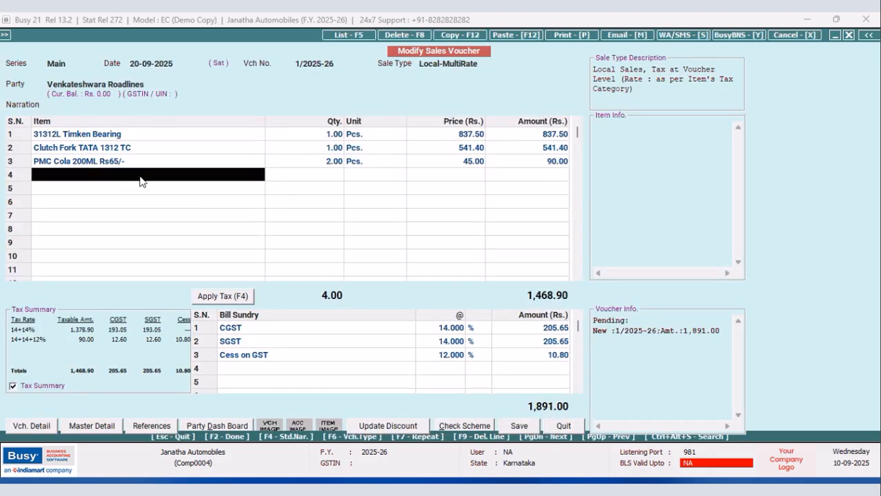
pyautogui.write('c')
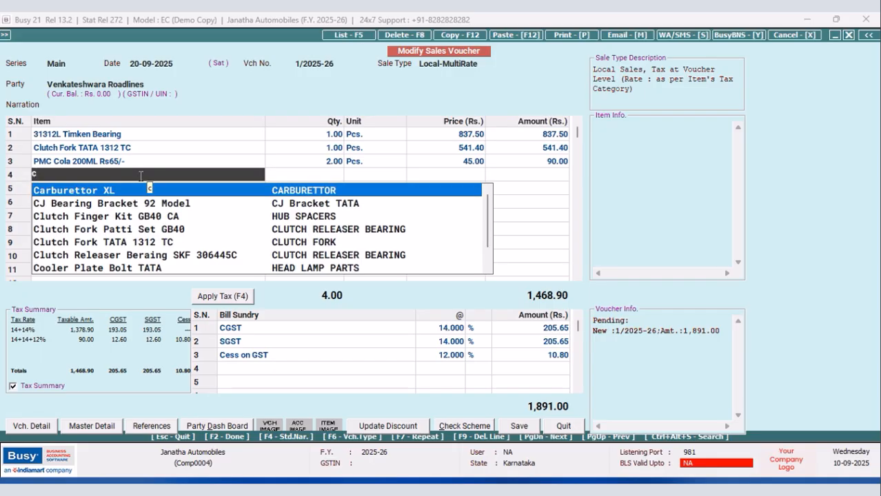
pyautogui.press('Return')
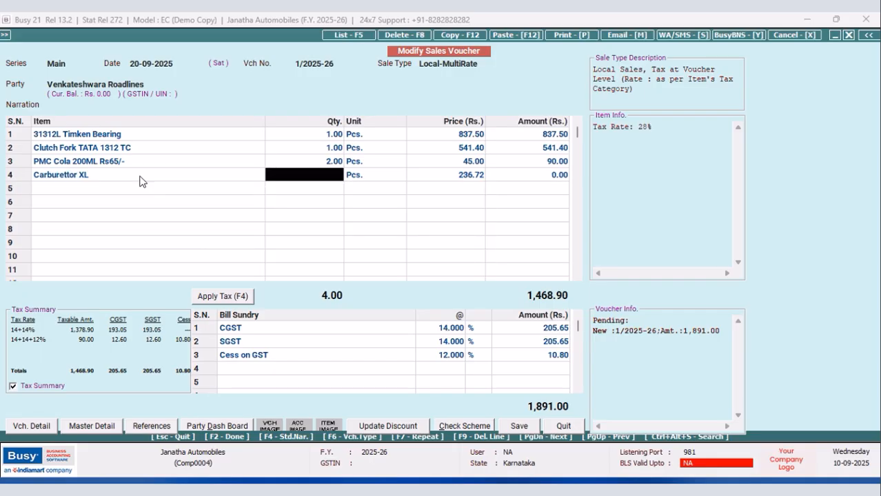
pyautogui.write('1')
pyautogui.press('Return')
pyautogui.press('Return')
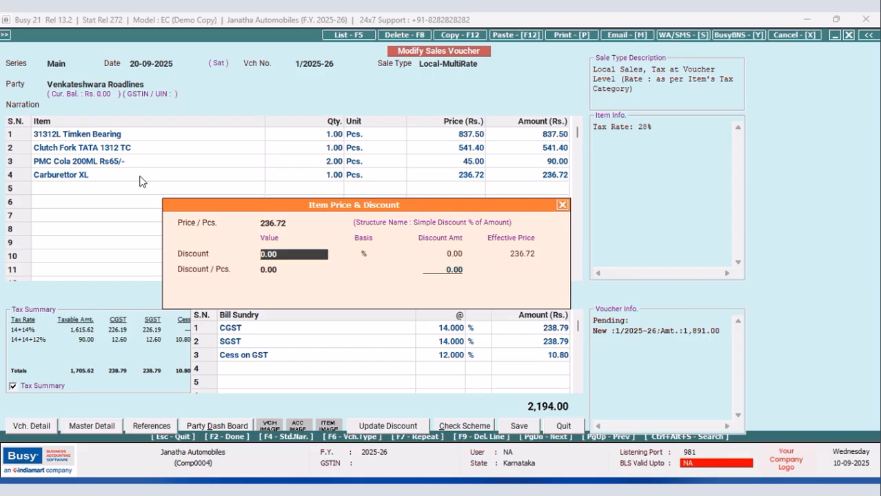
pyautogui.press('Return')
pyautogui.press('Return')
pyautogui.press('Return')
pyautogui.press('Return')
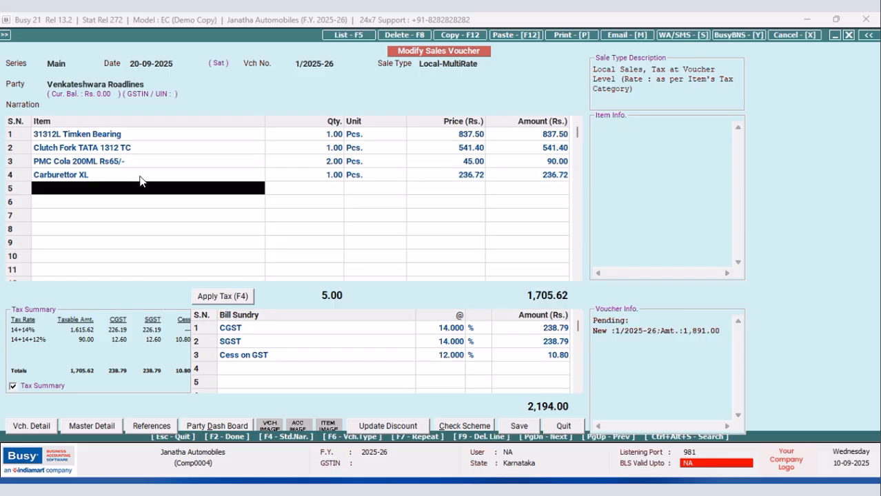
# Apply tax to the modified voucher and save it with the amount adjusted as a new reference, without printing the invoice.
pyautogui.click(213, 302)
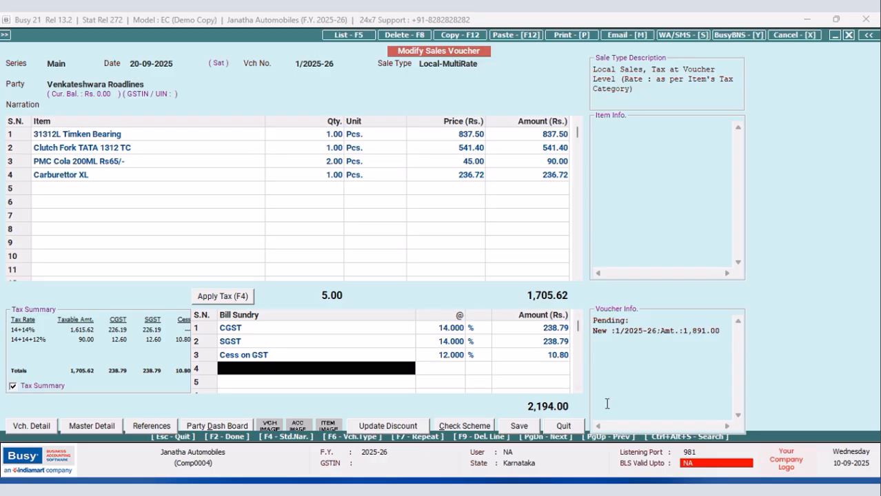
pyautogui.click(519, 426)
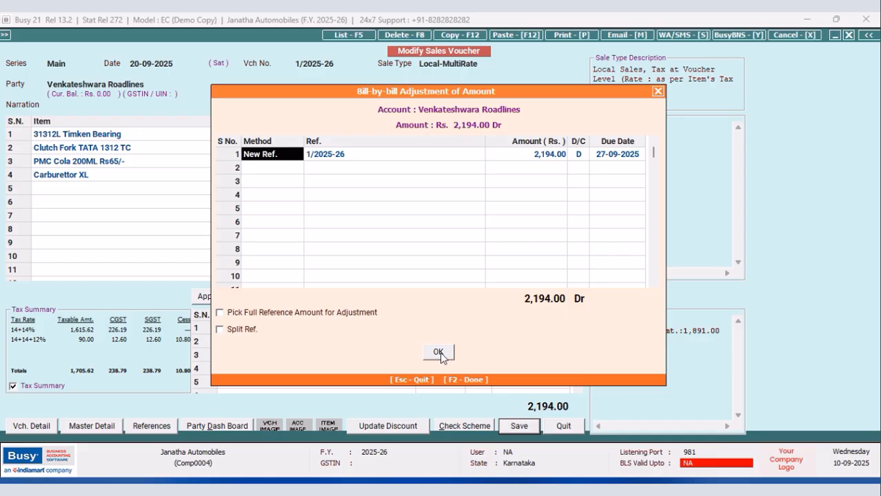
pyautogui.click(439, 353)
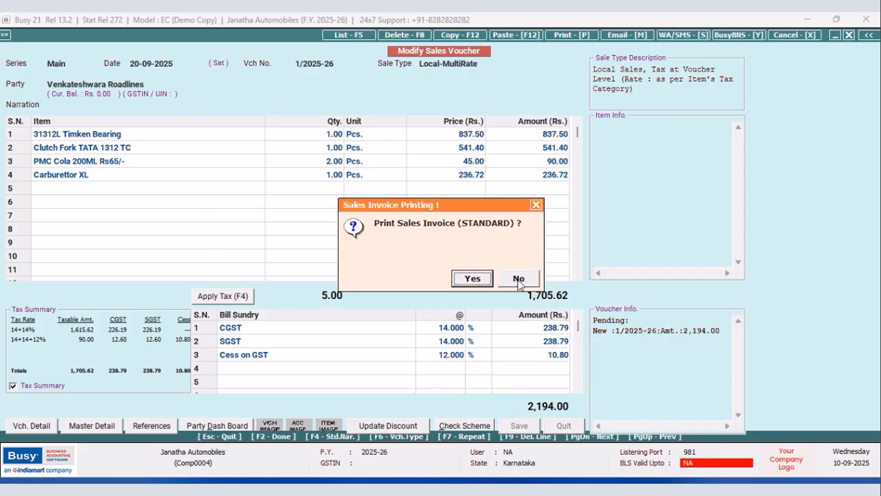
pyautogui.click(518, 281)
# Reopen the 20-09-2025 sales voucher to examine the Cess on GST line and the PMC Cola item, leaving both unchanged.
pyautogui.click(135, 83)
pyautogui.click(123, 143)
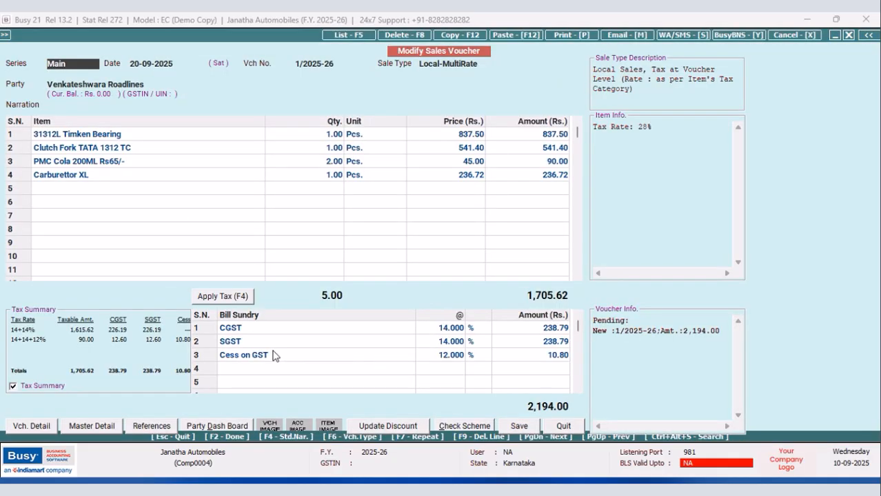
pyautogui.click(461, 356)
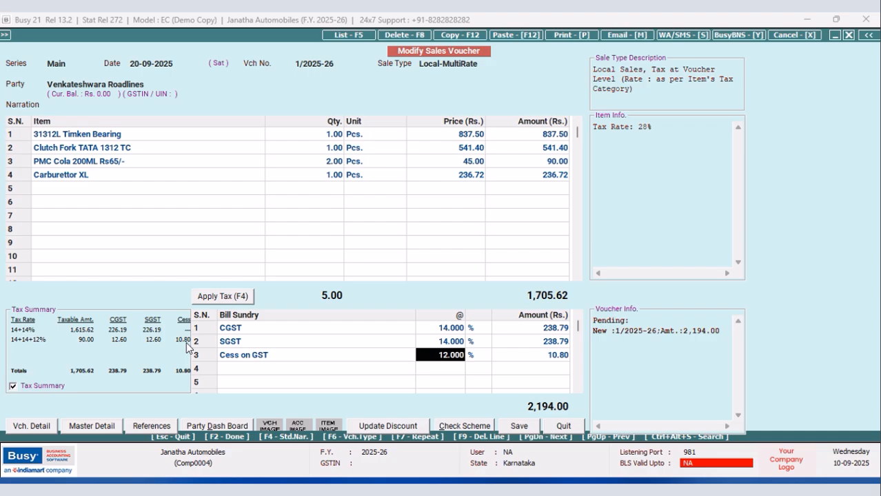
pyautogui.click(69, 166)
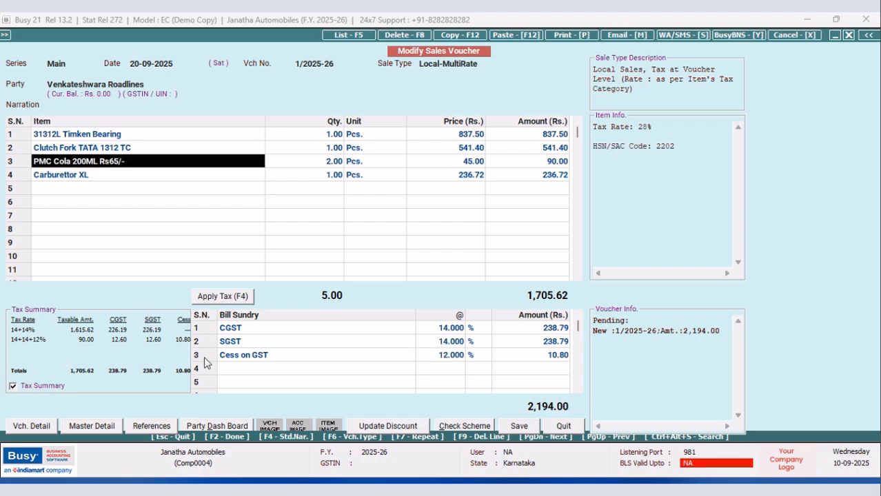
pyautogui.click(564, 357)
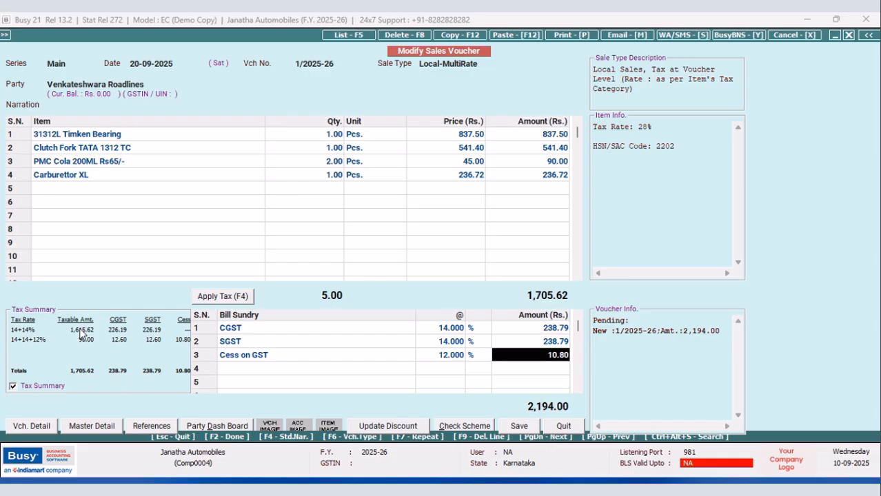
pyautogui.click(563, 426)
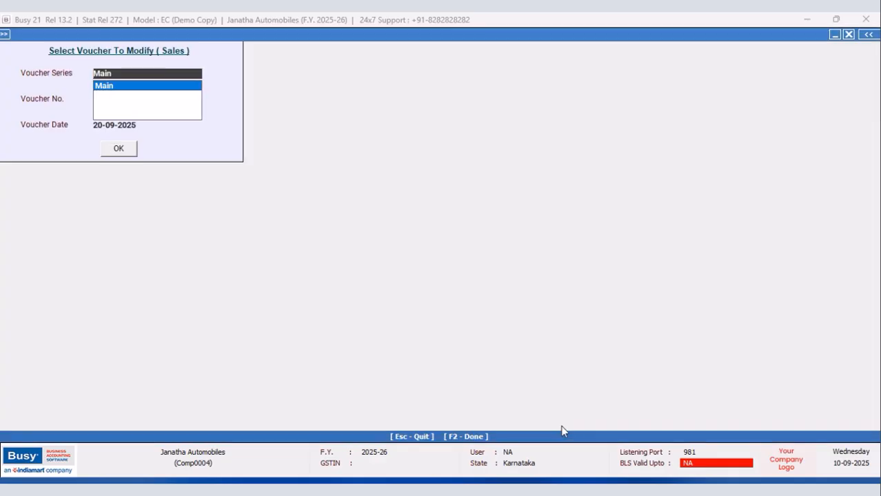
pyautogui.click(156, 90)
pyautogui.click(122, 150)
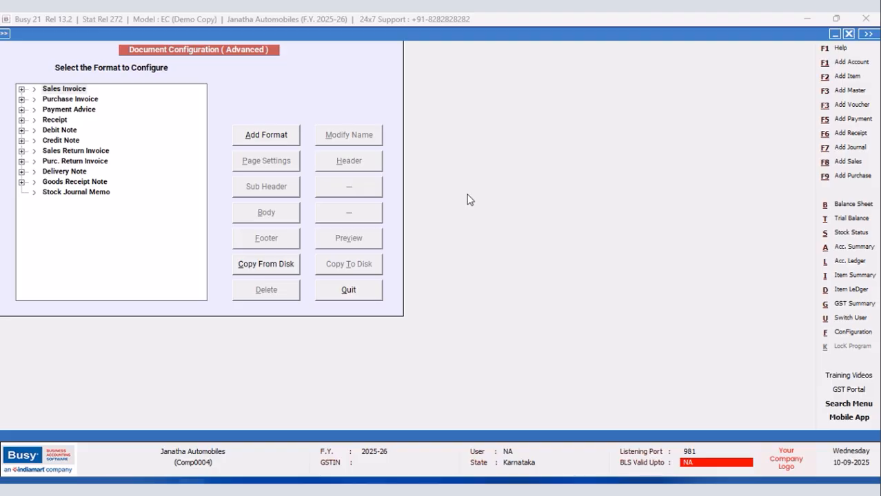
# Delete the 2nd Language format from the Sales Invoice formats in the advanced document configuration.
pyautogui.click(22, 90)
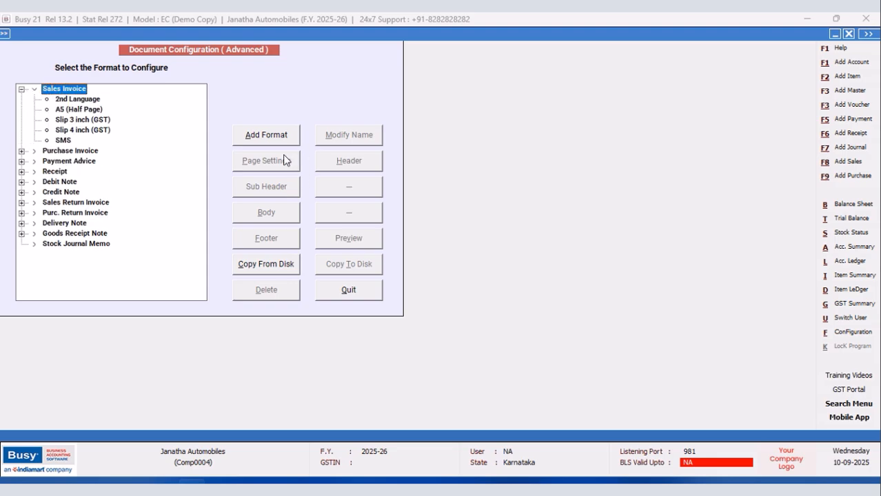
pyautogui.click(94, 101)
pyautogui.click(276, 297)
pyautogui.click(458, 279)
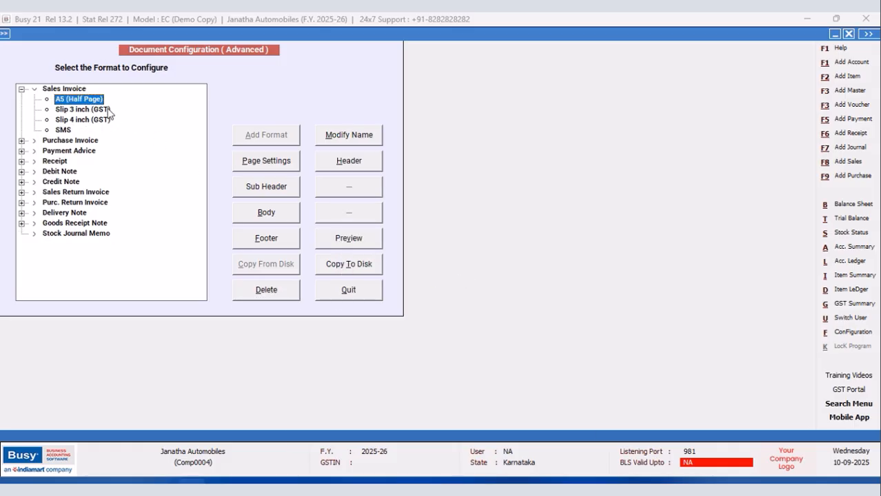
# Add a new Sales Invoice format named "new design" and save it.
pyautogui.click(72, 89)
pyautogui.click(266, 135)
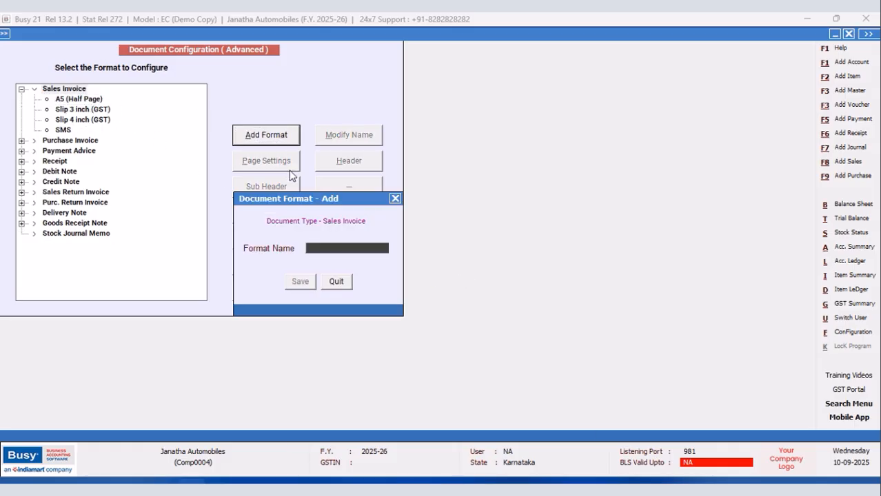
pyautogui.write('new design')
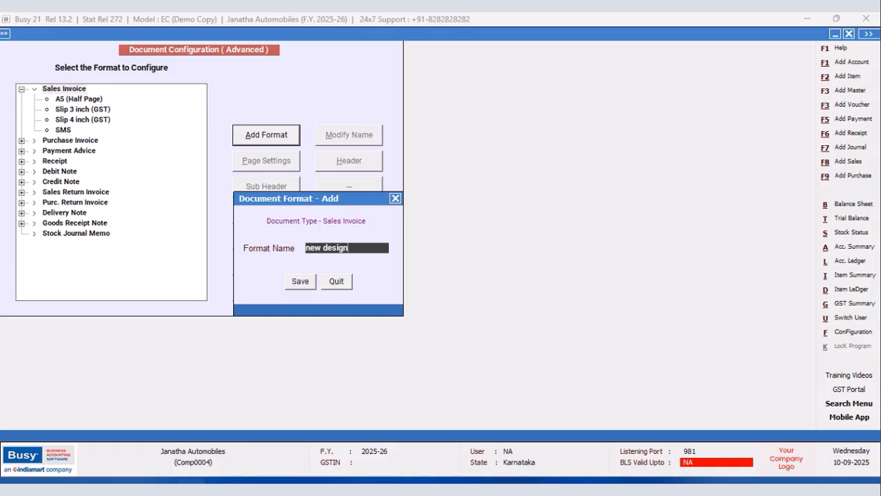
pyautogui.click(300, 281)
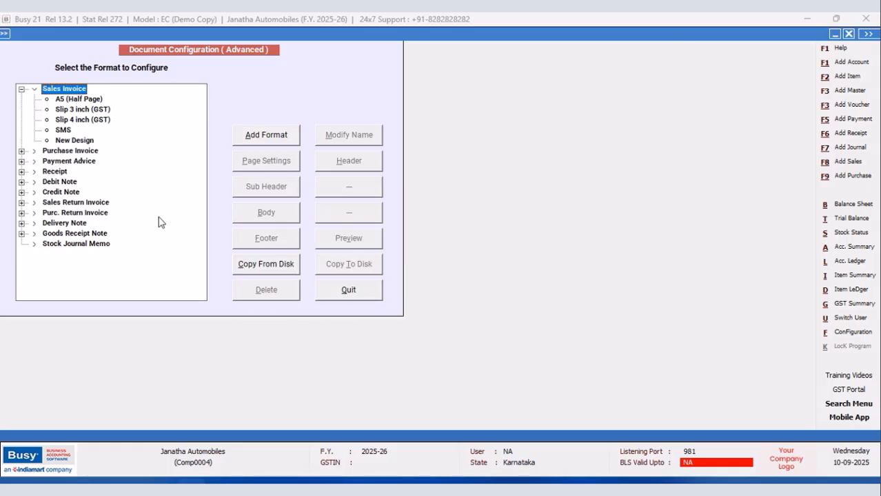
# Open the header configuration of the New Design format and insert blank lines down to line 17.
pyautogui.click(346, 162)
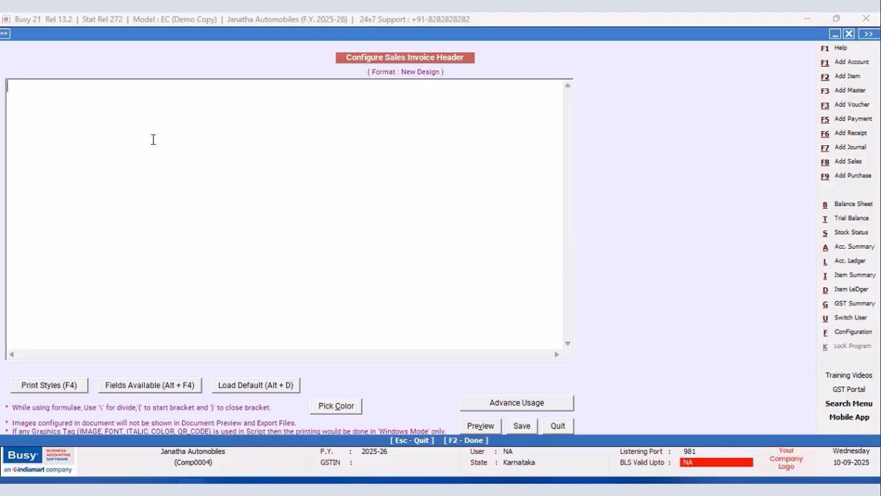
pyautogui.press('Return')
pyautogui.press('Return')
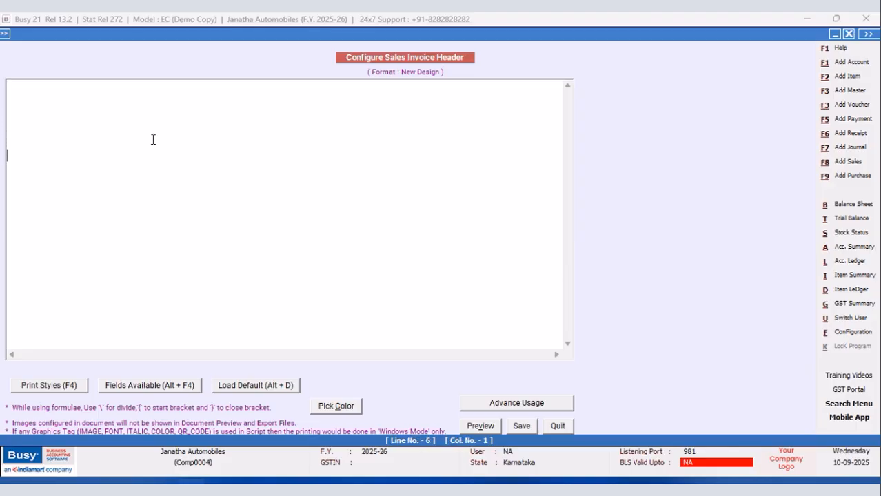
pyautogui.press('Return')
pyautogui.press('Return')
pyautogui.press('Return')
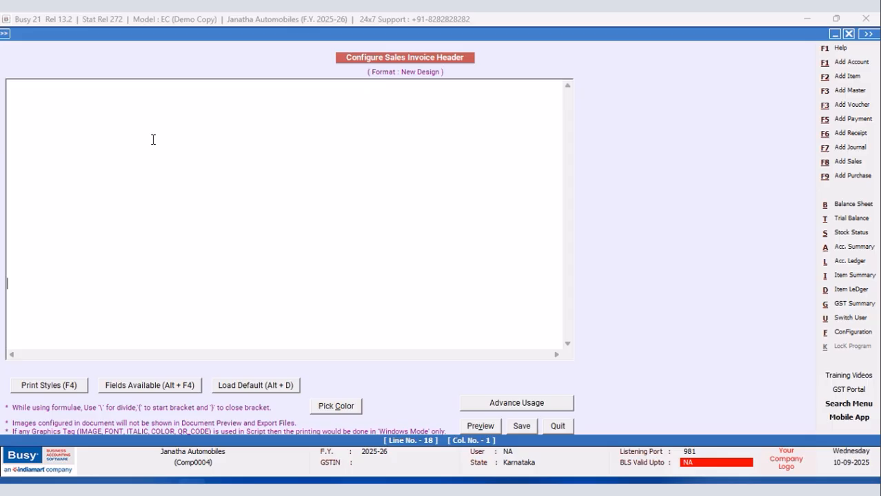
# Insert the CPI12_ON and CPI12_OFF print styles next to each other on line 17 of the header.
pyautogui.press('F4')
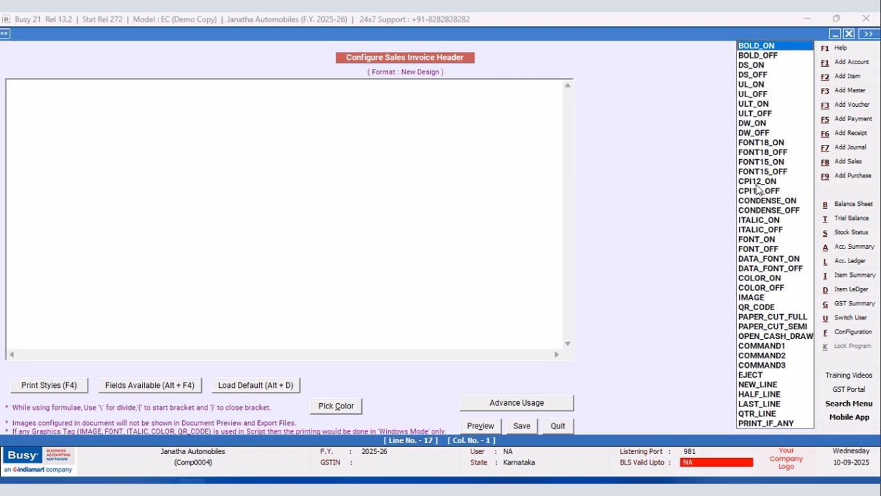
pyautogui.press('Return')
pyautogui.press('F4')
pyautogui.press('Down')
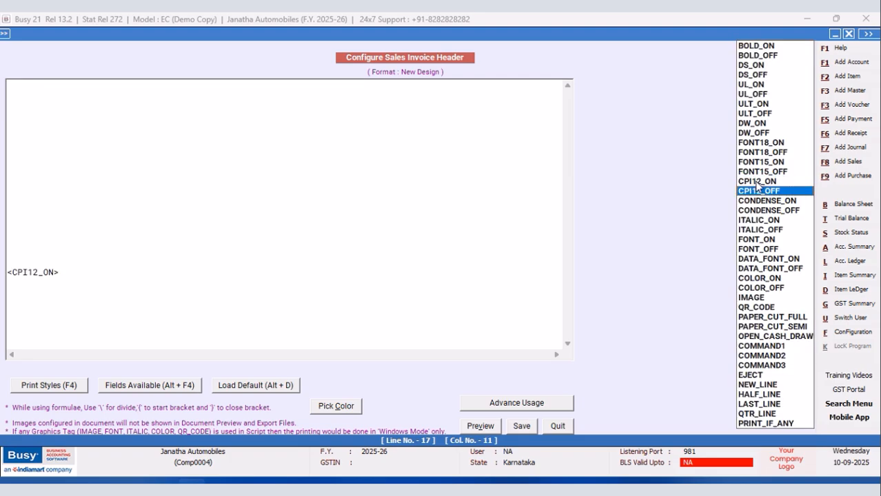
pyautogui.press('Return')
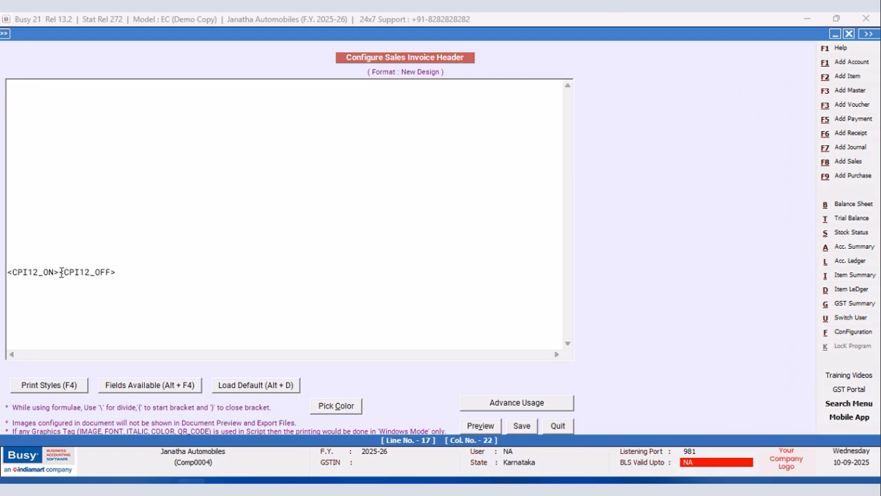
# Insert a BLANK_SPACE field between the CPI12_ON and CPI12_OFF tags and set its width to 96.
pyautogui.hotkey('alt', 'F4')
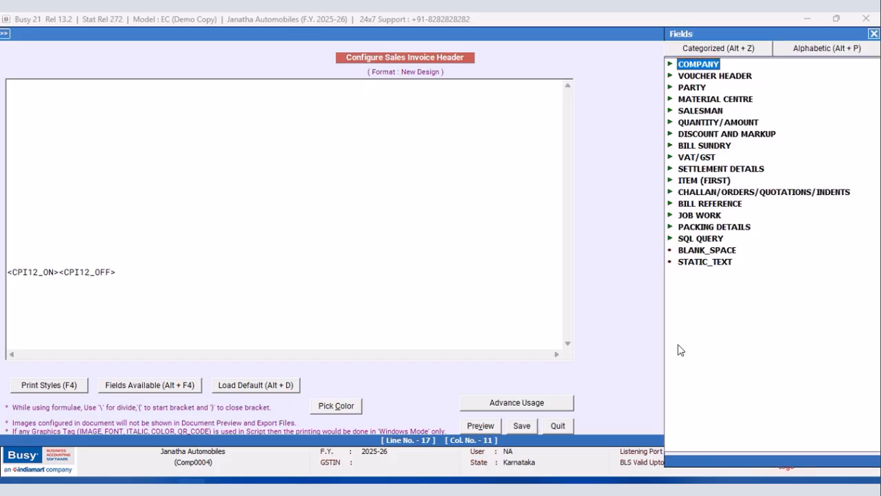
pyautogui.click(701, 254)
pyautogui.doubleClick(701, 255)
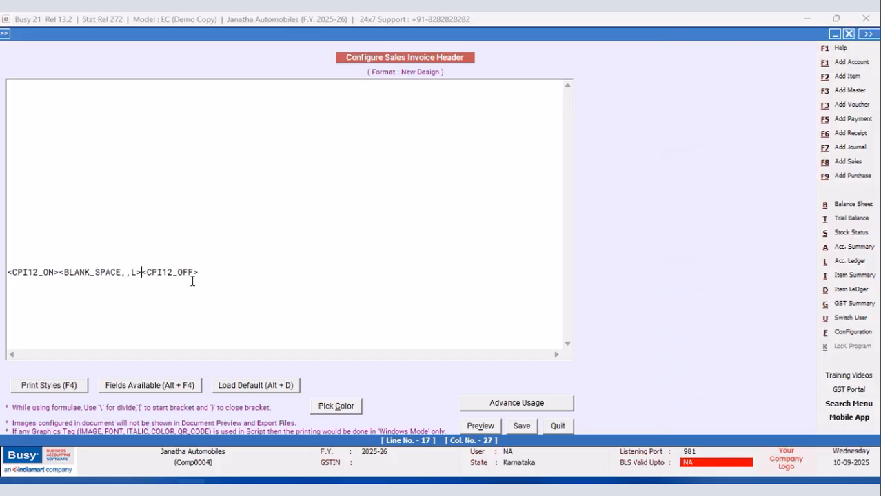
pyautogui.click(127, 273)
pyautogui.write('96')
# Add a <BLH,A> tag between the BLANK_SPACE field and CPI12_OFF on line 17 of the header.
pyautogui.click(151, 272)
pyautogui.write('<BLH')
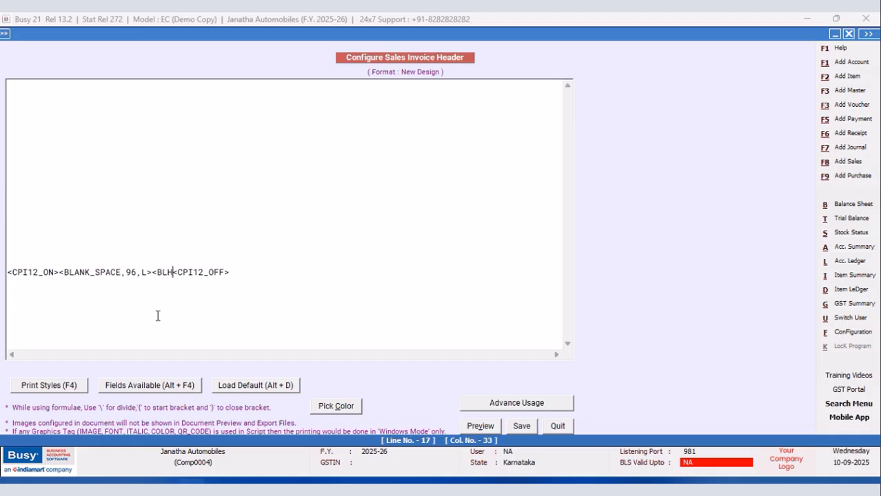
pyautogui.write(',A>')
# Copy the complete line 17 of the header, paste it onto line 20, and save the header.
pyautogui.moveTo(246, 274); pyautogui.dragTo(7, 276)
pyautogui.rightClick(18, 278)
pyautogui.click(48, 315)
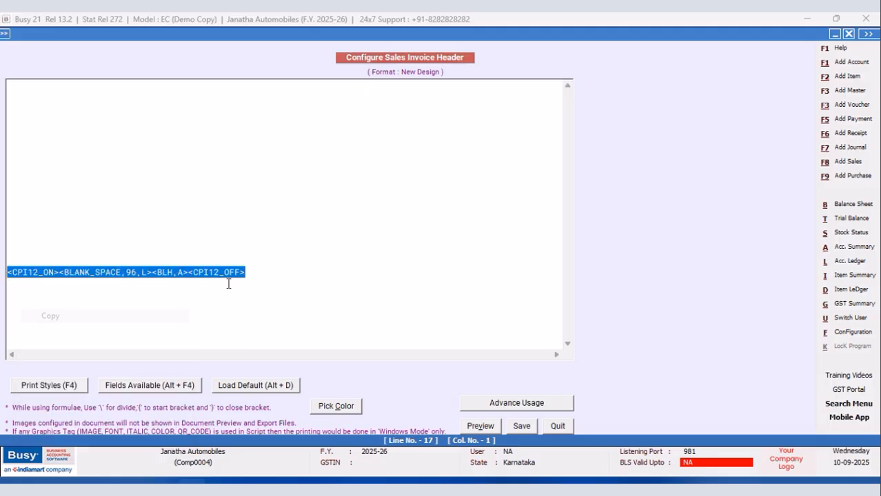
pyautogui.click(263, 269)
pyautogui.press('Return')
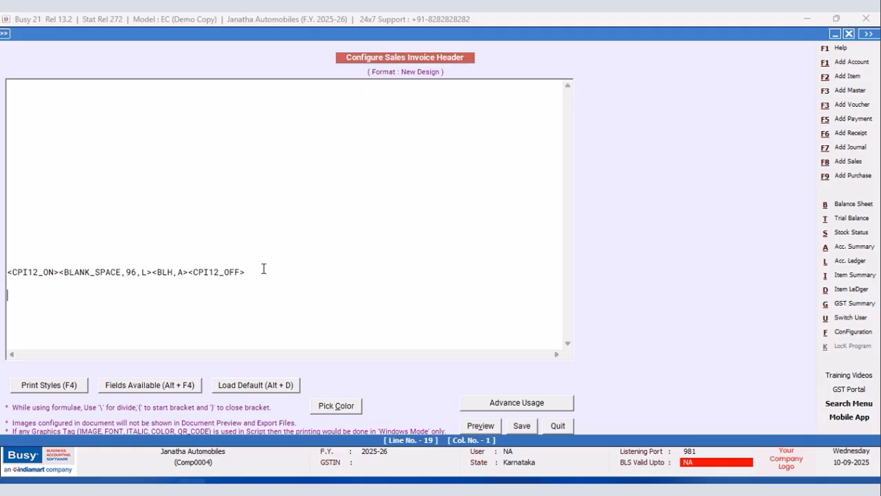
pyautogui.hotkey('ctrl', 'v')
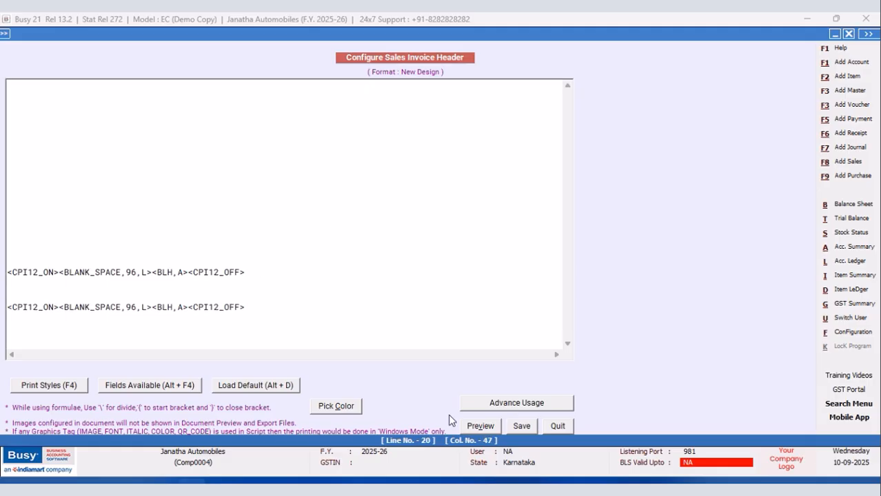
pyautogui.click(522, 426)
# Paste the copied line into the body's Sub Totals, Grand Totals, Totals Carry Over and Totals Brought Down sections, and save the body.
pyautogui.click(282, 220)
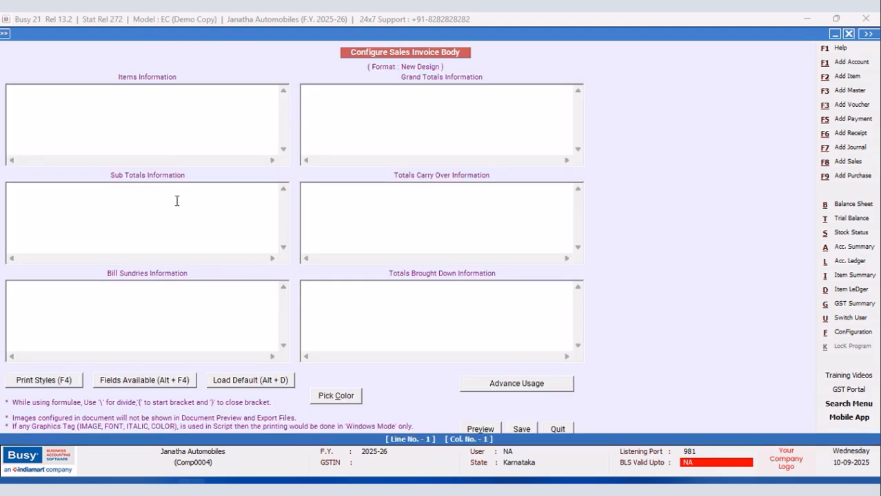
pyautogui.rightClick(174, 194)
pyautogui.click(207, 249)
pyautogui.click(309, 89)
pyautogui.rightClick(309, 90)
pyautogui.click(336, 144)
pyautogui.click(316, 193)
pyautogui.rightClick(315, 193)
pyautogui.click(347, 250)
pyautogui.click(309, 285)
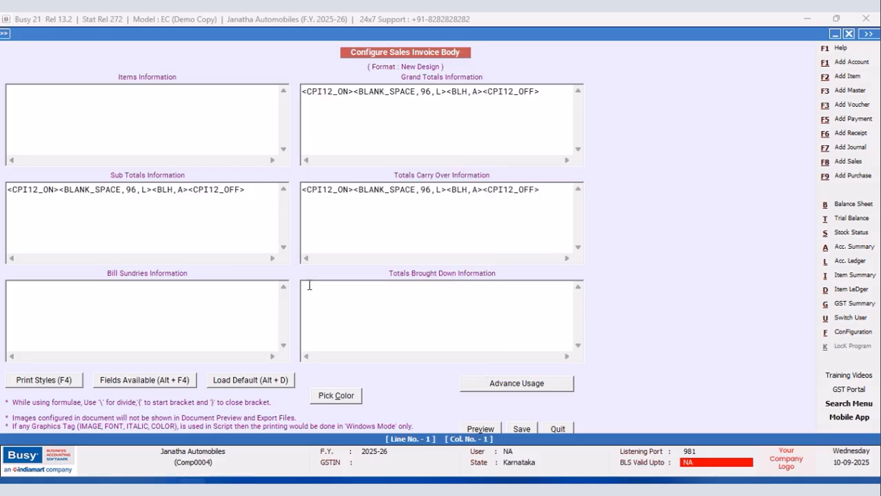
pyautogui.hotkey('ctrl', 'v')
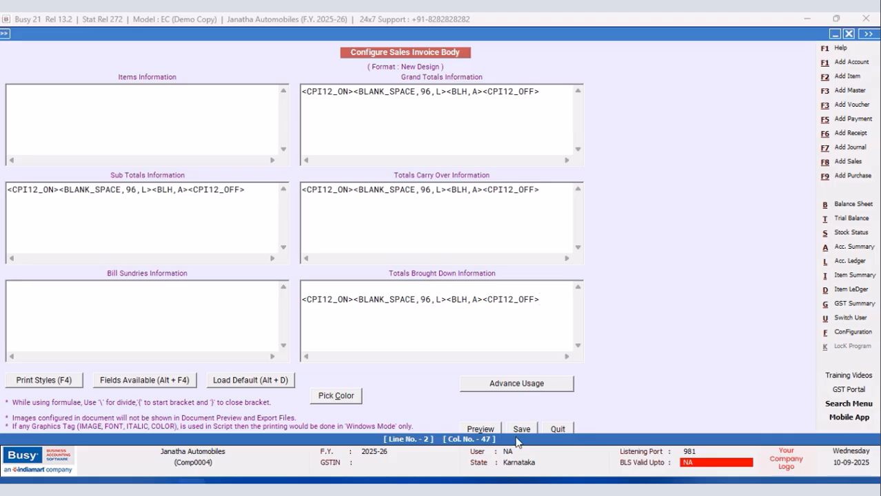
pyautogui.click(523, 430)
# Paste the same copied line into the New Design format's footer and save it.
pyautogui.click(260, 237)
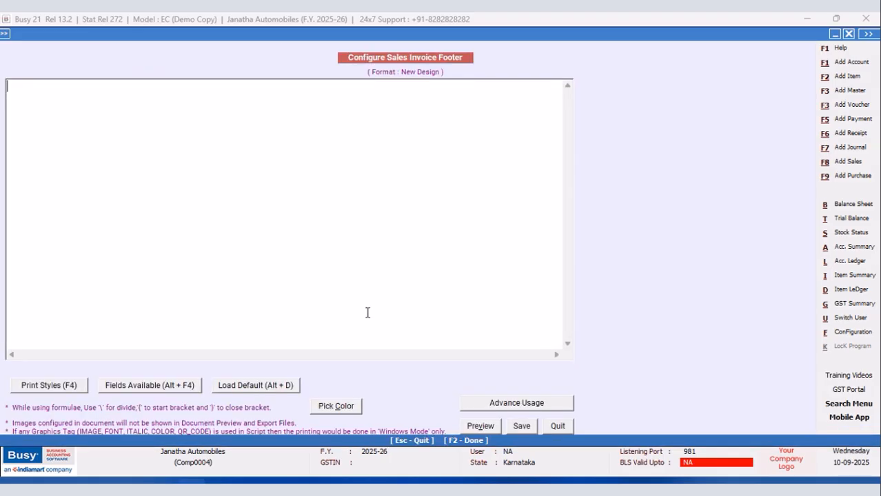
pyautogui.rightClick(55, 90)
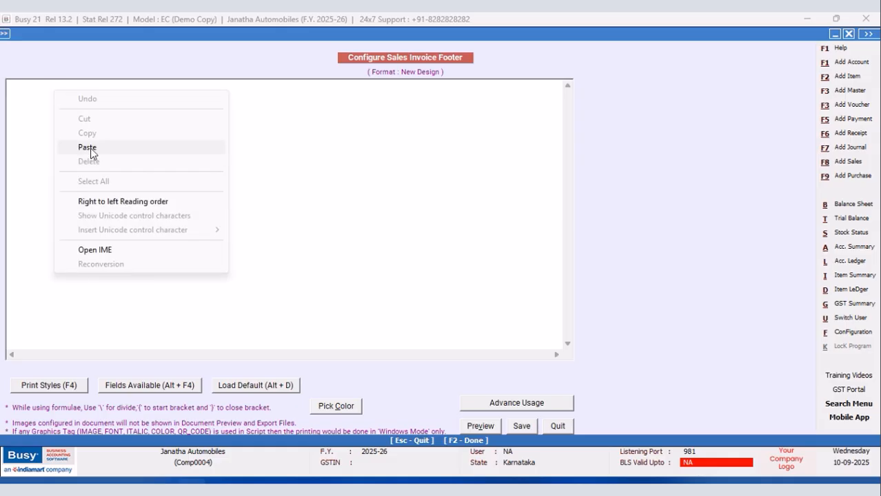
pyautogui.click(87, 146)
pyautogui.click(517, 427)
# Reopen the New Design header and insert the CPI12_ON and CPI12_OFF print styles on line 1.
pyautogui.click(352, 162)
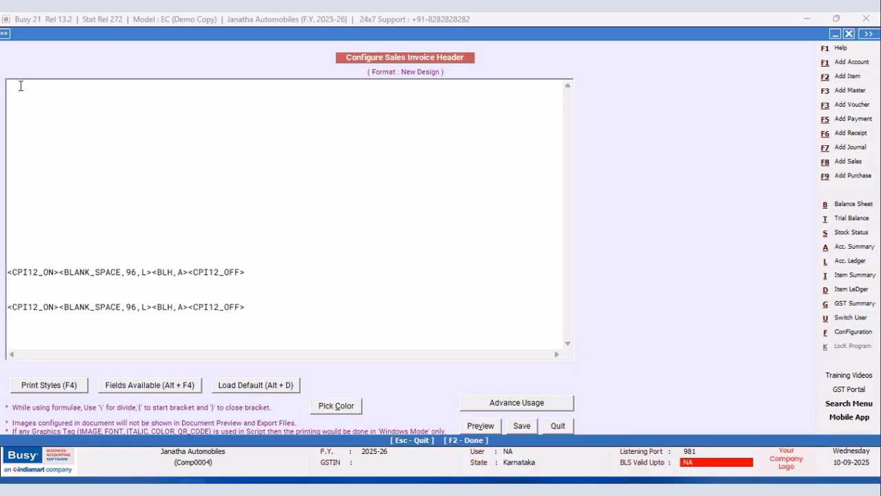
pyautogui.press('F4')
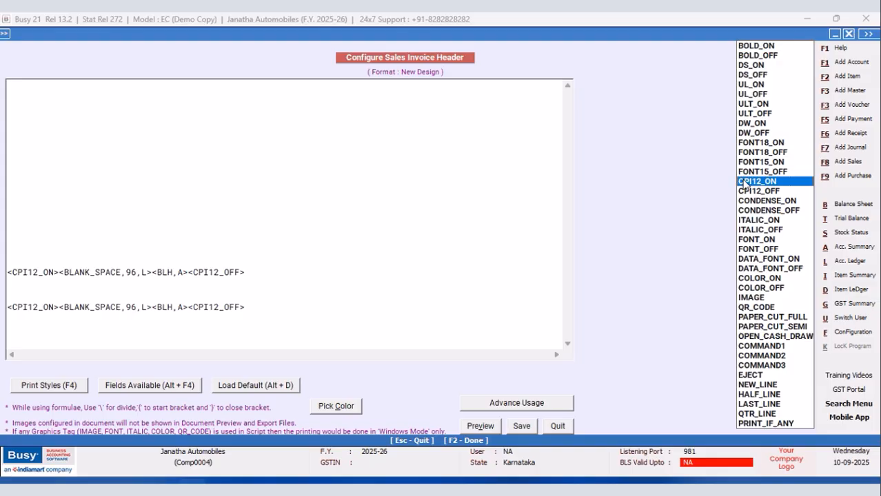
pyautogui.press('Return')
pyautogui.press('F4')
pyautogui.press('Down')
pyautogui.press('Return')
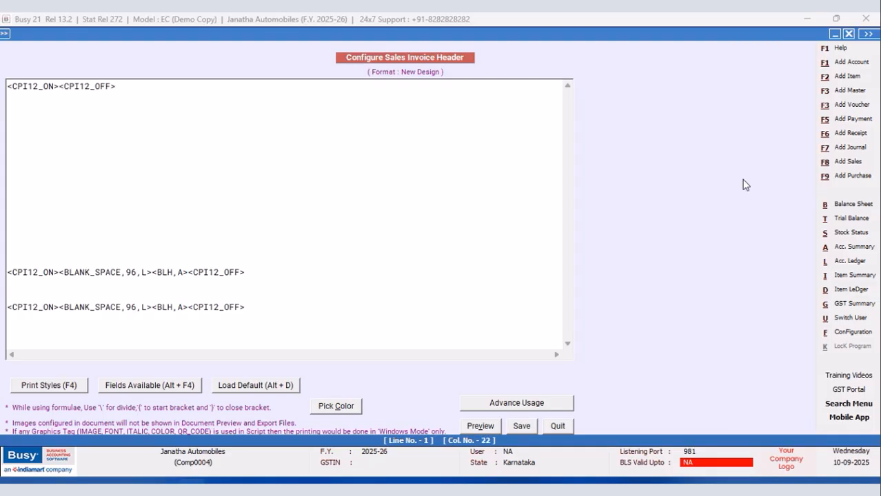
# Insert a BLANK_SPACE field between the CPI12 tags on line 1 and set its width to 48.
pyautogui.click(59, 87)
pyautogui.hotkey('alt', 'F4')
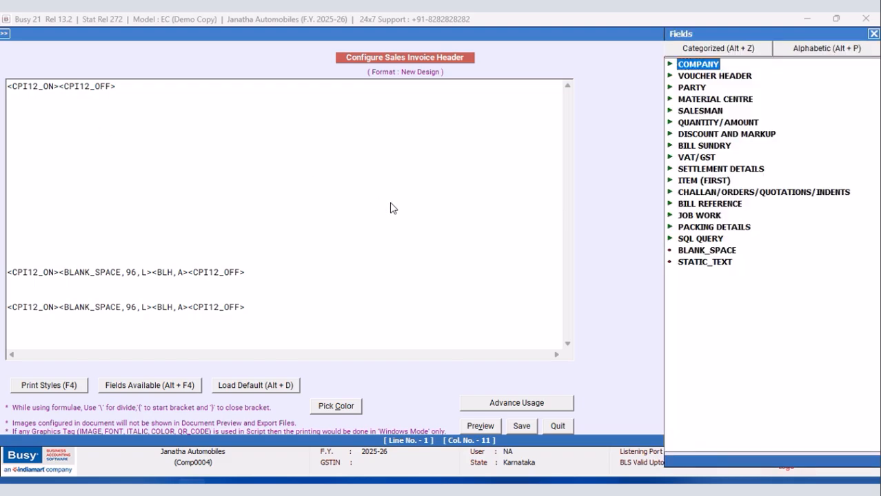
pyautogui.doubleClick(702, 253)
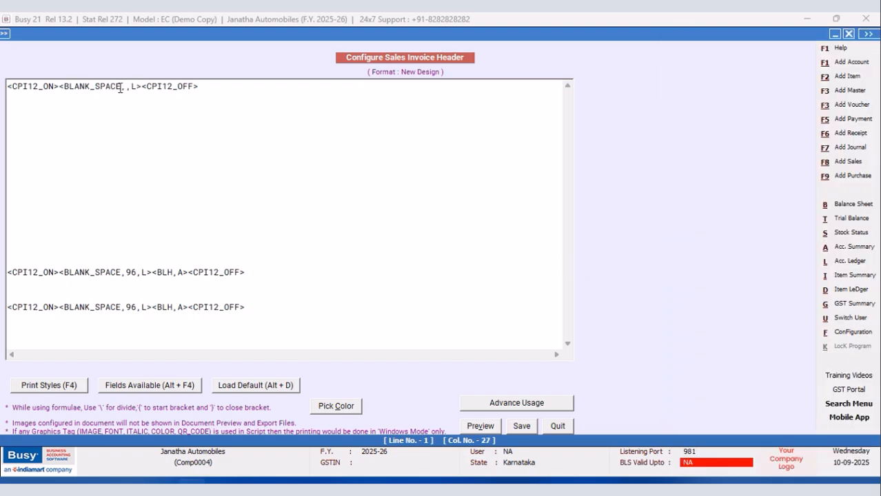
pyautogui.click(125, 87)
pyautogui.write('48')
# Add a <BLV,A> tag right after the 48-wide BLANK_SPACE field on line 1.
pyautogui.click(151, 88)
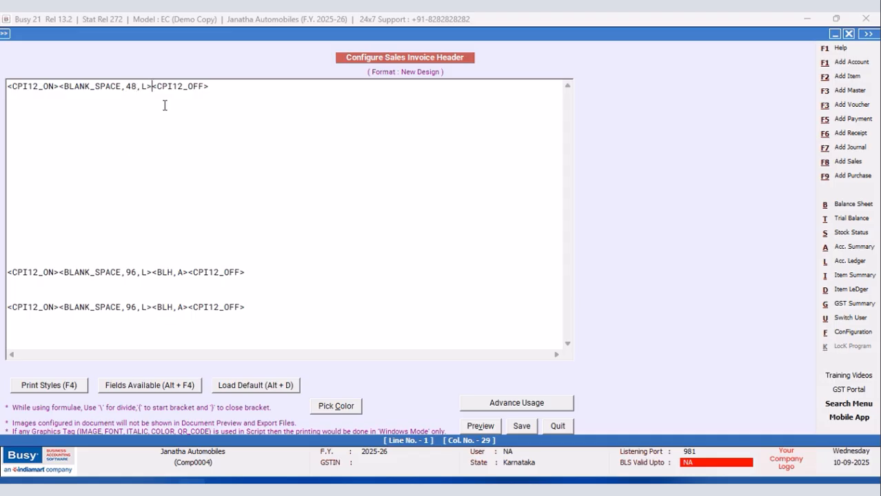
pyautogui.write('<')
pyautogui.write('BLV,A><')
# Insert the INVOICE_COPY_TYPE voucher header field after the BLV tag and set its alignment to R.
pyautogui.hotkey('alt', 'F4')
pyautogui.doubleClick(703, 81)
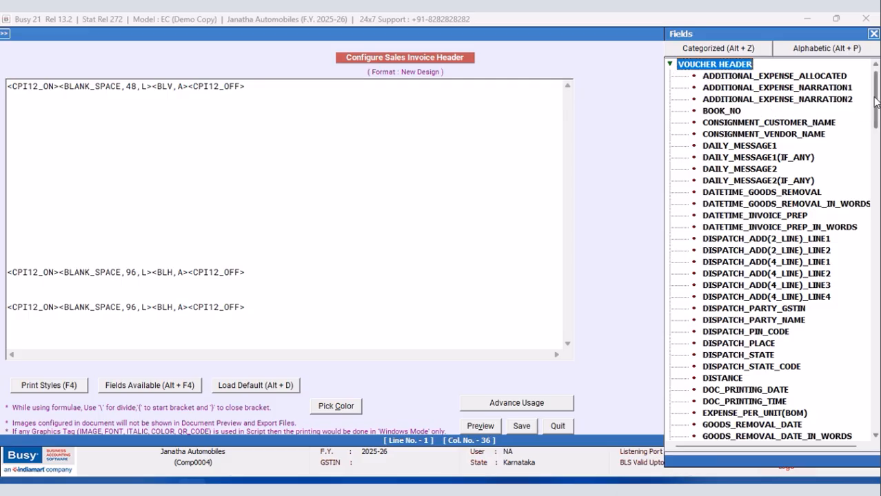
pyautogui.moveTo(751, 40); pyautogui.dragTo(593, 25)
pyautogui.moveTo(720, 82); pyautogui.dragTo(720, 139)
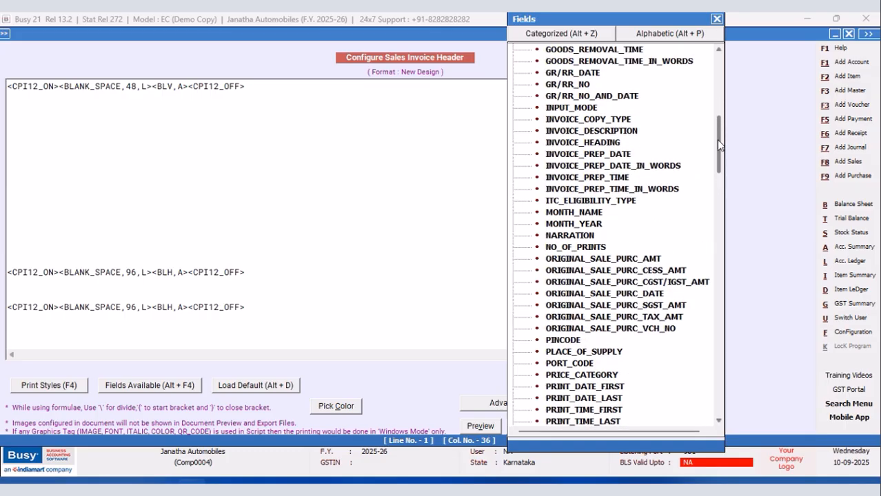
pyautogui.doubleClick(627, 121)
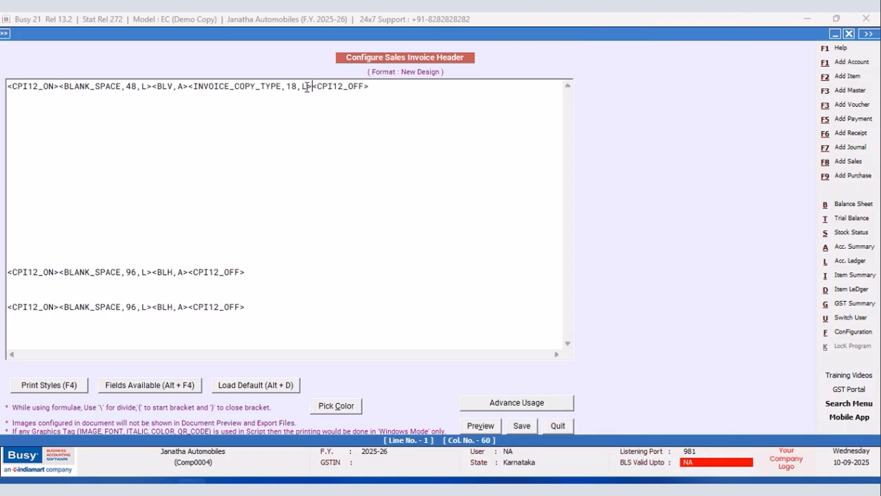
pyautogui.press('BackSpace')
pyautogui.write('R')
# Insert a BLANK_SPACE field of width 29 before INVOICE_COPY_TYPE on line 1 and save the header.
pyautogui.click(190, 85)
pyautogui.hotkey('alt', 'F4')
pyautogui.moveTo(719, 162); pyautogui.dragTo(712, 66)
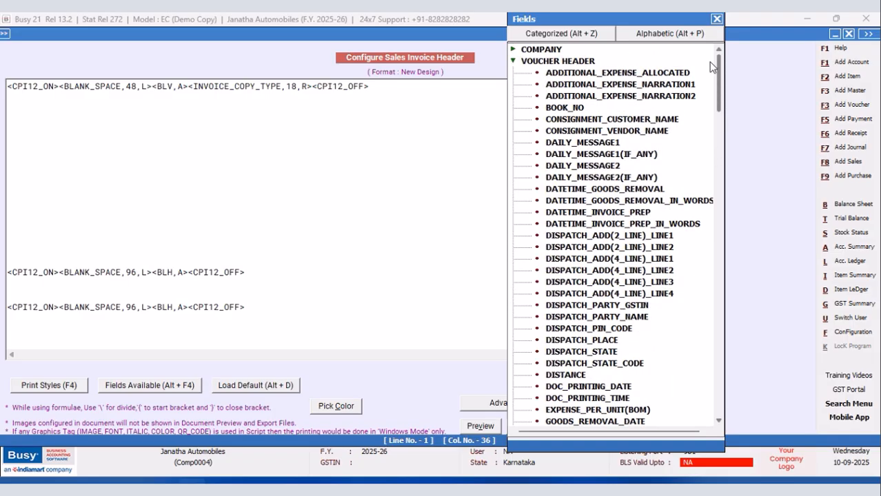
pyautogui.click(513, 61)
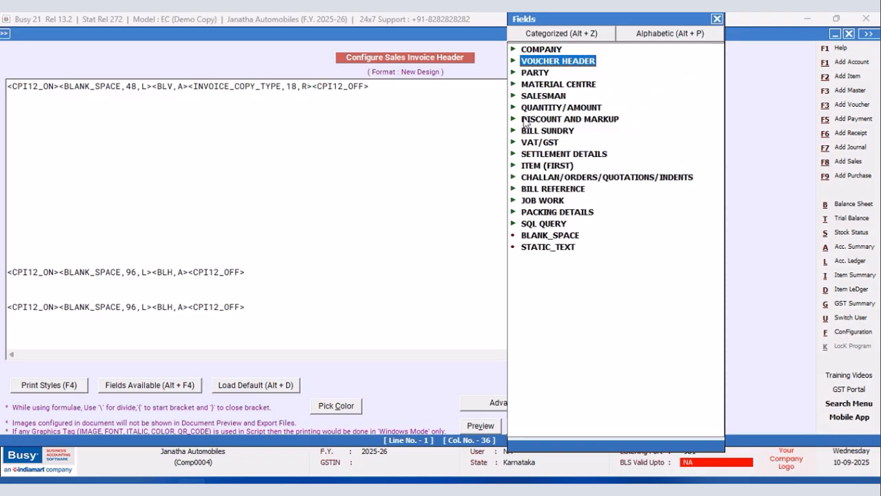
pyautogui.doubleClick(545, 236)
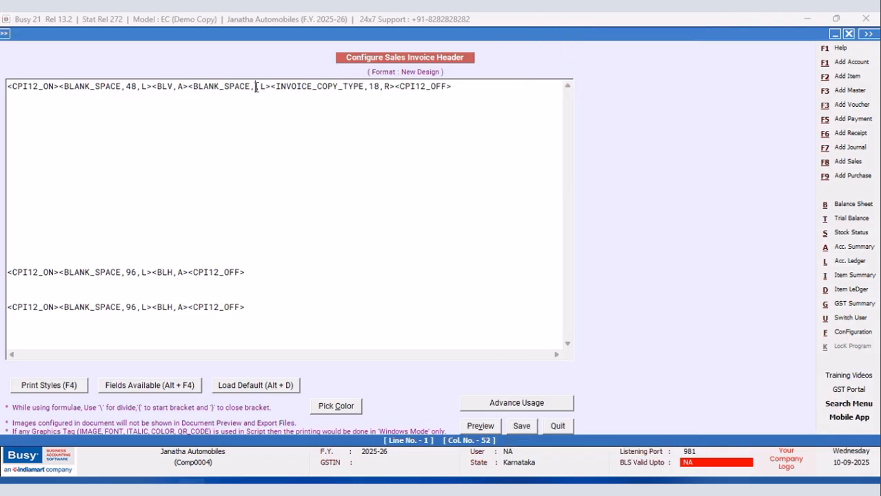
pyautogui.write('29')
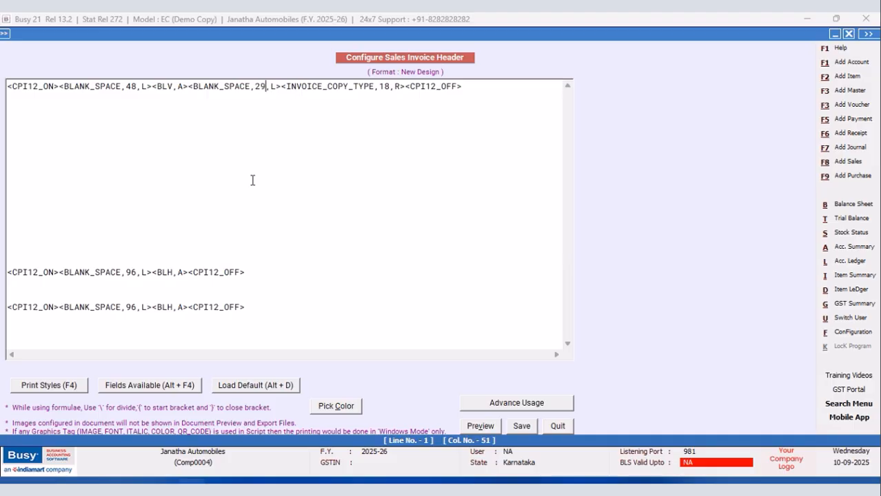
pyautogui.click(522, 427)
# Leave the document configuration and open the Main series sales voucher dated 20-09-2025 for modification.
pyautogui.click(348, 289)
pyautogui.click(111, 200)
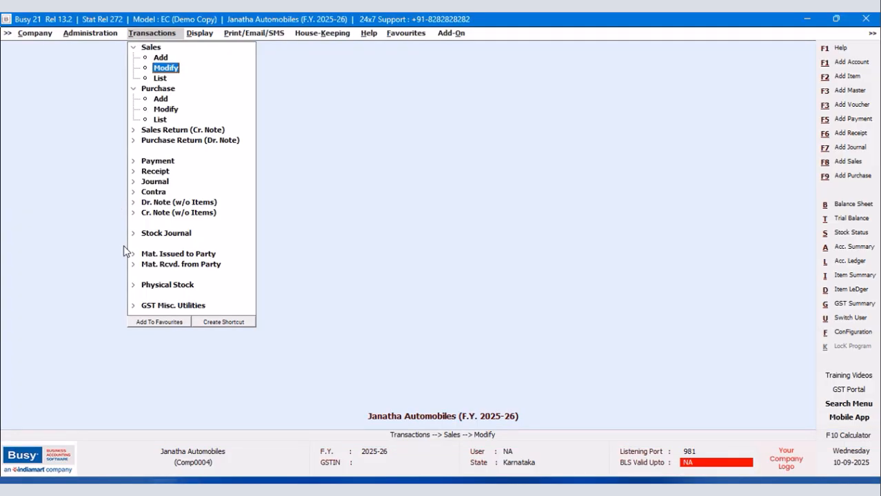
pyautogui.click(166, 67)
pyautogui.press('Return')
pyautogui.click(118, 148)
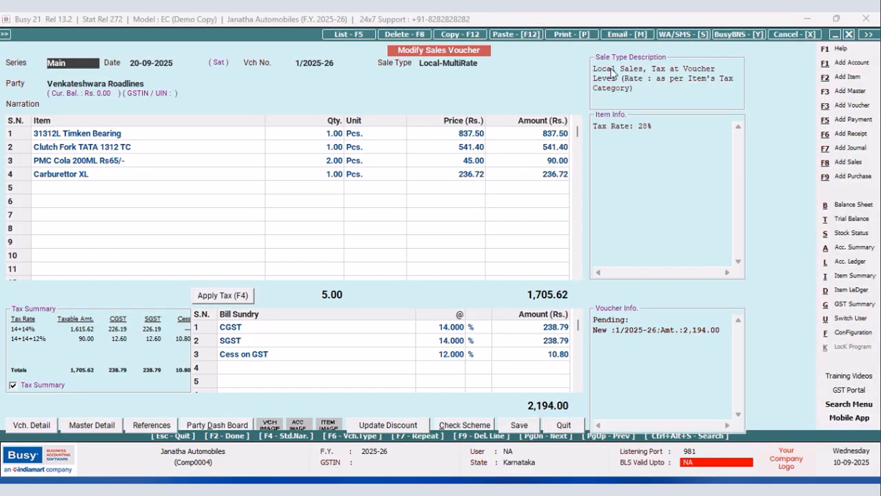
# Preview the voucher's printed invoice in the New Design format, check the page layout, and close the preview.
pyautogui.click(574, 34)
pyautogui.click(422, 260)
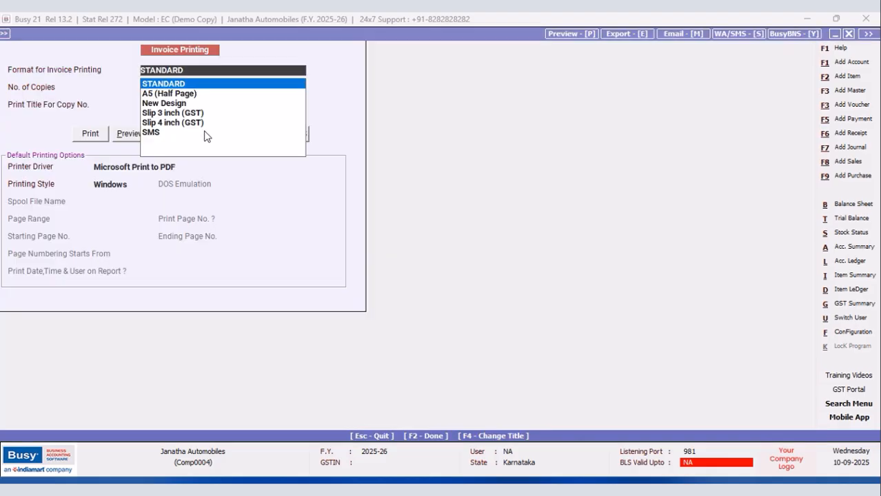
pyautogui.click(131, 133)
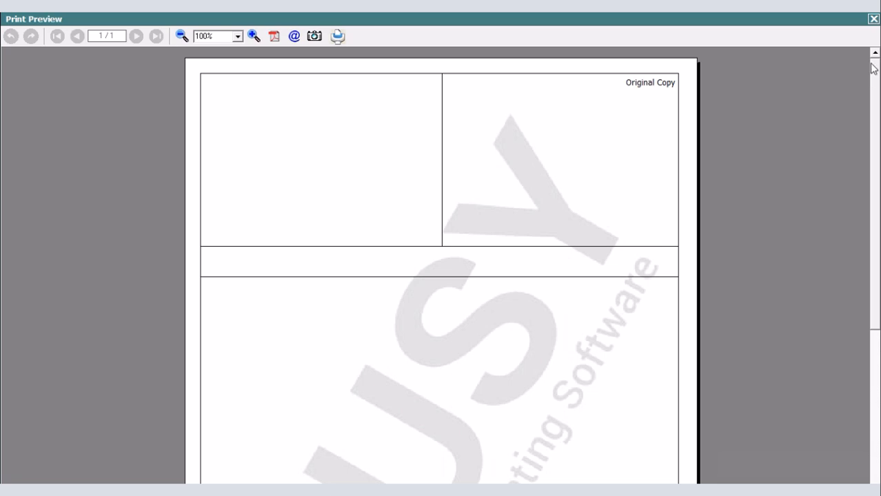
pyautogui.moveTo(874, 64)
pyautogui.mouseDown()
pyautogui.moveTo(874, 190)
pyautogui.moveTo(862, 60)
pyautogui.mouseUp()
pyautogui.click(874, 19)
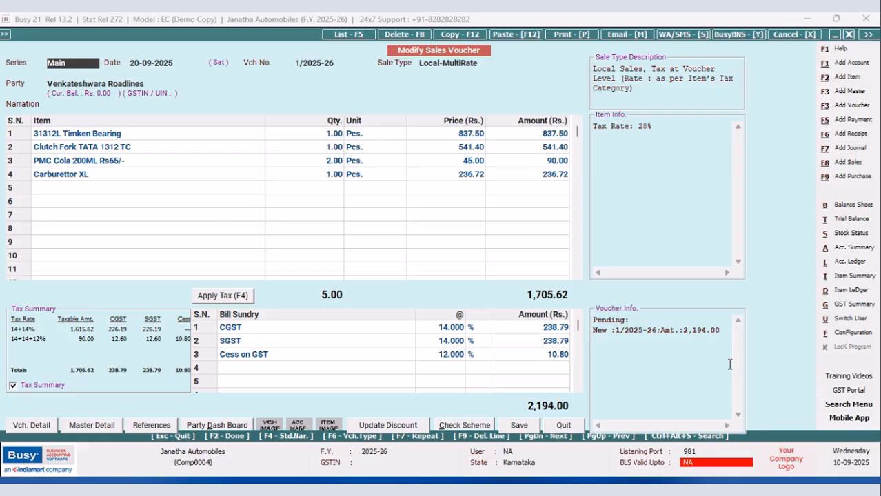
# Open the body configuration of the New Design sales invoice format in the advanced document configuration.
pyautogui.click(852, 333)
pyautogui.click(142, 129)
pyautogui.click(72, 200)
pyautogui.click(21, 89)
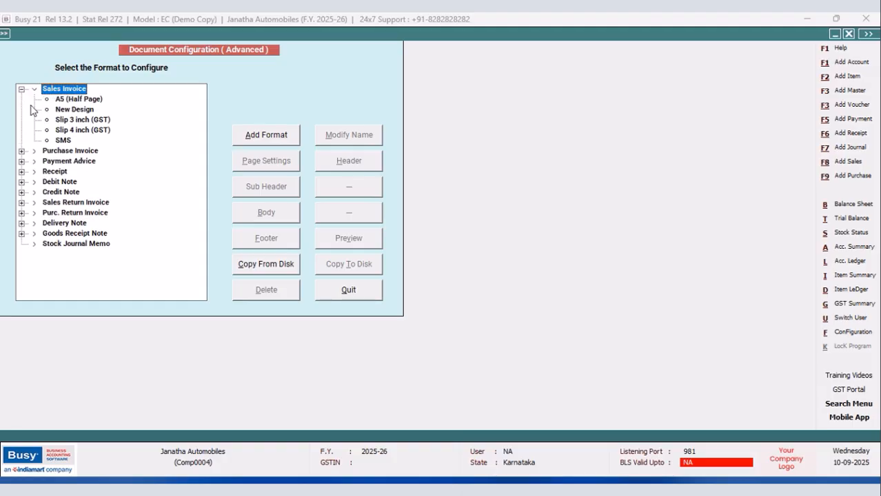
pyautogui.click(62, 109)
pyautogui.click(263, 217)
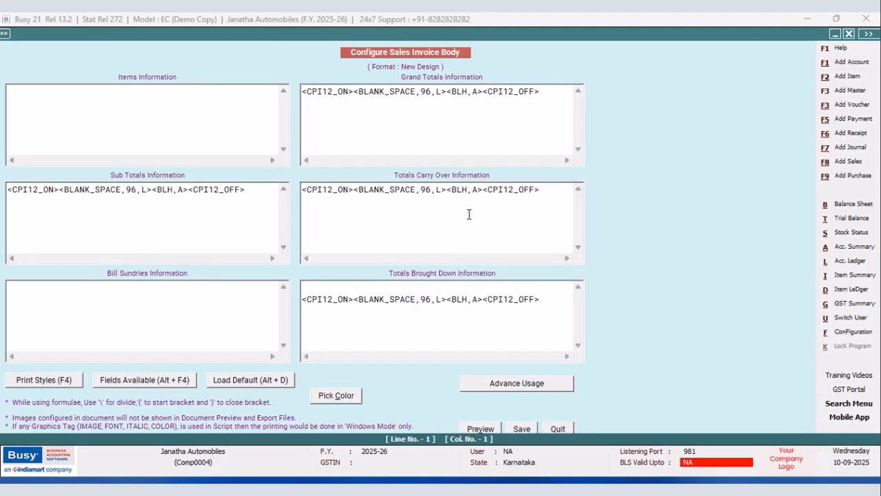
# Add a second line containing the CPI12_ON and CPI12_OFF print styles to the Grand Totals Information section.
pyautogui.click(545, 92)
pyautogui.press('Return')
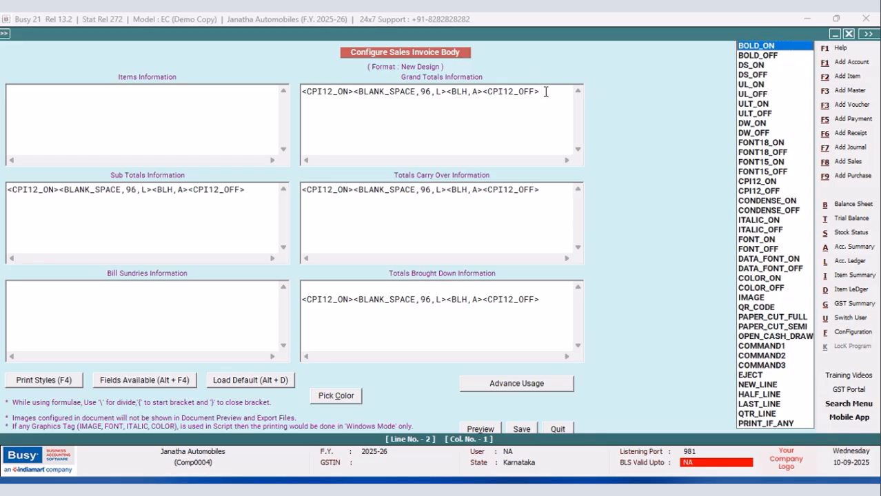
pyautogui.press('Down')
pyautogui.press('Down')
pyautogui.press('Down')
pyautogui.press('Down')
pyautogui.press('Down')
pyautogui.press('Down')
pyautogui.press('Down')
pyautogui.press('Down')
pyautogui.press('Down')
pyautogui.press('Down')
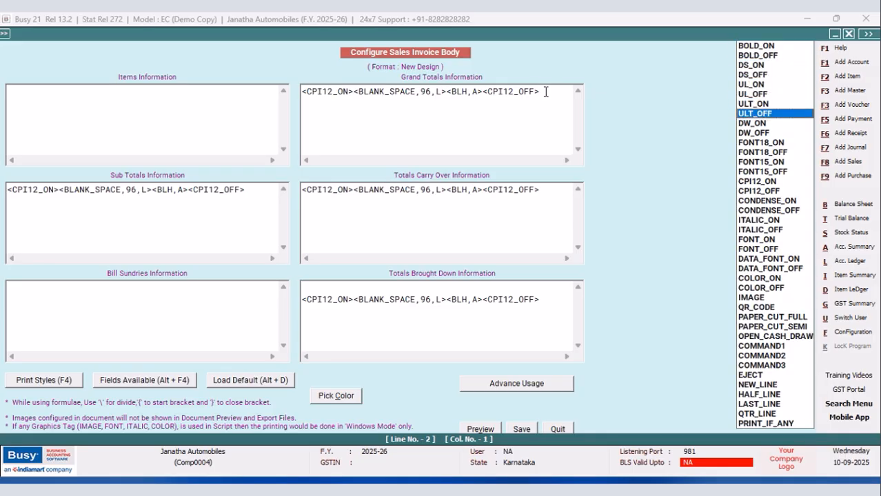
pyautogui.press('Down')
pyautogui.press('Down')
pyautogui.press('Down')
pyautogui.press('Down')
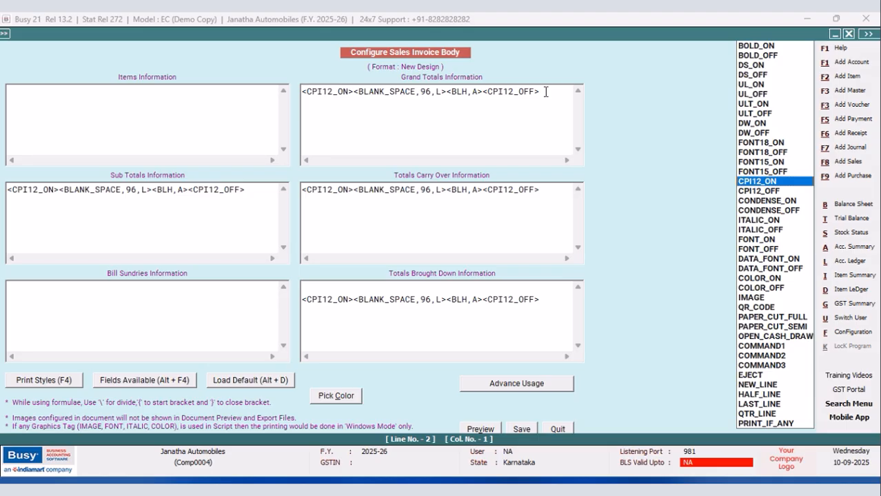
pyautogui.press('Return')
pyautogui.press('Down')
pyautogui.press('Return')
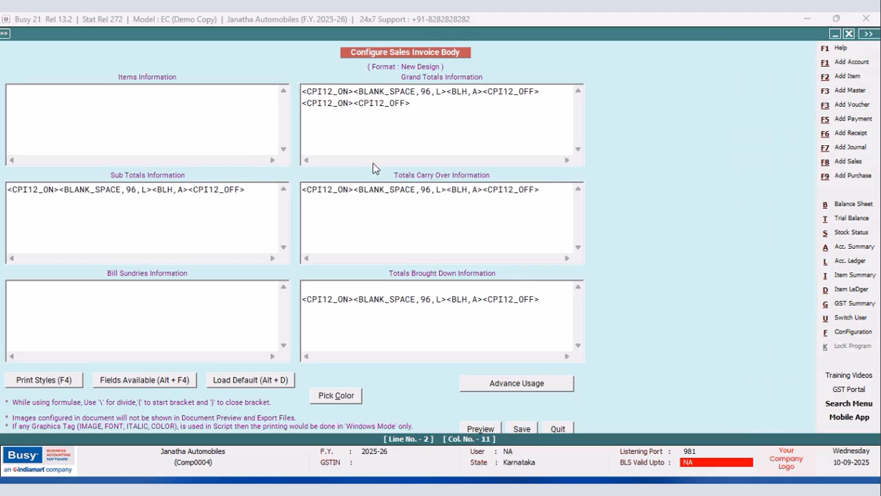
# Insert the AMOUNT_GRAND_TOTAL field at width 12.2, preceded by <BLV,A>, between the print styles on the second Grand Totals line.
pyautogui.hotkey('alt', 'F4')
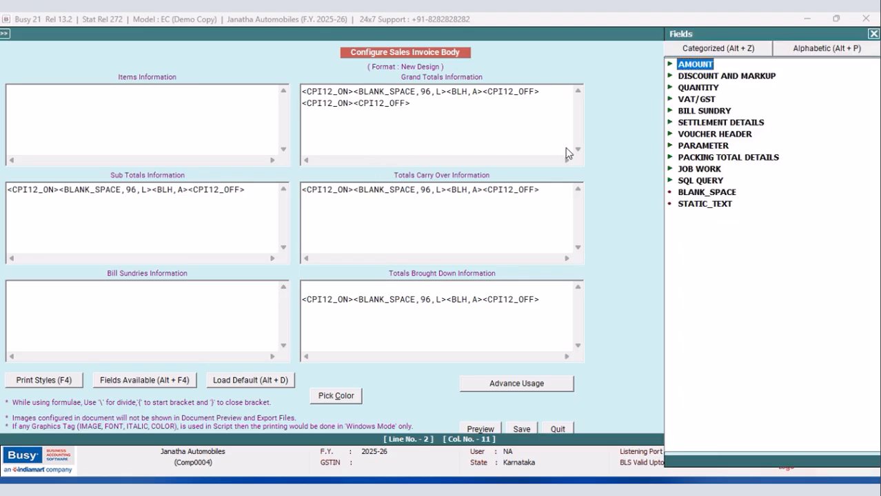
pyautogui.doubleClick(702, 67)
pyautogui.doubleClick(740, 80)
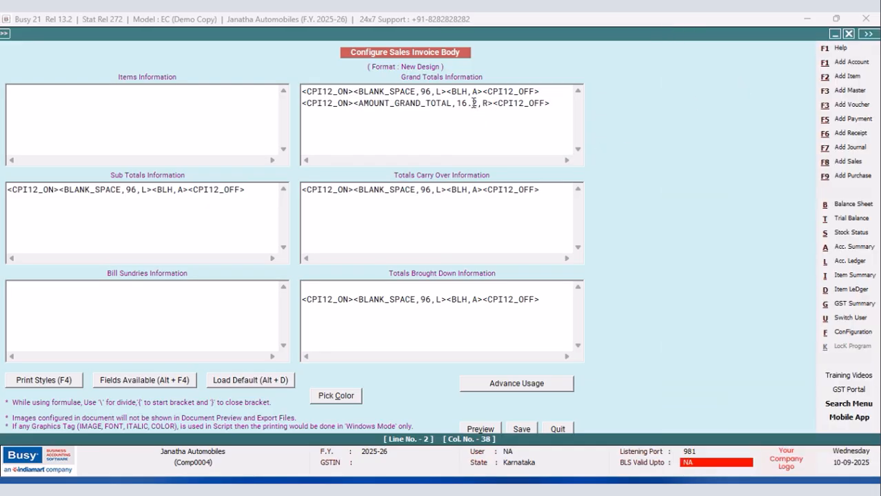
pyautogui.press('BackSpace')
pyautogui.write('2_ON>')
pyautogui.write('<BLV')
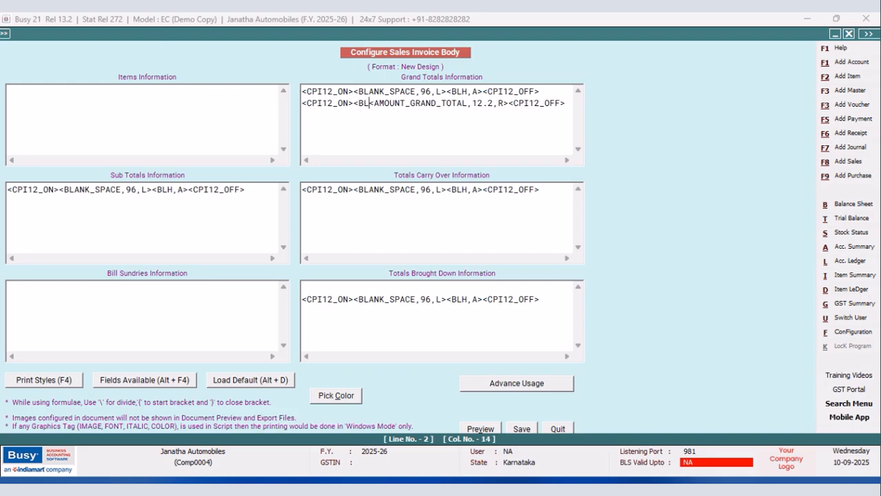
pyautogui.write(',A')
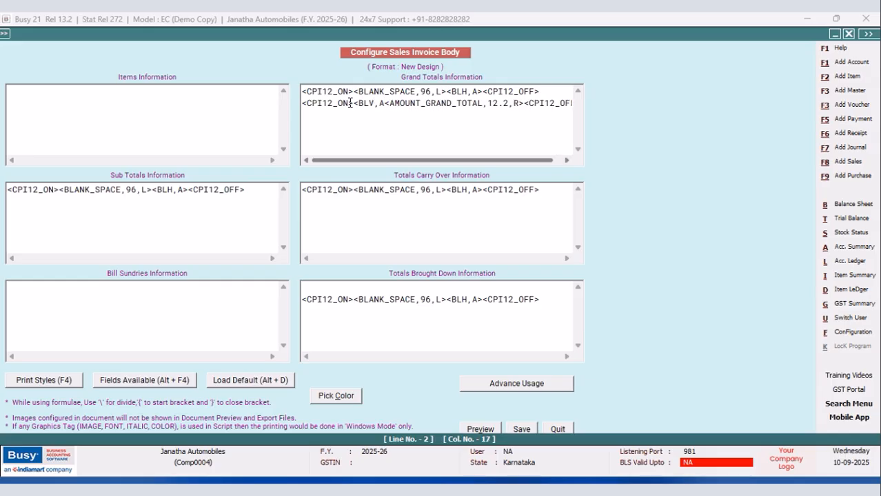
pyautogui.write('>')
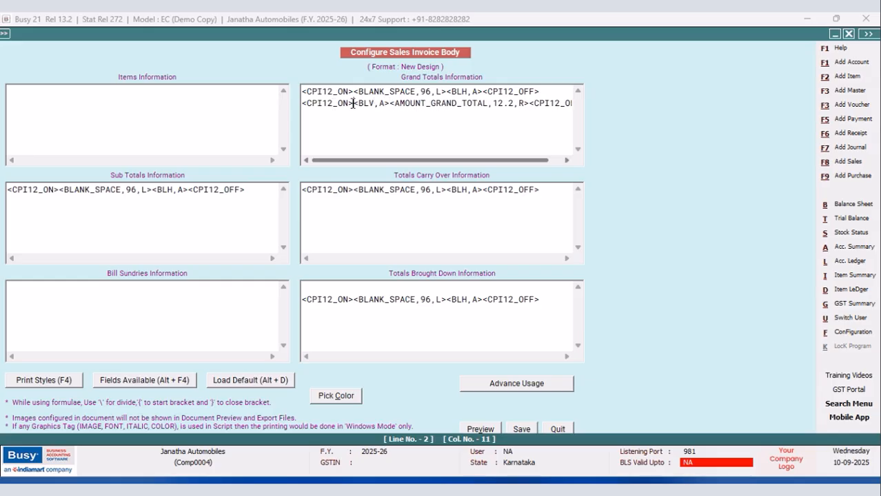
# Insert a BLANK_SPACE field of width 83 before <BLV,A> on the second Grand Totals line.
pyautogui.hotkey('alt', 'F4')
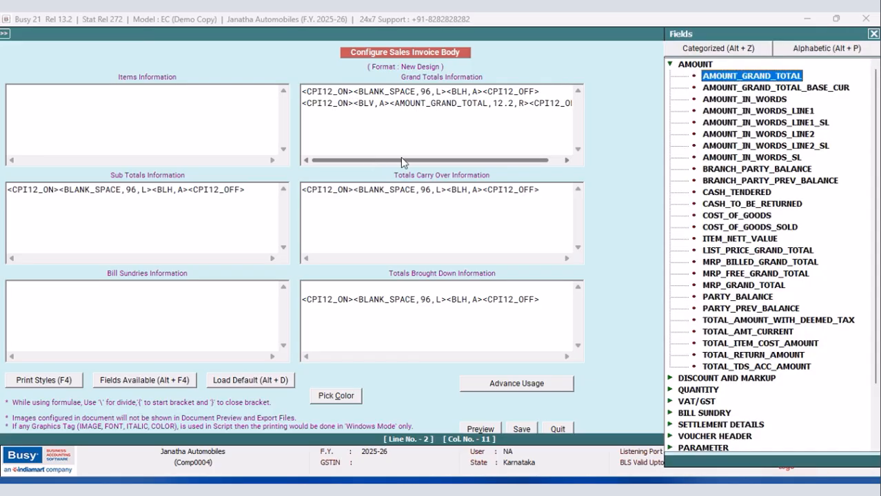
pyautogui.click(669, 64)
pyautogui.doubleClick(698, 193)
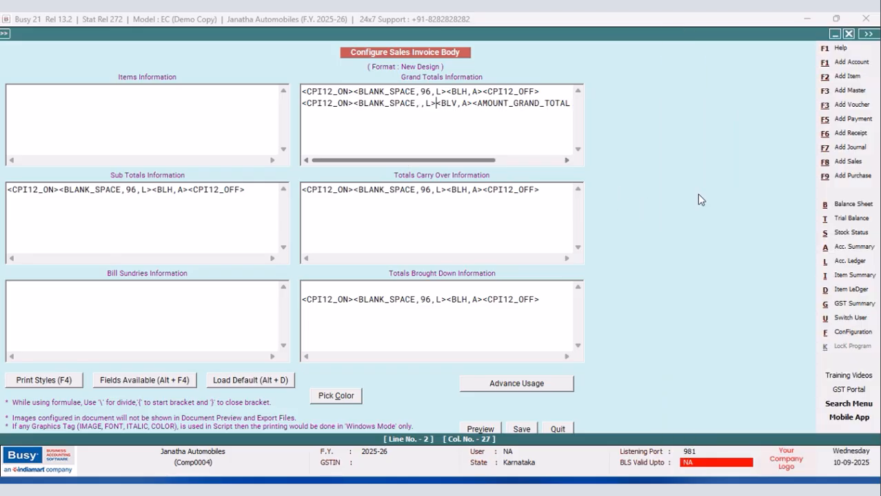
pyautogui.click(419, 105)
pyautogui.write('83')
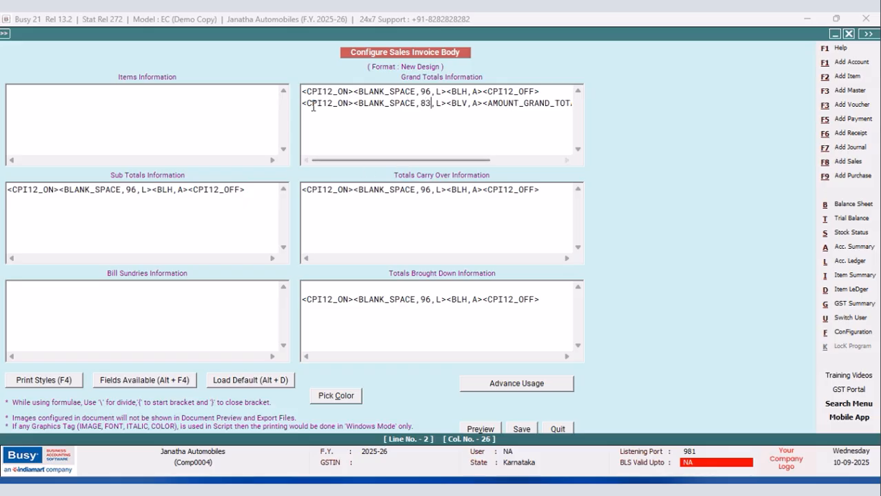
# Duplicate the second Grand Totals line as a third line below it.
pyautogui.moveTo(304, 103); pyautogui.dragTo(590, 111)
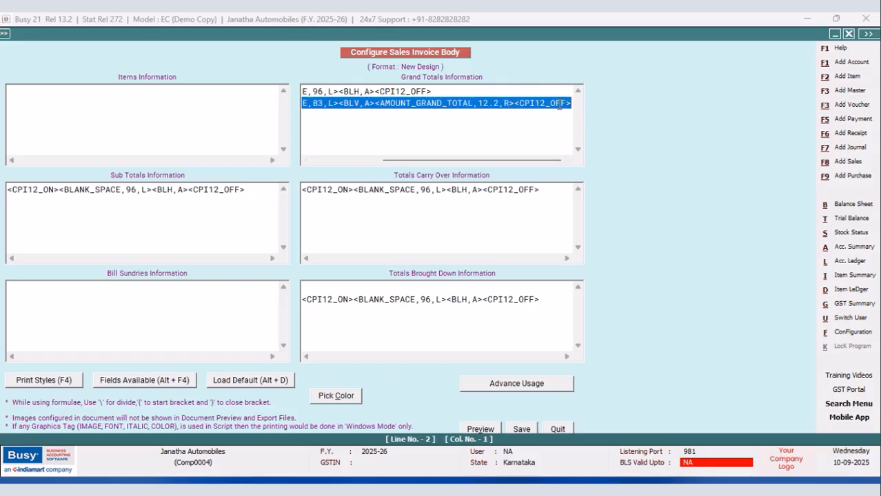
pyautogui.rightClick(559, 107)
pyautogui.click(582, 146)
pyautogui.click(572, 103)
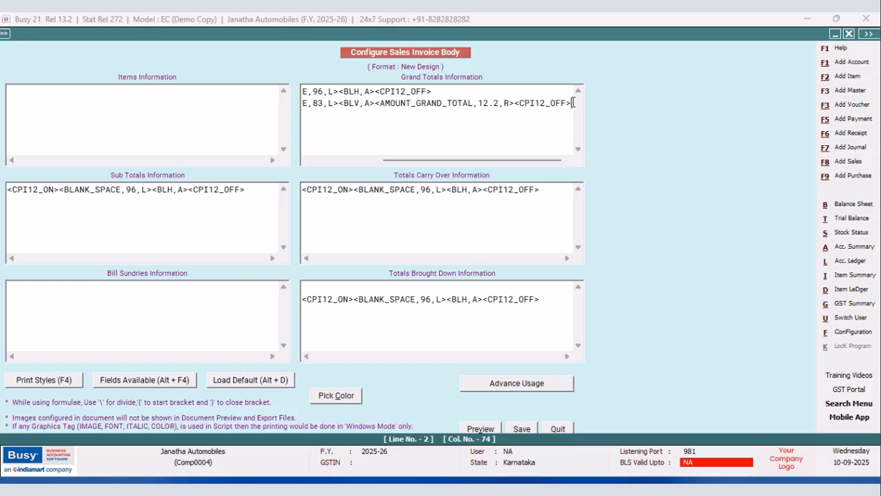
pyautogui.press('Return')
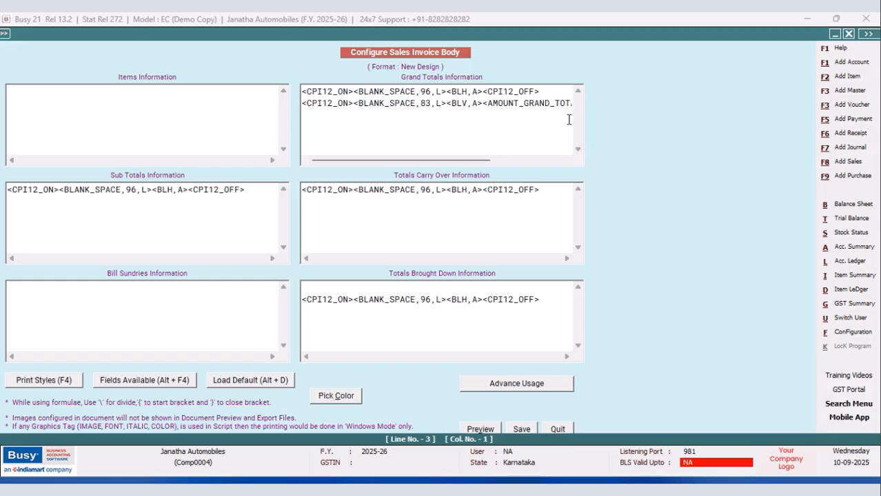
pyautogui.hotkey('ctrl', 'v')
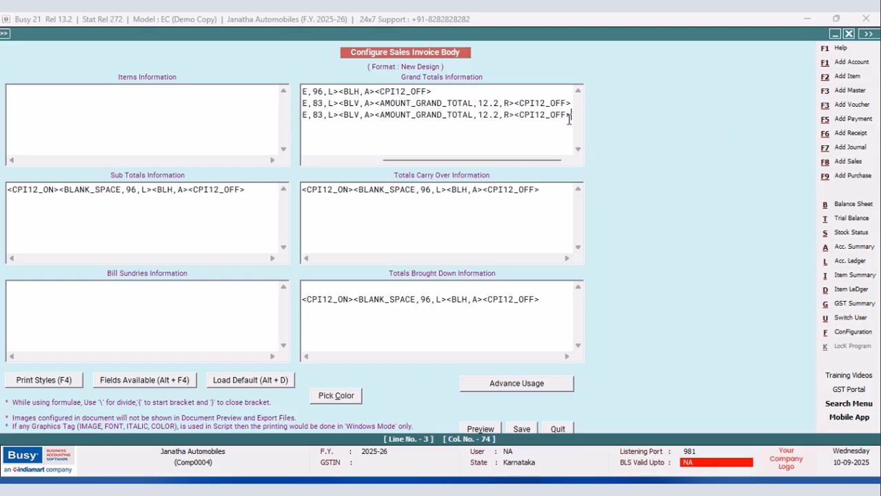
# On the third Grand Totals line, change the line tag to <BLH,R> and delete the AMOUNT_GRAND_TOTAL field.
pyautogui.click(360, 114)
pyautogui.press('BackSpace')
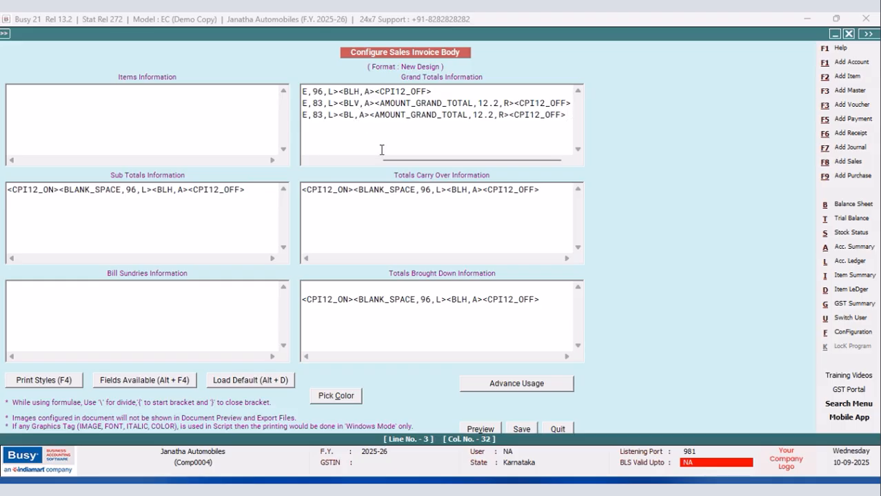
pyautogui.write('H')
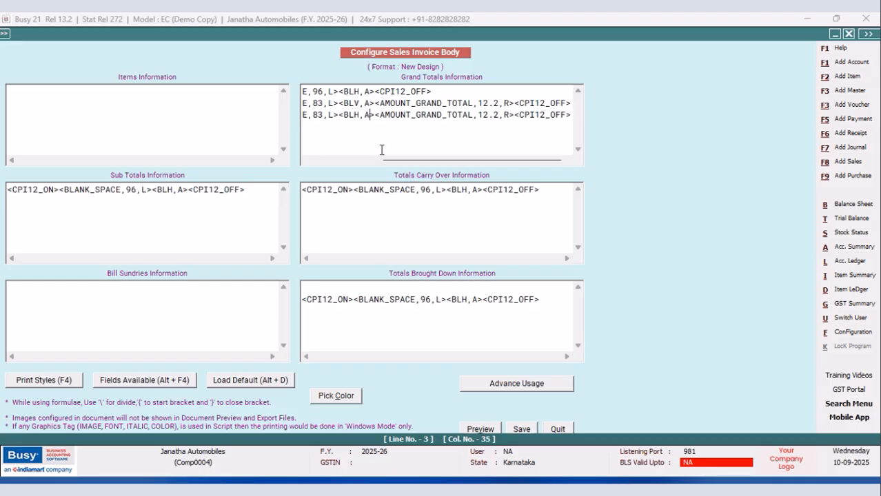
pyautogui.press('BackSpace')
pyautogui.write('R')
pyautogui.moveTo(517, 117); pyautogui.dragTo(376, 117)
pyautogui.press('Delete')
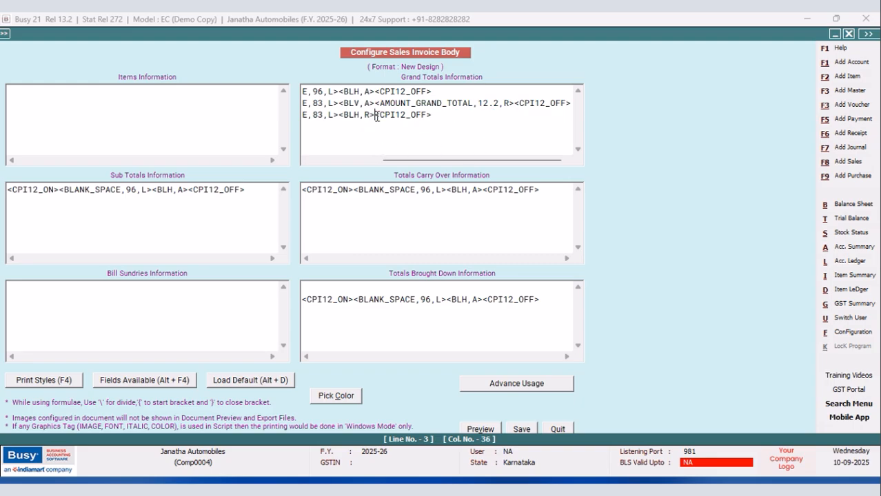
# Save the sales invoice body configuration and return to the sales voucher.
pyautogui.click(521, 428)
pyautogui.click(348, 289)
pyautogui.press('Escape')
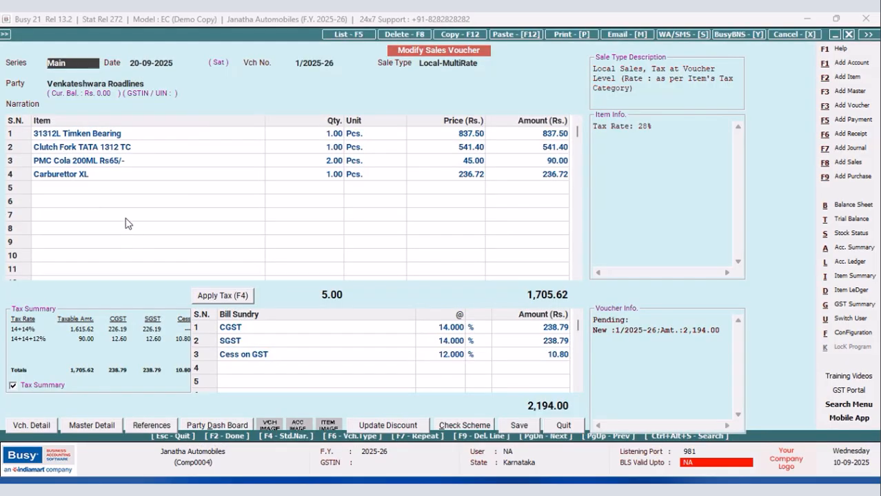
# Preview the voucher's printed invoice in the New Design format, inspect the grand total area, and close the preview.
pyautogui.click(561, 34)
pyautogui.click(384, 257)
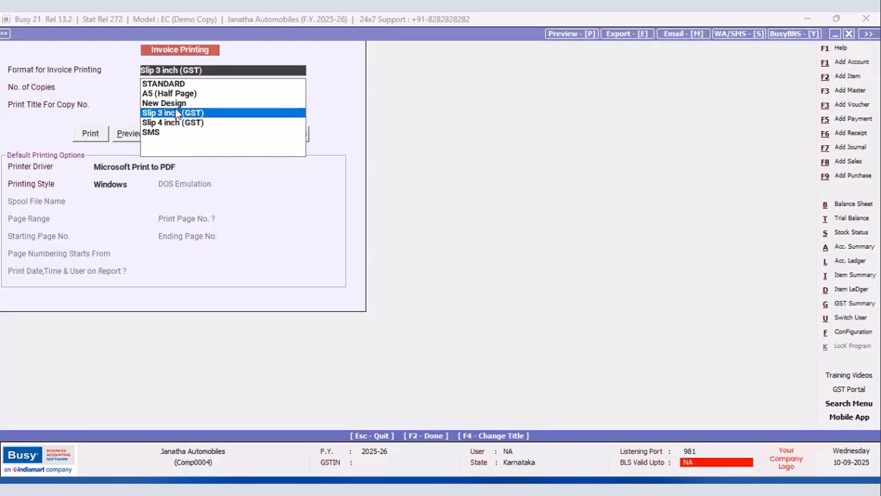
pyautogui.click(176, 103)
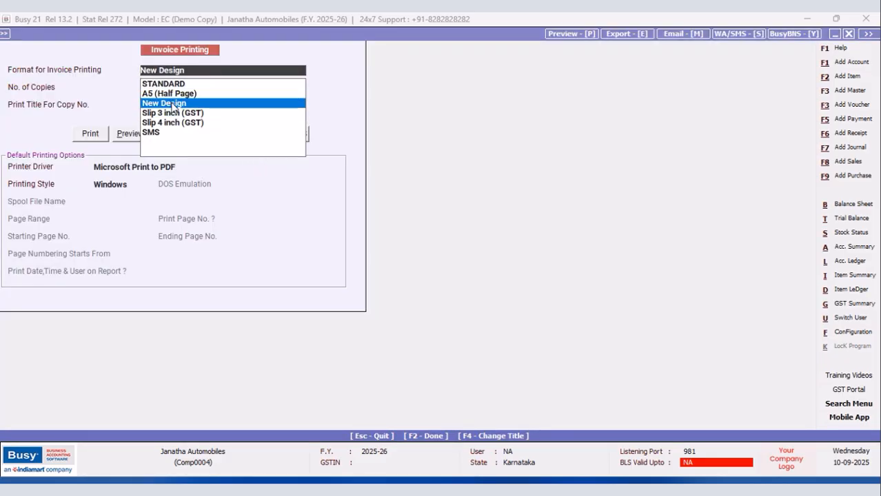
pyautogui.click(126, 135)
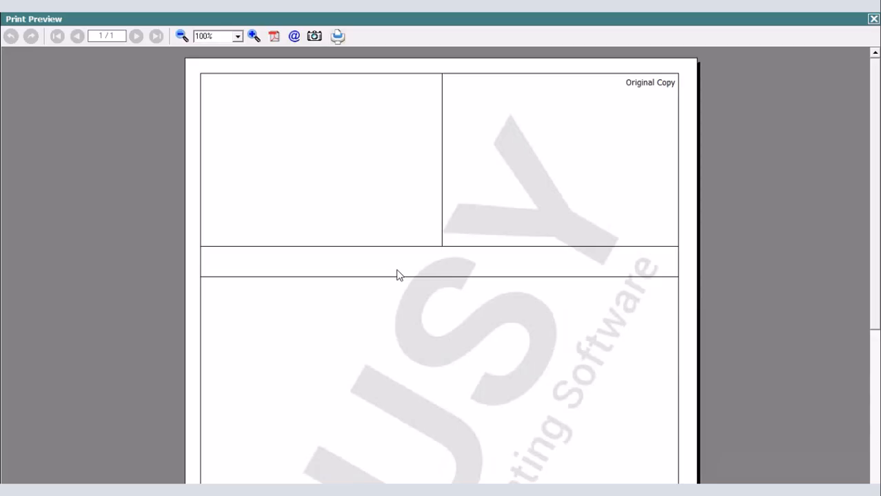
pyautogui.moveTo(874, 102); pyautogui.dragTo(833, 33)
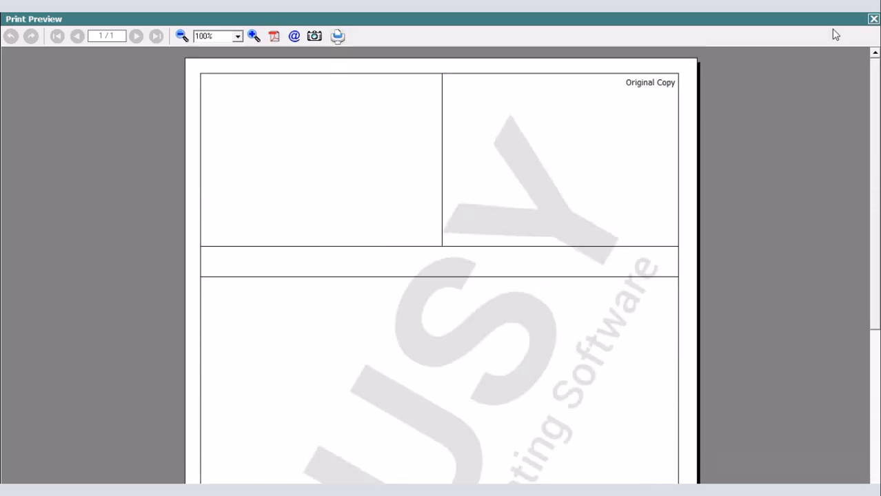
pyautogui.click(873, 19)
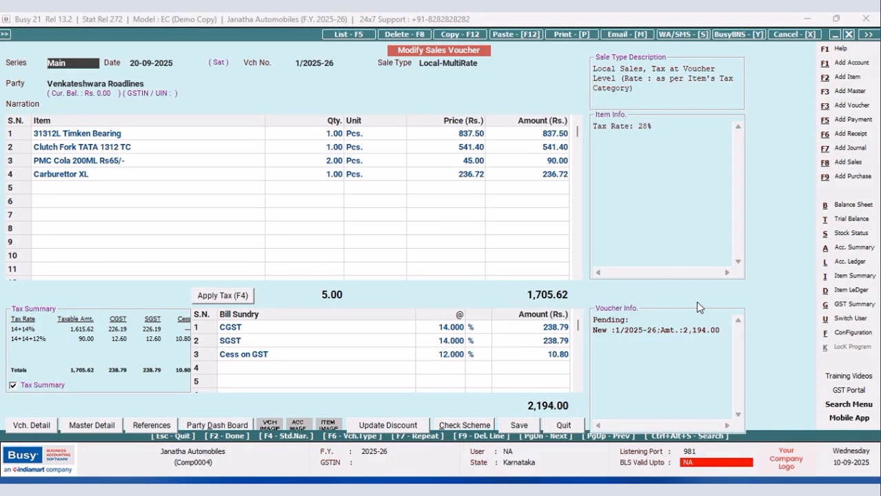
# Open the body configuration of the New Design sales invoice format in the advanced invoice/document printing settings.
pyautogui.click(841, 332)
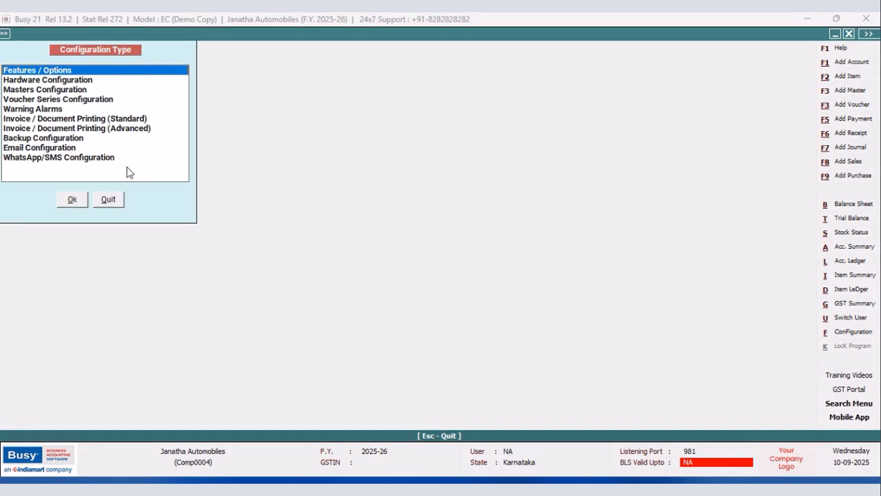
pyautogui.click(125, 129)
pyautogui.click(71, 200)
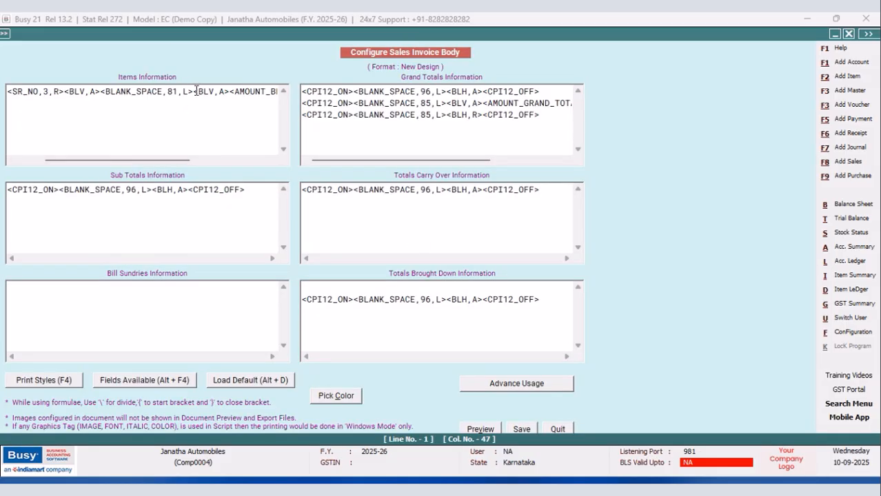
# Insert a SQL_QUERY_TEXT field after the BLANK_SPACE,81 field in Items Information and look up the saved SQL query's name.
pyautogui.hotkey('alt', 'F4')
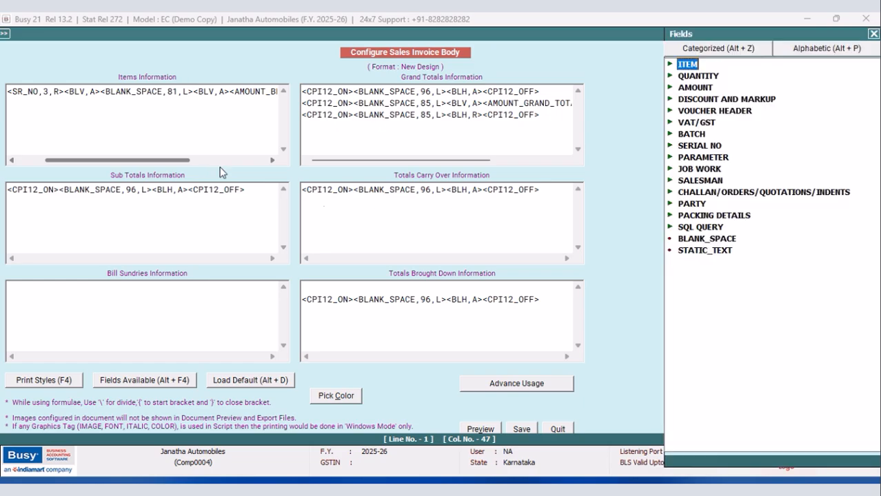
pyautogui.doubleClick(687, 227)
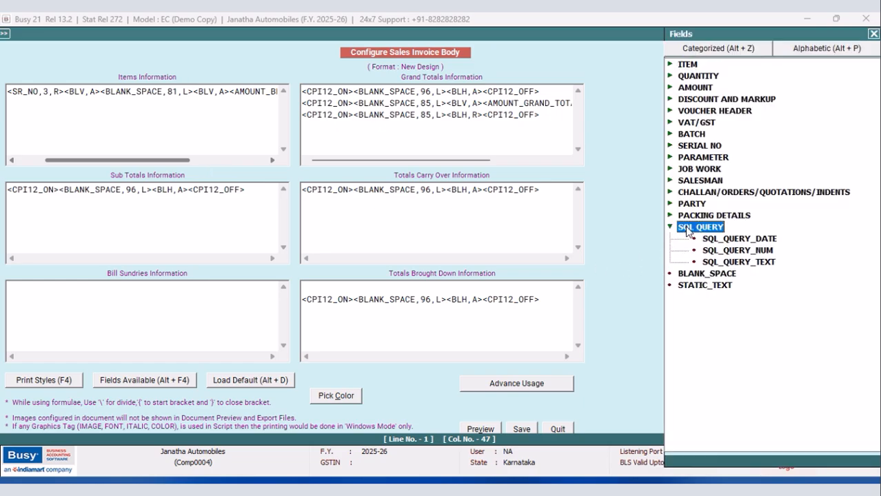
pyautogui.doubleClick(753, 263)
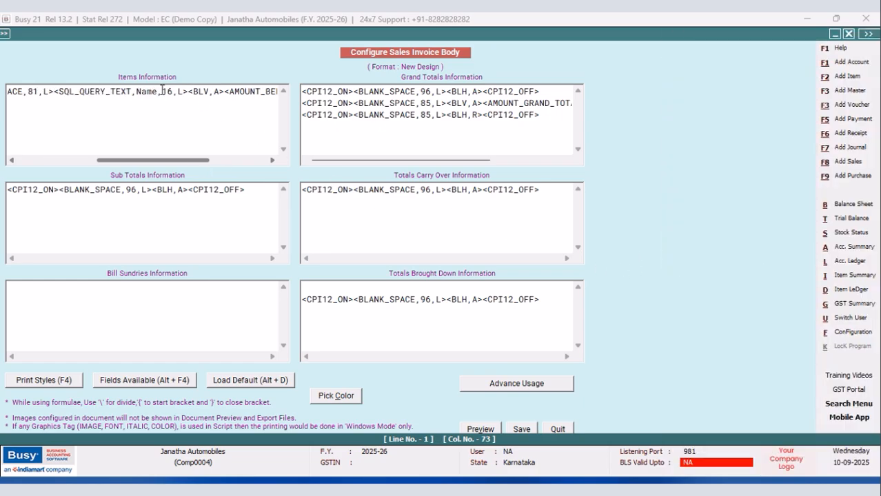
pyautogui.hotkey('alt', 'q')
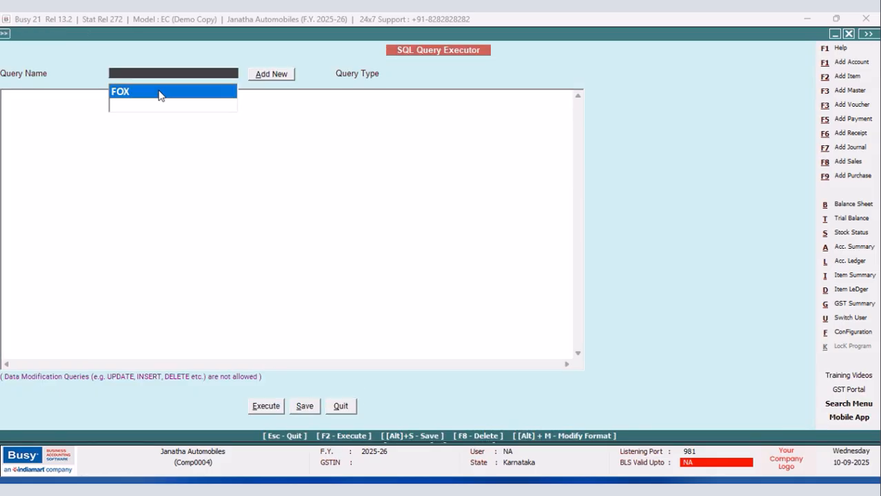
pyautogui.click(340, 407)
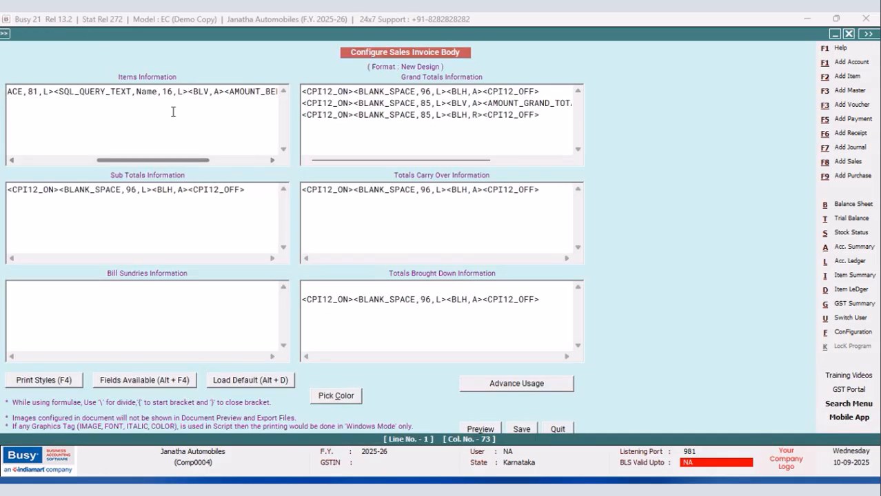
# Set the SQL_QUERY_TEXT field's query name to FOX and its width to 10.
pyautogui.click(158, 91)
pyautogui.press('BackSpace')
pyautogui.press('BackSpace')
pyautogui.press('BackSpace')
pyautogui.press('BackSpace')
pyautogui.write('FOX')
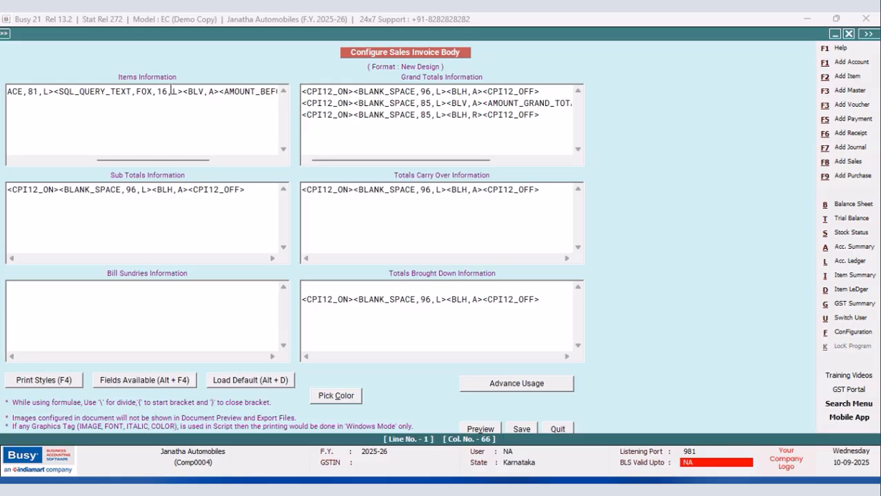
pyautogui.press('BackSpace')
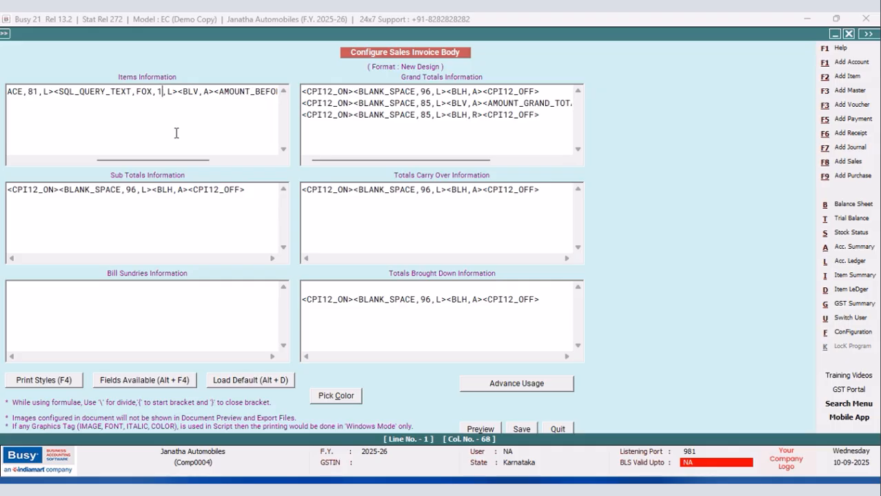
pyautogui.write('0')
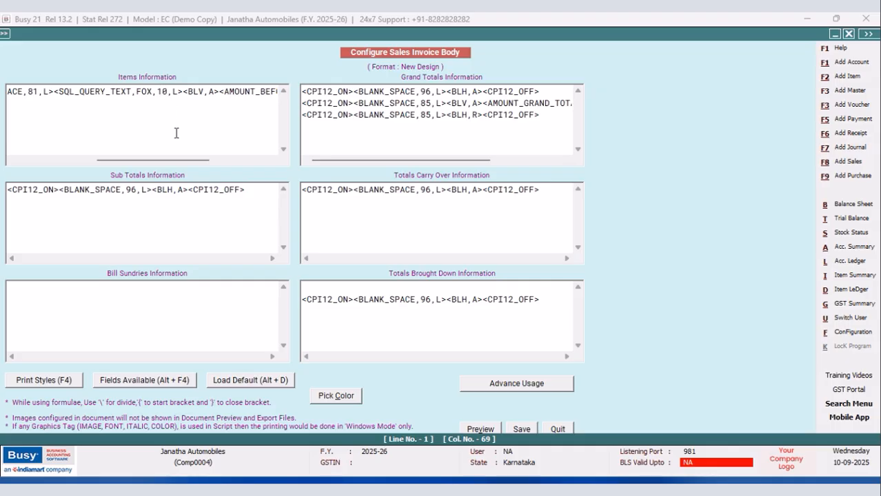
# Copy the <BLV,A> tag and paste it between the BLANK_SPACE and SQL_QUERY_TEXT fields in Items Information.
pyautogui.moveTo(220, 92); pyautogui.dragTo(185, 94)
pyautogui.rightClick(185, 94)
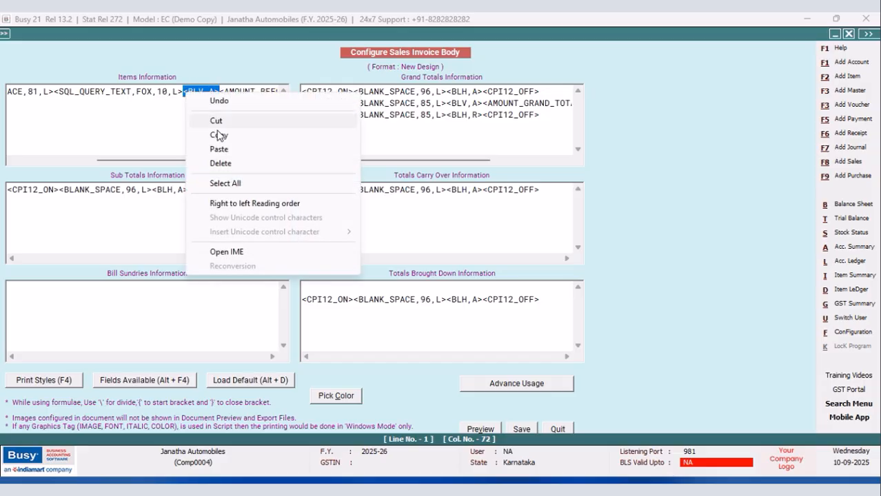
pyautogui.click(219, 137)
pyautogui.click(54, 92)
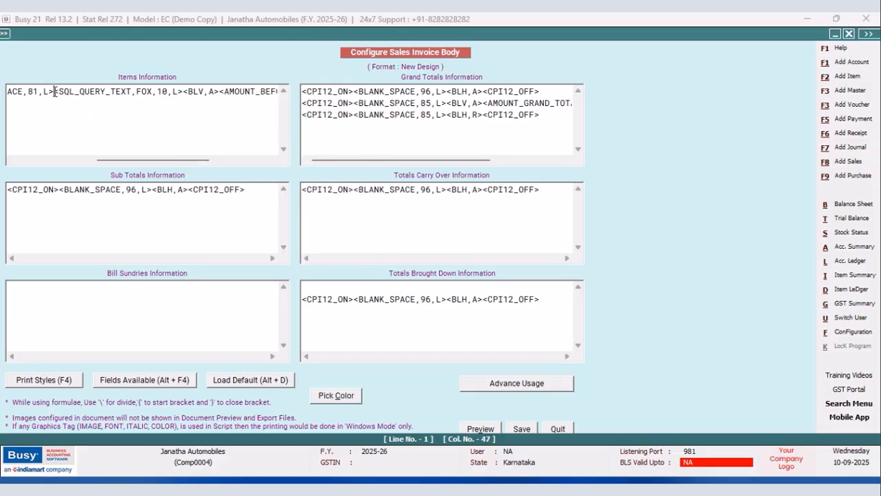
pyautogui.rightClick(54, 92)
pyautogui.click(48, 130)
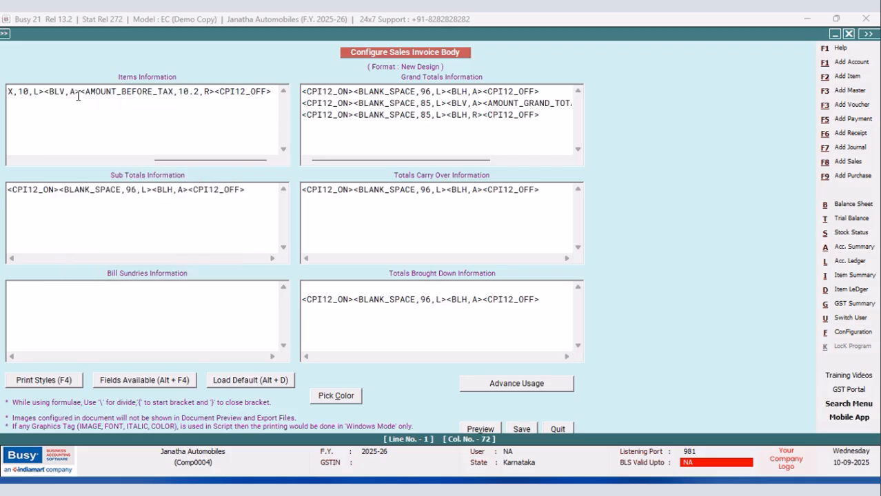
pyautogui.moveTo(166, 161); pyautogui.dragTo(102, 164)
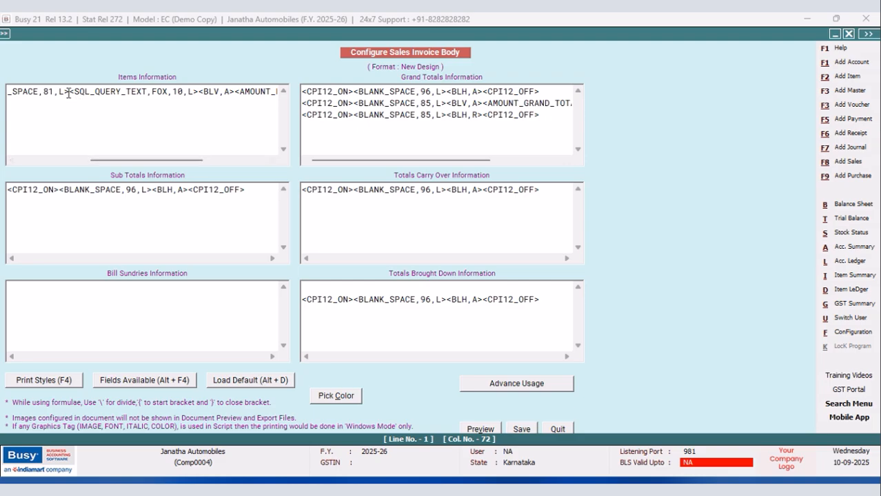
pyautogui.rightClick(68, 92)
pyautogui.click(96, 148)
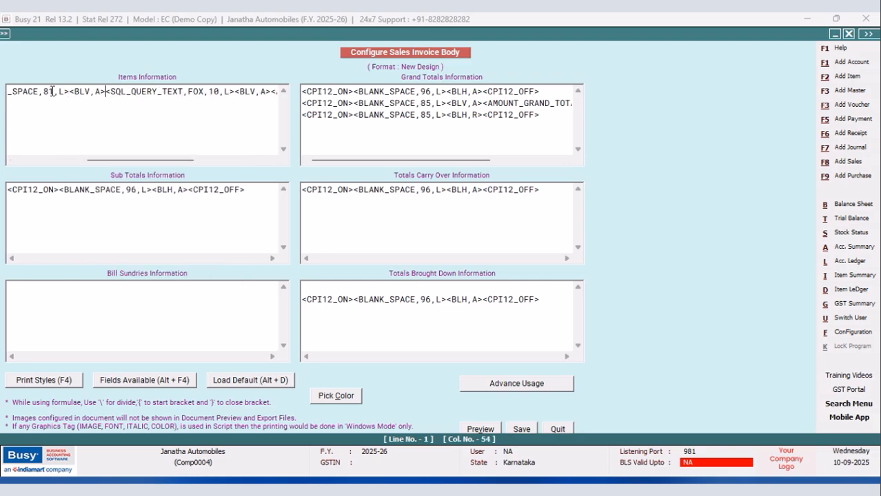
# Set the BLANK_SPACE width before the SQL_QUERY_TEXT field in Items Information to 70, save the body configuration and leave document configuration.
pyautogui.press('BackSpace')
pyautogui.press('BackSpace')
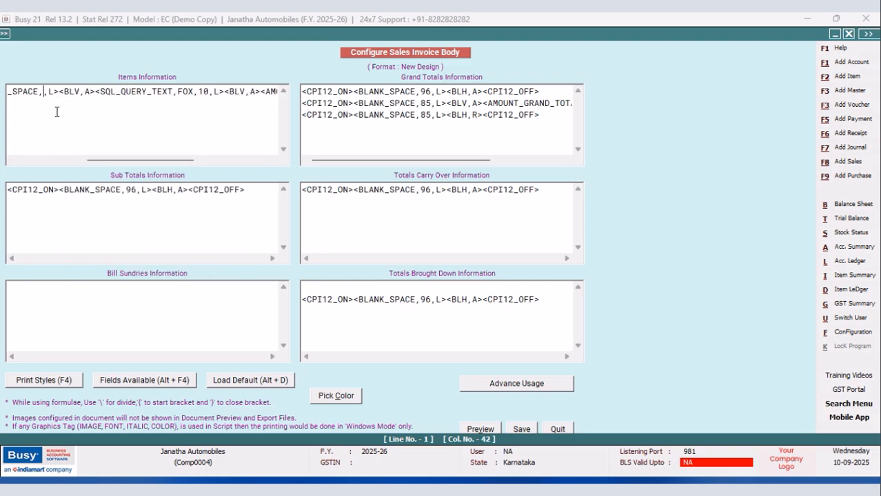
pyautogui.write('70')
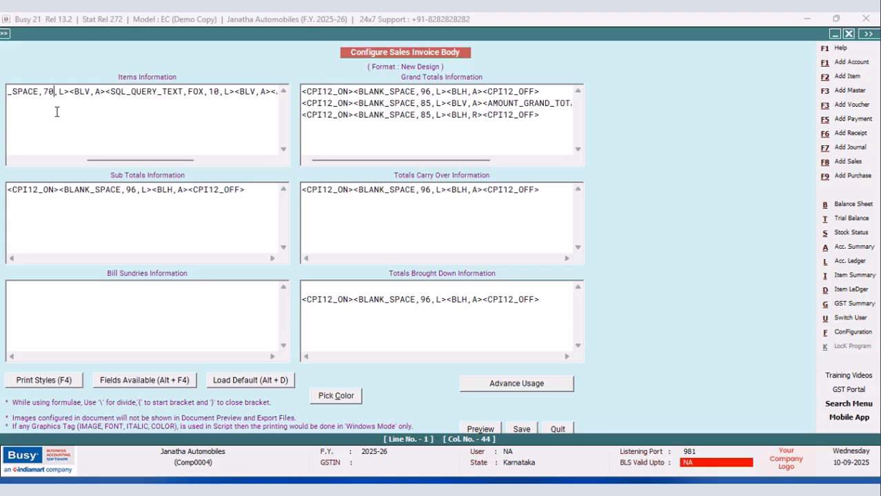
pyautogui.click(517, 430)
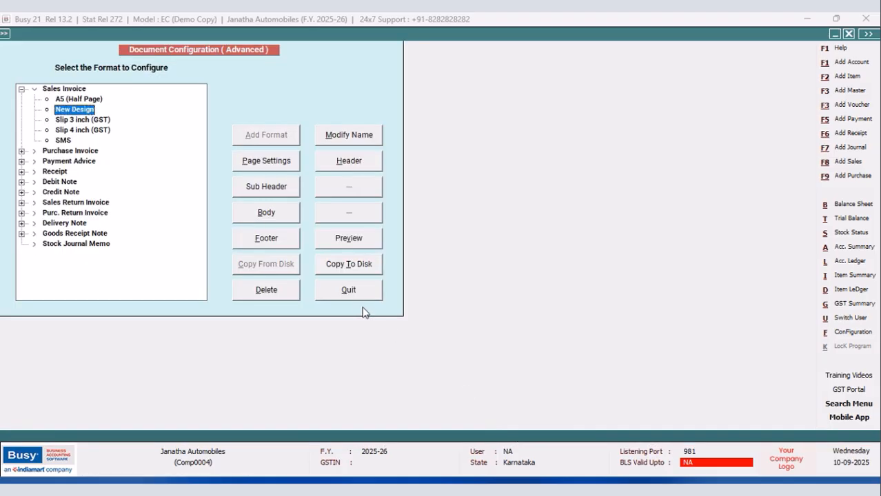
pyautogui.click(355, 291)
# Preview the sales voucher as a Sales Invoice in the New Design format to check the item tax-rate column.
pyautogui.click(110, 202)
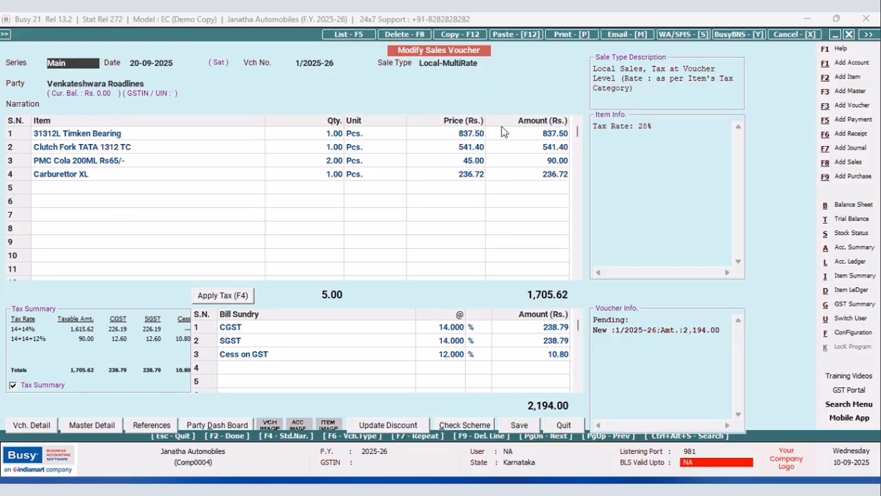
pyautogui.click(555, 33)
pyautogui.click(420, 261)
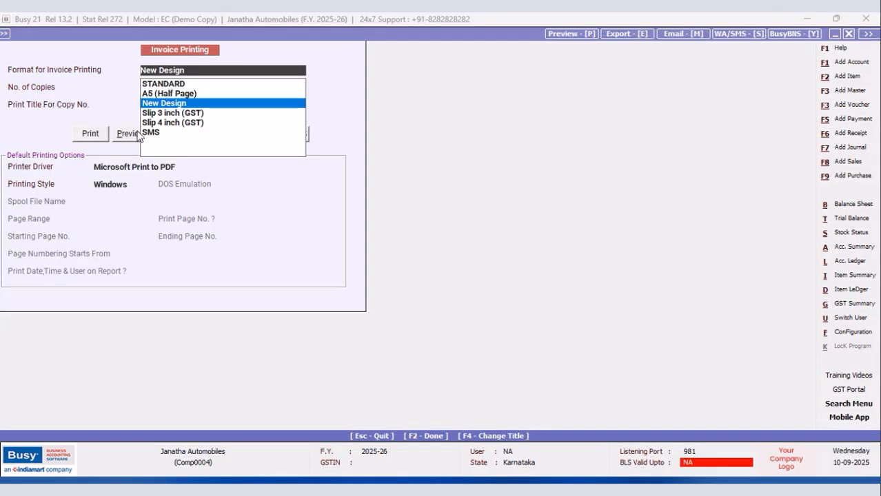
pyautogui.click(135, 134)
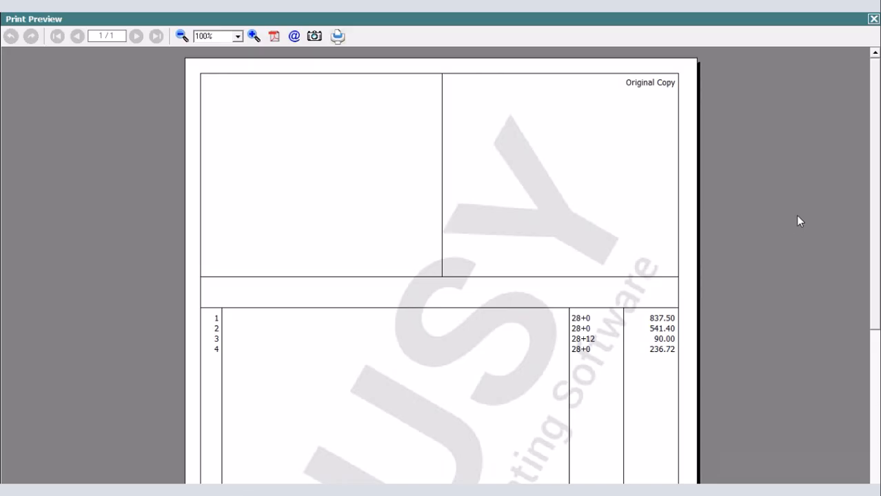
pyautogui.click(874, 22)
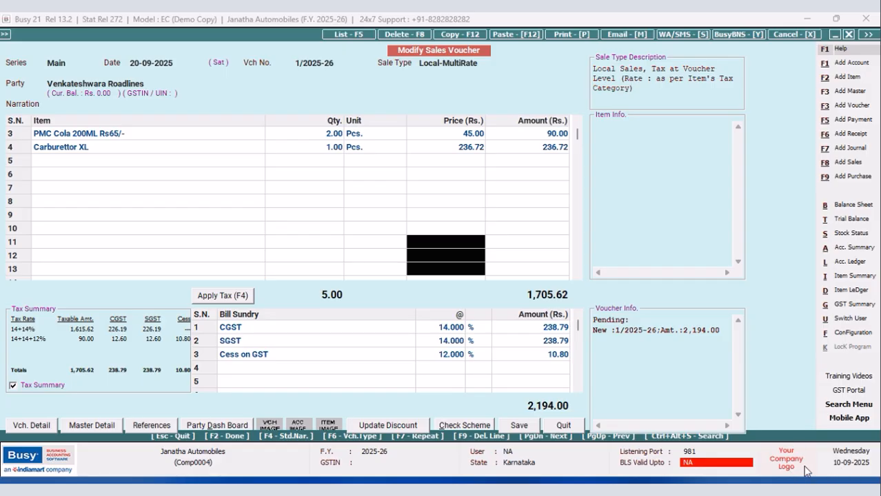
# Reopen the sales voucher, preview its New Design invoice again to check the tax-rate column's alignment, and close the voucher.
pyautogui.press('Escape')
pyautogui.click(114, 206)
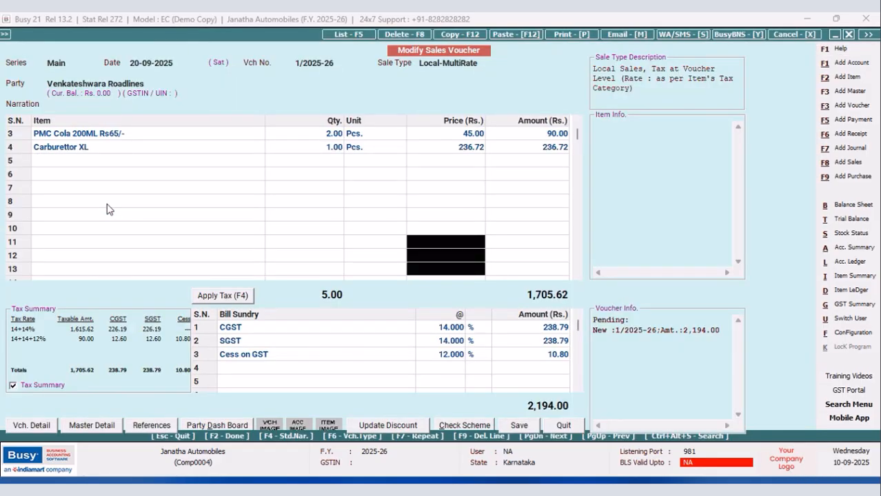
pyautogui.click(563, 36)
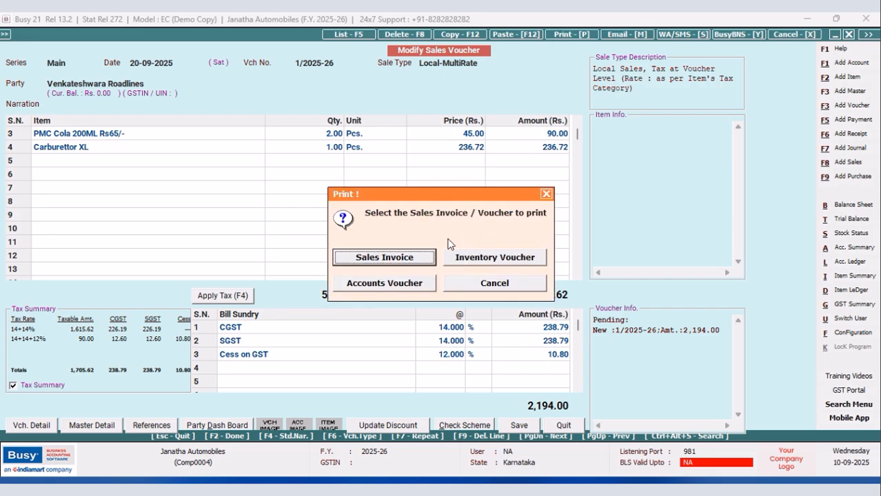
pyautogui.click(384, 256)
pyautogui.click(181, 103)
pyautogui.click(131, 134)
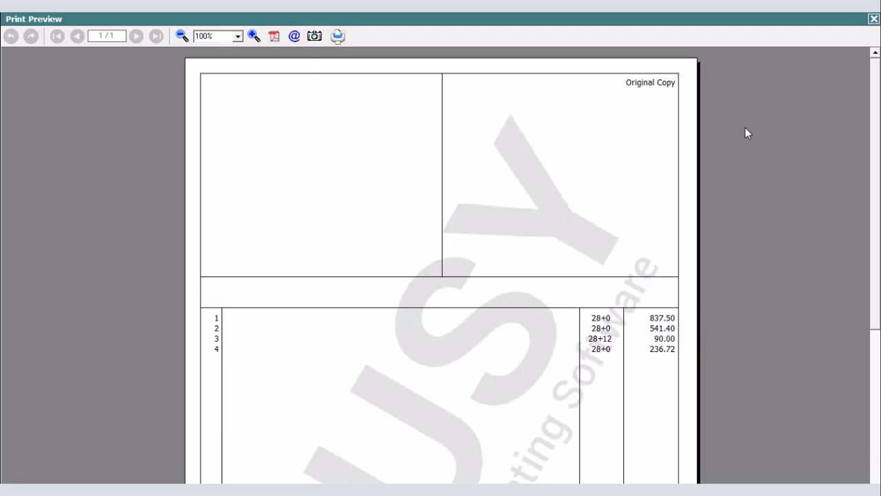
pyautogui.click(873, 19)
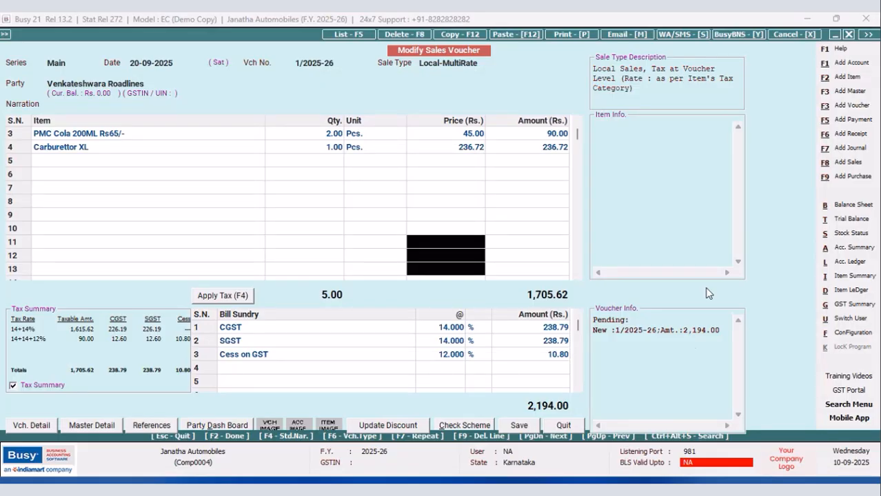
pyautogui.click(563, 425)
# View the saved FOX query in the SQL Query Executor and open the empty FOX 2 query for editing.
pyautogui.hotkey('ctrl', 'alt', 'q')
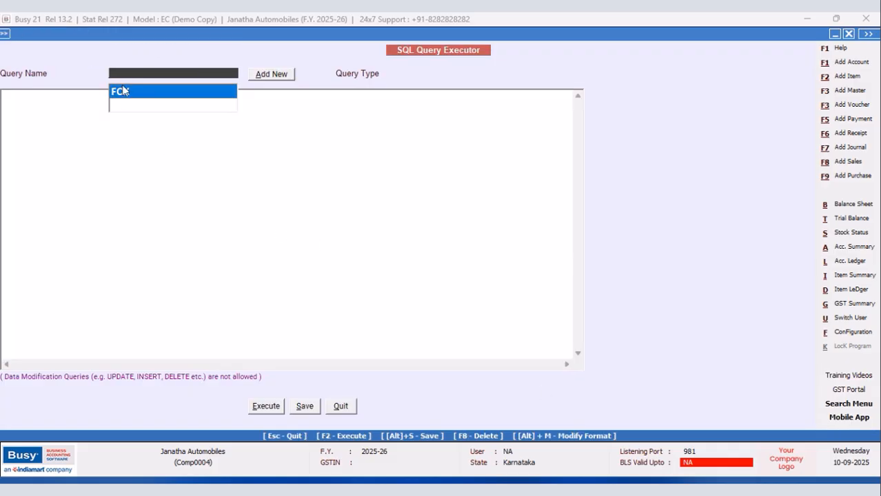
pyautogui.click(121, 92)
pyautogui.press('Return')
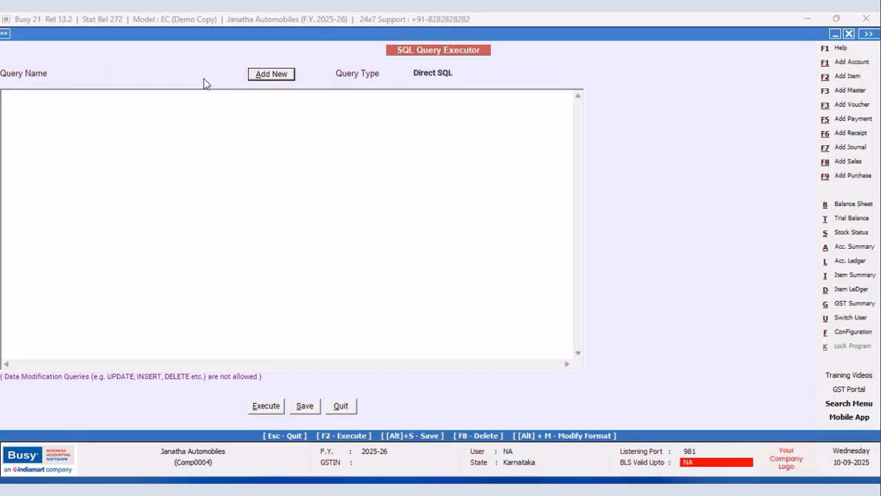
pyautogui.click(204, 74)
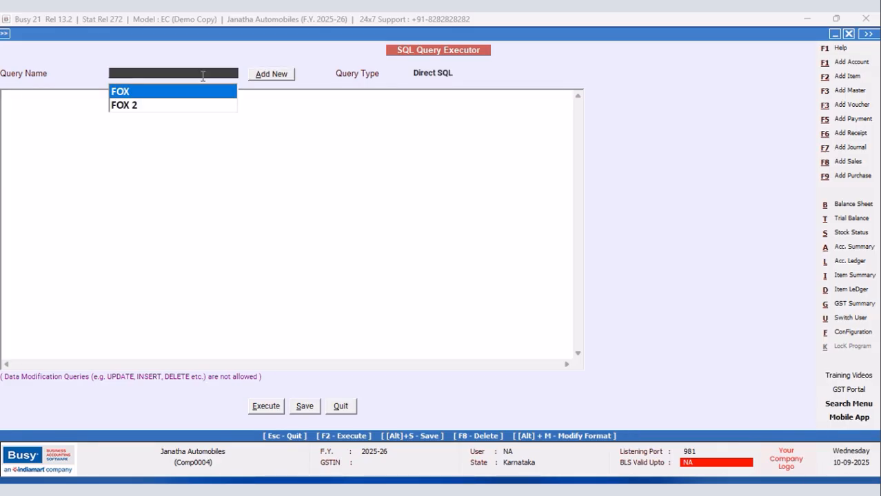
pyautogui.click(124, 106)
pyautogui.click(82, 102)
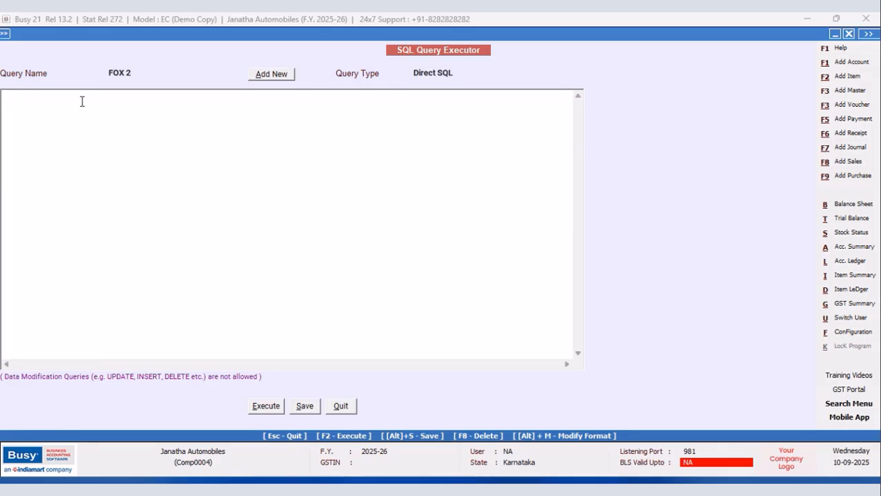
# Begin the FOX 2 query with "Select M2.D2 from MasterSupport as M2".
pyautogui.write('S')
pyautogui.write('.D')
pyautogui.write('2')
pyautogui.press('Return')
pyautogui.write('from MasterSupport as M2')
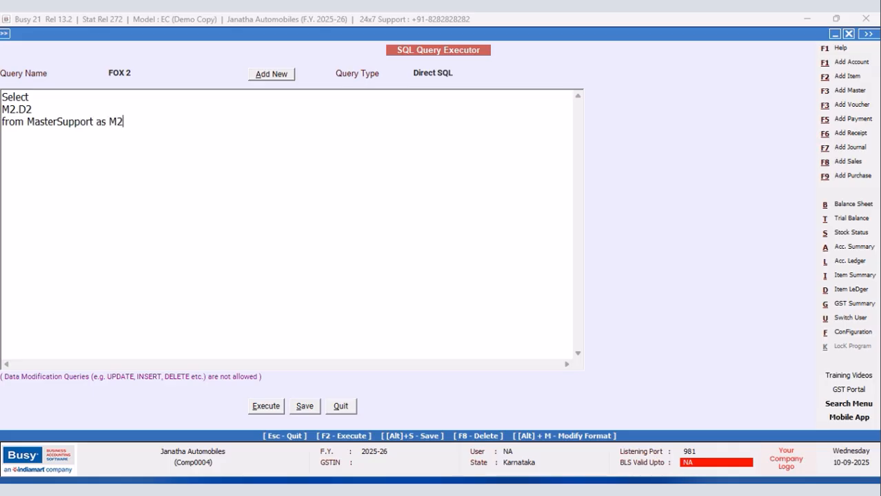
pyautogui.write(' Left Join Master1 on ')
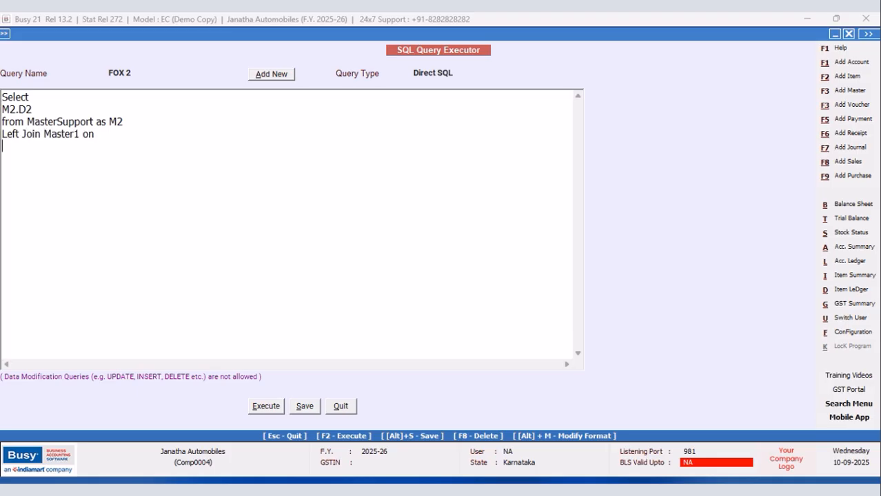
pyautogui.write(' Master1.CM8')
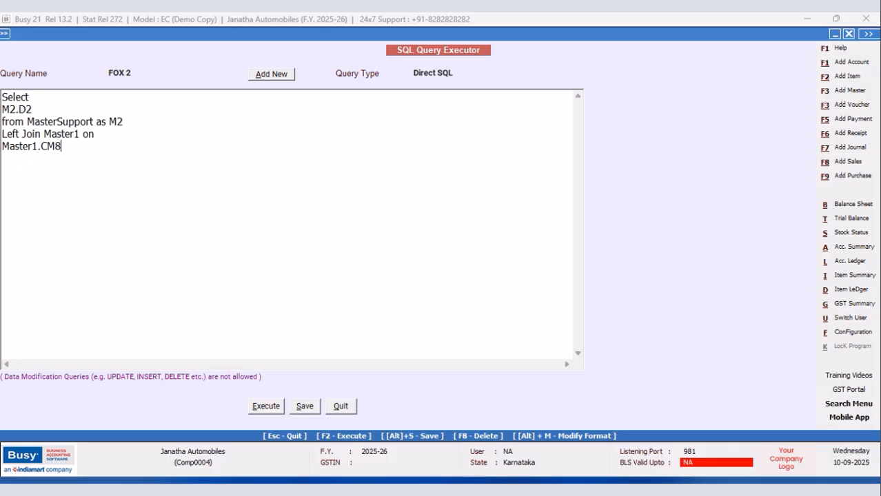
pyautogui.write('=M2.MasterCode W')
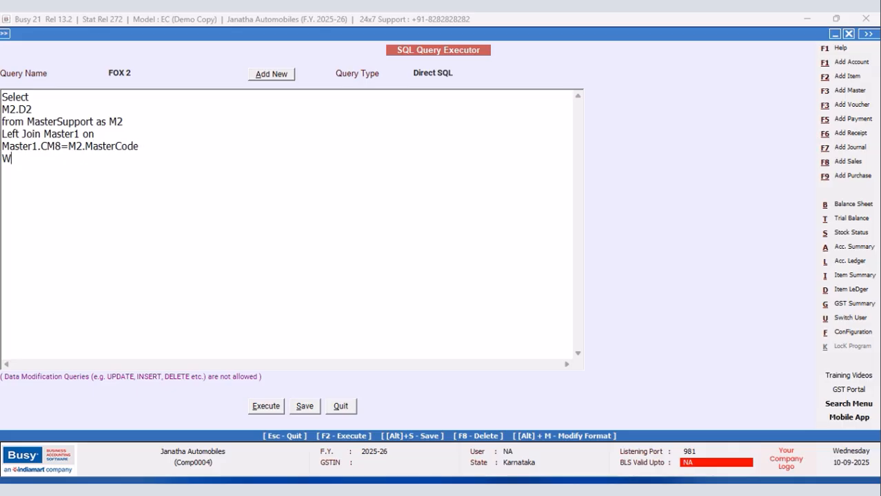
pyautogui.write('here Master')
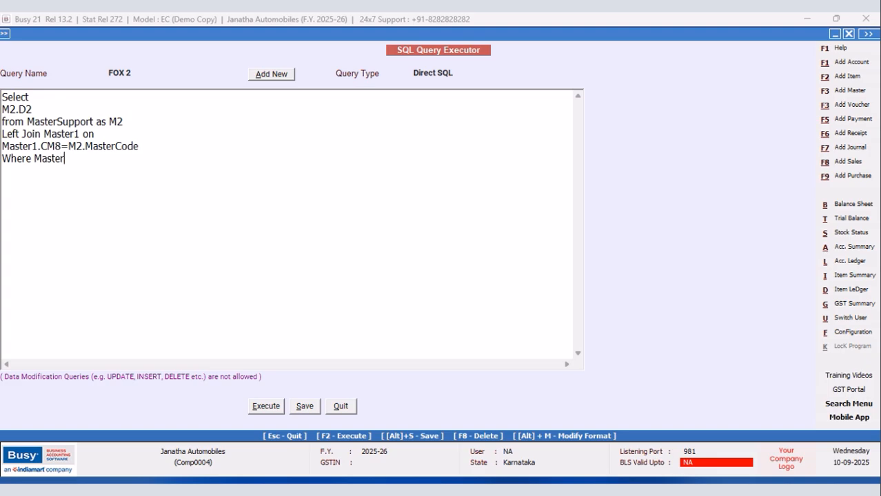
pyautogui.write('1.Masgter')
# Add the condition "Where Master1.MasterType=6 and M2.Date>0" to the FOX 2 query.
pyautogui.press('BackSpace')
pyautogui.press('BackSpace')
pyautogui.write('TER')
pyautogui.press('BackSpace')
pyautogui.write('terTyp')
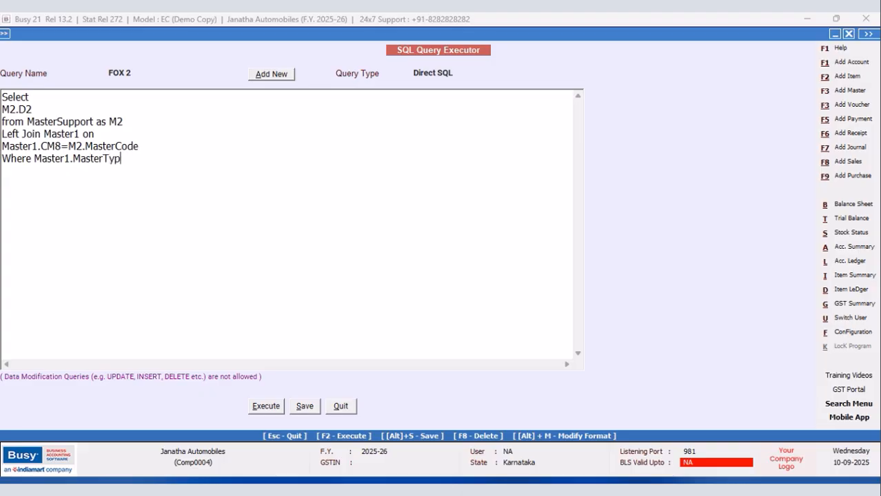
pyautogui.write('e=6 and M2.Date>0')
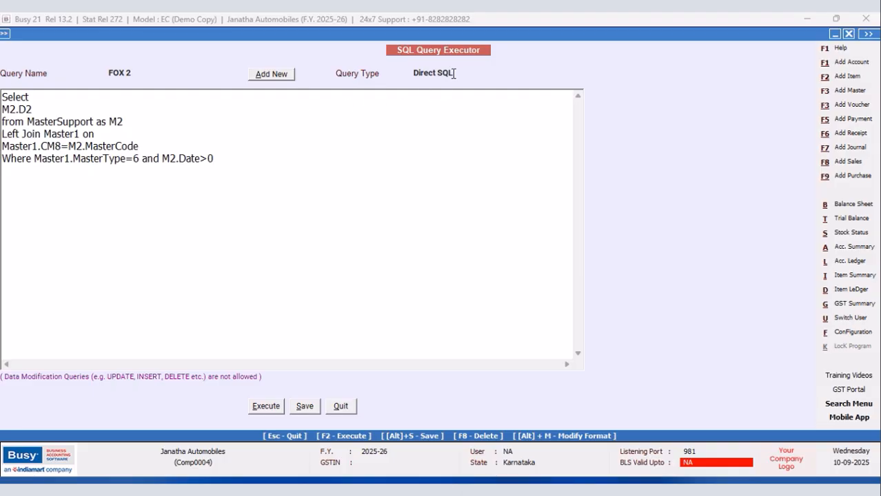
# Save the FOX 2 query and close the SQL Query Executor.
pyautogui.click(308, 408)
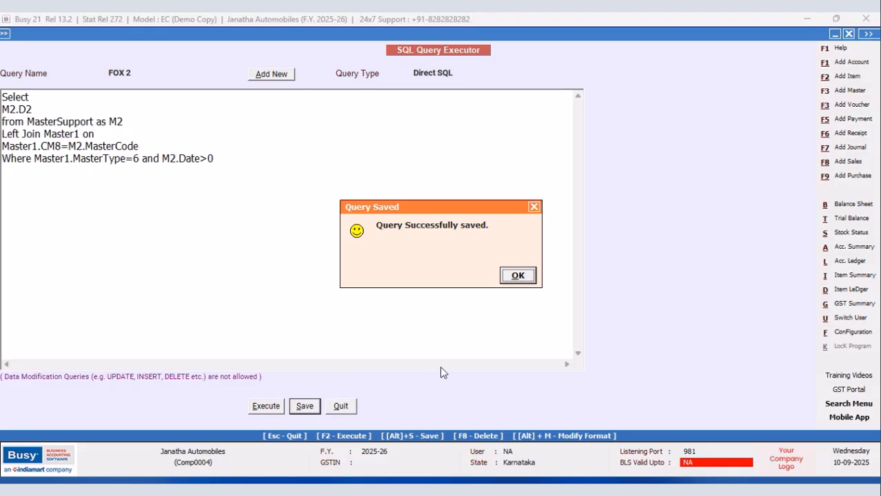
pyautogui.click(529, 274)
pyautogui.click(341, 406)
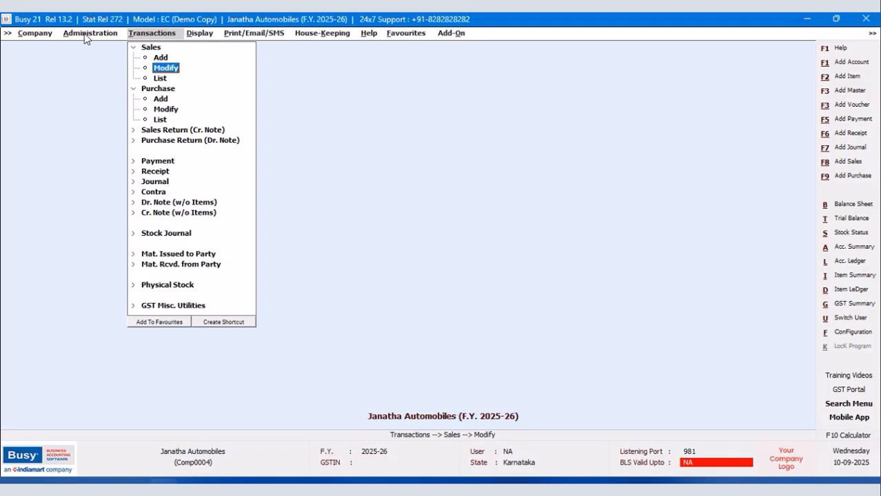
# Open the GST 28% tax category master and review its Change in Tax Rates entries, leaving it unmodified.
pyautogui.click(90, 33)
pyautogui.click(86, 48)
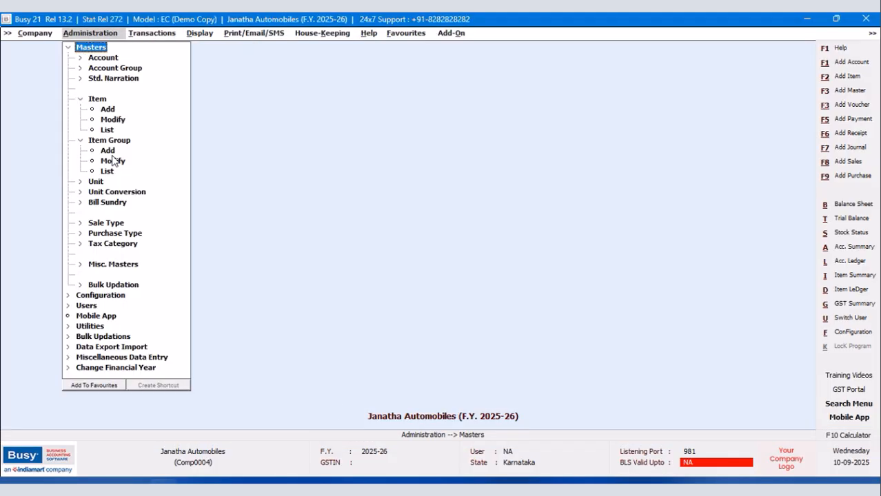
pyautogui.click(112, 244)
pyautogui.click(116, 264)
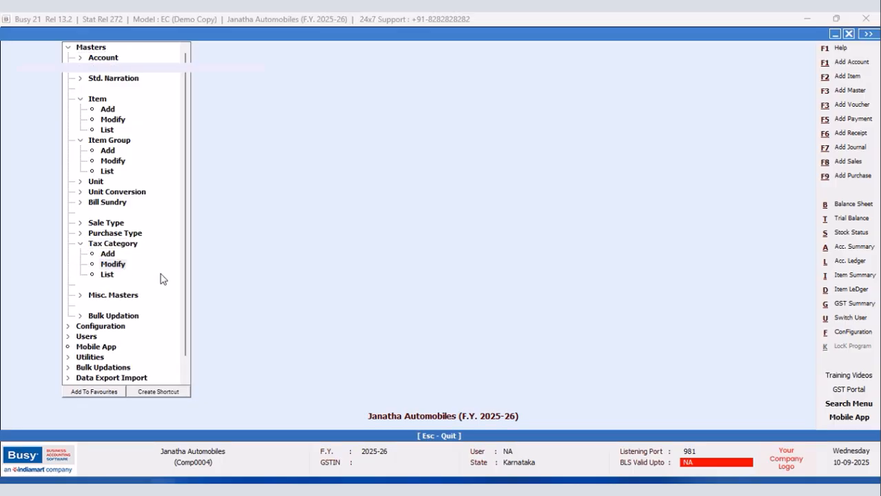
pyautogui.click(33, 123)
pyautogui.click(109, 230)
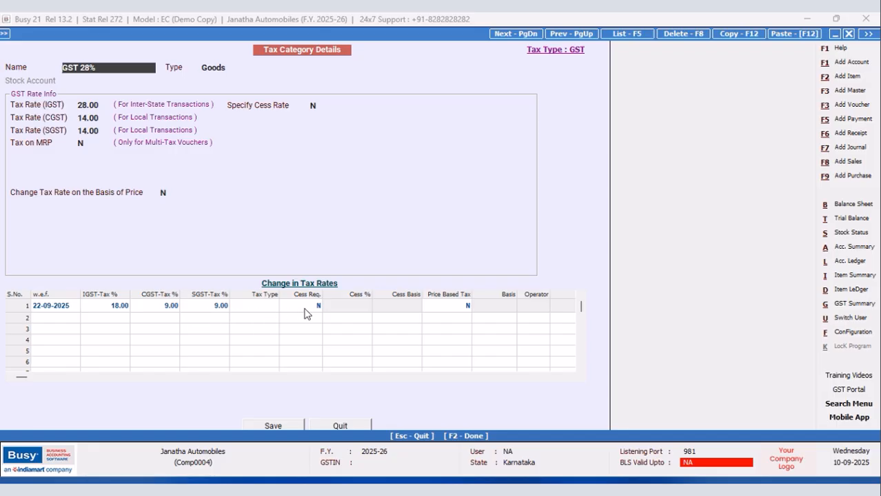
pyautogui.click(336, 427)
# Review the Change in Tax Rates entries of the GST 28%+12% tax category and close the tax category screens.
pyautogui.click(52, 95)
pyautogui.click(121, 226)
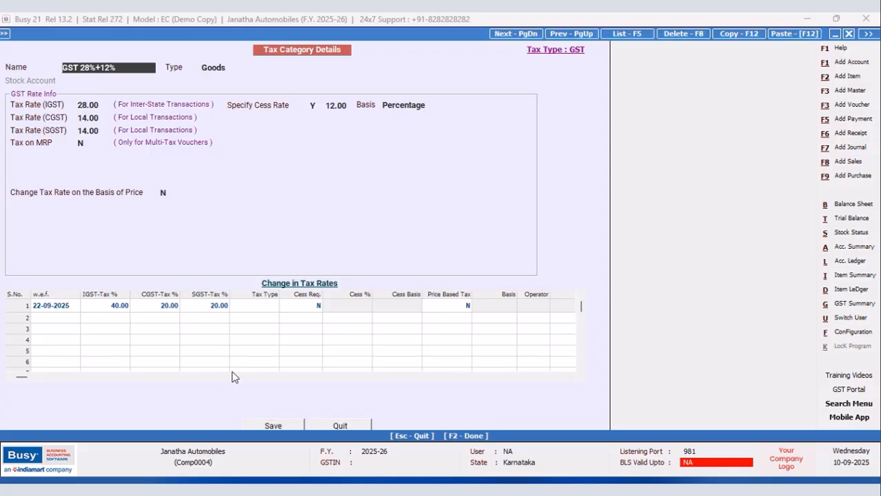
pyautogui.click(347, 427)
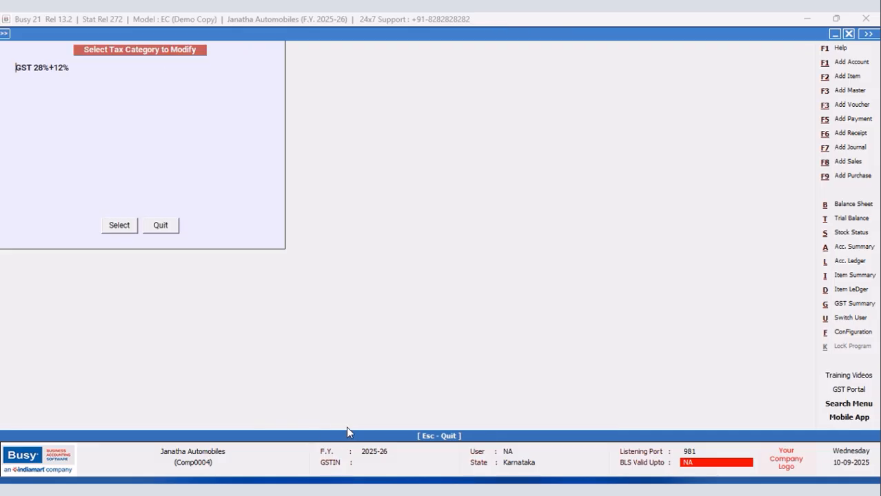
pyautogui.click(163, 229)
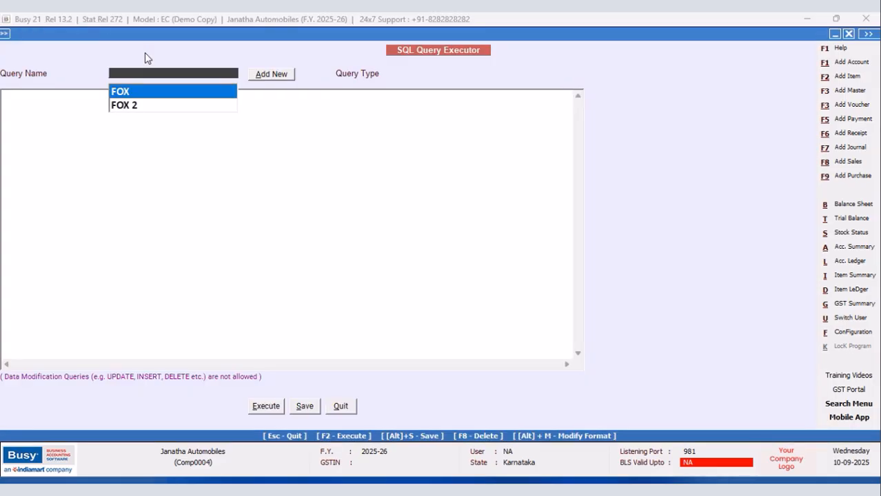
# Copy the Where clause of the FOX query, from "Where Master1.Code=" through "M2.Date=0".
pyautogui.click(126, 106)
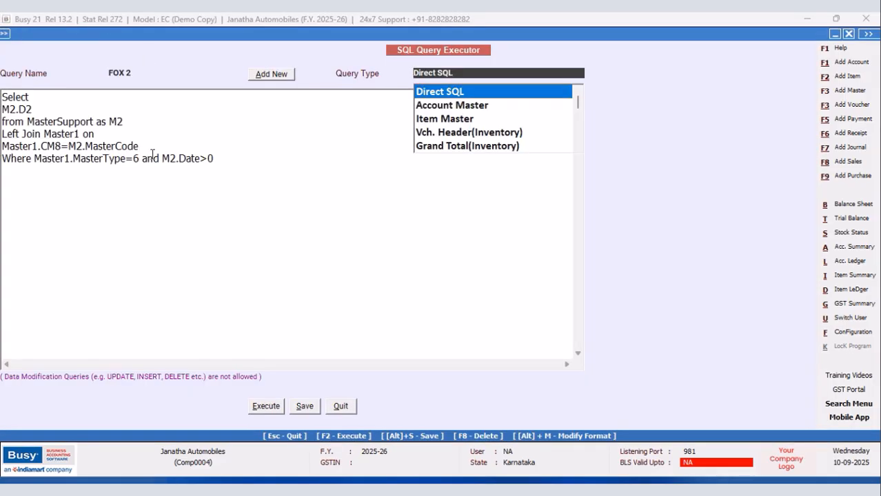
pyautogui.click(36, 164)
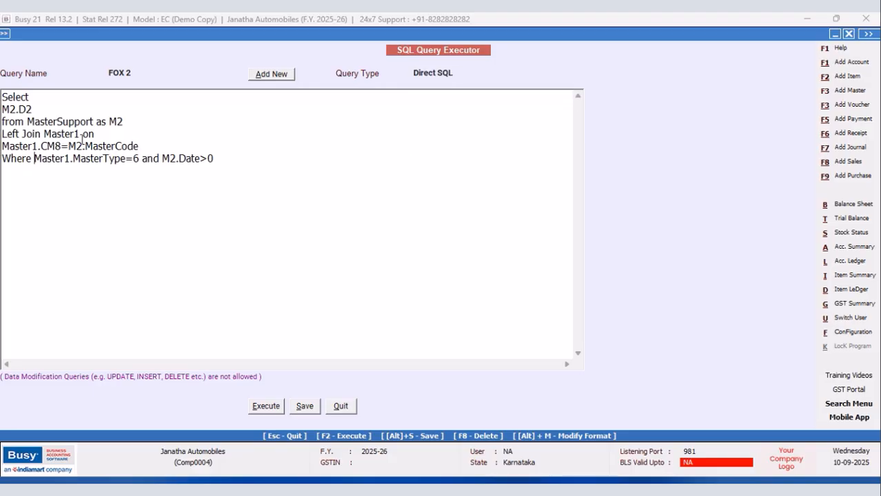
pyautogui.click(139, 74)
pyautogui.click(122, 94)
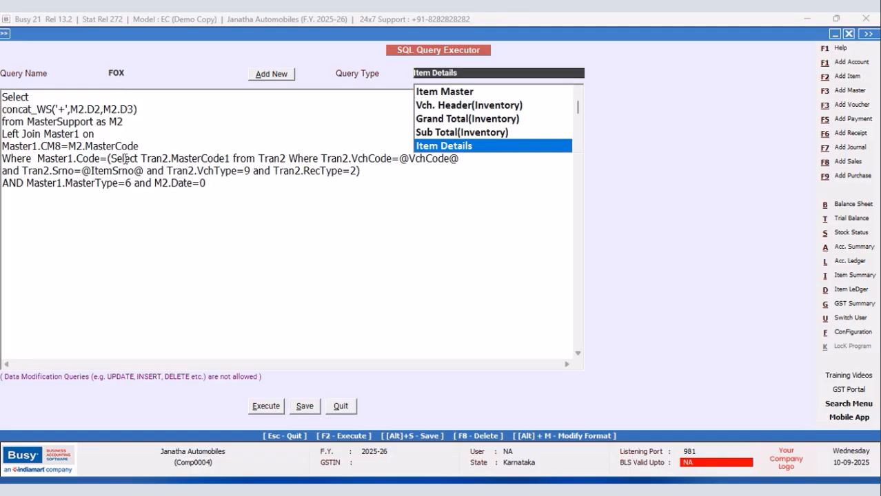
pyautogui.moveTo(3, 158); pyautogui.dragTo(346, 183)
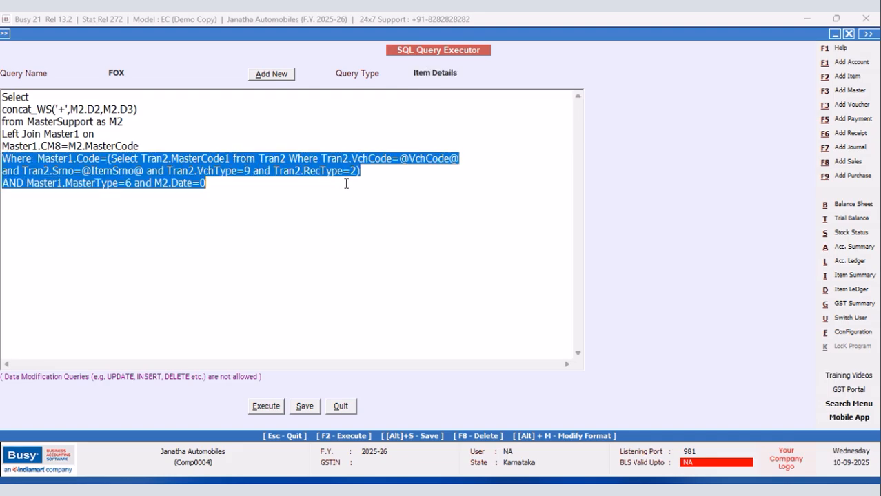
pyautogui.rightClick(184, 177)
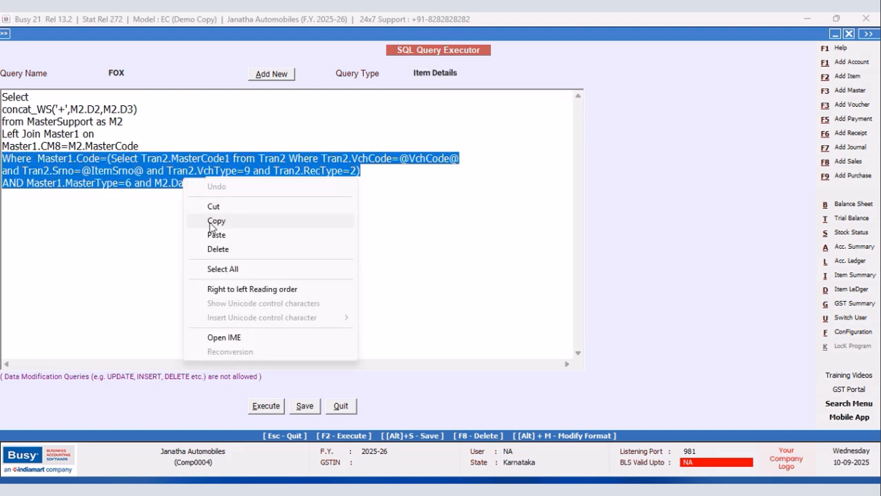
pyautogui.click(211, 221)
# Replace the FOX 2 query's Where line with the copied FOX clause and change its last condition to M2.Date>0.
pyautogui.click(138, 75)
pyautogui.click(137, 106)
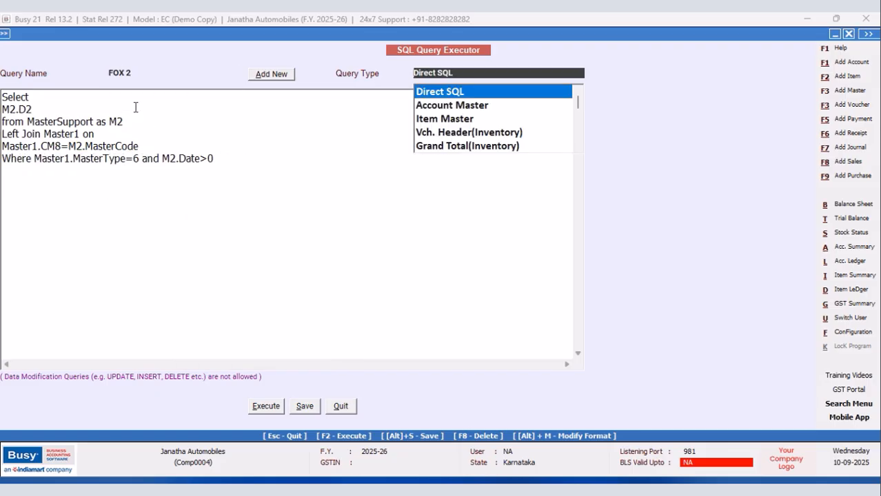
pyautogui.moveTo(3, 158); pyautogui.dragTo(254, 158)
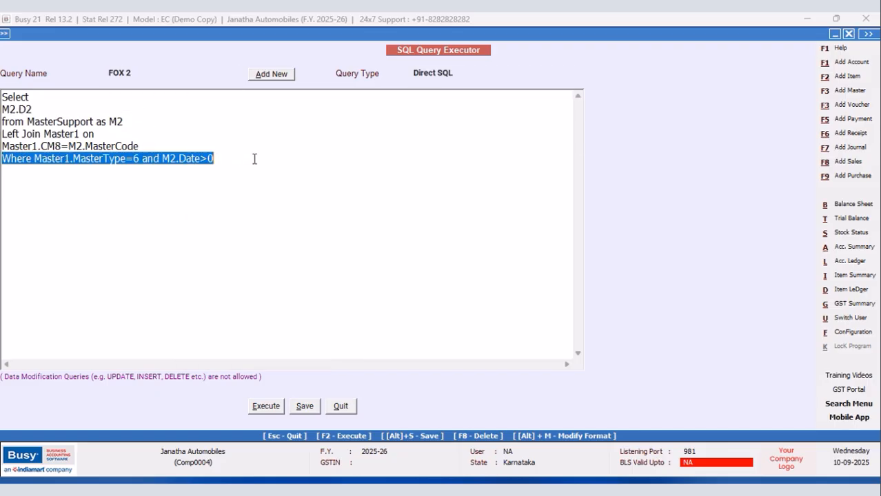
pyautogui.rightClick(213, 162)
pyautogui.click(243, 232)
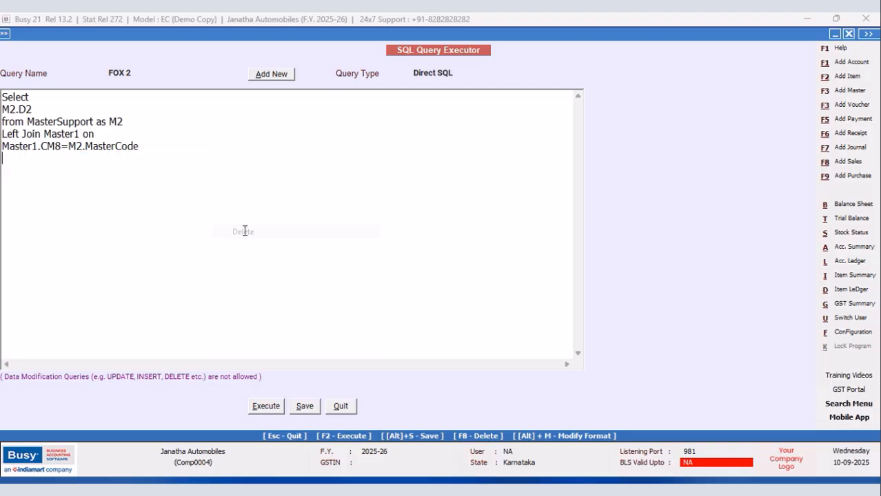
pyautogui.rightClick(82, 168)
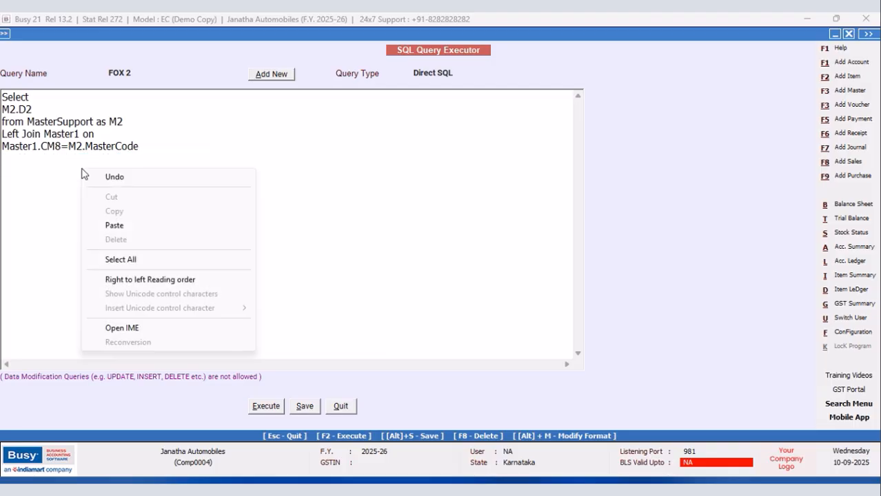
pyautogui.click(112, 225)
pyautogui.click(199, 185)
pyautogui.press('BackSpace')
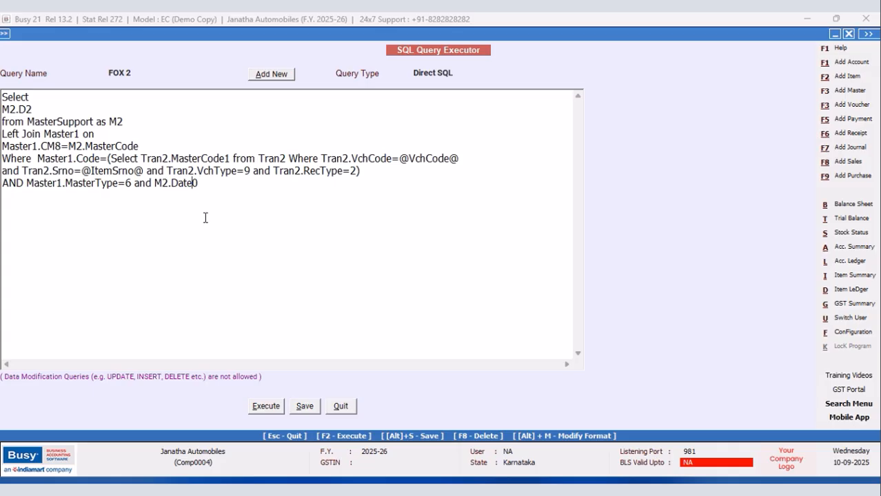
pyautogui.write('>')
# Set the FOX 2 query type to Item Details, then save the query and close the SQL Query Executor.
pyautogui.click(458, 71)
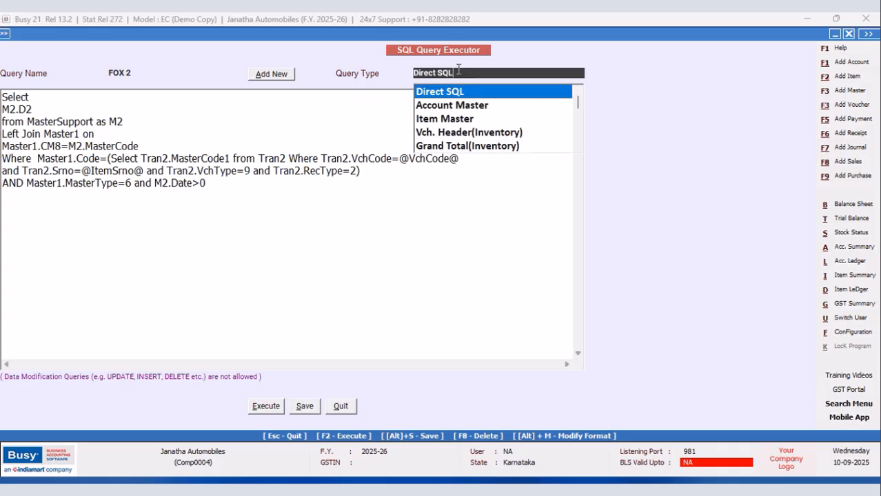
pyautogui.click(580, 147)
pyautogui.click(580, 148)
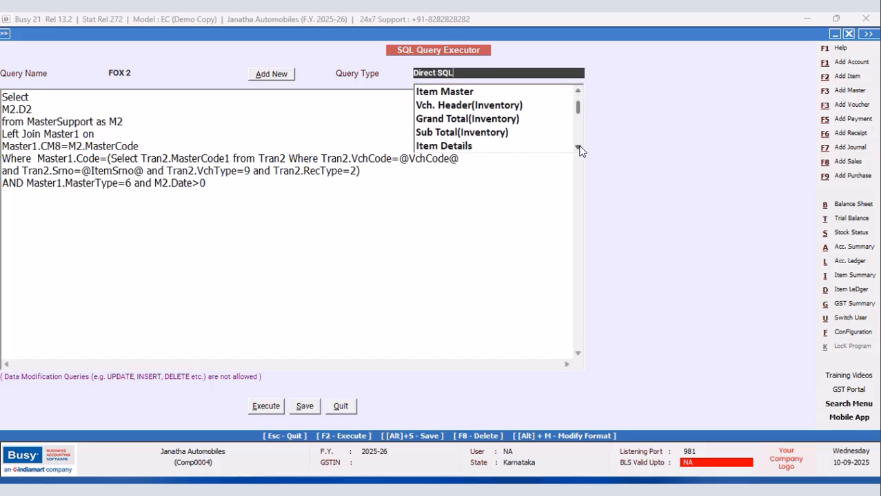
pyautogui.click(461, 147)
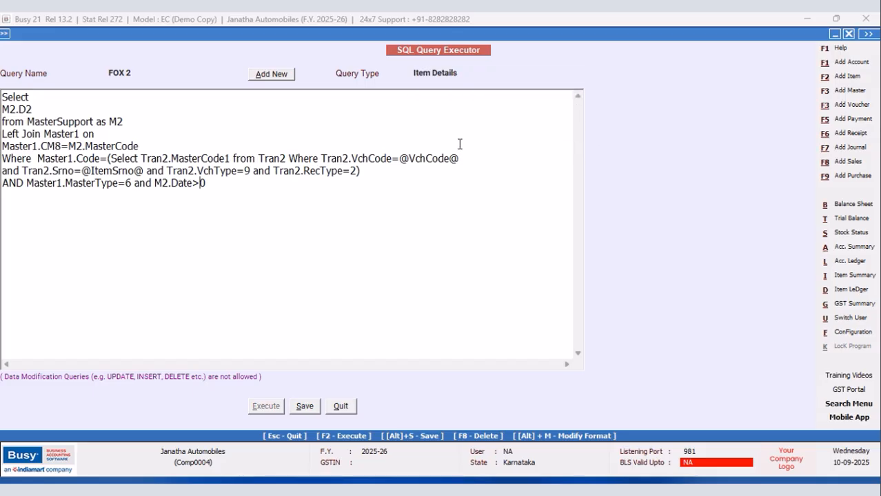
pyautogui.click(295, 408)
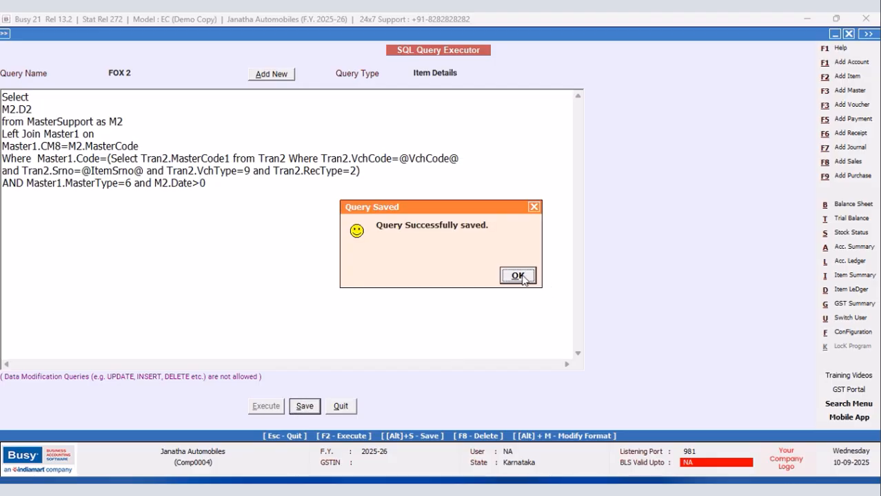
pyautogui.click(522, 276)
pyautogui.click(341, 406)
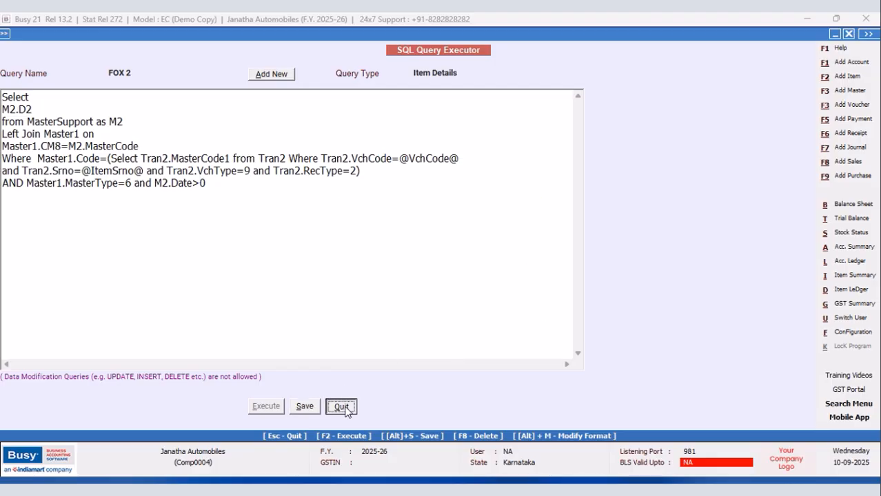
# Open the body configuration of the New Design sales invoice format in the advanced document printing settings.
pyautogui.click(848, 332)
pyautogui.click(128, 130)
pyautogui.click(72, 199)
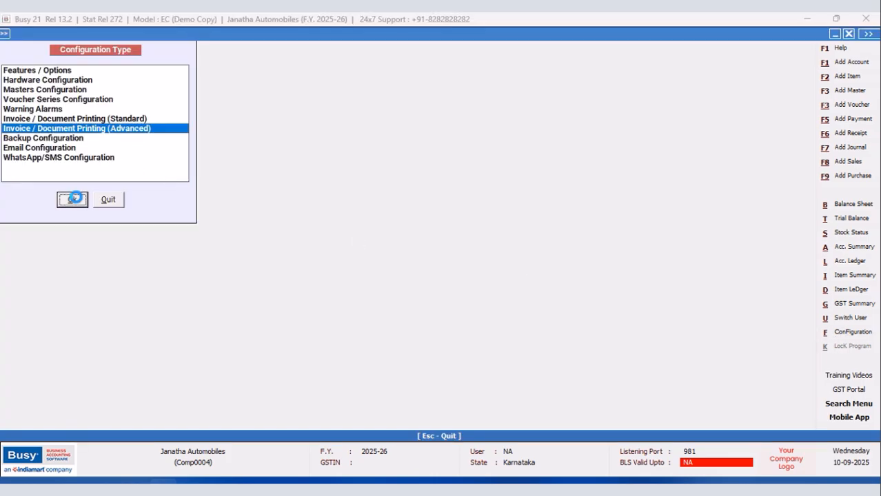
pyautogui.click(22, 90)
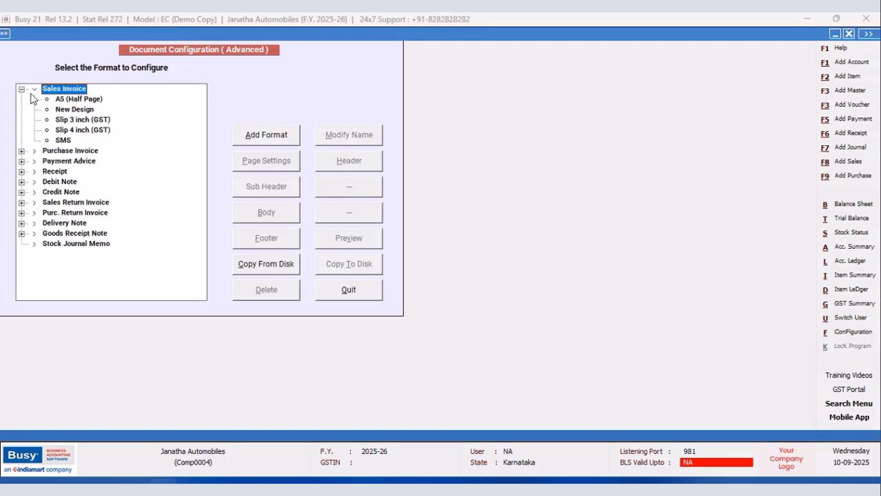
pyautogui.click(74, 113)
pyautogui.click(266, 213)
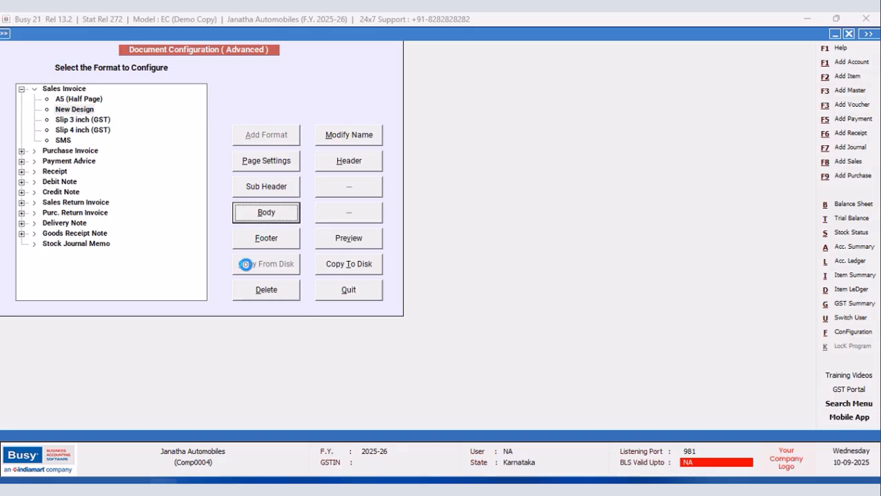
# Insert a SQL_QUERY_NUM field in the Items Information line just before the AMOUNT_BEFORE_TAX field.
pyautogui.moveTo(112, 162); pyautogui.dragTo(187, 166)
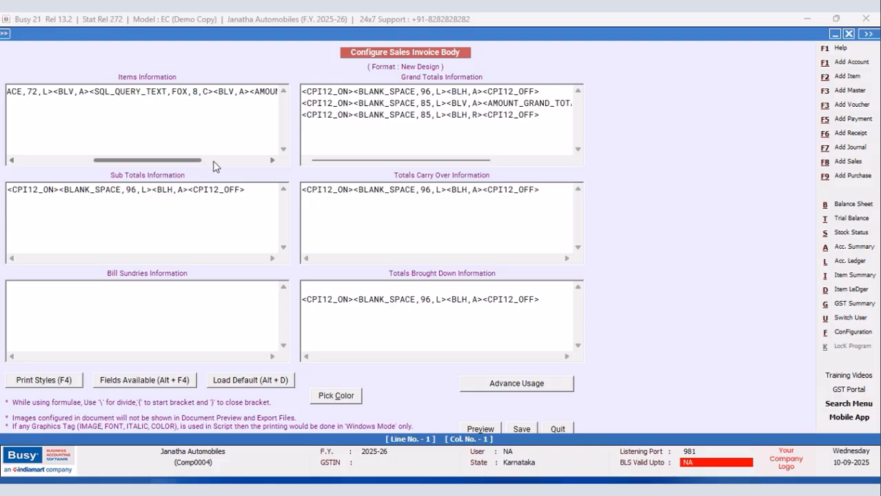
pyautogui.click(271, 162)
pyautogui.click(272, 161)
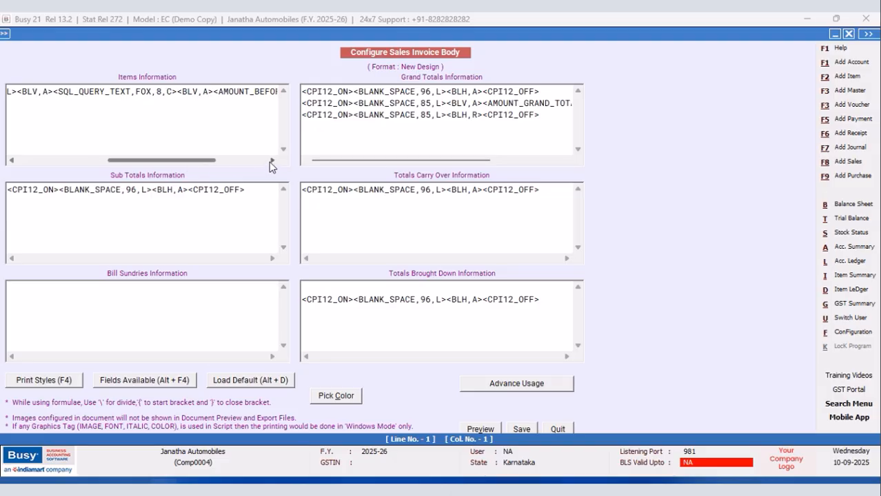
pyautogui.click(207, 91)
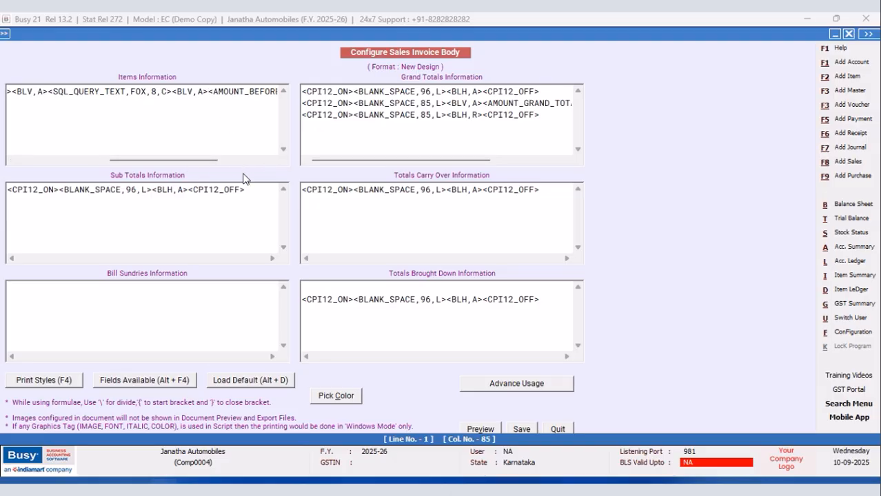
pyautogui.hotkey('alt', 'F4')
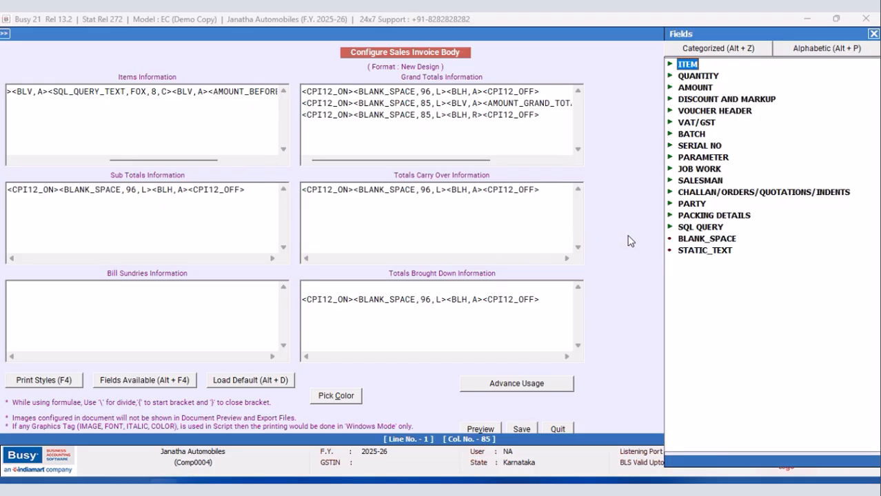
pyautogui.doubleClick(701, 226)
pyautogui.doubleClick(730, 249)
# Set the SQL_QUERY_NUM field's query name to FOX 2, its size to 8.2 and its alignment to C.
pyautogui.click(149, 92)
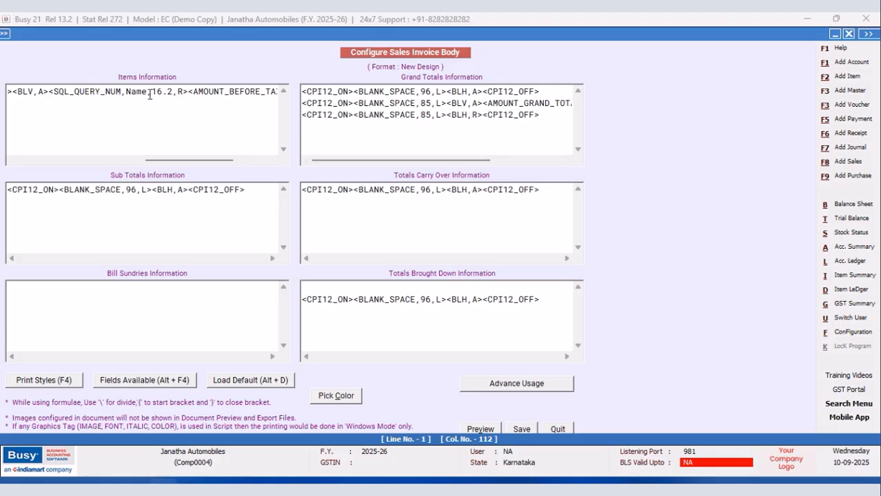
pyautogui.press('BackSpace')
pyautogui.press('BackSpace')
pyautogui.press('BackSpace')
pyautogui.press('BackSpace')
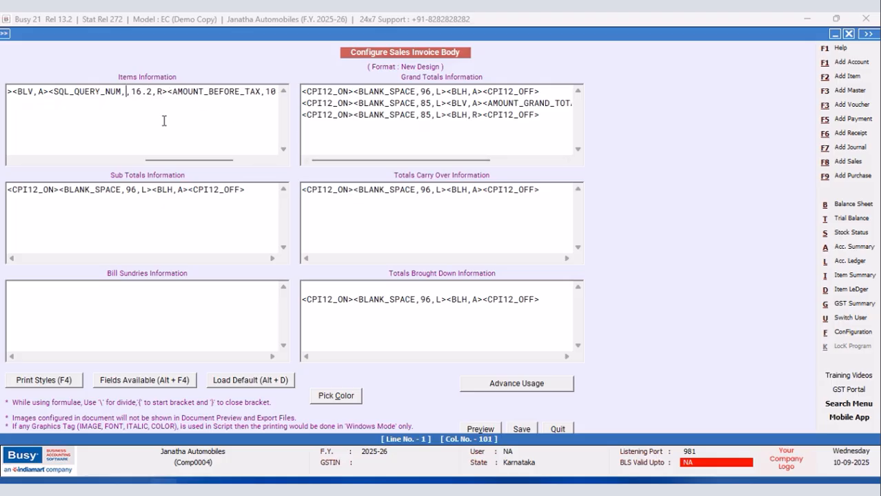
pyautogui.write('FOX 2')
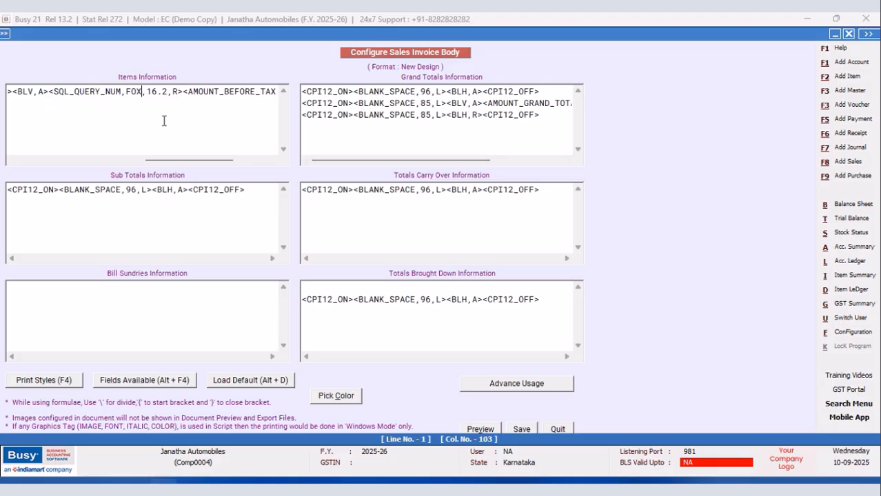
pyautogui.press('Right')
pyautogui.press('Right')
pyautogui.press('Right')
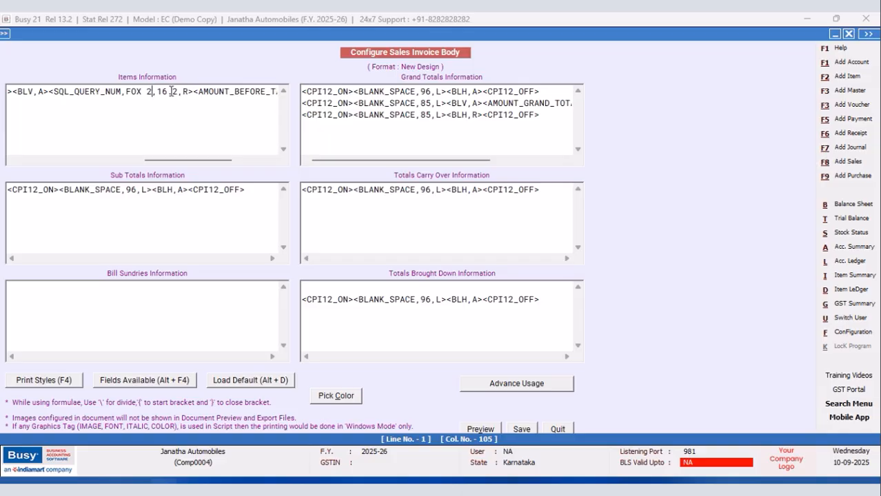
pyautogui.press('BackSpace')
pyautogui.press('BackSpace')
pyautogui.write('8')
pyautogui.click(181, 91)
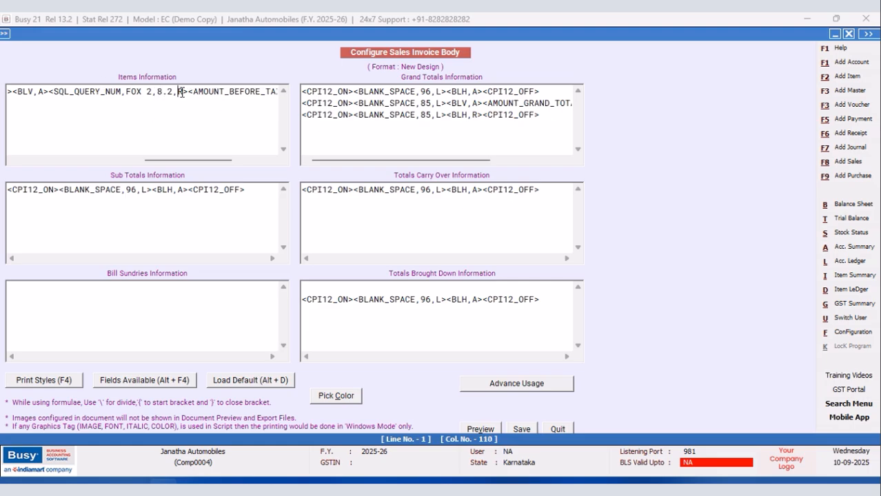
pyautogui.press('Delete')
pyautogui.write('C')
# Copy the <BLV,A> vertical line tag and paste it between the FOX 2 field and AMOUNT_BEFORE_TAX.
pyautogui.moveTo(48, 92); pyautogui.dragTo(13, 91)
pyautogui.rightClick(20, 101)
pyautogui.click(53, 140)
pyautogui.click(186, 92)
pyautogui.rightClick(187, 91)
pyautogui.click(220, 151)
# Set the width of the BLANK_SPACE field before the FOX column in Items Information to 63.
pyautogui.moveTo(204, 162); pyautogui.dragTo(120, 161)
pyautogui.click(107, 91)
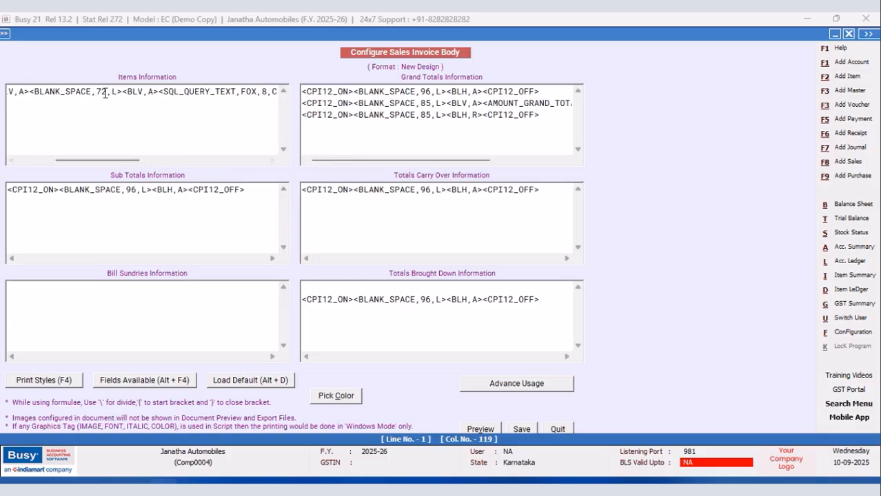
pyautogui.press('BackSpace')
pyautogui.press('BackSpace')
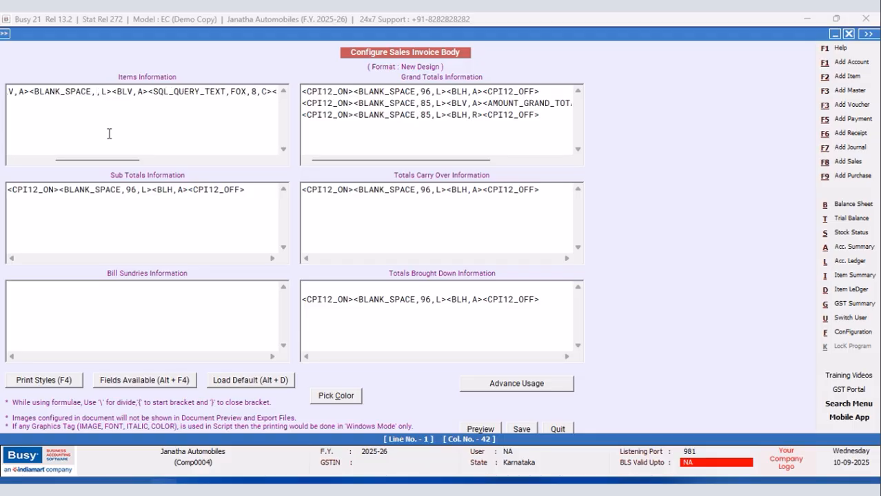
pyautogui.write('63')
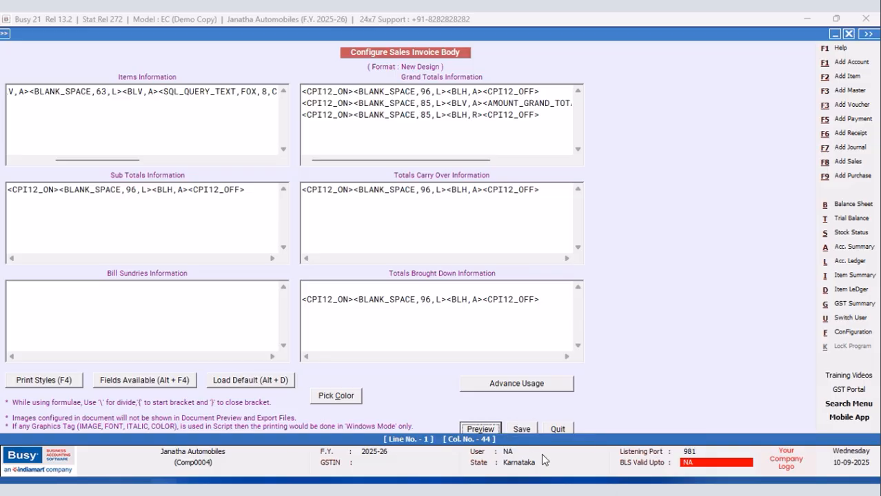
# Save the New Design invoice body and close the configuration screens.
pyautogui.click(521, 429)
pyautogui.press('Escape')
pyautogui.click(108, 200)
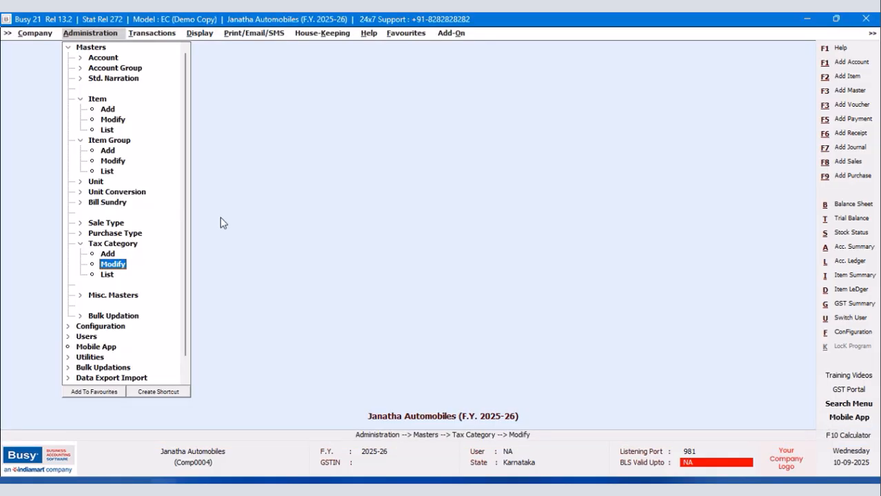
# Open the Main series sales voucher dated 20-09-2025 for modification.
pyautogui.click(148, 35)
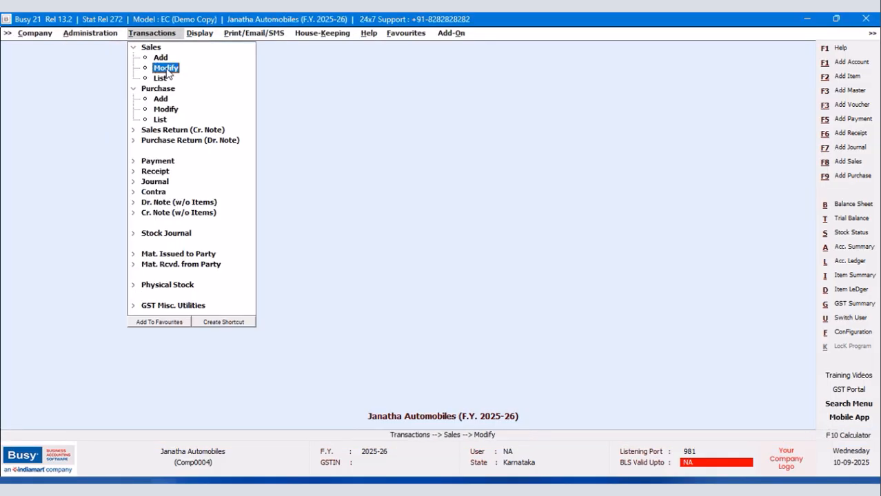
pyautogui.click(166, 68)
pyautogui.click(146, 85)
pyautogui.click(118, 147)
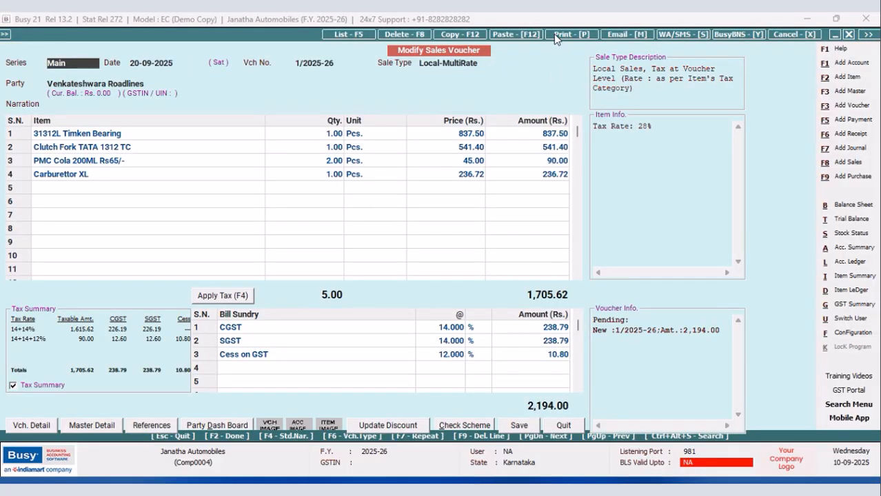
# Show the print preview of the voucher's Sales Invoice to check the FOX and FOX 2 tax rate columns.
pyautogui.click(554, 34)
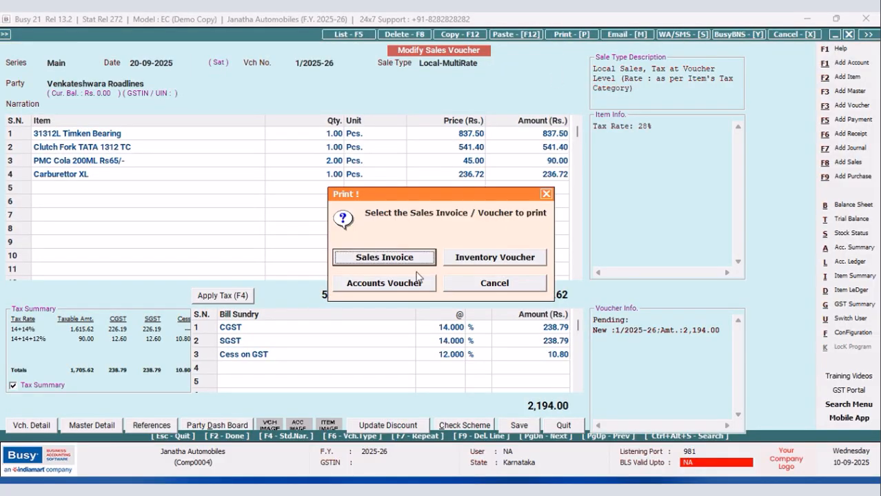
pyautogui.click(394, 262)
pyautogui.click(164, 102)
pyautogui.click(129, 134)
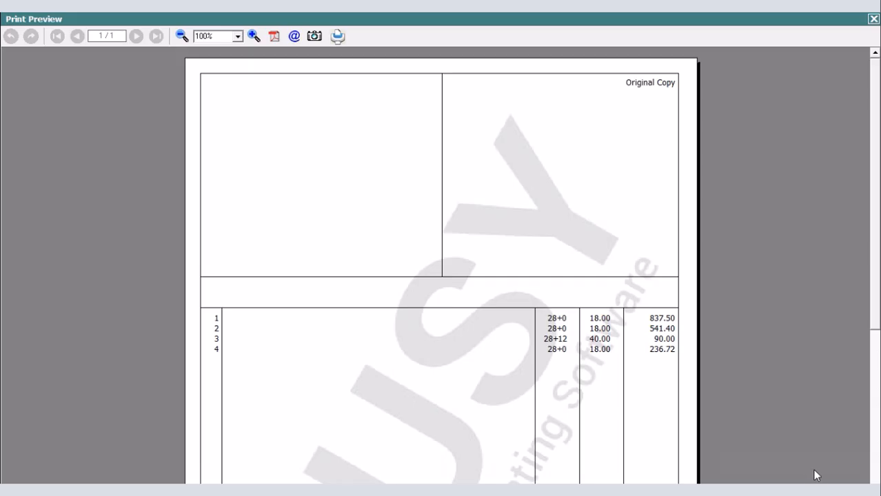
# Duplicate the 96-wide BLANK_SPACE line with BLH on the line below it in the New Design Sales Invoice header.
pyautogui.press('Escape')
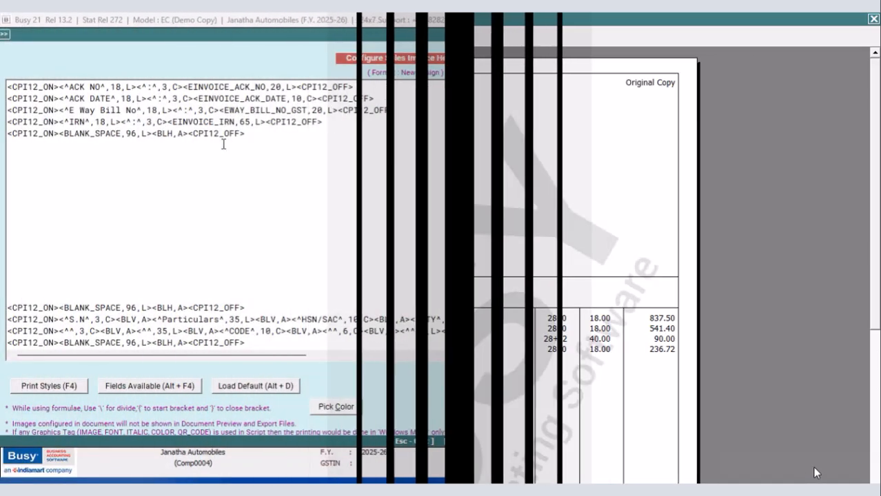
pyautogui.moveTo(255, 133); pyautogui.dragTo(6, 134)
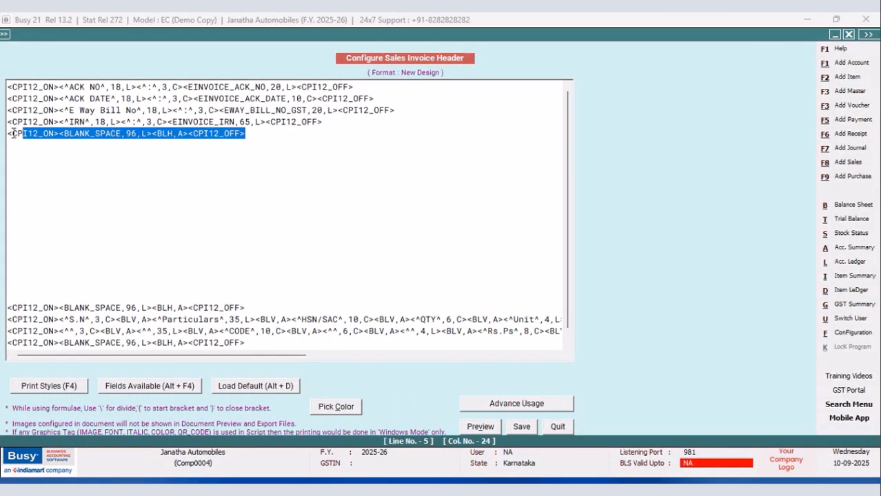
pyautogui.rightClick(53, 139)
pyautogui.click(69, 179)
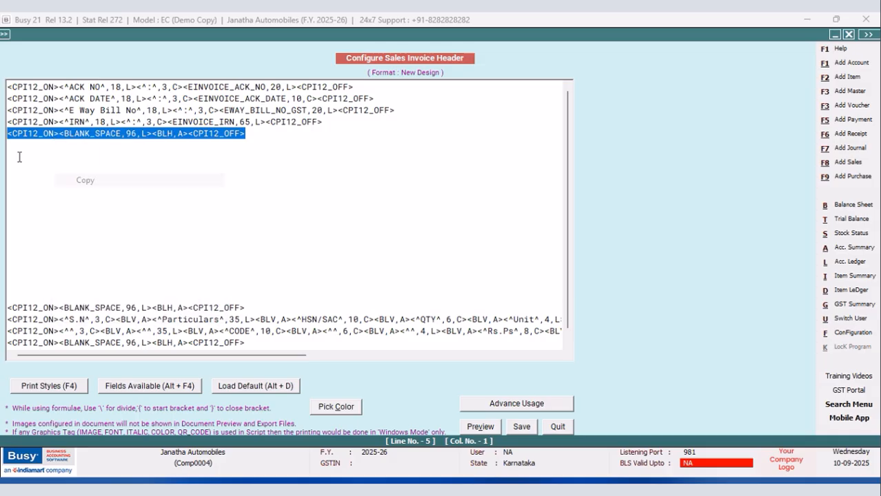
pyautogui.click(14, 146)
pyautogui.rightClick(14, 146)
pyautogui.click(48, 203)
# Set the duplicated line's BLANK_SPACE width to 48 and replace its BLH,A tag with BLV,A.
pyautogui.click(137, 146)
pyautogui.press('BackSpace')
pyautogui.press('BackSpace')
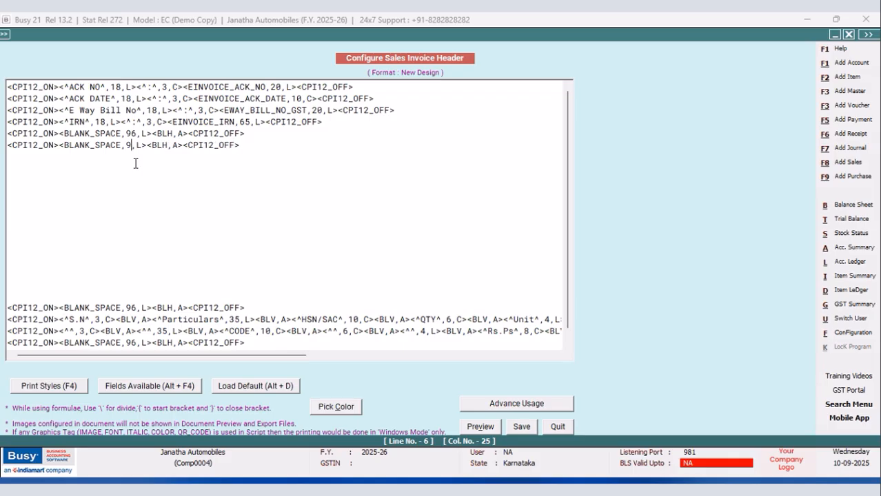
pyautogui.write('48')
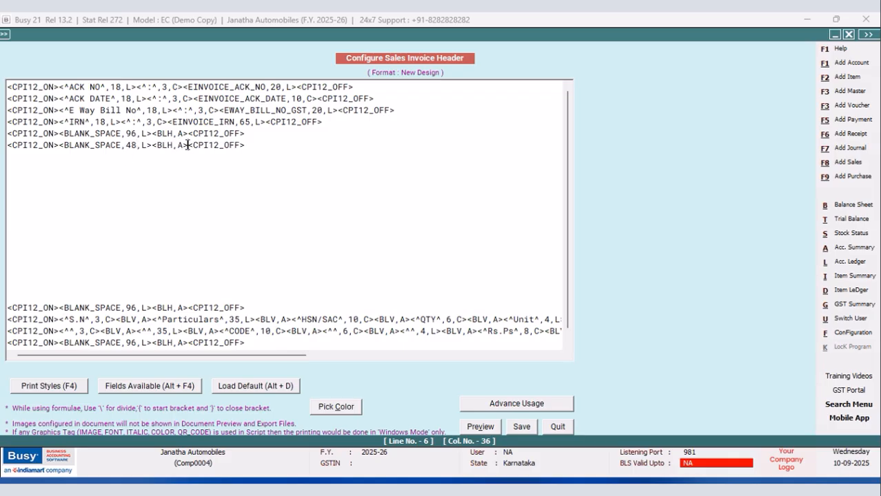
pyautogui.moveTo(188, 145); pyautogui.dragTo(152, 145)
pyautogui.press('Delete')
pyautogui.write('><BLV')
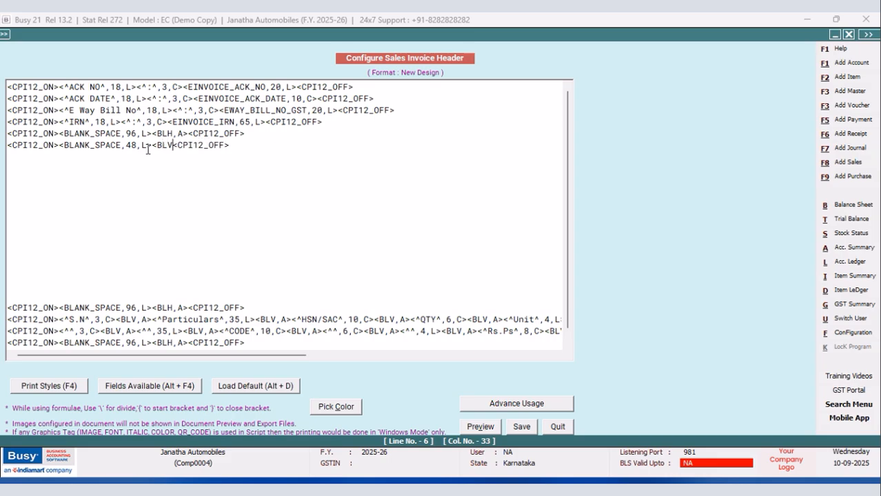
pyautogui.write(',A>')
# Add a copy of the BLANK_SPACE field after BLV,A on the same header line with a width of 47.
pyautogui.moveTo(153, 146); pyautogui.dragTo(59, 146)
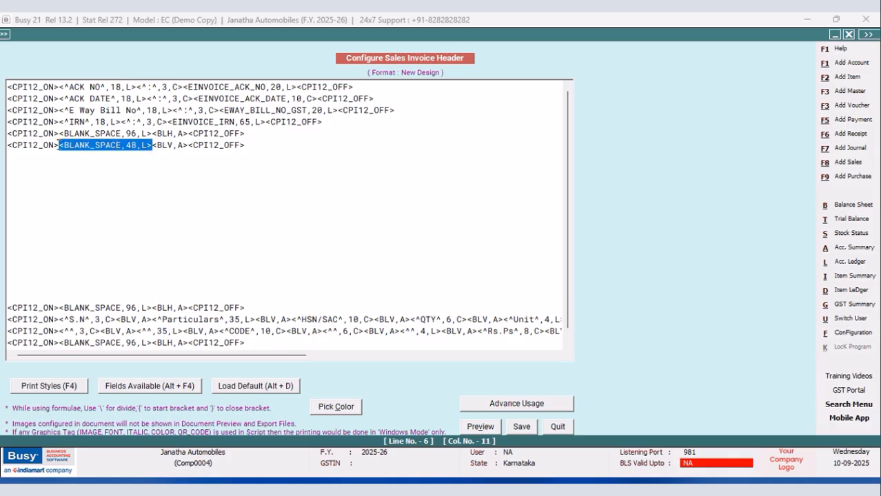
pyautogui.rightClick(62, 147)
pyautogui.click(103, 190)
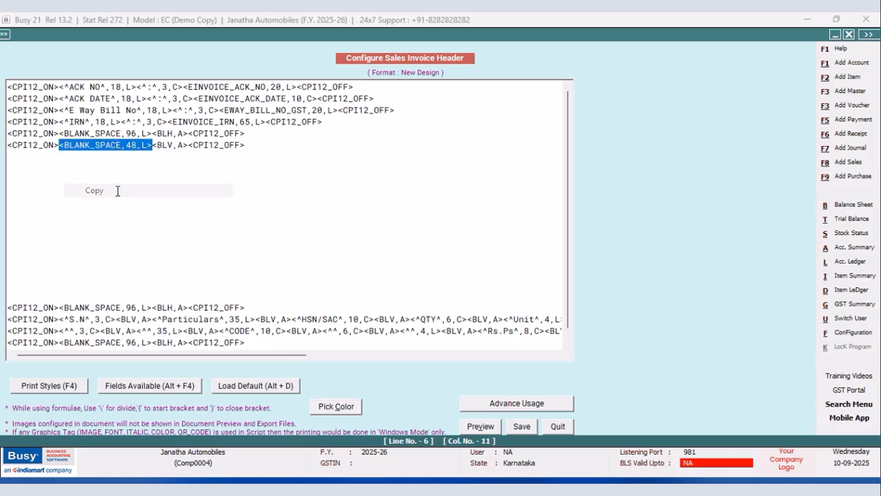
pyautogui.click(189, 145)
pyautogui.rightClick(191, 147)
pyautogui.click(220, 197)
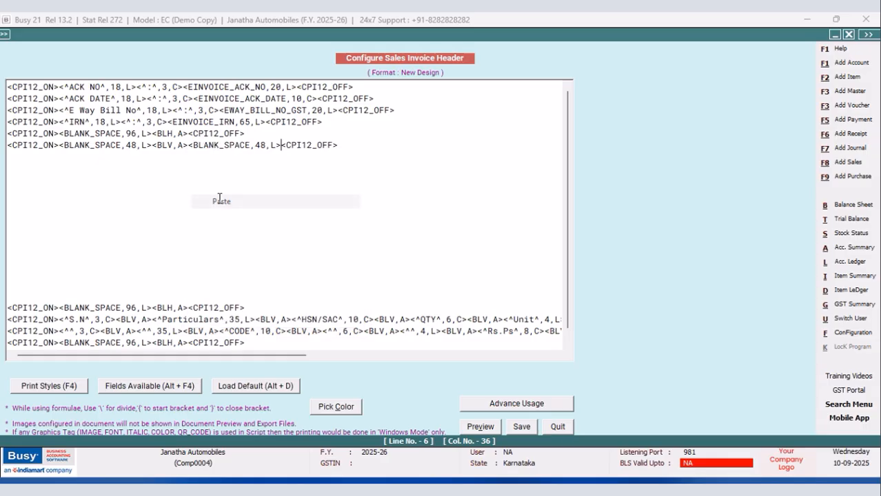
pyautogui.press('BackSpace')
pyautogui.write('7')
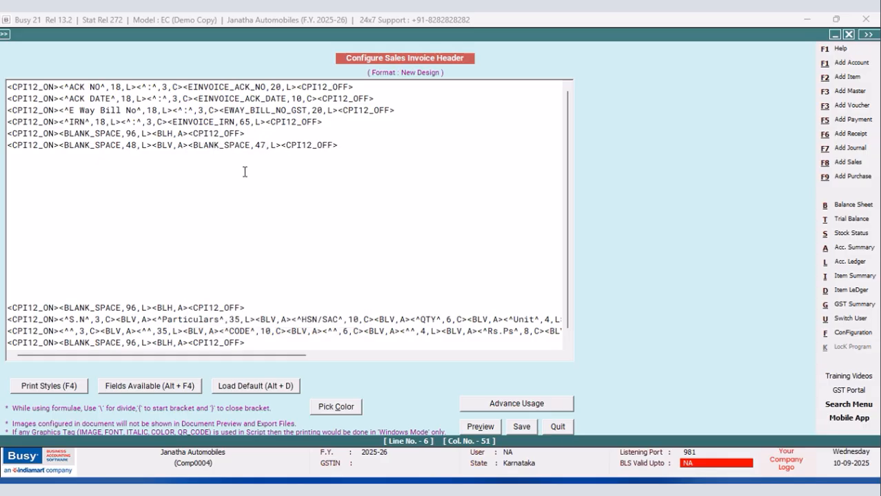
# Save the New Design invoice header and close the configuration screens.
pyautogui.click(522, 427)
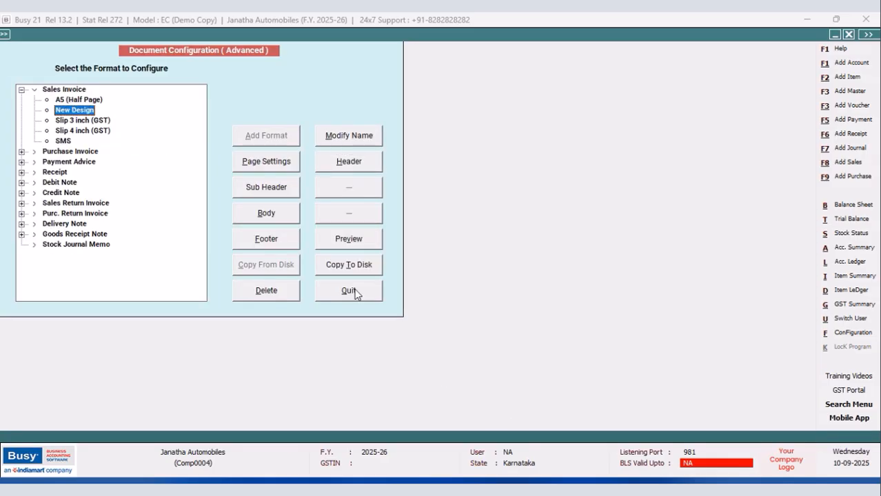
pyautogui.click(356, 295)
pyautogui.click(120, 204)
# Preview the sales voucher's invoice in print layout to check the header's new vertical divider line.
pyautogui.click(573, 34)
pyautogui.click(406, 261)
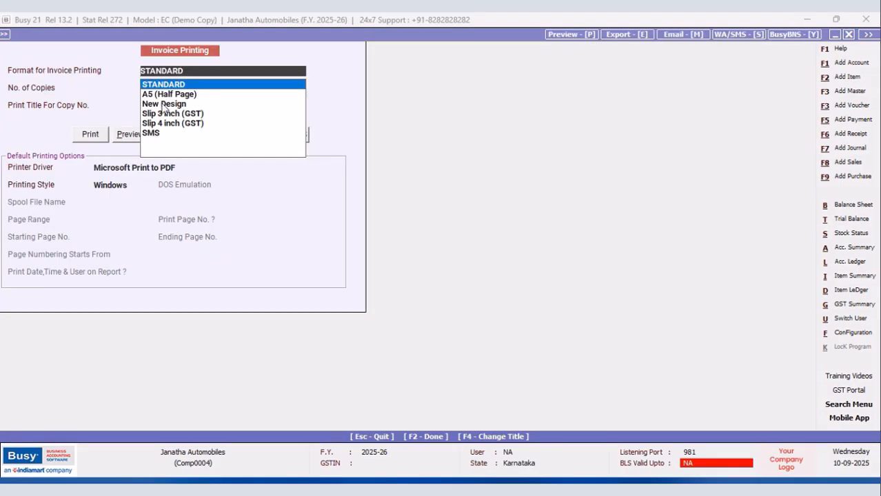
pyautogui.click(162, 104)
pyautogui.click(125, 136)
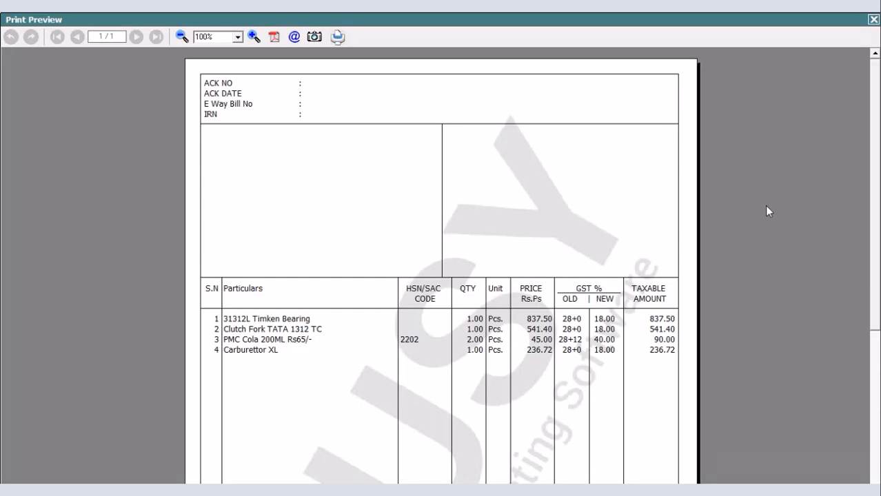
pyautogui.click(873, 23)
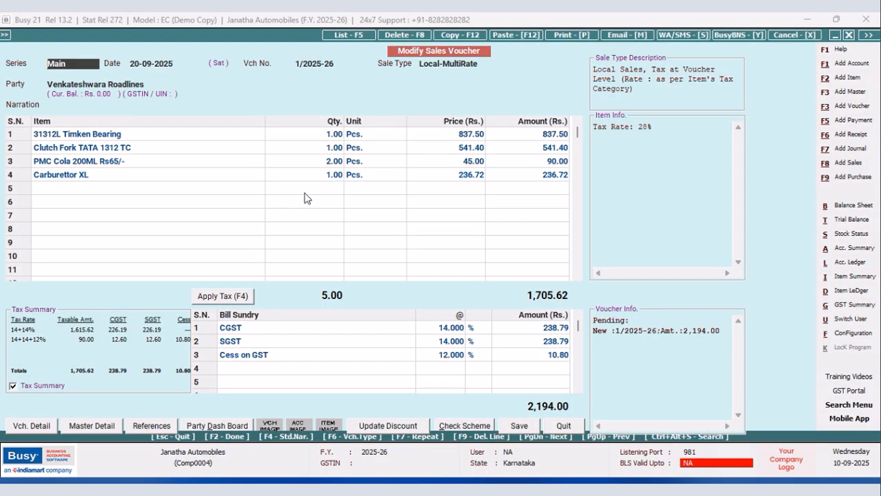
# Open the header of the New Design Sales Invoice format for editing in the advanced document printing configuration.
pyautogui.click(854, 333)
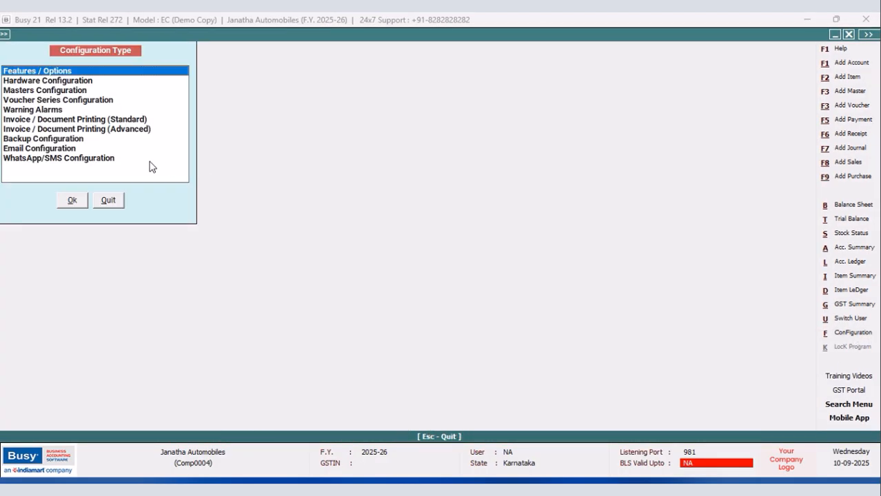
pyautogui.click(128, 130)
pyautogui.click(72, 201)
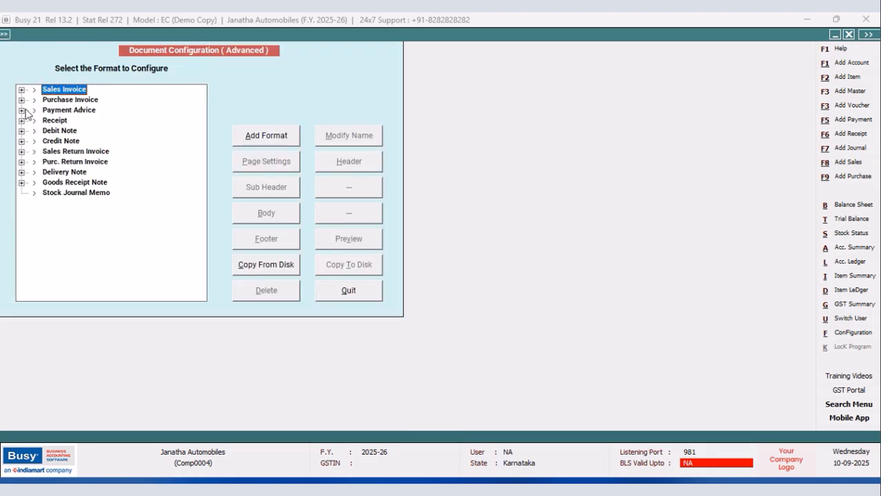
pyautogui.click(22, 90)
pyautogui.click(69, 112)
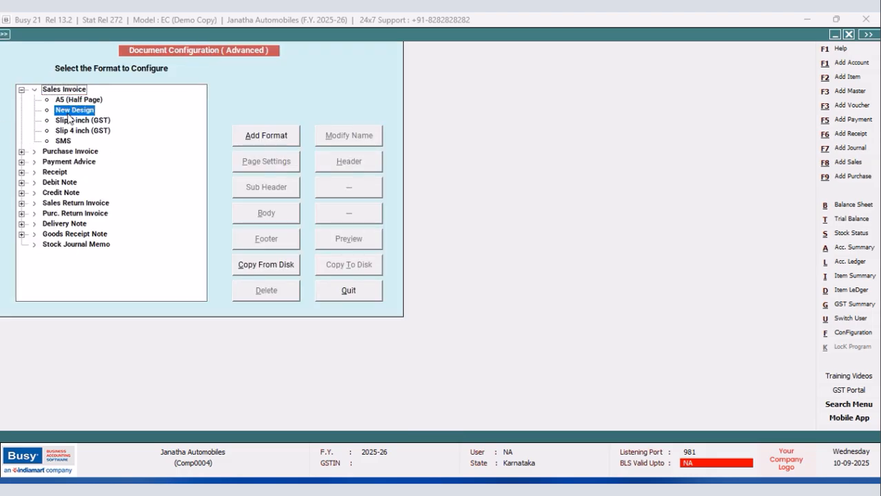
pyautogui.click(348, 162)
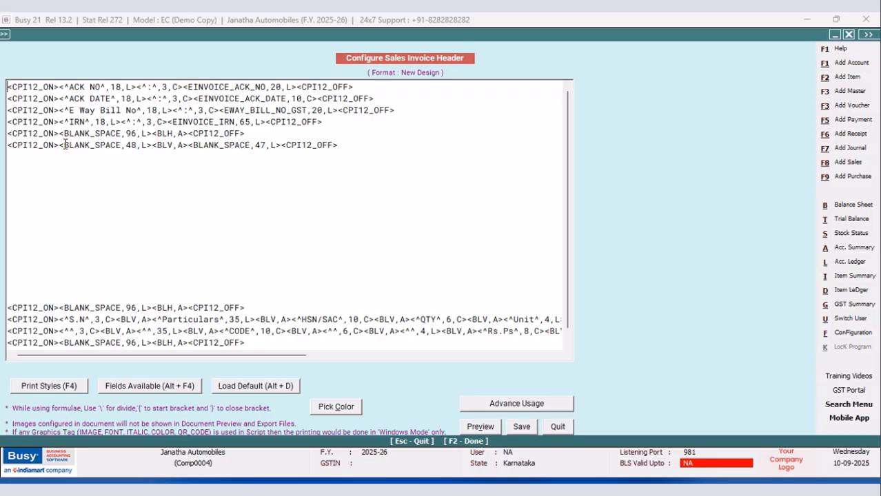
# Replace the 48-wide BLANK_SPACE field on the sixth header line with the static text ^BILLED TO^.
pyautogui.click(64, 145)
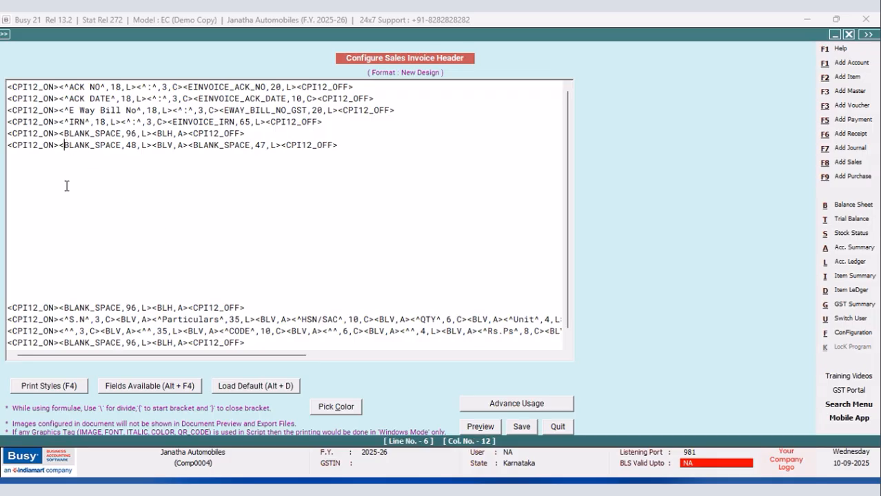
pyautogui.write('^')
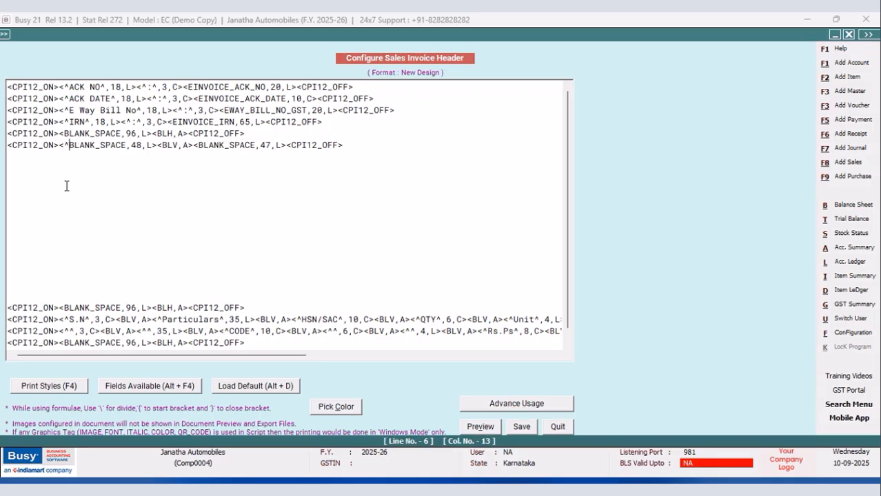
pyautogui.click(128, 147)
pyautogui.write('^')
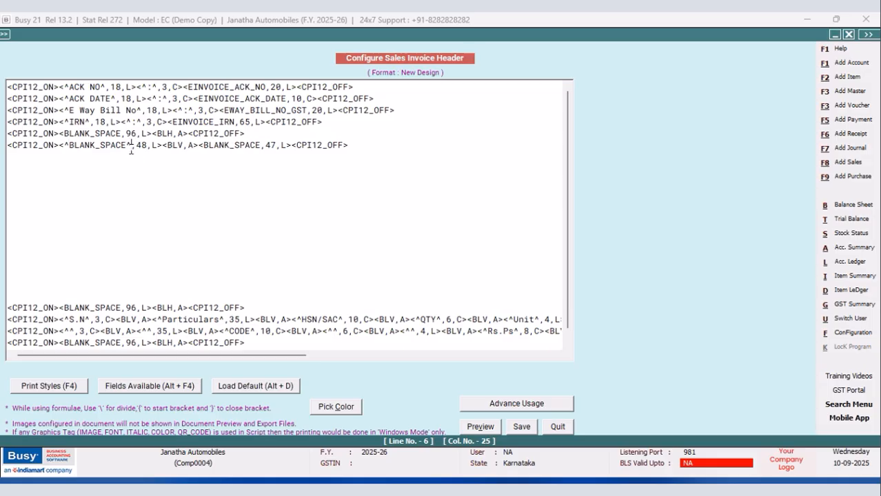
pyautogui.press('BackSpace')
pyautogui.press('BackSpace')
pyautogui.press('BackSpace')
pyautogui.press('BackSpace')
pyautogui.press('BackSpace')
pyautogui.press('BackSpace')
pyautogui.press('BackSpace')
pyautogui.press('BackSpace')
pyautogui.press('BackSpace')
pyautogui.press('BackSpace')
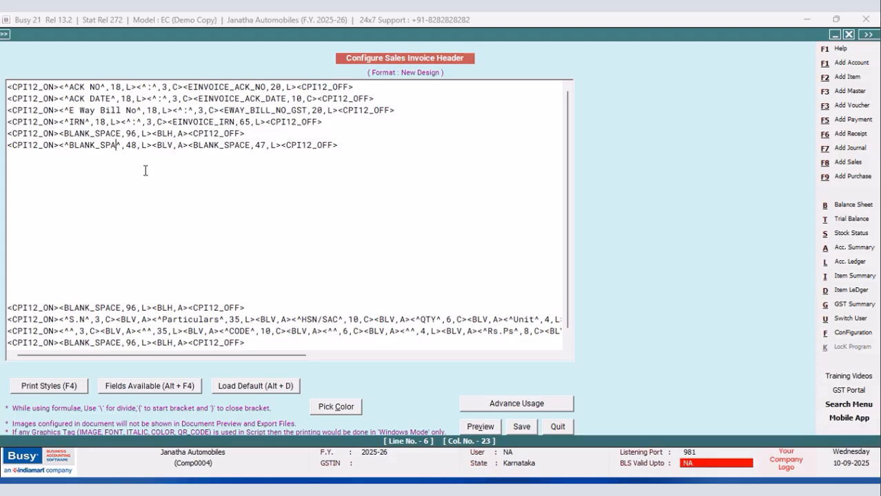
pyautogui.write('ILLED TO')
# Duplicate the BILLED TO line on the line below it in the header.
pyautogui.click(347, 146)
pyautogui.moveTo(346, 145); pyautogui.dragTo(6, 147)
pyautogui.rightClick(18, 147)
pyautogui.click(48, 187)
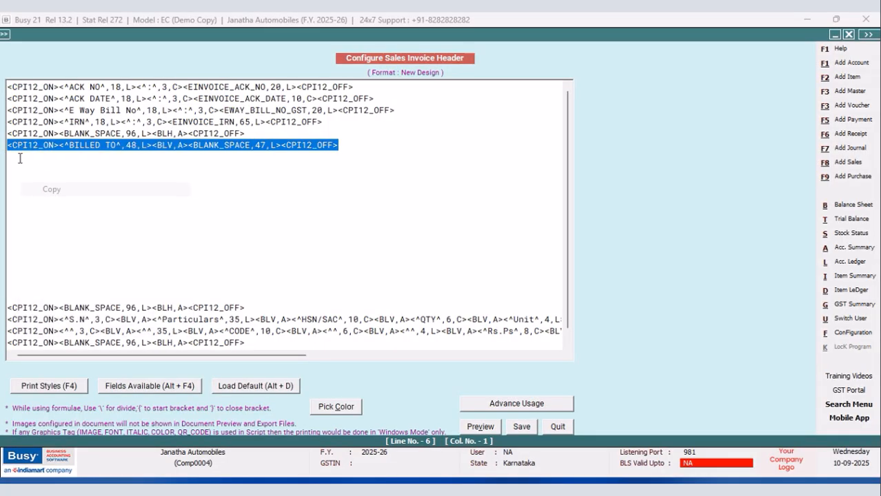
pyautogui.click(17, 157)
pyautogui.rightClick(17, 157)
pyautogui.click(54, 213)
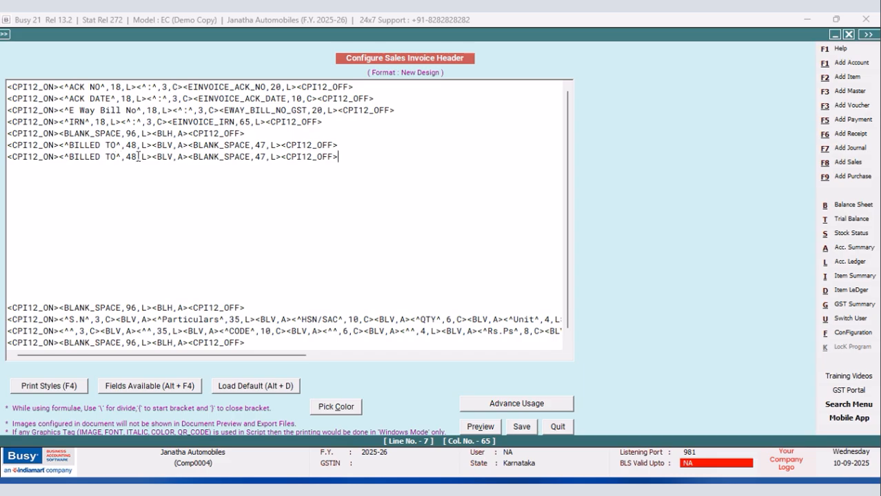
# Replace the BILLED TO text in the duplicated line with the PARTY_NAME field and set its width to 48.
pyautogui.moveTo(150, 157); pyautogui.dragTo(61, 160)
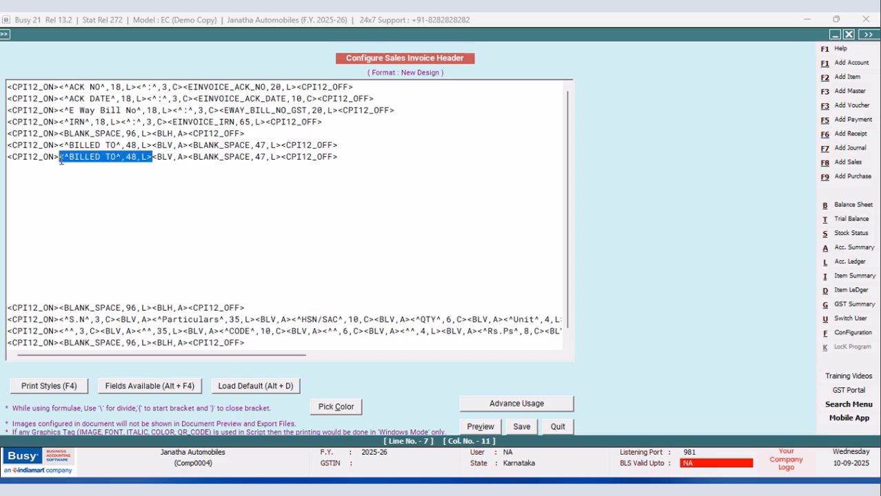
pyautogui.press('Delete')
pyautogui.hotkey('alt', 'F4')
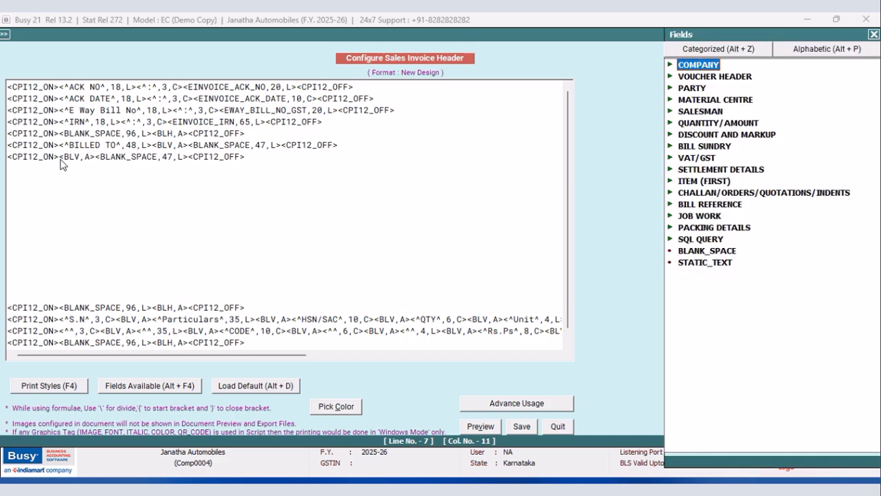
pyautogui.doubleClick(687, 89)
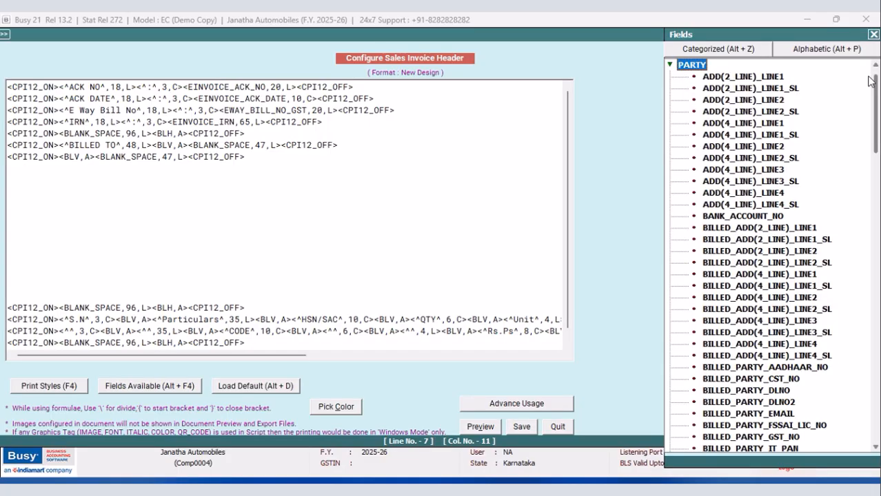
pyautogui.moveTo(700, 35); pyautogui.dragTo(576, 21)
pyautogui.moveTo(751, 72); pyautogui.dragTo(752, 300)
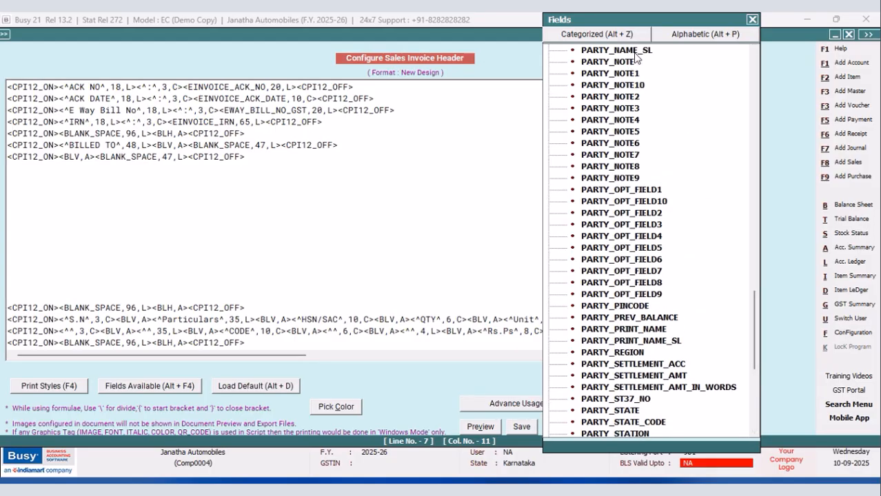
pyautogui.click(754, 50)
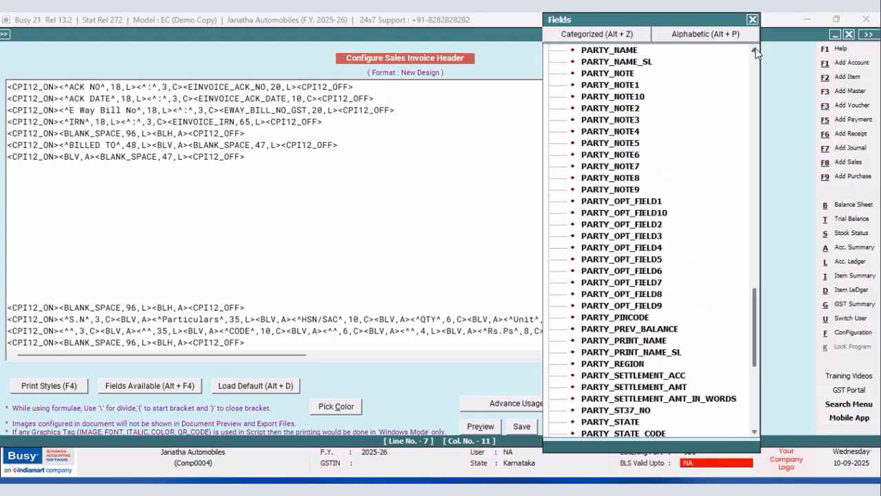
pyautogui.click(623, 54)
pyautogui.press('Return')
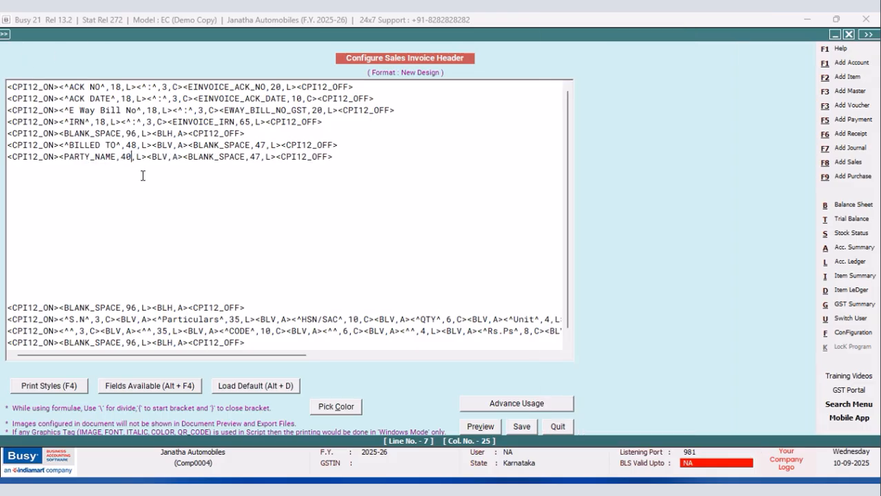
pyautogui.press('BackSpace')
pyautogui.write('8')
# Duplicate the PARTY_NAME line on the line below it in the header.
pyautogui.moveTo(350, 156); pyautogui.dragTo(3, 165)
pyautogui.rightClick(19, 165)
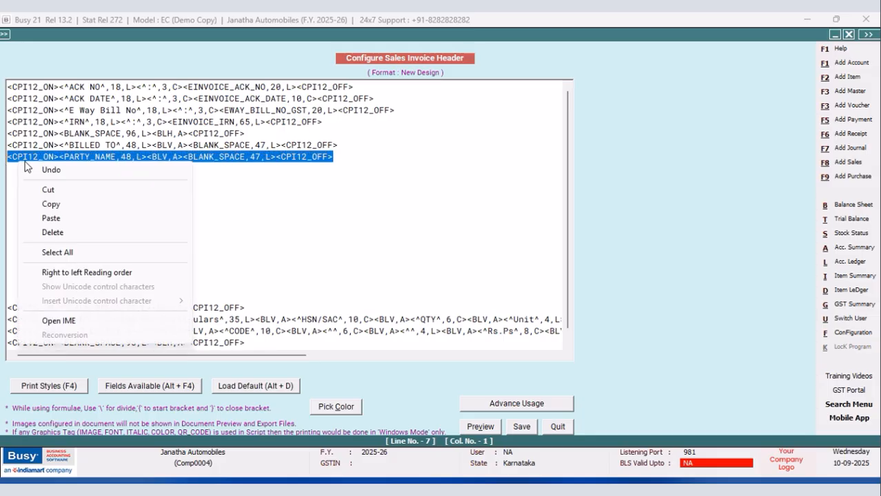
pyautogui.click(52, 205)
pyautogui.click(23, 168)
pyautogui.rightClick(23, 168)
pyautogui.click(58, 232)
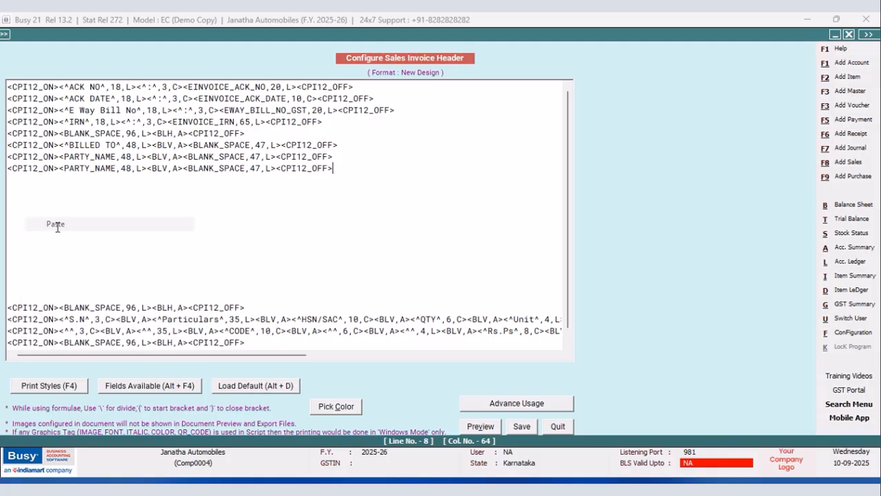
# Replace the PARTY_NAME field in the duplicated line with the party address field ADD(4_LINE)_LINE1.
pyautogui.moveTo(146, 170); pyautogui.dragTo(61, 170)
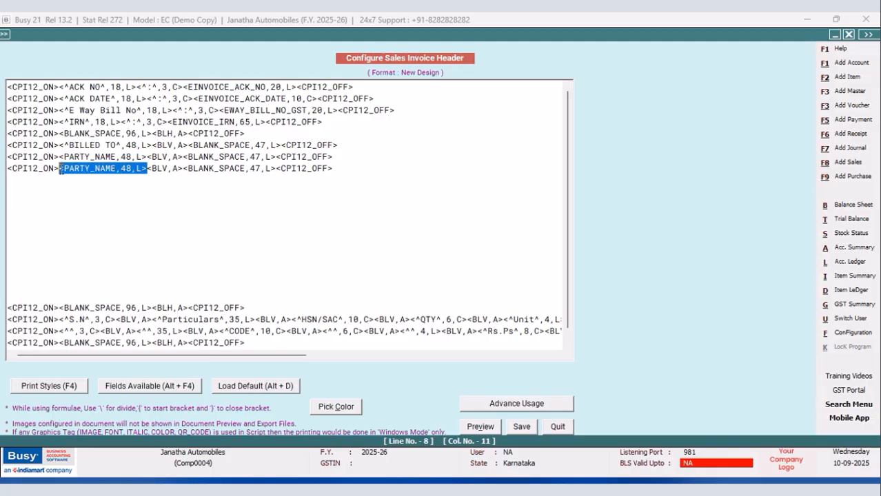
pyautogui.press('Delete')
pyautogui.hotkey('alt', 'F5')
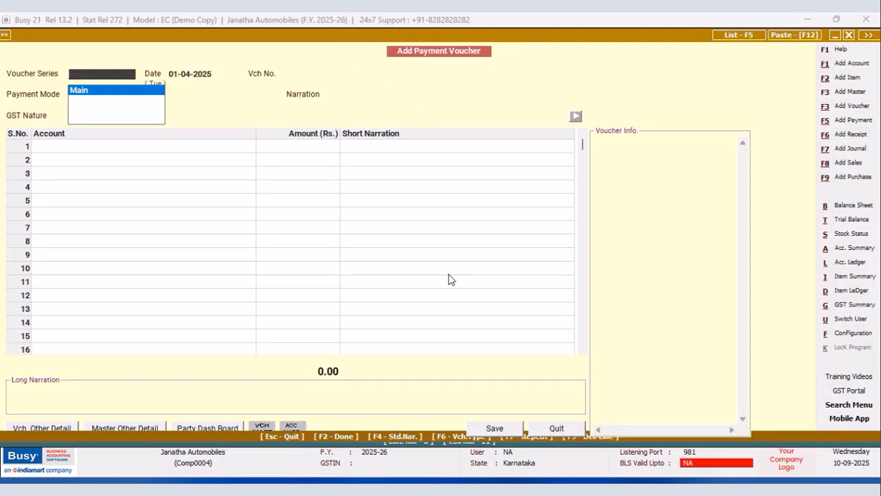
pyautogui.click(564, 429)
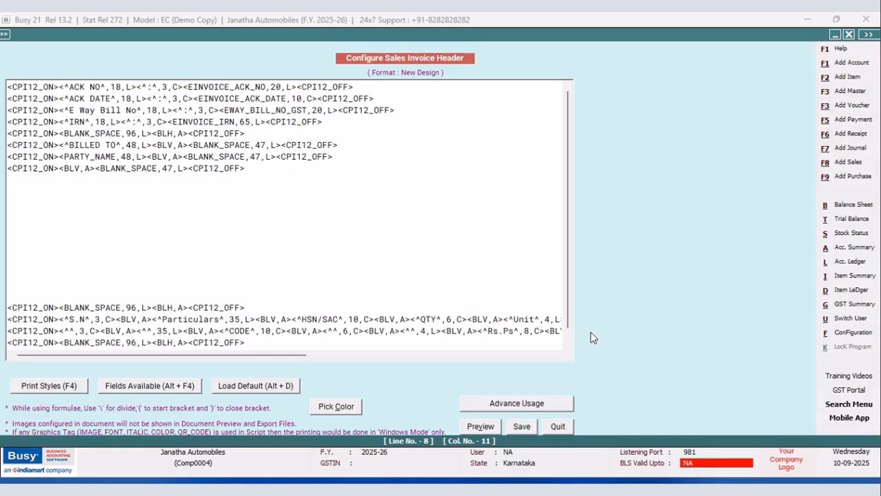
pyautogui.hotkey('alt', 'F4')
pyautogui.moveTo(755, 304); pyautogui.dragTo(730, 68)
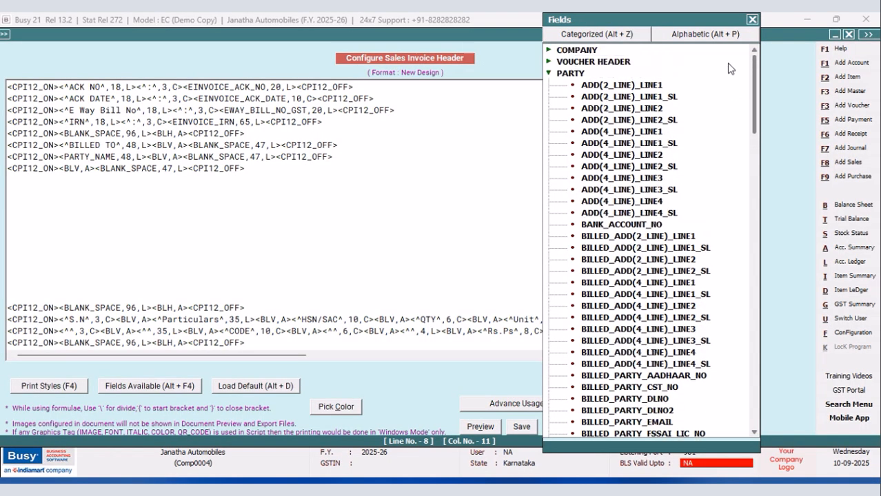
pyautogui.doubleClick(624, 131)
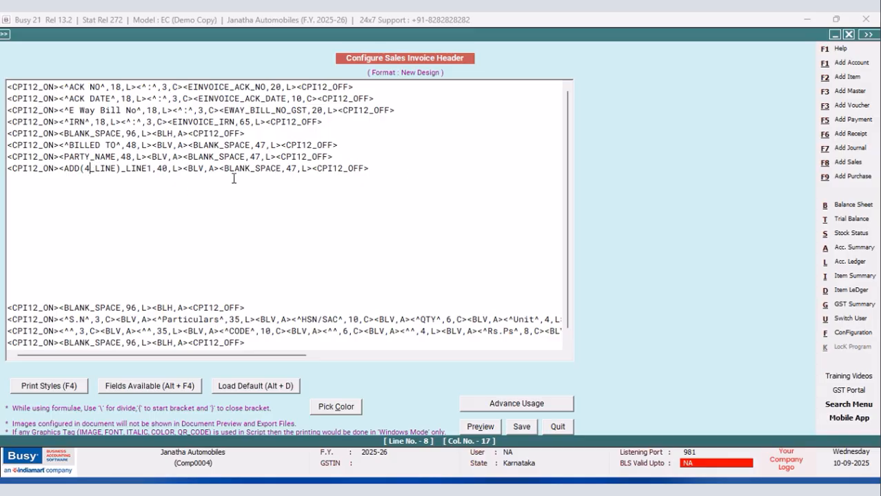
# Change the party address field below PARTY_NAME to its two-line version, ADD(2_LINE)_LINE1.
pyautogui.moveTo(382, 166); pyautogui.dragTo(8, 172)
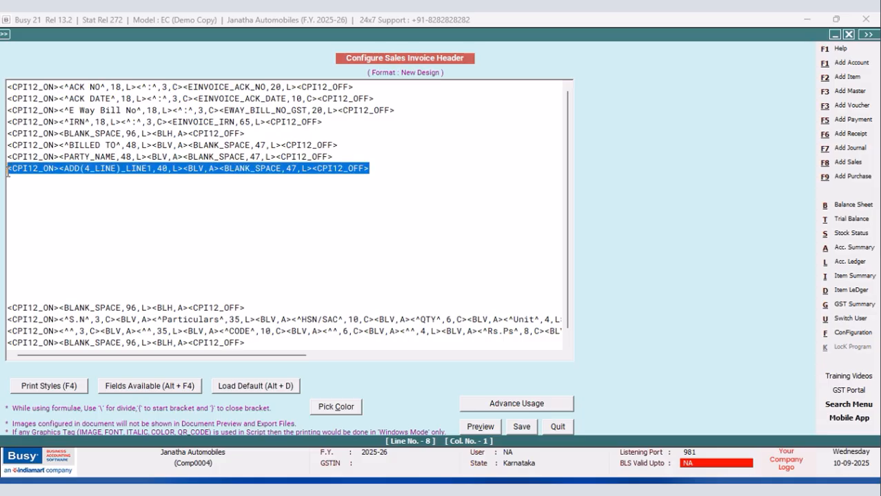
pyautogui.click(183, 169)
pyautogui.click(89, 168)
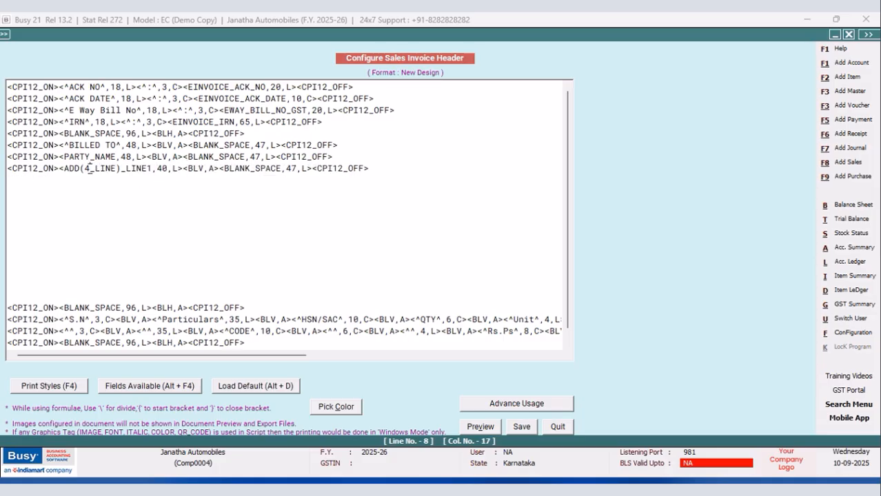
pyautogui.press('BackSpace')
pyautogui.write('2')
# Add a CPI12_ON and CPI12_OFF print style pair on the empty line below the first address line.
pyautogui.click(23, 179)
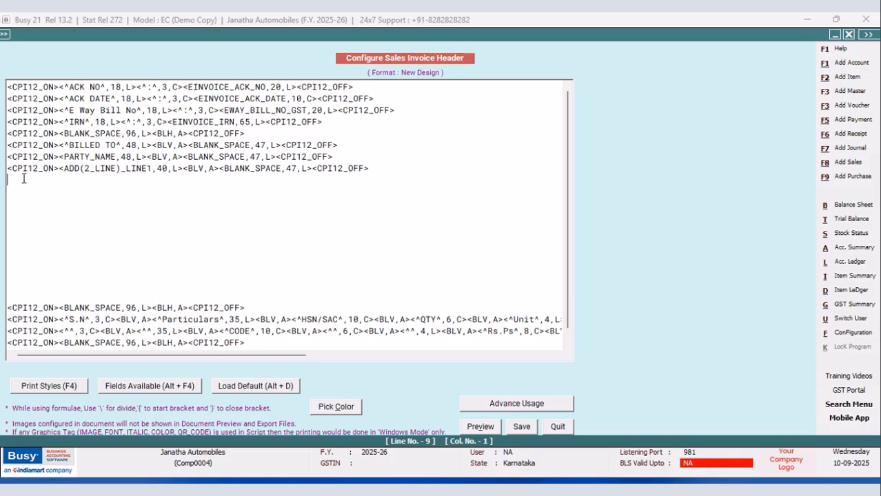
pyautogui.press('F4')
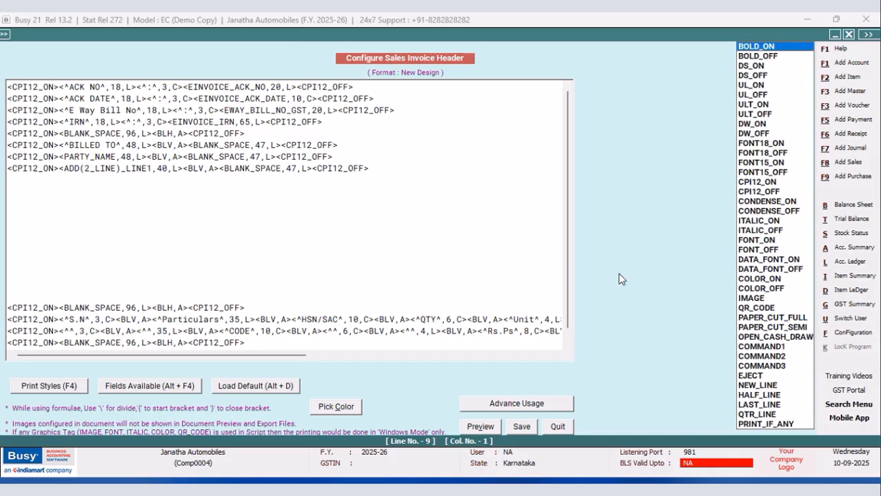
pyautogui.click(751, 184)
pyautogui.press('Return')
pyautogui.press('F4')
pyautogui.press('Down')
pyautogui.press('Return')
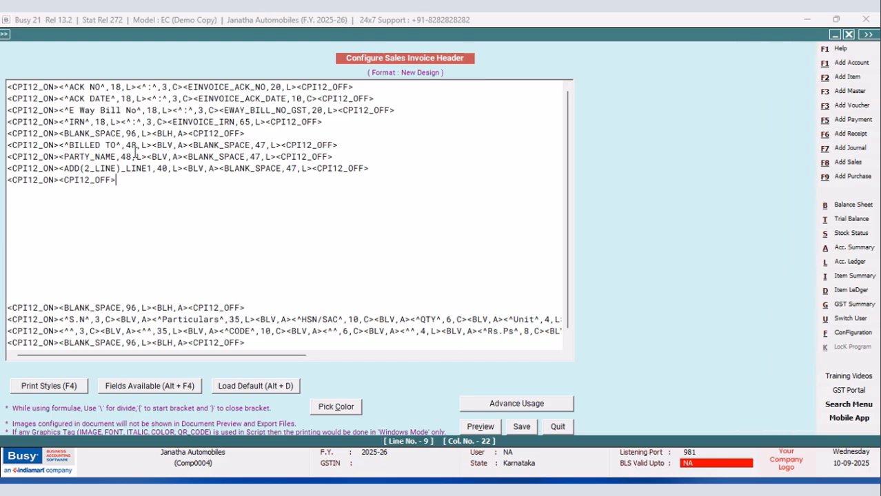
# Insert the party field ADD(2_LINE)_LINE2 between the new CPI12_ON and CPI12_OFF styles.
pyautogui.click(60, 181)
pyautogui.hotkey('alt', 'F4')
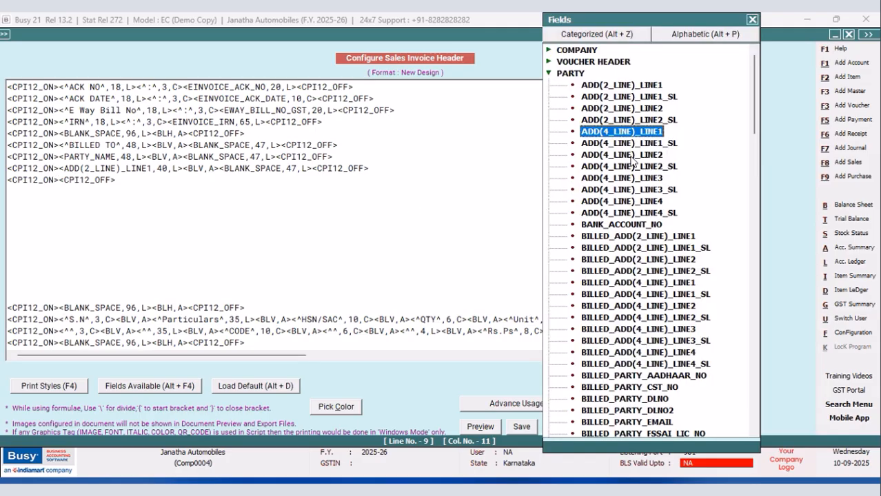
pyautogui.doubleClick(636, 109)
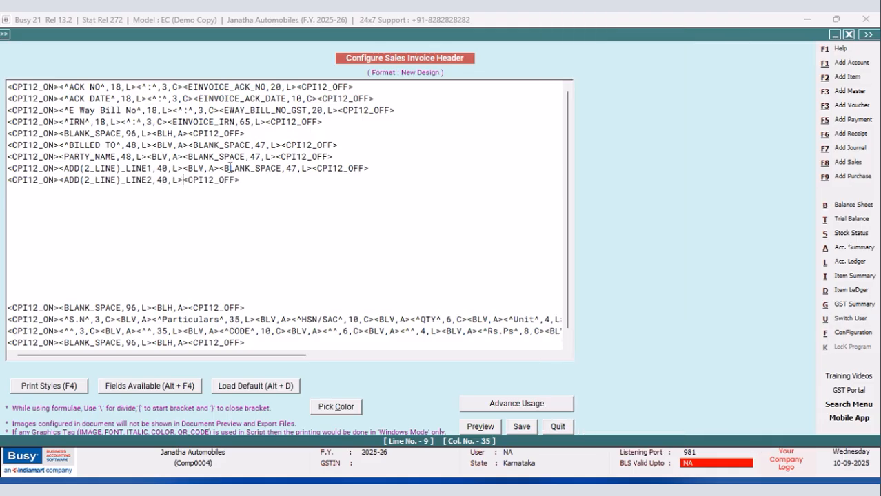
# Copy the <BLV,A> tag from the first address line to just after the ADD(2_LINE)_LINE2 field.
pyautogui.moveTo(219, 168); pyautogui.dragTo(182, 173)
pyautogui.rightClick(205, 170)
pyautogui.click(237, 213)
pyautogui.click(183, 180)
pyautogui.rightClick(183, 181)
pyautogui.click(213, 237)
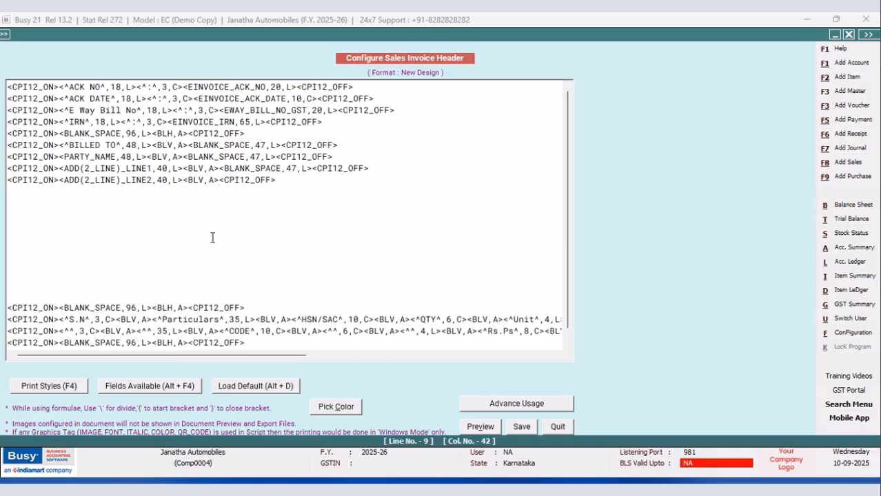
# Set the width of both party address fields to 47.
pyautogui.press('BackSpace')
pyautogui.write('7')
pyautogui.click(171, 180)
pyautogui.press('BackSpace')
pyautogui.write('7')
# Copy the opening part of the ACK NO line, through its colon column, to the line below the second address line.
pyautogui.moveTo(183, 88); pyautogui.dragTo(7, 87)
pyautogui.rightClick(54, 88)
pyautogui.click(69, 130)
pyautogui.click(13, 187)
pyautogui.rightClick(14, 188)
pyautogui.click(44, 241)
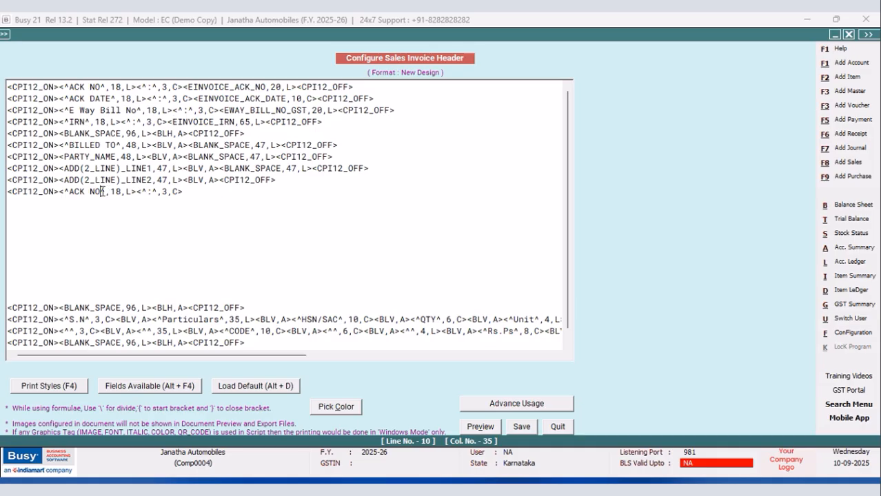
# Replace the ACK NO label in the copied line with GSTIN.
pyautogui.press('BackSpace')
pyautogui.press('BackSpace')
pyautogui.press('BackSpace')
pyautogui.press('BackSpace')
pyautogui.press('BackSpace')
pyautogui.press('BackSpace')
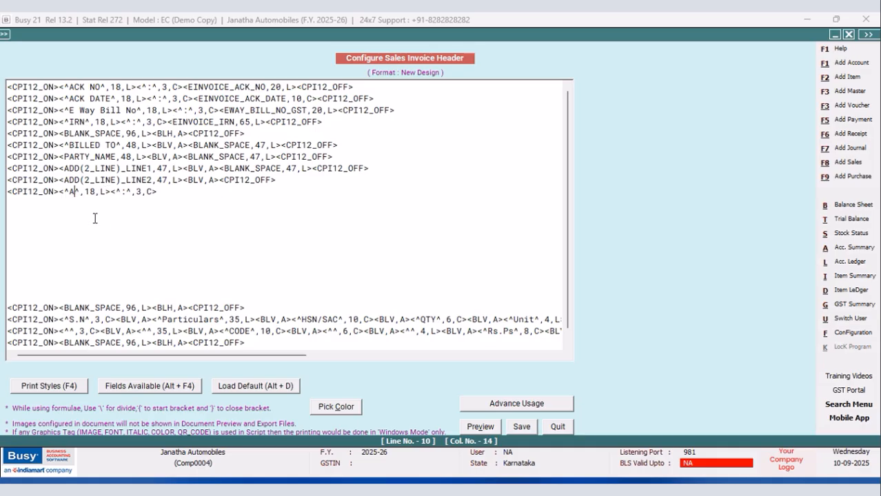
pyautogui.write('GSTIN')
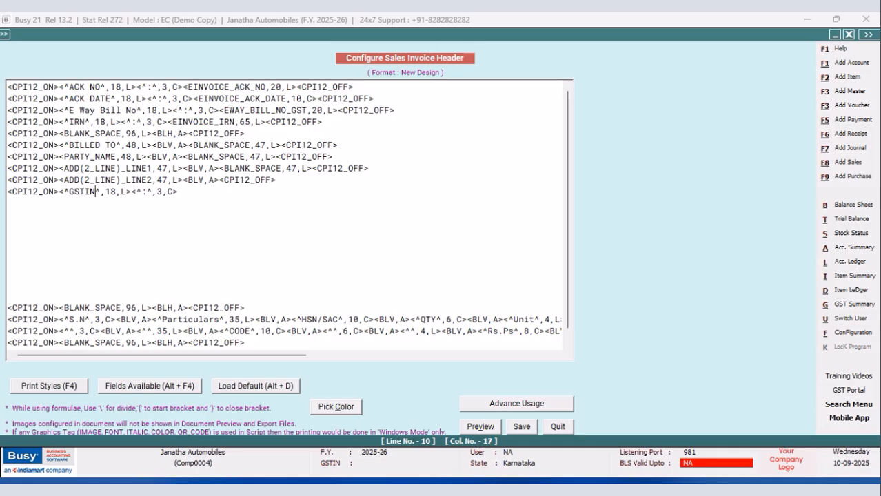
# Insert the party field PARTY_GST_NO after the colon column in the GSTIN line.
pyautogui.click(181, 193)
pyautogui.hotkey('alt', 'F4')
pyautogui.moveTo(756, 133); pyautogui.dragTo(754, 319)
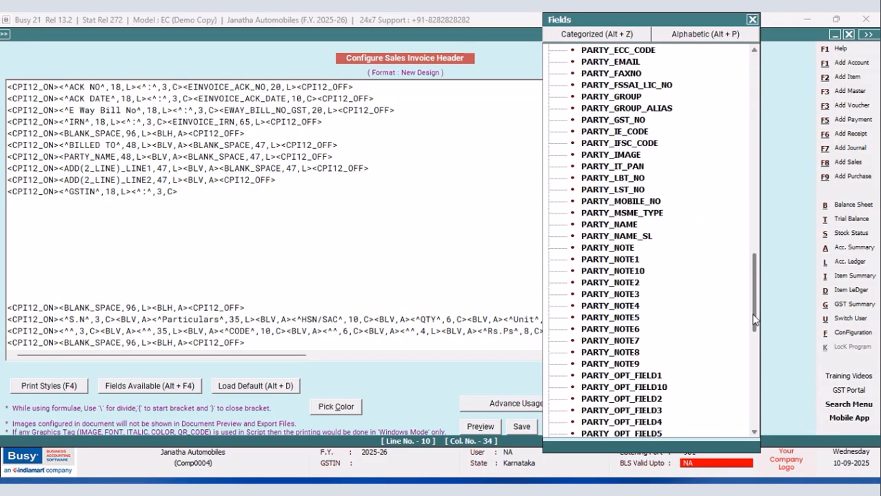
pyautogui.doubleClick(613, 122)
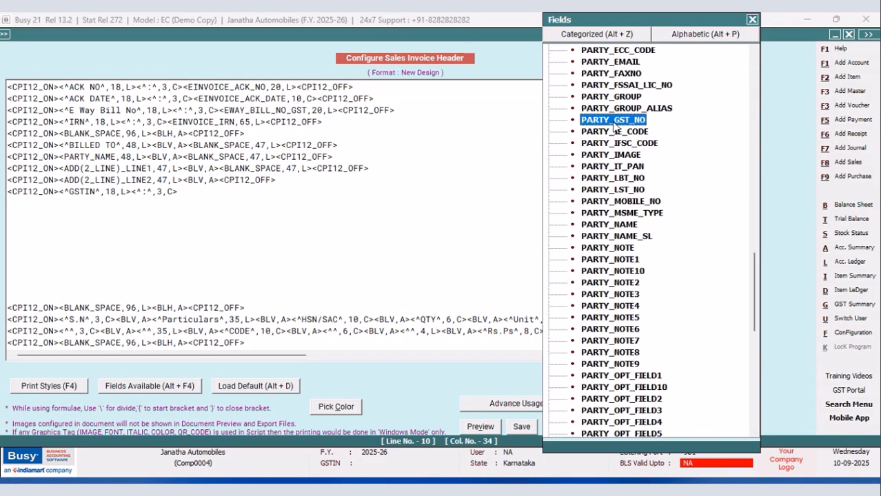
# Complete the GSTIN line with a copied <BLV,A> tag and the CPI12_OFF print style.
pyautogui.moveTo(220, 168); pyautogui.dragTo(182, 168)
pyautogui.rightClick(188, 168)
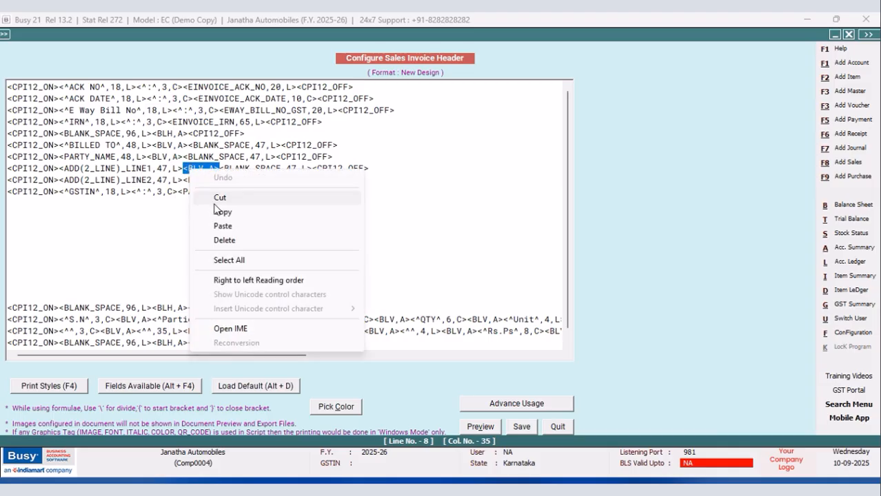
pyautogui.click(218, 211)
pyautogui.click(283, 192)
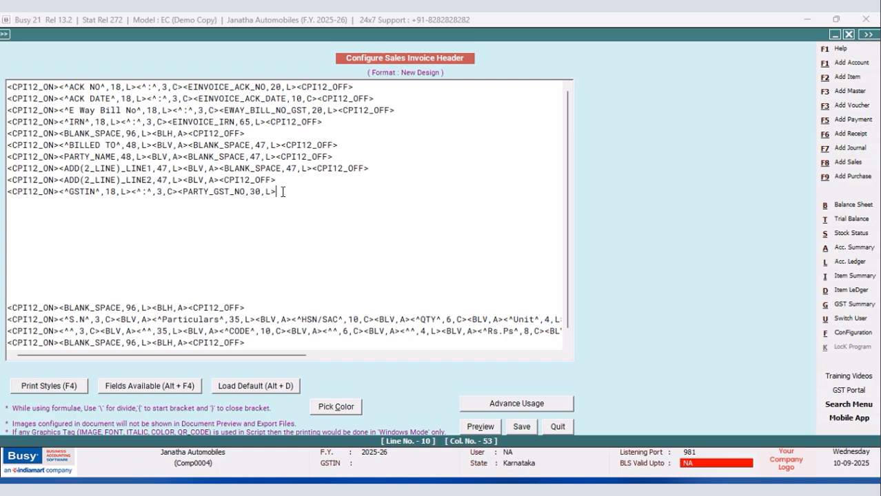
pyautogui.rightClick(293, 193)
pyautogui.click(313, 247)
pyautogui.press('F4')
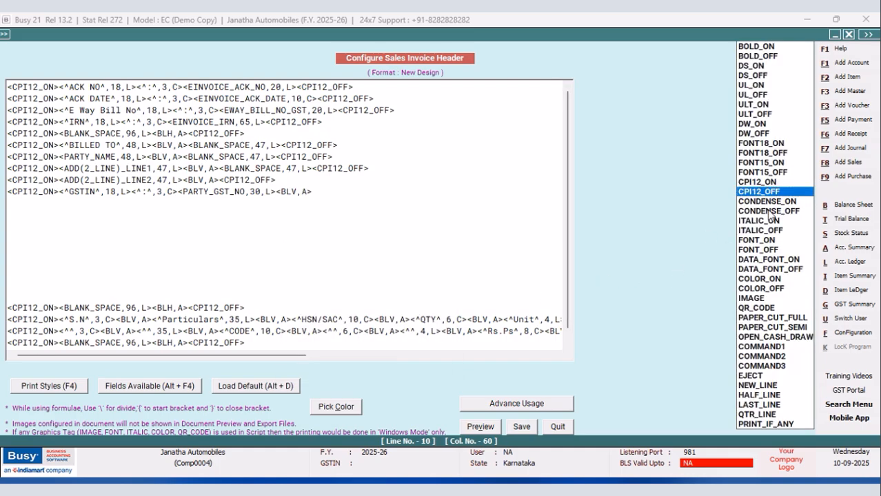
pyautogui.press('Return')
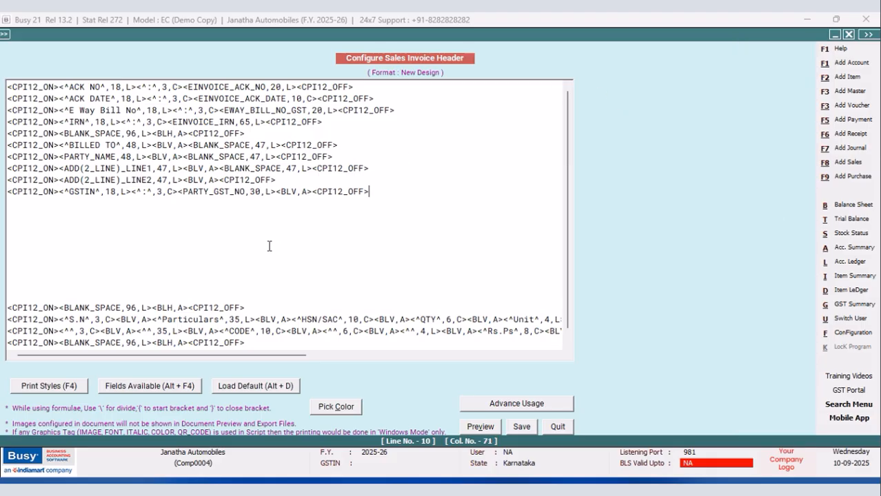
# Set the width of the PARTY_GST_NO field to 26.
pyautogui.click(261, 191)
pyautogui.press('BackSpace')
pyautogui.press('BackSpace')
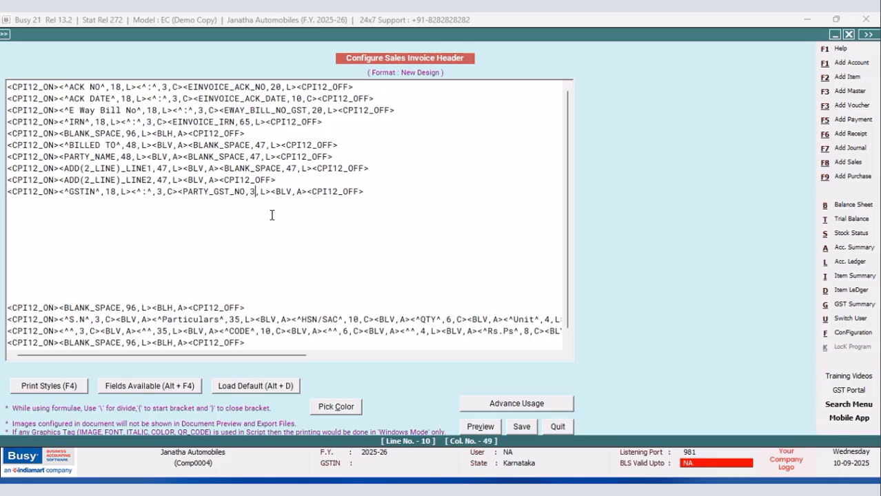
pyautogui.write('27')
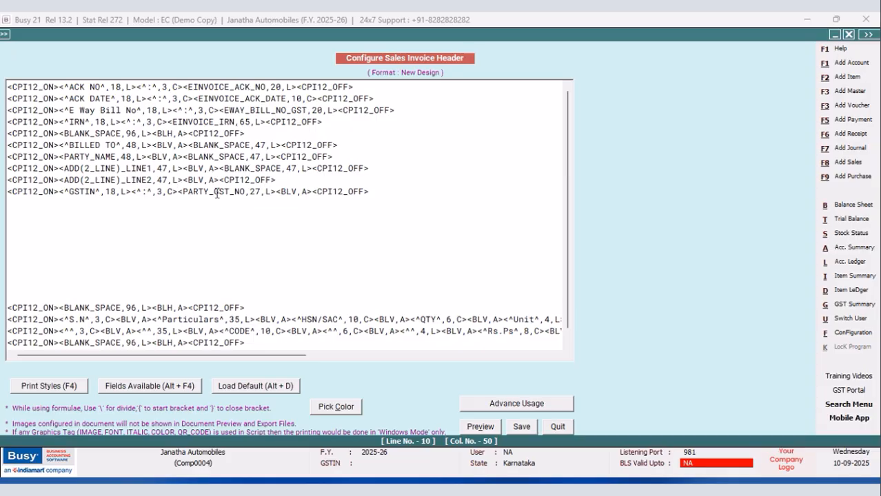
pyautogui.press('BackSpace')
pyautogui.write('5')
pyautogui.press('BackSpace')
pyautogui.write('6')
# Duplicate the GSTIN line on the line below it in the header.
pyautogui.moveTo(372, 192); pyautogui.dragTo(6, 192)
pyautogui.rightClick(35, 194)
pyautogui.click(50, 235)
pyautogui.click(28, 203)
pyautogui.rightClick(28, 203)
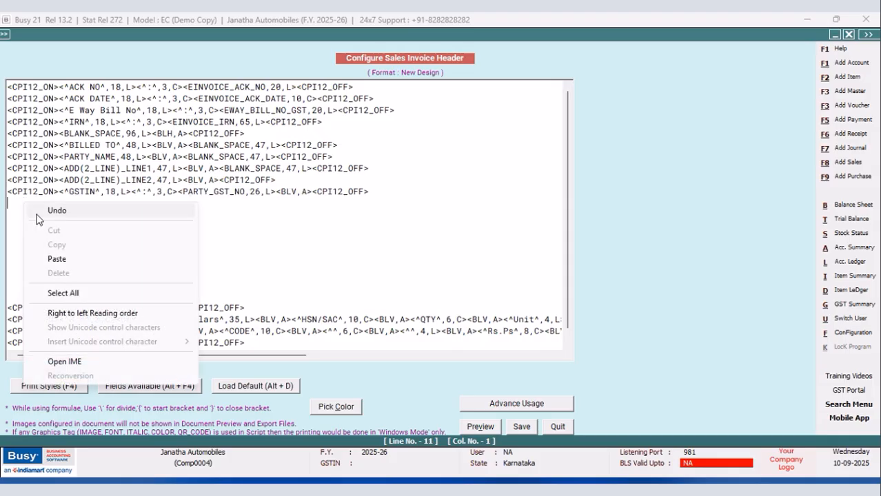
pyautogui.click(57, 258)
# Replace the GSTIN label in the duplicated line with PAN NO.
pyautogui.click(95, 203)
pyautogui.press('BackSpace')
pyautogui.press('BackSpace')
pyautogui.press('BackSpace')
pyautogui.press('BackSpace')
pyautogui.press('BackSpace')
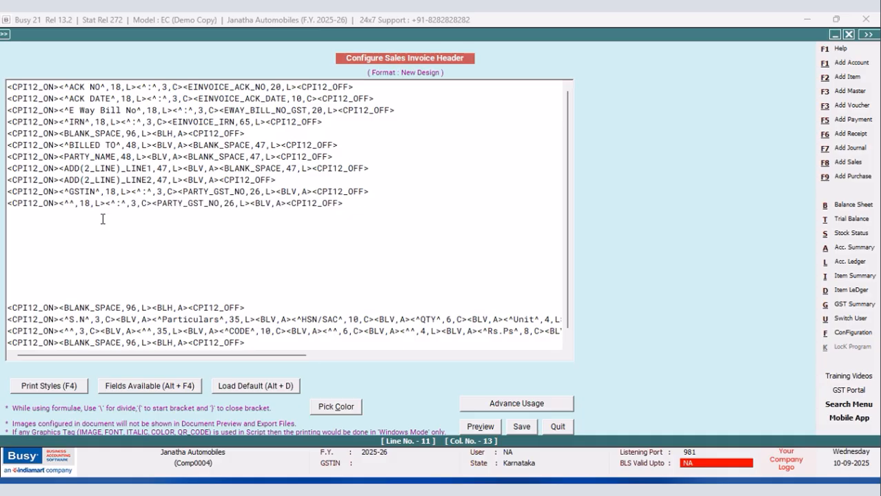
pyautogui.write('PAN')
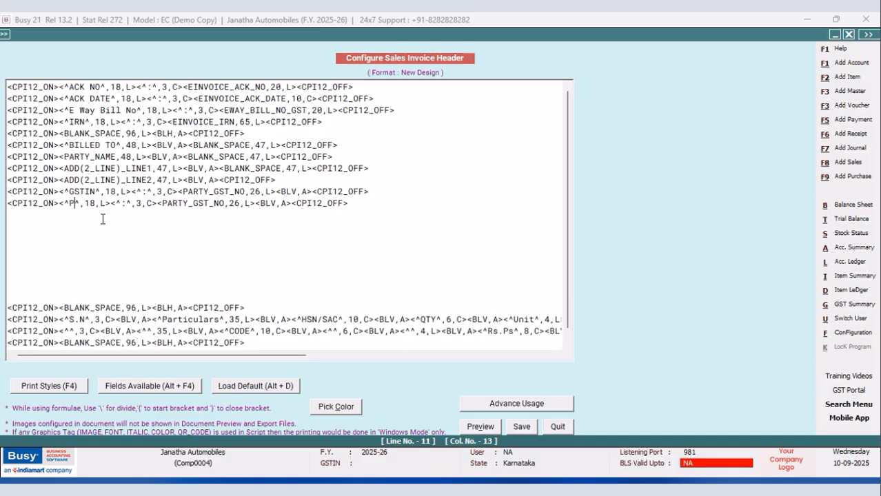
pyautogui.write(' NO')
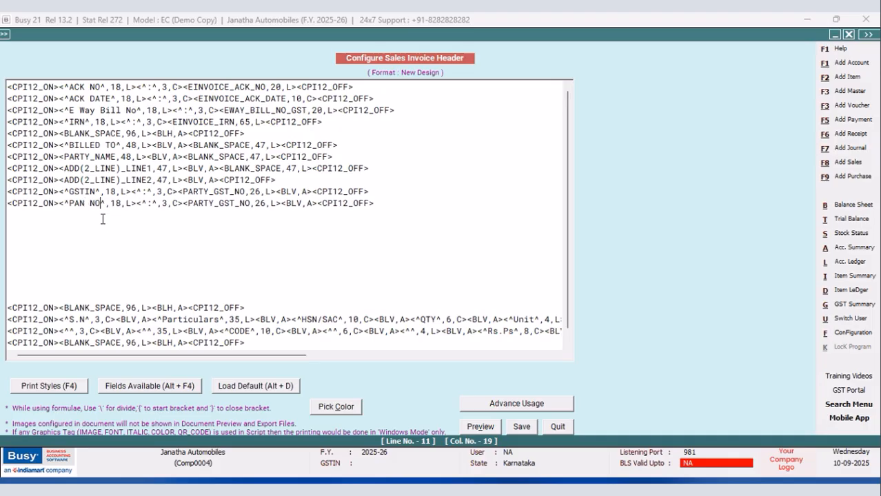
# Replace the PARTY_GST_NO field in the PAN NO line with PARTY_IT_PAN and set its width to 26.
pyautogui.moveTo(280, 204); pyautogui.dragTo(183, 205)
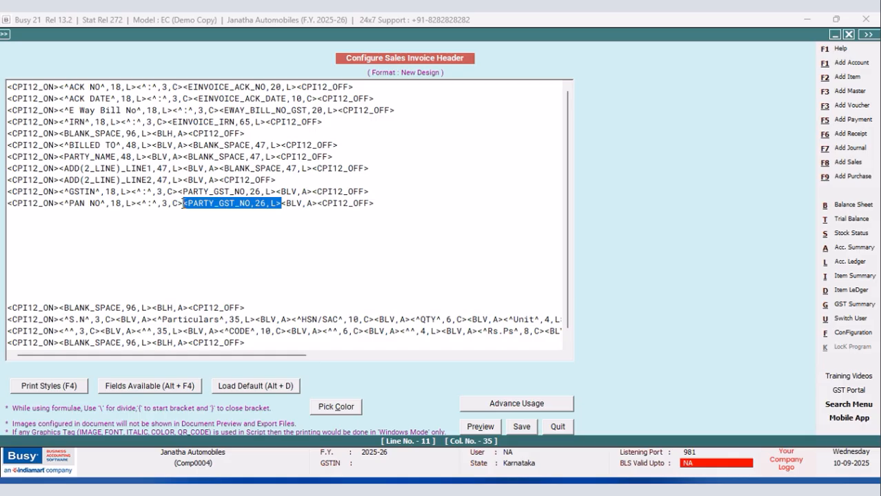
pyautogui.press('Delete')
pyautogui.hotkey('alt', 'F4')
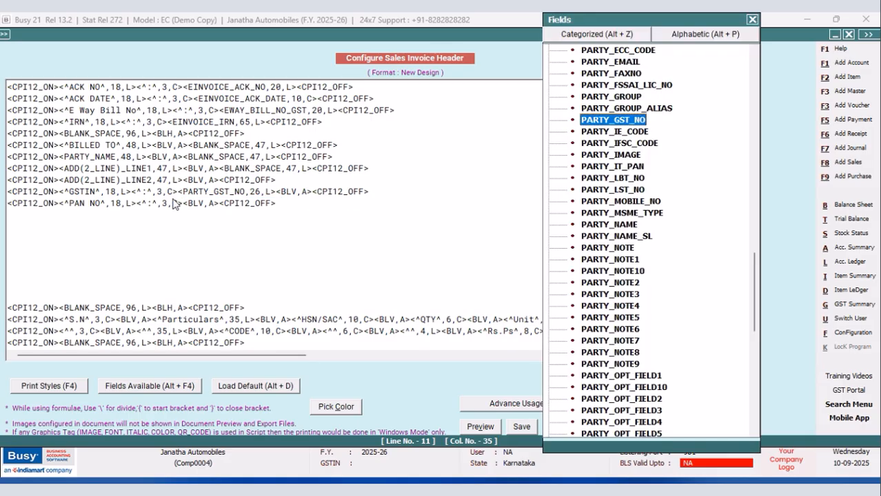
pyautogui.doubleClick(626, 166)
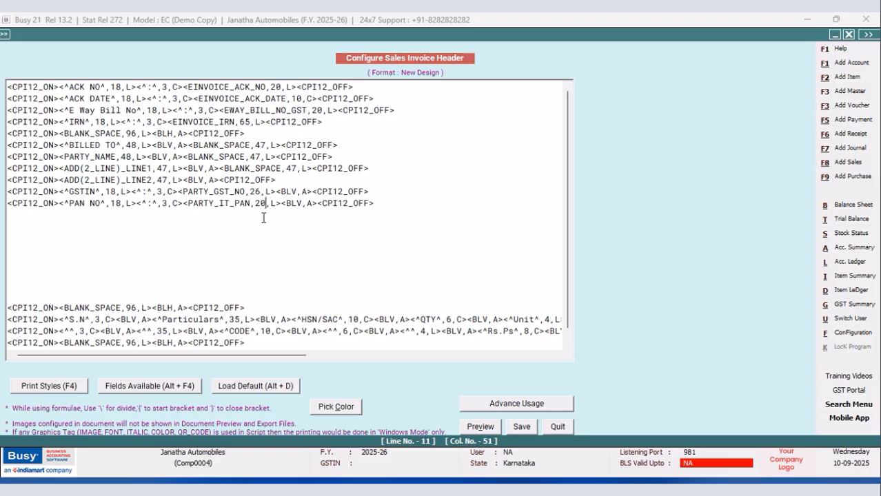
pyautogui.press('BackSpace')
pyautogui.write('6')
# Duplicate the PAN NO line on the line below it in the header.
pyautogui.moveTo(386, 204); pyautogui.dragTo(7, 206)
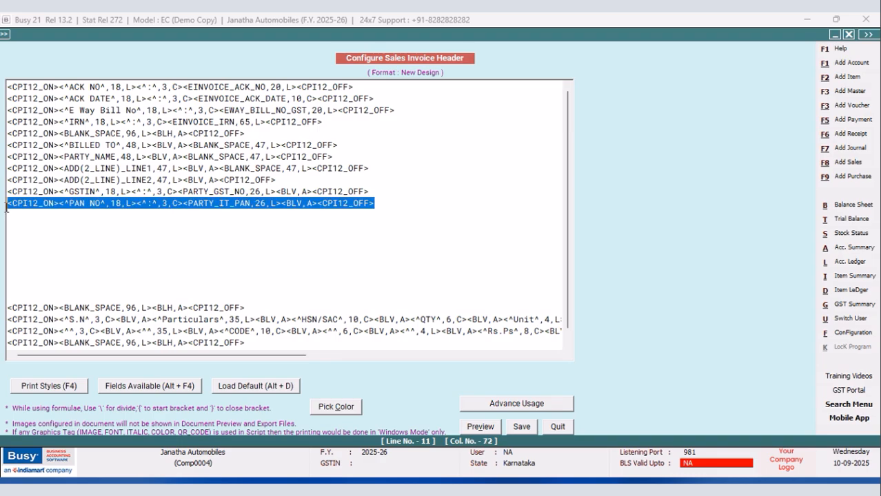
pyautogui.rightClick(29, 213)
pyautogui.click(61, 250)
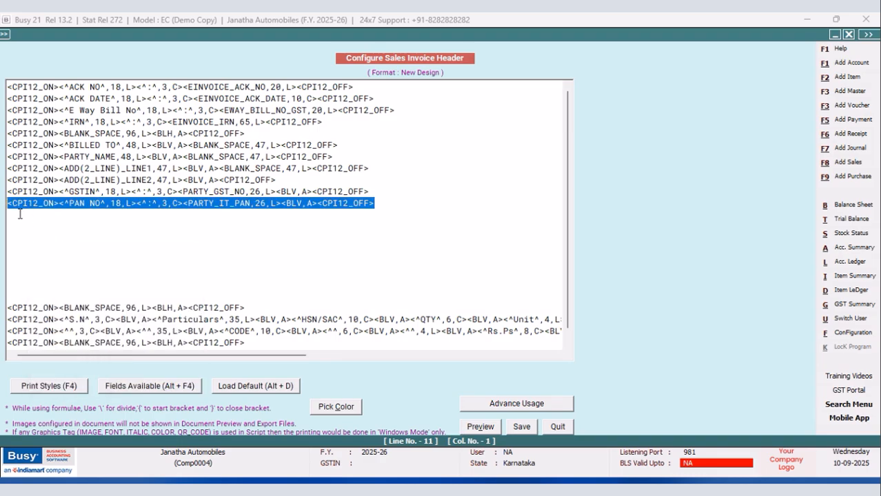
pyautogui.click(20, 215)
pyautogui.rightClick(20, 214)
pyautogui.click(51, 268)
# Change the PAN NO label in the duplicated line to PARTY STATE.
pyautogui.click(101, 215)
pyautogui.press('BackSpace')
pyautogui.press('BackSpace')
pyautogui.press('BackSpace')
pyautogui.press('BackSpace')
pyautogui.write('RTY STATE')
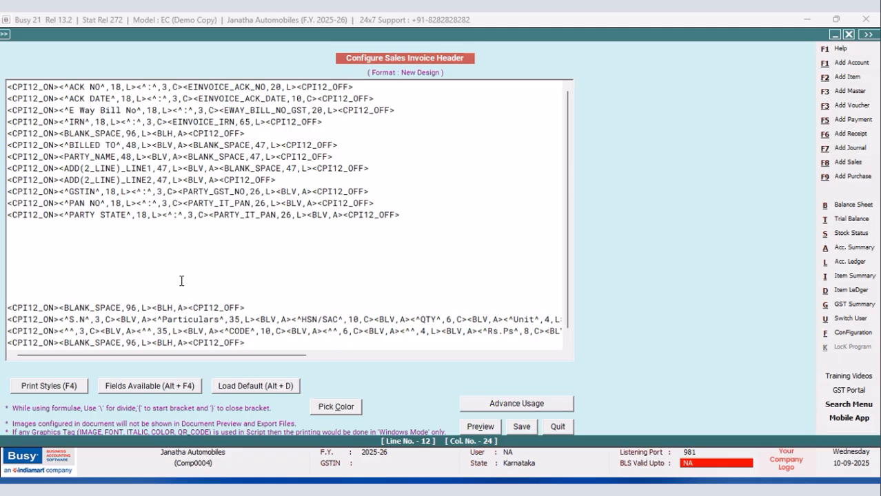
# Replace the PARTY_IT_PAN field in the PARTY STATE line with PARTY_STATE and set its width to 26.
pyautogui.moveTo(306, 215); pyautogui.dragTo(209, 214)
pyautogui.press('Delete')
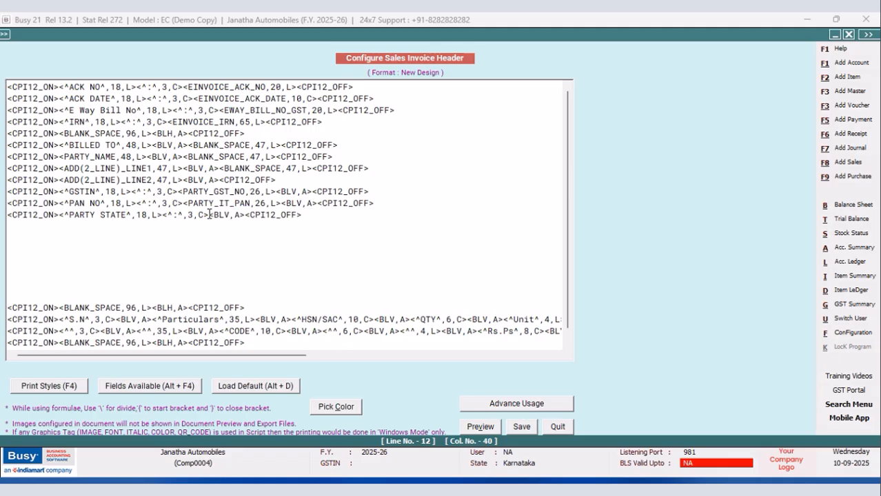
pyautogui.hotkey('alt', 'F4')
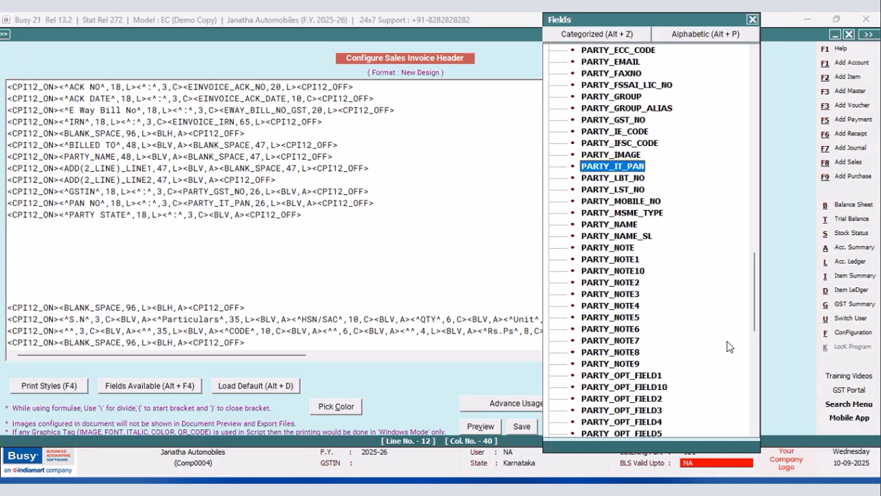
pyautogui.moveTo(754, 291); pyautogui.dragTo(756, 348)
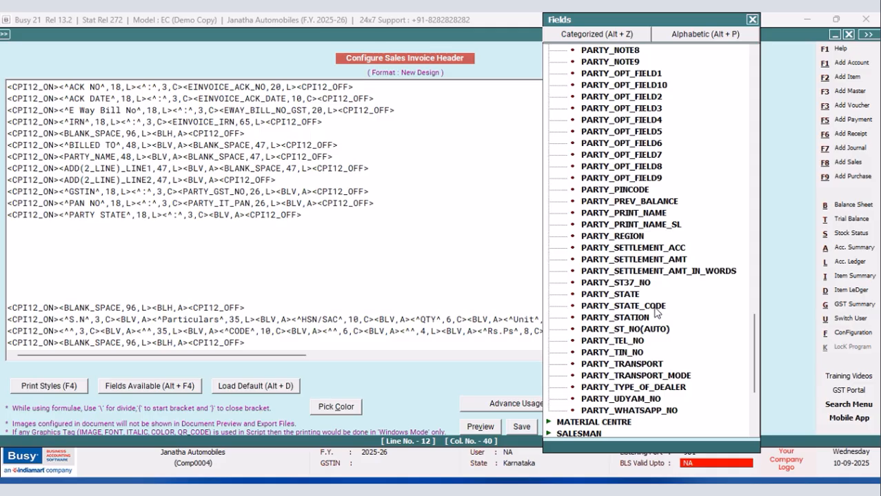
pyautogui.doubleClick(638, 295)
pyautogui.press('Left')
pyautogui.press('Left')
pyautogui.press('Left')
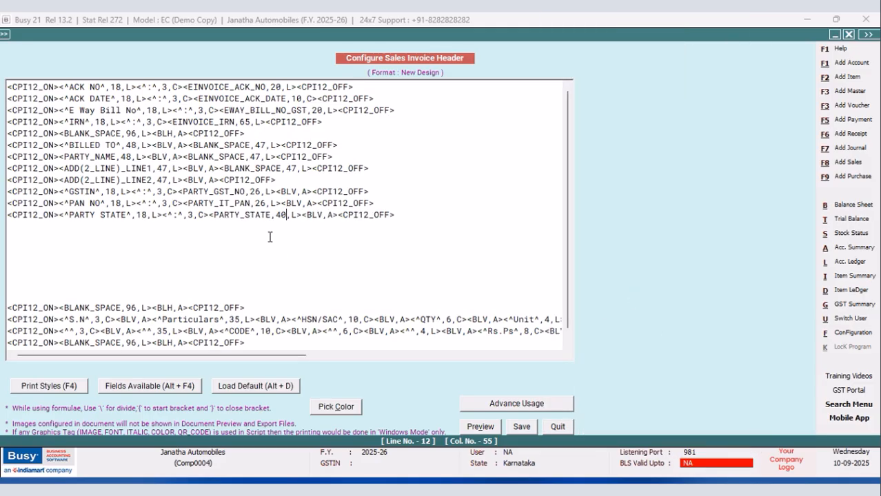
pyautogui.press('BackSpace')
pyautogui.press('BackSpace')
pyautogui.write('26')
# Duplicate the BILLED TO line onto the empty line below the PARTY STATE line.
pyautogui.moveTo(338, 146); pyautogui.dragTo(8, 146)
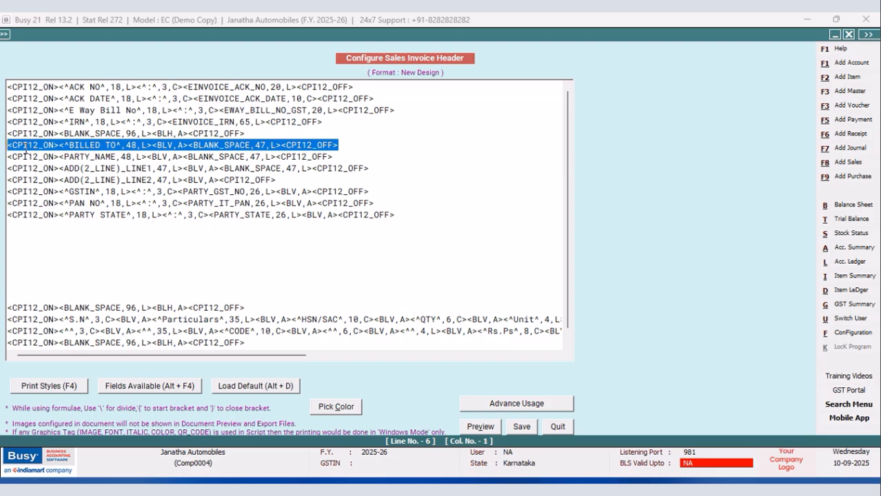
pyautogui.rightClick(51, 147)
pyautogui.click(62, 192)
pyautogui.click(16, 226)
pyautogui.rightClick(16, 226)
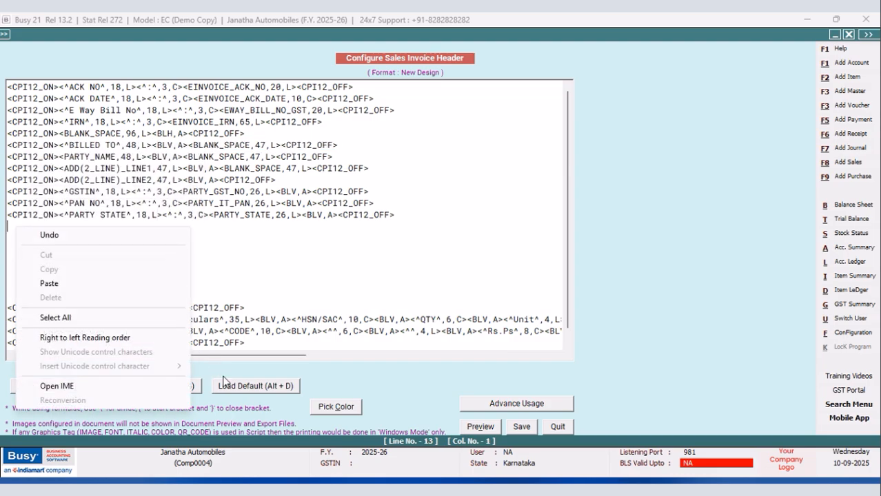
pyautogui.click(49, 283)
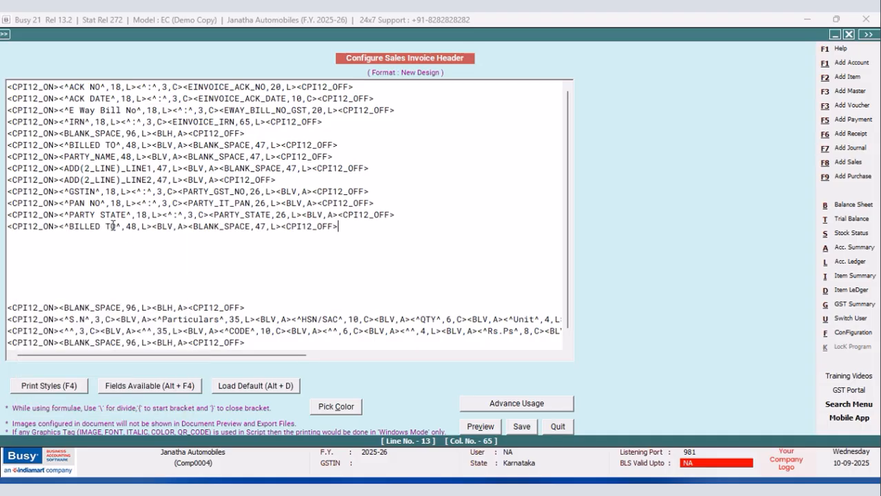
# Change the label in the duplicated BILLED TO line to SHIPPED TO and save the header.
pyautogui.press('BackSpace')
pyautogui.press('BackSpace')
pyautogui.press('BackSpace')
pyautogui.press('BackSpace')
pyautogui.press('BackSpace')
pyautogui.press('BackSpace')
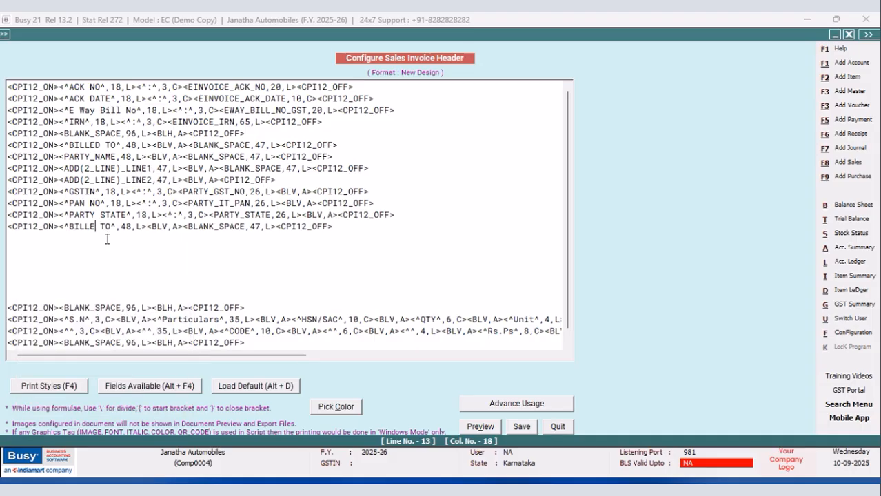
pyautogui.write('SHIPPED')
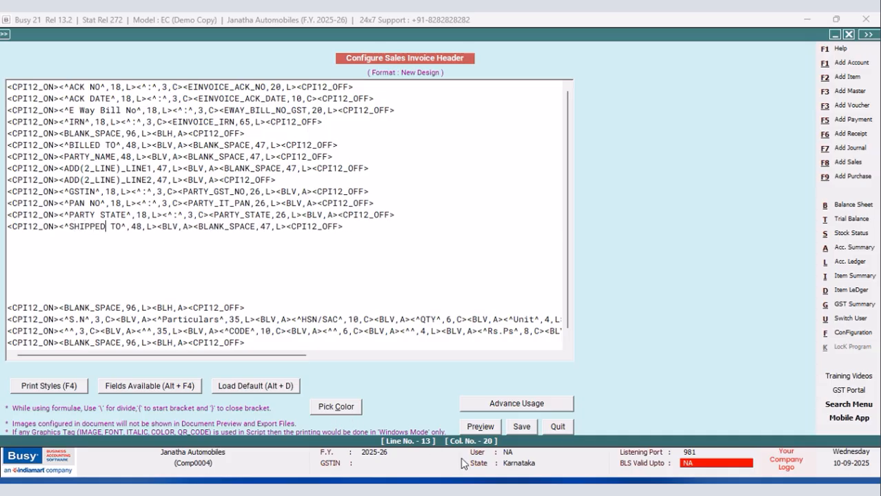
pyautogui.click(520, 427)
pyautogui.click(815, 463)
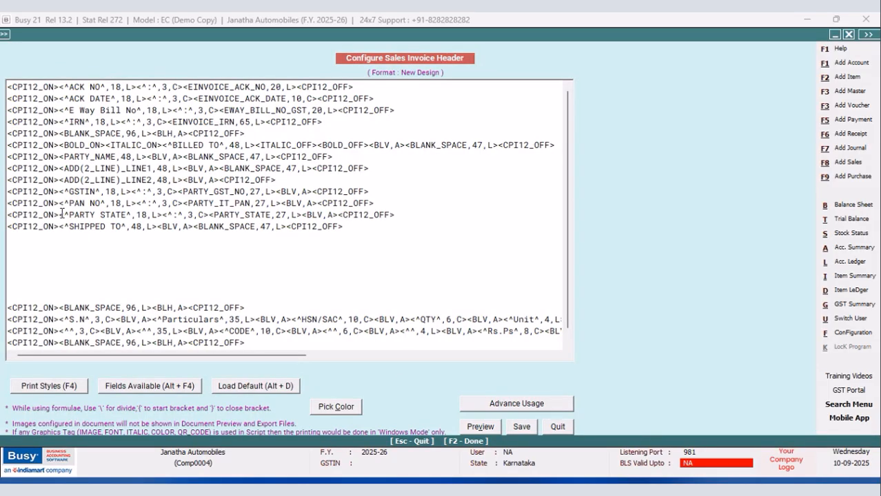
# Underline the PARTY STATE line by adding UL_ON before its label and UL_OFF after the PARTY_STATE field.
pyautogui.click(60, 215)
pyautogui.press('F4')
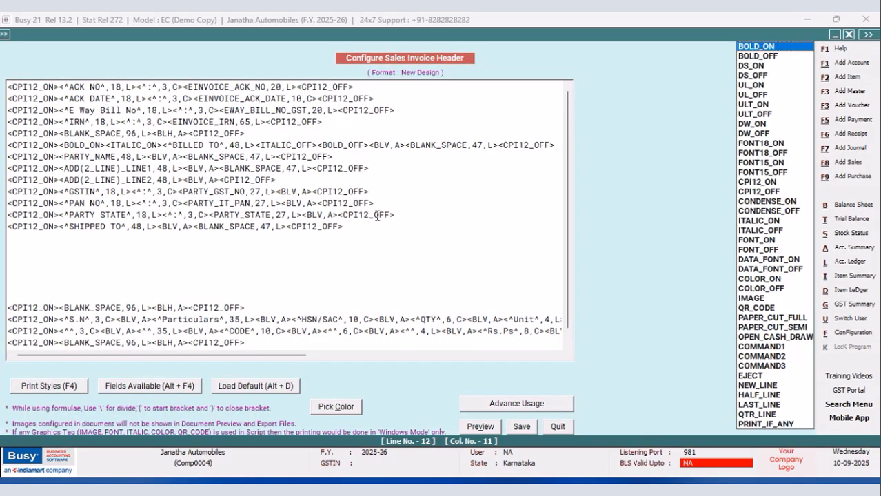
pyautogui.click(740, 86)
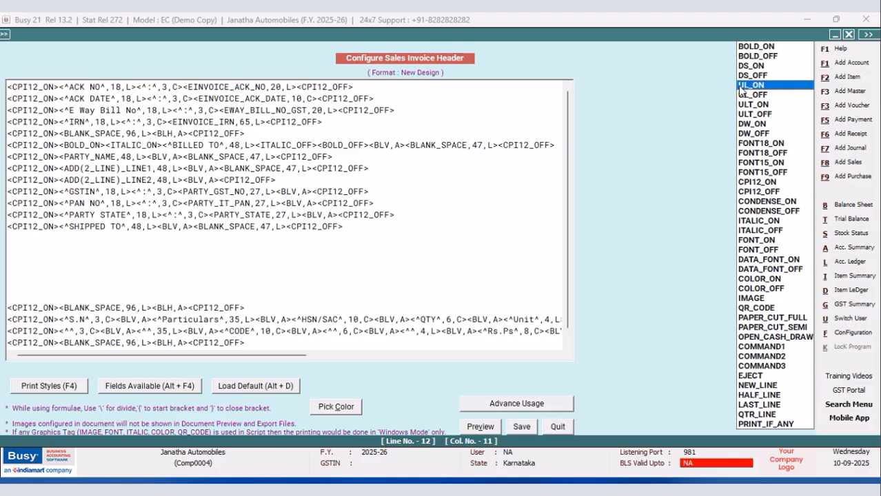
pyautogui.doubleClick(740, 86)
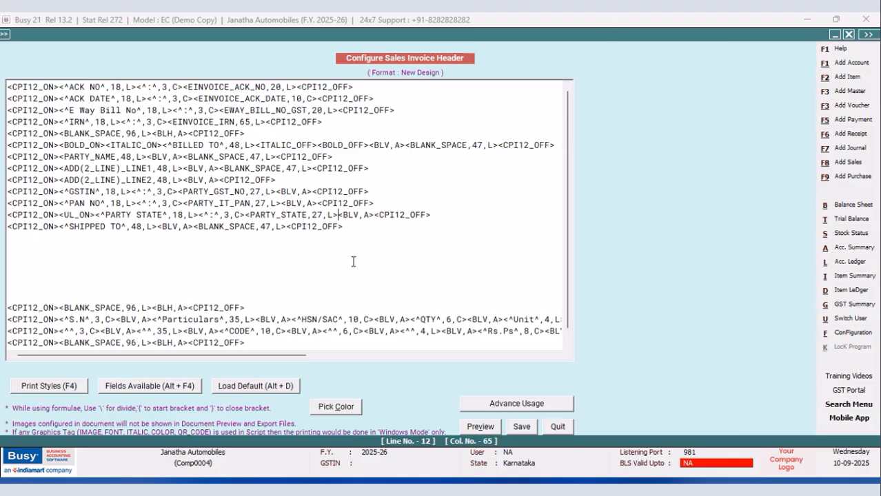
pyautogui.press('F4')
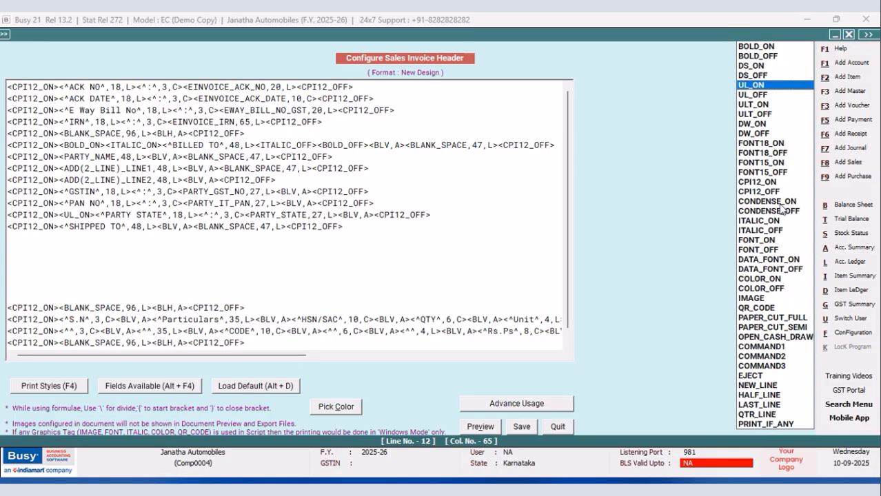
pyautogui.click(757, 96)
pyautogui.doubleClick(756, 96)
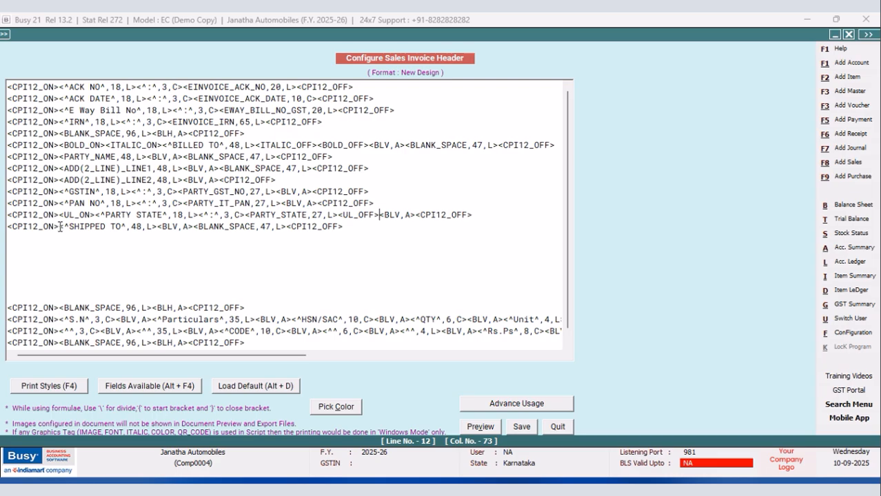
# Copy the BOLD_ON and ITALIC_ON codes from the BILLED TO line to before the SHIPPED TO label.
pyautogui.moveTo(163, 144); pyautogui.dragTo(59, 145)
pyautogui.rightClick(65, 145)
pyautogui.click(104, 186)
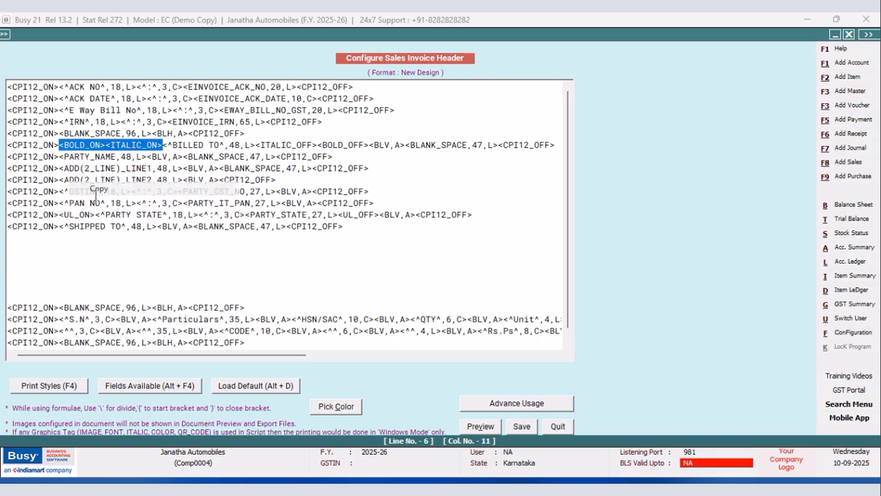
pyautogui.click(59, 227)
pyautogui.rightClick(60, 227)
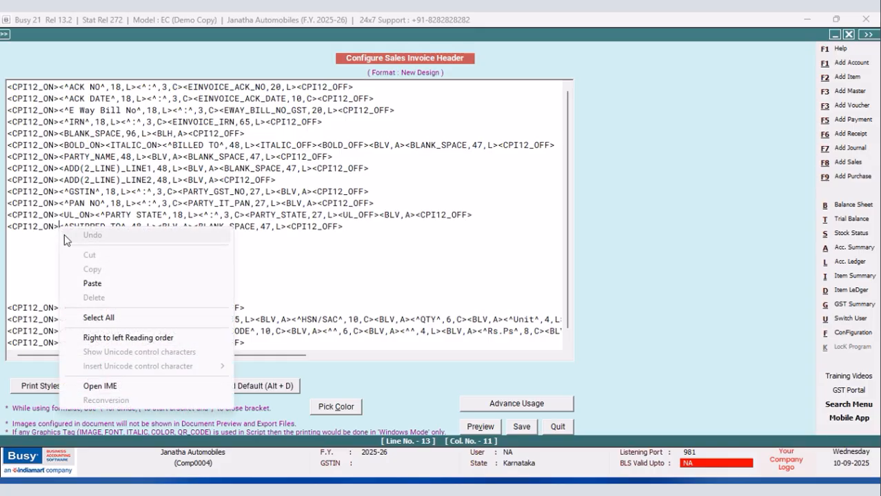
pyautogui.click(88, 281)
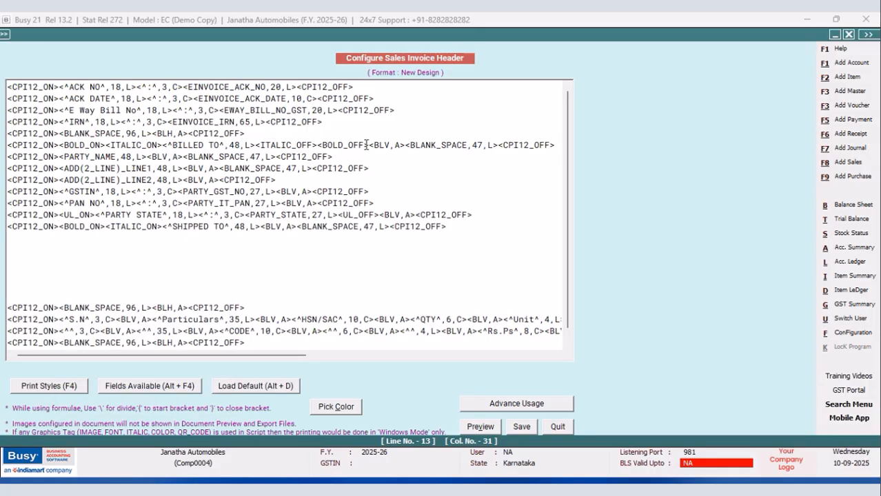
# Copy the ITALIC_OFF and BOLD_OFF codes from the BILLED TO line to after the SHIPPED TO label, and save the header.
pyautogui.moveTo(369, 145); pyautogui.dragTo(256, 145)
pyautogui.rightClick(257, 146)
pyautogui.click(284, 187)
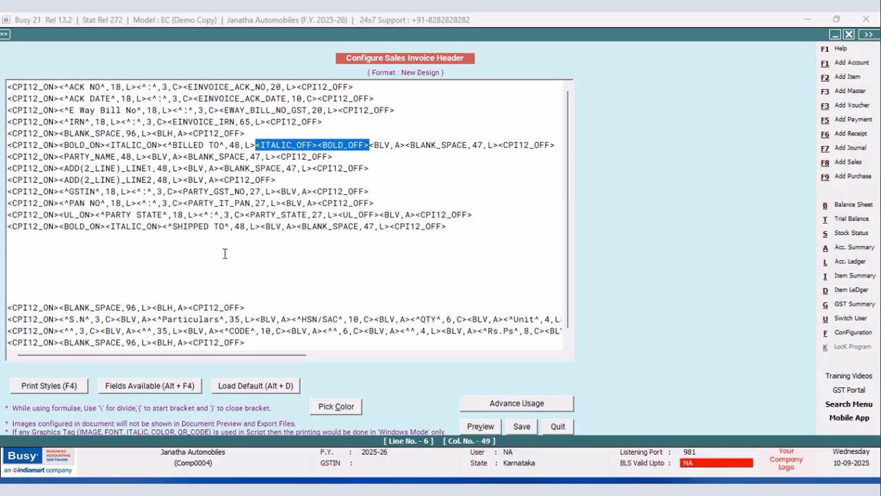
pyautogui.click(259, 227)
pyautogui.rightClick(259, 227)
pyautogui.click(286, 284)
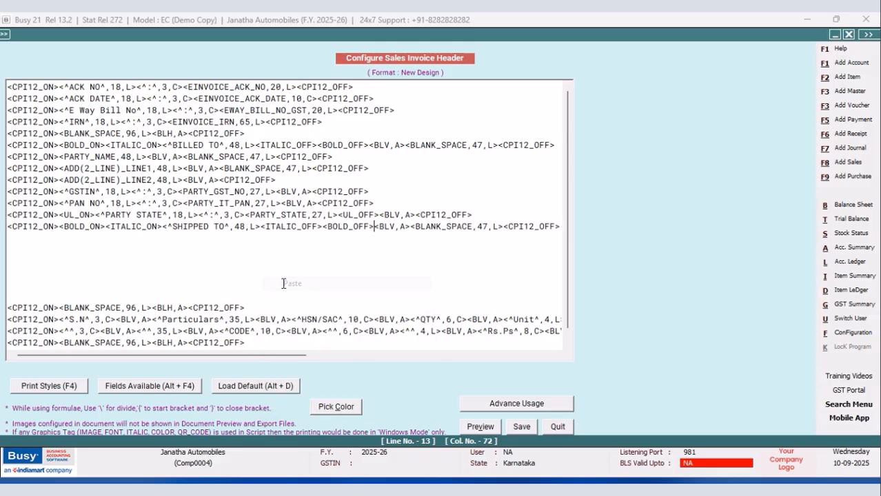
pyautogui.click(523, 428)
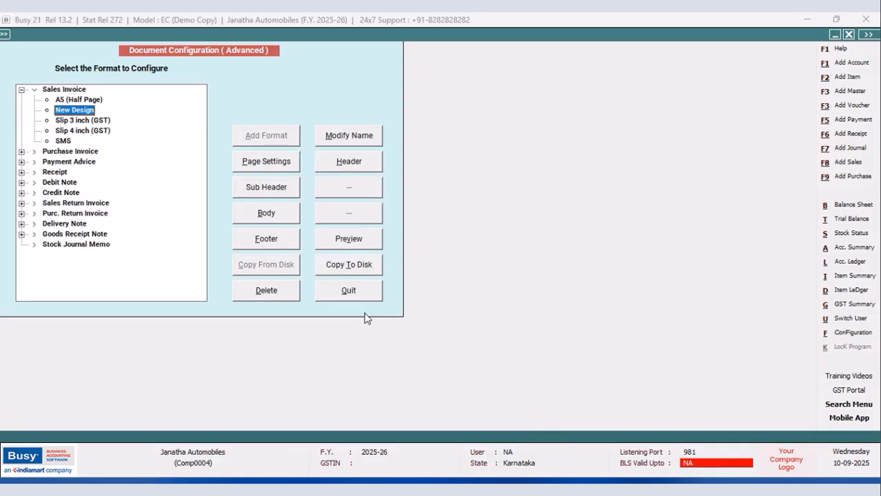
# Leave the document configuration and preview the sales voucher's invoice in the New Design format.
pyautogui.click(350, 291)
pyautogui.click(120, 205)
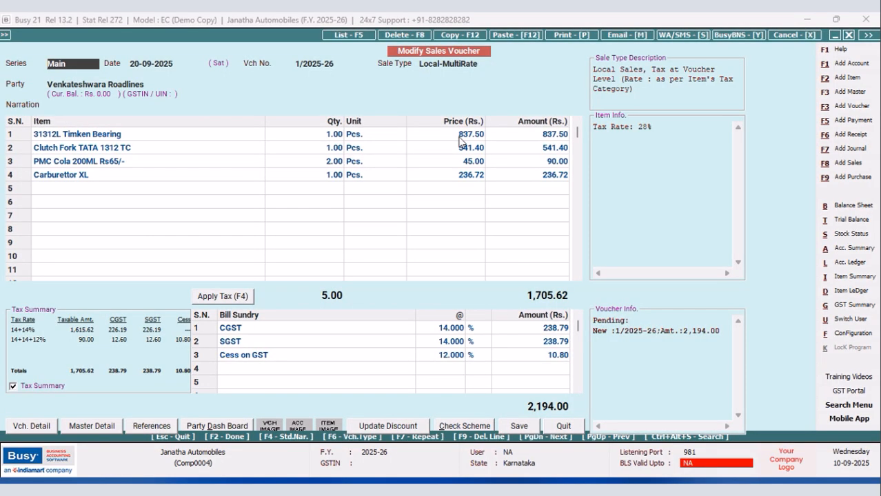
pyautogui.click(565, 35)
pyautogui.click(385, 259)
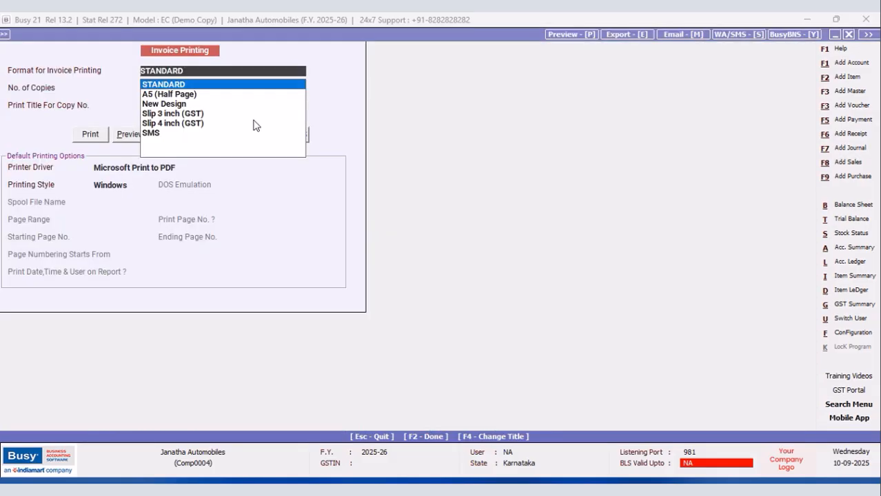
pyautogui.press('Down')
pyautogui.press('Down')
pyautogui.click(128, 135)
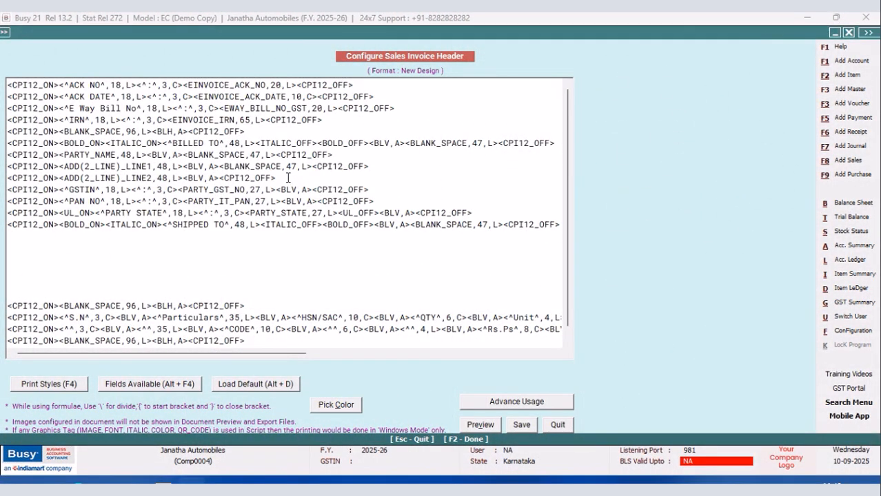
# Duplicate the ADD(2_LINE)_LINE1 line of the billed party onto the empty line below SHIPPED TO.
pyautogui.moveTo(276, 177); pyautogui.dragTo(184, 177)
pyautogui.moveTo(373, 167); pyautogui.dragTo(7, 166)
pyautogui.rightClick(16, 167)
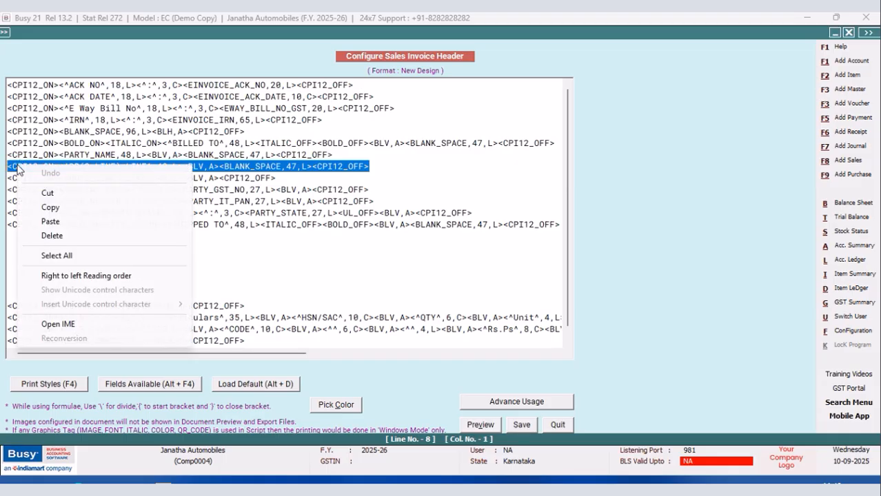
pyautogui.click(49, 209)
pyautogui.click(20, 236)
pyautogui.rightClick(20, 236)
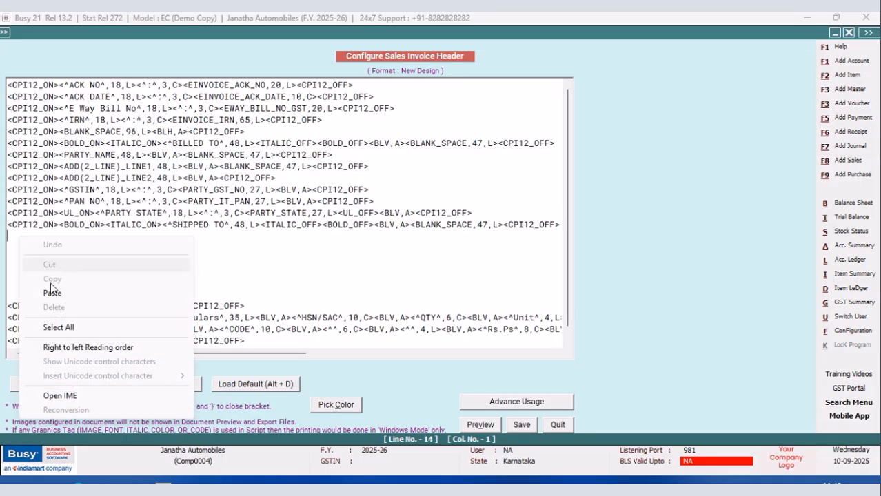
pyautogui.click(51, 293)
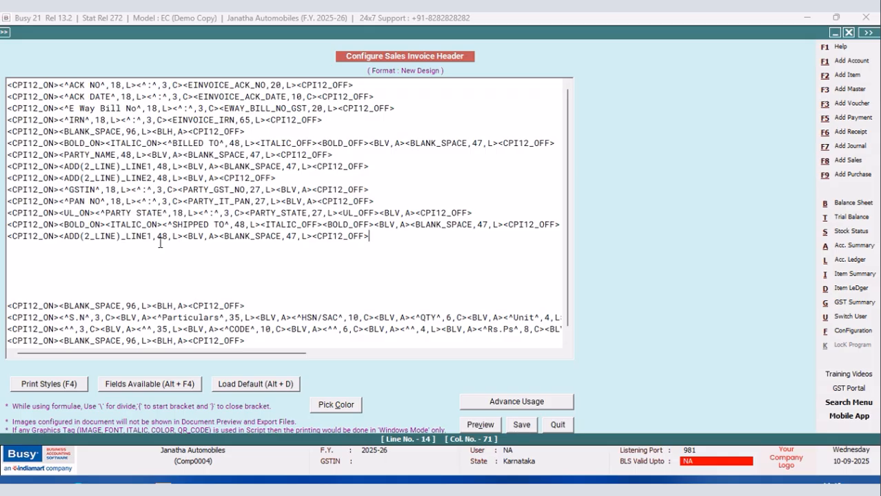
# Replace the address field below SHIPPED TO with ADD(2_LINE)_LINE1 from the PARTY fields and set its width to 47.
pyautogui.click(181, 236)
pyautogui.moveTo(182, 235); pyautogui.dragTo(60, 237)
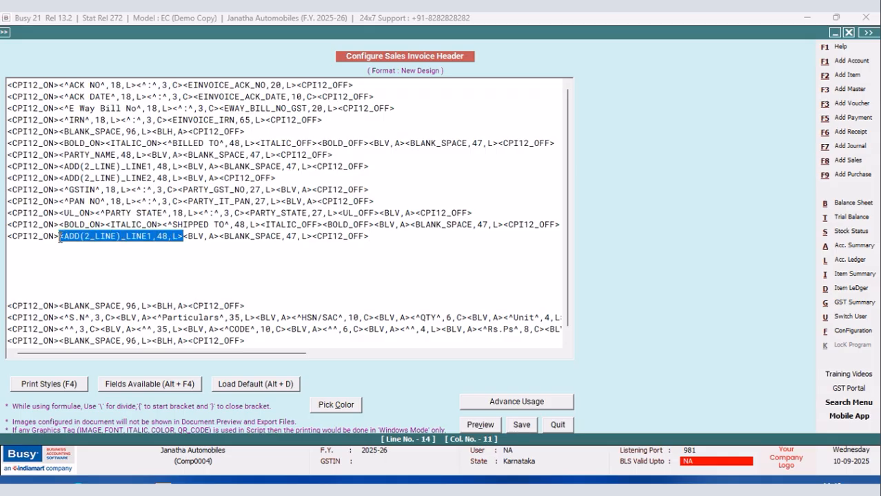
pyautogui.press('Delete')
pyautogui.hotkey('alt', 'F4')
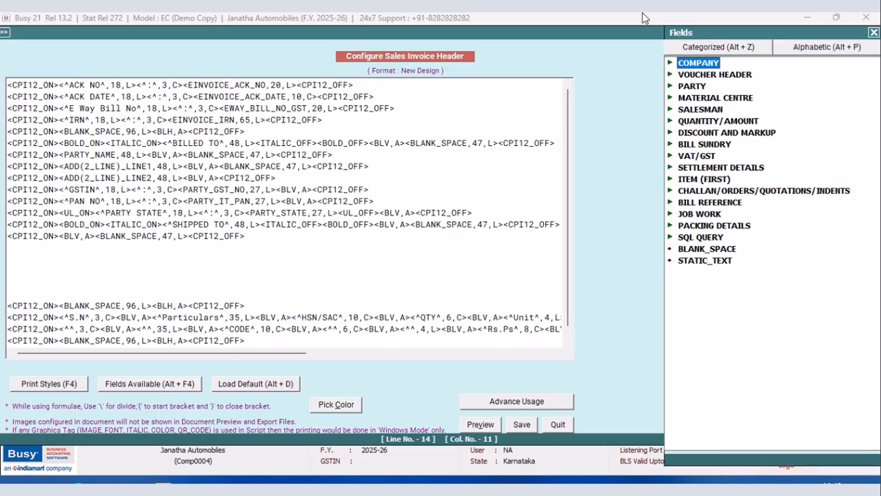
pyautogui.click(693, 88)
pyautogui.doubleClick(692, 88)
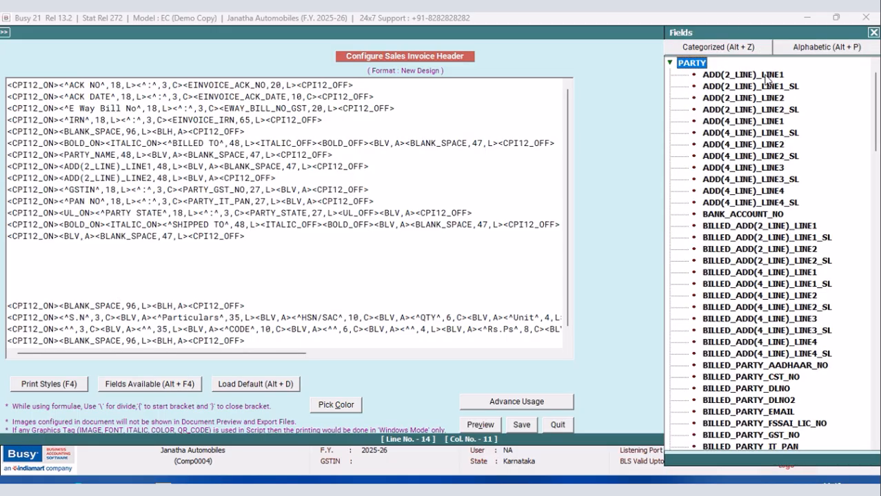
pyautogui.doubleClick(765, 77)
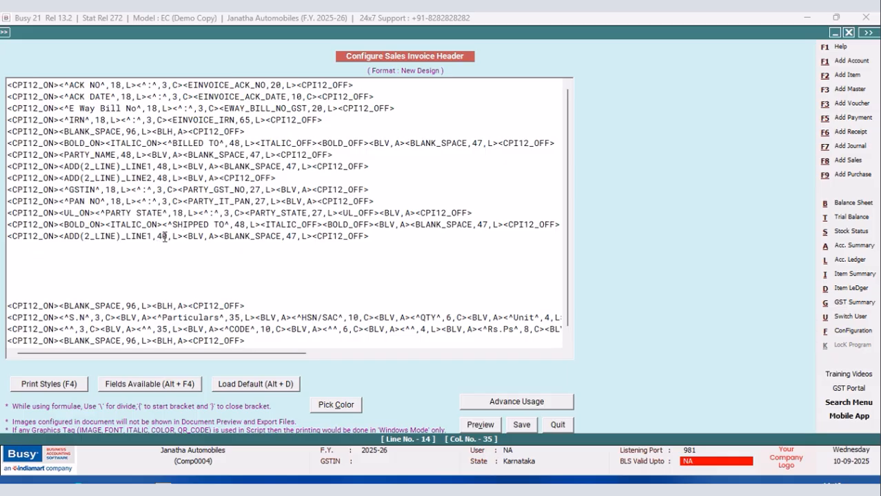
pyautogui.press('Left')
pyautogui.press('Left')
pyautogui.press('Left')
pyautogui.press('BackSpace')
pyautogui.write('7')
# Duplicate the address line below SHIPPED TO onto the following line and change its field to ADD(2_LINE)_LINE2.
pyautogui.moveTo(371, 236); pyautogui.dragTo(7, 237)
pyautogui.rightClick(21, 236)
pyautogui.click(45, 279)
pyautogui.click(11, 248)
pyautogui.rightClick(9, 248)
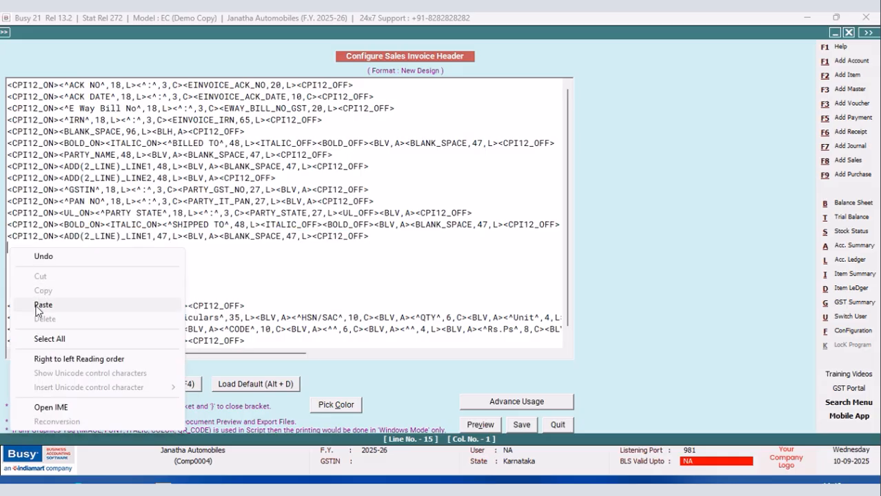
pyautogui.click(43, 303)
pyautogui.click(153, 249)
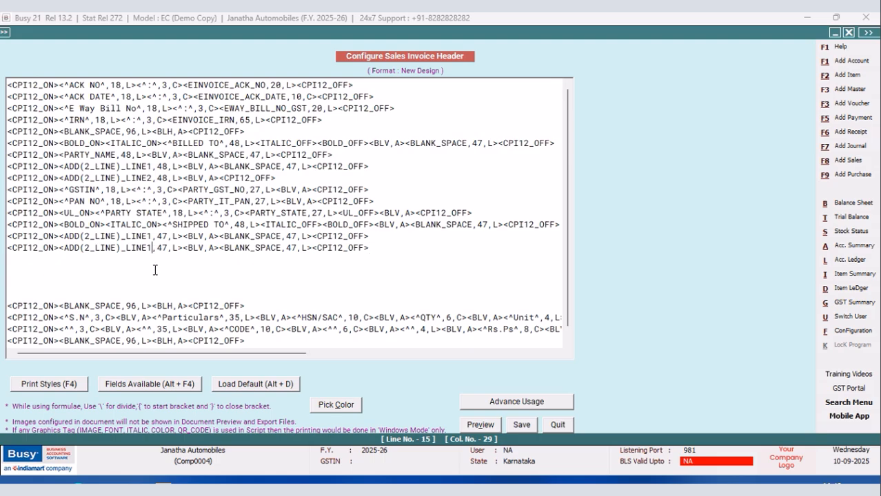
pyautogui.press('BackSpace')
pyautogui.write('2')
# Duplicate the GSTIN line onto the empty line below the shipping address lines.
pyautogui.moveTo(377, 191); pyautogui.dragTo(9, 197)
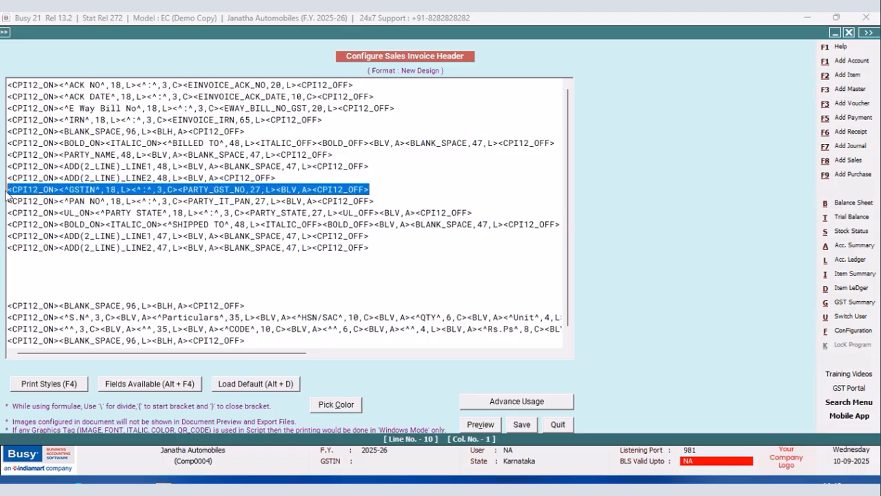
pyautogui.rightClick(43, 193)
pyautogui.click(86, 234)
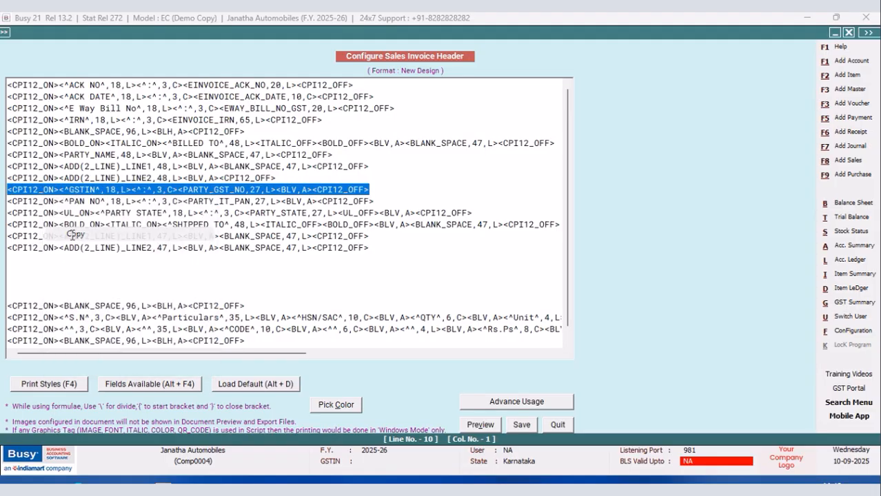
pyautogui.click(19, 261)
pyautogui.rightClick(19, 260)
pyautogui.click(51, 316)
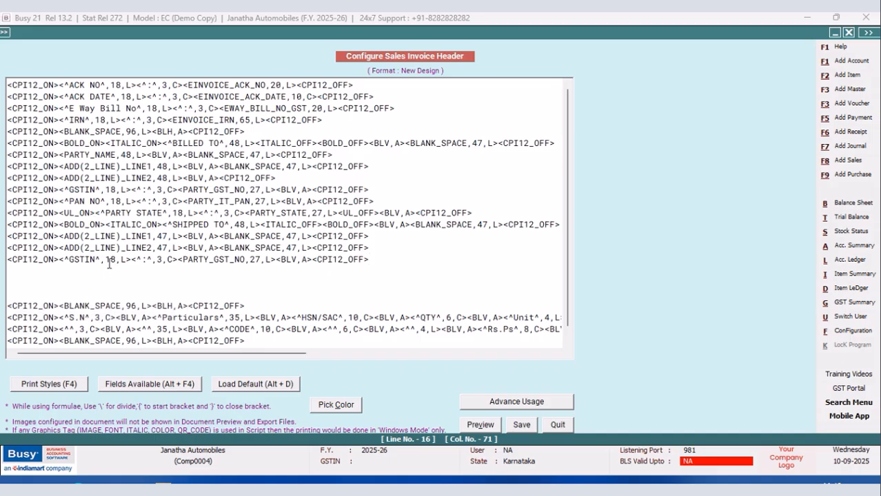
# Replace PARTY_GST_NO in the duplicated GSTIN line with BILLED_PARTY_GST_NO and set its width to 27.
pyautogui.moveTo(276, 260); pyautogui.dragTo(176, 263)
pyautogui.press('Delete')
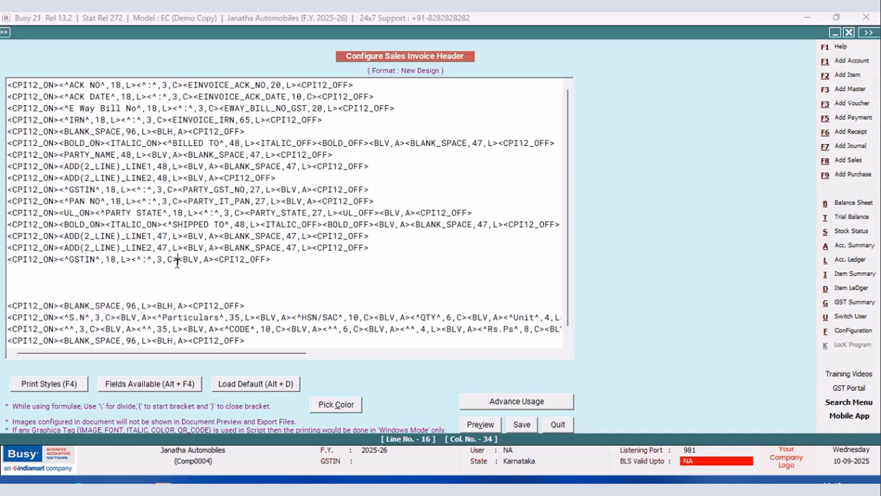
pyautogui.hotkey('alt', 'F4')
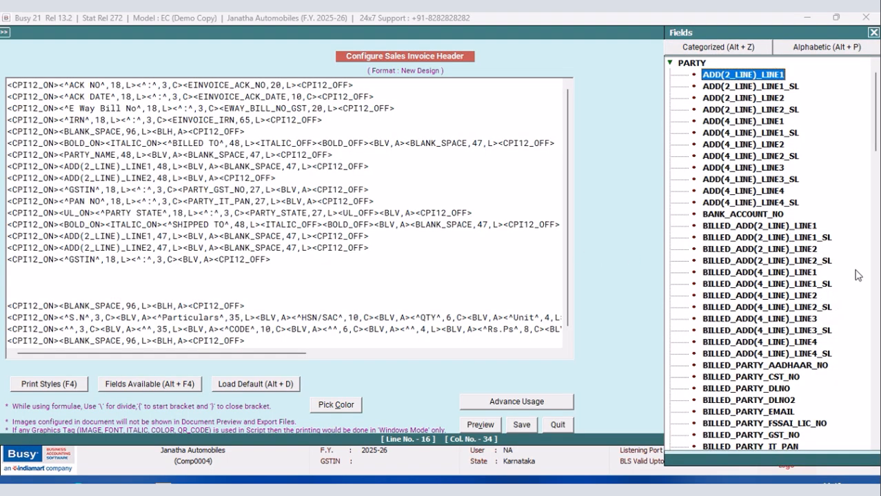
pyautogui.doubleClick(778, 437)
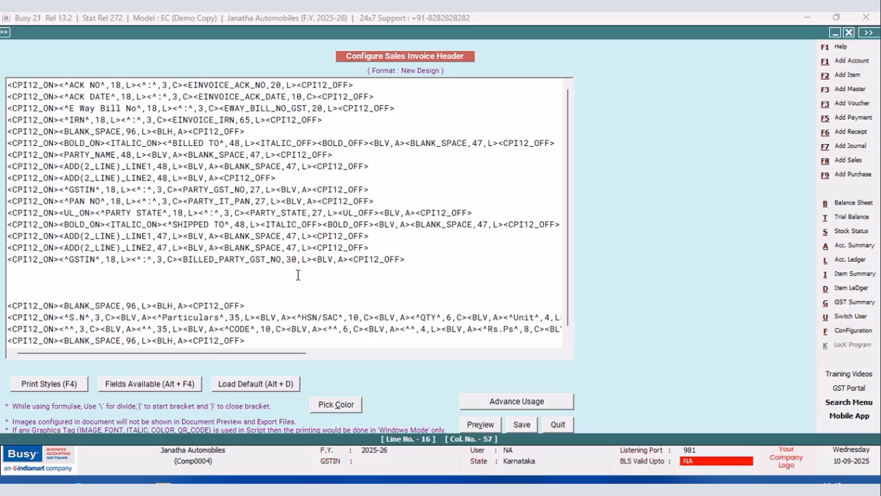
pyautogui.press('BackSpace')
pyautogui.press('BackSpace')
pyautogui.write('27')
# Duplicate the PAN NO line of the BILLED TO block onto the empty line below the shipping GSTIN line.
pyautogui.moveTo(383, 202); pyautogui.dragTo(5, 201)
pyautogui.rightClick(21, 201)
pyautogui.click(42, 246)
pyautogui.click(21, 274)
pyautogui.rightClick(21, 274)
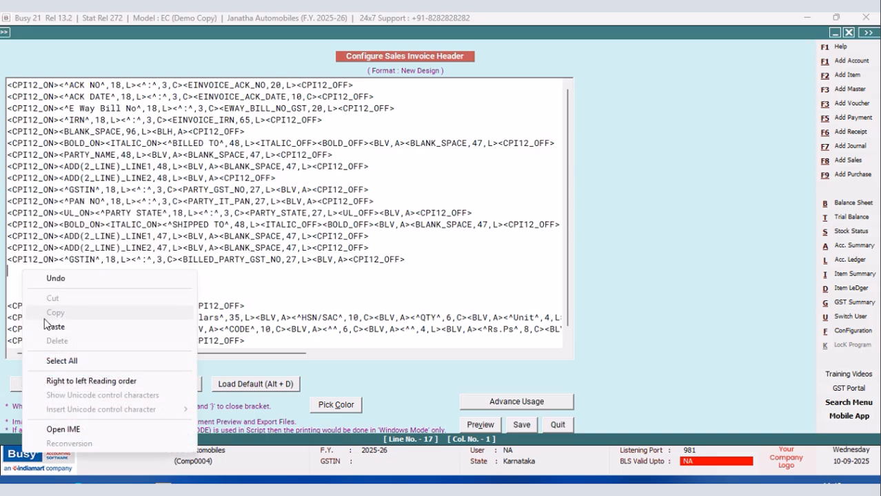
pyautogui.click(52, 325)
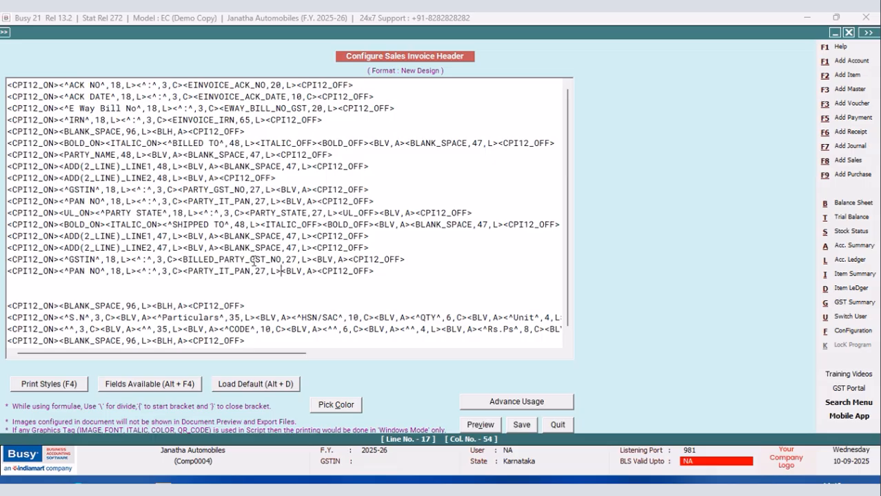
# Try to replace PARTY with BILLED_PARTY in the duplicated PAN NO line, copying the prefix from the GSTIN line above.
pyautogui.click(244, 259)
pyautogui.moveTo(245, 259); pyautogui.dragTo(182, 259)
pyautogui.rightClick(193, 266)
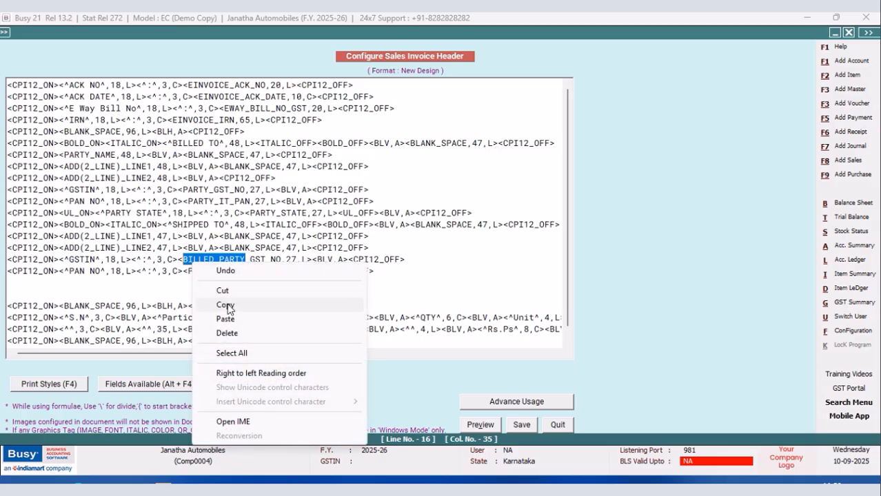
pyautogui.click(227, 306)
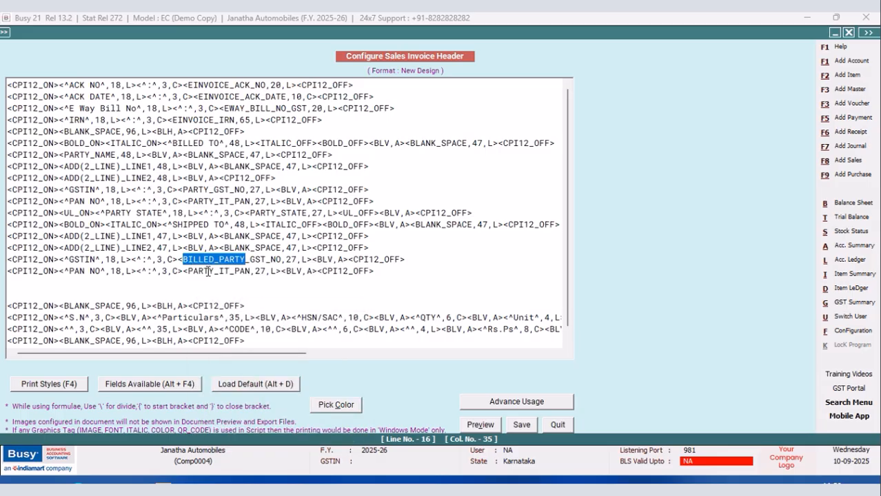
pyautogui.moveTo(215, 271); pyautogui.dragTo(189, 271)
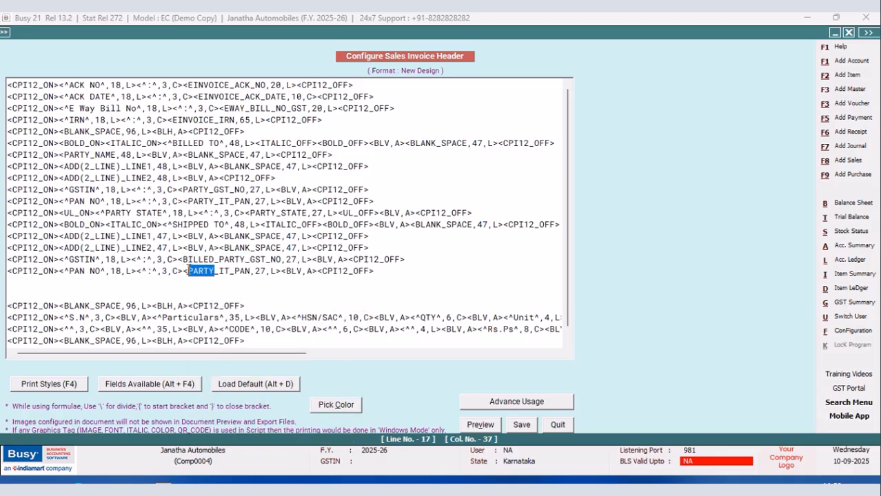
pyautogui.rightClick(191, 271)
pyautogui.click(218, 326)
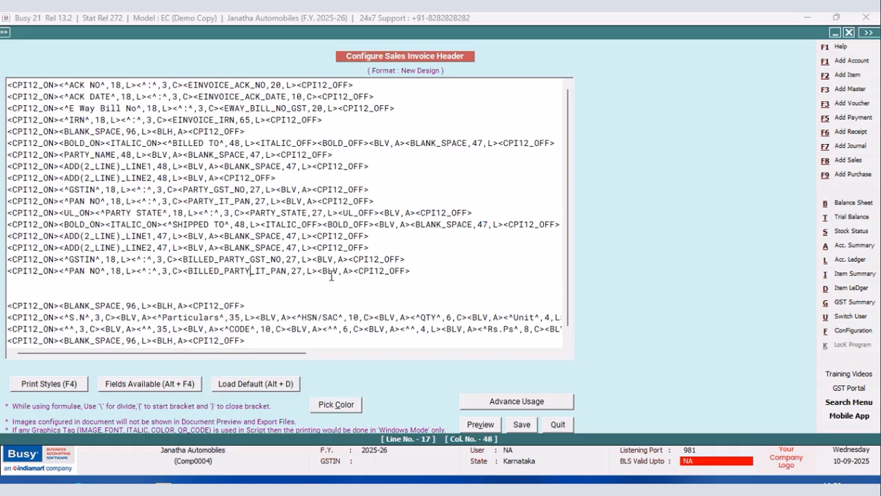
# Replace the field tag in the duplicated PAN NO line with BILLED_PARTY_IT_PAN from the available fields and set its width to 27.
pyautogui.moveTo(316, 271); pyautogui.dragTo(184, 274)
pyautogui.press('Delete')
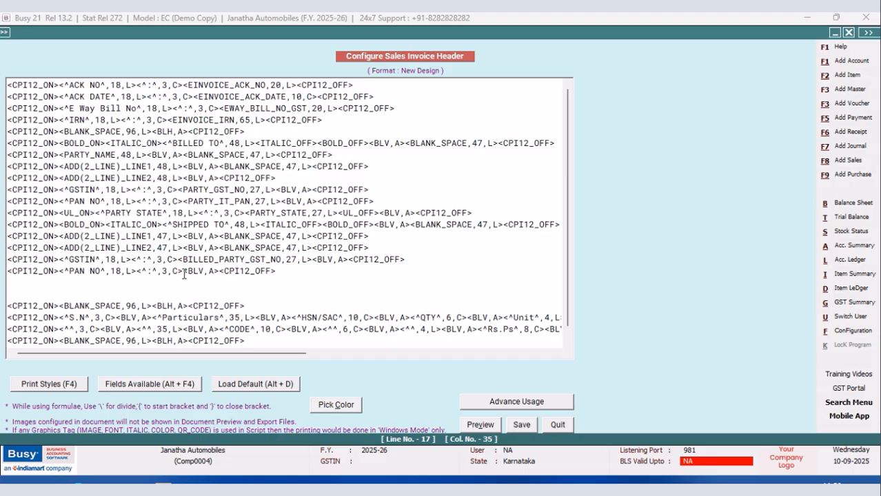
pyautogui.hotkey('alt', 'F4')
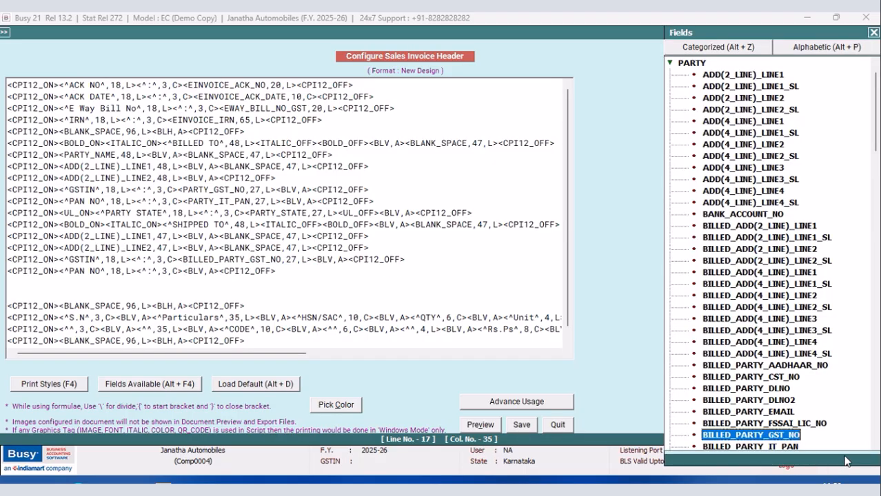
pyautogui.press('Down')
pyautogui.press('Return')
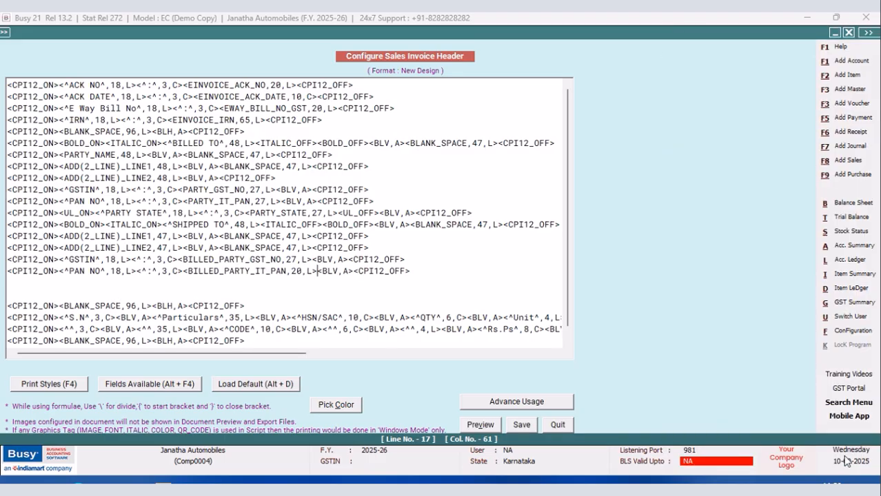
pyautogui.click(302, 271)
pyautogui.press('BackSpace')
pyautogui.write('7')
pyautogui.moveTo(475, 212); pyautogui.dragTo(419, 213)
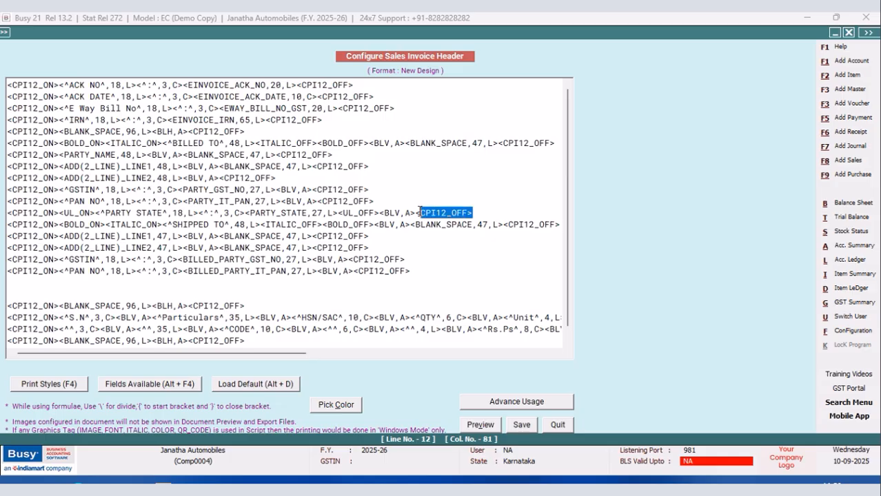
pyautogui.click(29, 281)
pyautogui.rightClick(27, 282)
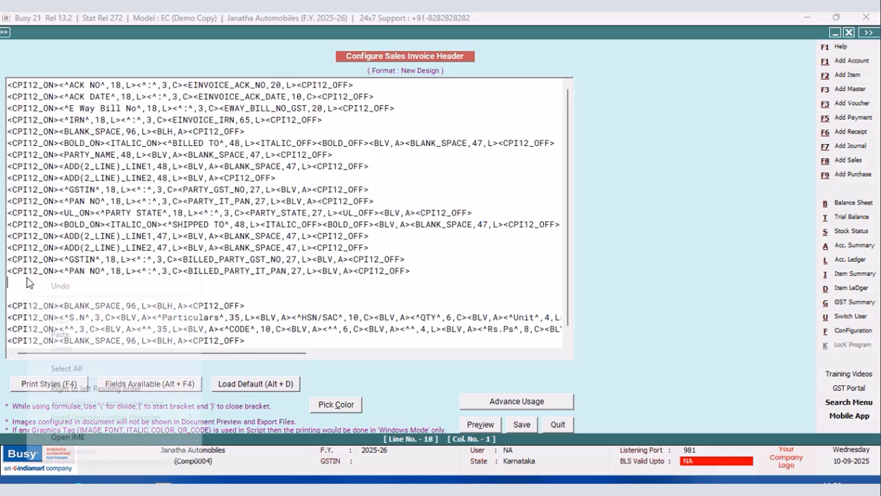
pyautogui.click(65, 335)
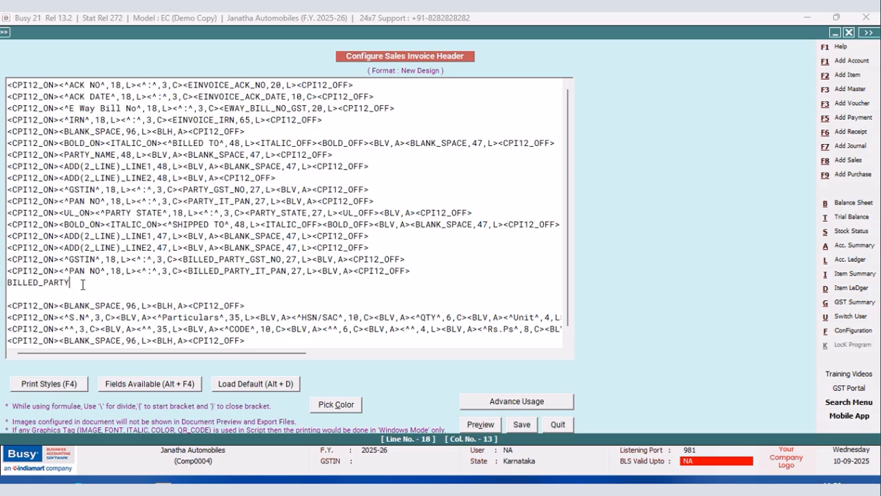
pyautogui.moveTo(82, 284); pyautogui.dragTo(2, 286)
pyautogui.press('Delete')
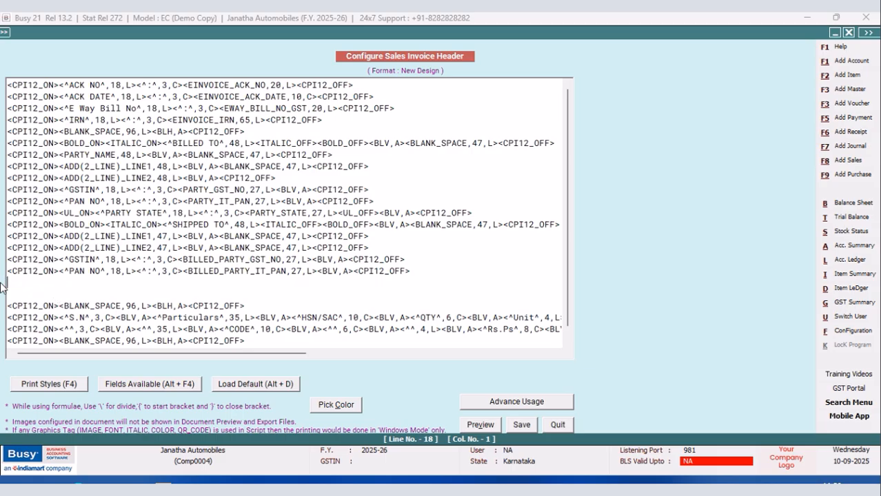
# Duplicate the shipping PAN NO line onto the empty line directly below it.
pyautogui.moveTo(413, 272); pyautogui.dragTo(6, 273)
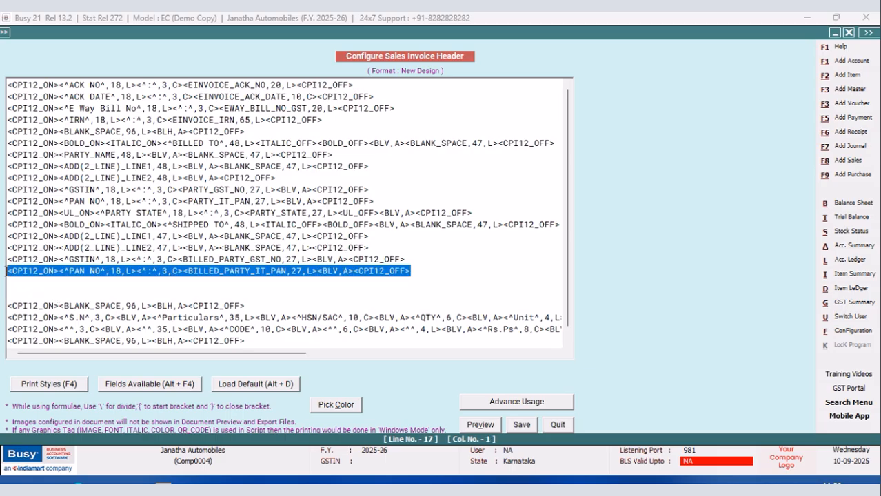
pyautogui.rightClick(34, 277)
pyautogui.click(67, 318)
pyautogui.click(20, 282)
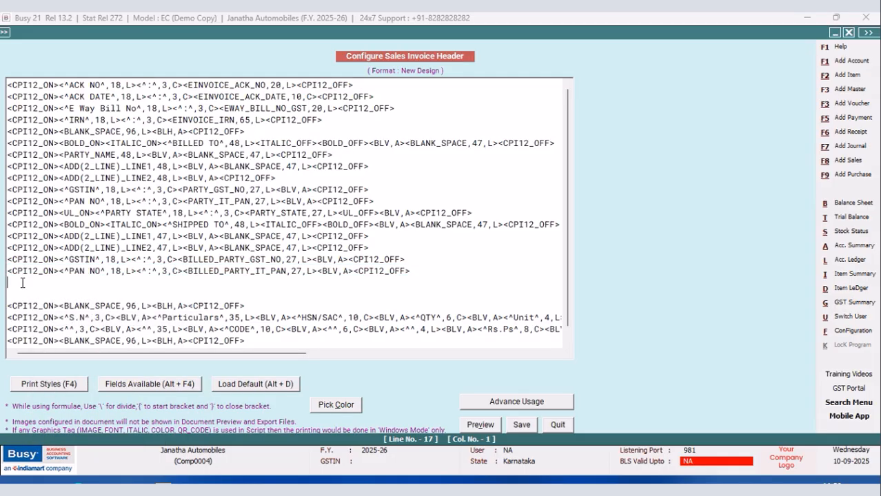
pyautogui.rightClick(21, 283)
pyautogui.click(55, 340)
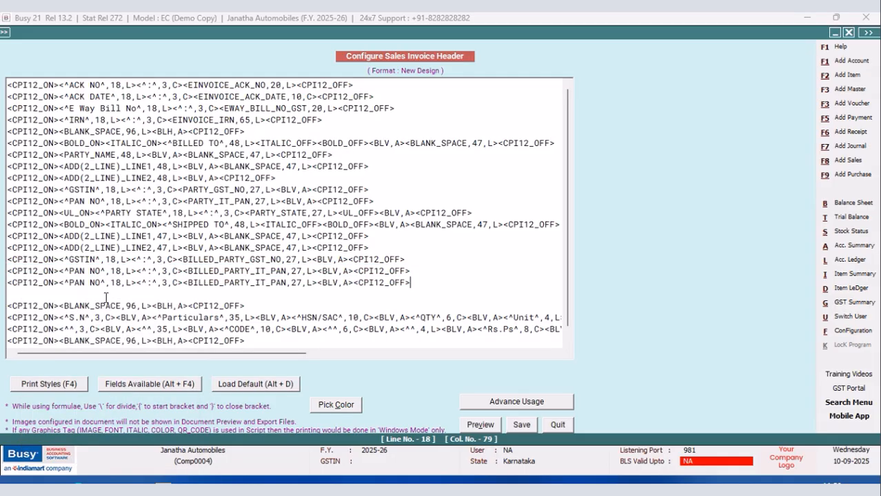
# Change the label of the duplicated PAN NO line to STATE.
pyautogui.click(102, 282)
pyautogui.press('BackSpace')
pyautogui.press('BackSpace')
pyautogui.press('BackSpace')
pyautogui.press('BackSpace')
pyautogui.press('BackSpace')
pyautogui.press('BackSpace')
pyautogui.write('STATE')
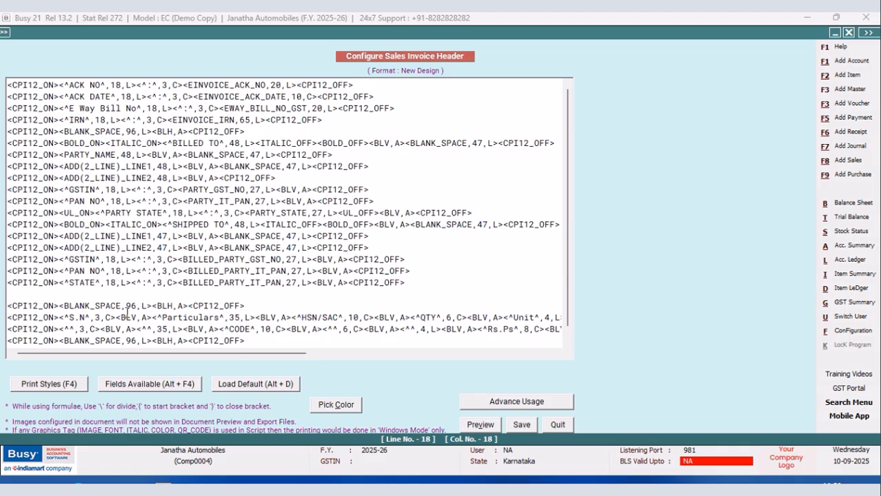
# Replace the field in the STATE line with BILLED_PARTY_STATE from the available fields and set its width to 27.
pyautogui.click(310, 283)
pyautogui.moveTo(310, 282); pyautogui.dragTo(181, 287)
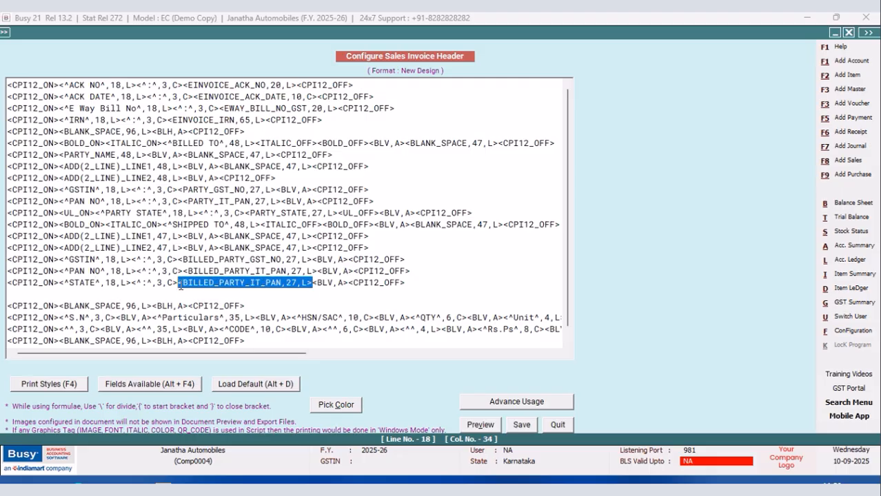
pyautogui.press('Delete')
pyautogui.hotkey('alt', 'F4')
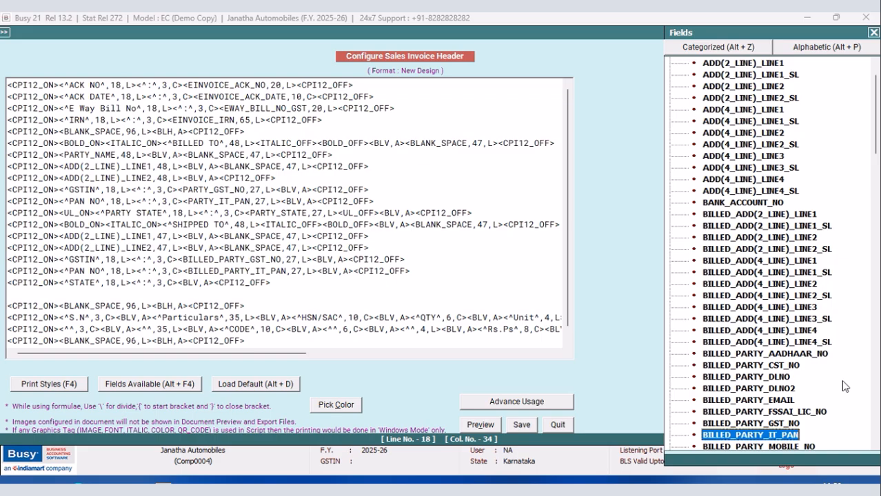
pyautogui.press('Down')
pyautogui.press('Down')
pyautogui.press('Down')
pyautogui.press('Down')
pyautogui.press('Down')
pyautogui.press('Down')
pyautogui.press('Up')
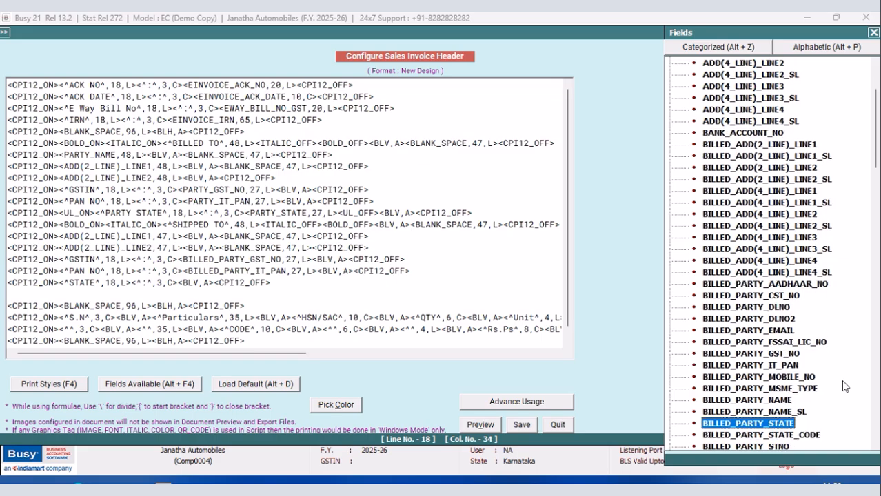
pyautogui.press('Return')
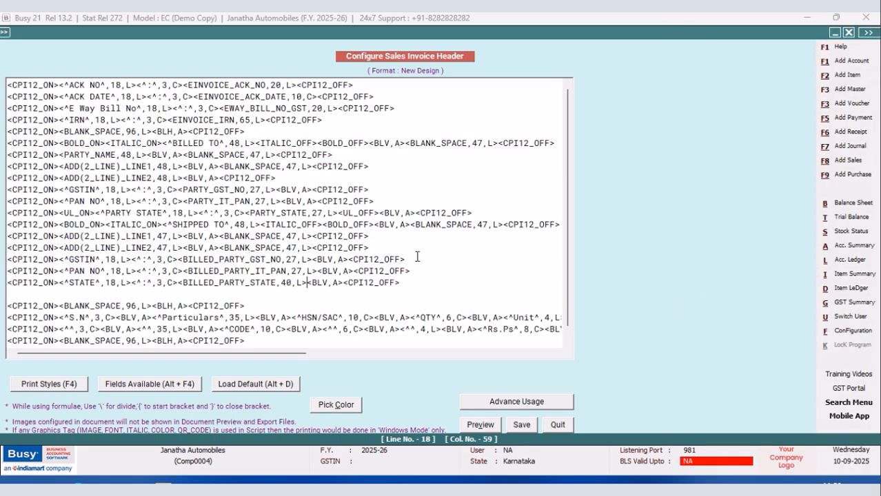
pyautogui.click(291, 282)
pyautogui.press('BackSpace')
pyautogui.press('BackSpace')
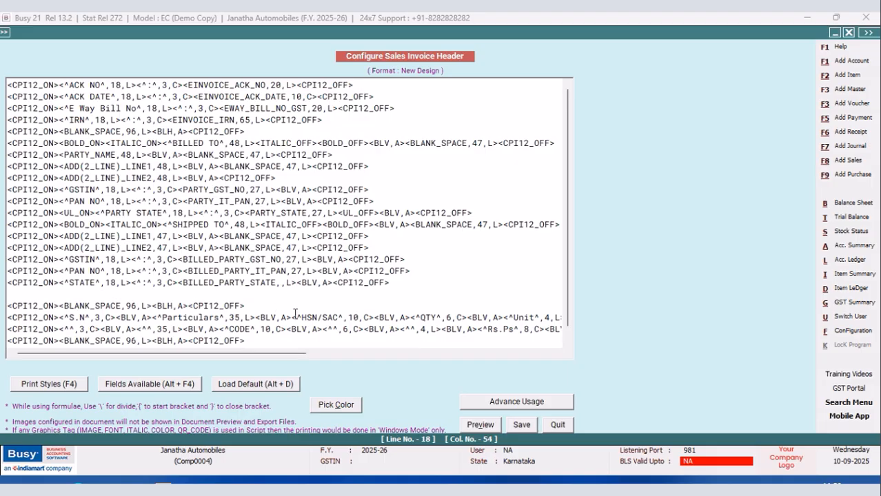
pyautogui.write('27')
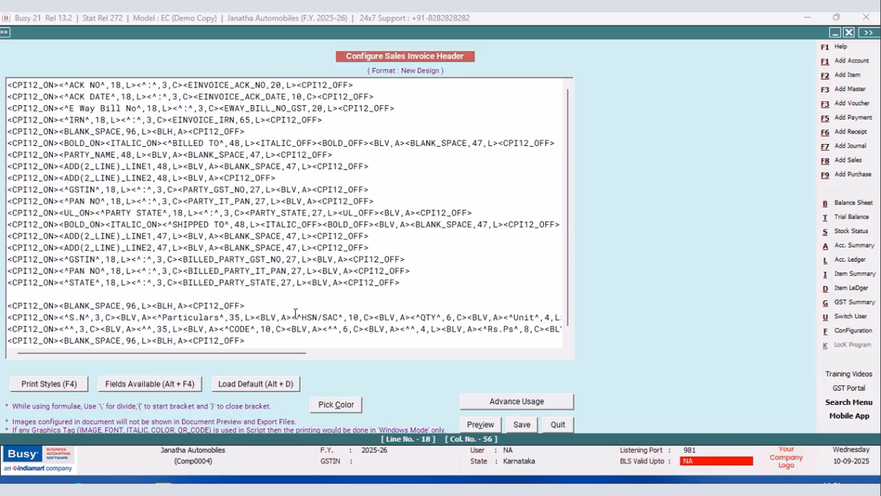
# Remove the empty line below the STATE line and save the sales invoice header.
pyautogui.click(9, 305)
pyautogui.press('BackSpace')
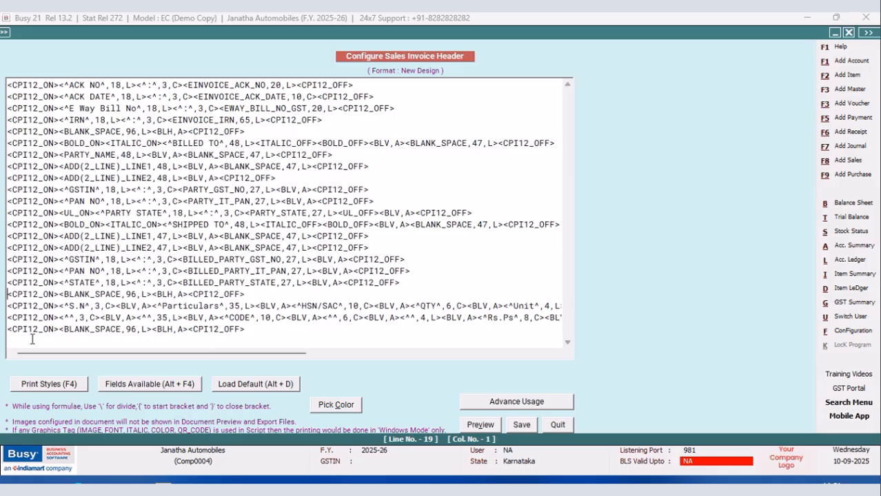
pyautogui.click(522, 424)
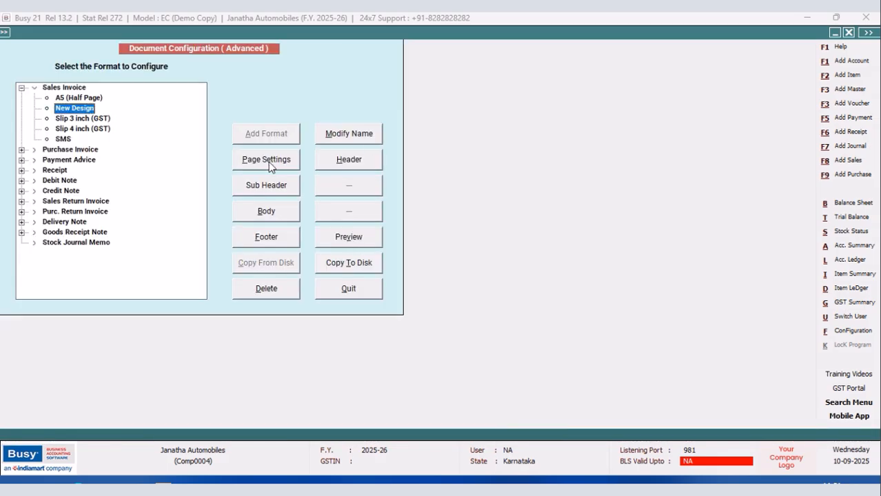
# Set the number of body lines to 30 in the New Design page settings and save them.
pyautogui.click(284, 164)
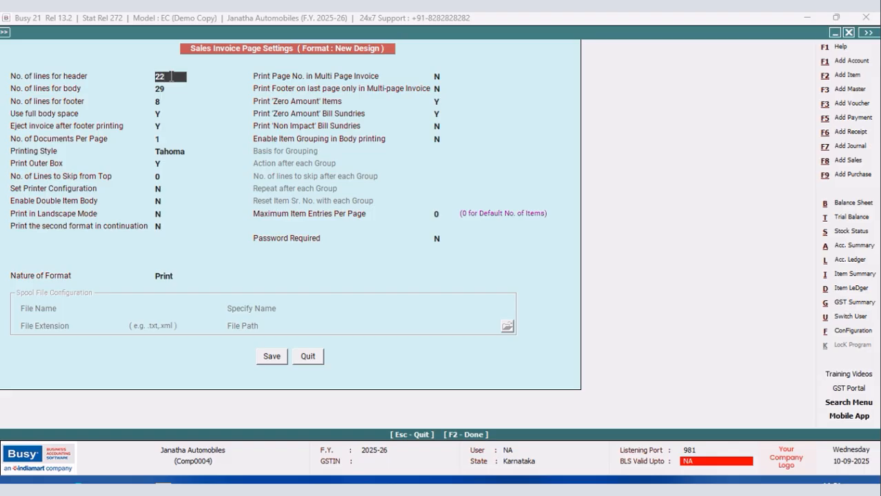
pyautogui.press('Return')
pyautogui.write('3')
pyautogui.press('Return')
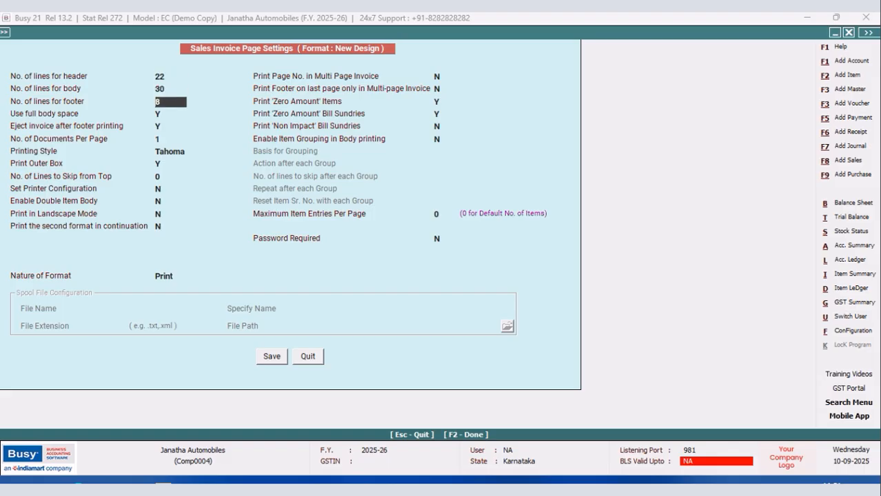
pyautogui.click(266, 358)
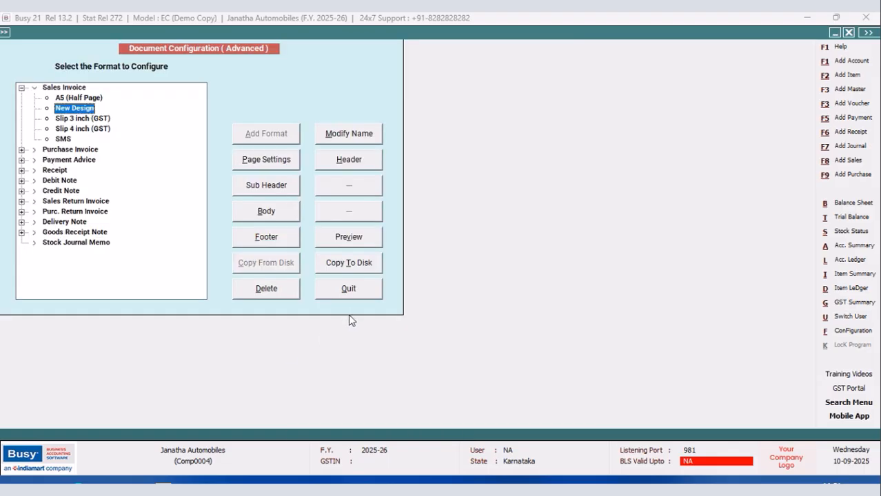
# Leave the document configuration and check the print preview of the sales voucher dated 20-09-2025.
pyautogui.click(321, 290)
pyautogui.click(110, 201)
pyautogui.click(584, 33)
pyautogui.click(396, 255)
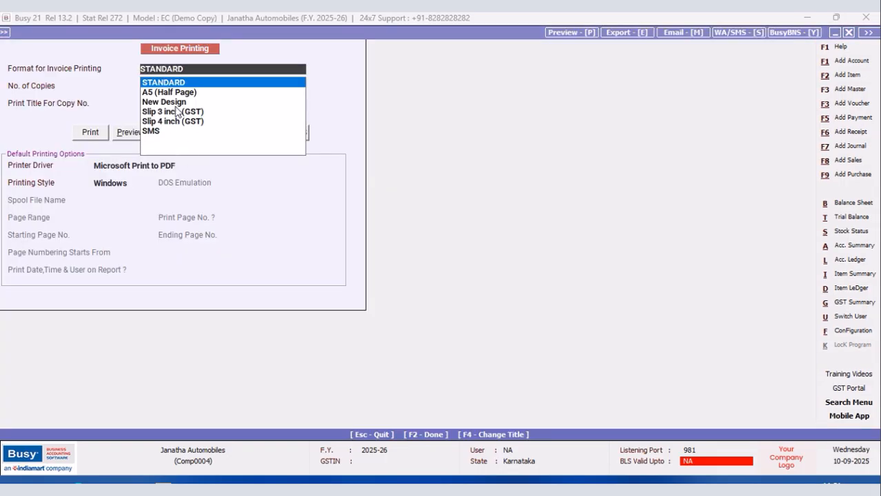
pyautogui.click(174, 103)
pyautogui.click(129, 135)
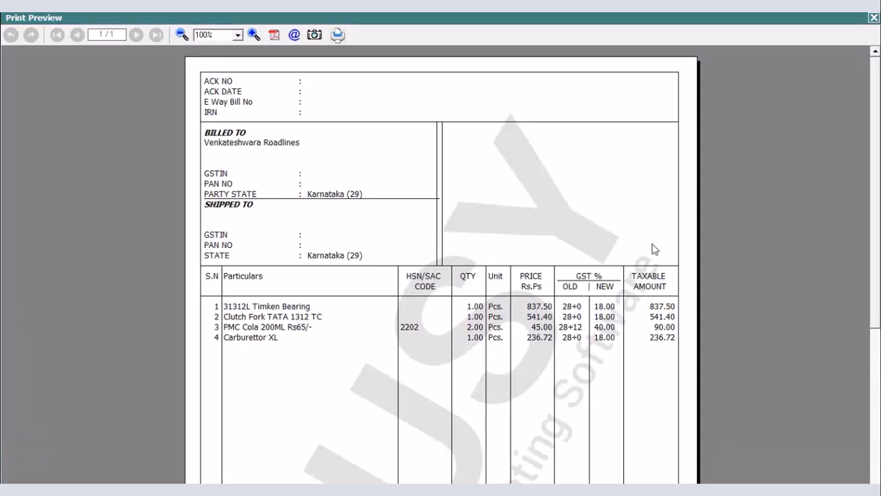
pyautogui.click(873, 18)
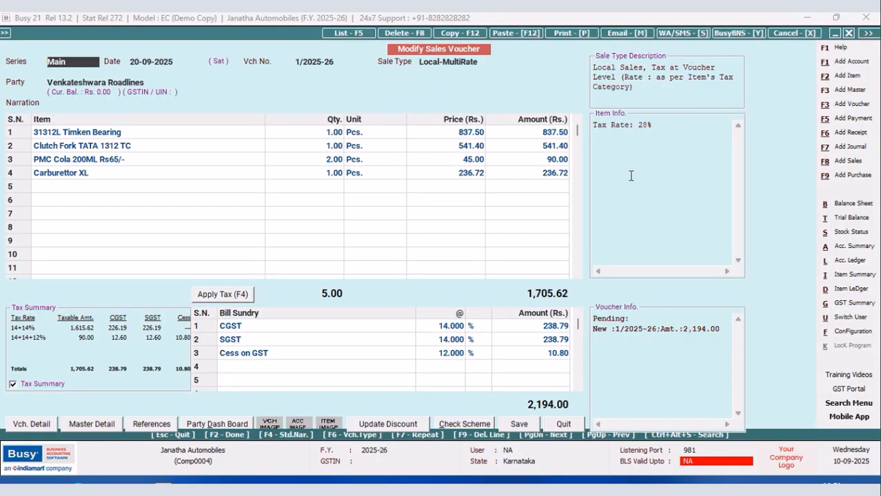
# Open the header of the New Design sales invoice format for editing in the advanced document configuration.
pyautogui.click(859, 334)
pyautogui.click(121, 130)
pyautogui.click(72, 199)
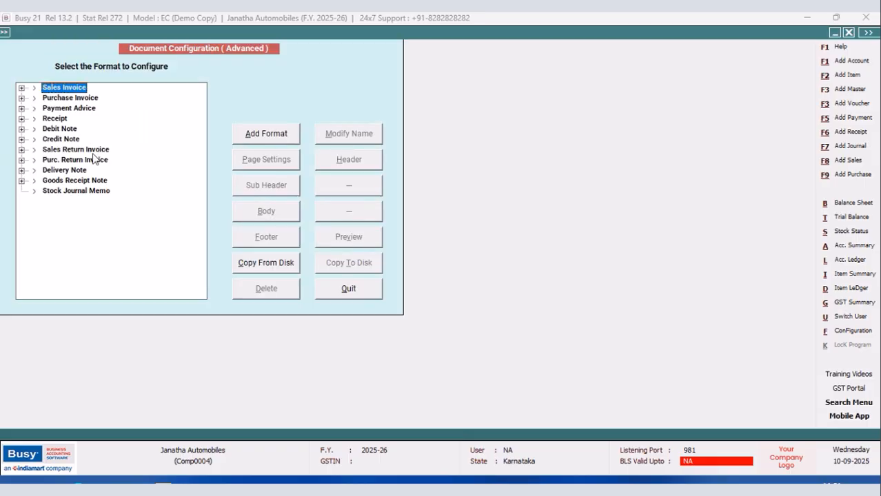
pyautogui.click(22, 88)
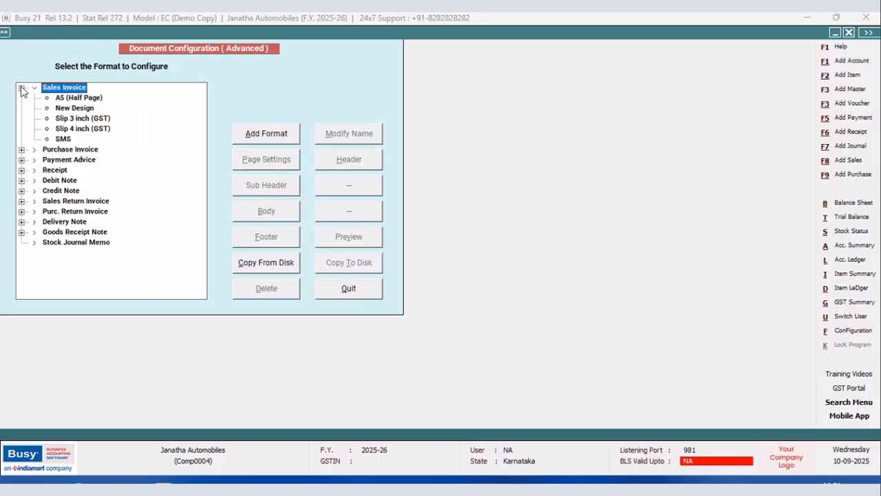
pyautogui.click(72, 108)
pyautogui.click(350, 160)
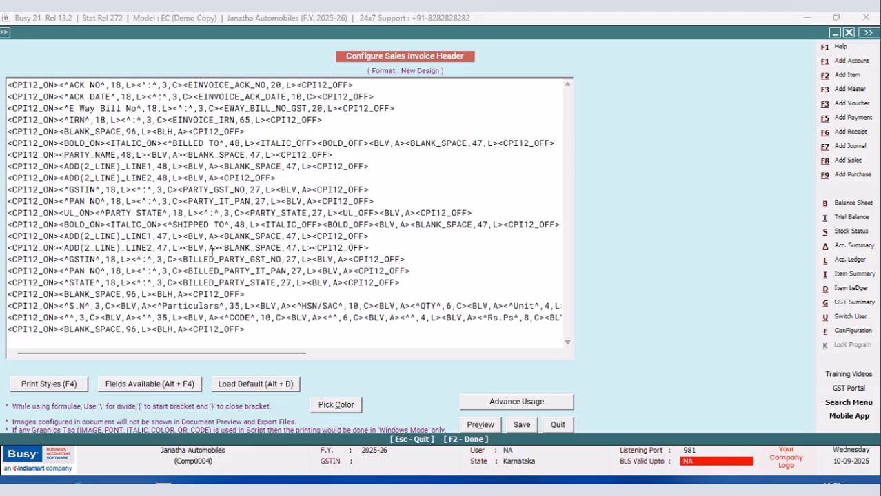
# Set the width of both address lines under SHIPPED TO to 48 and check the header preview.
pyautogui.click(167, 236)
pyautogui.press('BackSpace')
pyautogui.write('8')
pyautogui.press('Down')
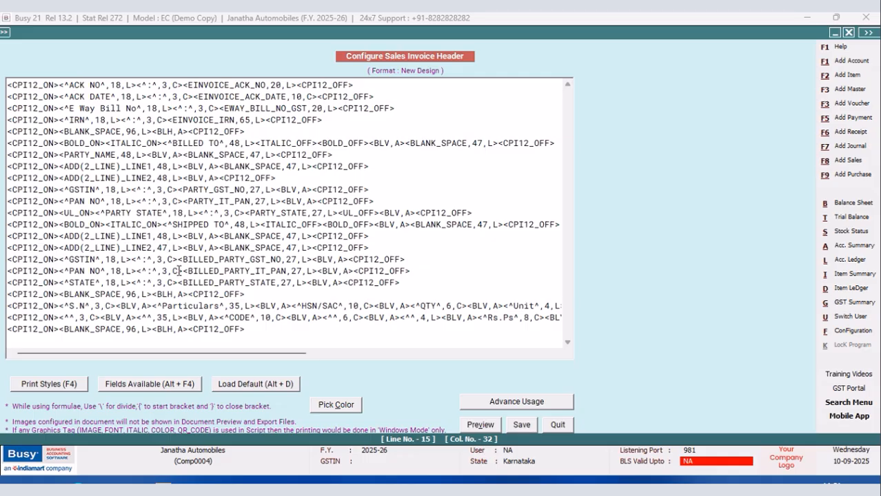
pyautogui.press('BackSpace')
pyautogui.write('8')
pyautogui.click(490, 424)
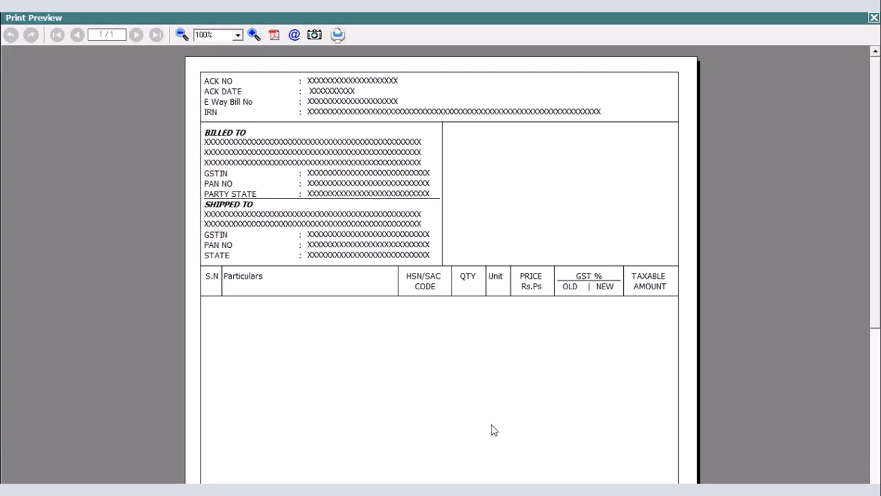
pyautogui.press('Escape')
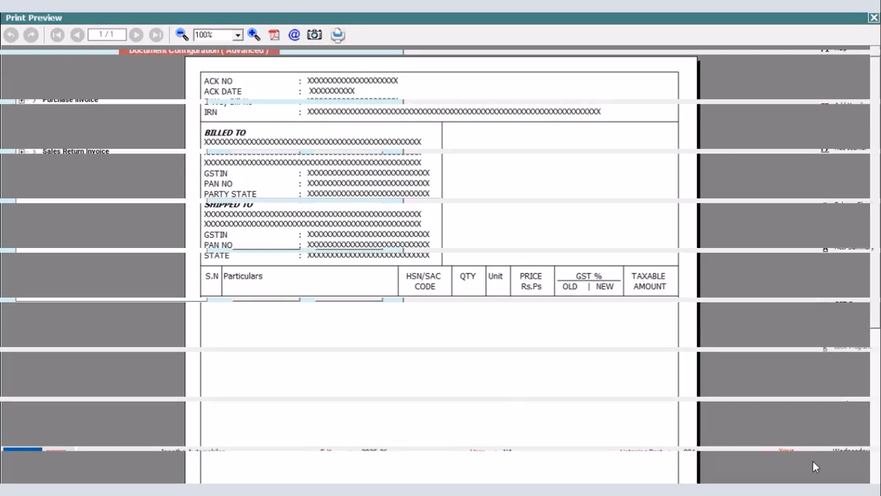
# Reopen the header of the New Design sales invoice format for editing.
pyautogui.click(20, 90)
pyautogui.click(74, 109)
pyautogui.click(348, 161)
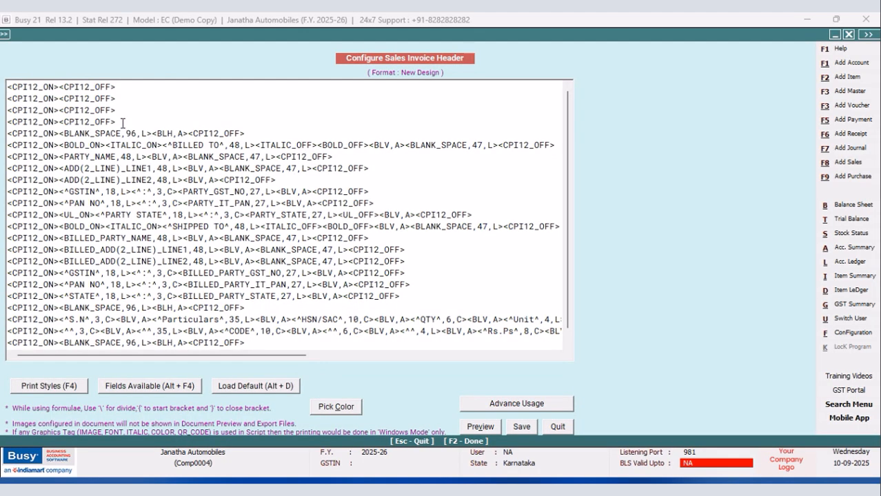
pyautogui.click(122, 122)
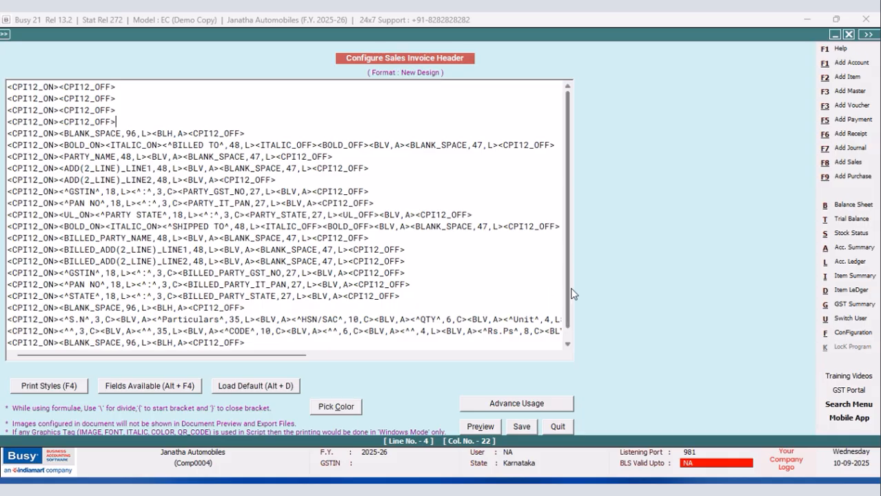
# Duplicate the BLANK_SPACE,96 line beneath the STATE line, leaving one empty line between the original and the copy.
pyautogui.scroll(-1, 571, 294)
pyautogui.click(247, 297)
pyautogui.moveTo(248, 296); pyautogui.dragTo(5, 296)
pyautogui.rightClick(20, 296)
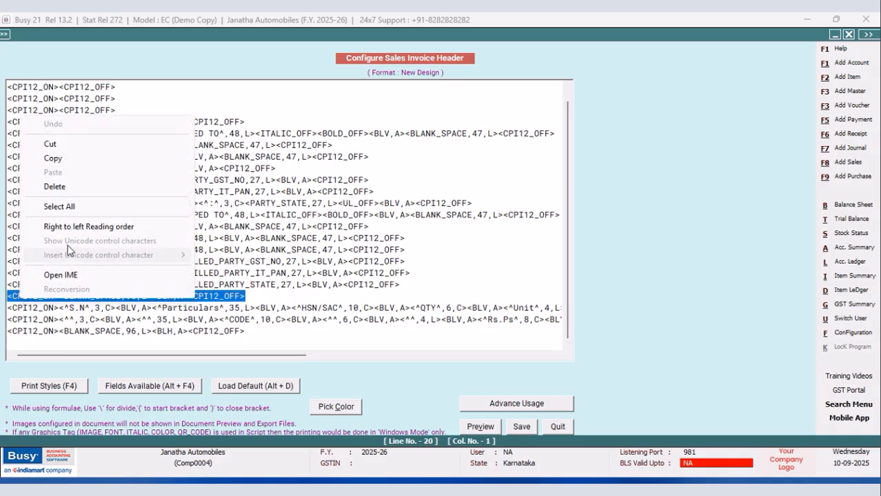
pyautogui.click(51, 158)
pyautogui.click(262, 295)
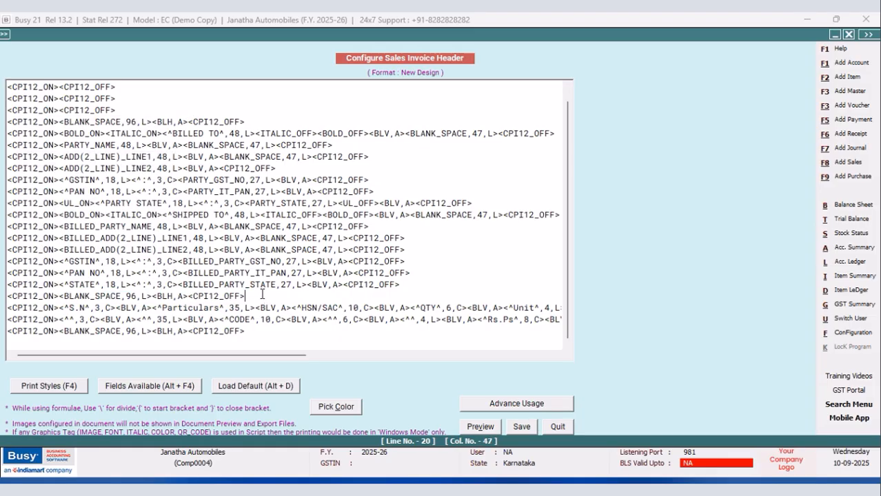
pyautogui.press('Return')
pyautogui.press('Return')
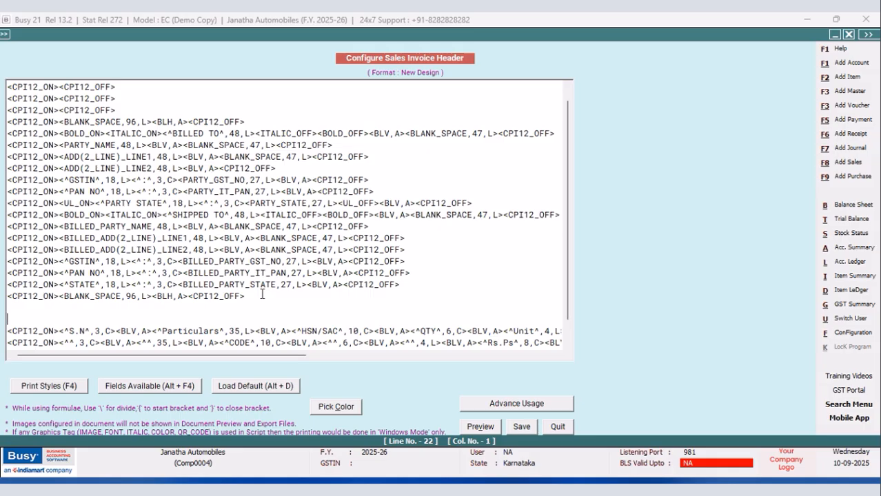
pyautogui.hotkey('ctrl', 'v')
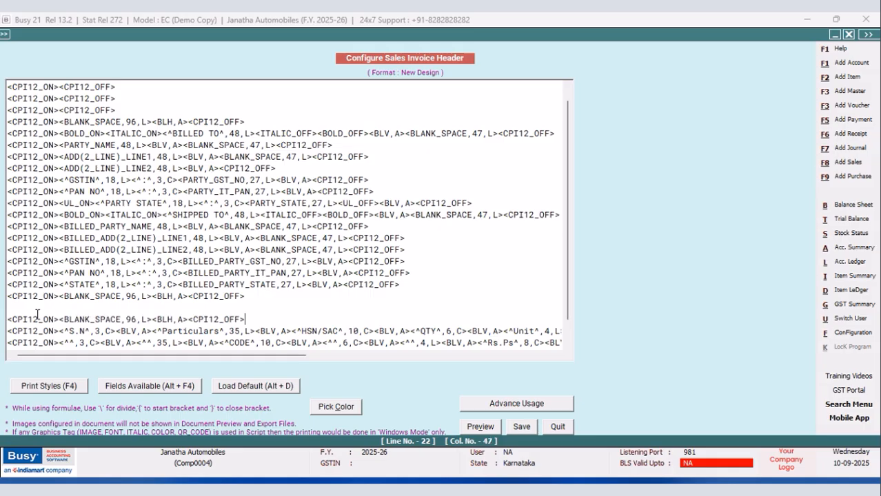
# Insert the CONDENSE_ON and CONDENSE_OFF print styles in the empty line between the two BLANK_SPACE,96 lines and save the header.
pyautogui.click(14, 307)
pyautogui.press('F4')
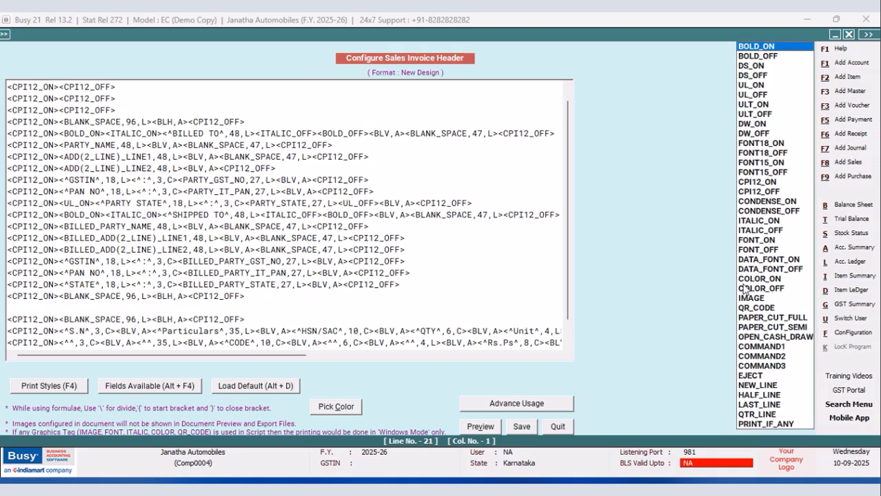
pyautogui.click(750, 203)
pyautogui.press('F4')
pyautogui.press('Down')
pyautogui.press('Return')
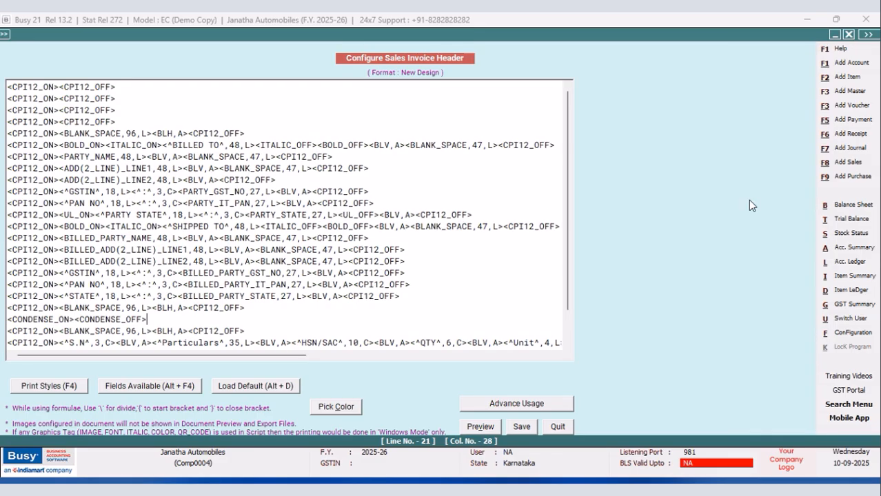
pyautogui.click(523, 428)
# Add a new sales invoice format named 11.
pyautogui.press('Up')
pyautogui.press('Up')
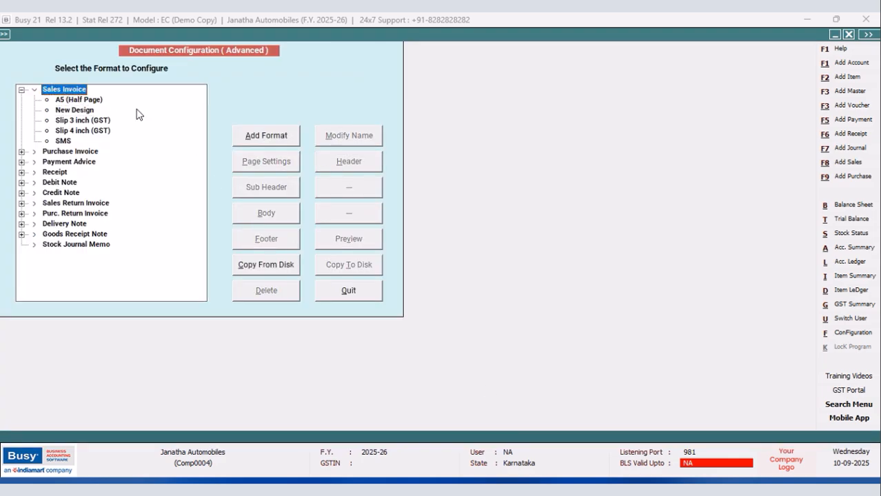
pyautogui.click(266, 140)
pyautogui.write('11')
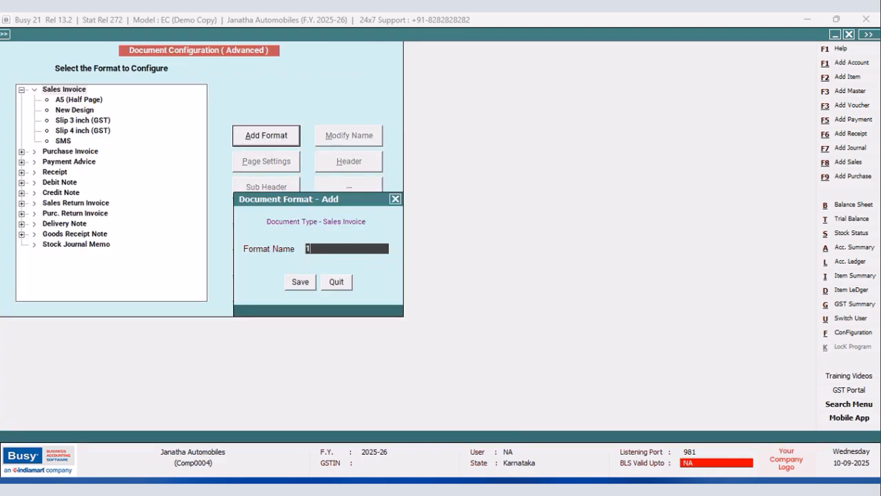
pyautogui.click(301, 283)
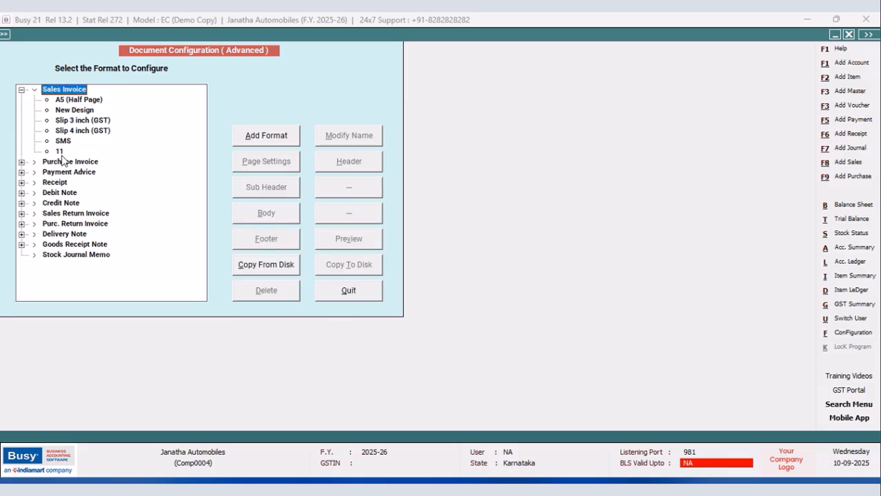
# Open the header of format 11 and load the default script for the LOCAL GST type.
pyautogui.click(59, 151)
pyautogui.press('Return')
pyautogui.click(277, 384)
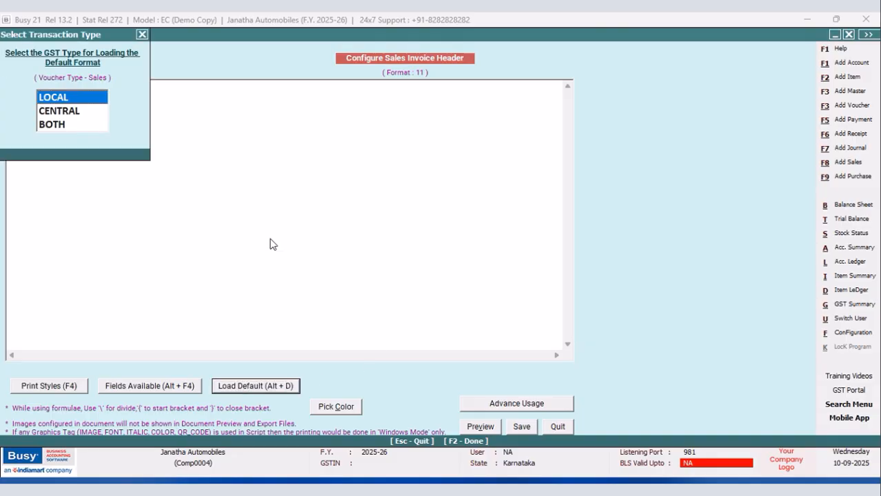
pyautogui.press('Return')
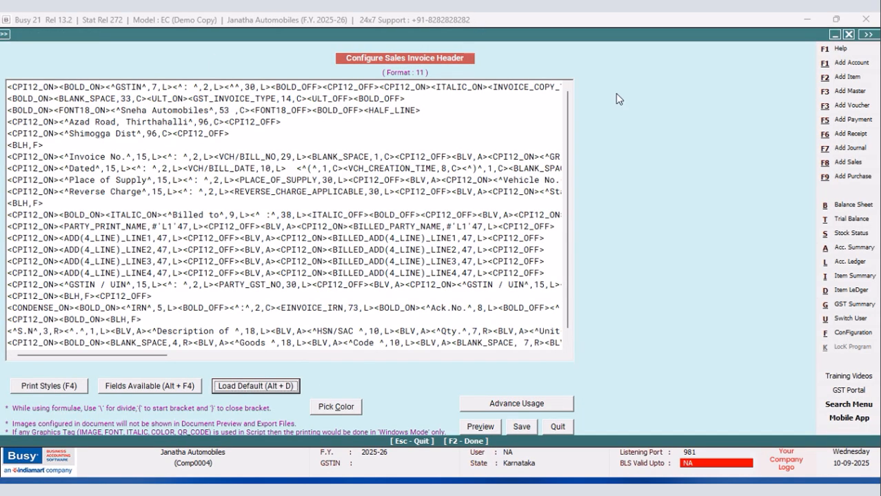
# Copy the complete CONDENSE_ON line holding the IRN, Ack.No. and Ack. Date fields from the format 11 header.
pyautogui.scroll(-1, 565, 174)
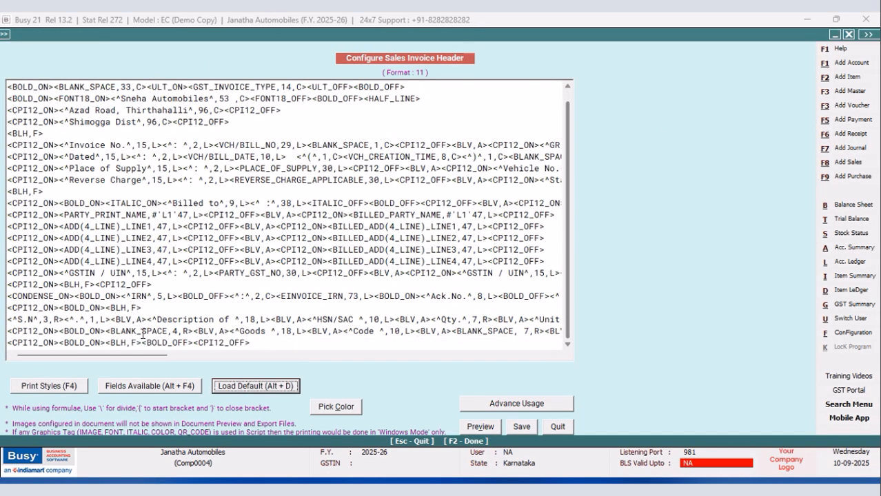
pyautogui.moveTo(10, 294); pyautogui.dragTo(582, 299)
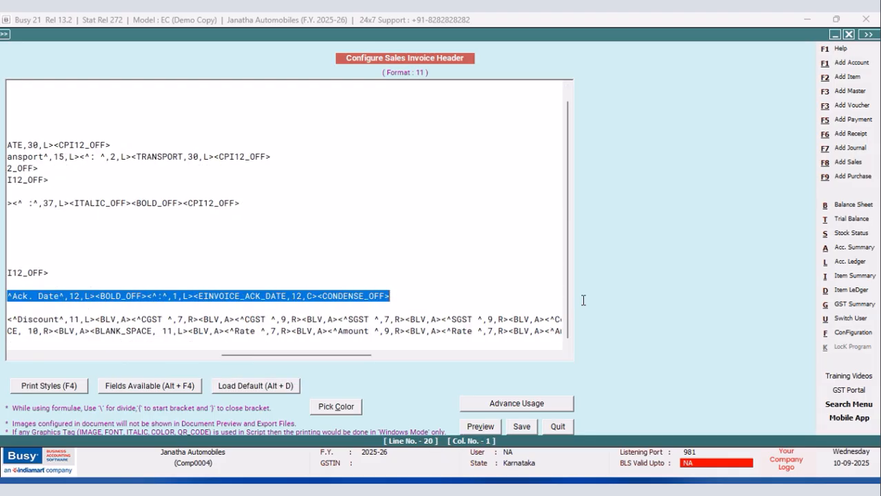
pyautogui.rightClick(372, 302)
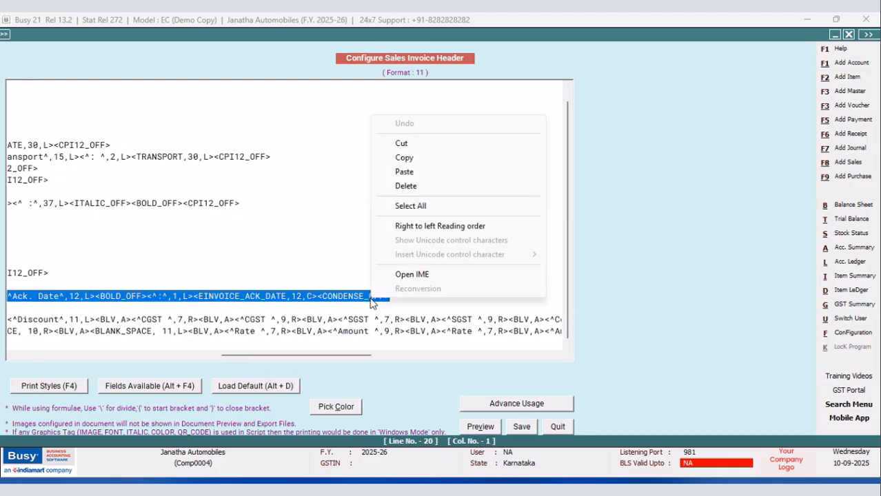
pyautogui.click(407, 158)
# Leave the header without saving and delete sales invoice format 11.
pyautogui.click(557, 427)
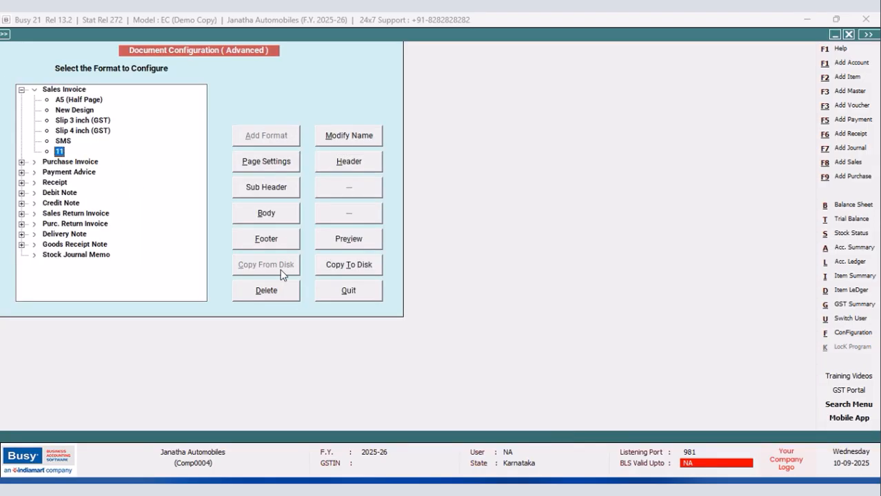
pyautogui.click(271, 302)
pyautogui.click(466, 278)
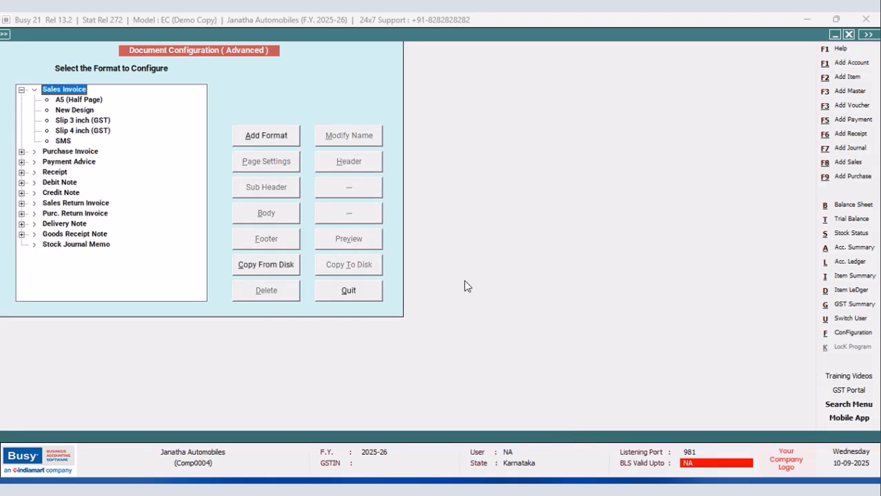
# Replace the CONDENSE_ON/CONDENSE_OFF line in the New Design header with the copied IRN and acknowledgement line, and save the header.
pyautogui.click(77, 110)
pyautogui.click(348, 162)
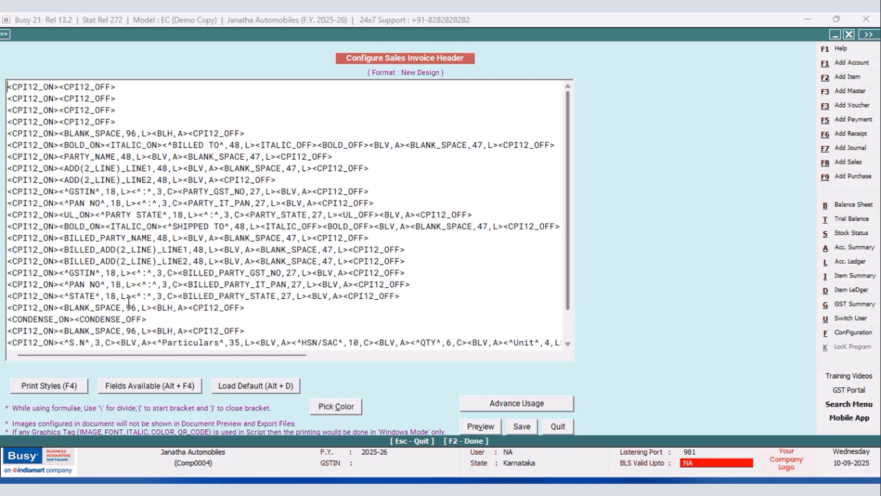
pyautogui.moveTo(152, 320); pyautogui.dragTo(6, 319)
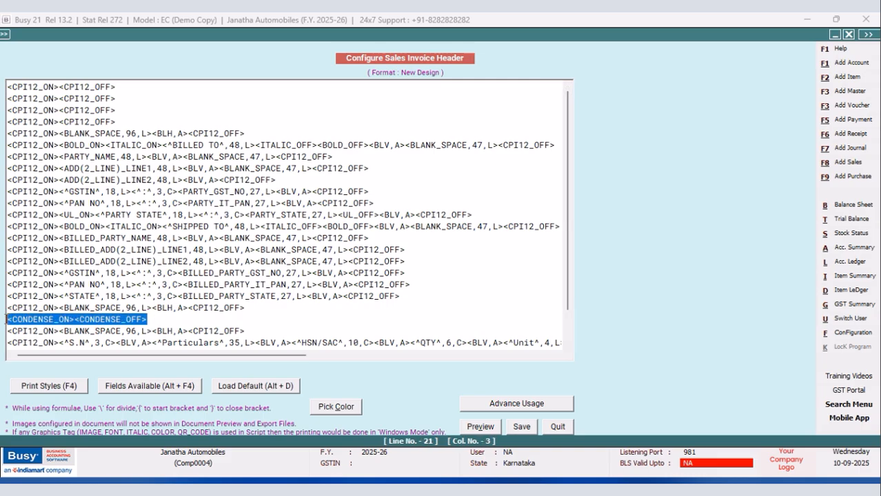
pyautogui.rightClick(14, 319)
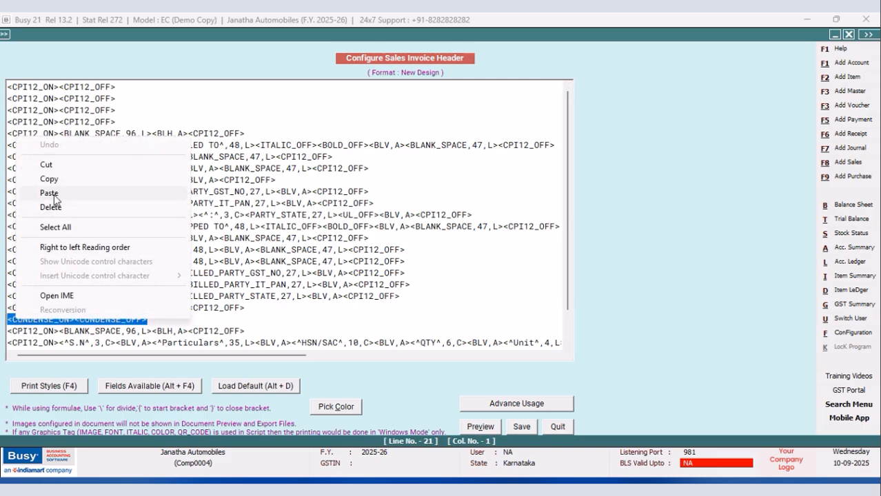
pyautogui.click(53, 194)
pyautogui.click(514, 428)
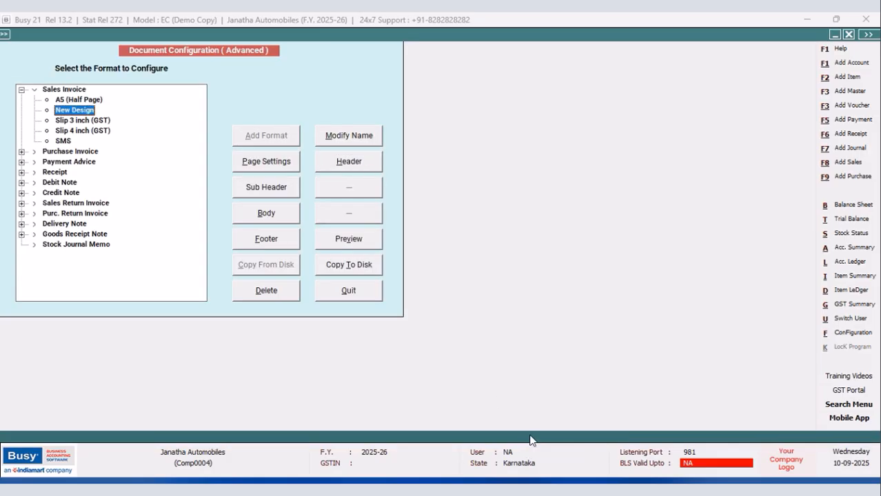
# Leave the document configuration and check the IRN row and item table in the sales voucher's print preview.
pyautogui.click(367, 293)
pyautogui.click(115, 207)
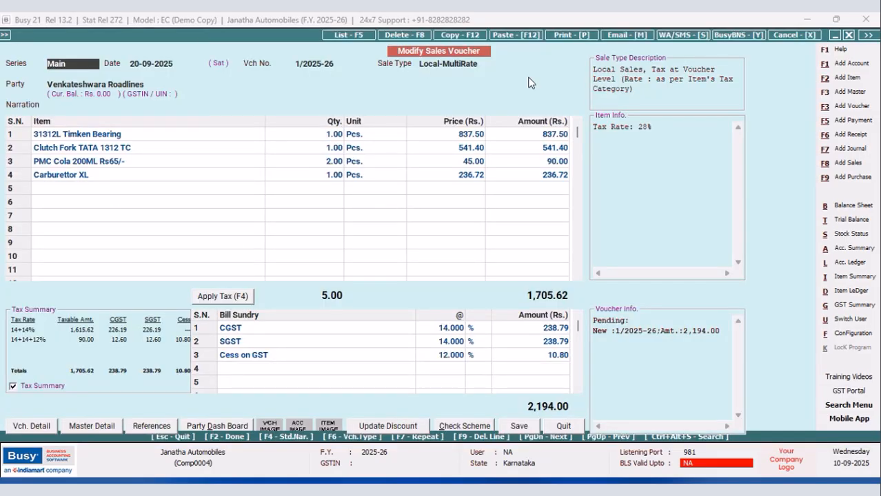
pyautogui.click(566, 35)
pyautogui.click(394, 258)
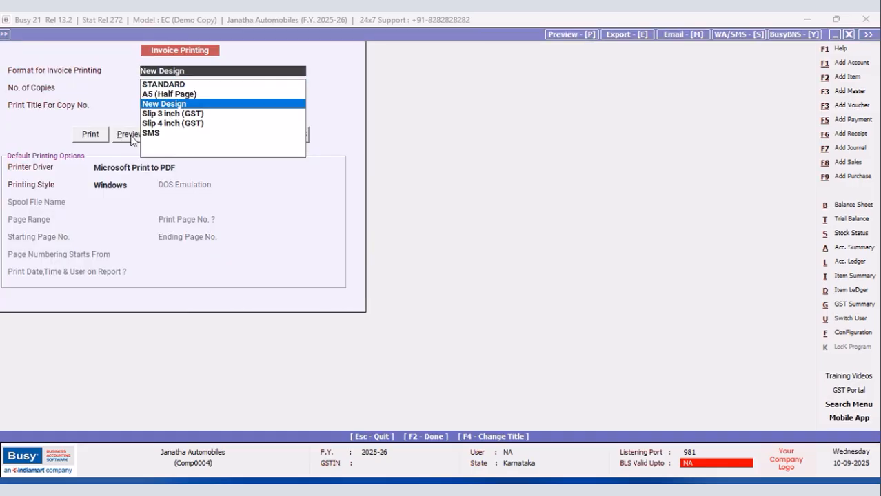
pyautogui.click(129, 136)
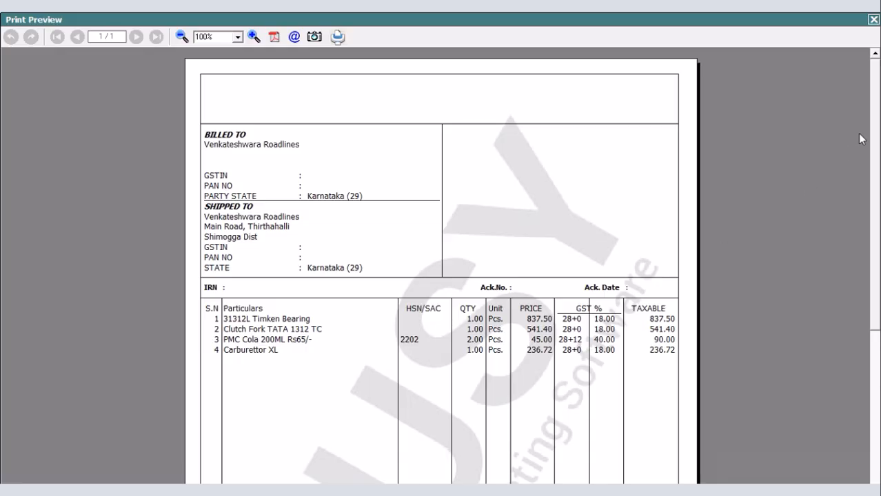
pyautogui.moveTo(871, 111); pyautogui.dragTo(866, 141)
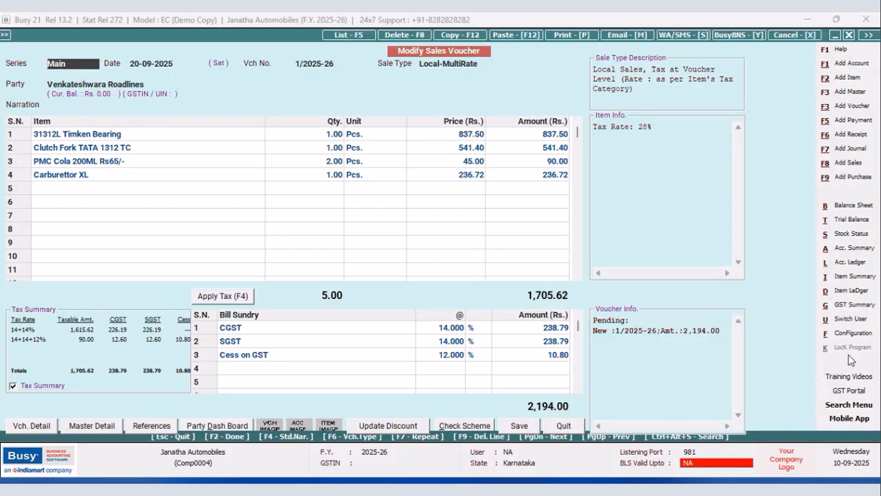
pyautogui.click(873, 18)
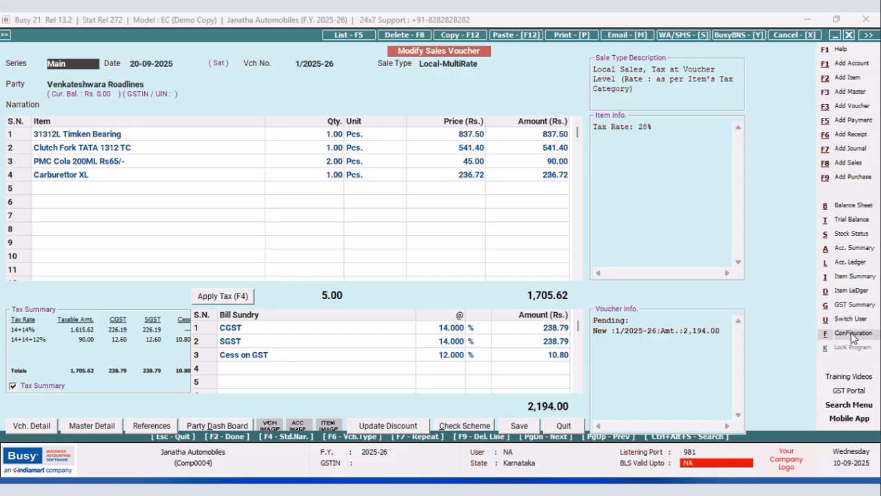
# Reopen the New Design sales invoice header, examine all its script lines, and leave it without changes.
pyautogui.click(853, 335)
pyautogui.click(118, 130)
pyautogui.click(72, 199)
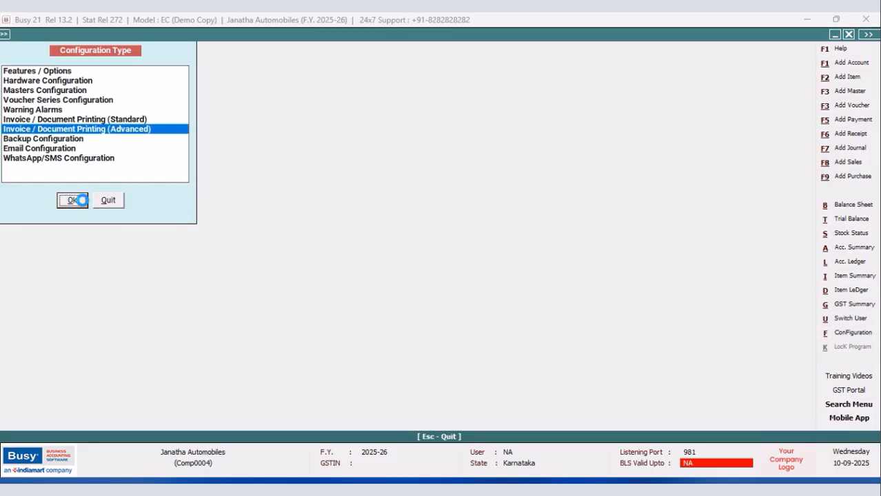
pyautogui.click(21, 89)
pyautogui.click(62, 112)
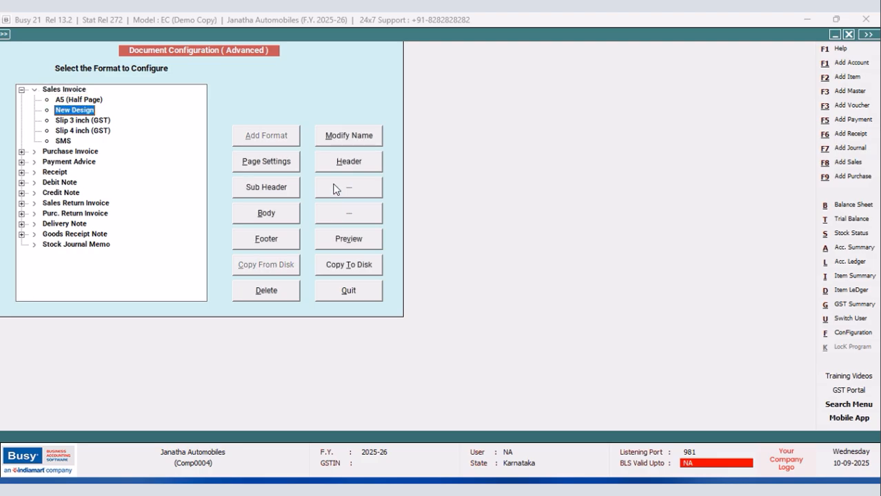
pyautogui.click(340, 164)
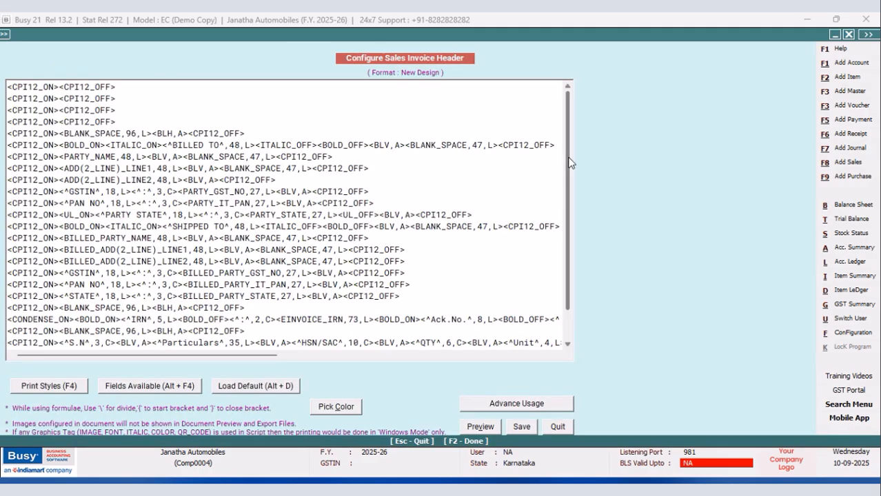
pyautogui.moveTo(569, 161); pyautogui.dragTo(581, 262)
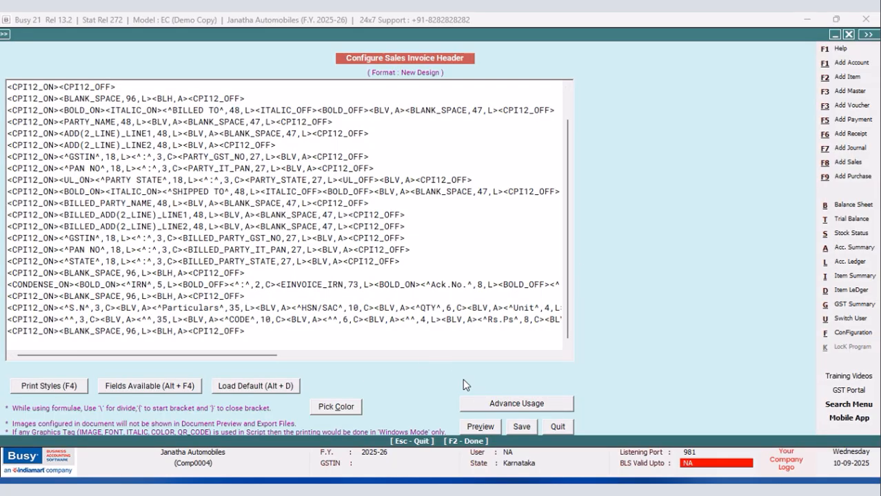
pyautogui.click(553, 427)
# Set the New Design sales invoice page settings to 24 header lines and 29 body lines, and save them.
pyautogui.click(266, 163)
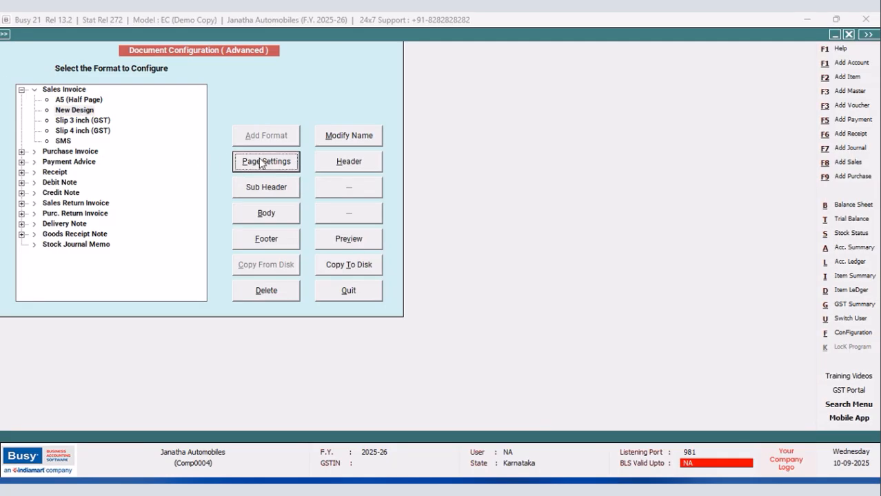
pyautogui.click(170, 87)
pyautogui.click(175, 81)
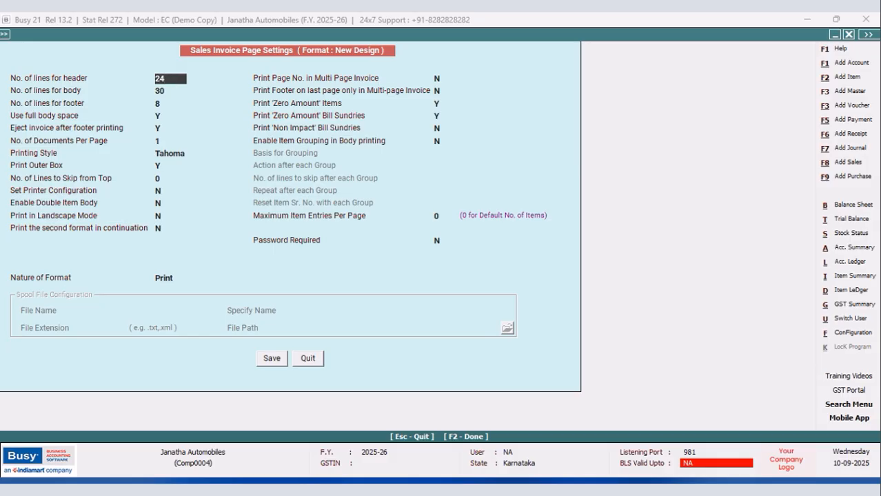
pyautogui.press('Return')
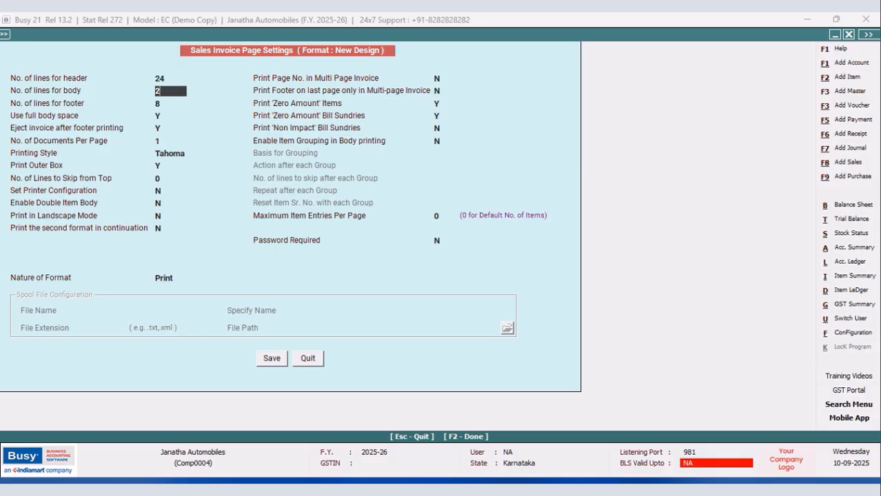
pyautogui.click(269, 358)
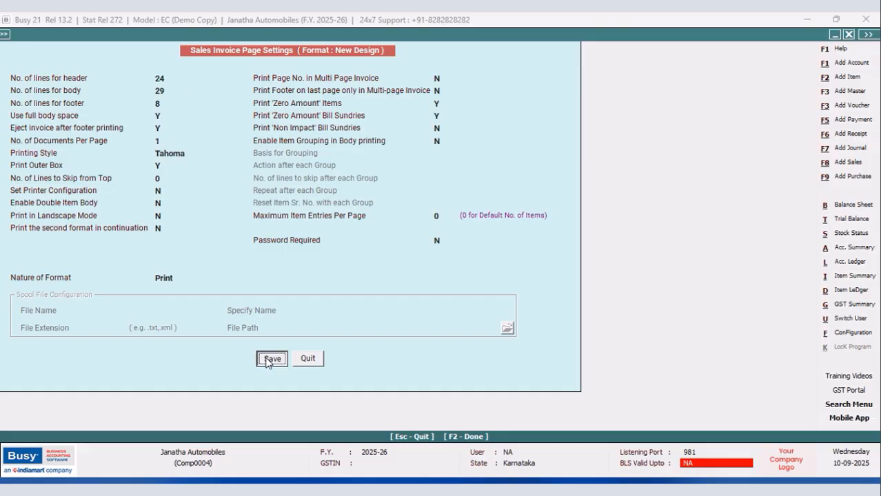
# Preview the New Design format layout and leave the document configuration.
pyautogui.click(348, 238)
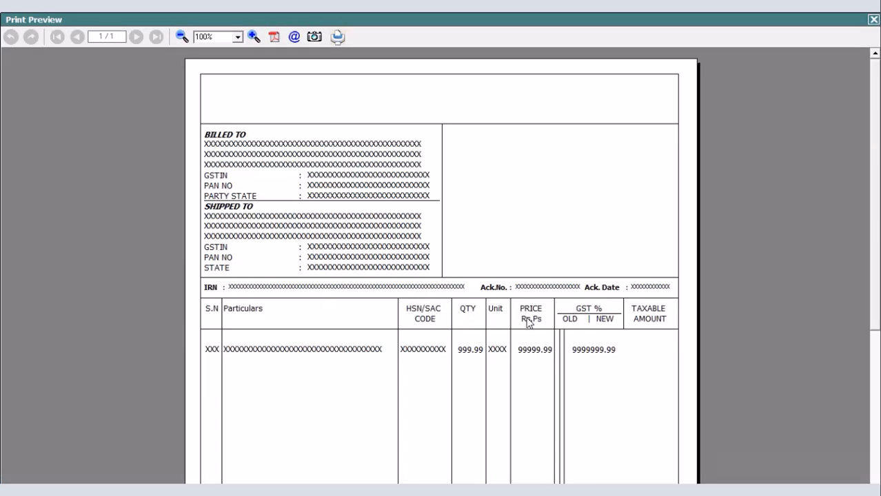
pyautogui.click(871, 19)
pyautogui.click(366, 295)
pyautogui.click(112, 203)
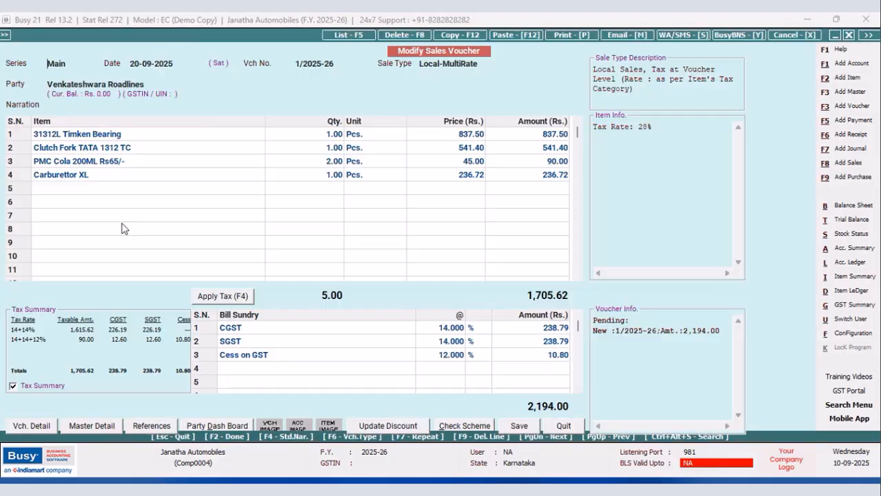
# Check the sales voucher's invoice in the New Design print preview and return to the voucher.
pyautogui.click(558, 35)
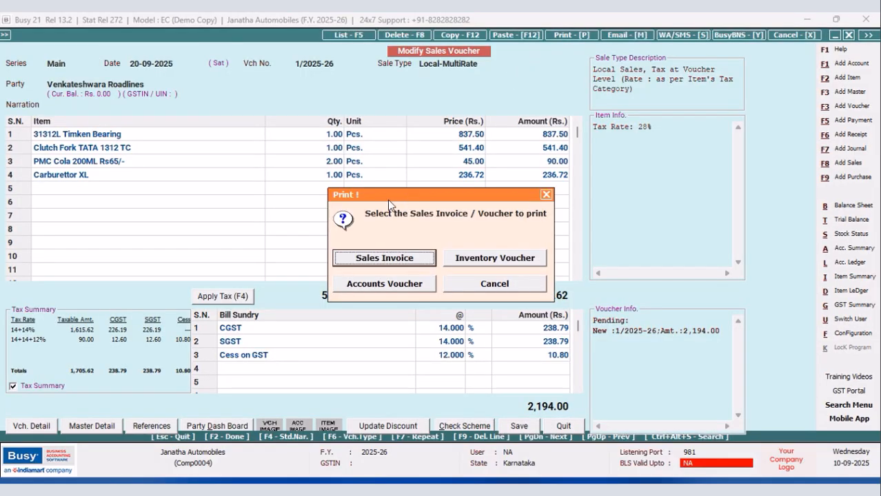
pyautogui.click(385, 260)
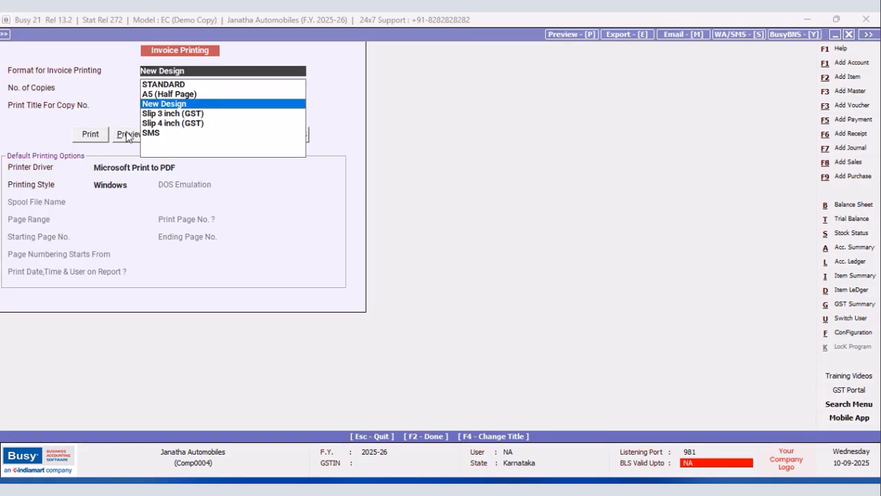
pyautogui.click(131, 135)
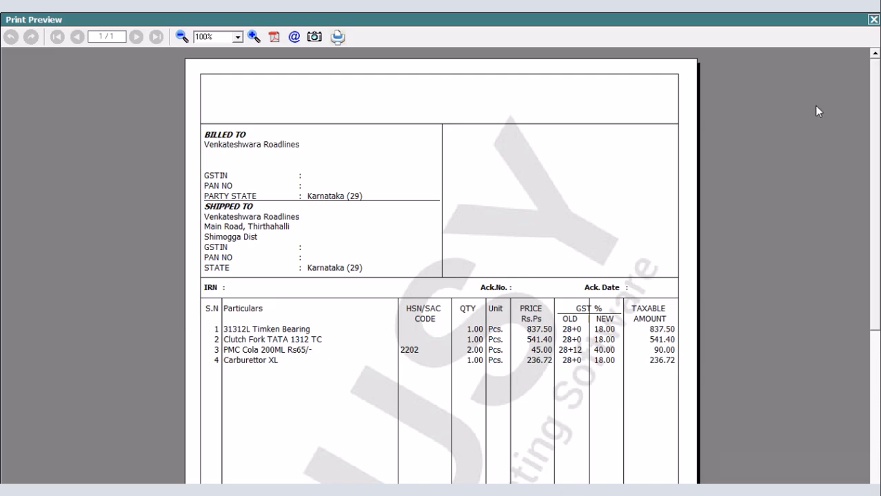
pyautogui.click(872, 20)
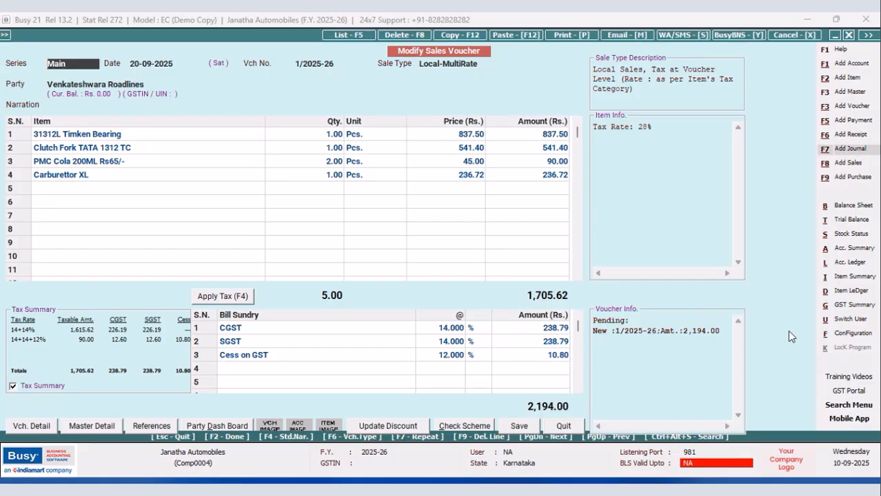
# Reopen the New Design sales invoice page settings, set the number of header lines to 25, and save.
pyautogui.click(853, 332)
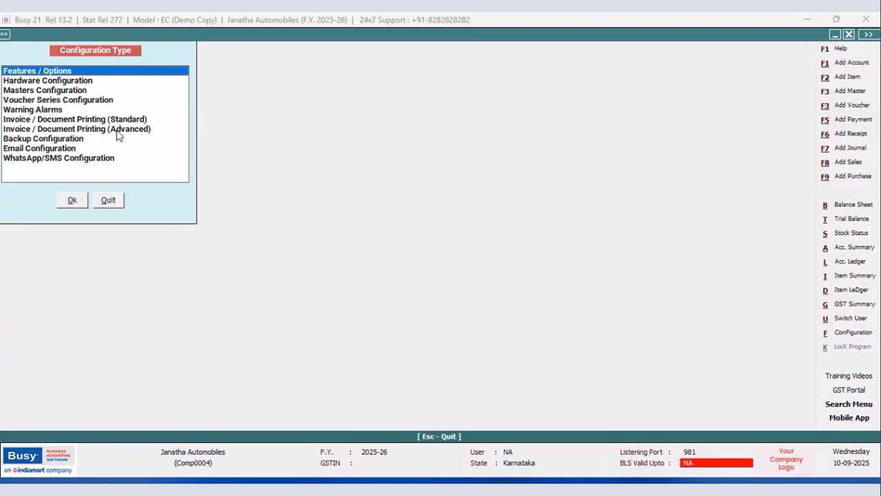
pyautogui.click(117, 130)
pyautogui.click(69, 202)
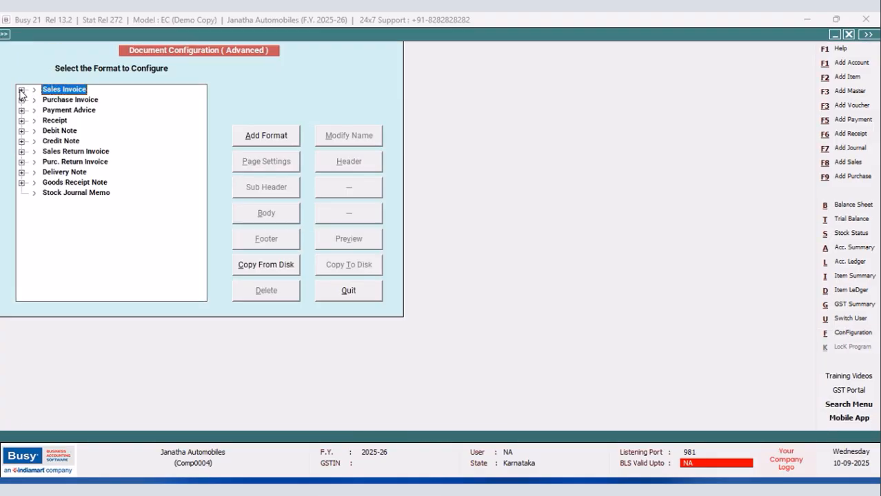
pyautogui.click(21, 91)
pyautogui.click(74, 110)
pyautogui.click(291, 163)
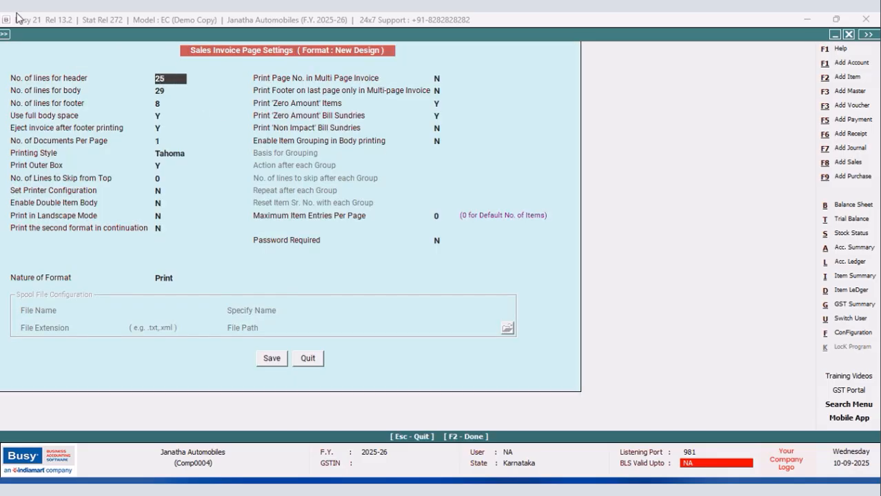
pyautogui.click(270, 359)
# Preview the New Design layout with the changed page settings and return to the sales voucher.
pyautogui.click(344, 243)
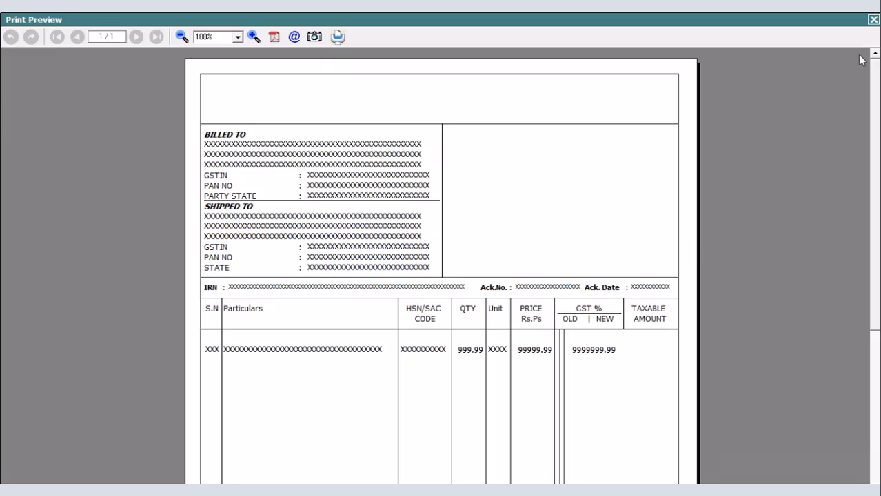
pyautogui.click(872, 19)
pyautogui.click(347, 295)
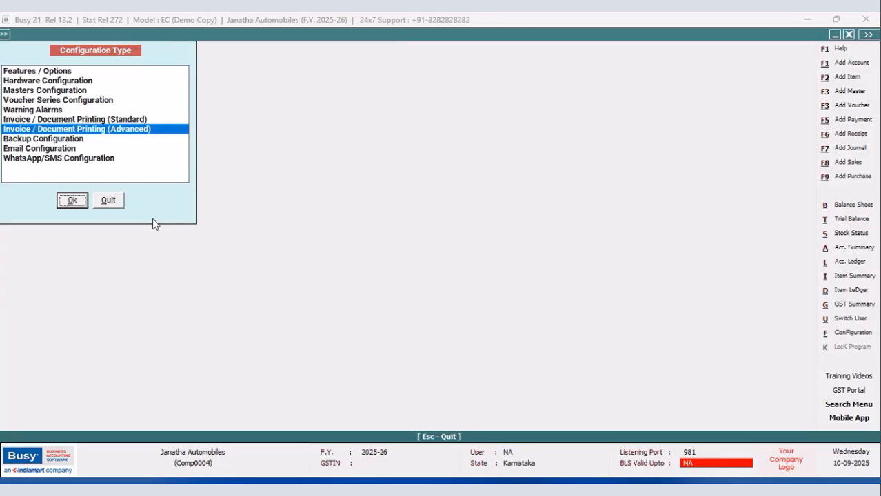
pyautogui.press('Escape')
# Open the print preview of the voucher's sales invoice in the New Design format.
pyautogui.click(570, 38)
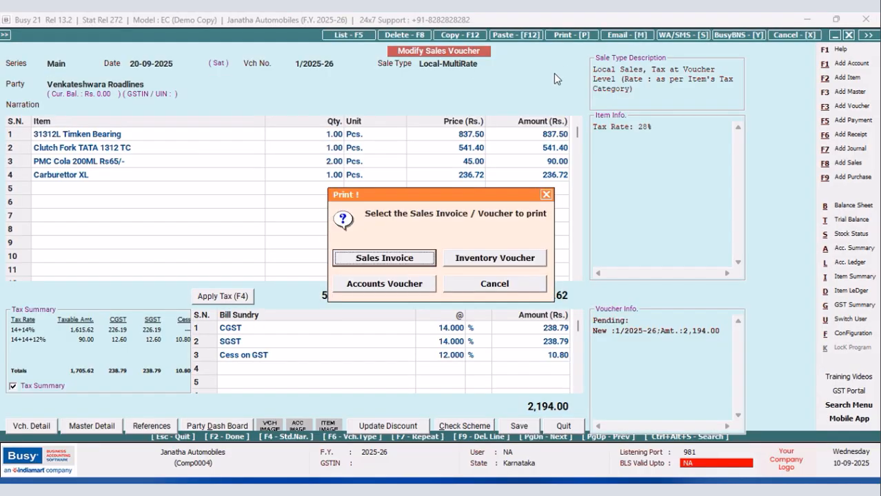
pyautogui.click(397, 255)
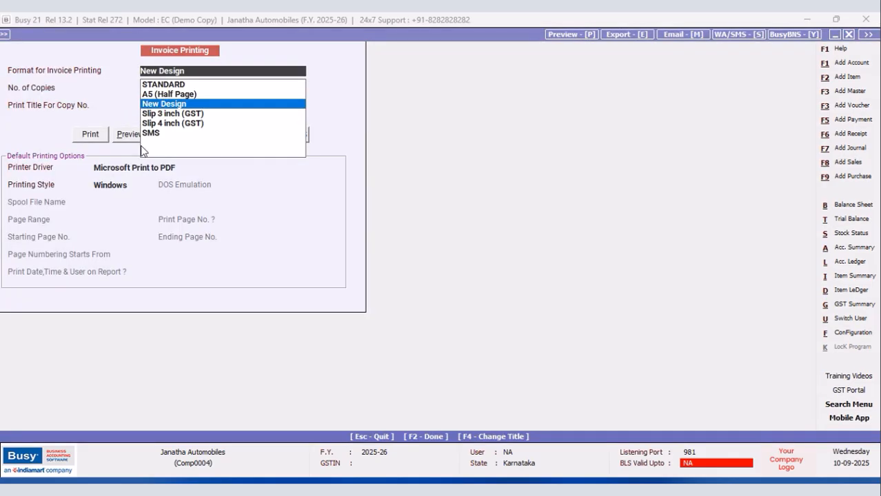
pyautogui.click(130, 135)
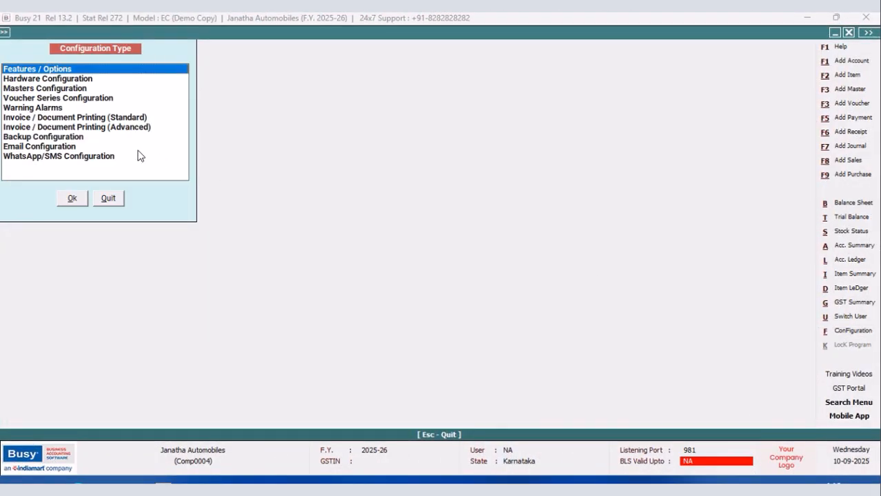
# Insert the VAT/GST field EINVOICE_QRCODE after COMPANY_NAME in the first line of the New Design sales invoice header.
pyautogui.click(135, 130)
pyautogui.click(72, 199)
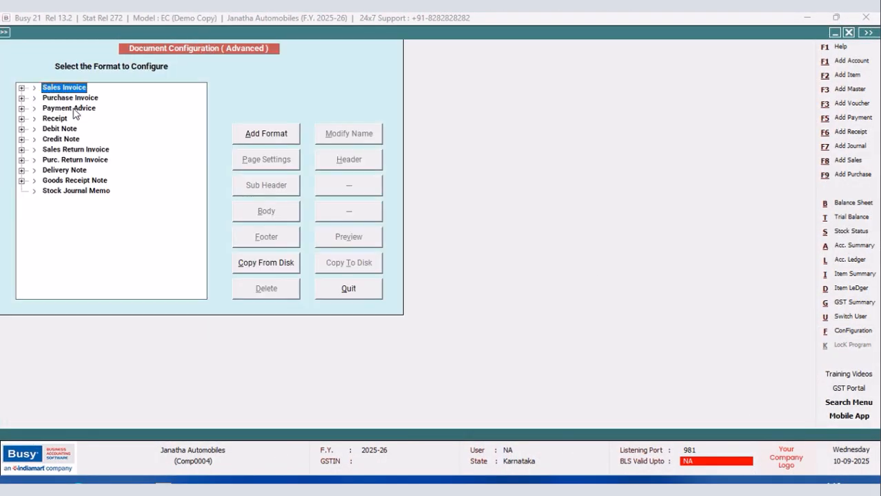
pyautogui.click(22, 89)
pyautogui.click(63, 111)
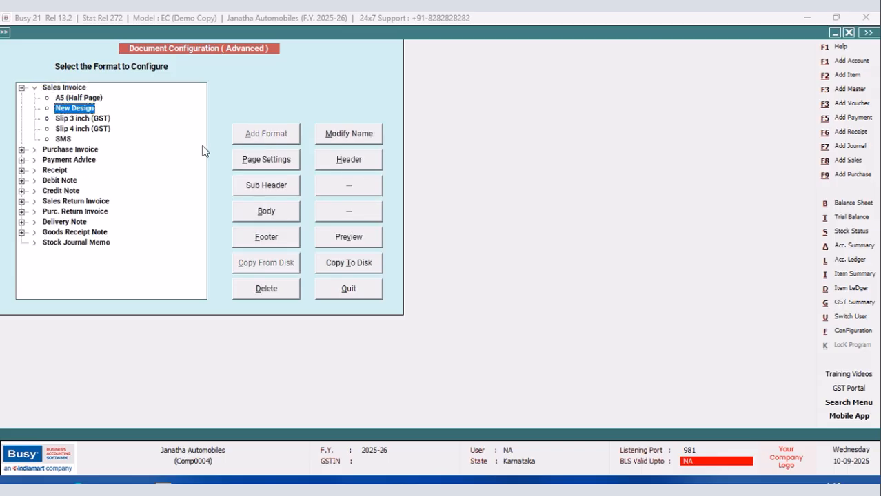
pyautogui.click(357, 159)
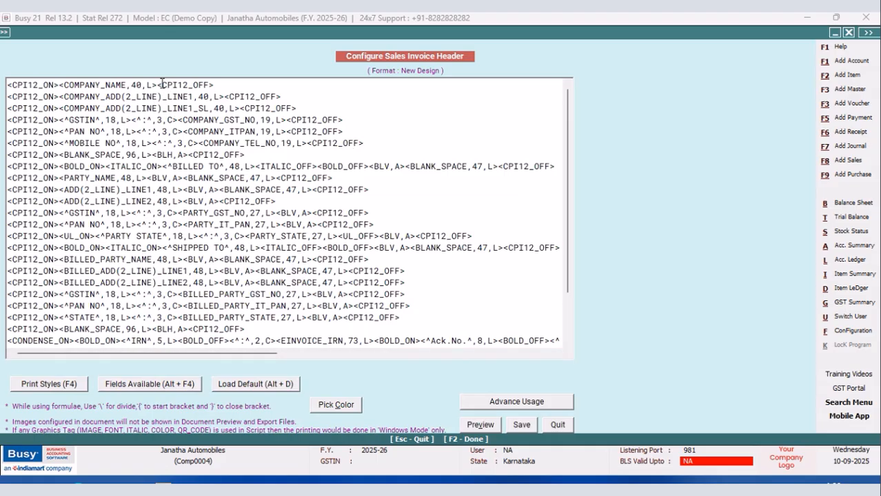
pyautogui.click(159, 84)
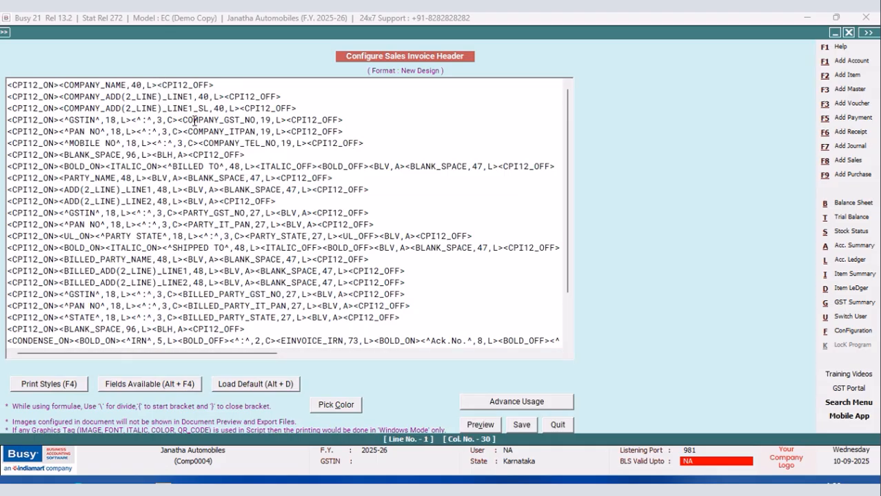
pyautogui.hotkey('alt', 'F4')
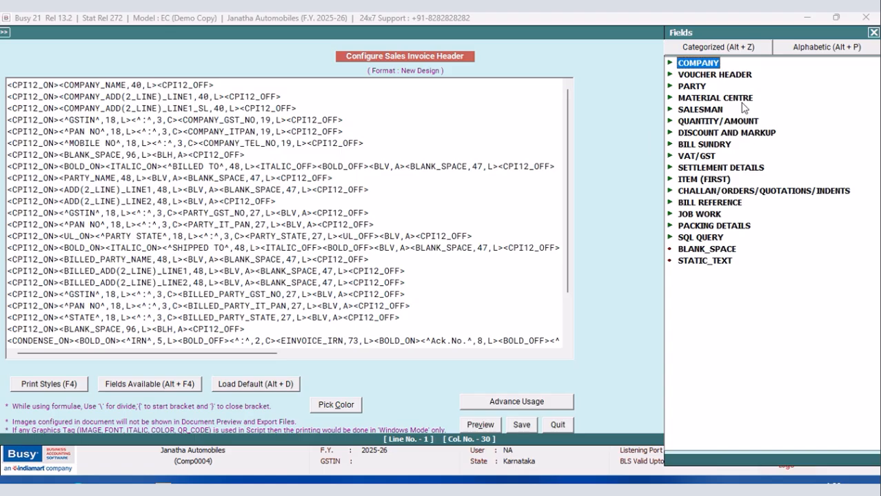
pyautogui.click(692, 158)
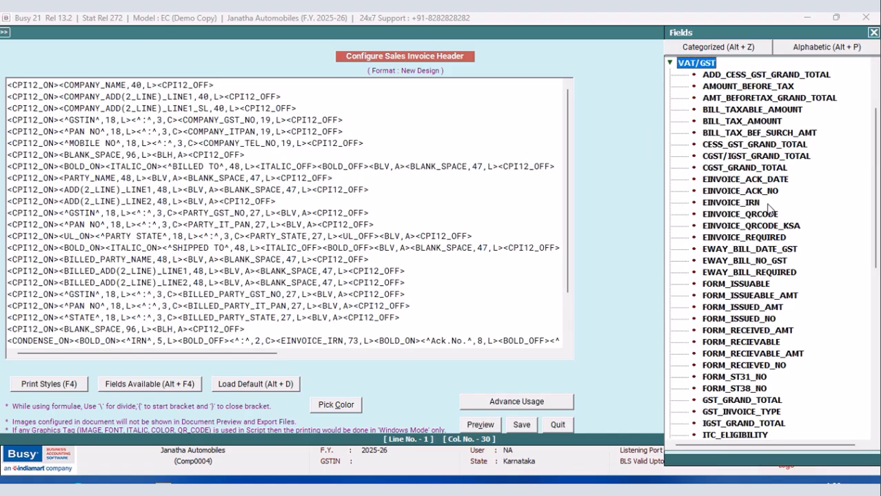
pyautogui.doubleClick(760, 217)
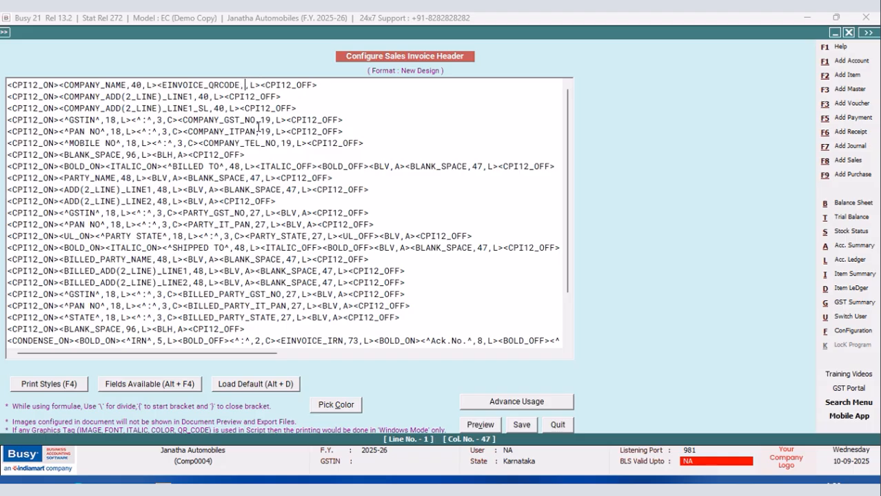
# Set the EINVOICE_QRCODE field's size parameter to #`QRC:1.15` and save the header.
pyautogui.write('#')
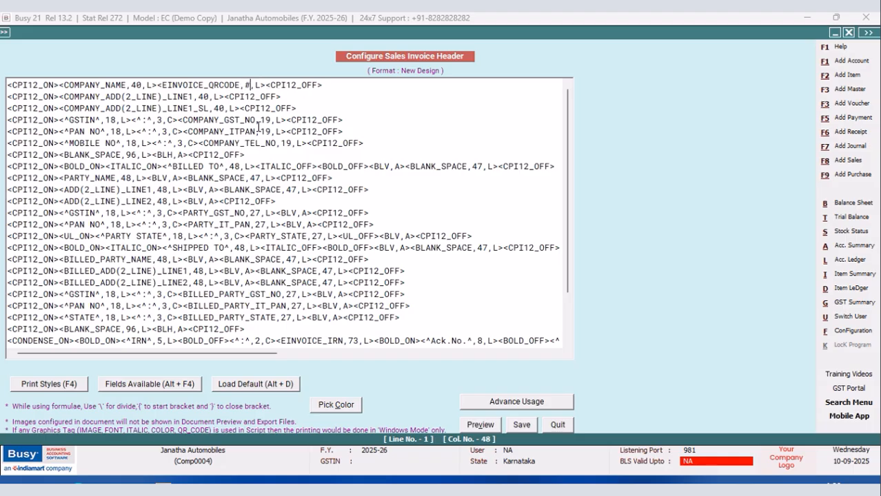
pyautogui.write('RQ')
pyautogui.press('BackSpace')
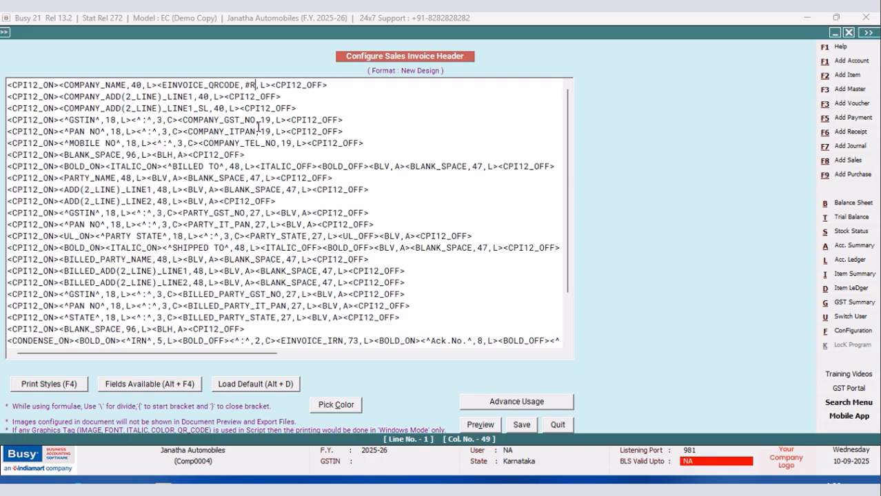
pyautogui.write('RC')
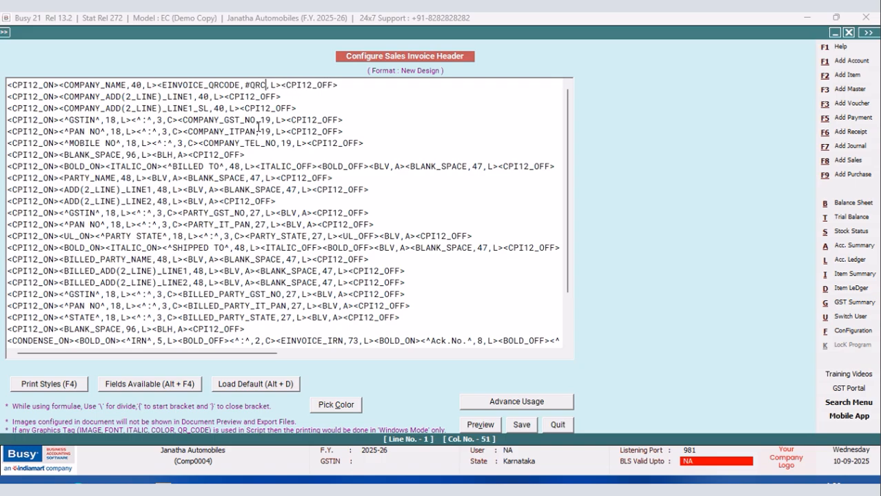
pyautogui.press('Left')
pyautogui.press('Left')
pyautogui.press('Left')
pyautogui.write("'")
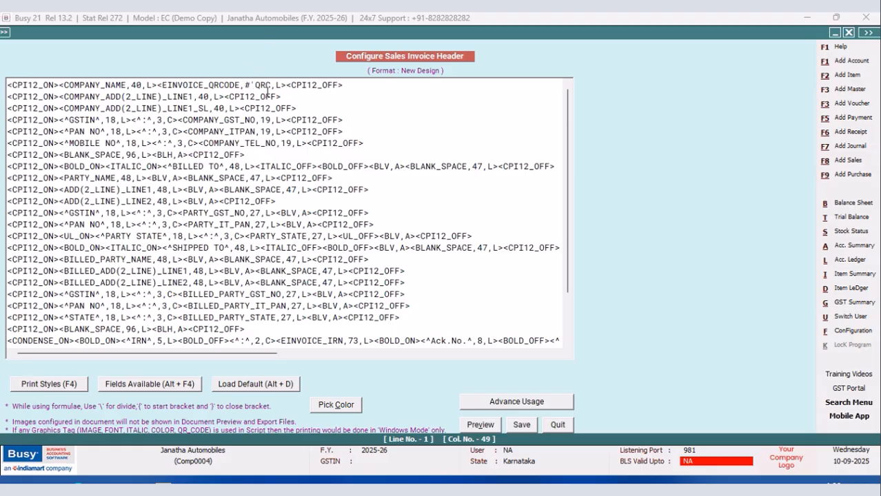
pyautogui.click(271, 89)
pyautogui.write(":1.15'")
pyautogui.click(520, 425)
# Leave the document configuration and check the QR code in the sales voucher's New Design print preview.
pyautogui.press('Escape')
pyautogui.click(110, 202)
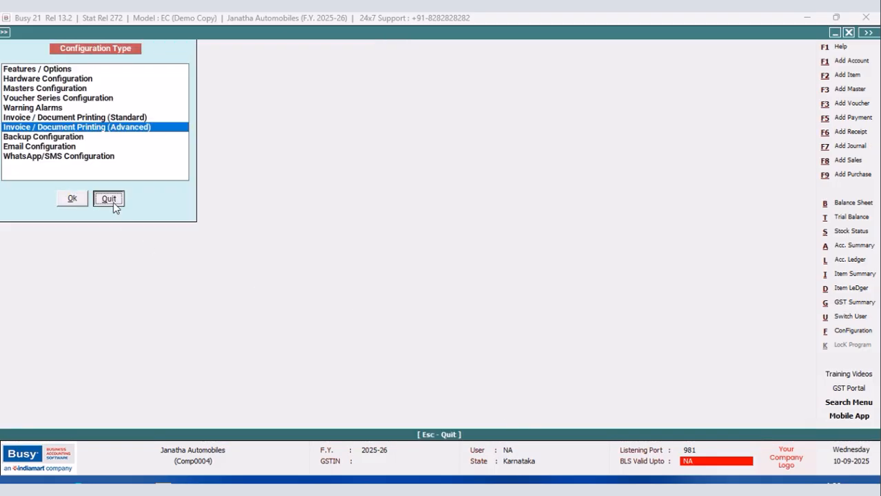
pyautogui.click(579, 33)
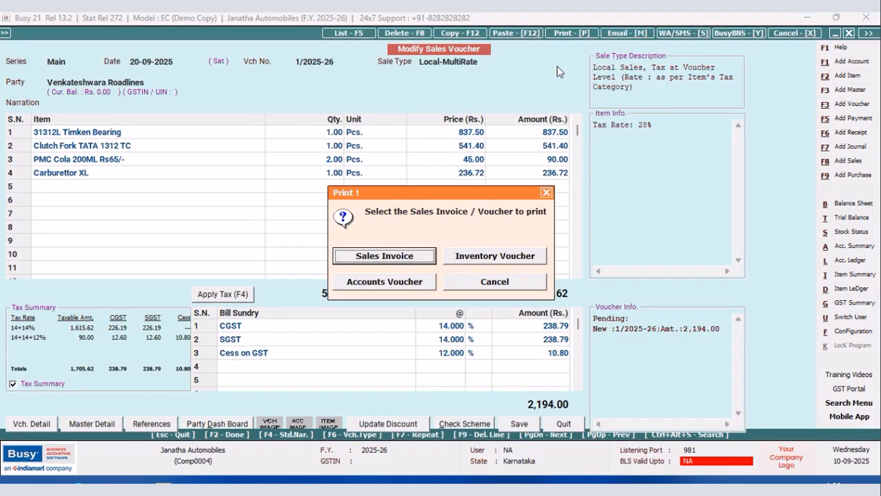
pyautogui.click(410, 258)
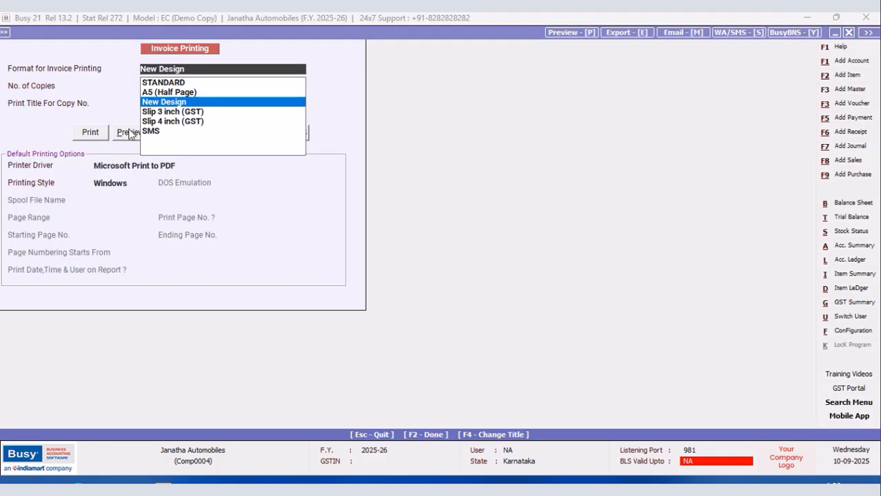
pyautogui.click(129, 134)
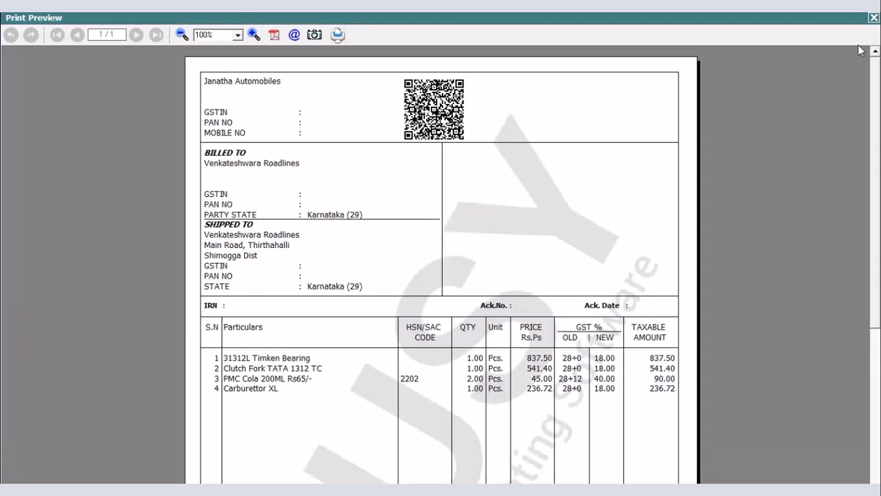
pyautogui.click(872, 19)
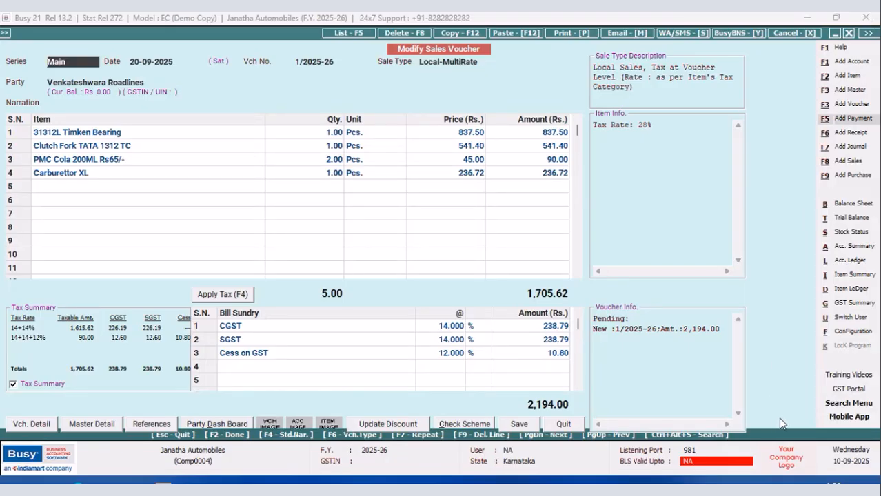
# Insert a BLANK_SPACE field of width 40 before EINVOICE_QRCODE in the first line of the New Design sales invoice header and save it.
pyautogui.click(846, 337)
pyautogui.click(124, 128)
pyautogui.click(73, 199)
pyautogui.click(21, 88)
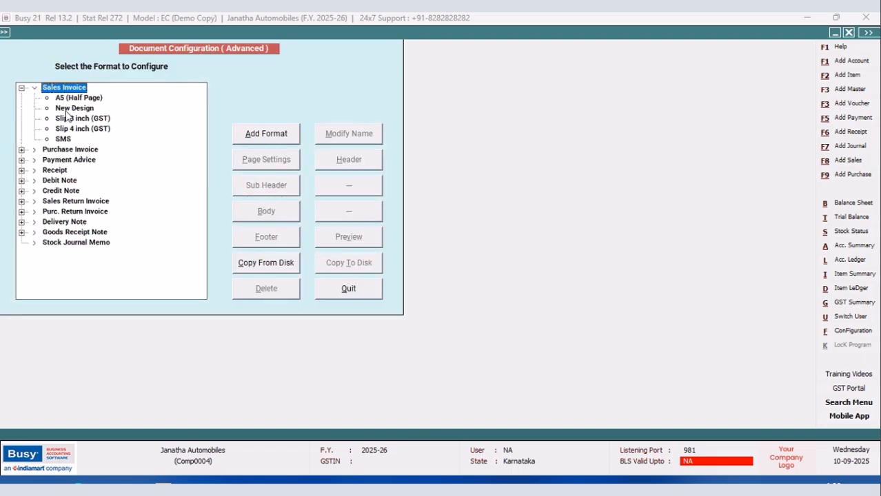
pyautogui.click(67, 109)
pyautogui.click(343, 165)
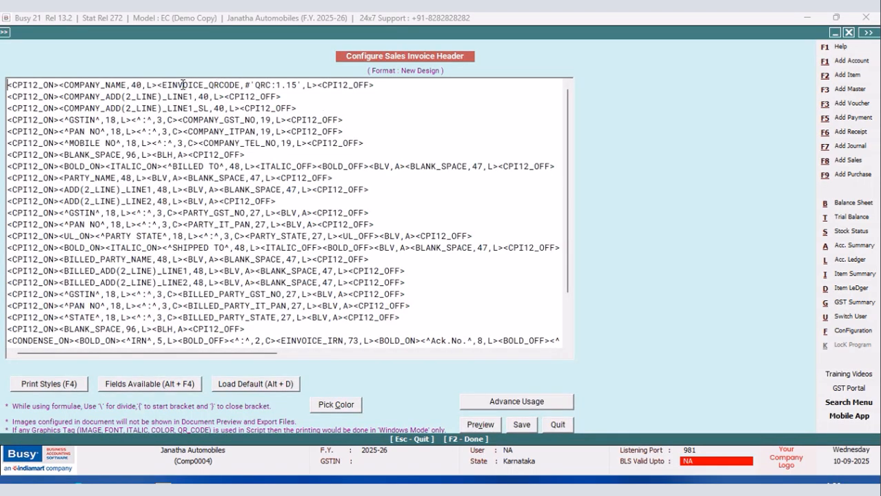
pyautogui.click(159, 85)
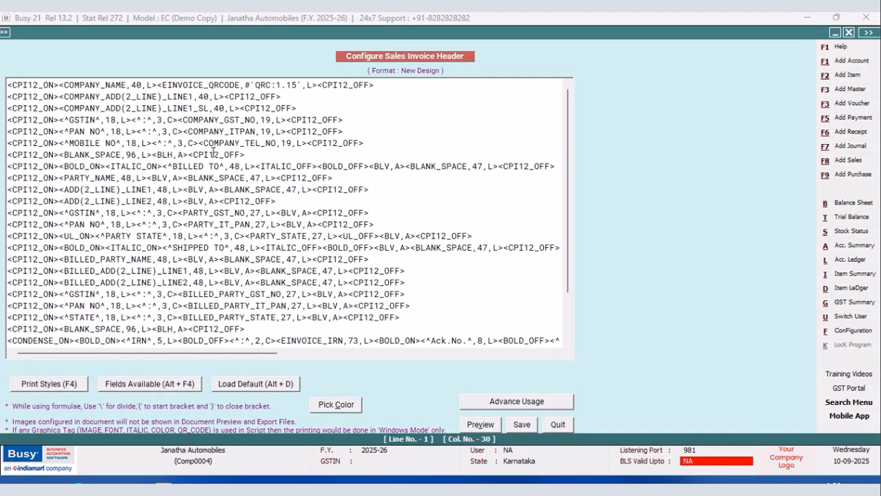
pyautogui.hotkey('alt', 'F4')
pyautogui.doubleClick(703, 250)
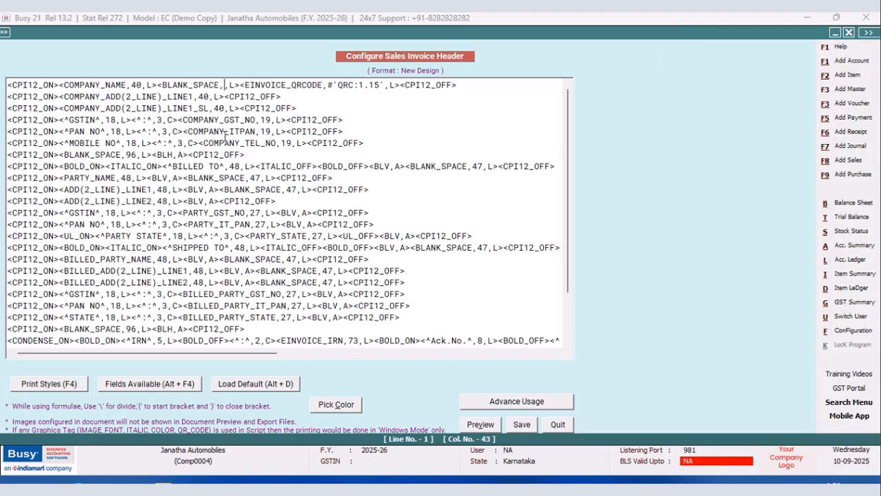
pyautogui.write('40')
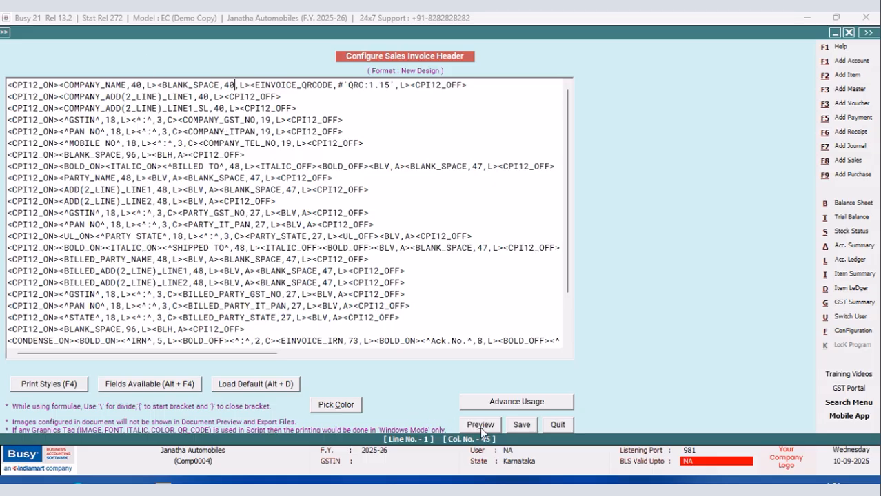
pyautogui.click(522, 426)
# Leave the document configuration and check the QR code's position in the voucher's New Design print preview.
pyautogui.click(355, 291)
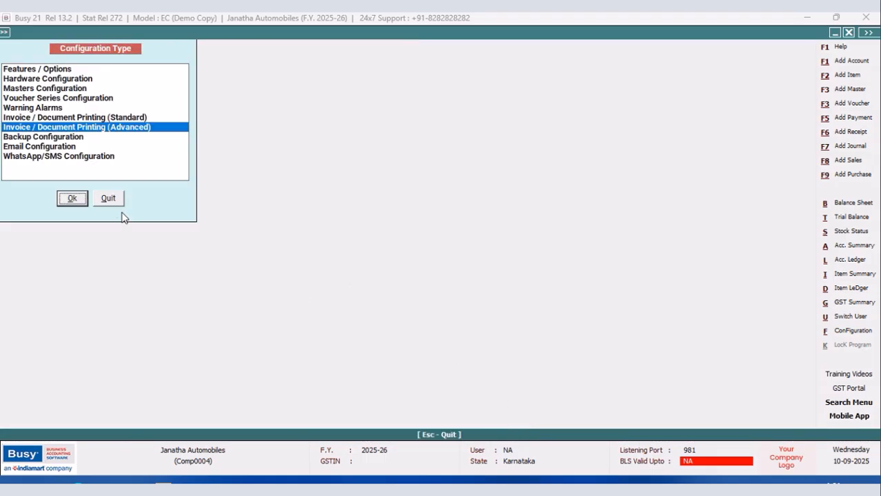
pyautogui.click(113, 199)
pyautogui.click(567, 33)
pyautogui.click(405, 261)
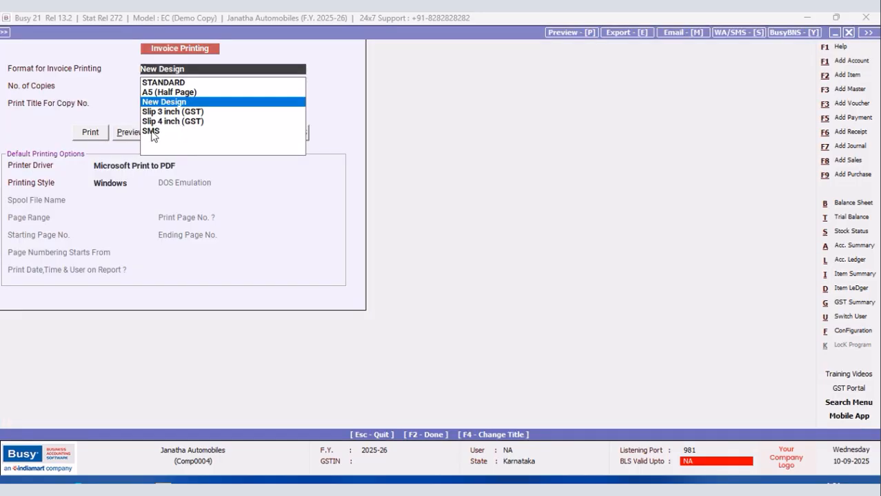
pyautogui.click(127, 135)
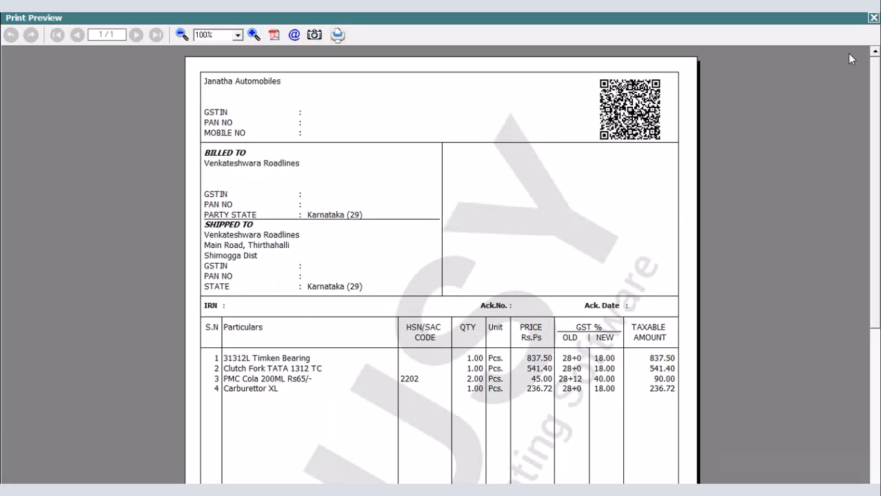
pyautogui.click(873, 17)
# Reopen the New Design sales invoice header and set the first line's BLANK_SPACE width to 42.
pyautogui.click(852, 331)
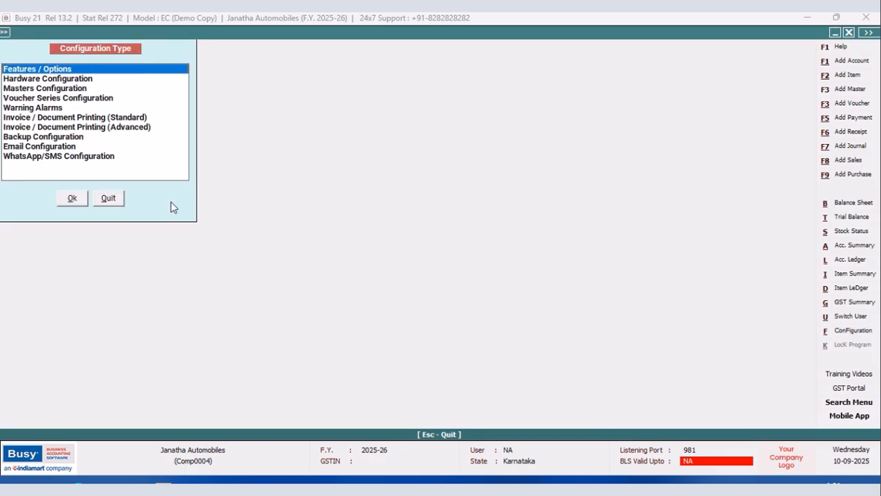
pyautogui.click(136, 127)
pyautogui.click(82, 199)
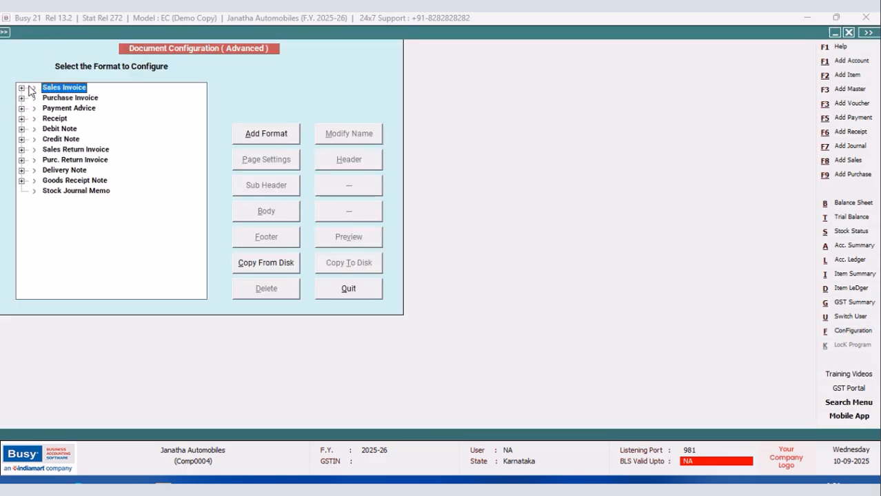
pyautogui.click(22, 88)
pyautogui.click(62, 109)
pyautogui.click(347, 159)
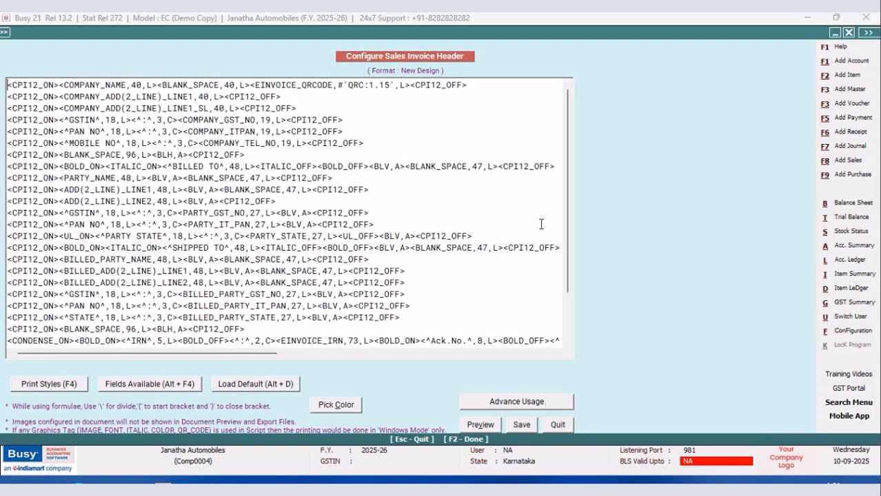
pyautogui.click(237, 84)
pyautogui.write('2')
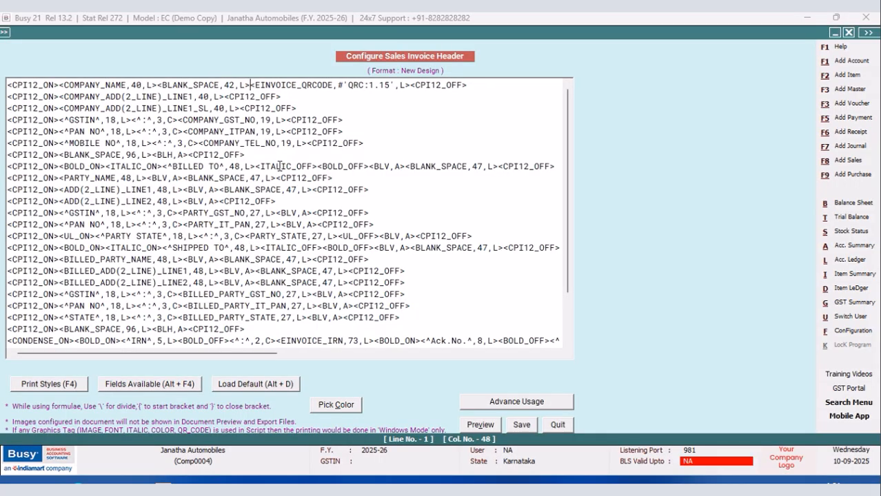
# Insert the voucher header field INVOICE_COPY_TYPE before EINVOICE_QRCODE in the first header line and set its alignment to R.
pyautogui.hotkey('alt', 'F4')
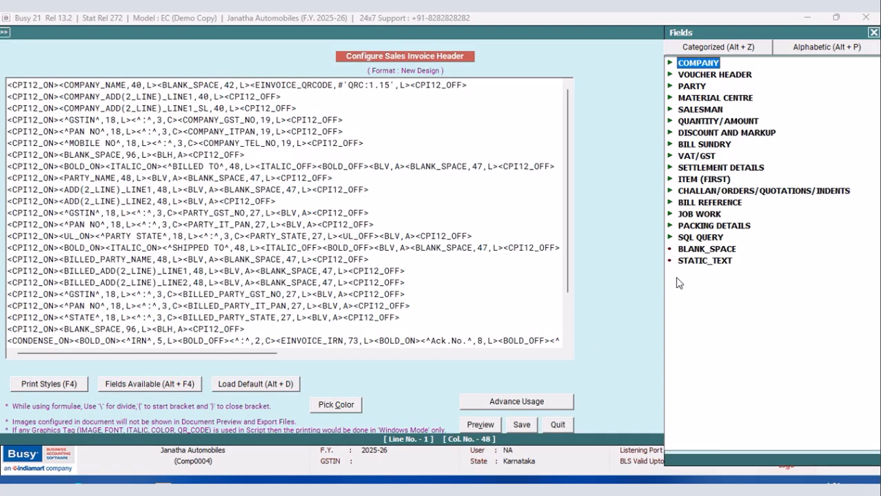
pyautogui.click(701, 73)
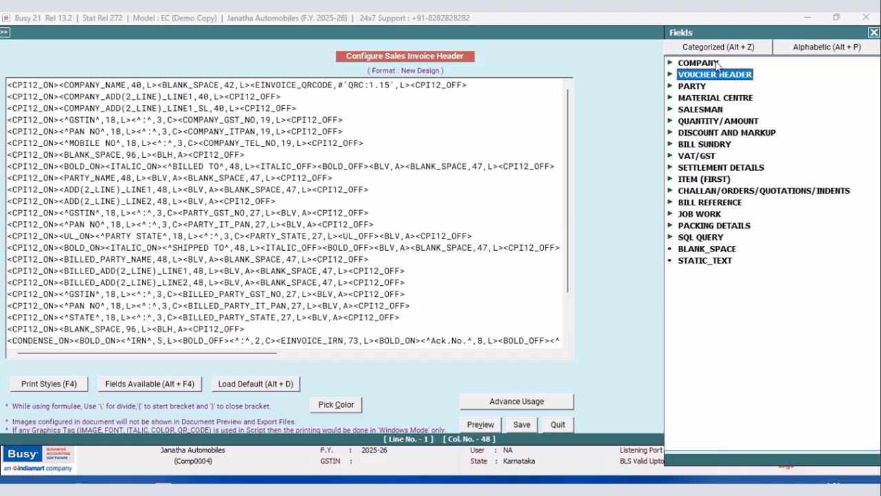
pyautogui.doubleClick(717, 76)
pyautogui.moveTo(704, 34); pyautogui.dragTo(554, 19)
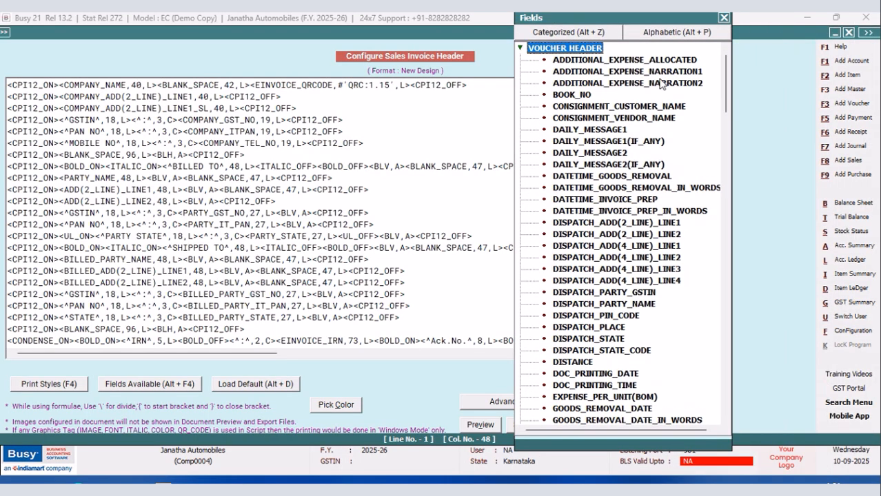
pyautogui.moveTo(723, 64); pyautogui.dragTo(727, 105)
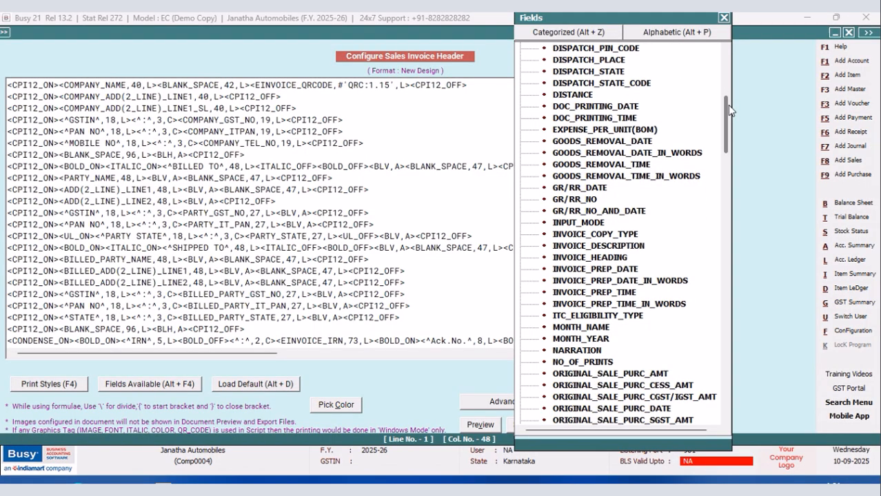
pyautogui.doubleClick(606, 234)
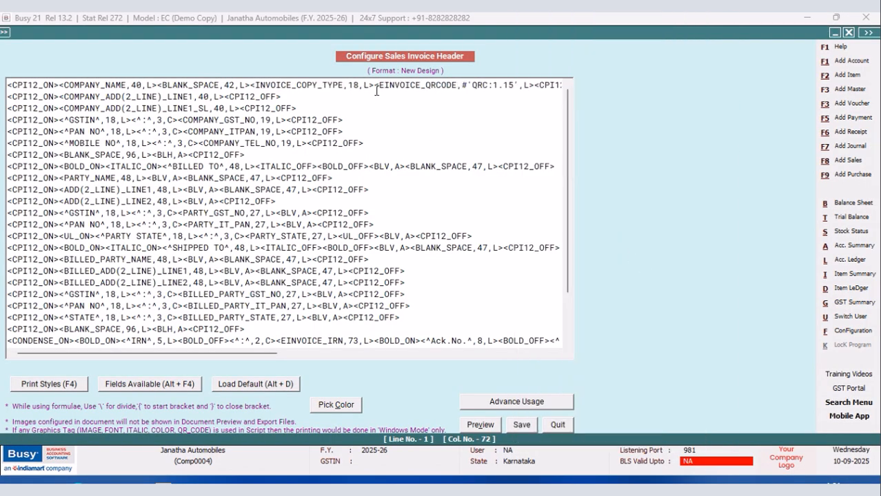
pyautogui.press('BackSpace')
pyautogui.write('R')
# Set the BLANK_SPACE width before INVOICE_COPY_TYPE to 24 and save the header.
pyautogui.click(236, 85)
pyautogui.write('4')
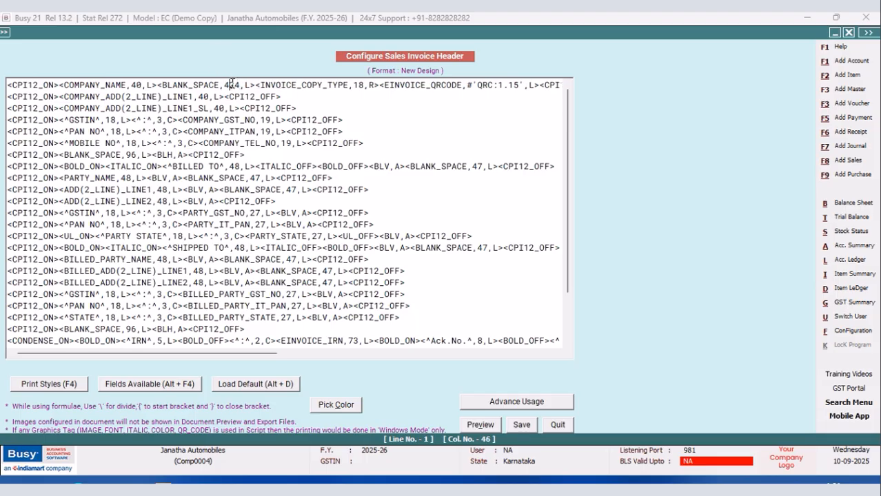
pyautogui.press('BackSpace')
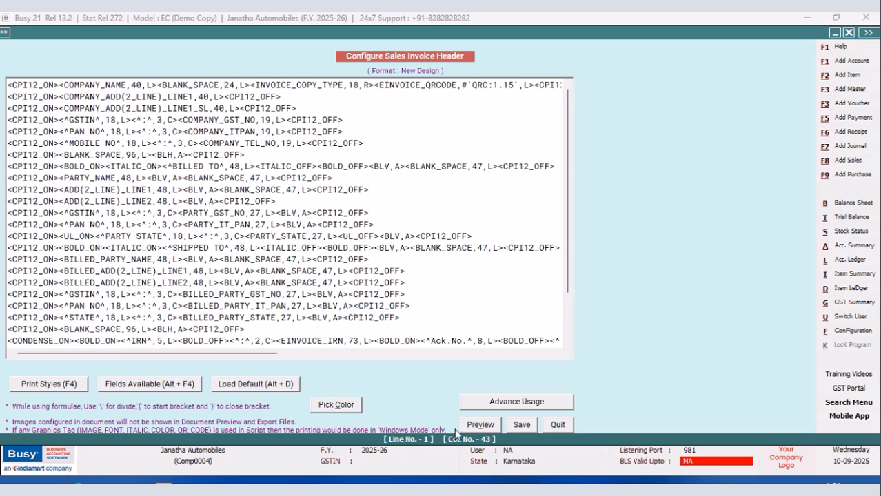
pyautogui.click(523, 423)
# Leave the configuration and check the invoice copy type beside the QR code in the New Design print preview.
pyautogui.click(353, 288)
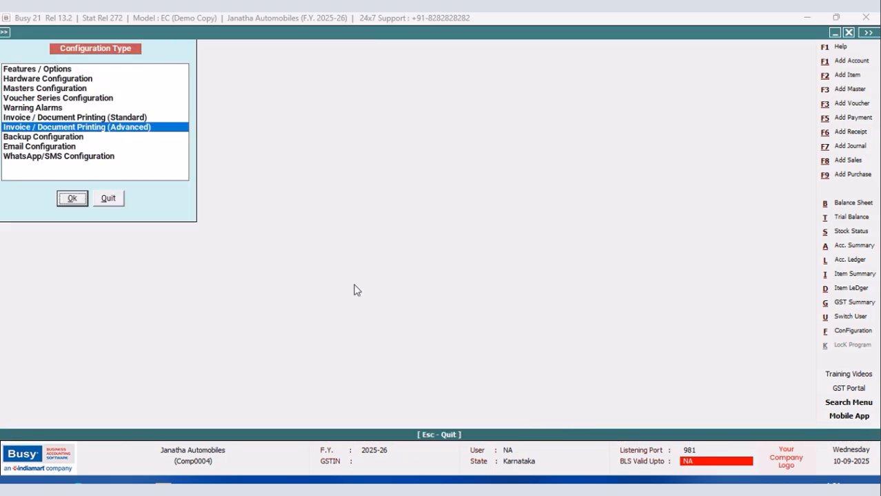
pyautogui.click(110, 199)
pyautogui.click(568, 33)
pyautogui.click(398, 256)
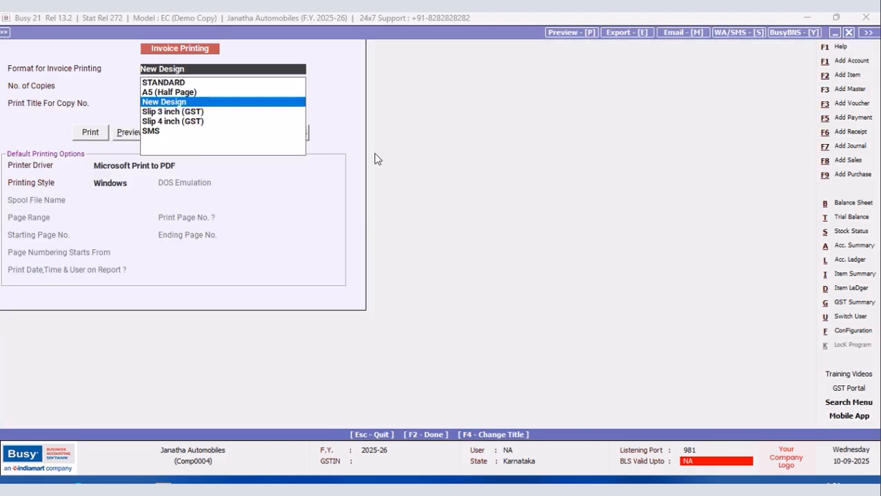
pyautogui.click(126, 132)
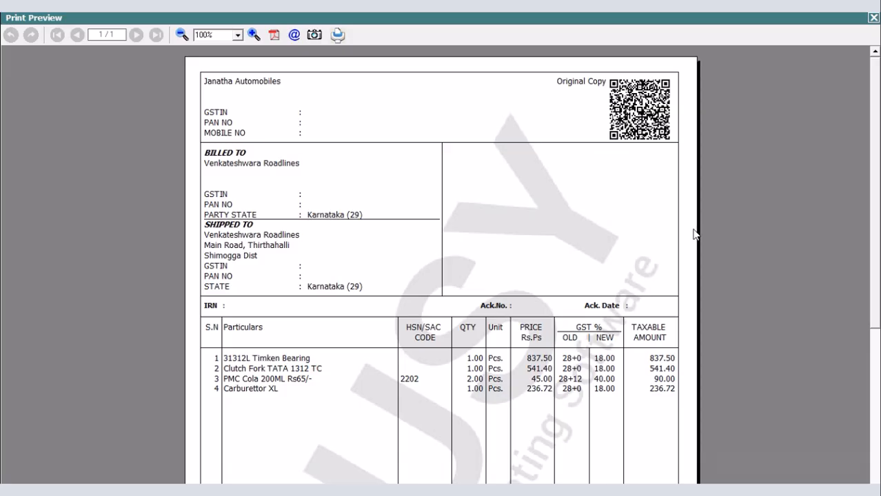
pyautogui.click(872, 17)
# Set the BLANK_SPACE width in the first line of the New Design sales invoice header to 25 and save it.
pyautogui.click(849, 332)
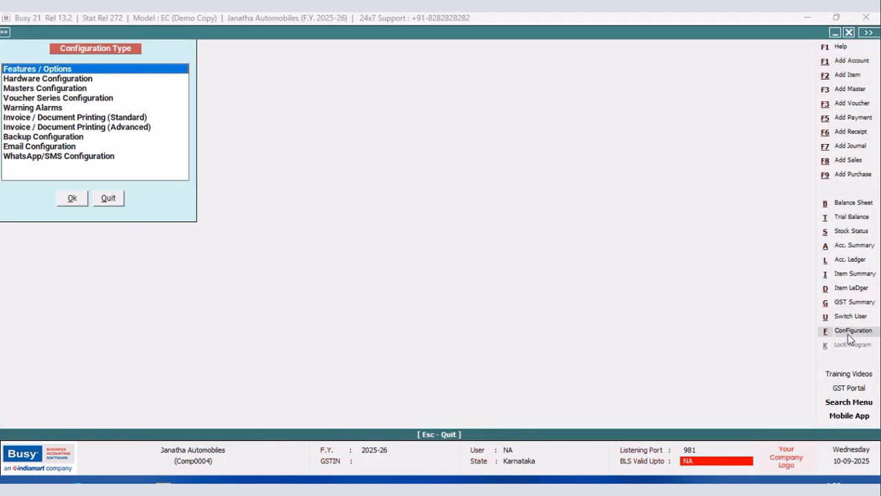
pyautogui.click(153, 128)
pyautogui.click(72, 199)
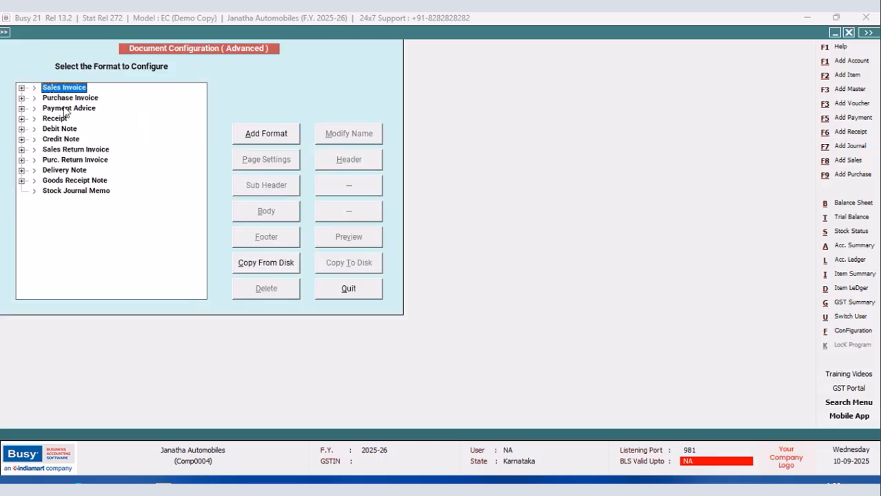
pyautogui.click(21, 89)
pyautogui.click(54, 107)
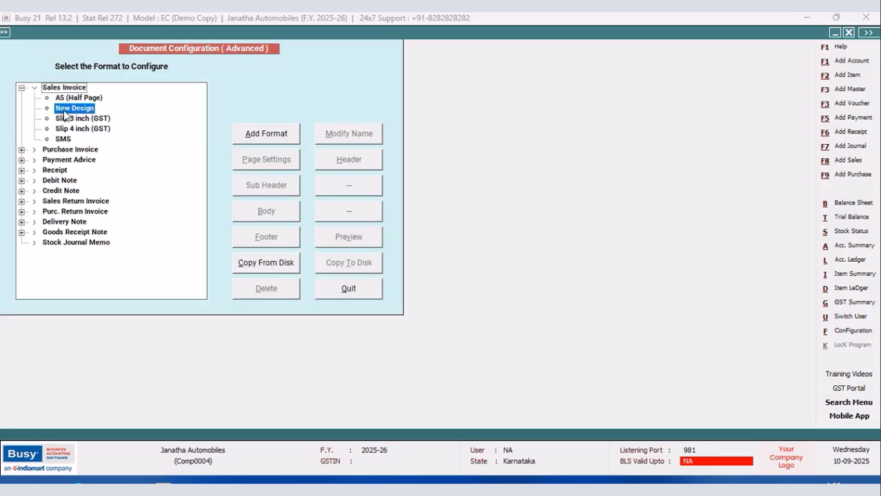
pyautogui.click(352, 163)
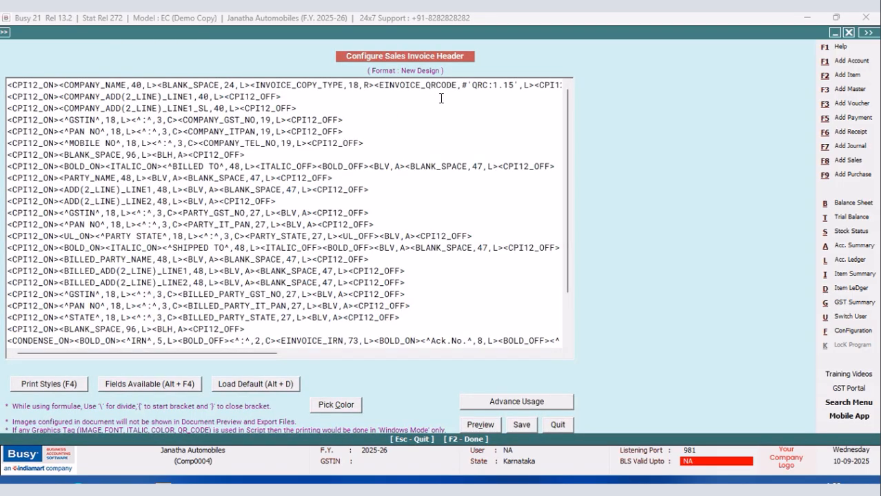
pyautogui.click(234, 85)
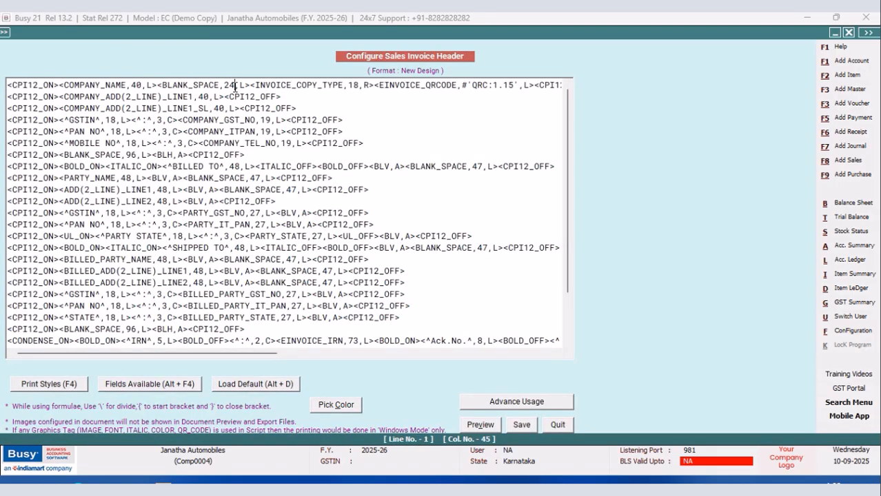
pyautogui.press('BackSpace')
pyautogui.write('5')
pyautogui.click(522, 424)
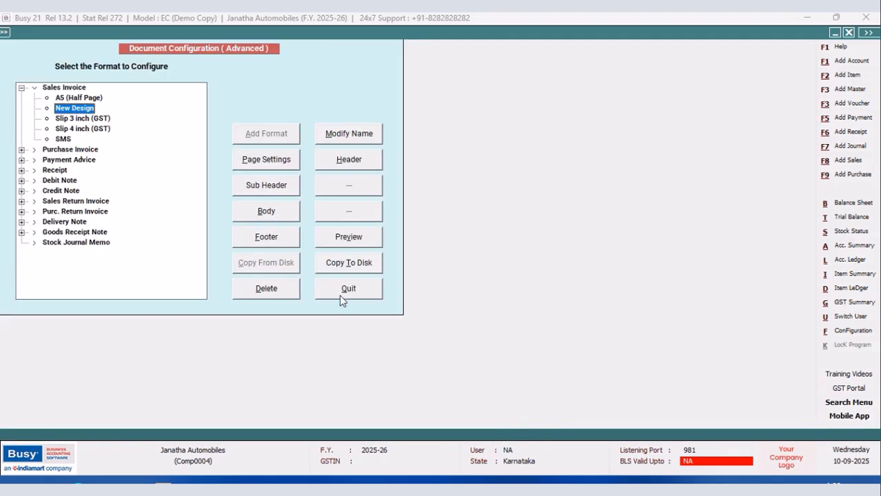
# Return to the sales voucher and recheck the copy type and QR code spacing in the New Design print preview.
pyautogui.click(343, 293)
pyautogui.click(110, 199)
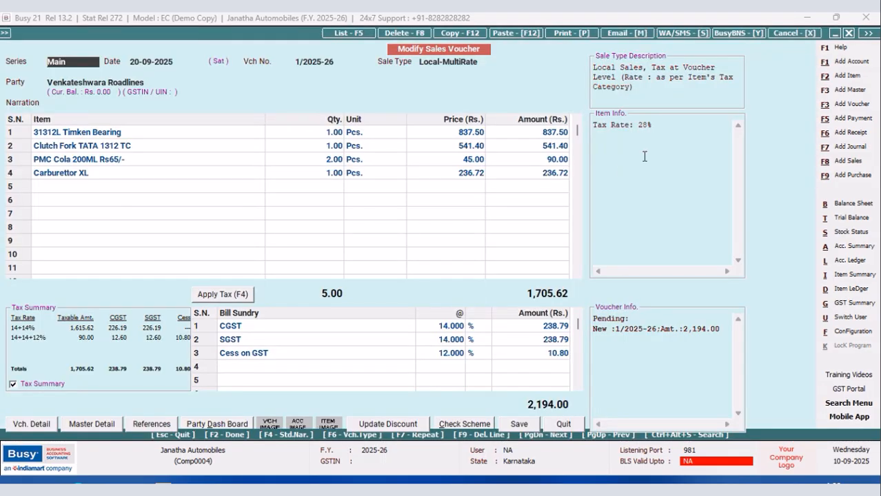
pyautogui.click(569, 34)
pyautogui.click(404, 257)
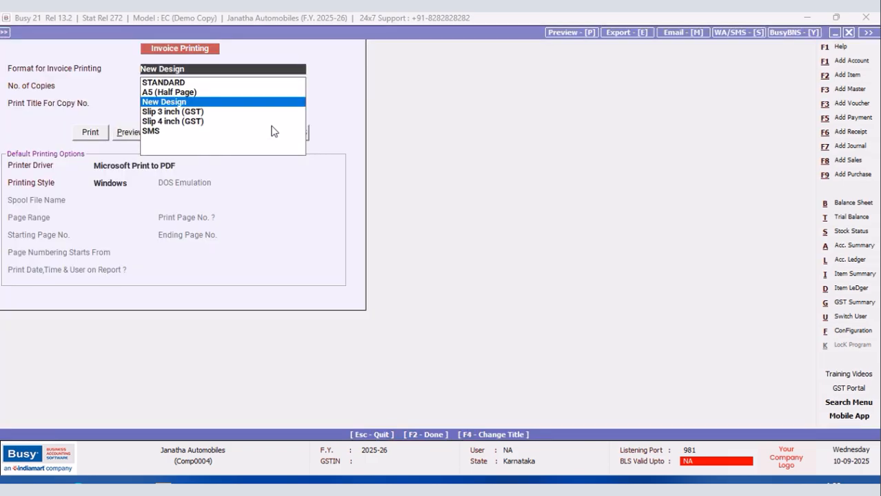
pyautogui.click(129, 134)
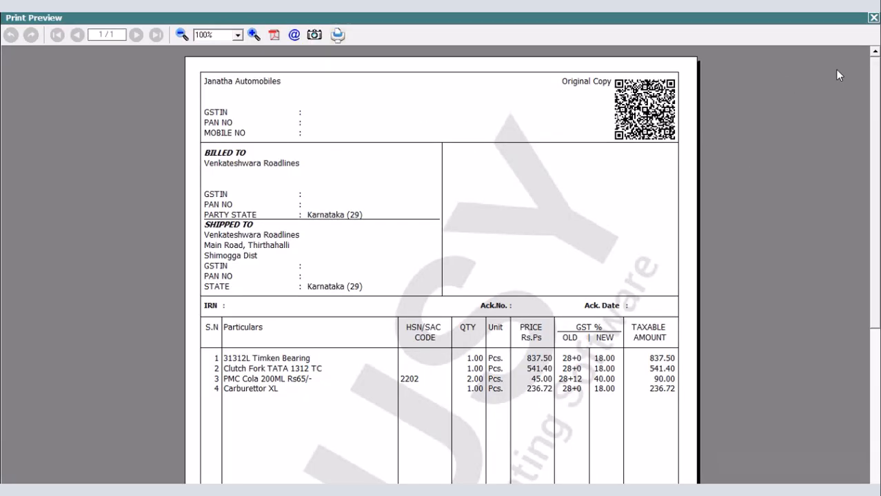
pyautogui.click(872, 19)
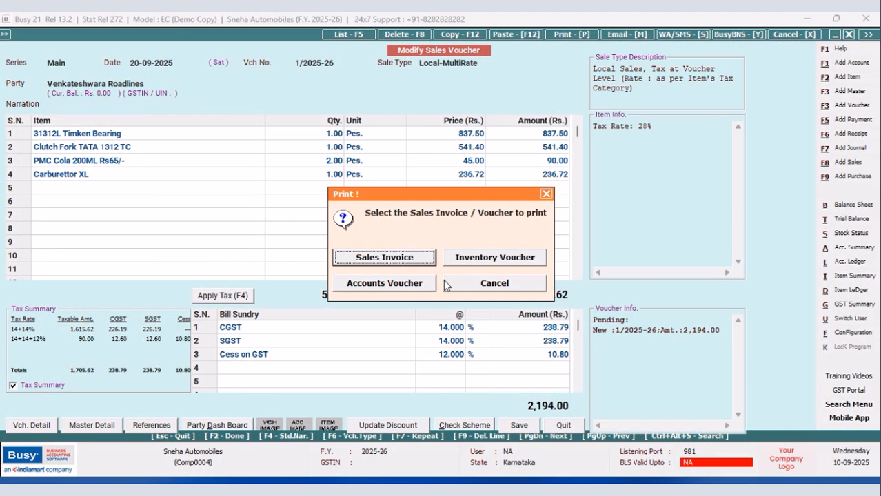
# Review the full New Design invoice print preview for the Sneha Automobiles sales voucher and close it.
pyautogui.click(510, 259)
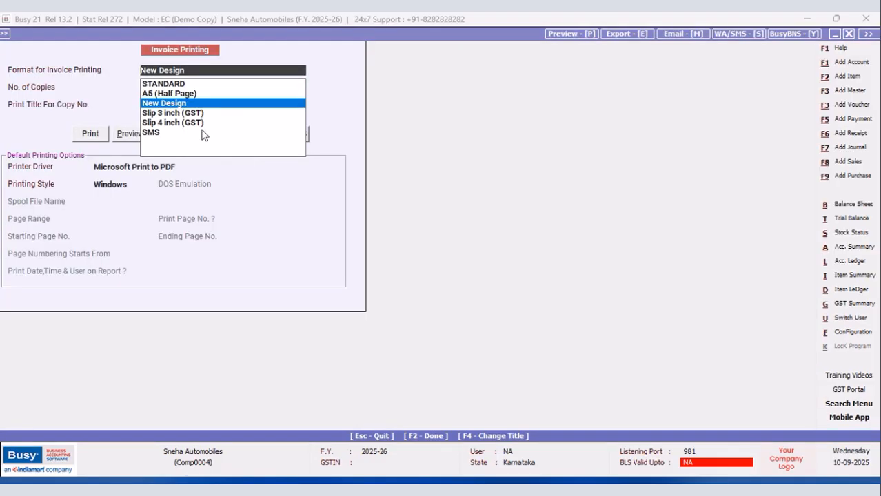
pyautogui.click(118, 137)
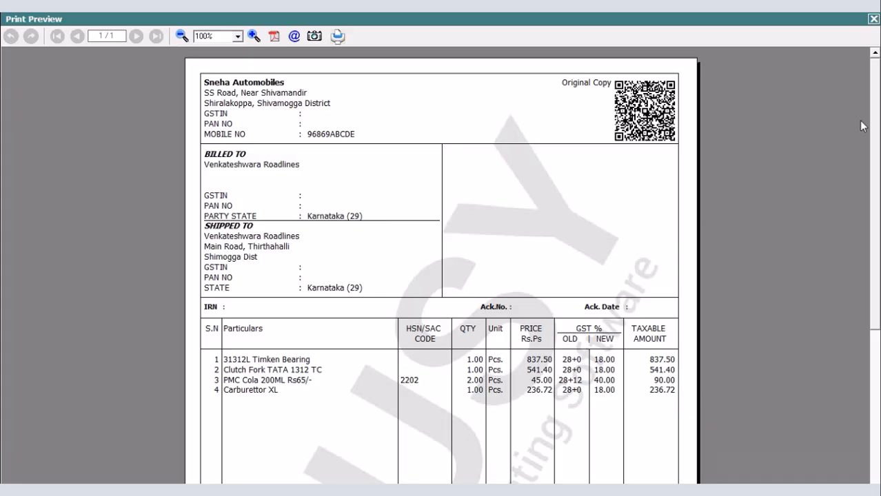
pyautogui.moveTo(873, 89); pyautogui.dragTo(857, 243)
pyautogui.scroll(5, 859, 248)
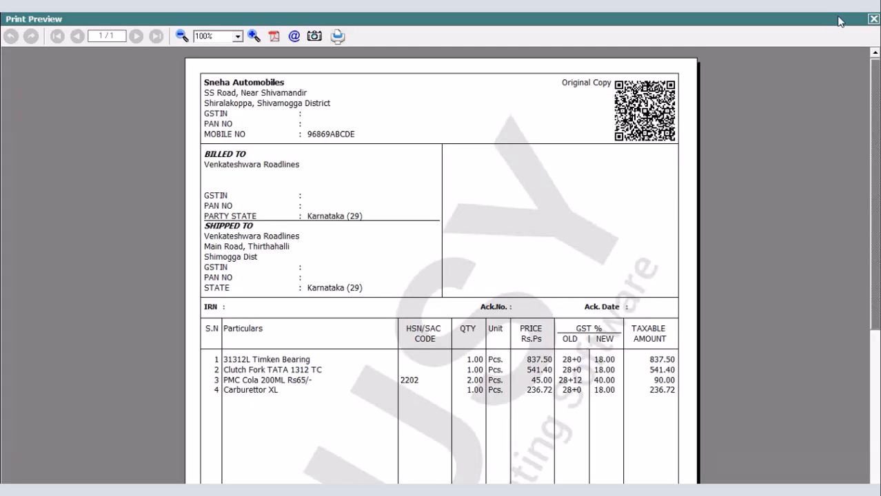
pyautogui.click(873, 19)
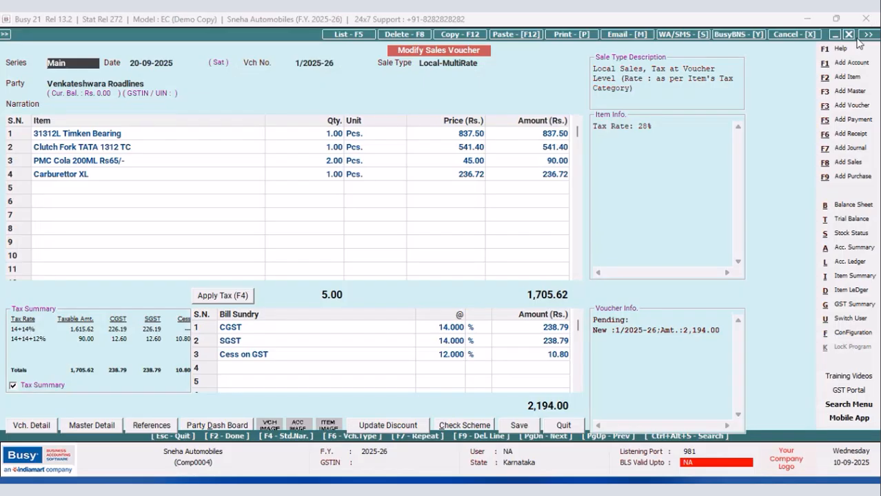
# Open the header script of the New Design sales invoice format in the advanced invoice/document printing configuration.
pyautogui.click(852, 332)
pyautogui.click(128, 129)
pyautogui.click(72, 200)
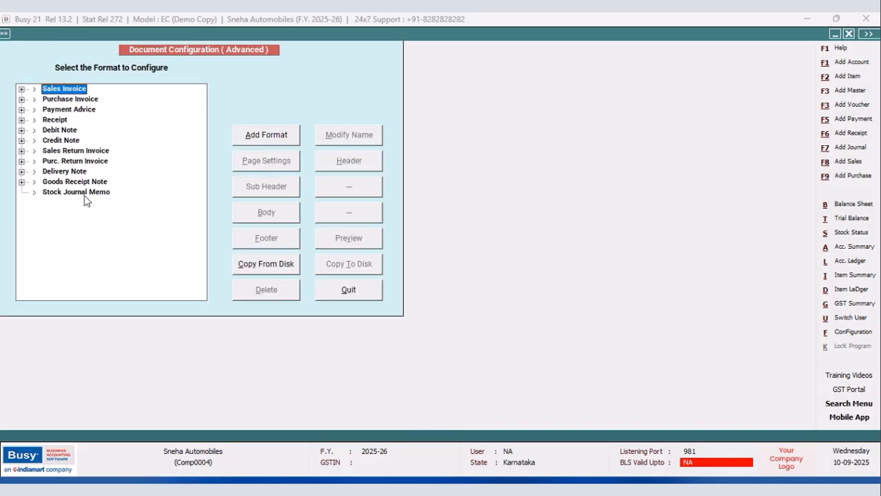
pyautogui.click(21, 89)
pyautogui.click(74, 109)
pyautogui.click(347, 162)
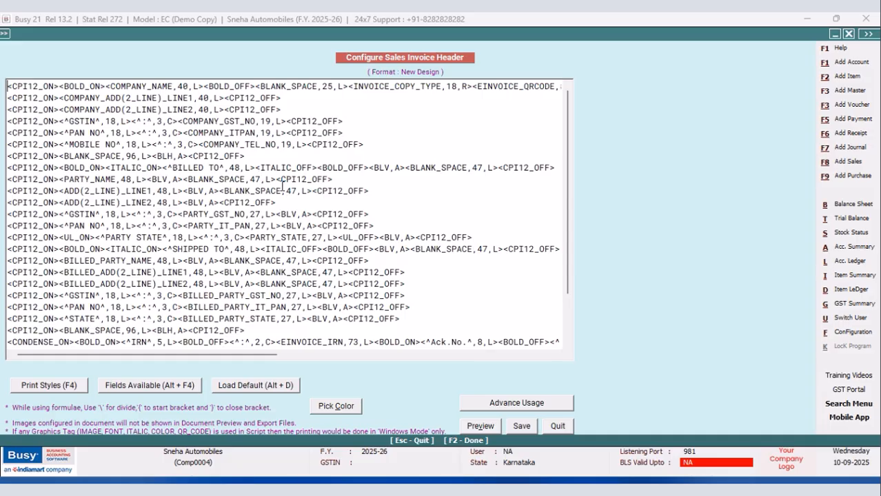
# Replace the BLANK_SPACE field in the PARTY_NAME line with <^INVOICE NO:^,24,L> followed by a <BLV,A> vertical line tag.
pyautogui.moveTo(183, 179); pyautogui.dragTo(273, 178)
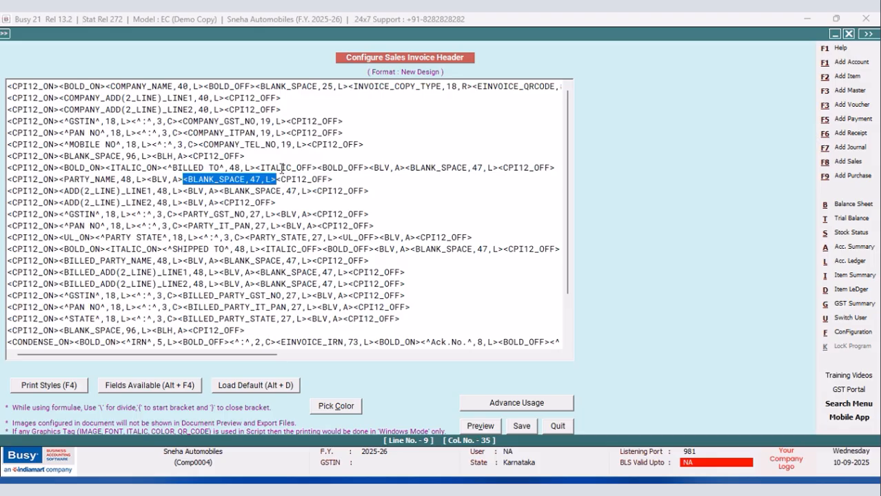
pyautogui.press('Delete')
pyautogui.write('<^')
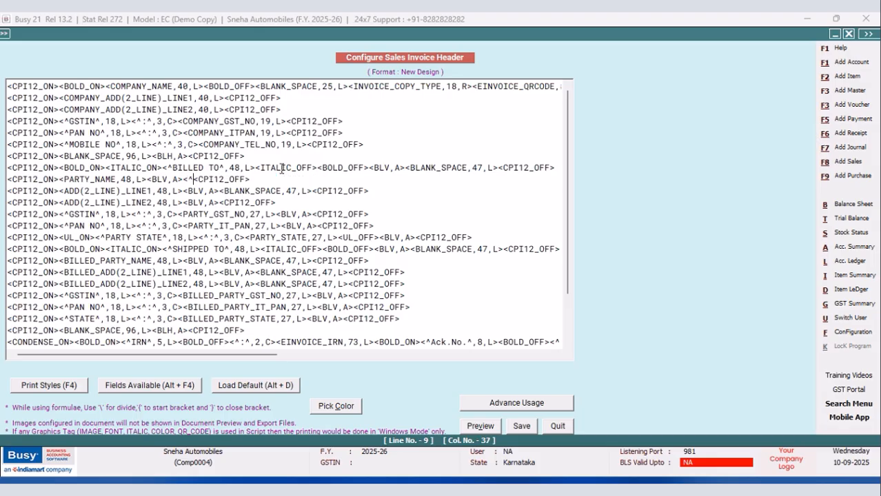
pyautogui.write('Vch')
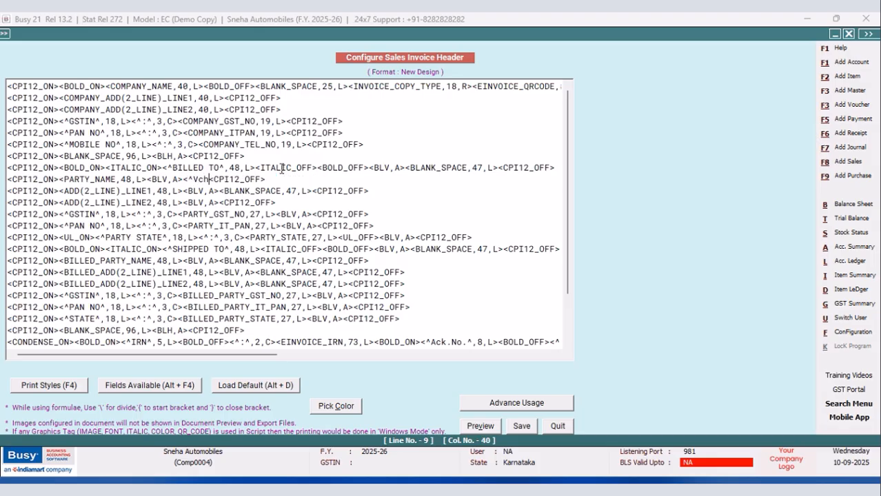
pyautogui.press('BackSpace')
pyautogui.press('BackSpace')
pyautogui.press('BackSpace')
pyautogui.write('INVOICE NO')
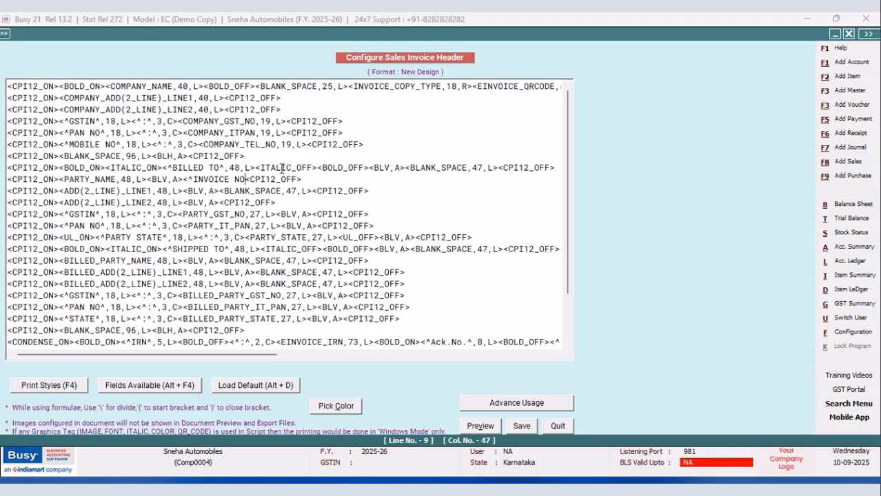
pyautogui.write(':^,24,')
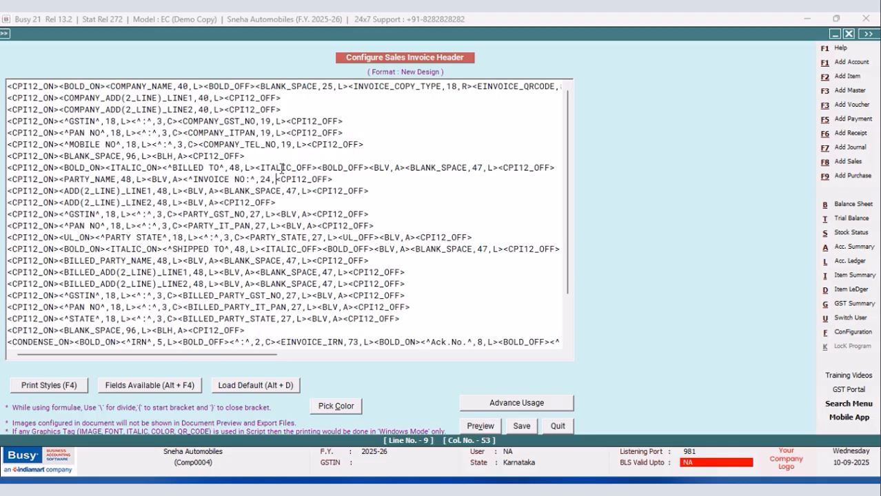
pyautogui.write('L><')
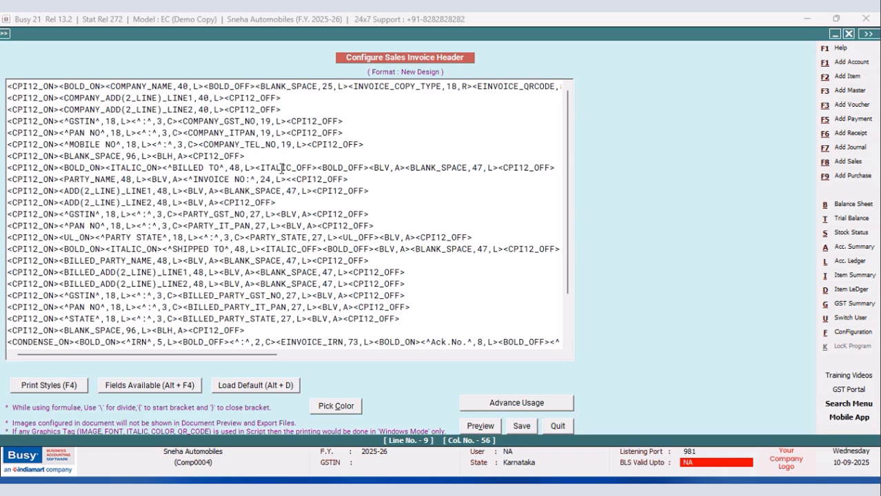
pyautogui.write('BLV,A>')
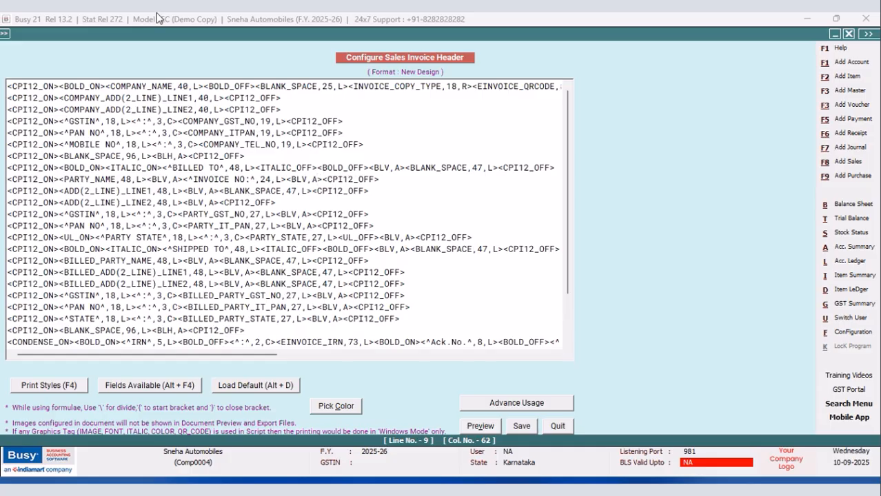
# Duplicate the INVOICE NO label after the new vertical line tag and change the copy to <^INVOICE DATE^,24,L>.
pyautogui.moveTo(286, 179); pyautogui.dragTo(187, 179)
pyautogui.rightClick(195, 182)
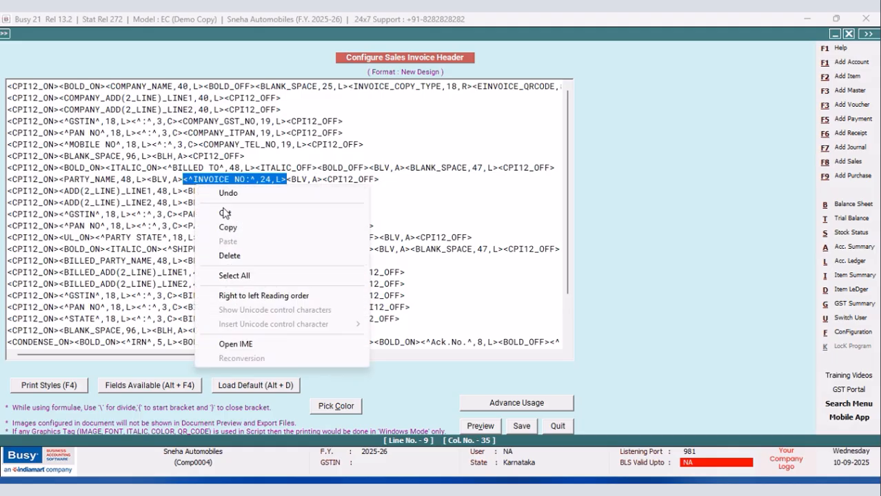
pyautogui.click(224, 227)
pyautogui.click(323, 179)
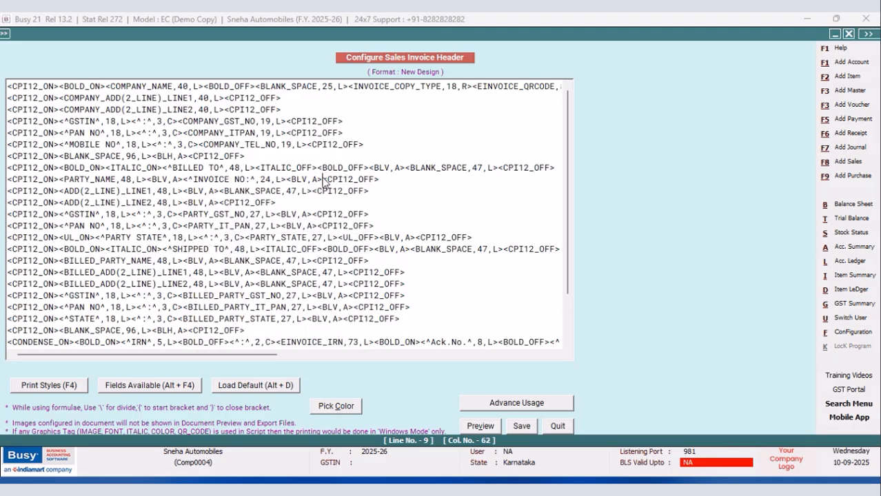
pyautogui.rightClick(321, 181)
pyautogui.click(352, 234)
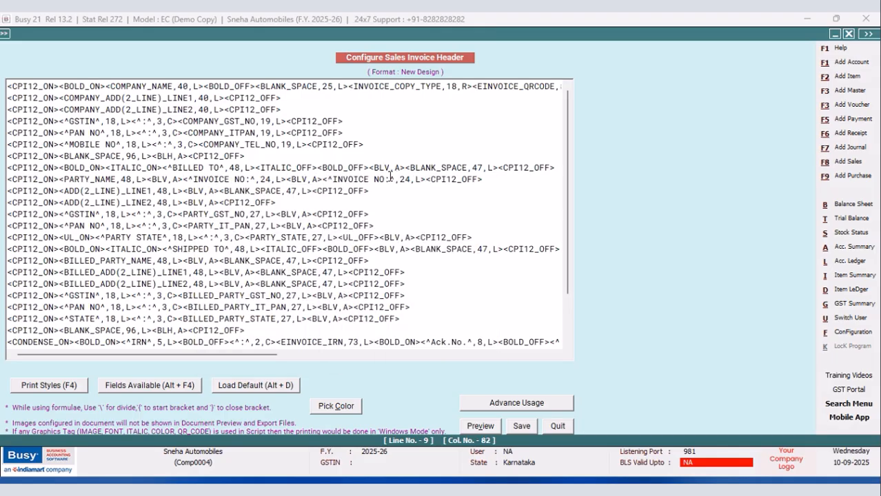
pyautogui.click(386, 181)
pyautogui.press('BackSpace')
pyautogui.press('BackSpace')
pyautogui.press('BackSpace')
pyautogui.write('DATE^')
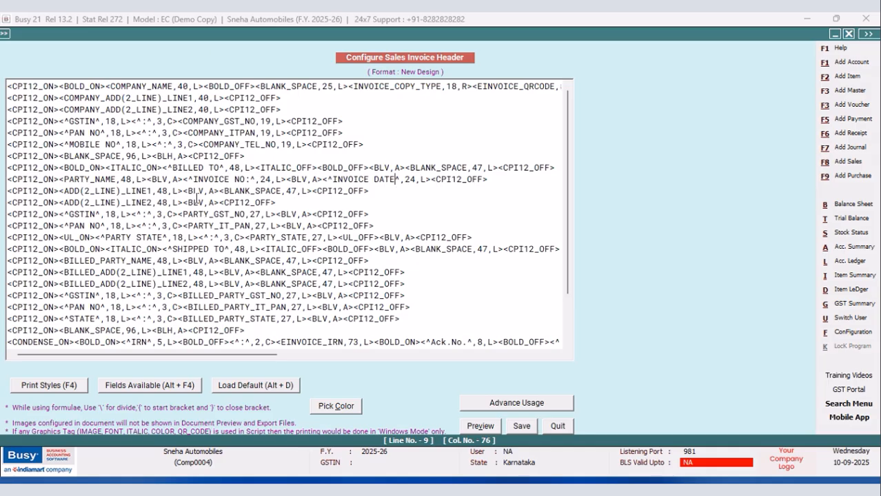
# Make both invoice labels bold by inserting BOLD_ON before the INVOICE NO label and BOLD_OFF after the INVOICE DATE label.
pyautogui.press('F4')
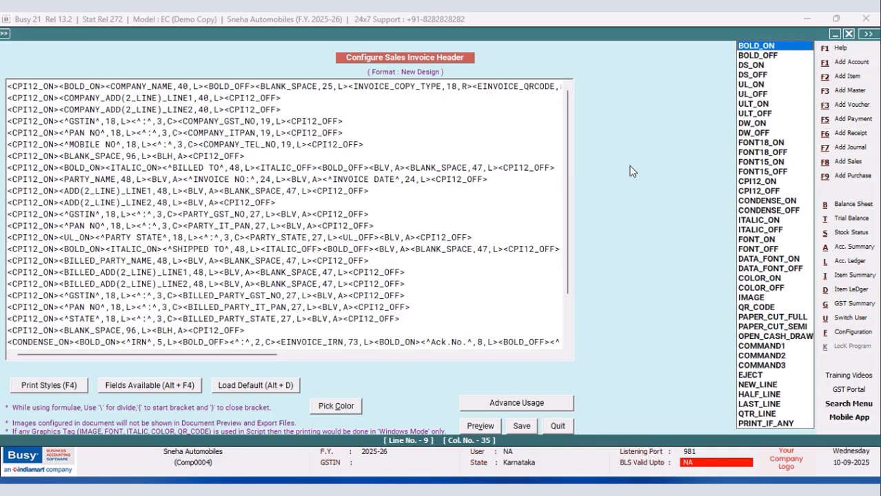
pyautogui.click(763, 49)
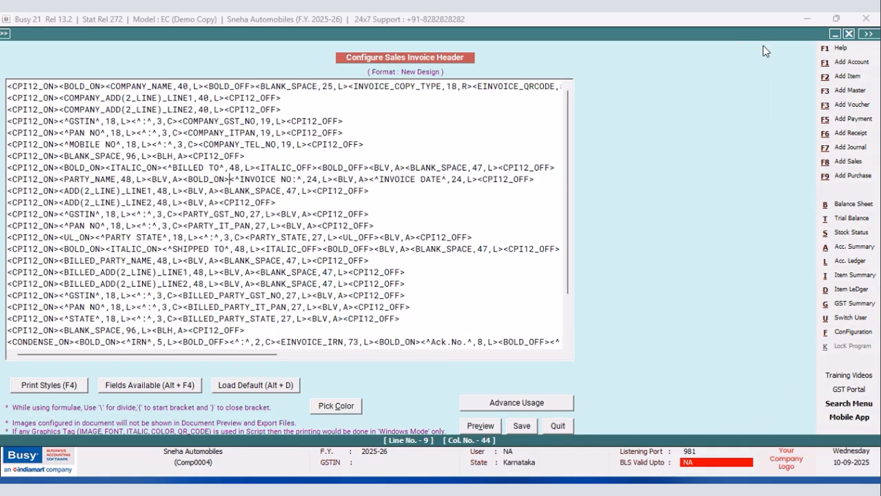
pyautogui.click(478, 179)
pyautogui.press('F4')
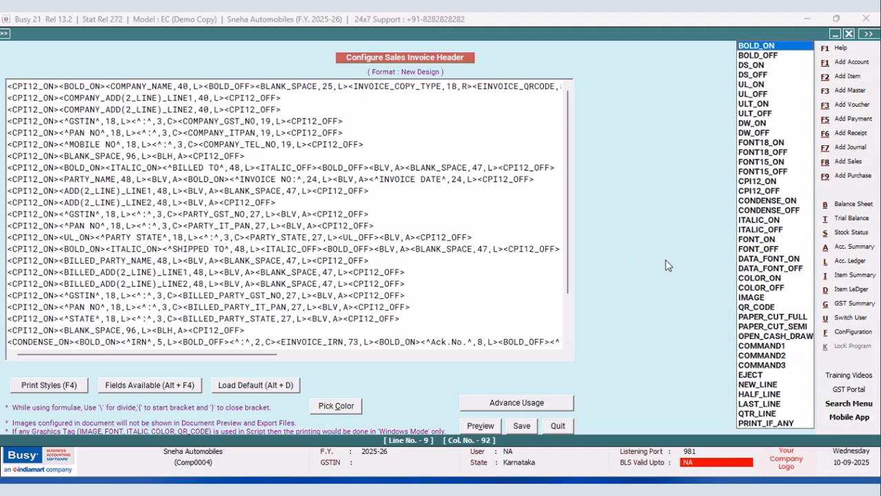
pyautogui.click(760, 57)
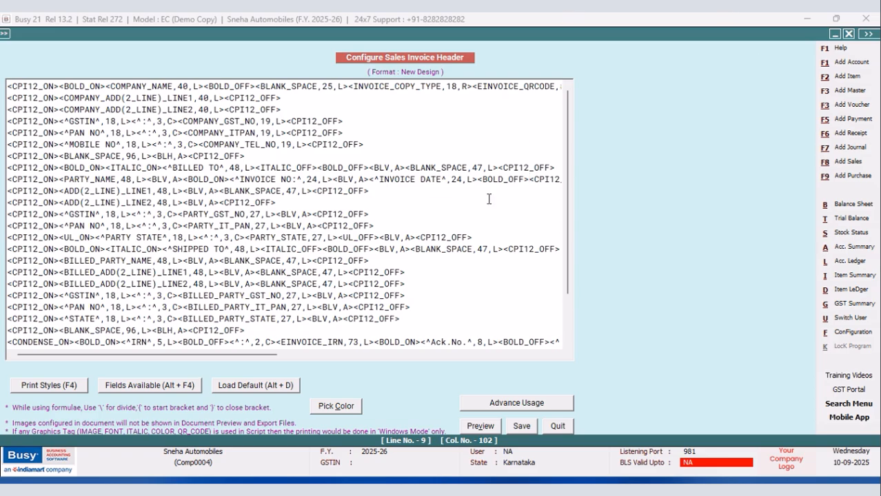
# Change the vertical line tag in the ADD(2_LINE)_LINE2 party address line to <BLH,R> and save the header.
pyautogui.click(205, 203)
pyautogui.press('BackSpace')
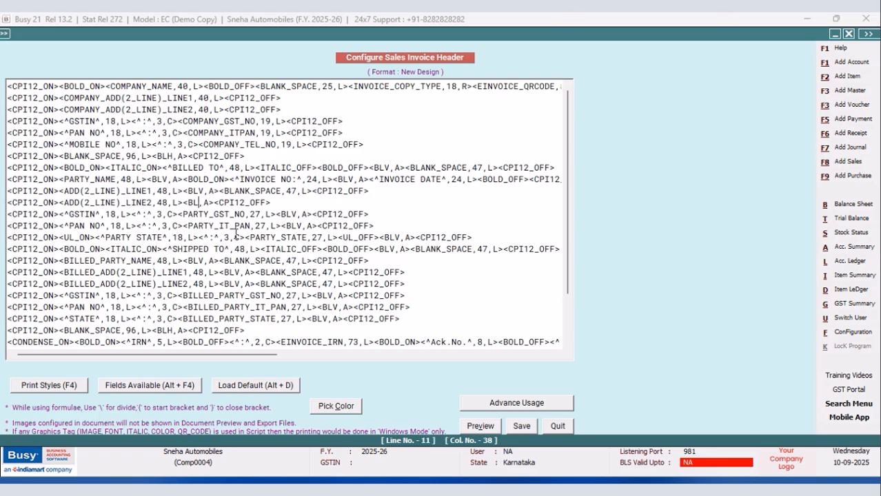
pyautogui.write('H')
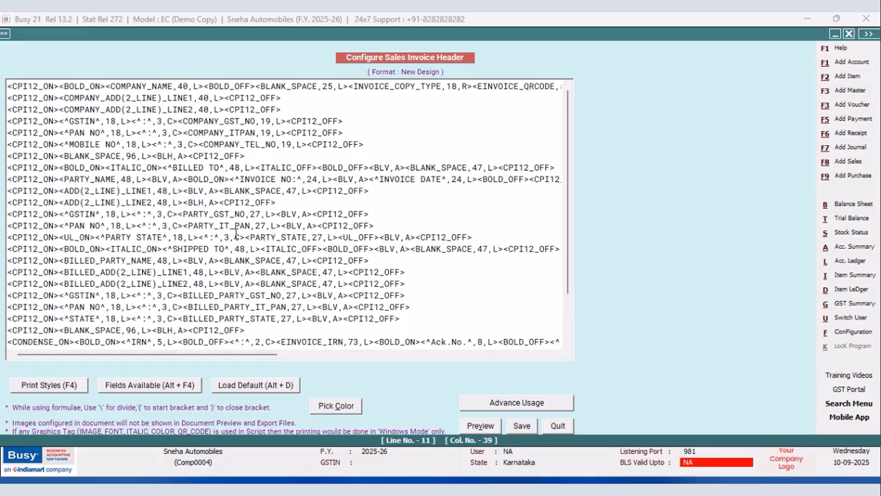
pyautogui.press('BackSpace')
pyautogui.write('R')
pyautogui.click(522, 426)
# Return to the sales voucher and check the invoice number and date boxes in the New Design print preview.
pyautogui.click(362, 294)
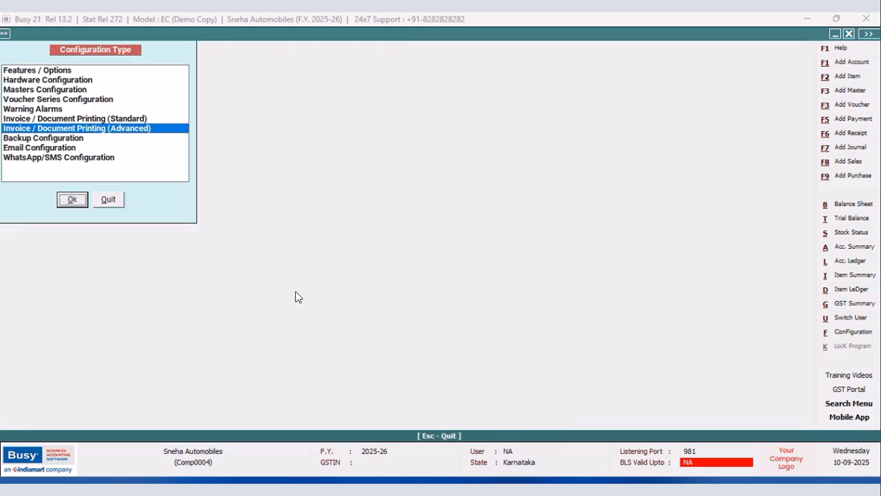
pyautogui.click(116, 206)
pyautogui.click(574, 34)
pyautogui.click(420, 260)
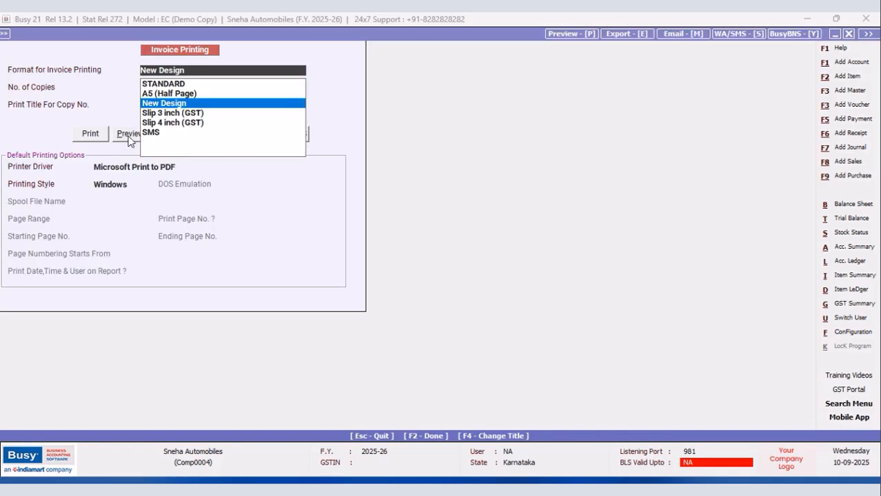
pyautogui.click(128, 140)
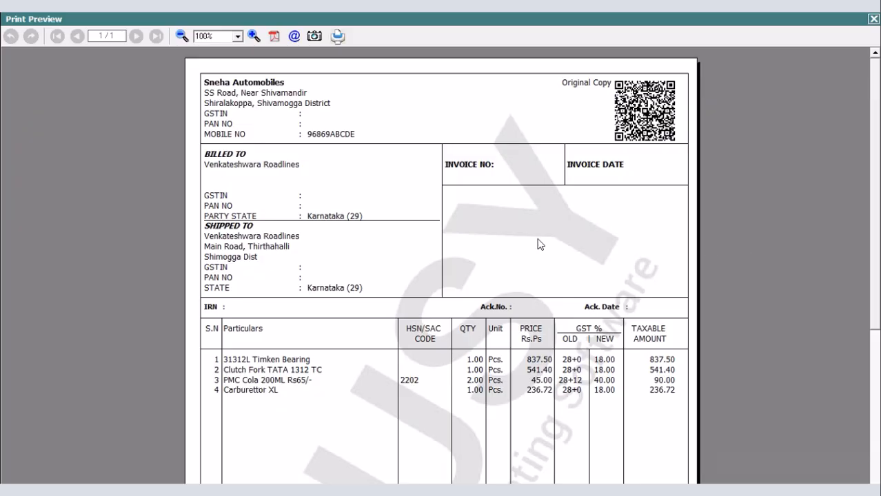
pyautogui.click(872, 21)
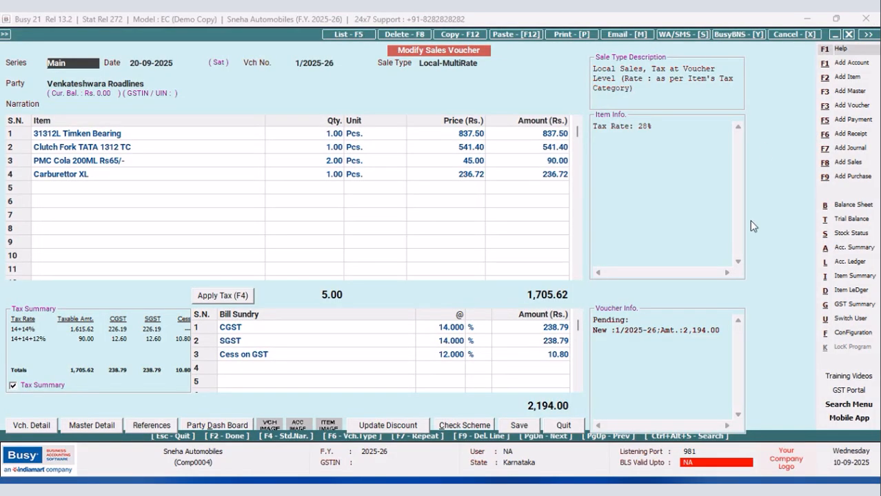
# Reopen the New Design sales invoice header script from the voucher through the advanced printing configuration.
pyautogui.click(851, 332)
pyautogui.click(144, 129)
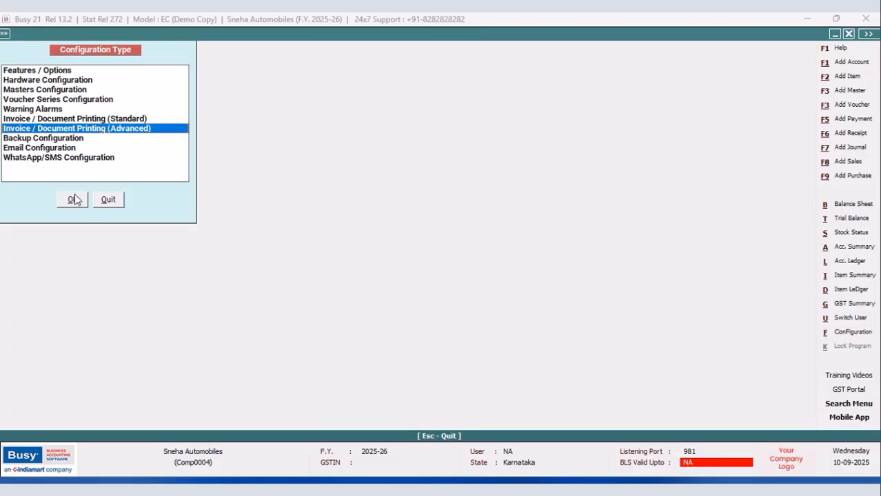
pyautogui.click(73, 199)
pyautogui.click(20, 89)
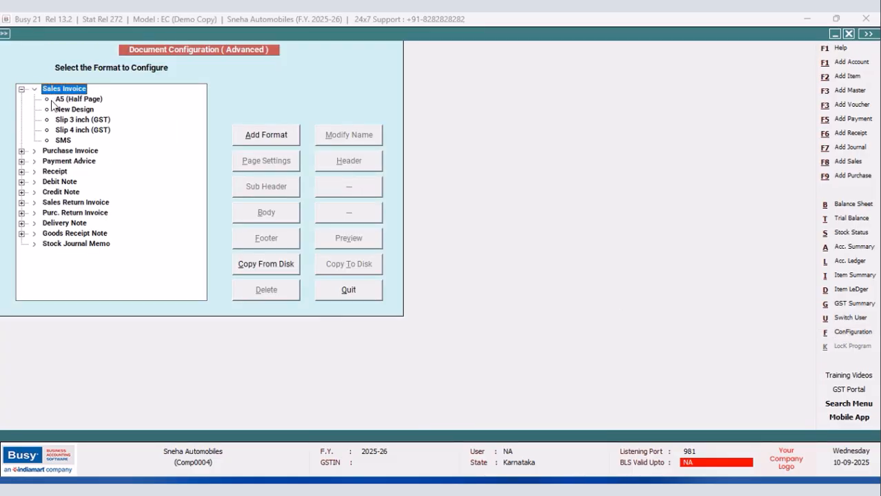
pyautogui.click(73, 109)
pyautogui.click(368, 167)
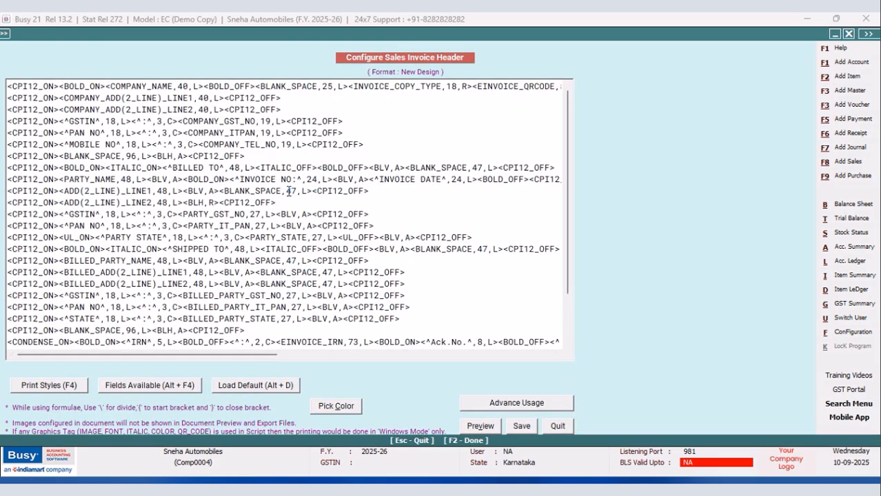
# Replace the BLANK_SPACE field in the ADD(2_LINE)_LINE1 party line with the VCH/BILL_NO voucher header field at width 24.
pyautogui.moveTo(313, 191); pyautogui.dragTo(219, 191)
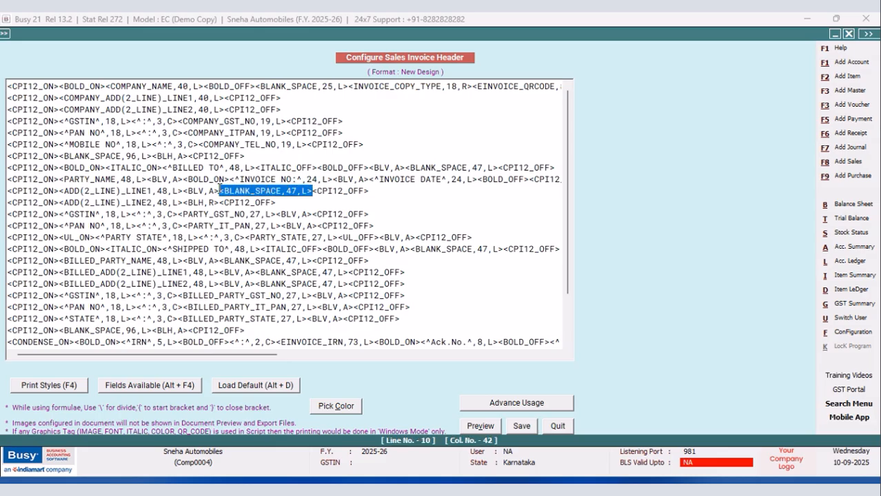
pyautogui.press('Delete')
pyautogui.hotkey('alt', 'F4')
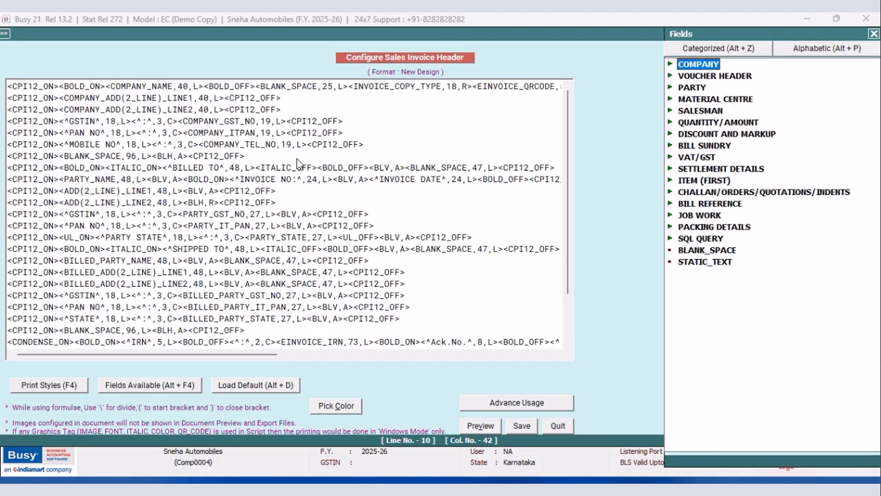
pyautogui.doubleClick(753, 78)
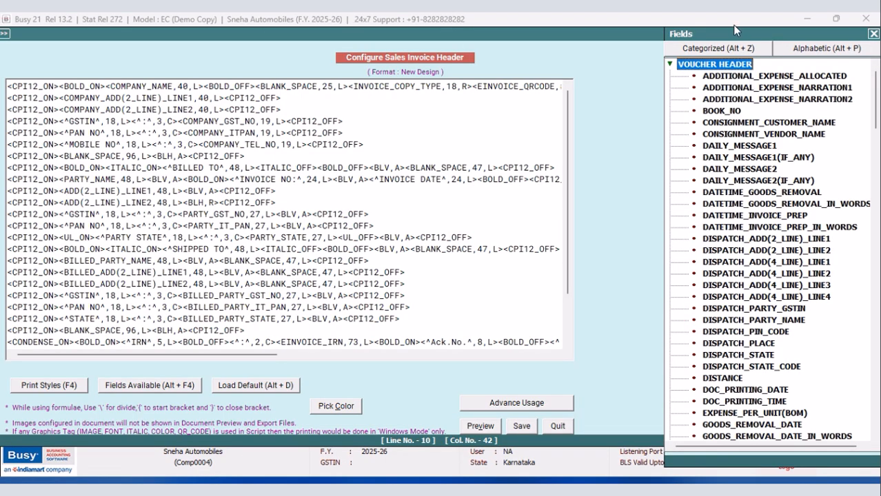
pyautogui.moveTo(717, 36); pyautogui.dragTo(527, 13)
pyautogui.moveTo(685, 67); pyautogui.dragTo(686, 289)
pyautogui.scroll(1, 687, 289)
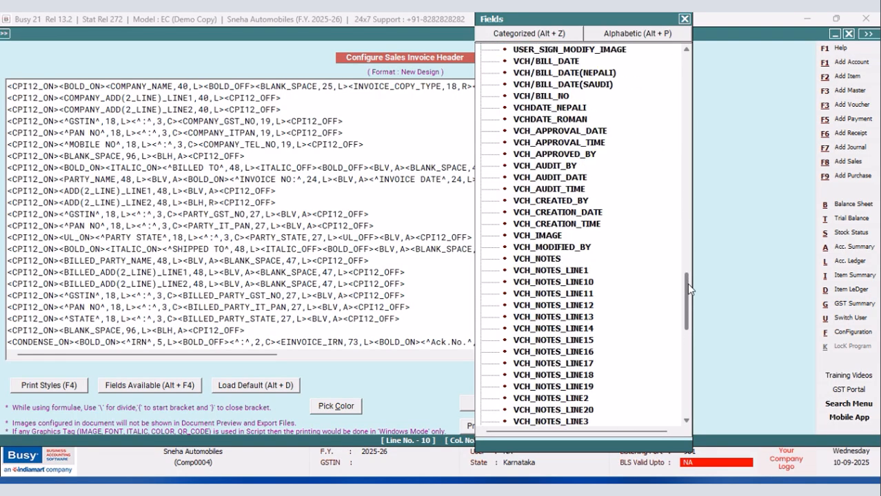
pyautogui.doubleClick(544, 96)
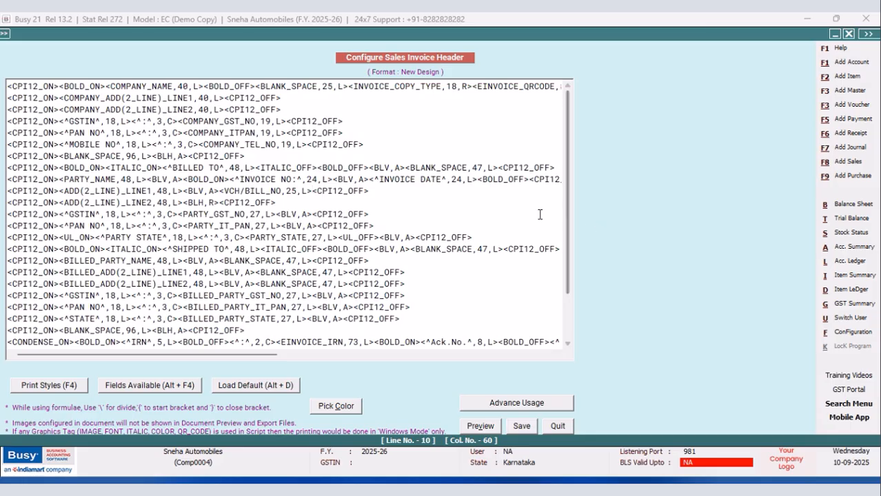
pyautogui.click(297, 190)
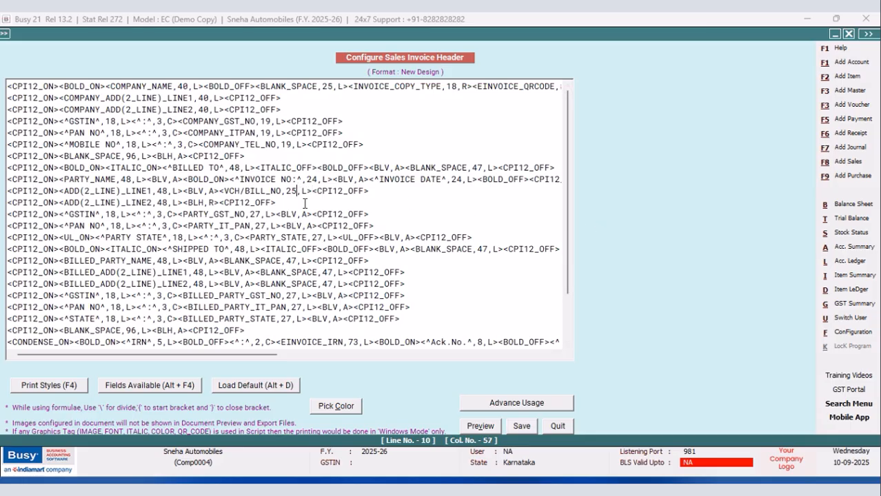
pyautogui.press('BackSpace')
pyautogui.write('4')
# Copy the <BLV,A> tag from between the invoice labels and paste it after the VCH/BILL_NO field.
pyautogui.moveTo(369, 180); pyautogui.dragTo(333, 180)
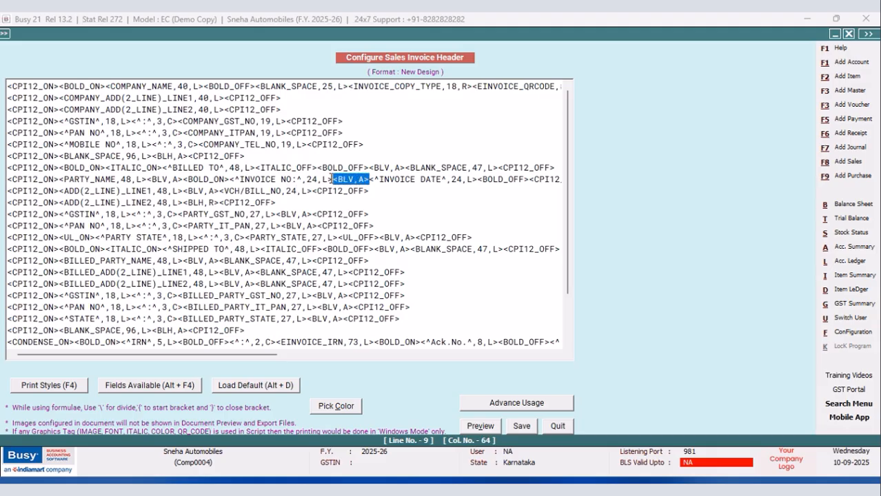
pyautogui.rightClick(339, 182)
pyautogui.click(376, 223)
pyautogui.rightClick(312, 191)
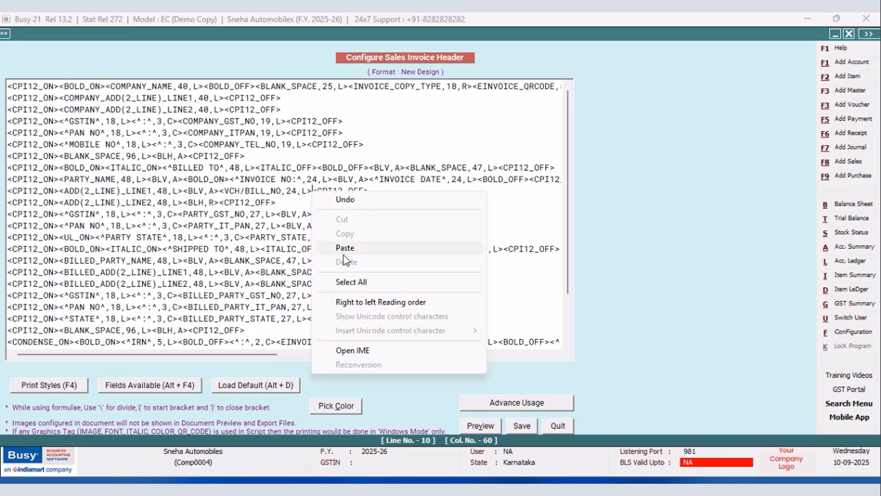
pyautogui.click(342, 249)
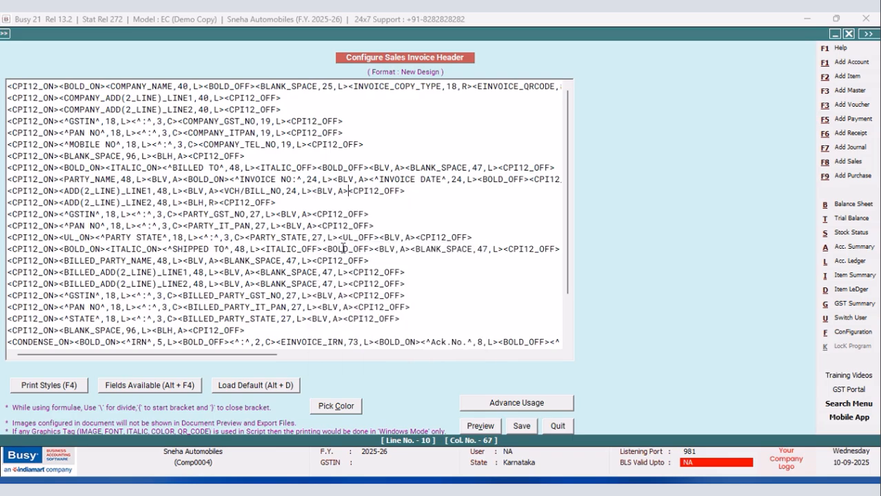
# Insert the VCH/BILL_DATE and VCH_CREATION_TIME fields after the final <BLV,A> tag in the ADD(2_LINE)_LINE1 party line.
pyautogui.hotkey('alt', 'F4')
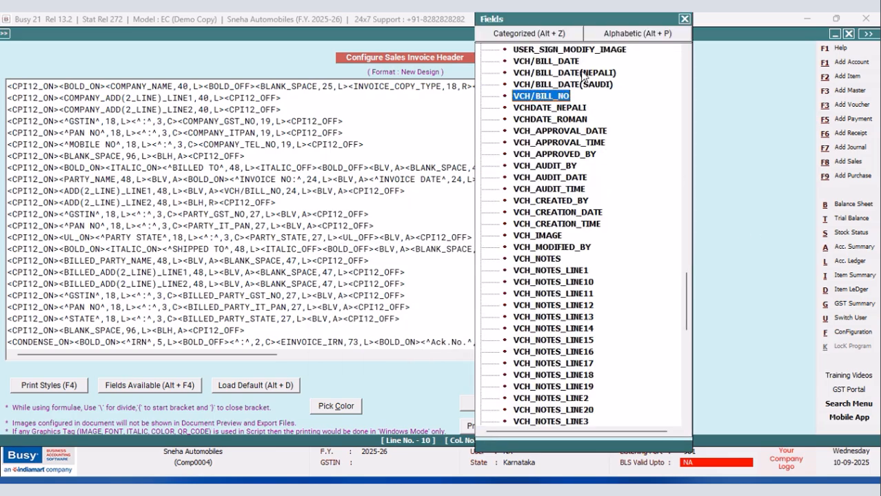
pyautogui.doubleClick(559, 67)
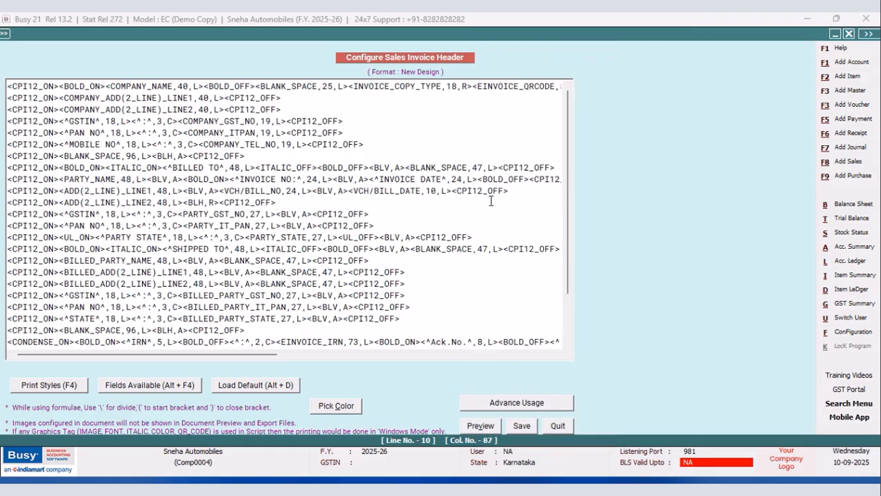
pyautogui.hotkey('alt', 'F4')
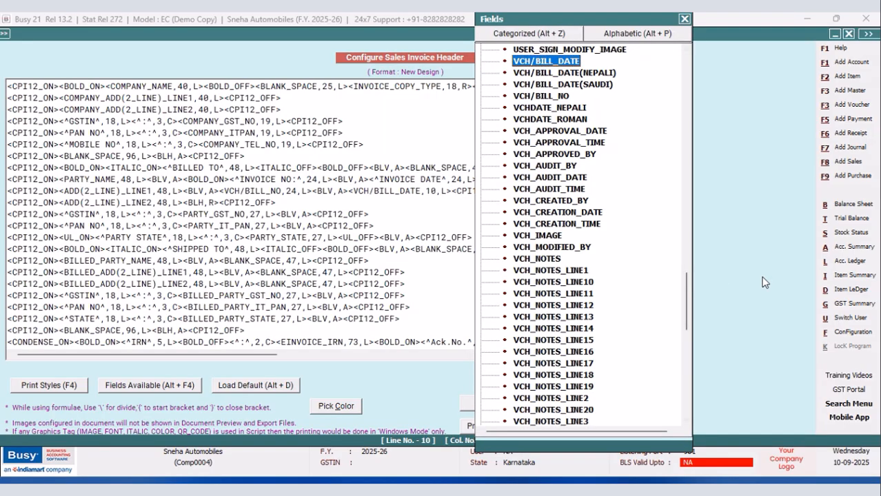
pyautogui.doubleClick(589, 224)
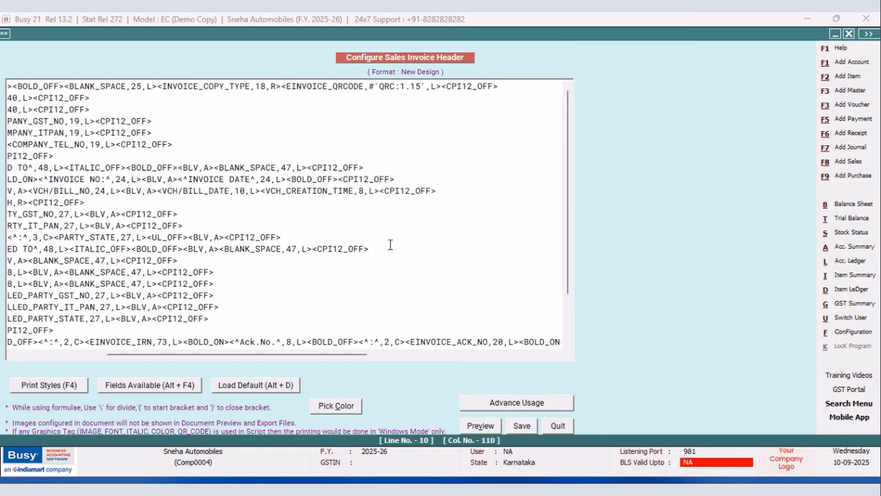
# Set the VCH/BILL_DATE field width to 16 in the header script and save it.
pyautogui.click(241, 190)
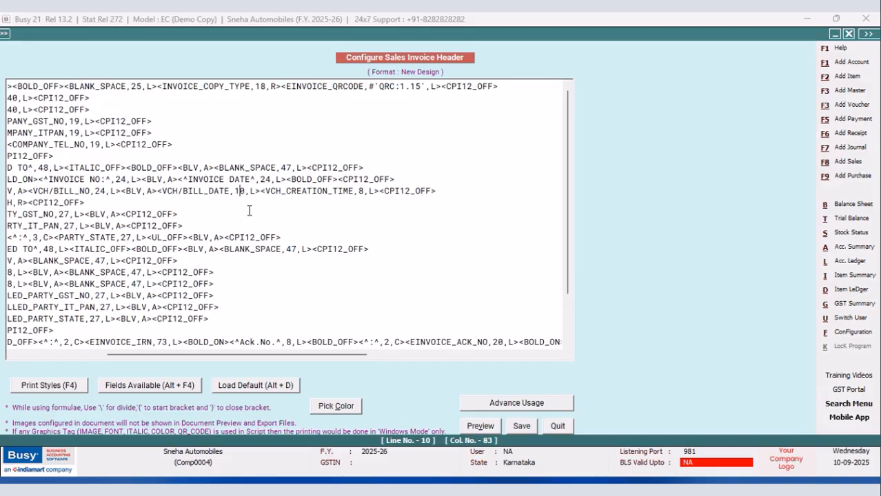
pyautogui.press('Delete')
pyautogui.write('6')
pyautogui.click(521, 426)
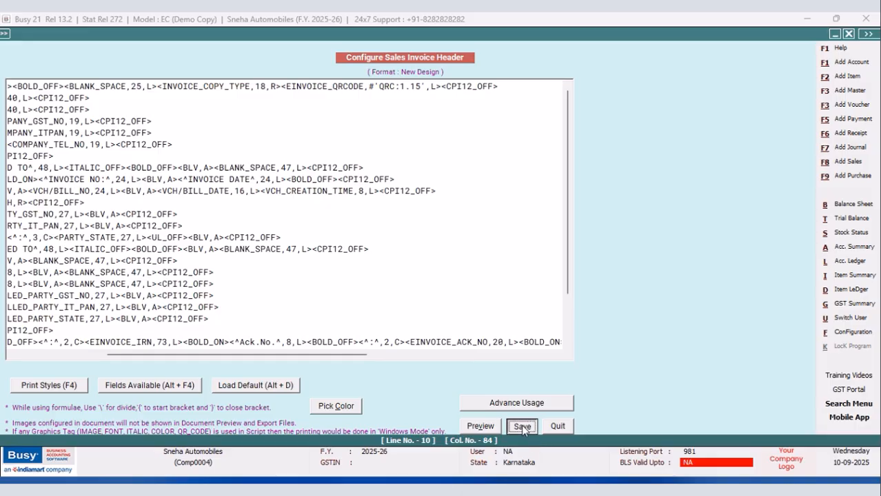
# Return to the sales voucher and check the invoice number, date and time in the New Design print preview.
pyautogui.click(365, 297)
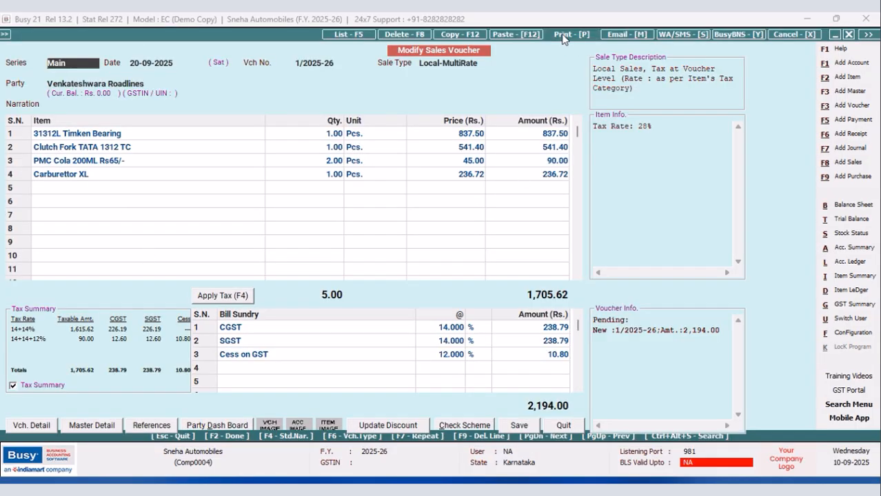
pyautogui.click(562, 34)
pyautogui.click(403, 263)
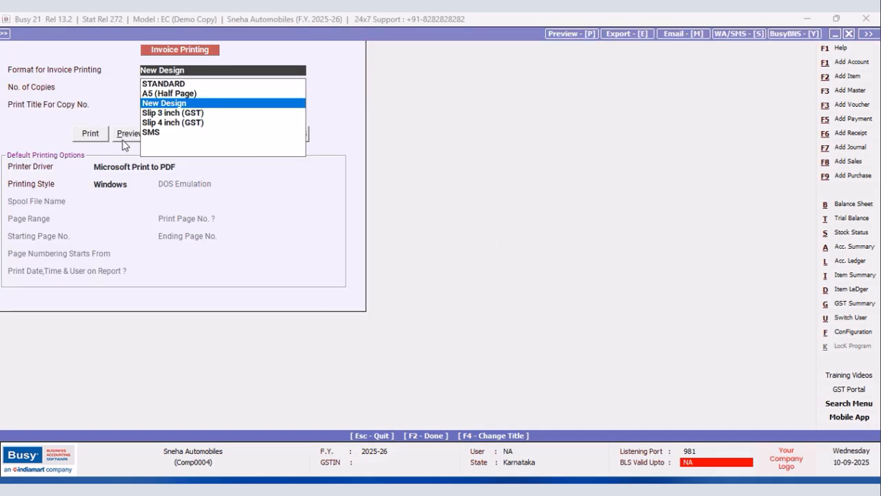
pyautogui.click(122, 138)
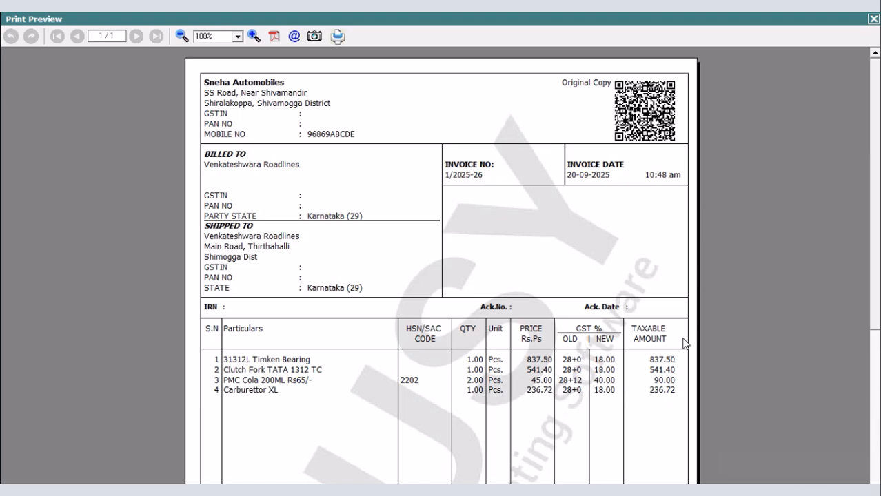
pyautogui.click(872, 18)
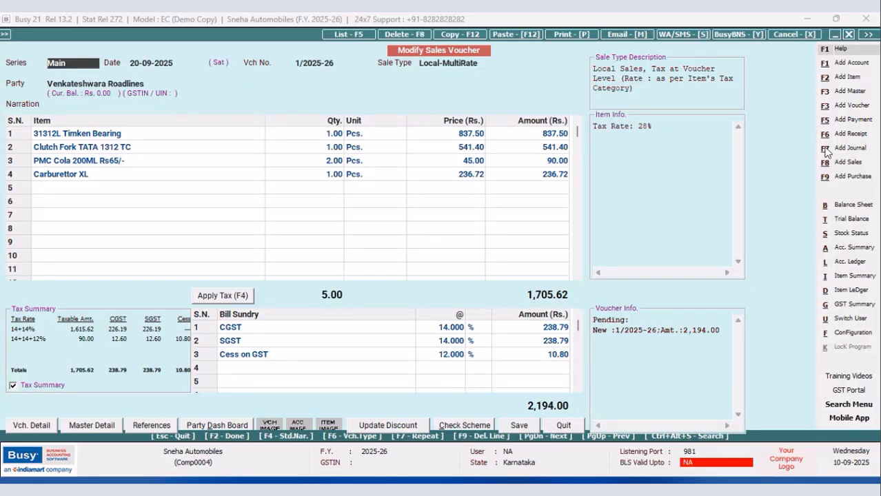
# Reopen the New Design sales invoice header script through the advanced invoice/document printing configuration.
pyautogui.click(852, 332)
pyautogui.click(141, 130)
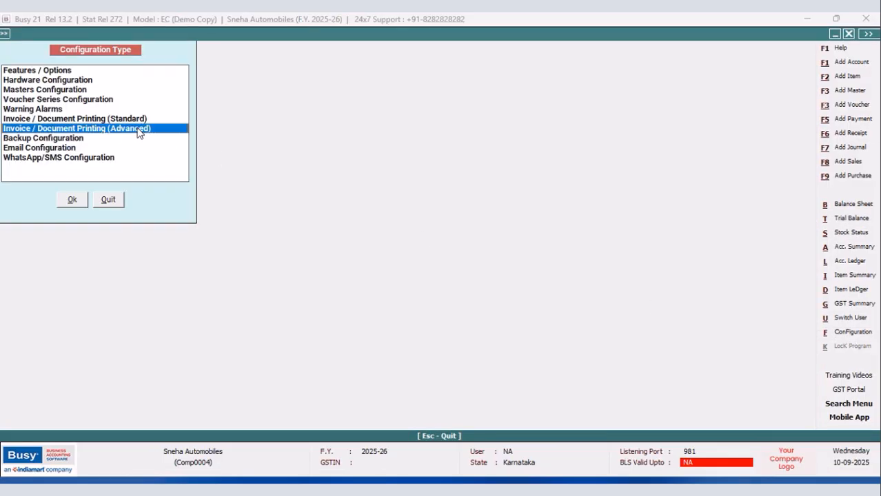
pyautogui.click(72, 200)
pyautogui.click(21, 89)
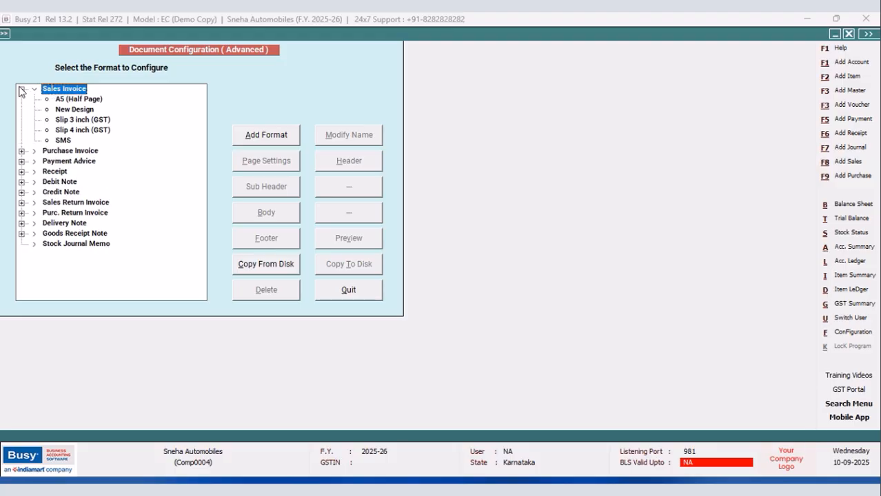
pyautogui.click(58, 111)
pyautogui.click(348, 160)
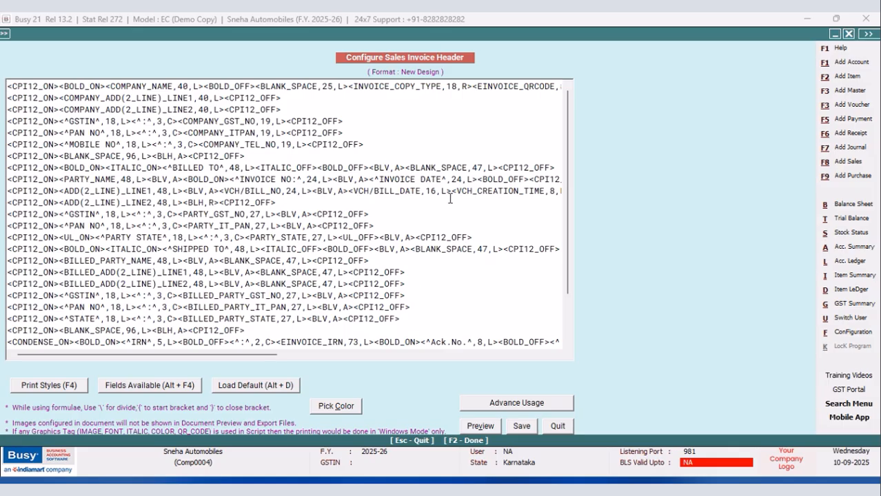
# Reduce the VCH/BILL_DATE field width to 14 in the party address line and save the header script.
pyautogui.moveTo(274, 354); pyautogui.dragTo(339, 355)
pyautogui.click(300, 191)
pyautogui.press('BackSpace')
pyautogui.write('4')
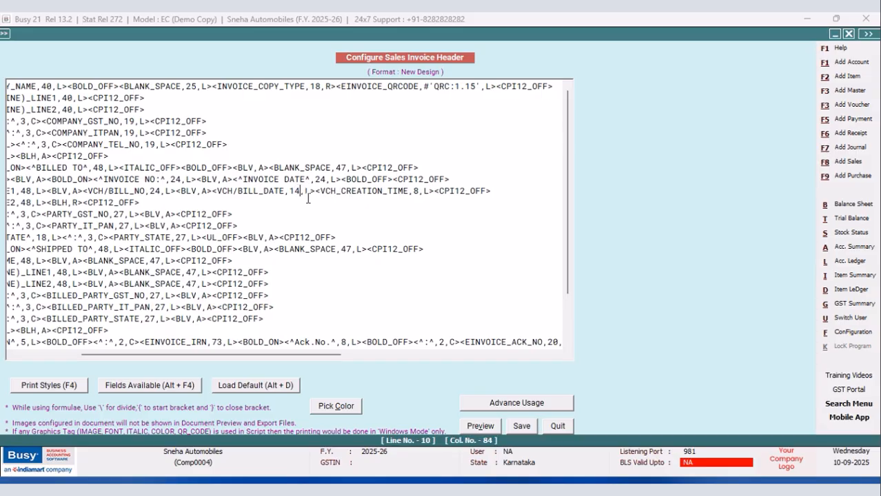
pyautogui.click(521, 426)
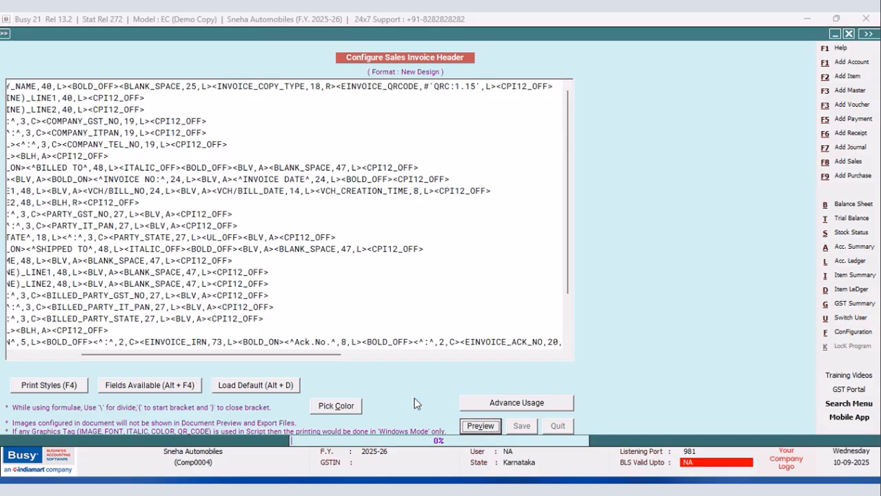
# Leave the configuration and preview the voucher's sales invoice in the New Design format with the adjusted date spacing.
pyautogui.click(327, 291)
pyautogui.click(118, 200)
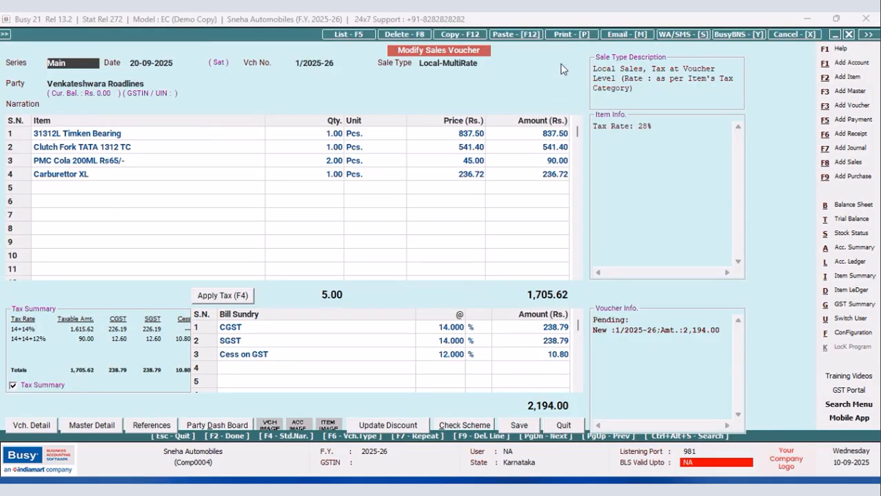
pyautogui.click(555, 34)
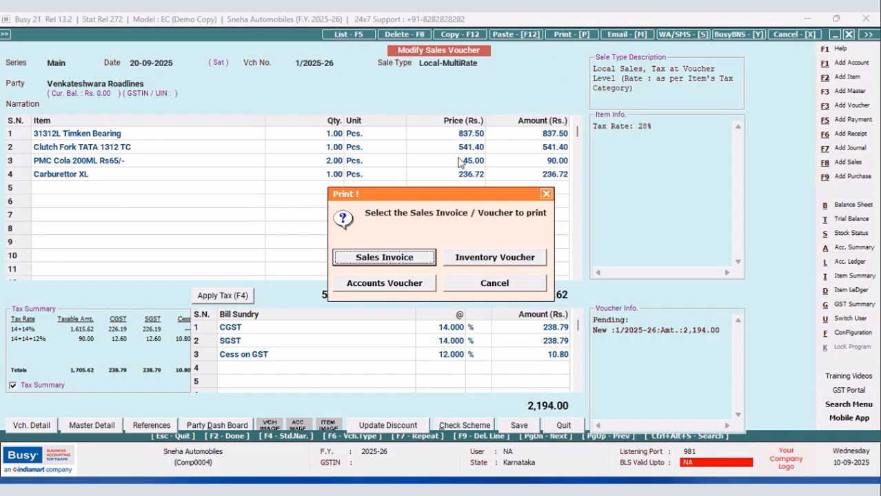
pyautogui.click(405, 264)
pyautogui.click(128, 137)
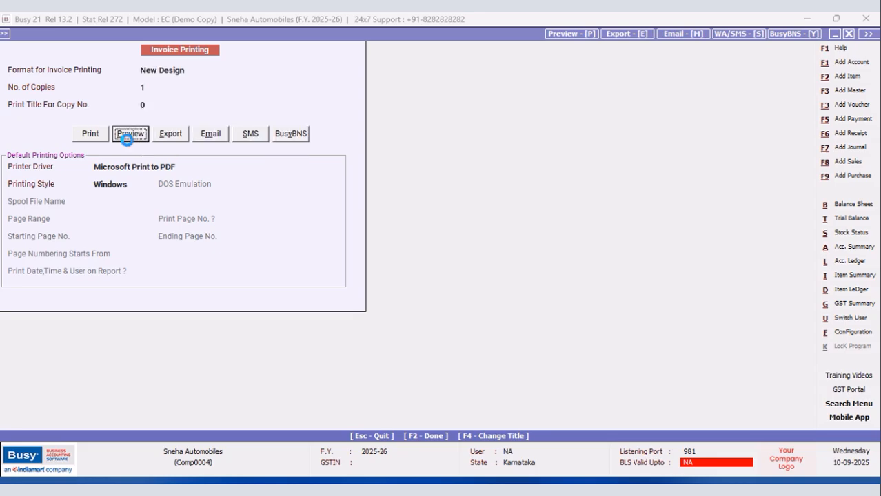
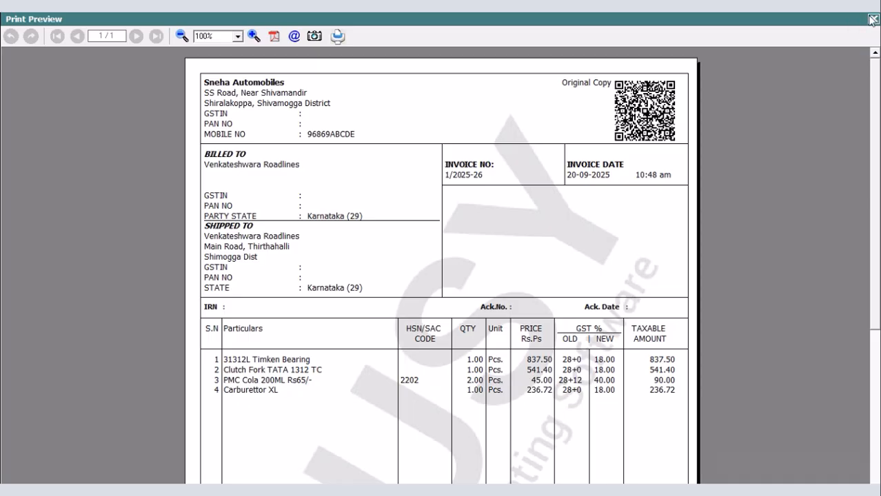
# Close the print preview and reopen the New Design sales invoice header script in the advanced invoice/document printing configuration.
pyautogui.click(872, 18)
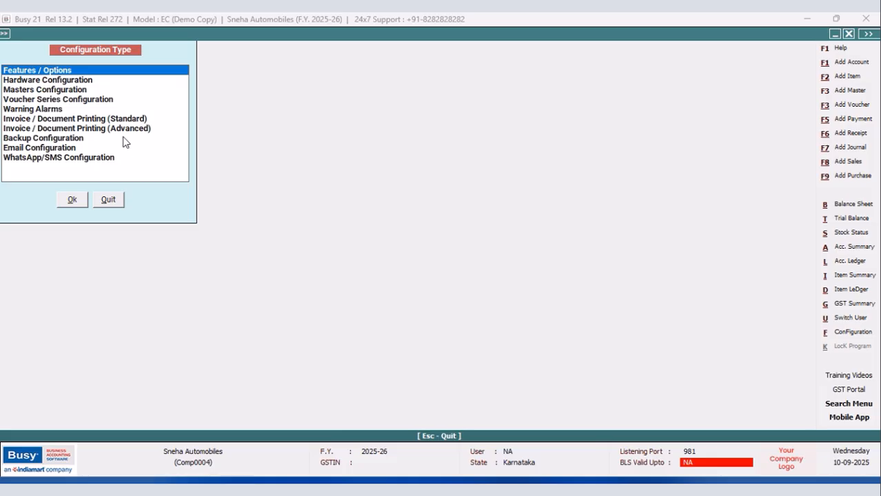
pyautogui.click(124, 129)
pyautogui.click(73, 201)
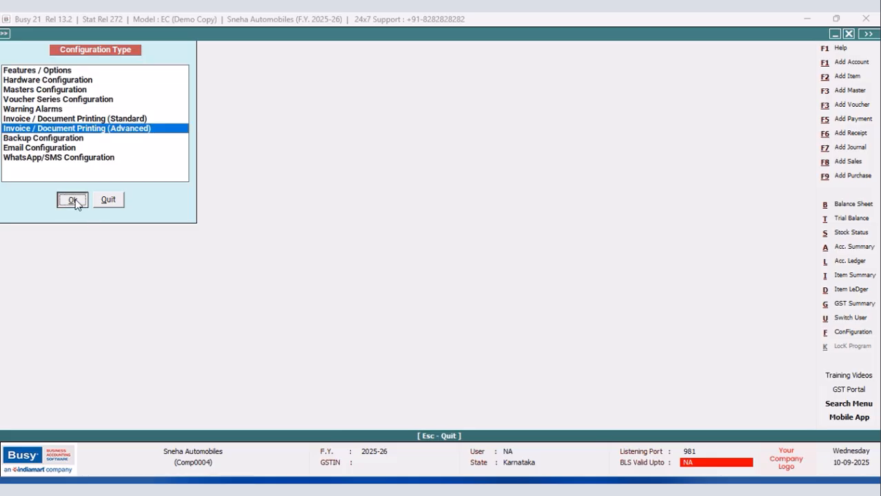
pyautogui.click(21, 89)
pyautogui.click(64, 110)
pyautogui.click(339, 165)
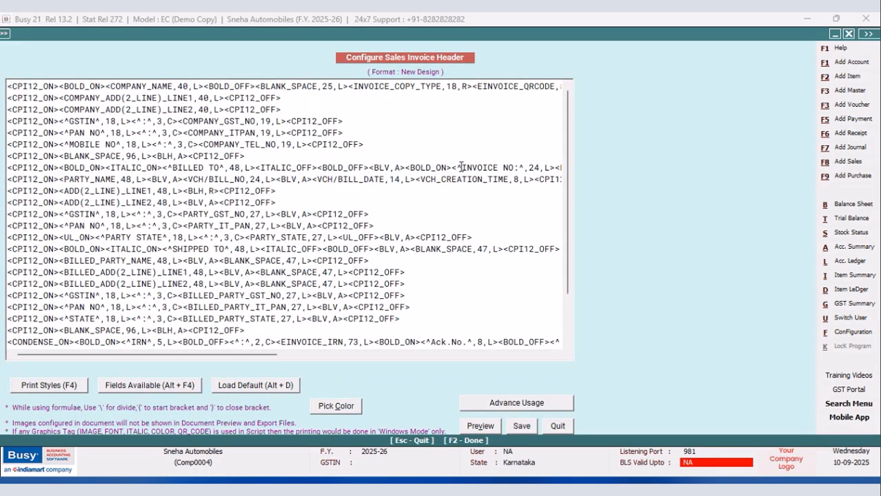
# Copy the INVOICE NO and INVOICE DATE label tags with their separator to the end of the ADD(2_LINE)_LINE2 line, before CPI12_OFF.
pyautogui.moveTo(270, 358); pyautogui.dragTo(340, 355)
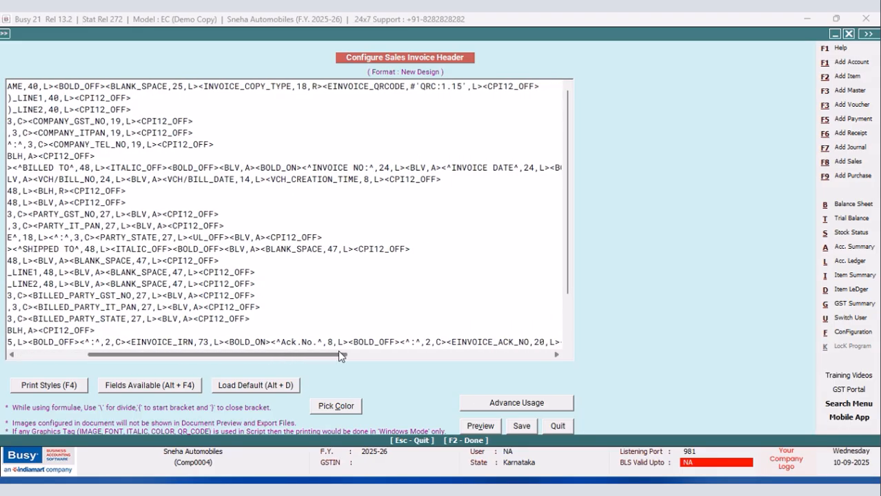
pyautogui.moveTo(303, 168); pyautogui.dragTo(365, 171)
pyautogui.rightClick(340, 170)
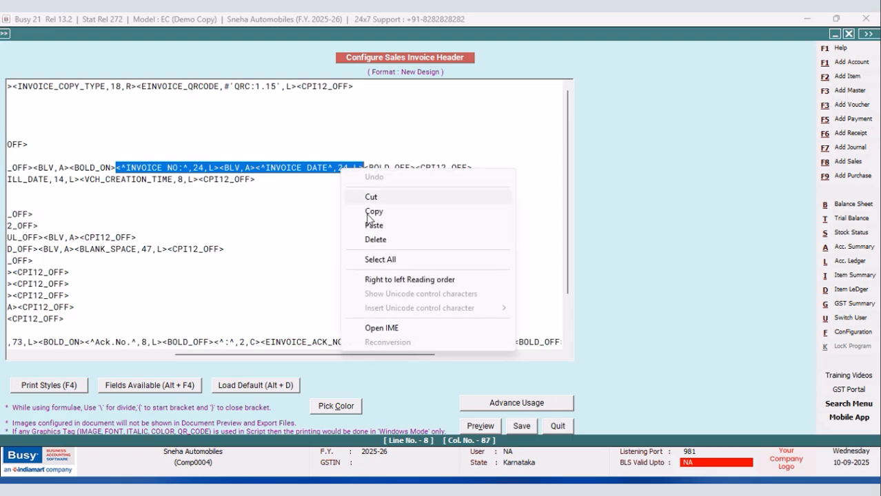
pyautogui.click(372, 211)
pyautogui.moveTo(335, 356); pyautogui.dragTo(190, 357)
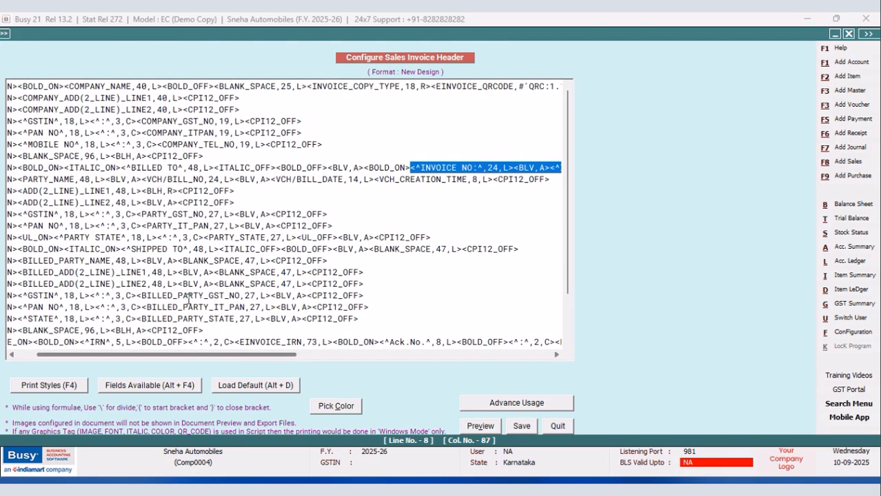
pyautogui.click(179, 203)
pyautogui.rightClick(180, 204)
pyautogui.click(217, 261)
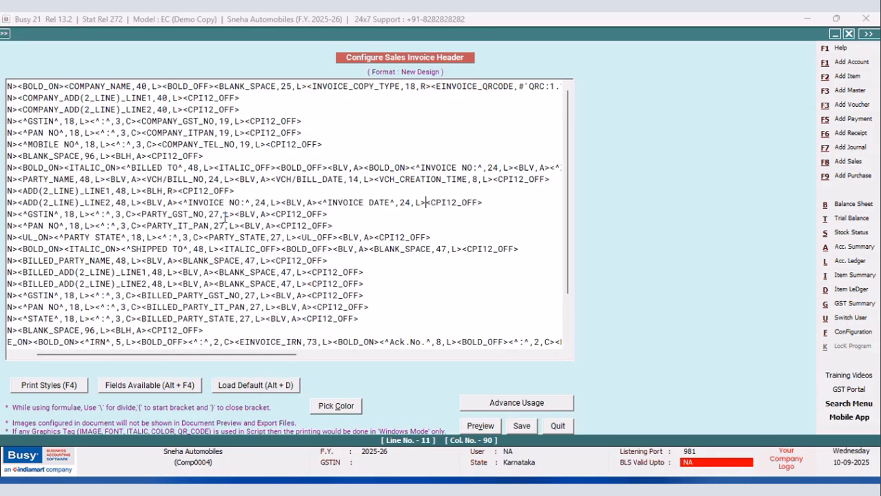
# Change the copied invoice number label in the second address line to PLACE OF SUPPLY.
pyautogui.press('BackSpace')
pyautogui.press('BackSpace')
pyautogui.press('BackSpace')
pyautogui.press('BackSpace')
pyautogui.press('BackSpace')
pyautogui.press('BackSpace')
pyautogui.press('BackSpace')
pyautogui.press('BackSpace')
pyautogui.press('BackSpace')
pyautogui.press('BackSpace')
pyautogui.press('BackSpace')
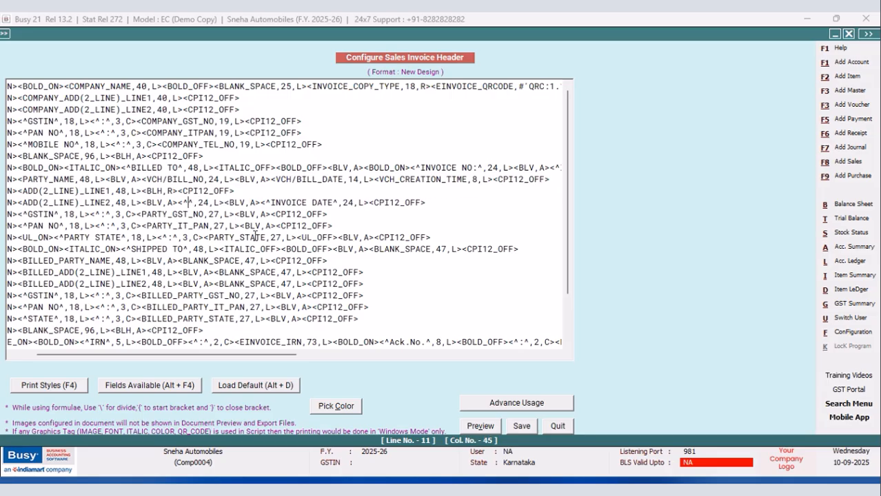
pyautogui.write('PLACE OF SU')
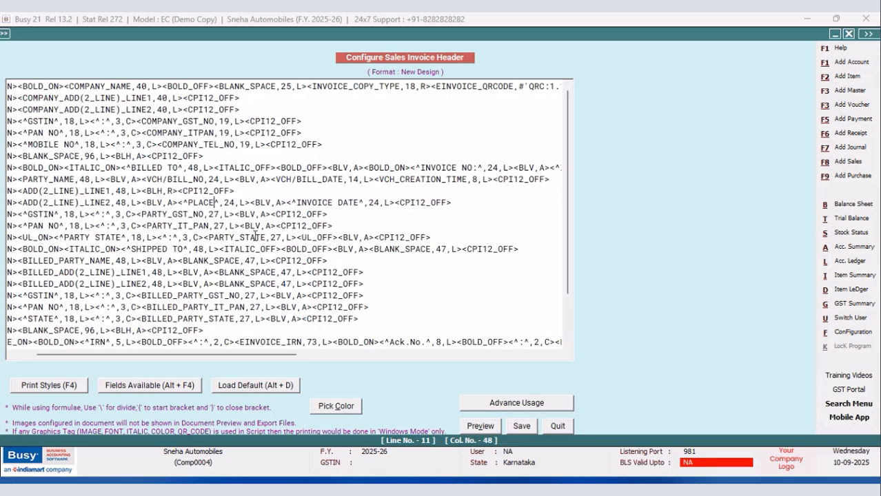
pyautogui.write('PPLY')
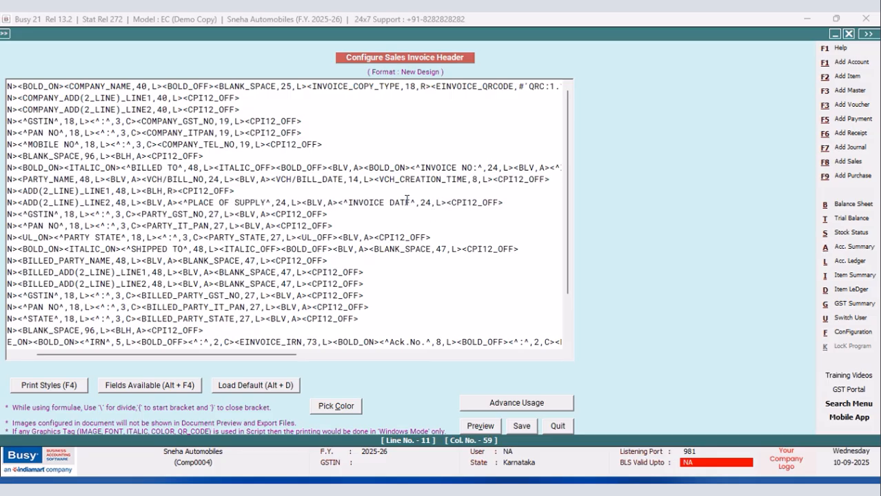
# Change the copied invoice date label to REVERSE CHARGE and save the header script.
pyautogui.moveTo(411, 202); pyautogui.dragTo(350, 205)
pyautogui.write('REVERSE ')
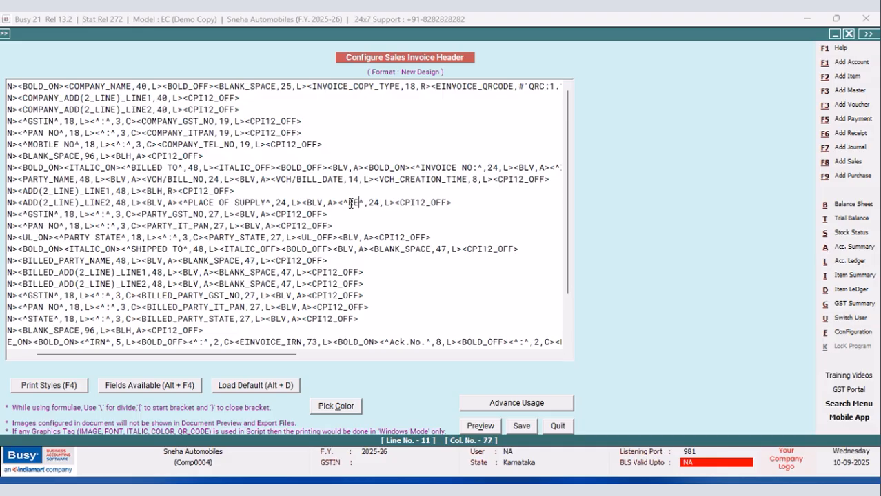
pyautogui.write('CHARGE')
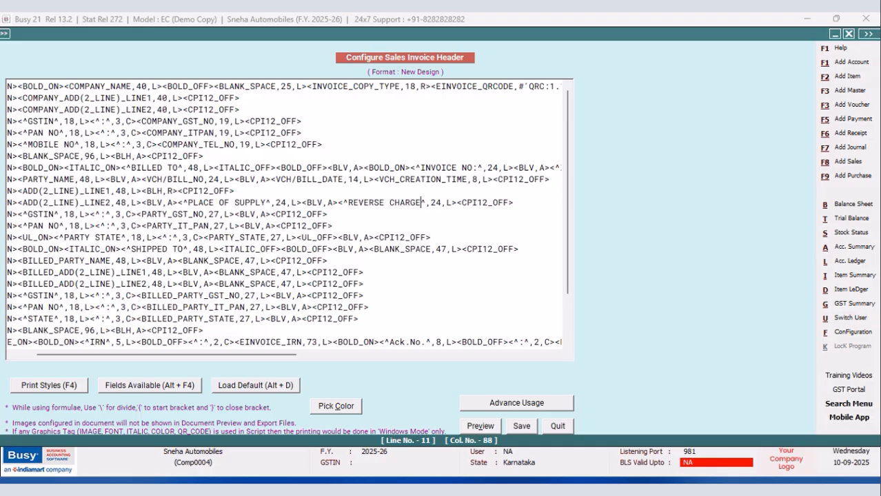
pyautogui.click(522, 426)
# Leave the configuration and preview the voucher's sales invoice in New Design to check the place of supply and reverse charge boxes.
pyautogui.click(358, 289)
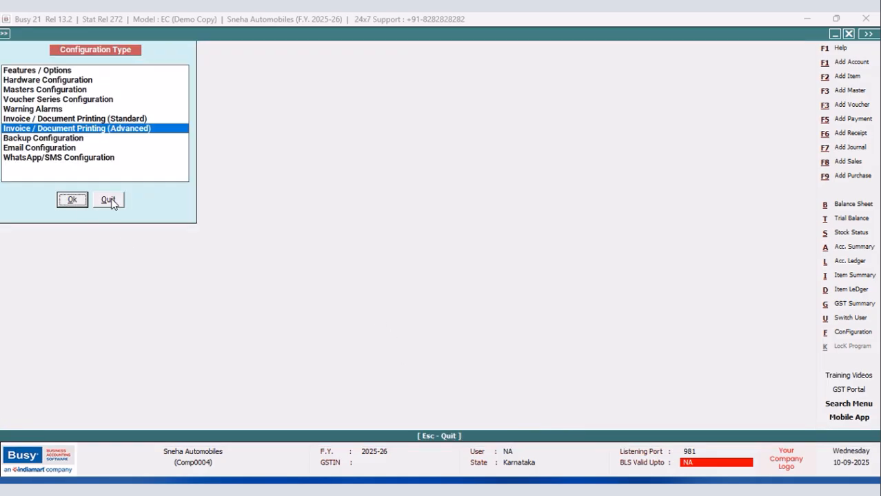
pyautogui.click(108, 198)
pyautogui.click(577, 36)
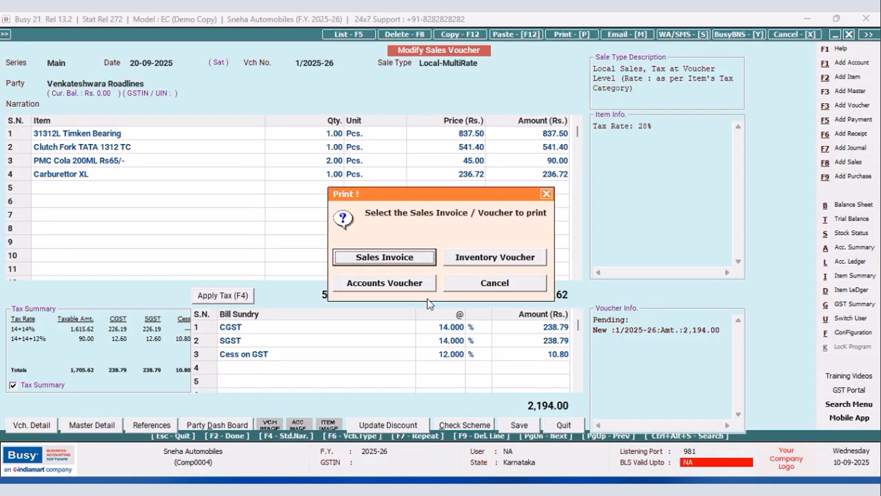
pyautogui.click(386, 260)
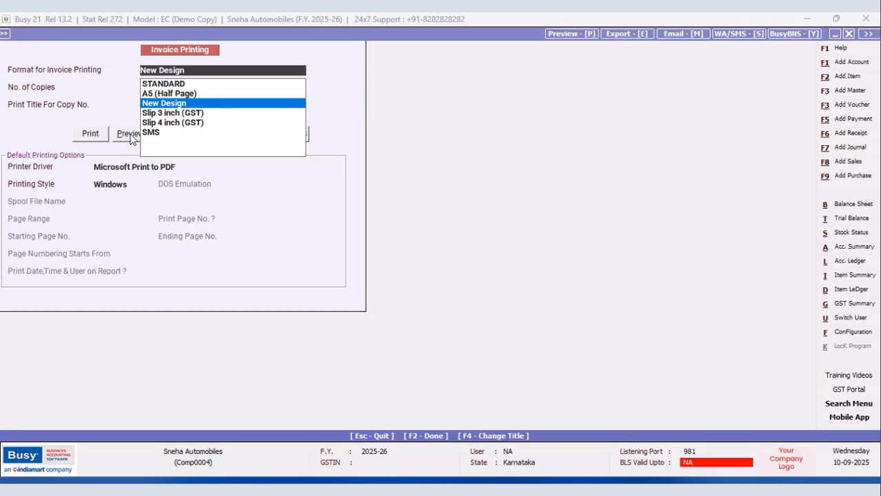
pyautogui.click(131, 136)
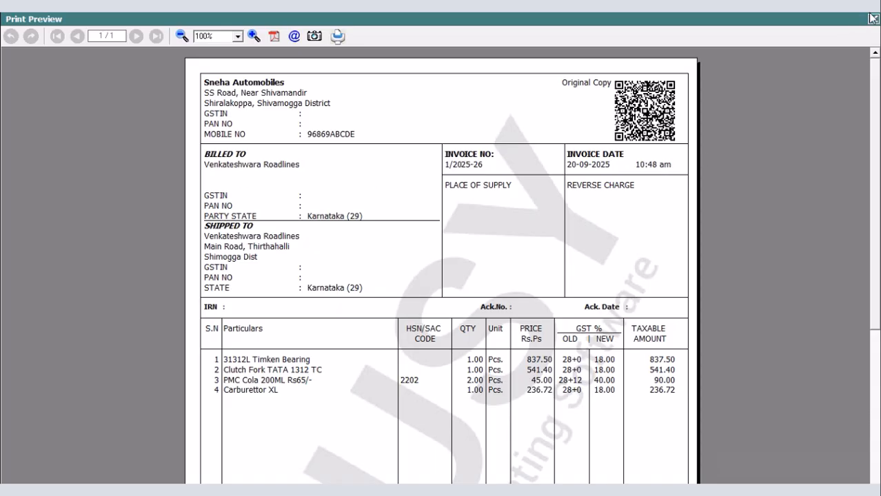
# Reopen the New Design header script and save it with the PLACE_OF_SUPPLY and REVERSE_CHARGE fields on the party GSTIN line.
pyautogui.click(872, 20)
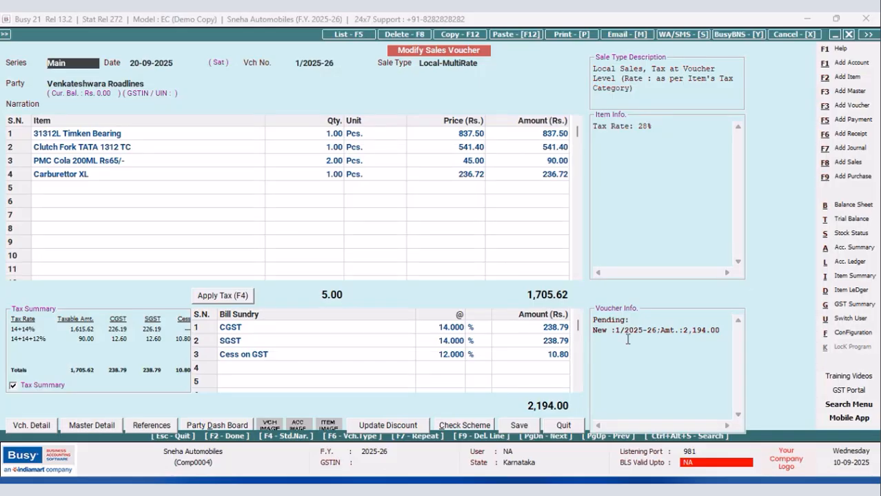
pyautogui.click(838, 335)
pyautogui.click(130, 129)
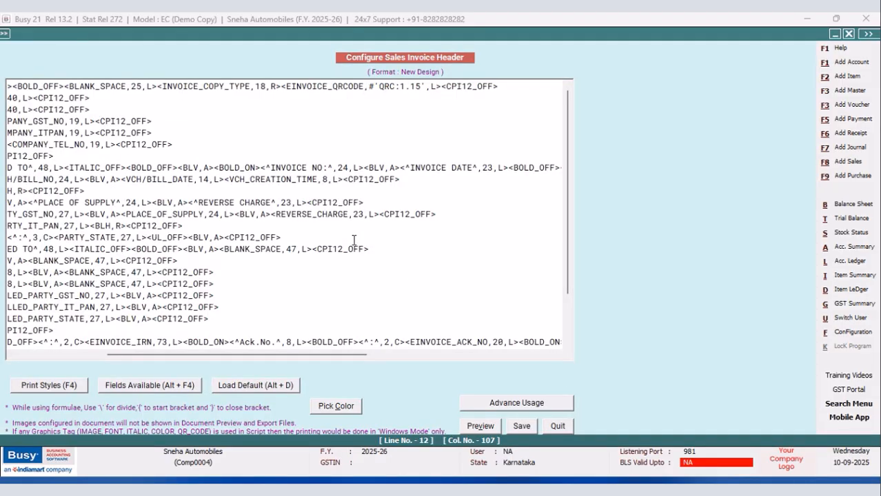
pyautogui.click(522, 426)
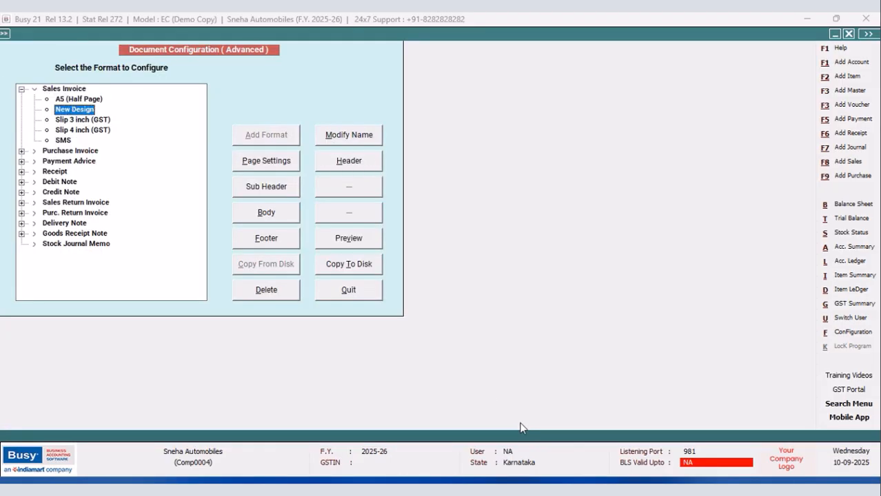
# Return to the sales voucher and preview its New Design invoice with the place of supply and reverse charge values.
pyautogui.click(349, 290)
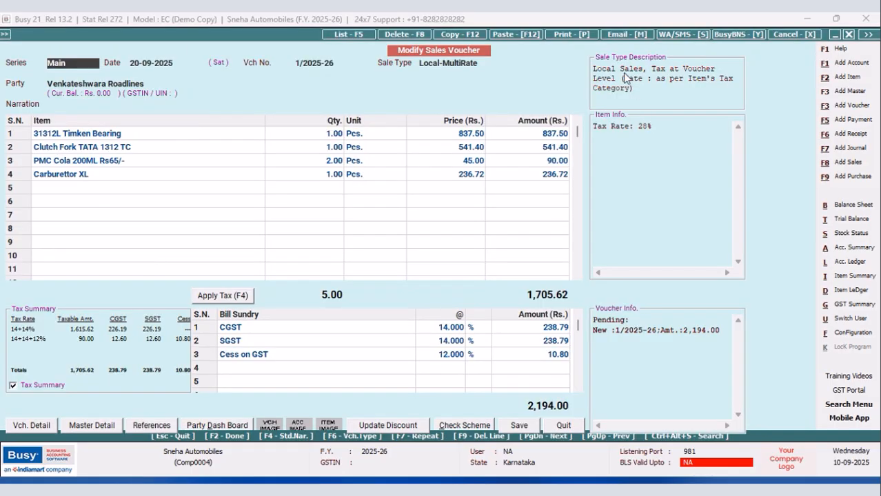
pyautogui.click(565, 34)
pyautogui.click(396, 257)
pyautogui.click(124, 134)
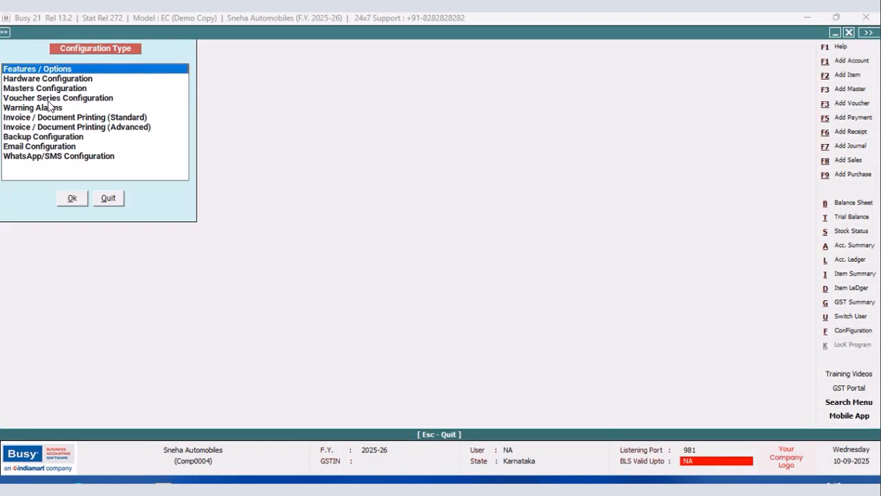
# Open the voucher configuration of the Main sales series and set the number of optional fields to 3.
pyautogui.click(48, 100)
pyautogui.click(73, 200)
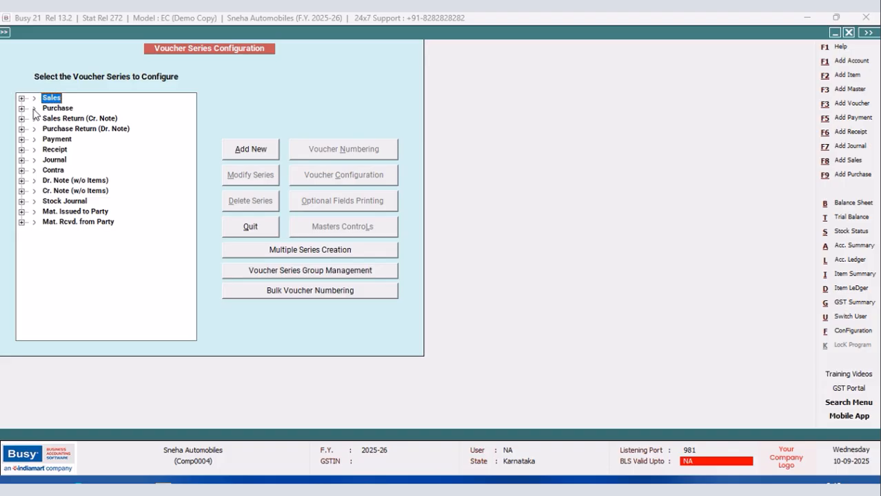
pyautogui.click(22, 99)
pyautogui.click(66, 110)
pyautogui.click(376, 184)
pyautogui.write('3')
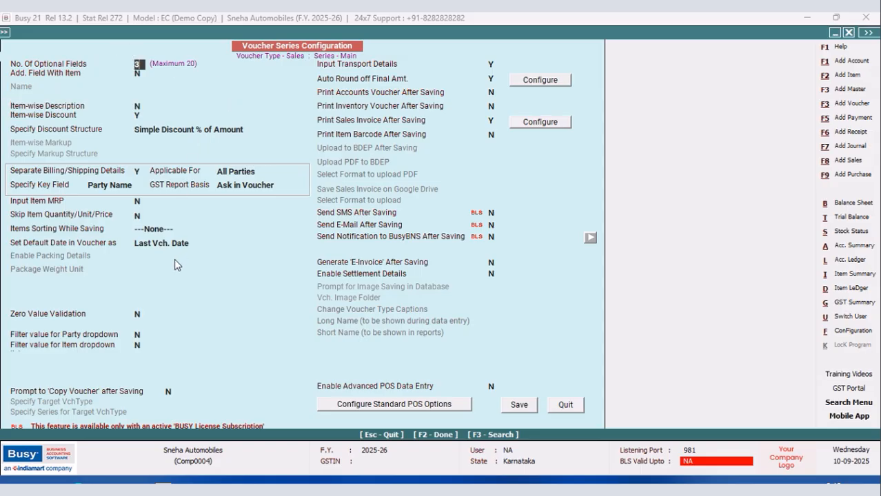
pyautogui.press('Return')
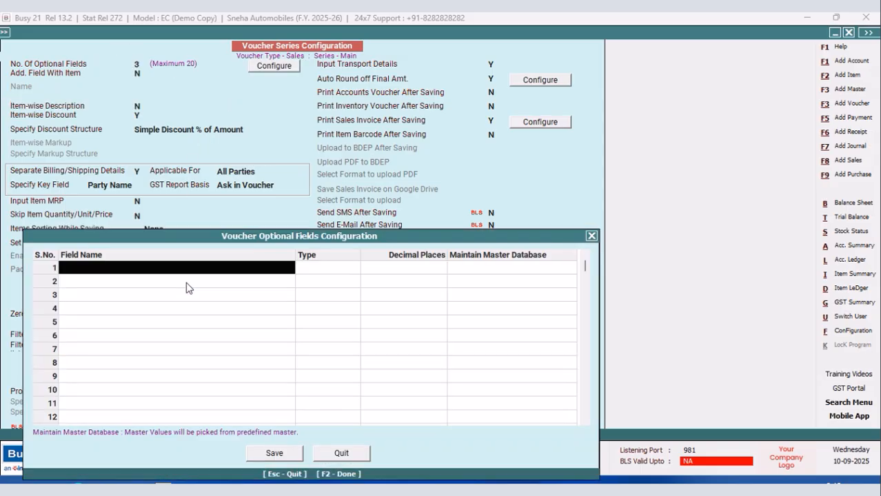
# Define the first optional field as Delivery Note No, type Text, with Maintain Master Database set to N.
pyautogui.write('dE')
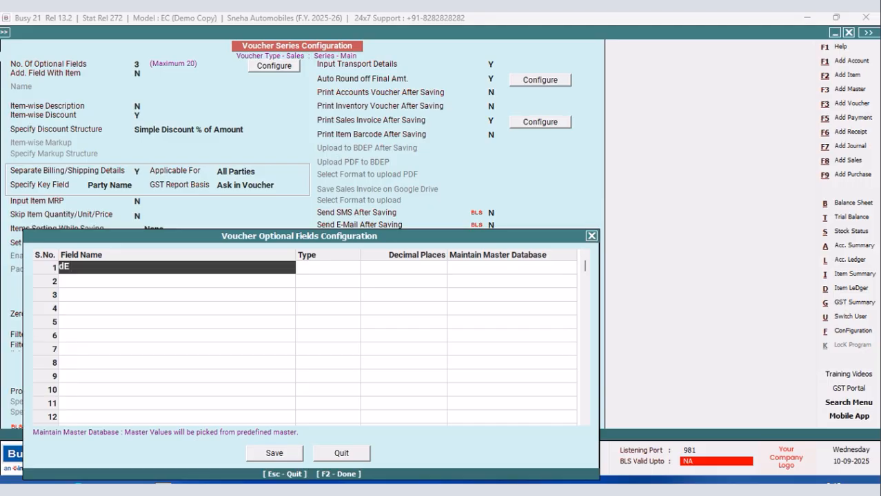
pyautogui.write('livery Note No')
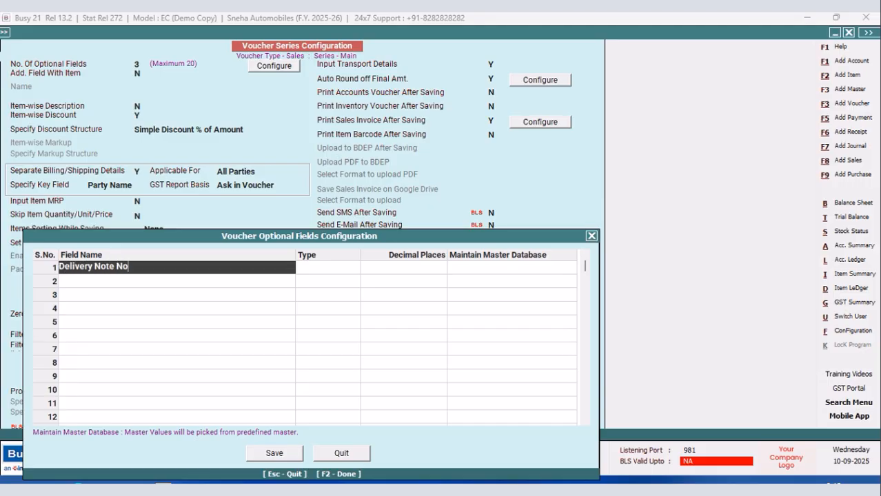
pyautogui.press('Return')
pyautogui.press('Return')
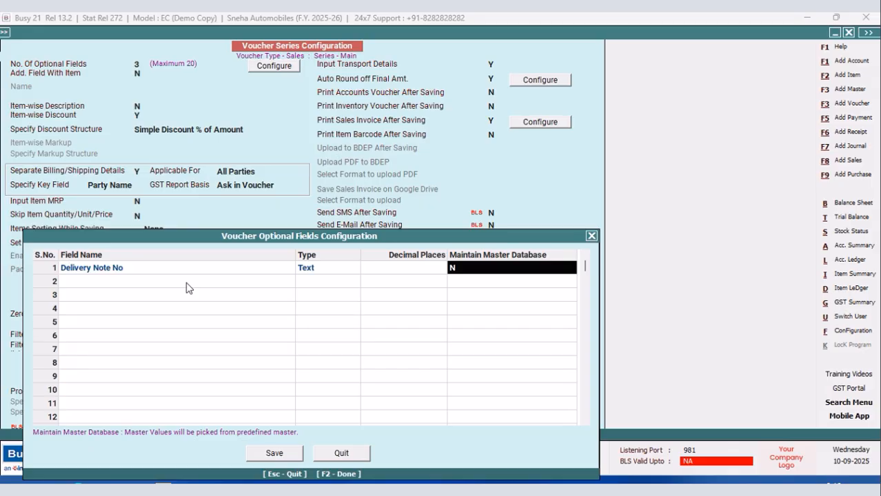
pyautogui.press('Return')
# Define the second optional field as Mode of Payment, type Text, with Maintain Master Database set to N.
pyautogui.write('mode ')
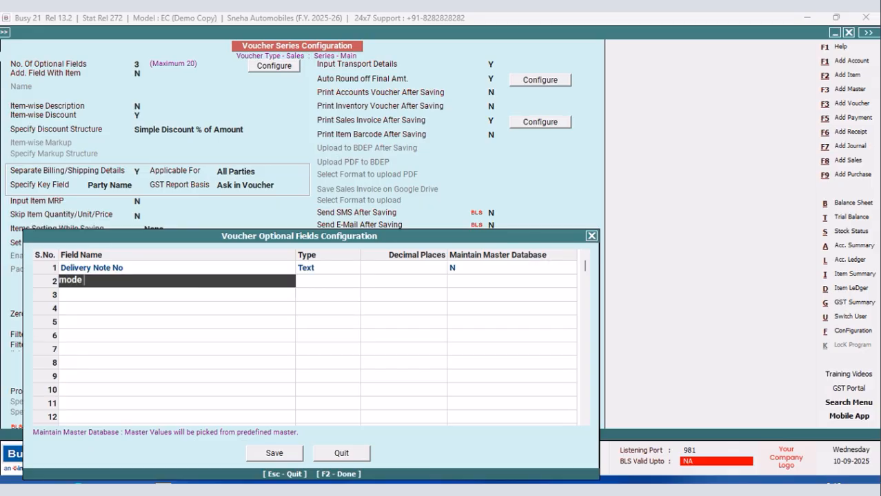
pyautogui.write('of payment')
pyautogui.press('Return')
pyautogui.press('Return')
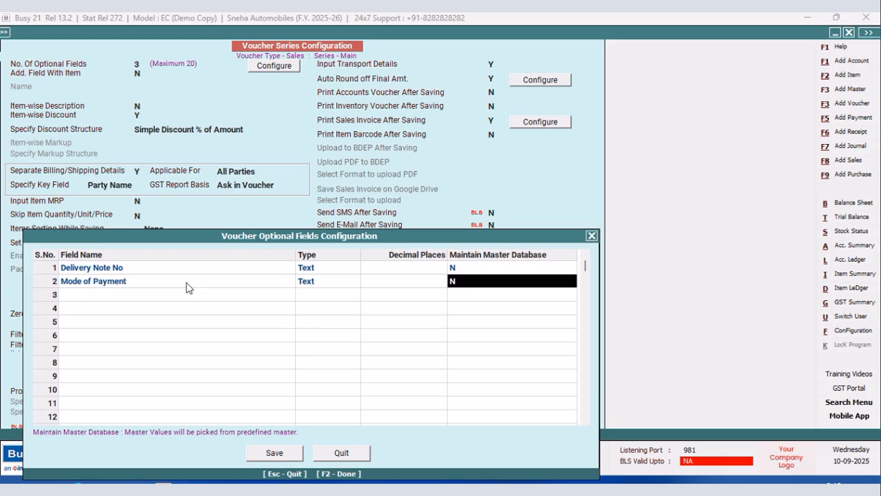
# Consult the sample report image, add Dispatched Through as the third Text optional field, and save the voucher series configuration.
pyautogui.hotkey('alt', 'Tab')
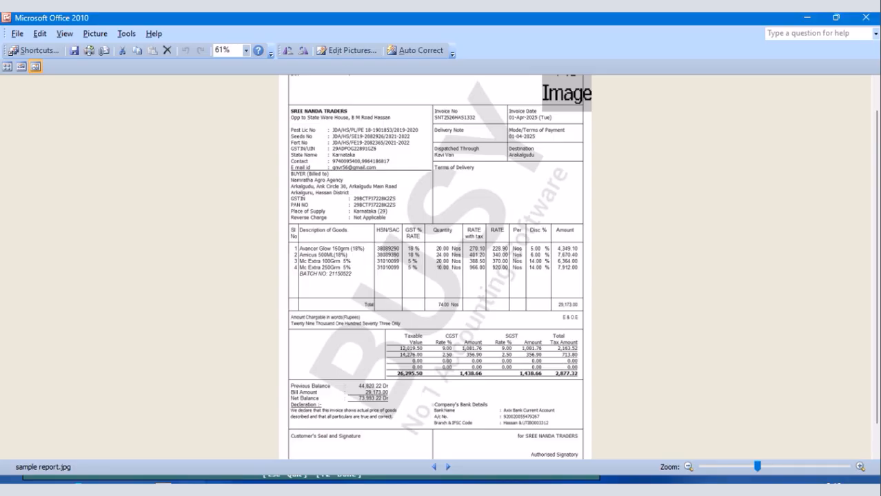
pyautogui.moveTo(163, 489)
pyautogui.click(206, 412)
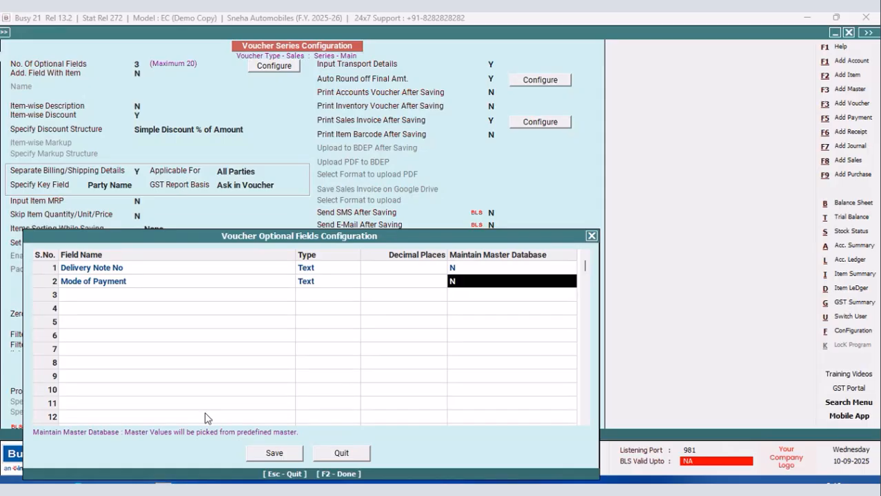
pyautogui.click(87, 302)
pyautogui.write('Dispatched')
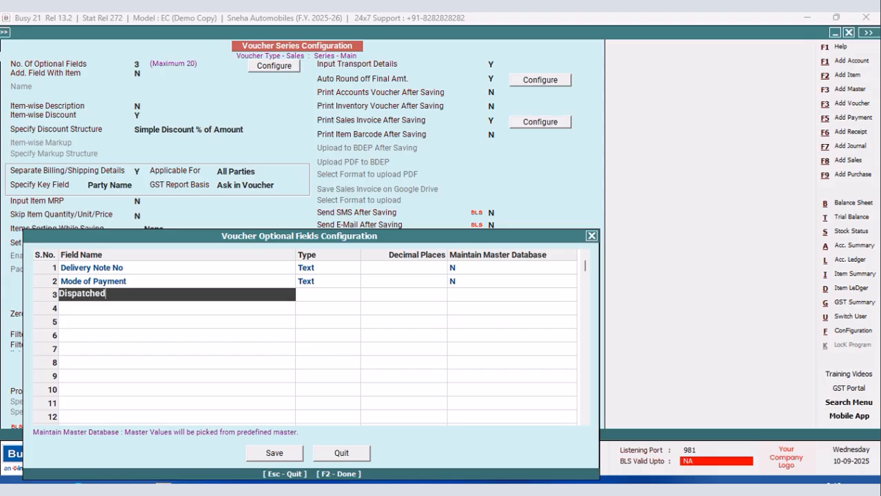
pyautogui.write(' through')
pyautogui.press('Return')
pyautogui.press('Return')
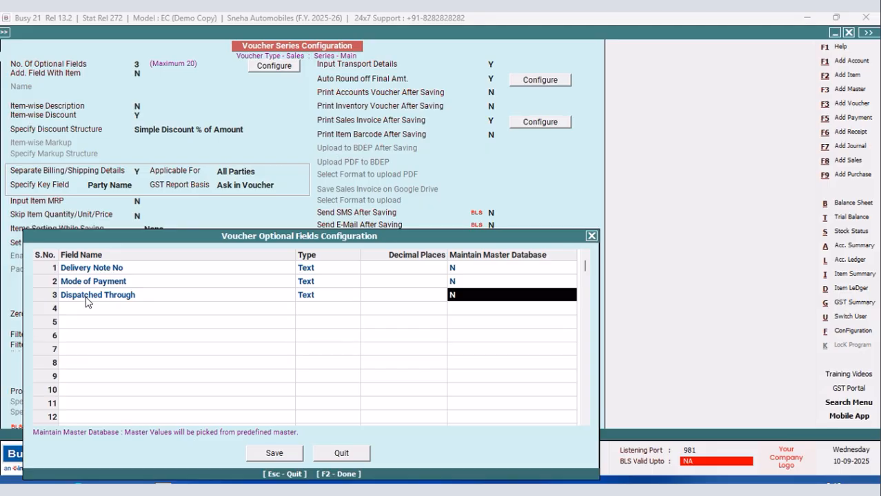
pyautogui.click(269, 458)
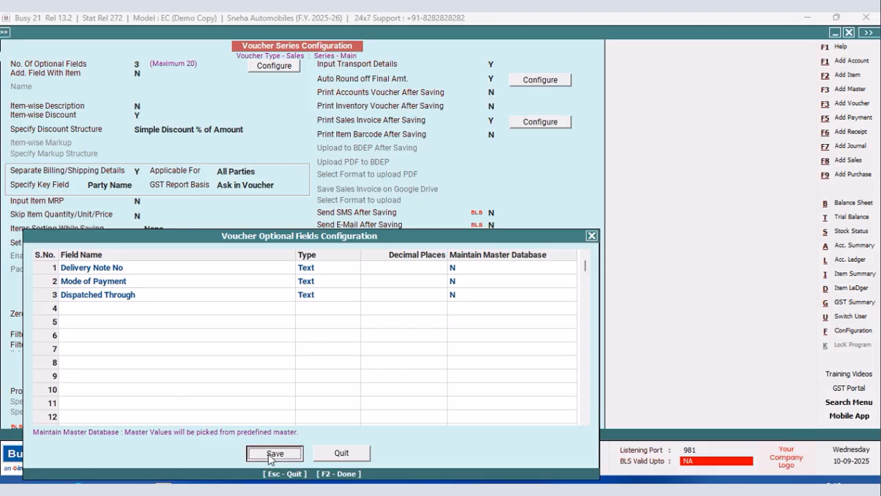
pyautogui.click(514, 407)
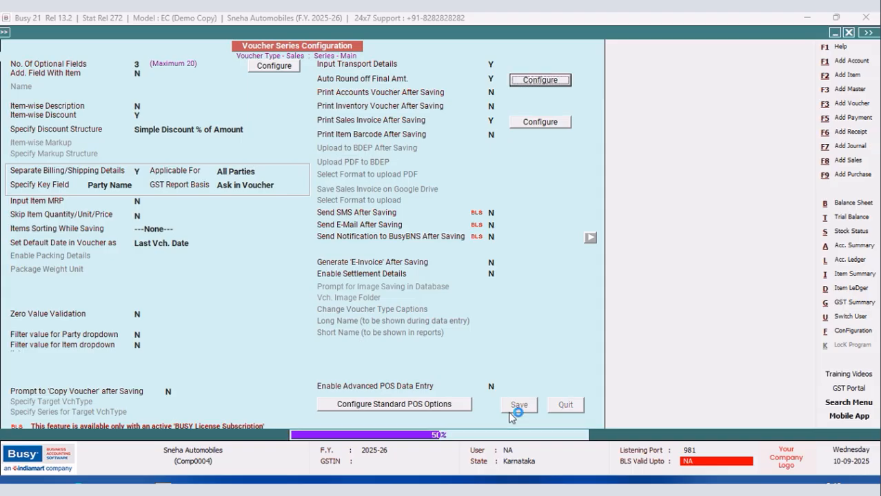
# Close the voucher series configuration and open the header script of the New Design sales invoice format.
pyautogui.click(255, 231)
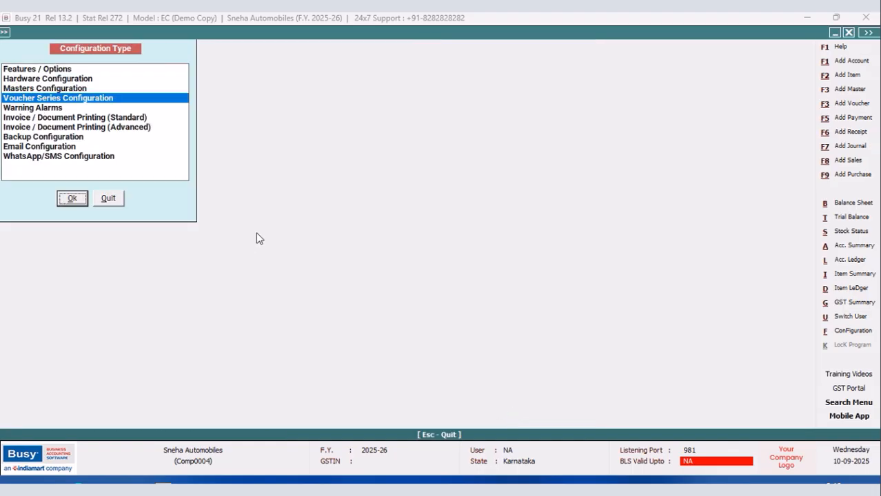
pyautogui.click(109, 198)
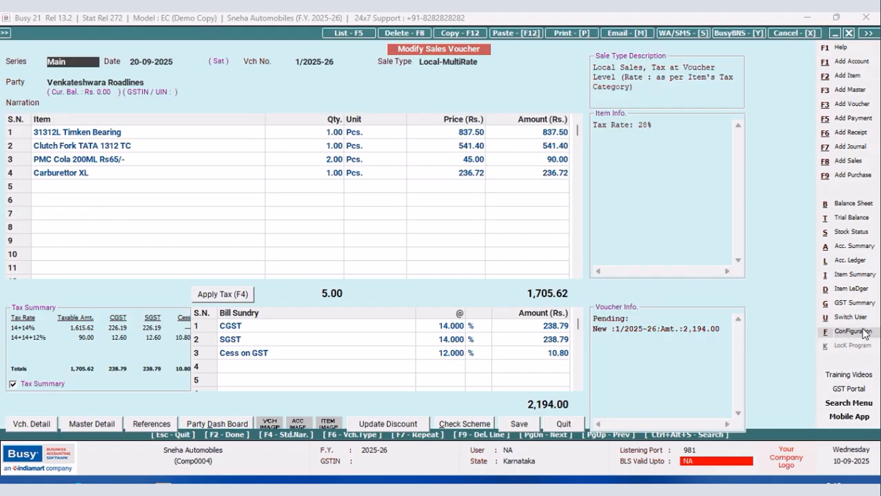
pyautogui.click(849, 330)
pyautogui.click(96, 127)
pyautogui.click(72, 198)
pyautogui.click(21, 88)
pyautogui.click(67, 109)
pyautogui.click(349, 162)
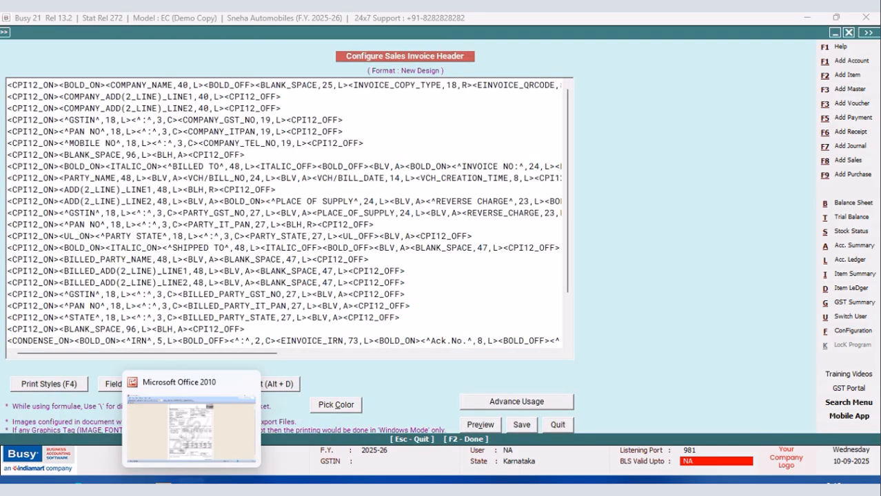
# Consult the sample report image and remove the VCH_OPT_FIELD2 tag from the Shipped To line of the invoice header script.
pyautogui.click(192, 483)
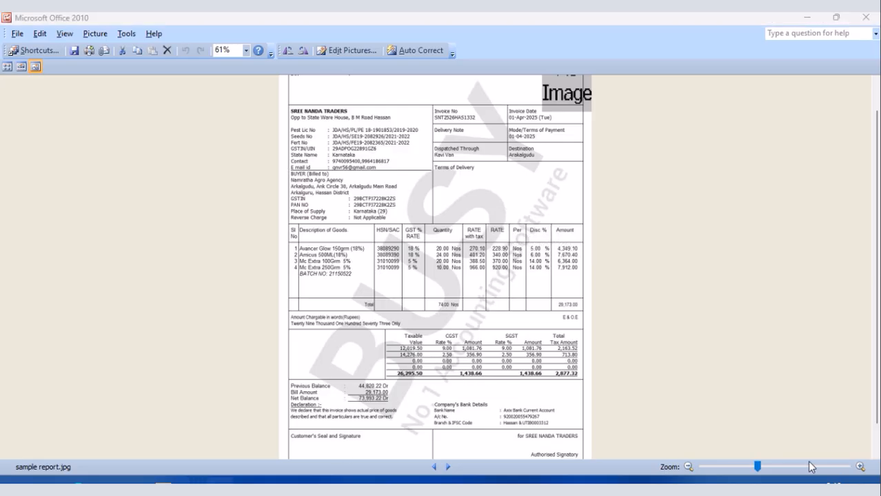
pyautogui.click(192, 486)
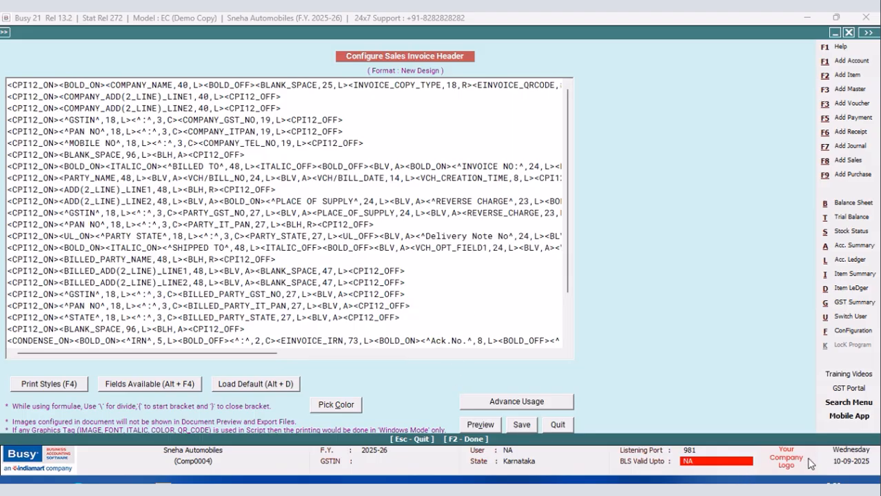
pyautogui.moveTo(247, 352); pyautogui.dragTo(379, 350)
pyautogui.moveTo(388, 248); pyautogui.dragTo(285, 249)
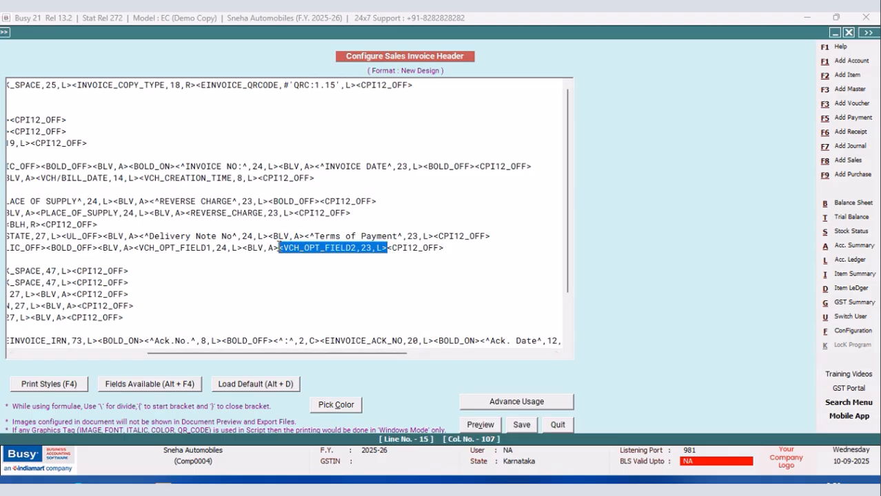
pyautogui.press('Delete')
# Insert the Party field DUE_DATE with width 18 under Terms of Payment in the header script, save it and leave the configuration.
pyautogui.hotkey('alt', 'F4')
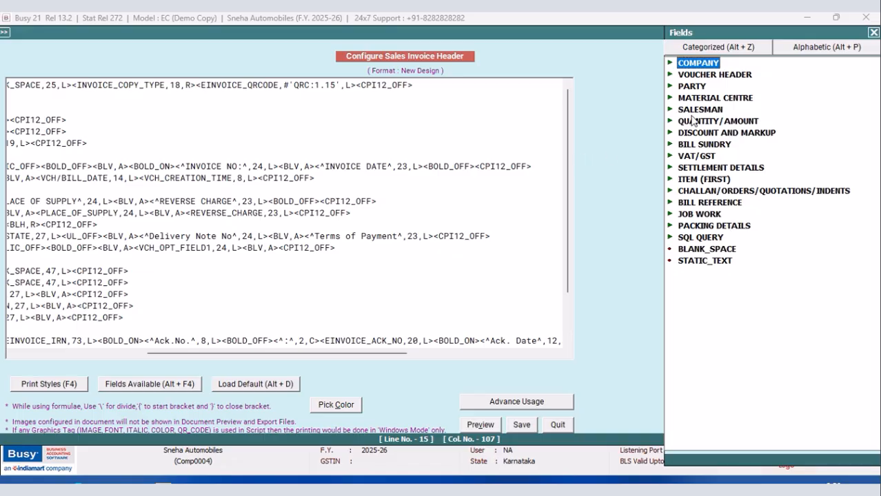
pyautogui.doubleClick(704, 88)
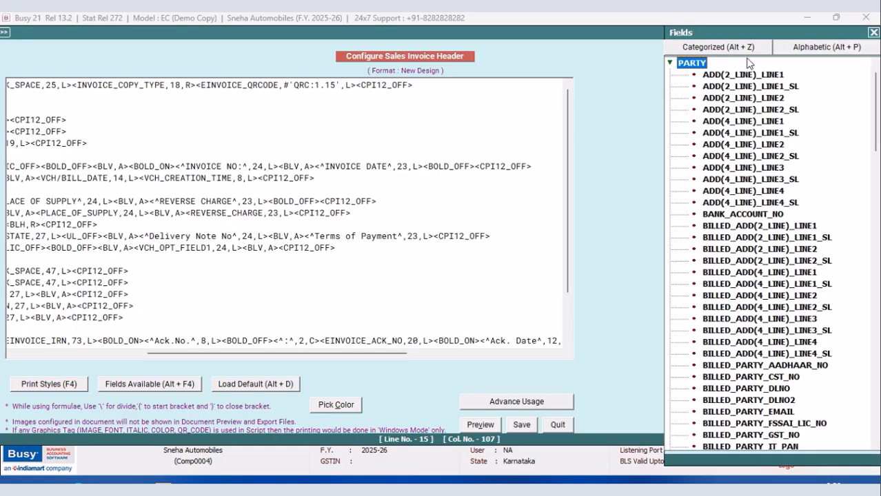
pyautogui.moveTo(736, 38); pyautogui.dragTo(627, 29)
pyautogui.moveTo(765, 73); pyautogui.dragTo(766, 138)
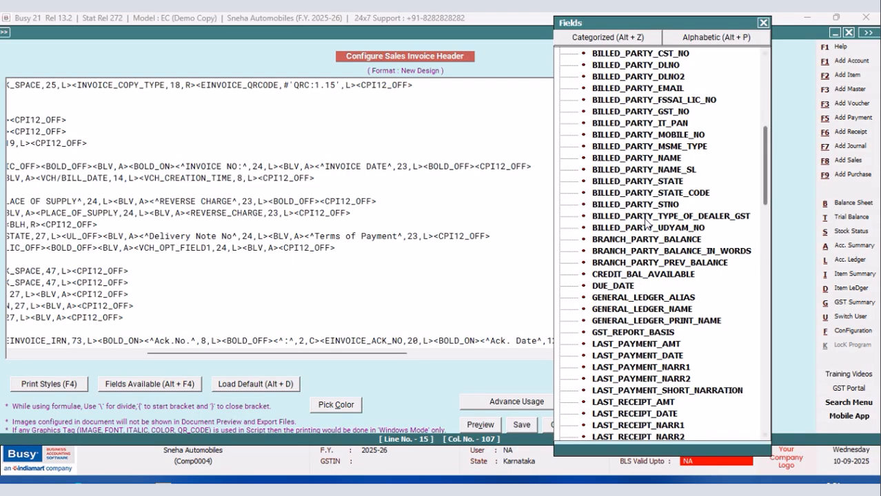
pyautogui.doubleClick(596, 285)
pyautogui.click(365, 248)
pyautogui.press('BackSpace')
pyautogui.write('8,L><')
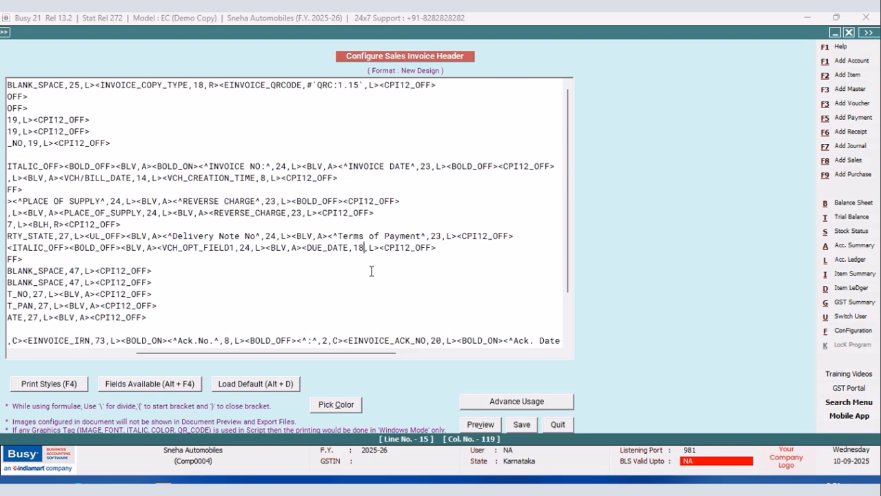
pyautogui.click(521, 425)
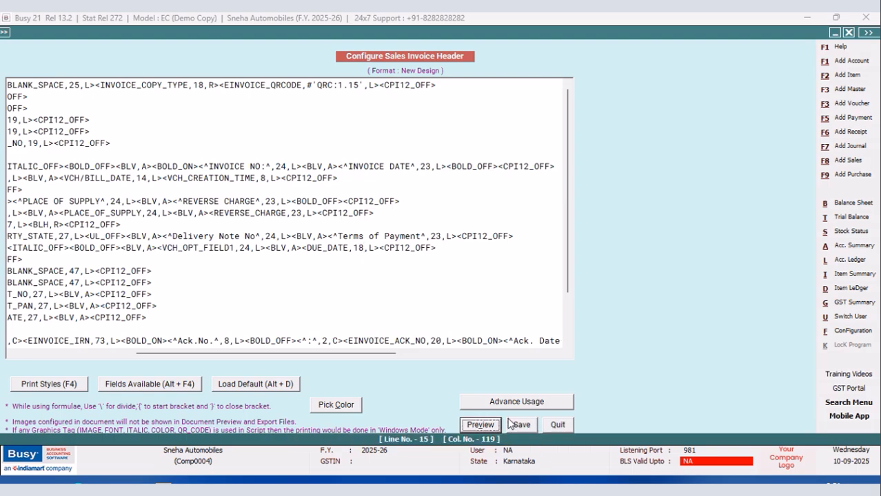
pyautogui.click(348, 288)
pyautogui.click(107, 197)
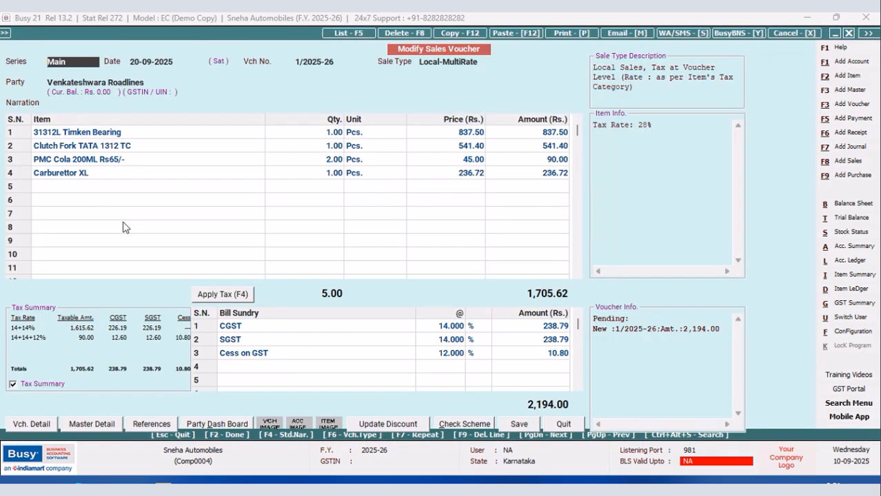
# Preview the sales voucher's printed invoice and check the Delivery Note No and Terms of Payment boxes.
pyautogui.click(571, 38)
pyautogui.click(383, 257)
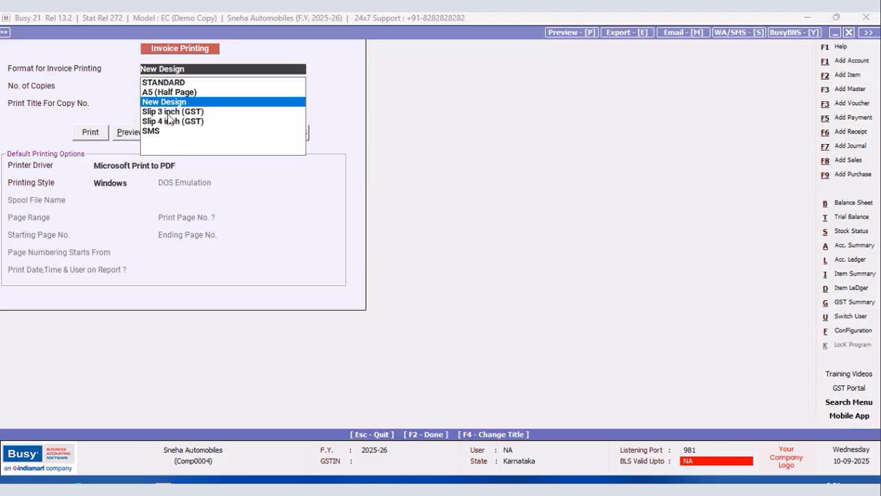
pyautogui.click(127, 131)
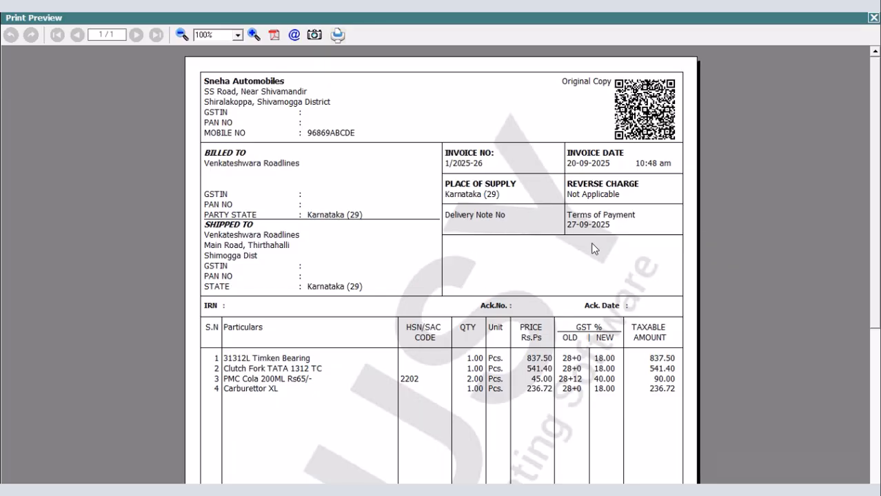
pyautogui.click(182, 35)
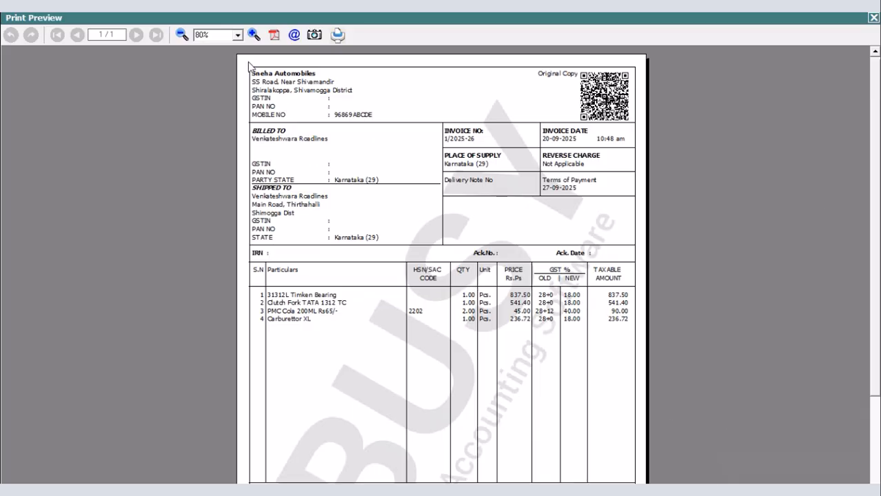
pyautogui.click(253, 35)
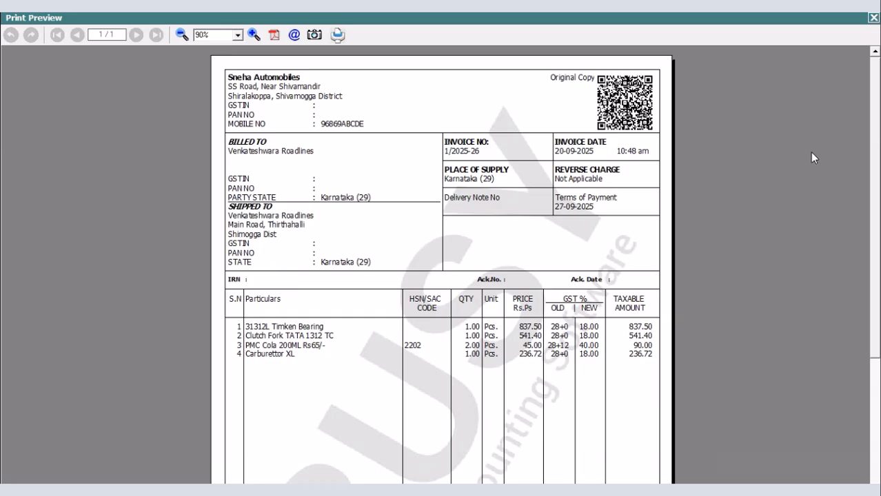
pyautogui.click(873, 18)
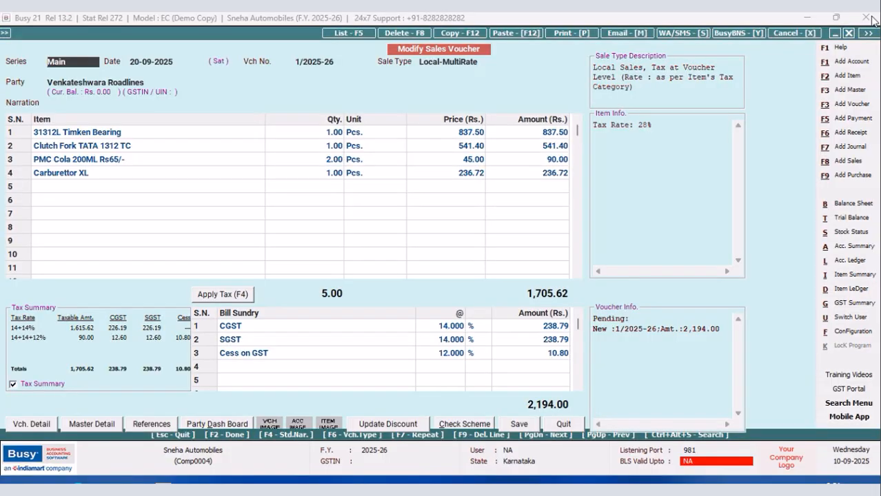
# Review the lower lines of the New Design sales invoice header script and leave the configuration without editing.
pyautogui.click(840, 334)
pyautogui.click(137, 128)
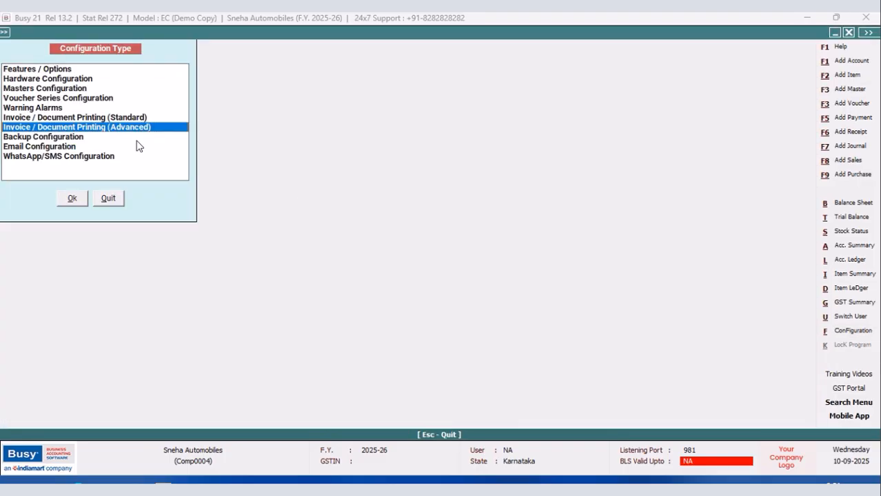
pyautogui.click(73, 200)
pyautogui.click(22, 88)
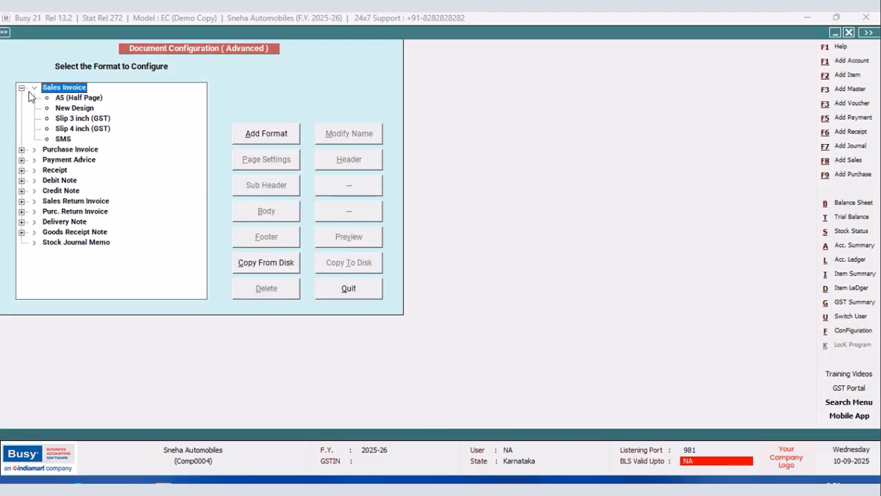
pyautogui.click(72, 108)
pyautogui.click(353, 159)
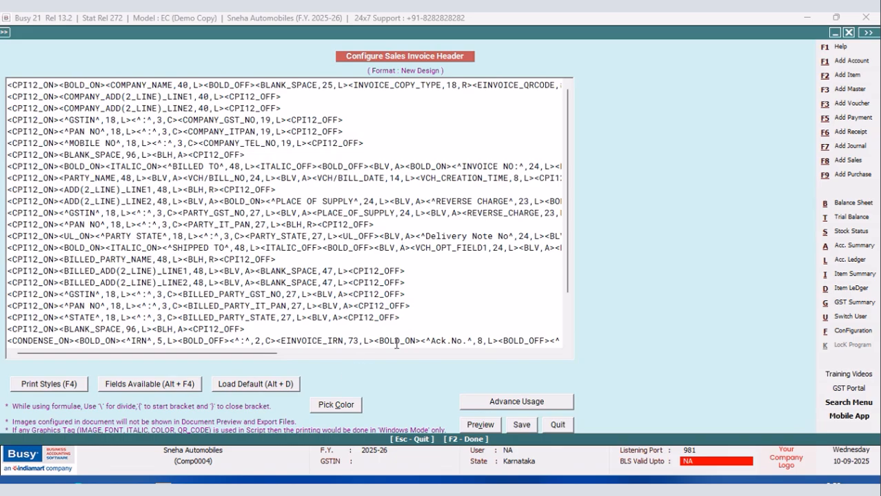
pyautogui.moveTo(565, 250); pyautogui.dragTo(565, 289)
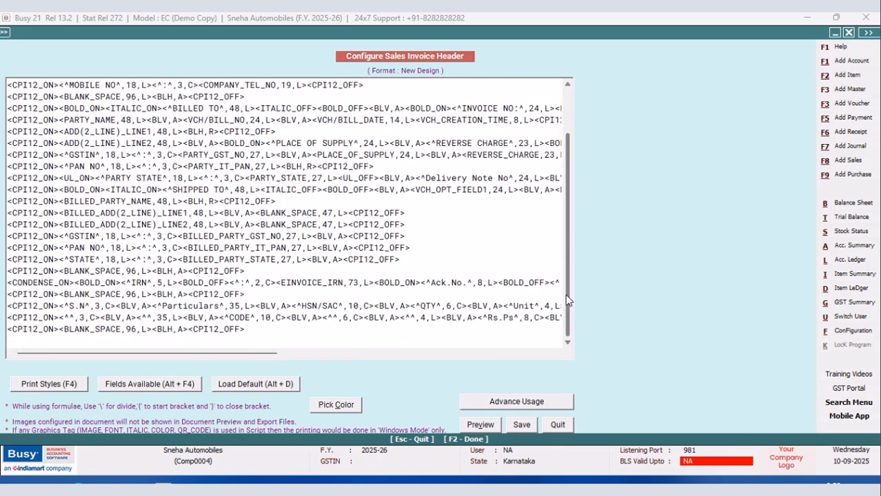
pyautogui.moveTo(251, 354); pyautogui.dragTo(298, 355)
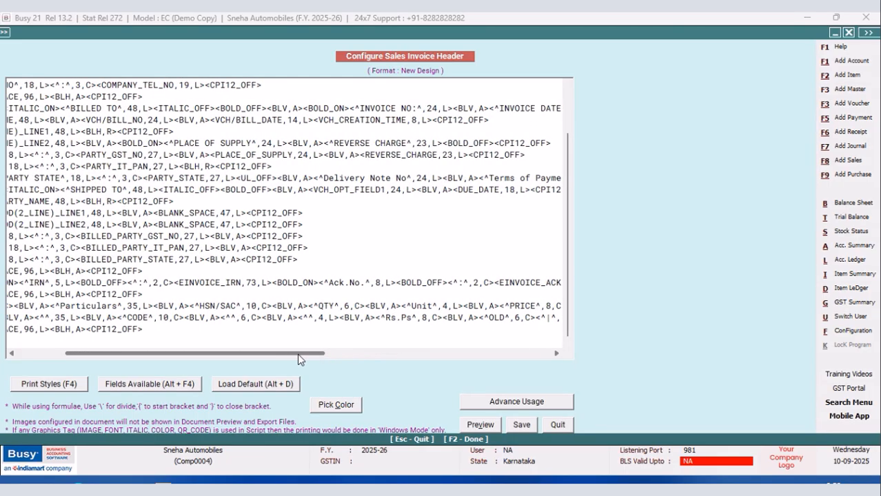
pyautogui.click(555, 425)
pyautogui.click(362, 296)
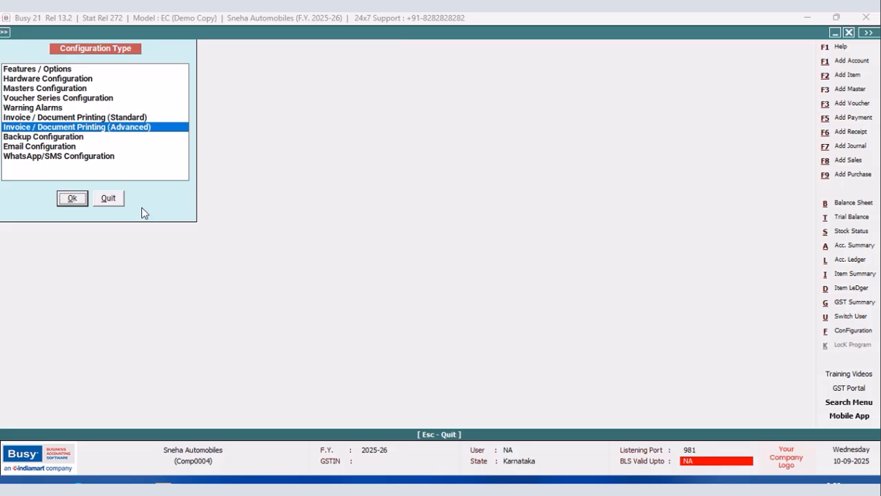
pyautogui.click(108, 200)
pyautogui.click(144, 83)
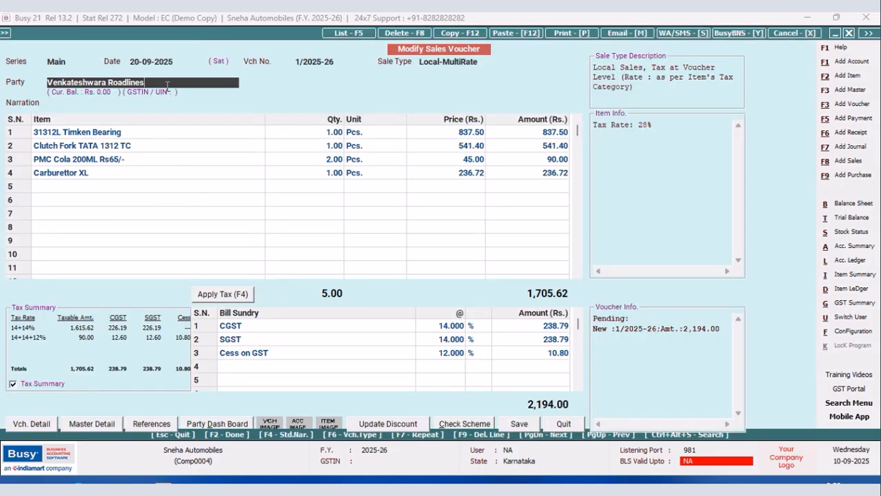
pyautogui.press('Return')
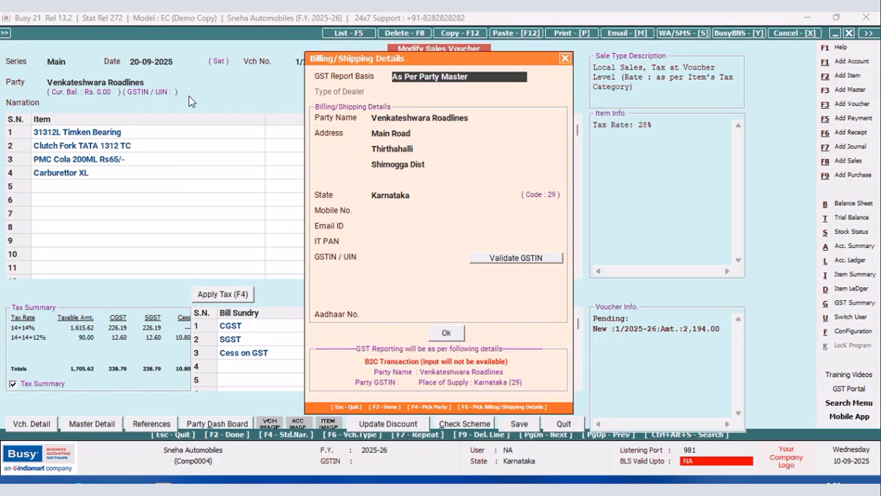
pyautogui.press('Return')
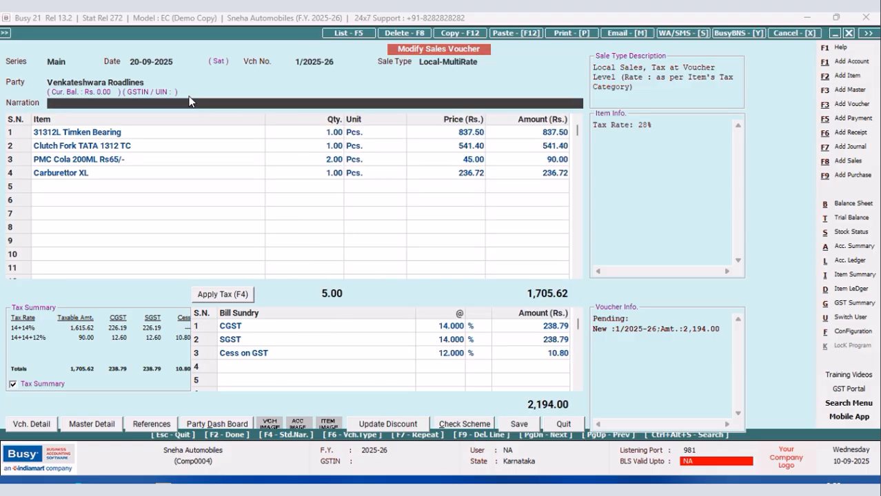
pyautogui.press('Return')
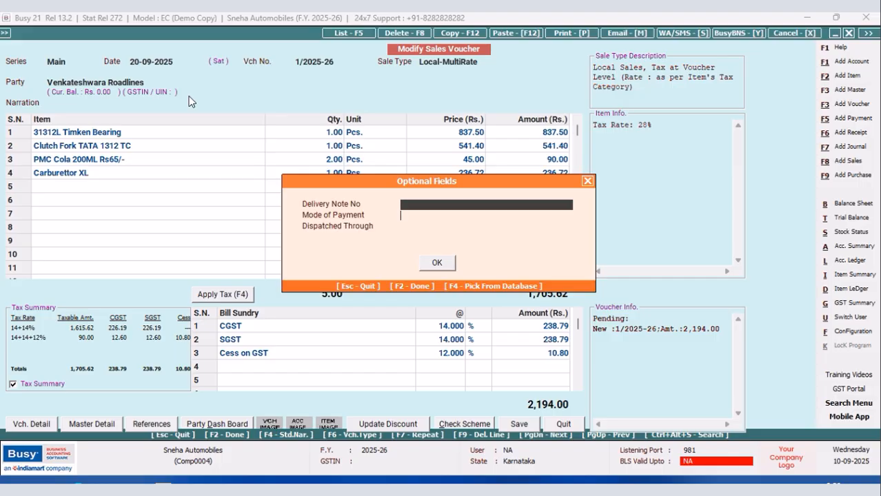
pyautogui.press('Return')
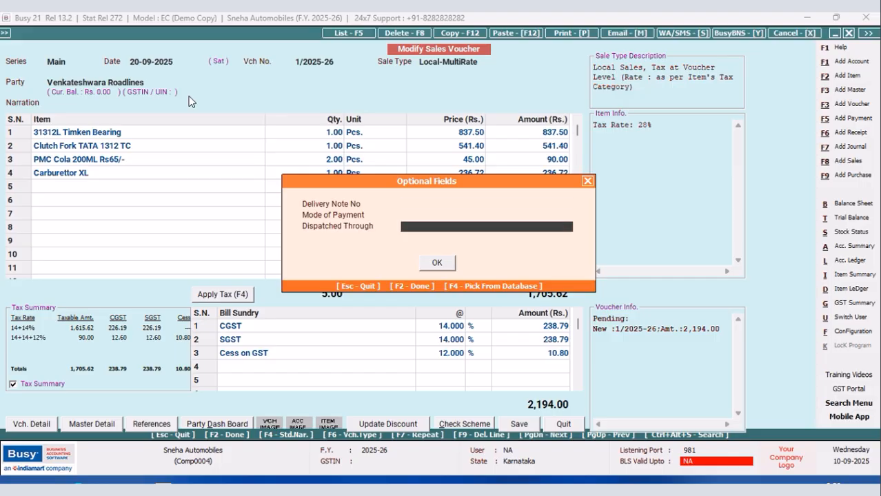
pyautogui.write('KA')
pyautogui.click(428, 263)
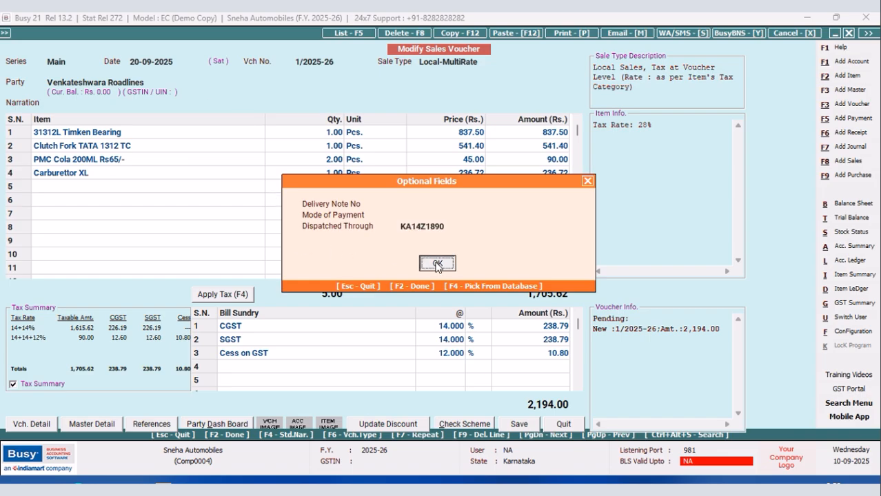
# Save the modified sales voucher with its existing bill-by-bill reference and preview the printed invoice.
pyautogui.click(522, 424)
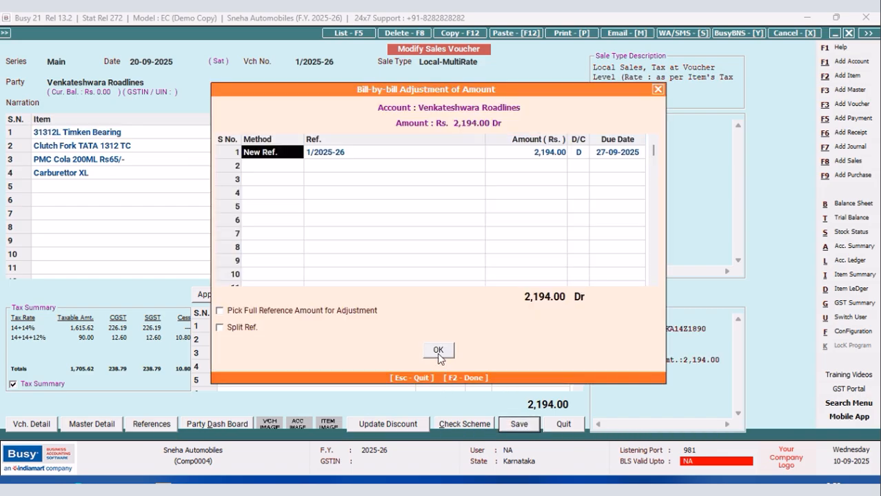
pyautogui.click(437, 350)
pyautogui.click(438, 420)
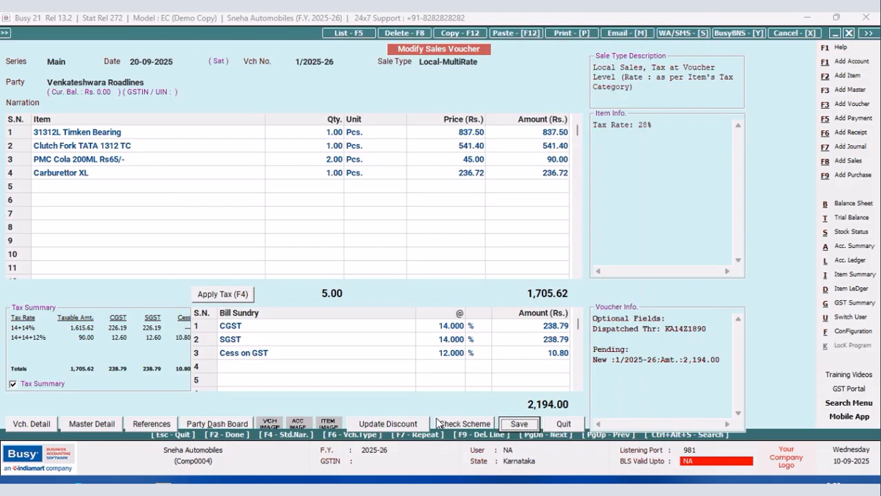
pyautogui.click(476, 276)
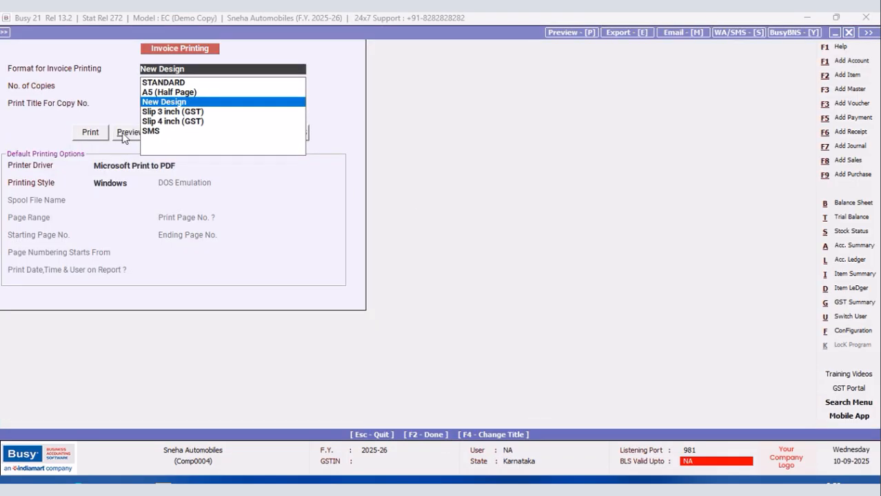
pyautogui.click(124, 135)
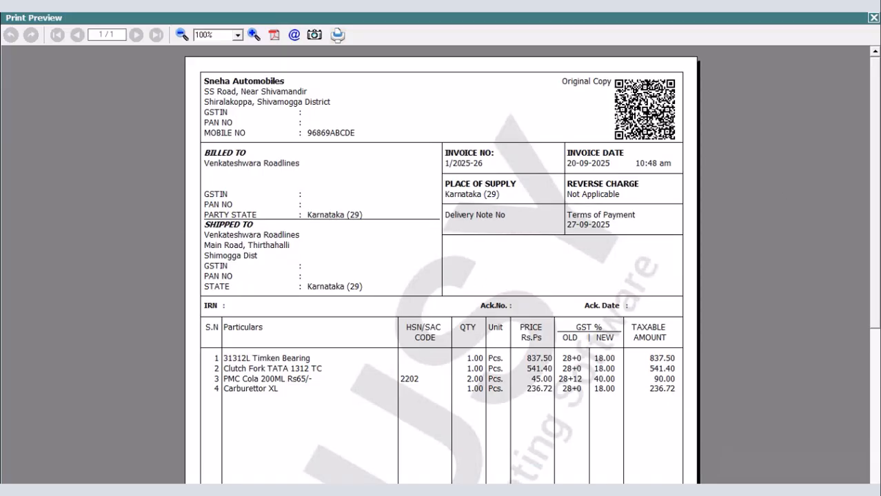
pyautogui.click(872, 20)
# Open the header script of the New Design sales invoice format in the advanced document configuration.
pyautogui.click(851, 330)
pyautogui.click(137, 127)
pyautogui.click(72, 198)
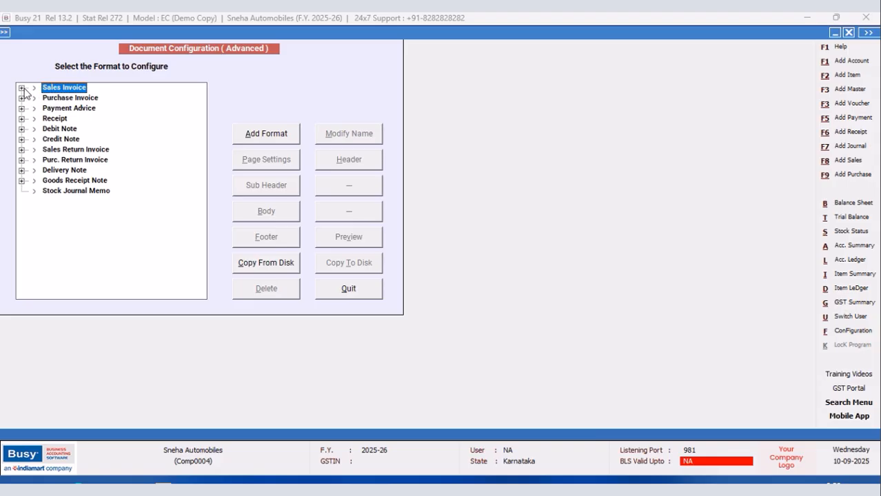
pyautogui.click(22, 88)
pyautogui.click(68, 108)
pyautogui.click(341, 164)
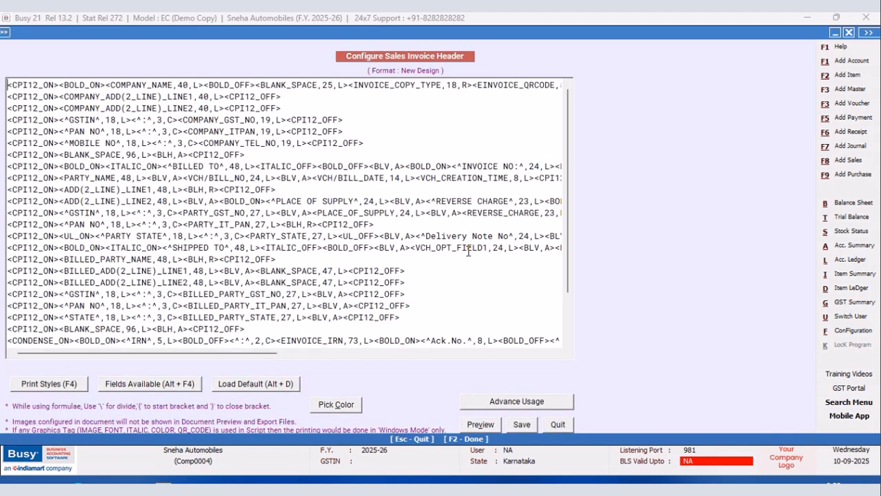
# Replace the "Delivery Note No" label in the header script with "Transport".
pyautogui.scroll(-2, 570, 255)
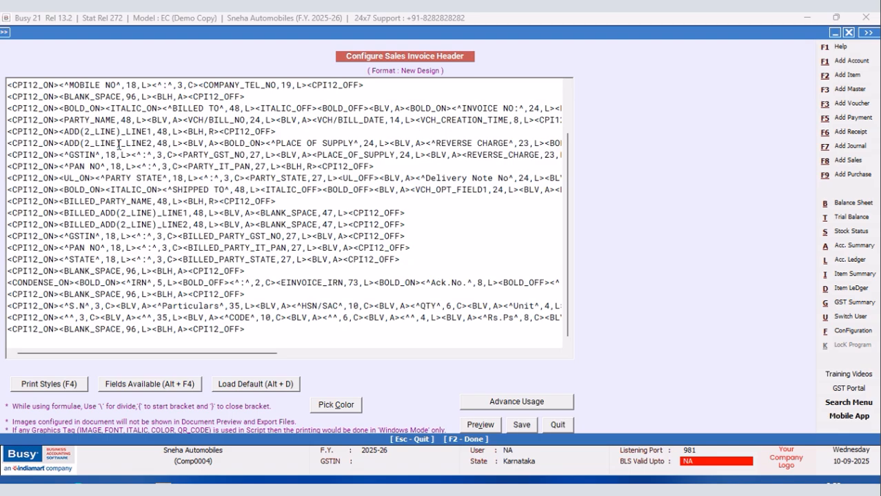
pyautogui.moveTo(262, 353); pyautogui.dragTo(334, 353)
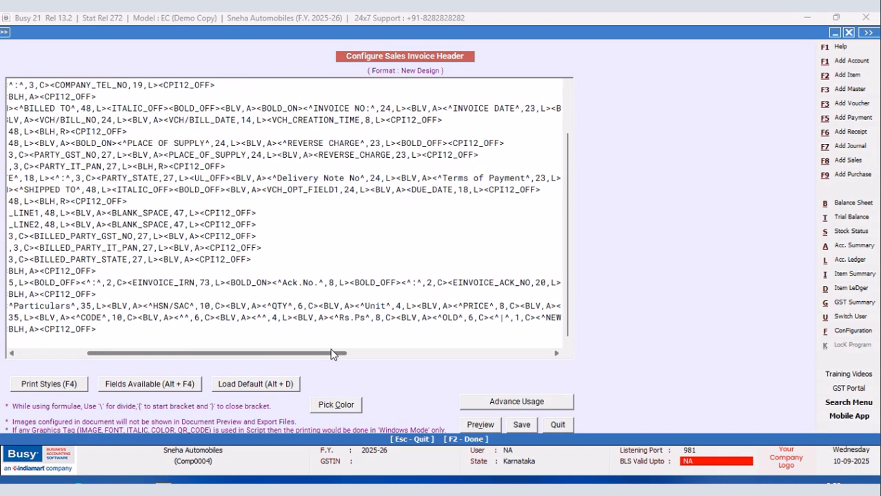
pyautogui.click(362, 179)
pyautogui.press('BackSpace')
pyautogui.press('BackSpace')
pyautogui.press('BackSpace')
pyautogui.press('BackSpace')
pyautogui.press('BackSpace')
pyautogui.press('BackSpace')
pyautogui.press('BackSpace')
pyautogui.press('BackSpace')
pyautogui.press('BackSpace')
pyautogui.press('BackSpace')
pyautogui.press('BackSpace')
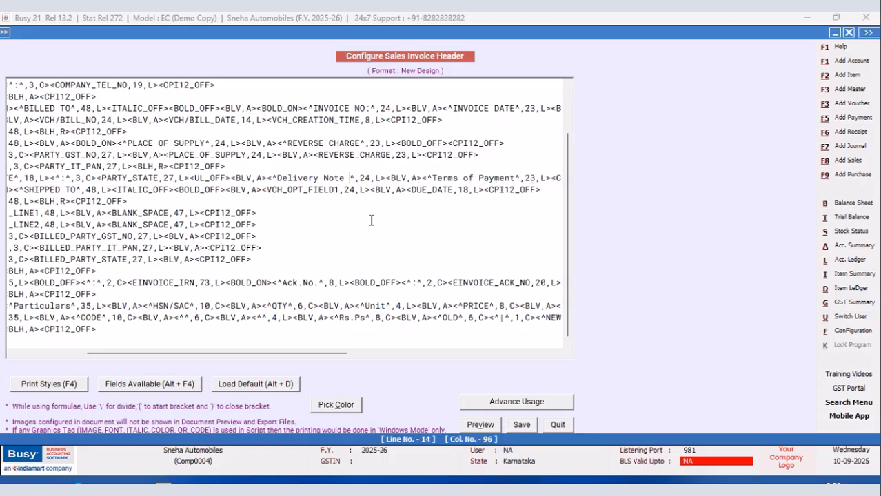
pyautogui.press('BackSpace')
pyautogui.press('BackSpace')
pyautogui.press('BackSpace')
pyautogui.press('BackSpace')
pyautogui.press('BackSpace')
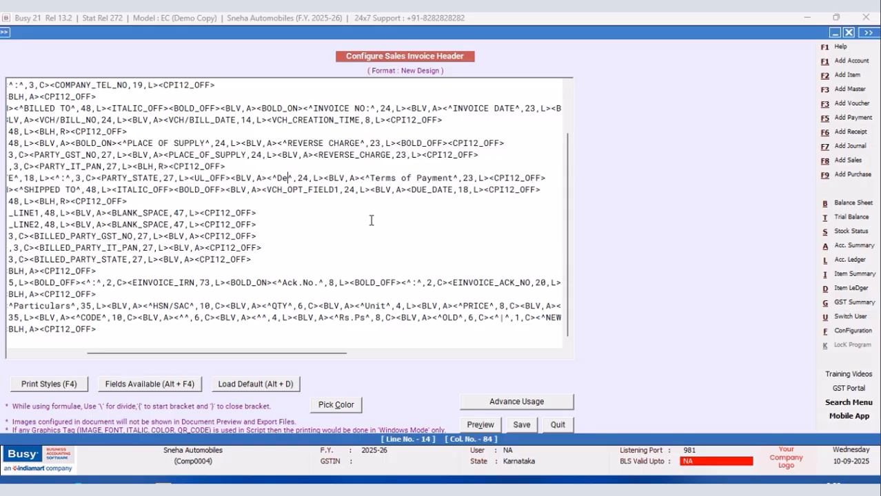
pyautogui.write('TRANSPORT')
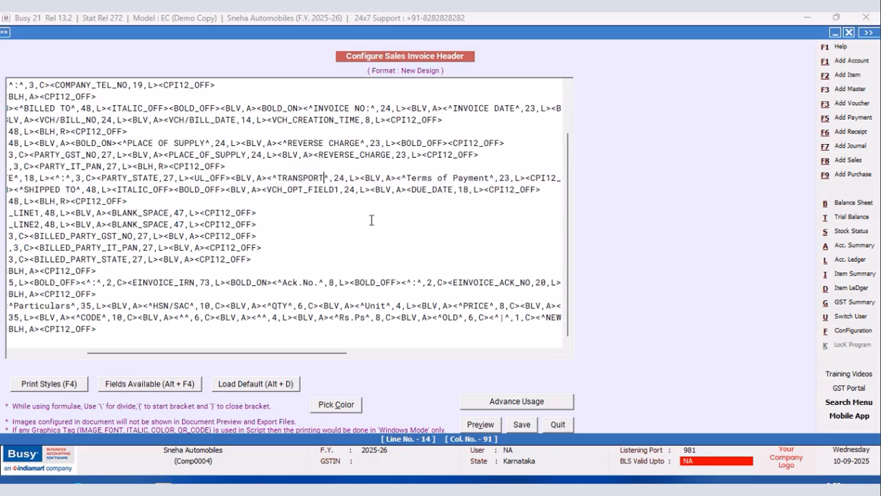
pyautogui.press('BackSpace')
pyautogui.press('BackSpace')
pyautogui.press('BackSpace')
pyautogui.press('BackSpace')
pyautogui.press('BackSpace')
pyautogui.press('BackSpace')
pyautogui.press('BackSpace')
pyautogui.press('BackSpace')
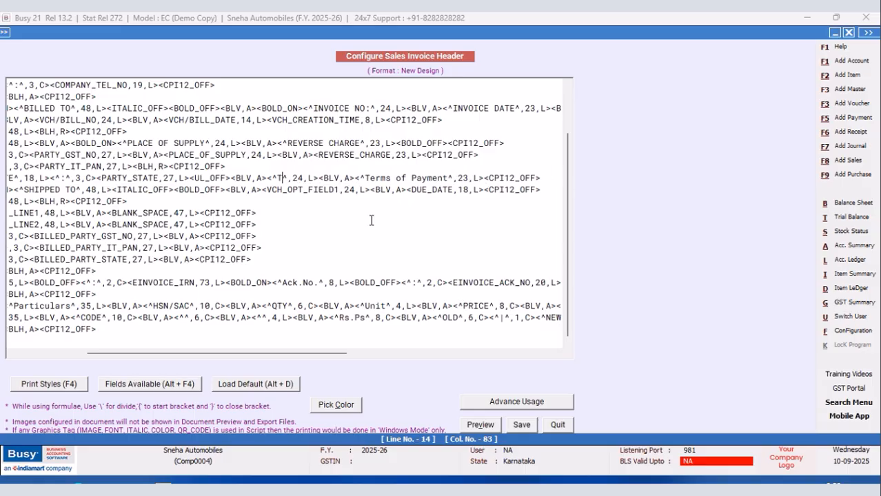
pyautogui.write('ransport')
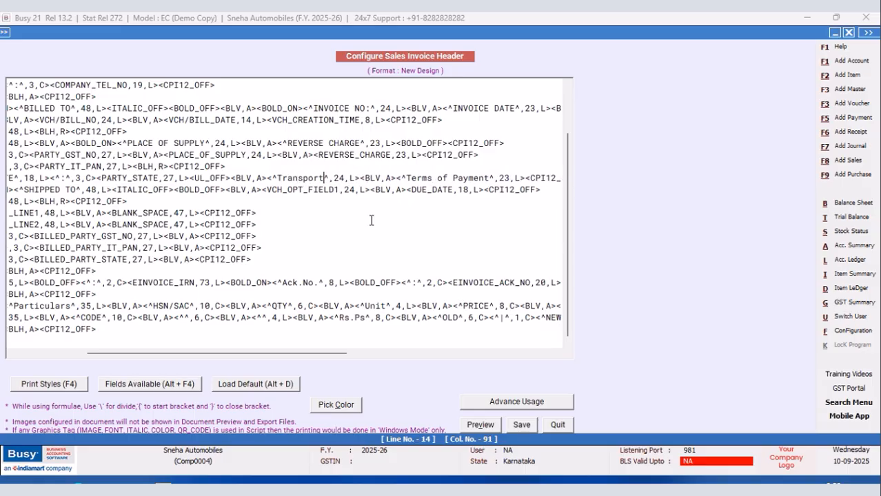
# Change the field printed under the Transport label from VCH_OPT_FIELD1 to VCH_OPT_FIELD3 and save the header.
pyautogui.click(337, 191)
pyautogui.press('BackSpace')
pyautogui.write('3')
pyautogui.click(522, 427)
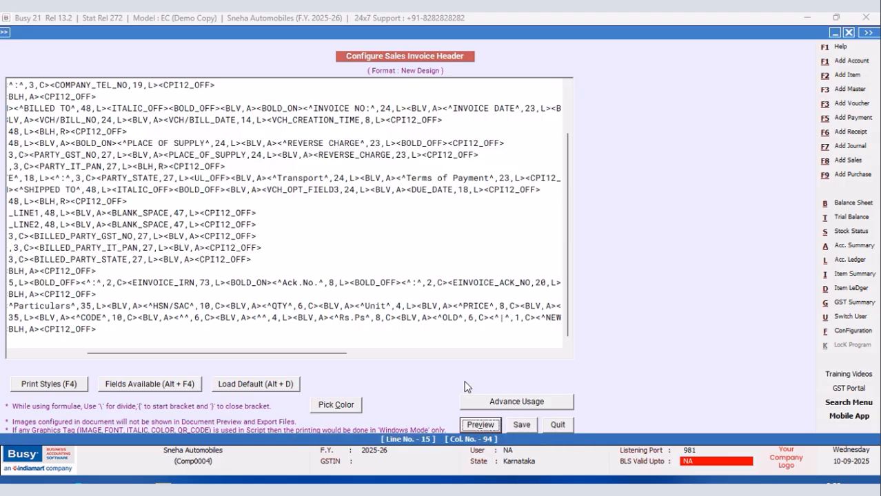
# Preview the New Design invoice of sales voucher 1/2025-26, check the Transport box, and leave the voucher.
pyautogui.click(350, 288)
pyautogui.click(108, 199)
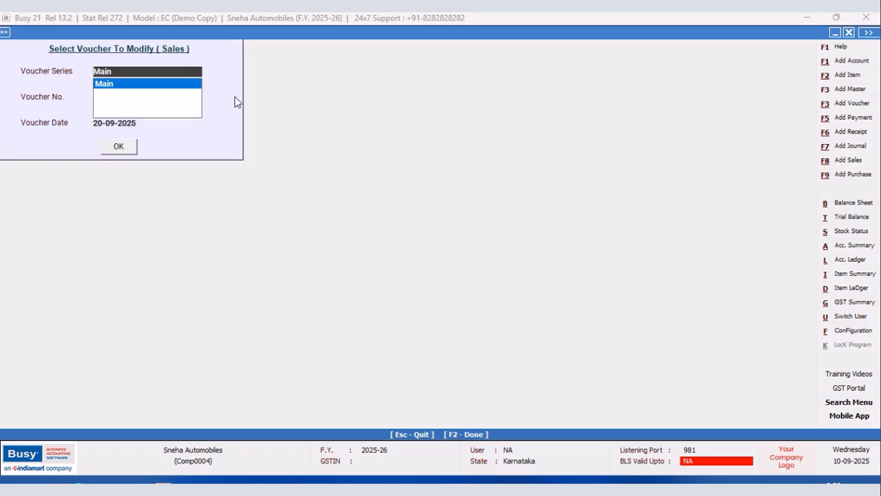
pyautogui.click(103, 147)
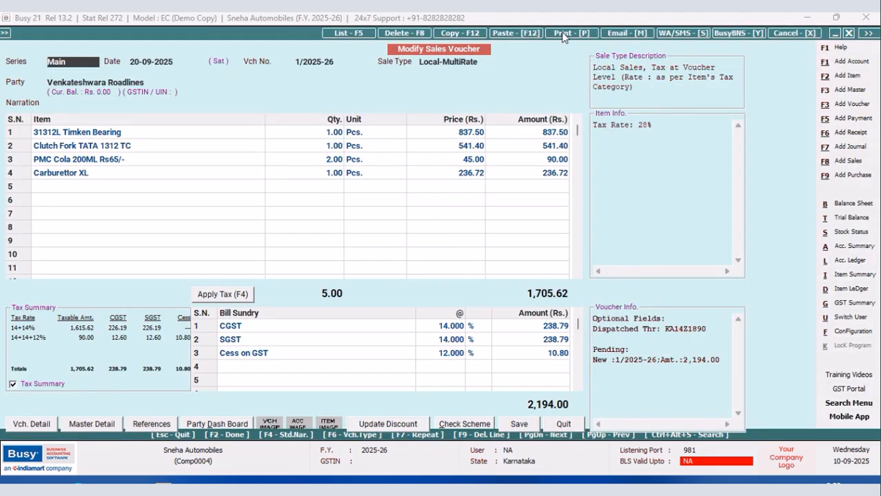
pyautogui.click(562, 34)
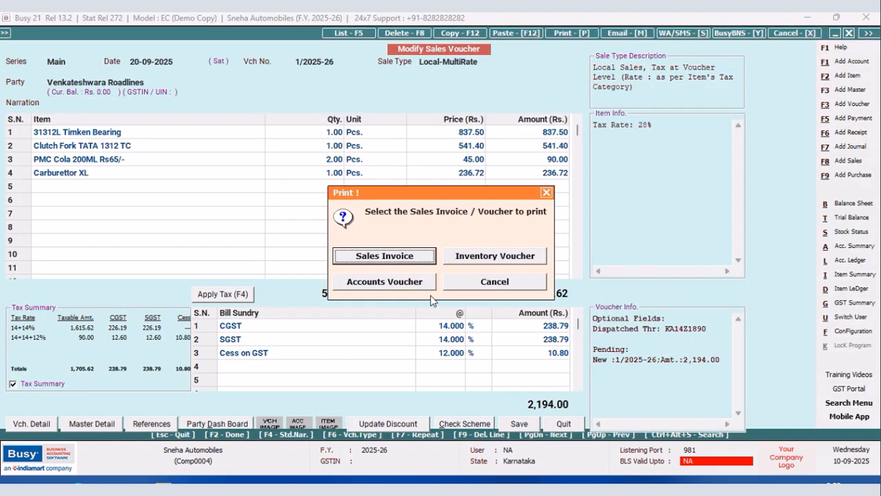
pyautogui.click(365, 256)
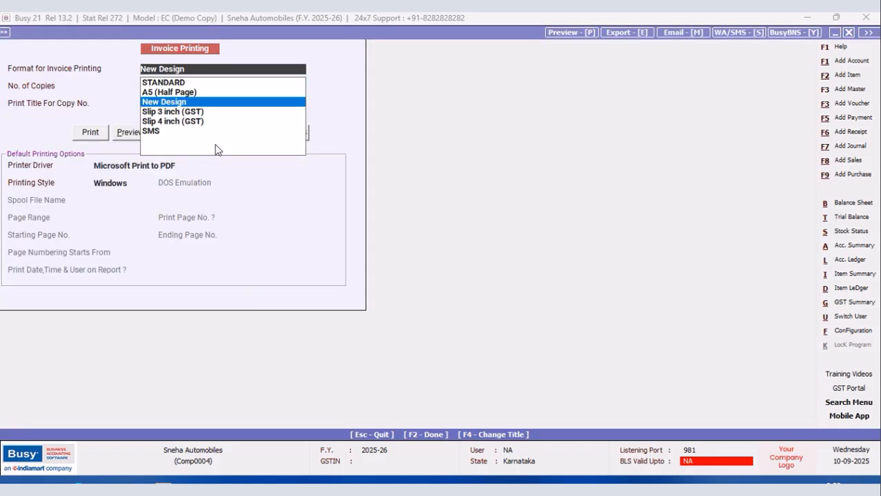
pyautogui.click(124, 132)
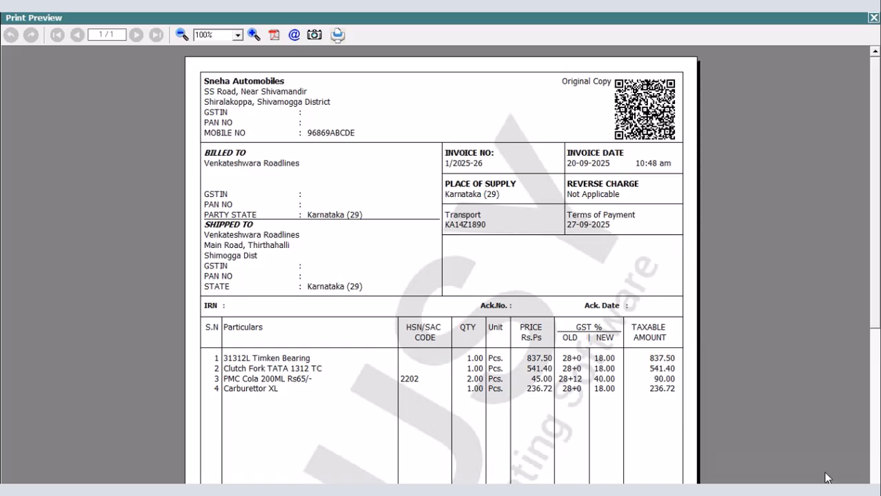
pyautogui.press('Escape')
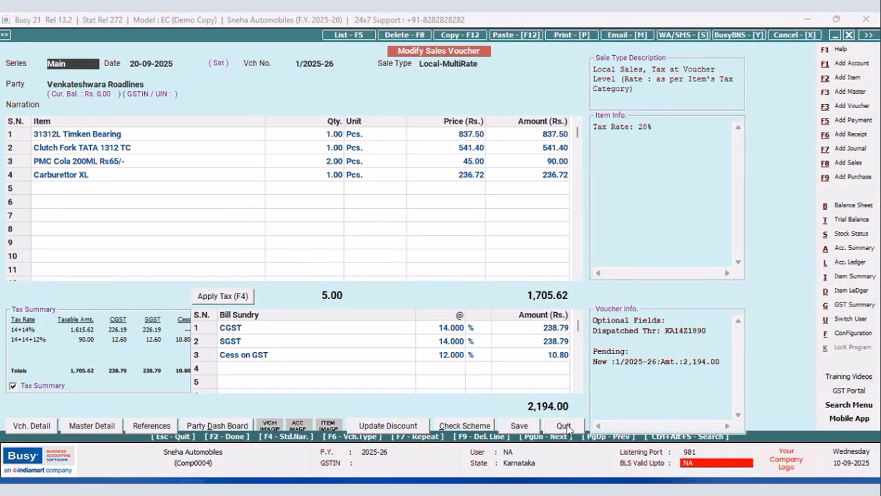
pyautogui.click(564, 425)
pyautogui.press('Escape')
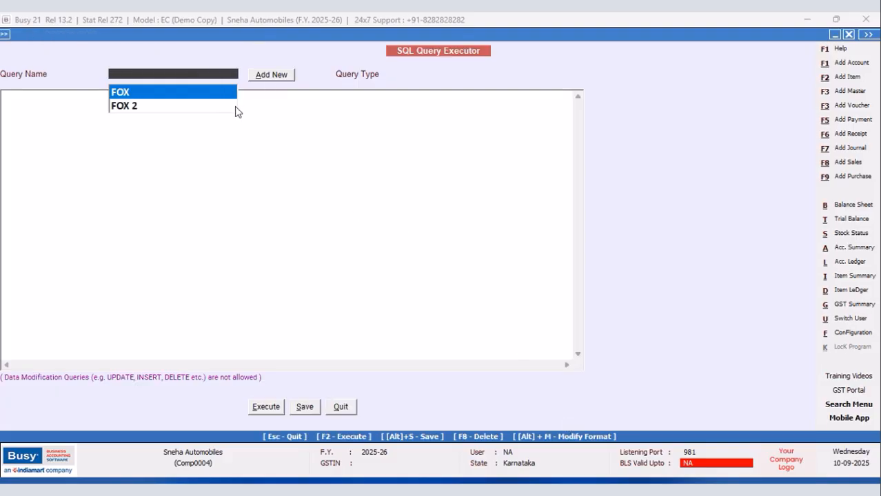
# Add a Direct SQL query named BS in the SQL Query Executor.
pyautogui.click(261, 77)
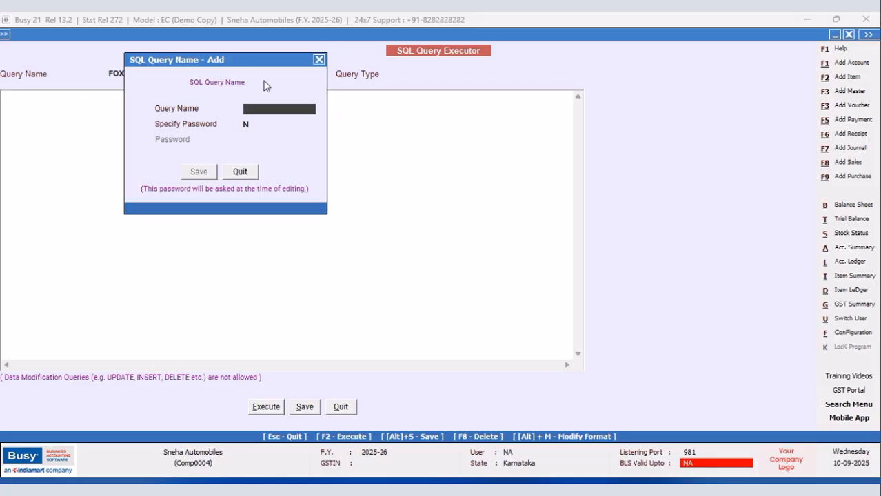
pyautogui.write('BS')
pyautogui.click(199, 172)
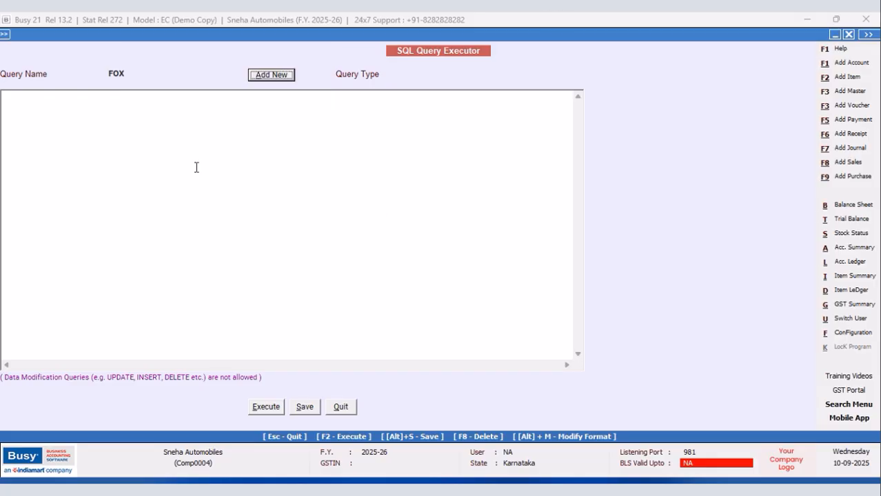
# Start the query with Select and the subquery (Select Name from Master1 Where Code=Tran2.MasterCode1).
pyautogui.click(30, 92)
pyautogui.write('S')
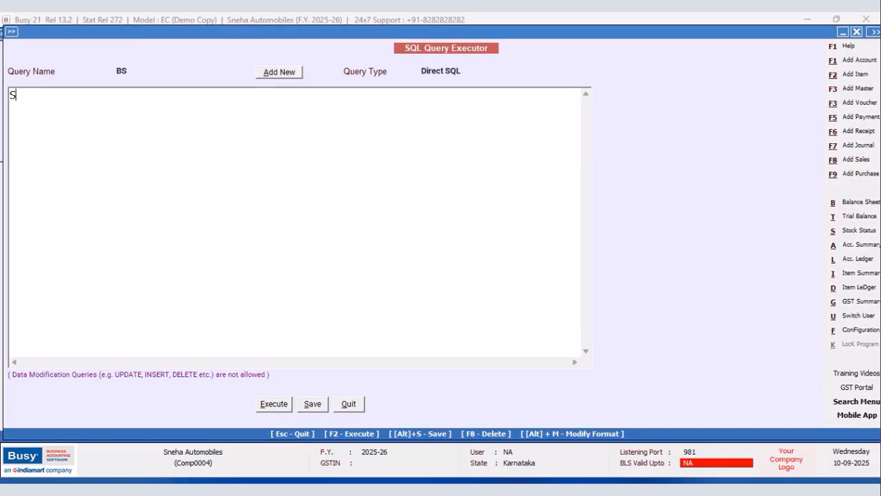
pyautogui.write('elect ')
pyautogui.write('(Select N')
pyautogui.write('ame f')
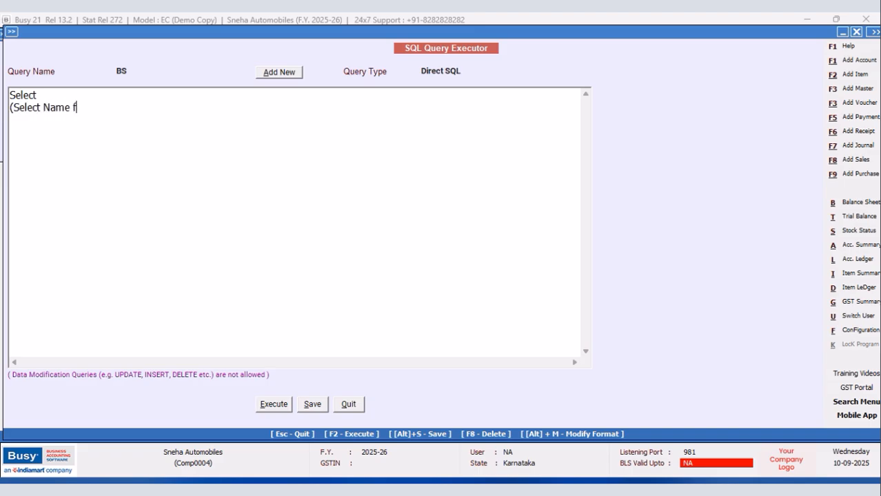
pyautogui.write('rom Master1 Where C')
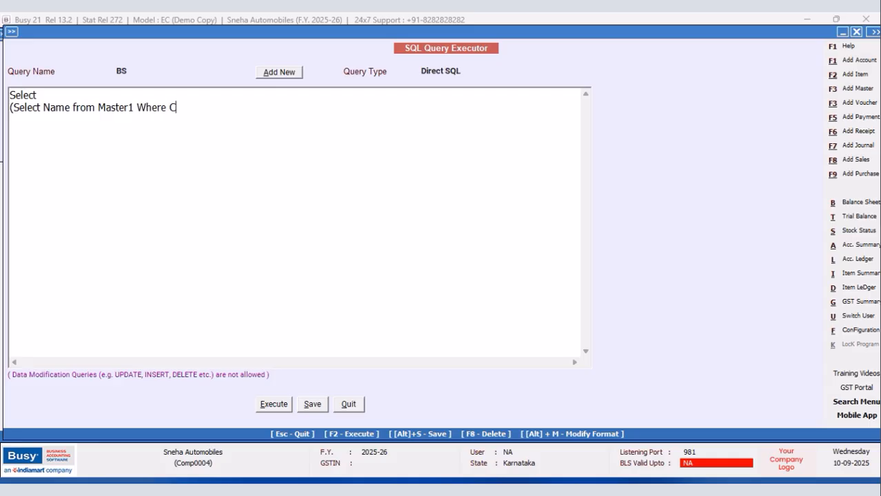
pyautogui.write('ode=Tran2.MaserC')
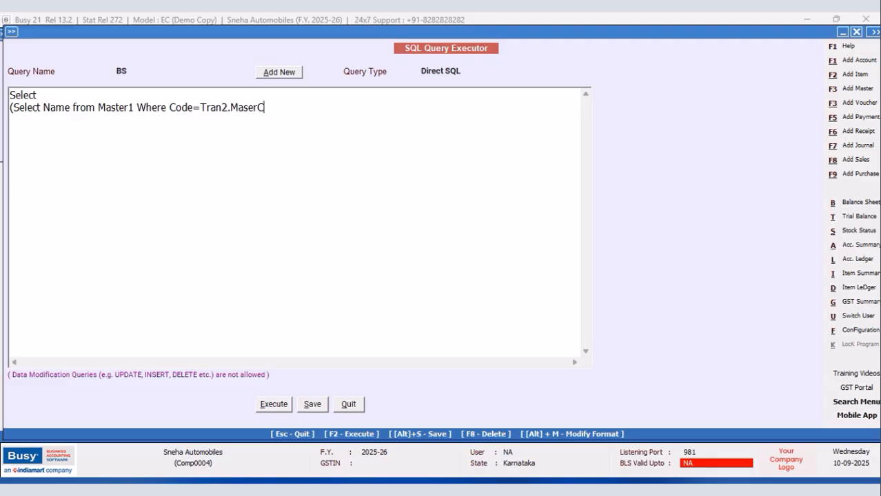
pyautogui.press('BackSpace')
pyautogui.press('BackSpace')
pyautogui.write('STER')
pyautogui.press('BackSpace')
pyautogui.press('BackSpace')
pyautogui.press('BackSpace')
pyautogui.press('BackSpace')
pyautogui.press('BackSpace')
pyautogui.write('terCode1),Tran2.Va')
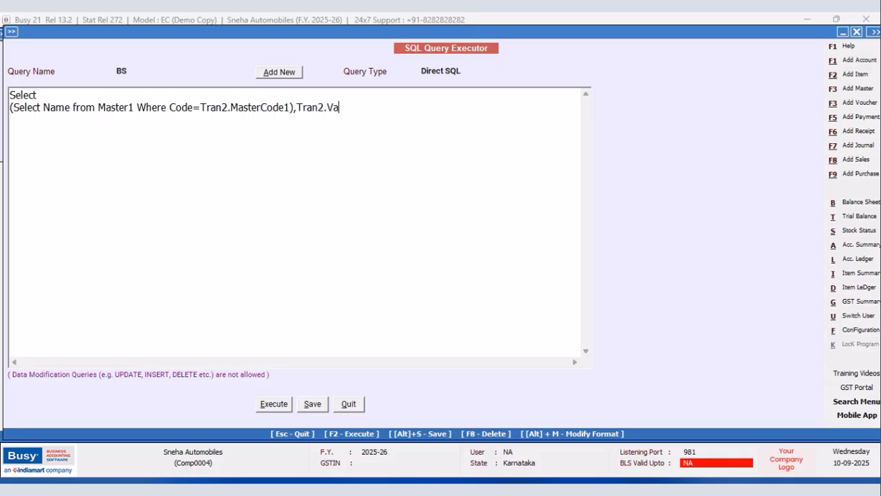
pyautogui.write('lue3 frp,')
# Add Tran2.Value3 as the second selected column and "from Tran2" on the following line of the query.
pyautogui.press('BackSpace')
pyautogui.press('BackSpace')
pyautogui.write('OM')
pyautogui.press('BackSpace')
pyautogui.press('BackSpace')
pyautogui.write('OM')
pyautogui.press('BackSpace')
pyautogui.press('BackSpace')
pyautogui.write('om Tran2 ')
pyautogui.write('Where Tran')
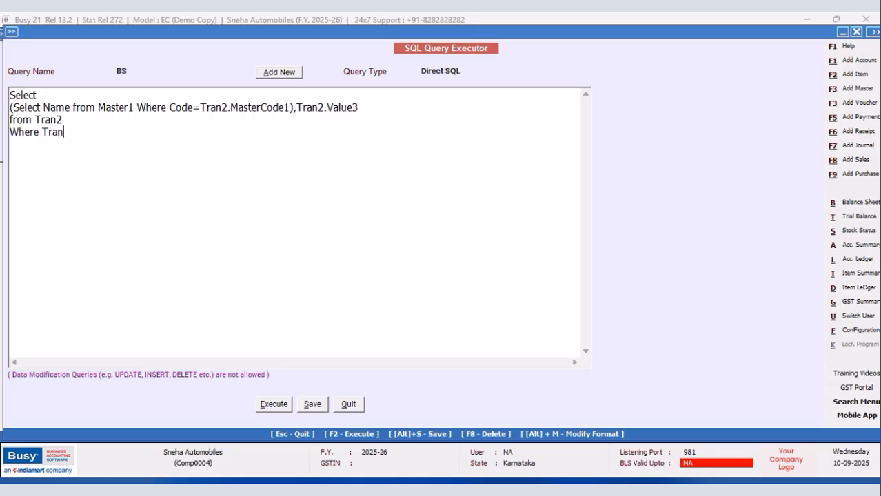
pyautogui.write('2.VchType=9 and Tran2.rectyp')
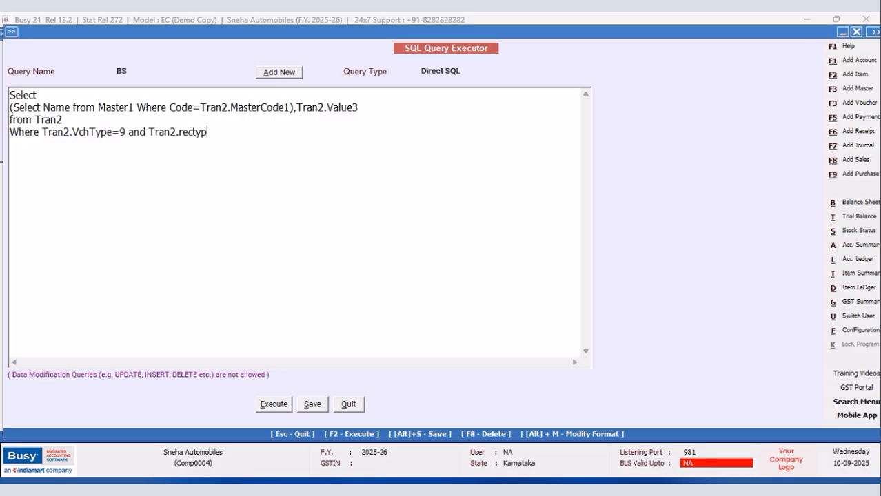
pyautogui.write('e=3')
# Execute the BS query, check the listed bill sundries and amounts, and close the result.
pyautogui.click(270, 405)
pyautogui.click(518, 277)
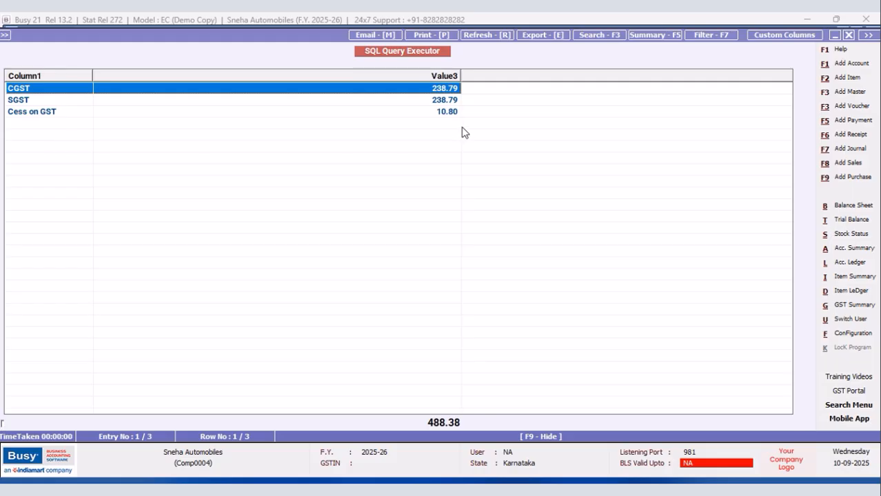
pyautogui.click(849, 35)
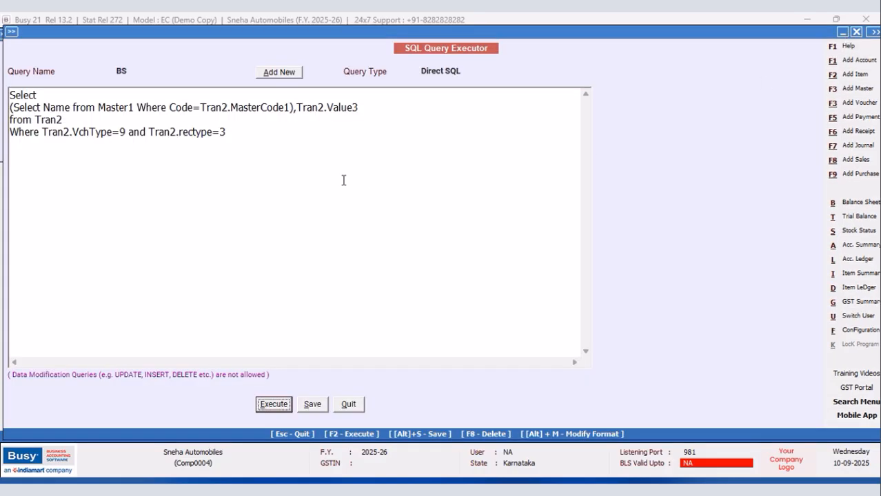
# Put the VchType and rectype conditions on their own line beginning with "and".
pyautogui.click(41, 132)
pyautogui.press('Return')
pyautogui.write('and')
# Begin the Where condition with "Tran2.MasterCode1=(Select Tran2.MasterCode1 from Tran".
pyautogui.click(75, 131)
pyautogui.write('Tran2.MasterCode1=(Se')
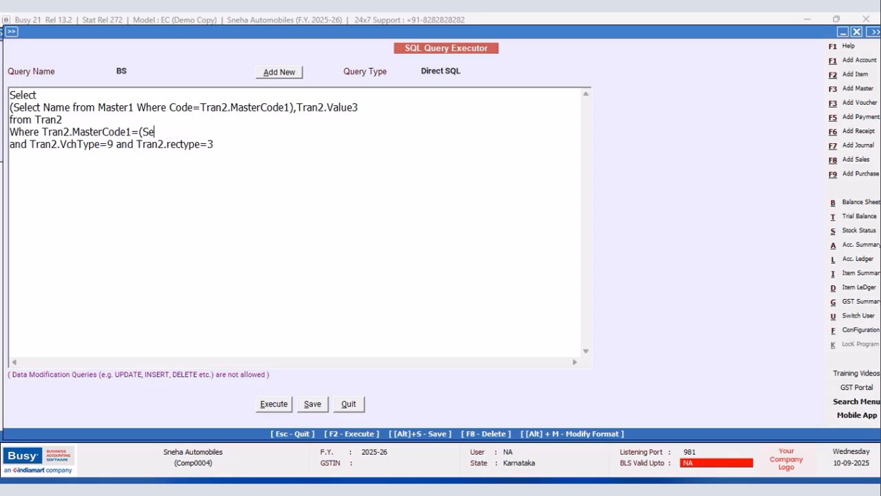
pyautogui.write('lect Tran2.Master')
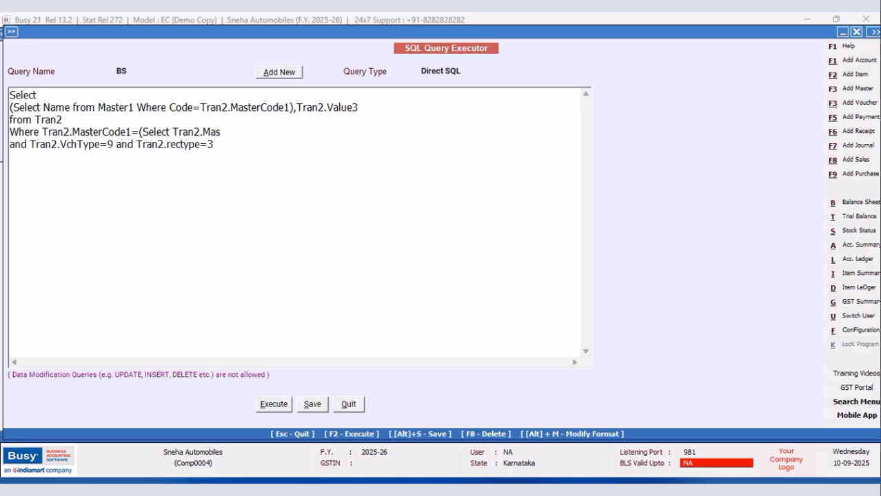
pyautogui.write('Code1 from Tran')
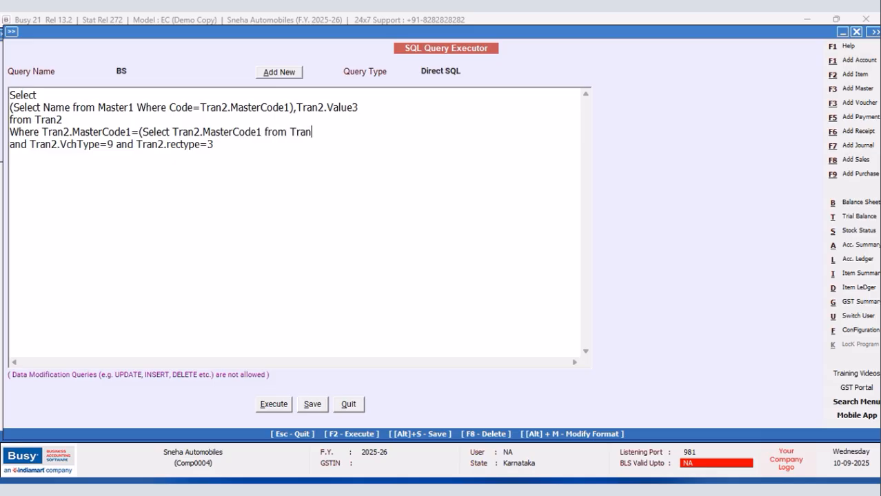
pyautogui.write('2 Where Tran2.VchCode=@VchCode')
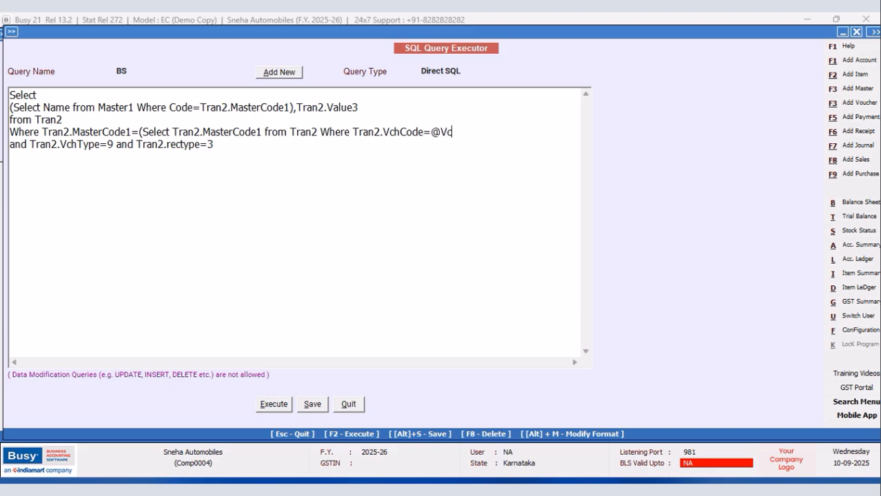
pyautogui.write('@')
pyautogui.press('Return')
pyautogui.write('and Tra')
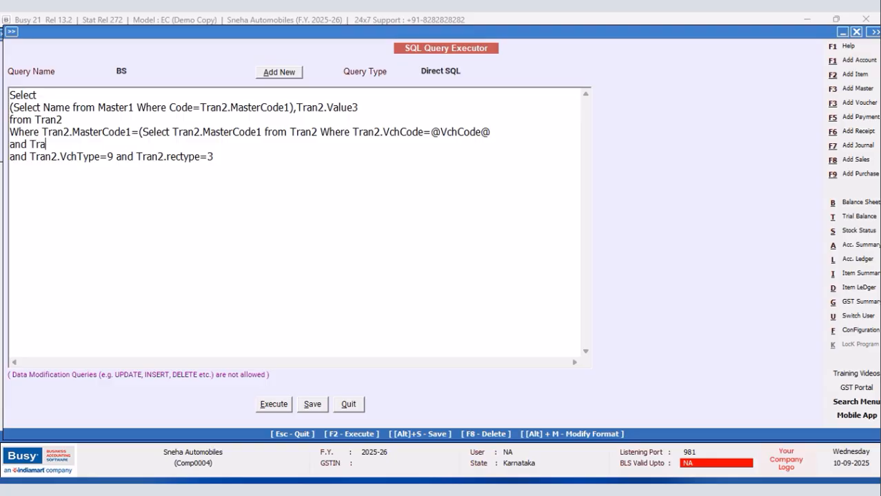
pyautogui.write('n2.Srno=@BSS')
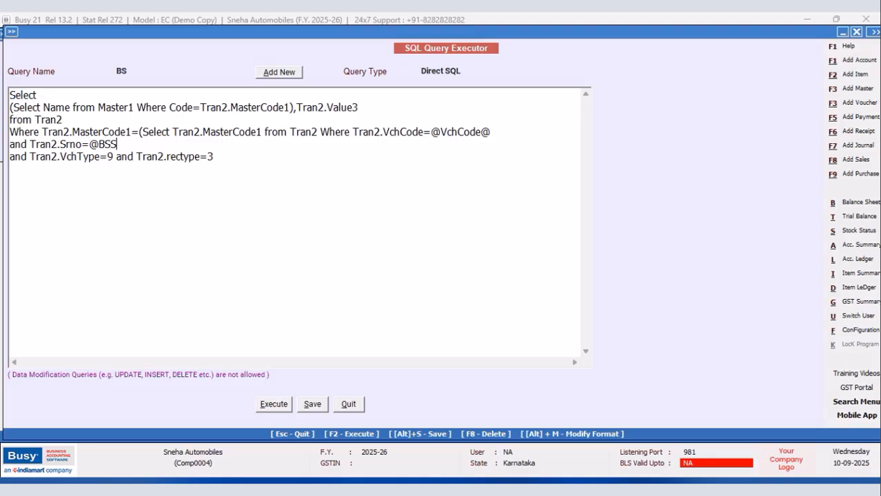
pyautogui.write('rno@')
pyautogui.click(236, 158)
pyautogui.write(')')
# Set the BS query's type to Bill Sundry Details.
pyautogui.click(482, 72)
pyautogui.click(586, 146)
pyautogui.click(587, 146)
pyautogui.click(586, 146)
pyautogui.click(487, 146)
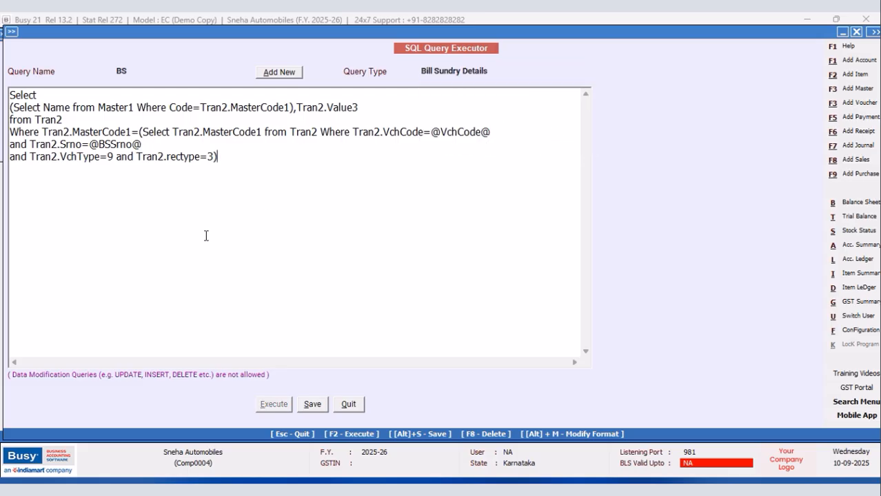
# Save the BS query and open the body configuration of the New Design sales invoice format.
pyautogui.click(312, 405)
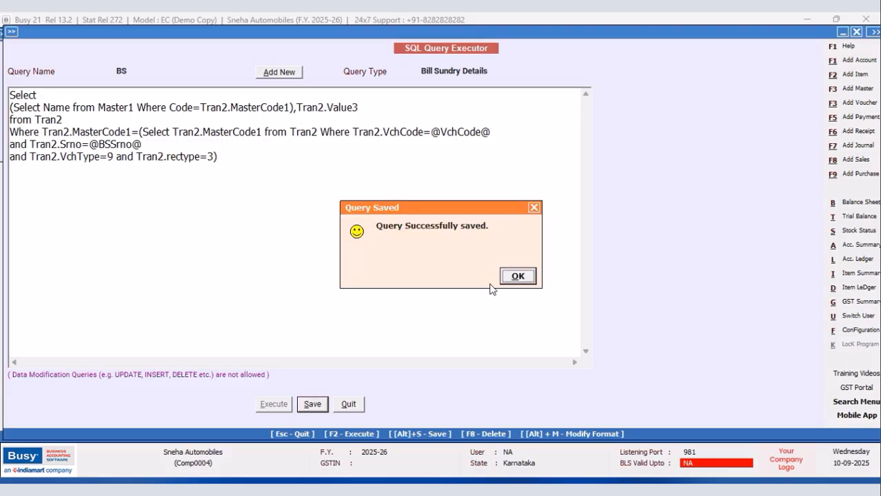
pyautogui.click(523, 277)
pyautogui.click(845, 333)
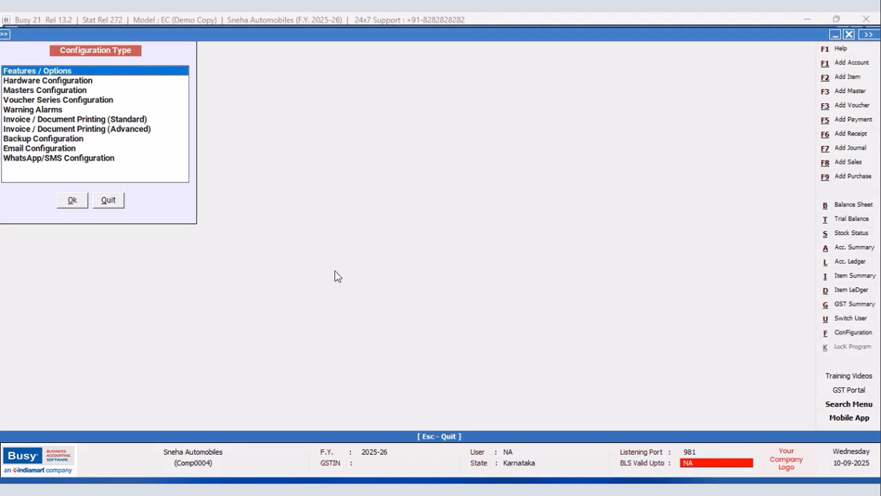
pyautogui.click(130, 129)
pyautogui.click(76, 201)
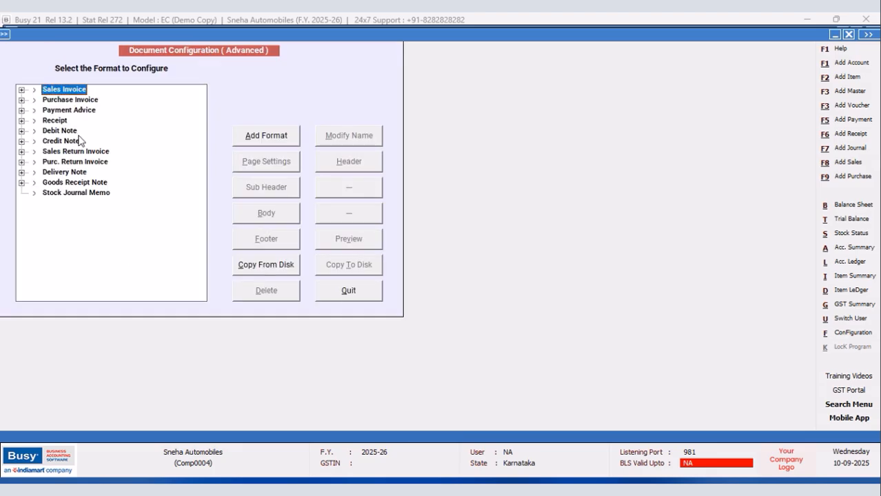
pyautogui.click(22, 90)
pyautogui.click(72, 112)
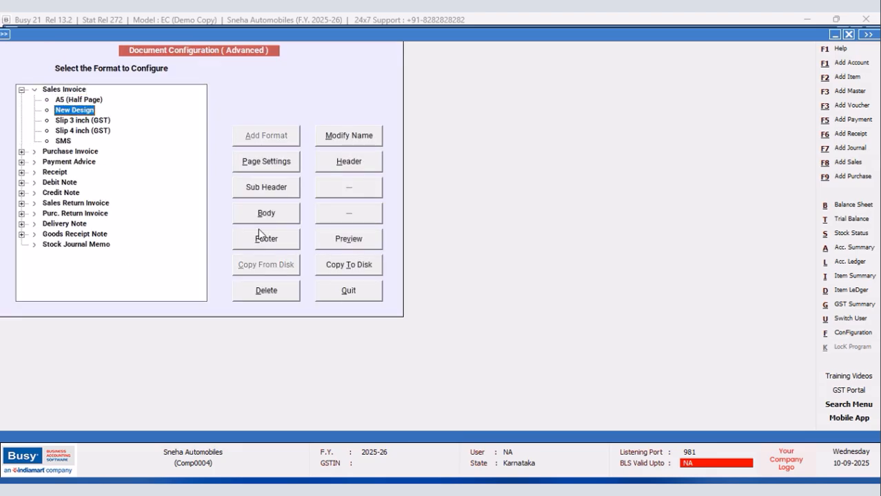
pyautogui.click(266, 213)
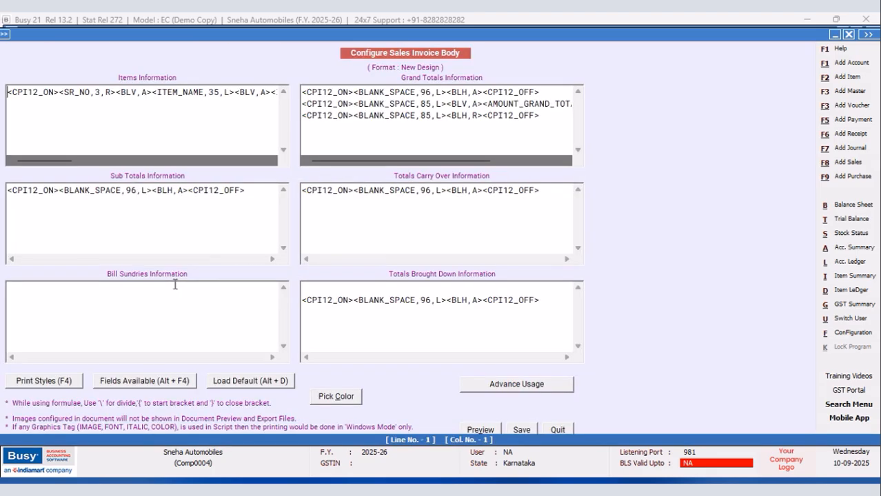
# Insert the CPI12_ON and CPI12_OFF print styles in Bill Sundries Information.
pyautogui.press('F4')
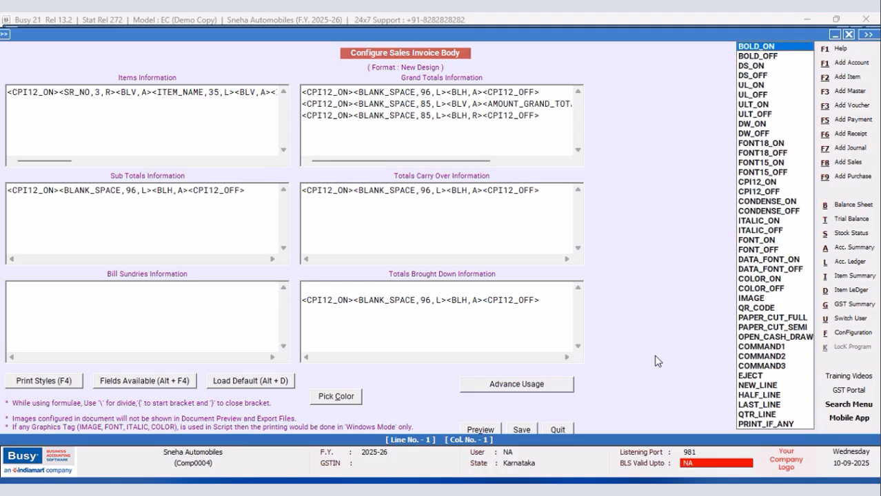
pyautogui.click(749, 183)
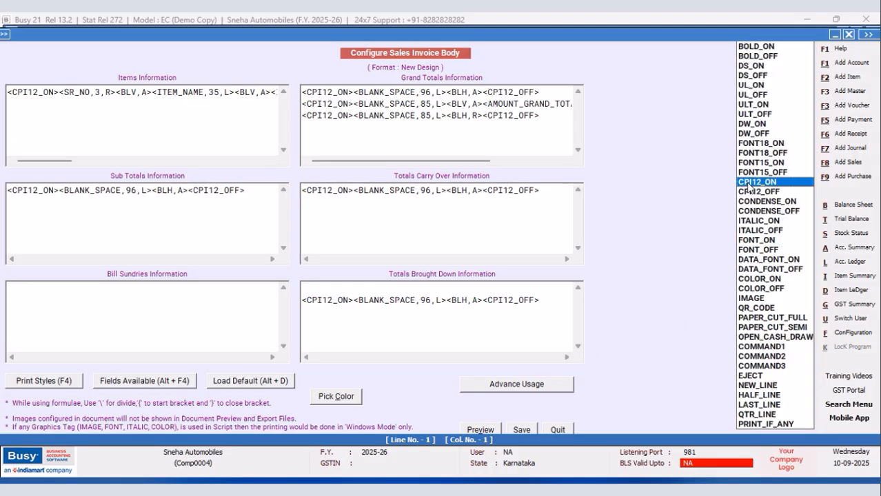
pyautogui.press('Return')
pyautogui.press('F4')
pyautogui.press('Down')
pyautogui.press('Return')
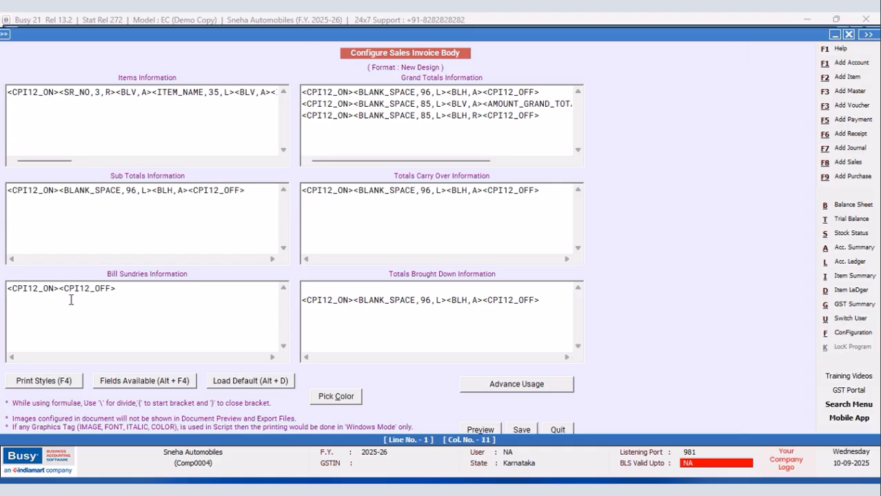
# Insert the BS_TYPE(ADD/LESS) field between the two CPI12 tags in Bill Sundries Information.
pyautogui.press('F4')
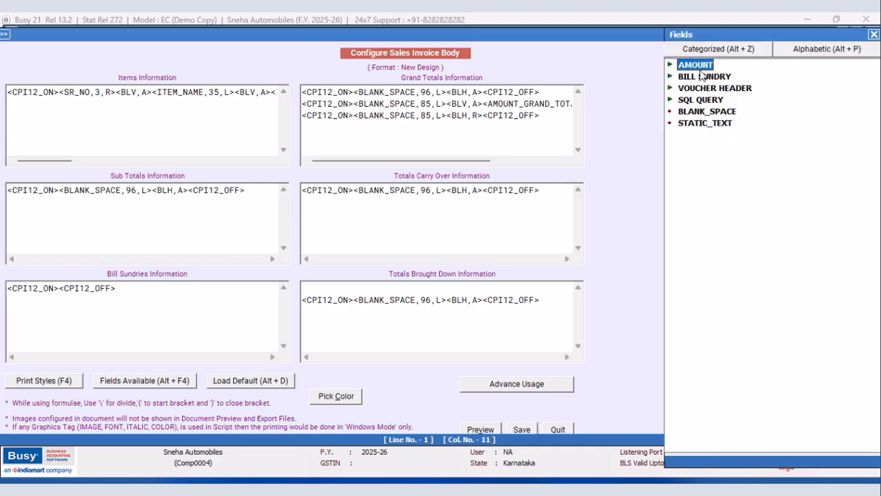
pyautogui.click(669, 65)
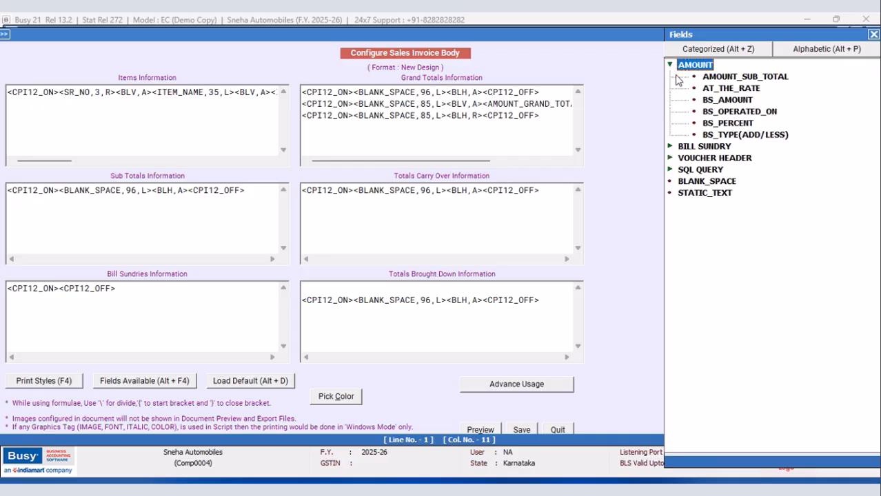
pyautogui.click(669, 146)
pyautogui.doubleClick(748, 136)
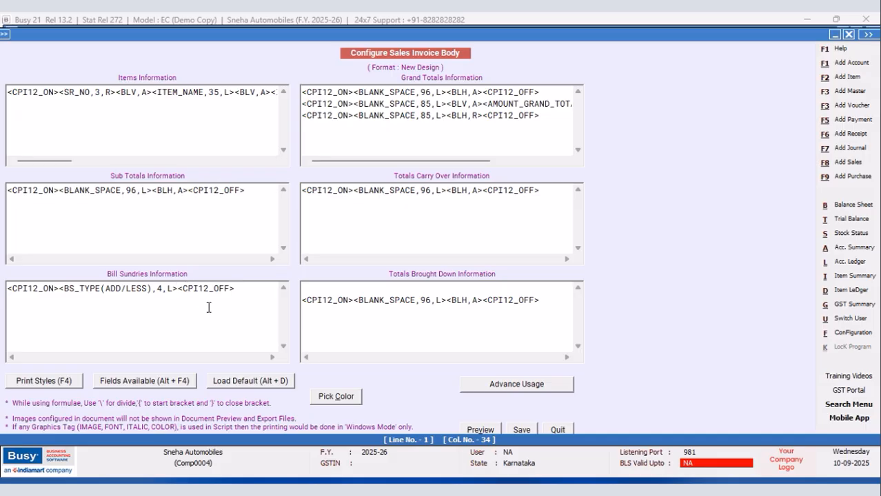
# Add the colon separator <^:^,3,c> after the BS_TYPE(ADD/LESS) field.
pyautogui.write('<^:&')
pyautogui.press('BackSpace')
pyautogui.write('^,3,c><')
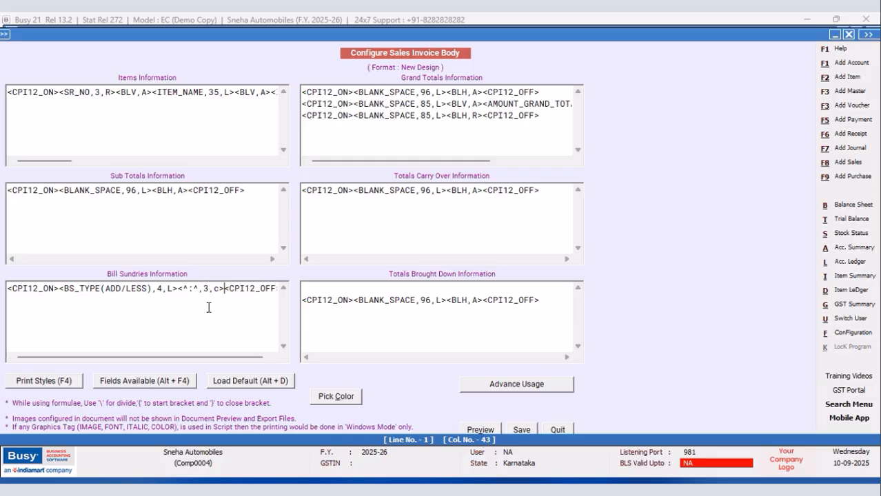
# Insert the SQL_QUERY_TEXT field after the colon separator in Bill Sundries Information.
pyautogui.hotkey('alt', 'F4')
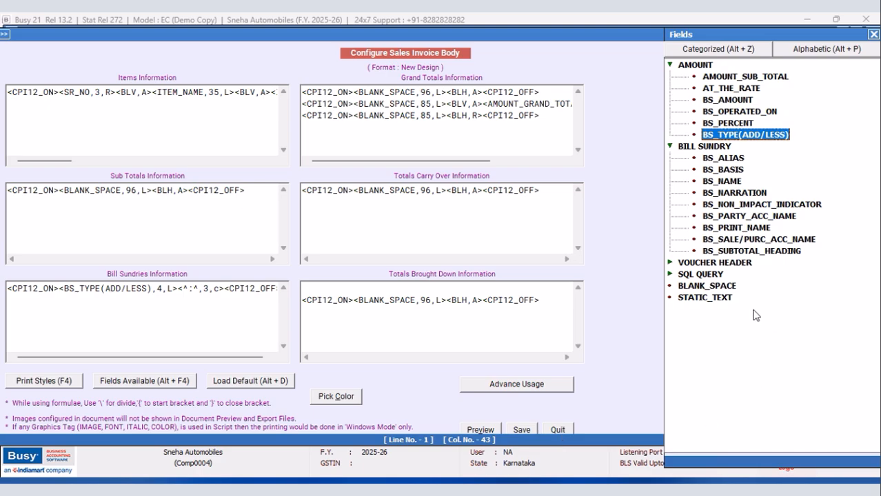
pyautogui.doubleClick(699, 275)
pyautogui.click(748, 310)
pyautogui.doubleClick(748, 310)
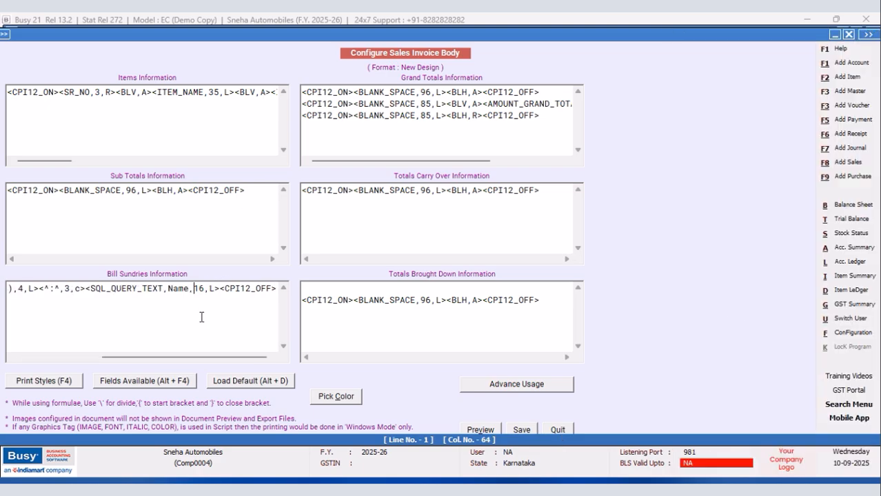
# Replace the Name placeholder in the SQL_QUERY_TEXT field with BS;R:1;C:1.
pyautogui.press('Left')
pyautogui.hotkey('shift', 'Left')
pyautogui.hotkey('shift', 'Left')
pyautogui.hotkey('shift', 'Left')
pyautogui.hotkey('shift', 'Left')
pyautogui.press('Delete')
pyautogui.write('BS')
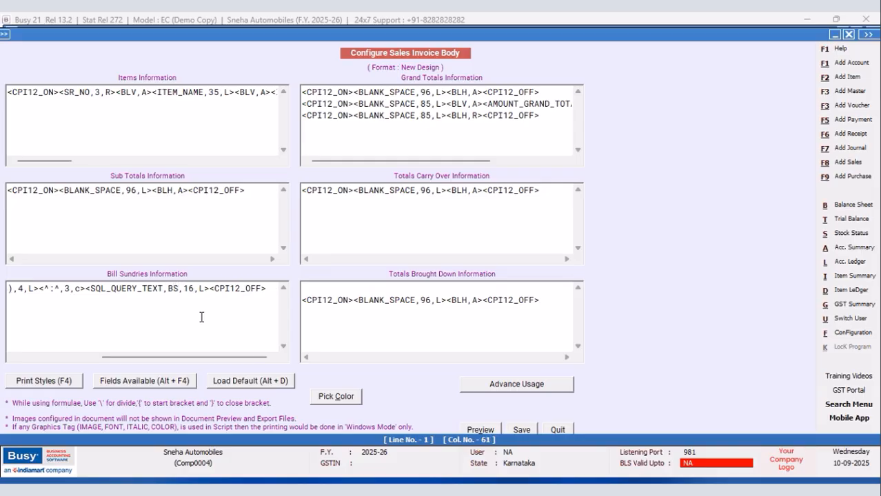
pyautogui.write(';R:1;C')
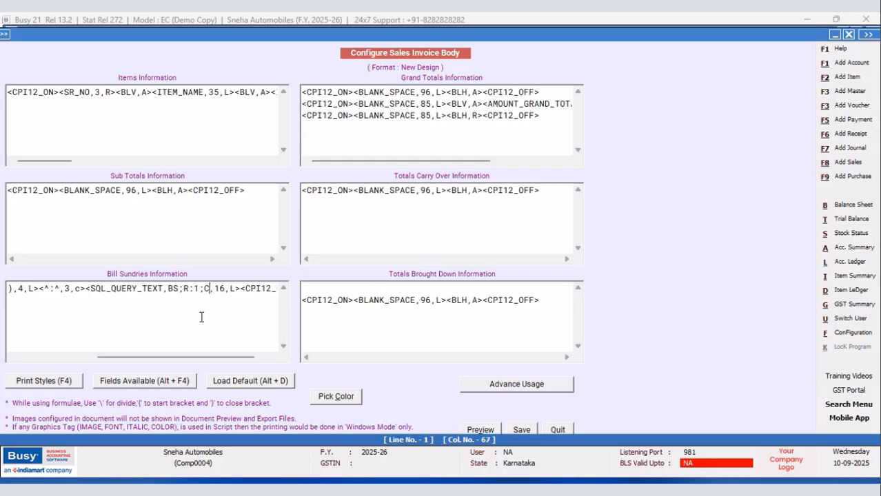
pyautogui.write(':1')
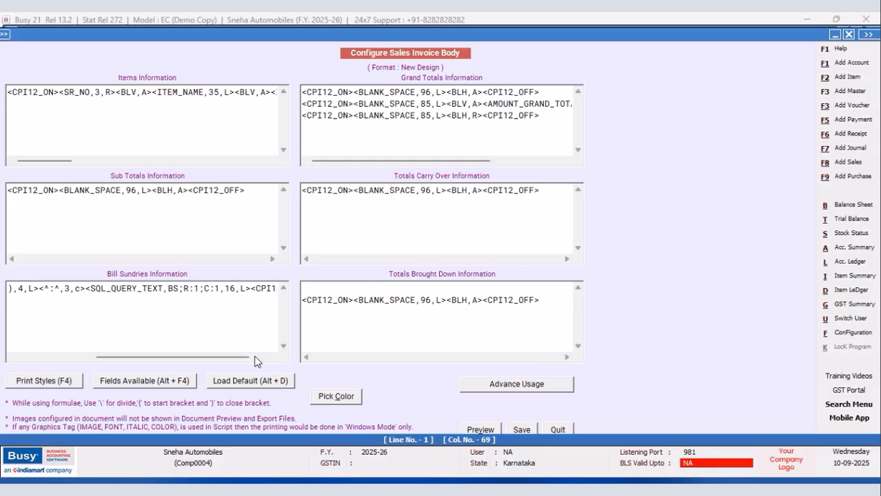
# Insert the SQL_QUERY_NUM field after the SQL_QUERY_TEXT field in Bill Sundries Information.
pyautogui.click(251, 288)
pyautogui.hotkey('alt', 'F4')
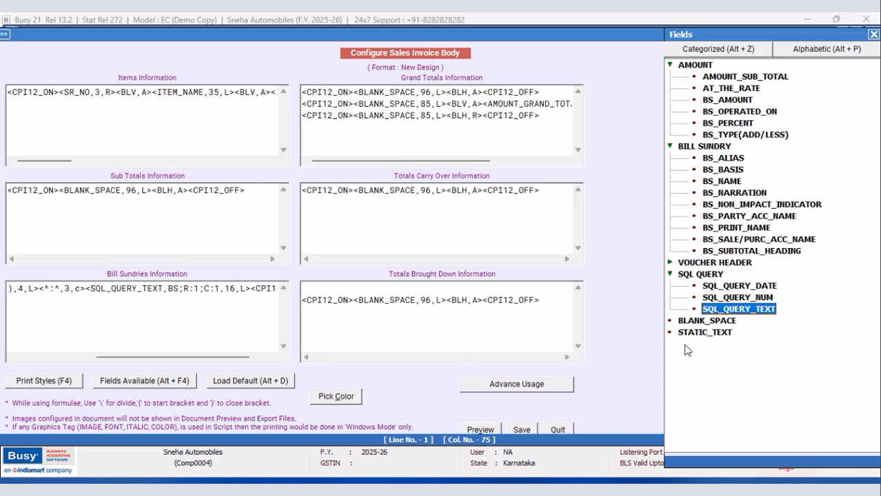
pyautogui.click(764, 299)
pyautogui.doubleClick(765, 300)
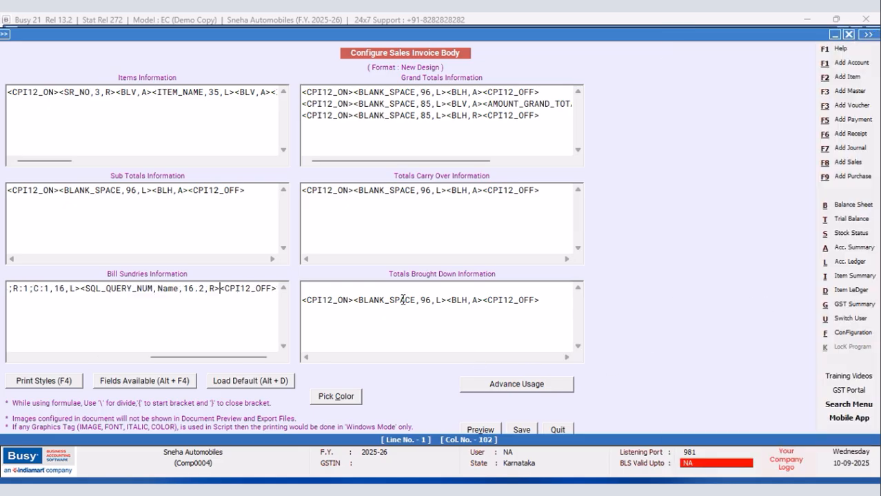
# Replace the Name placeholder in the SQL_QUERY_NUM field with BS;R:1;C:2.
pyautogui.click(183, 289)
pyautogui.press('Left')
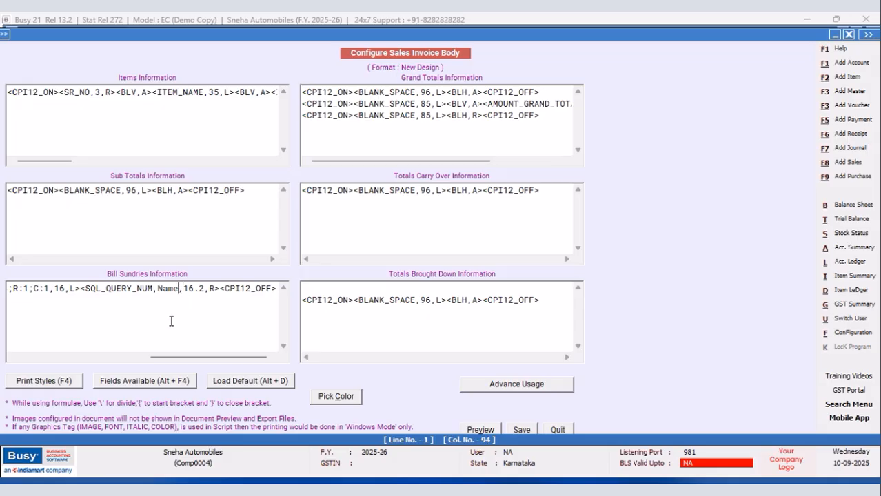
pyautogui.press('BackSpace')
pyautogui.press('BackSpace')
pyautogui.press('BackSpace')
pyautogui.press('BackSpace')
pyautogui.write('b')
pyautogui.write('S')
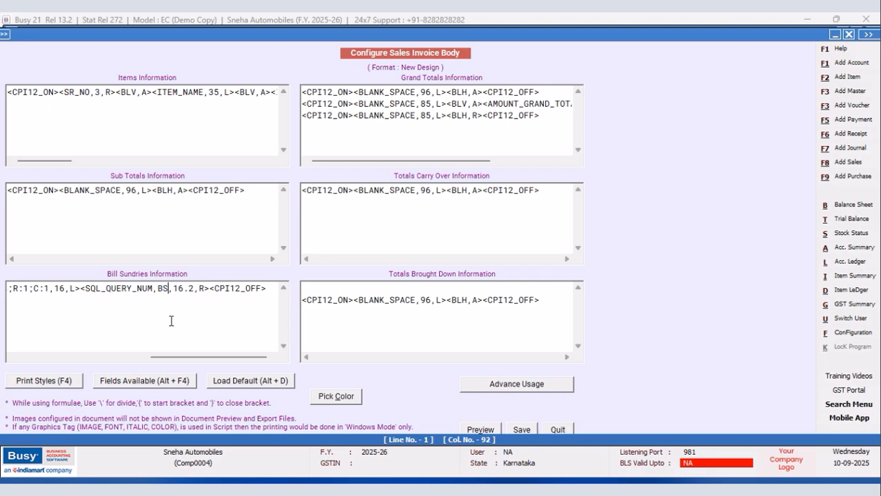
pyautogui.write(';R')
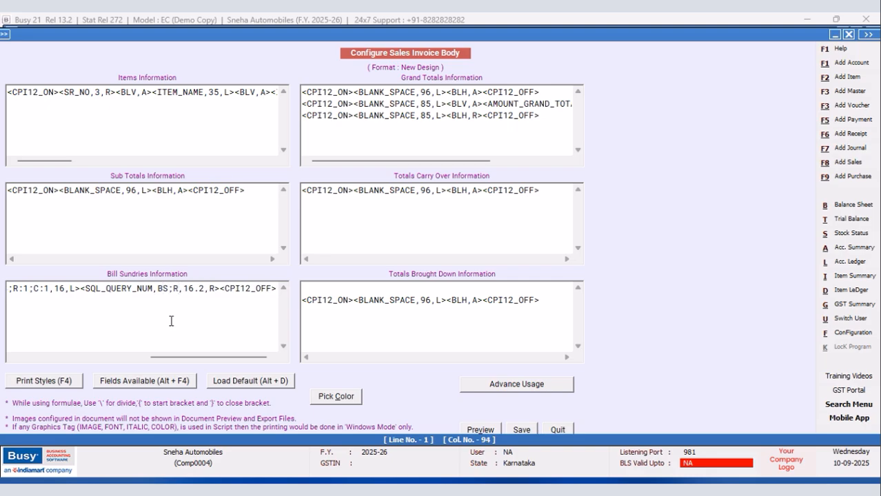
pyautogui.write(':1;C')
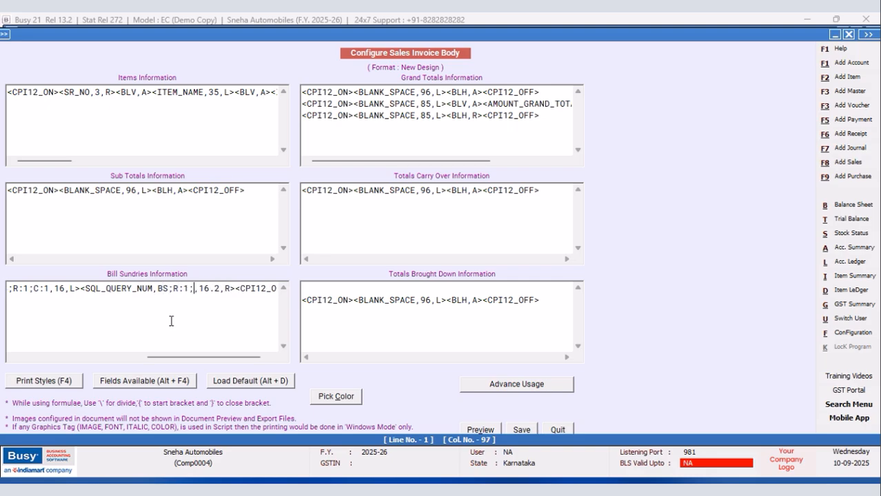
pyautogui.write(':2')
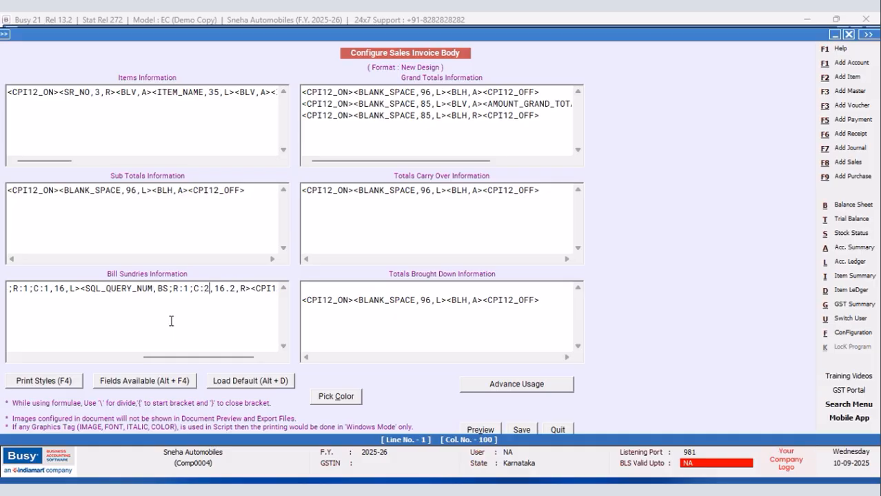
# Set the SQL_QUERY_NUM field's width to 10.2.
pyautogui.click(226, 288)
pyautogui.press('BackSpace')
pyautogui.write('0')
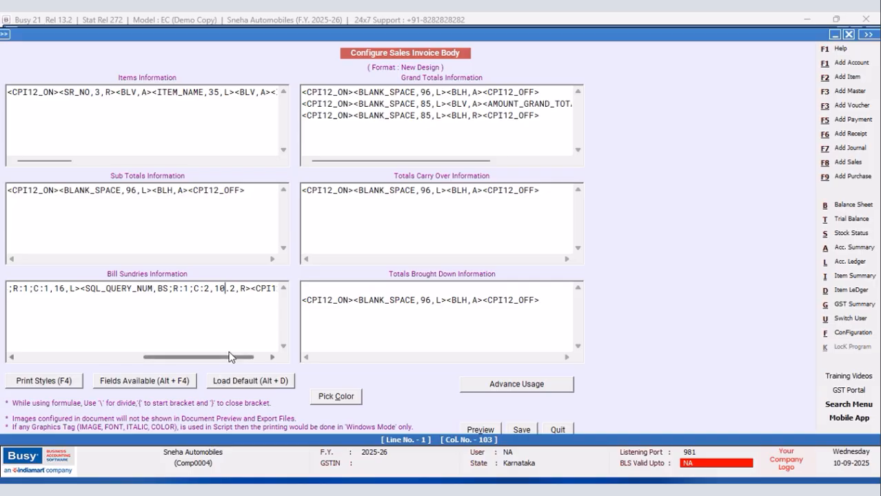
# Insert a BLANK_SPACE field of width 63 before BS_TYPE(ADD/LESS) in the bill sundries line.
pyautogui.moveTo(224, 358); pyautogui.dragTo(202, 358)
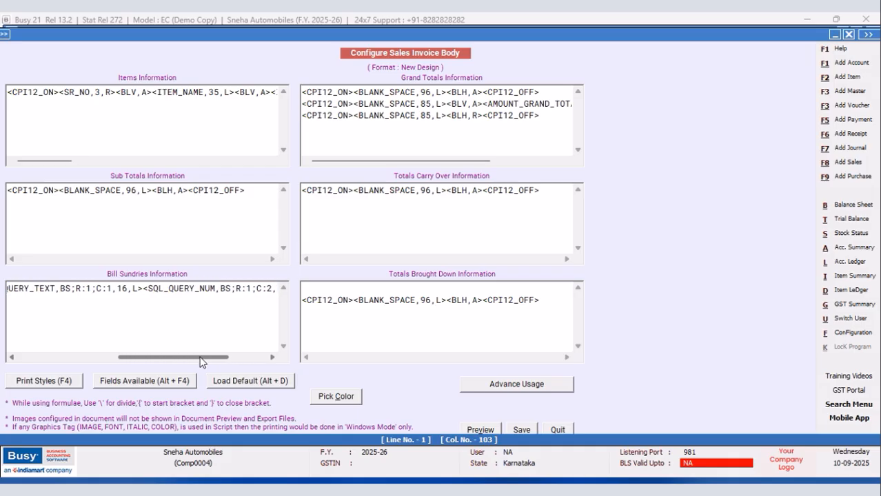
pyautogui.click(143, 288)
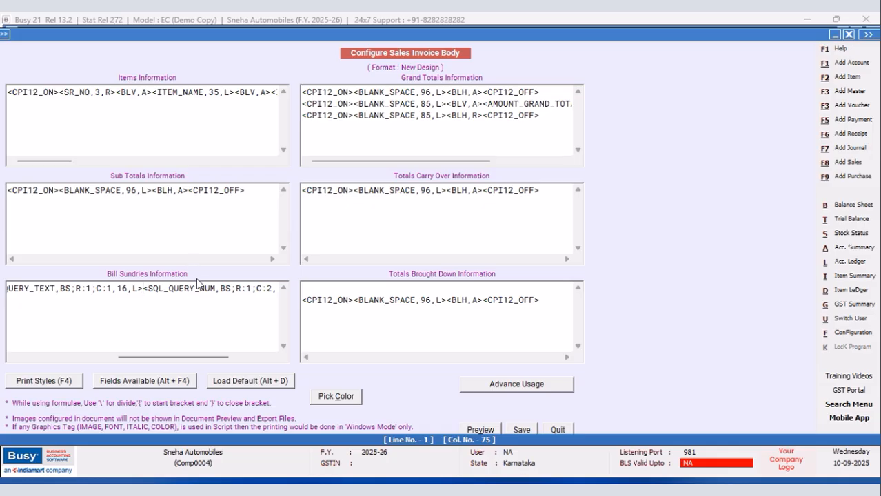
pyautogui.moveTo(179, 359); pyautogui.dragTo(70, 360)
pyautogui.click(40, 288)
pyautogui.click(97, 383)
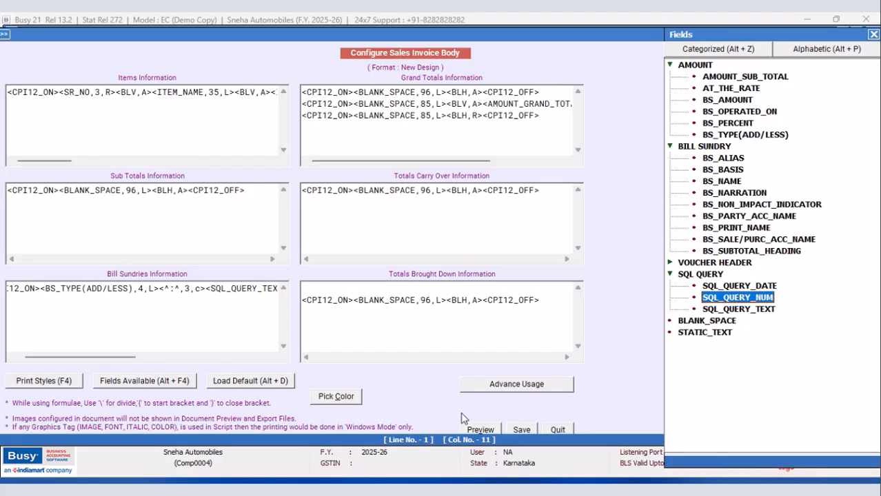
pyautogui.click(698, 322)
pyautogui.doubleClick(698, 323)
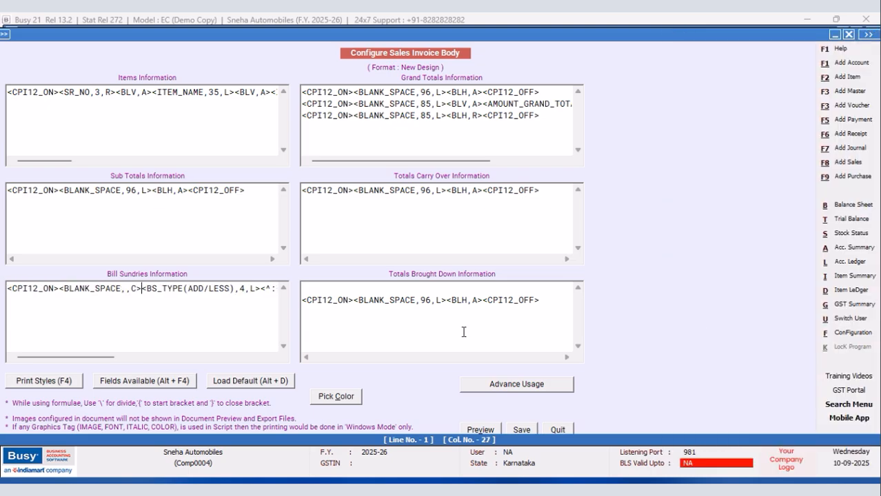
pyautogui.write('63')
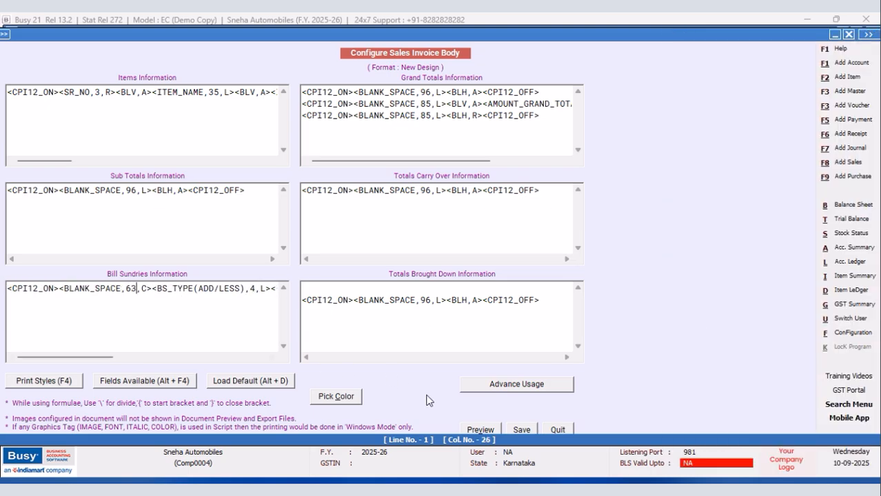
# Save the invoice body configuration and open the Main series sales voucher dated 20-09-2025 for modification.
pyautogui.click(517, 429)
pyautogui.click(363, 295)
pyautogui.click(103, 199)
pyautogui.click(356, 411)
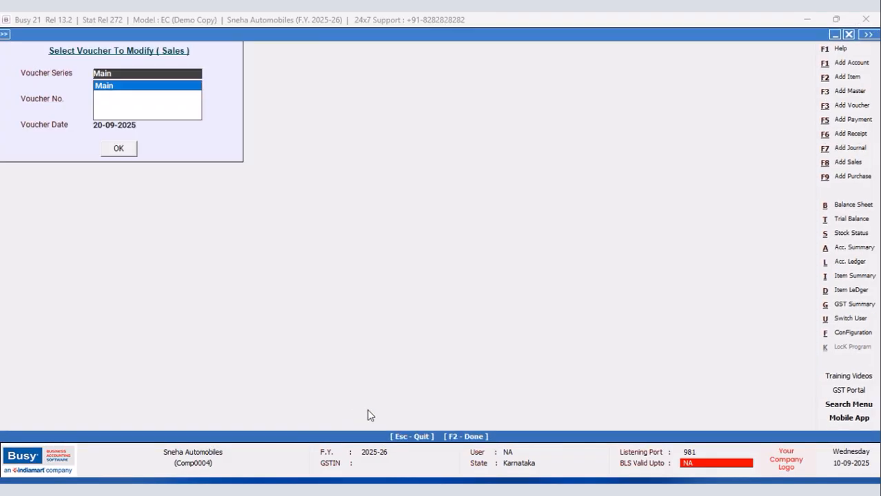
pyautogui.click(125, 87)
pyautogui.click(119, 148)
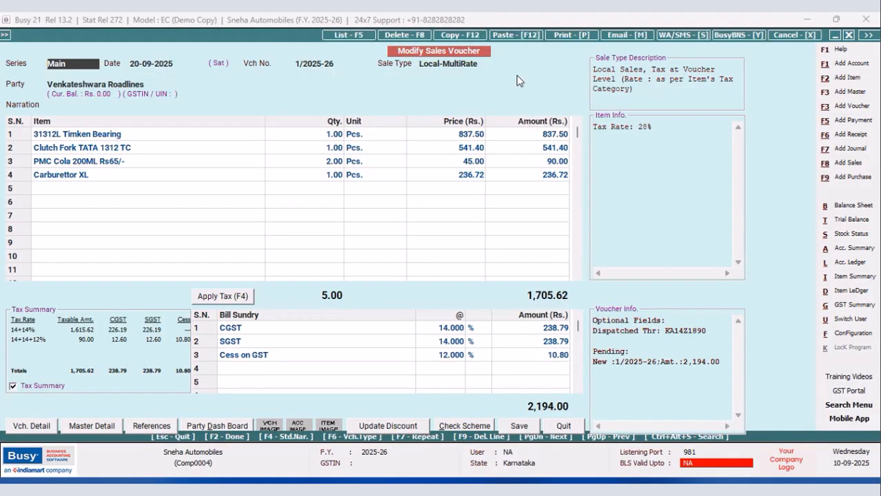
# Preview the sales voucher's printed invoice and check the bill sundry lines below the items.
pyautogui.click(571, 34)
pyautogui.click(417, 259)
pyautogui.click(129, 136)
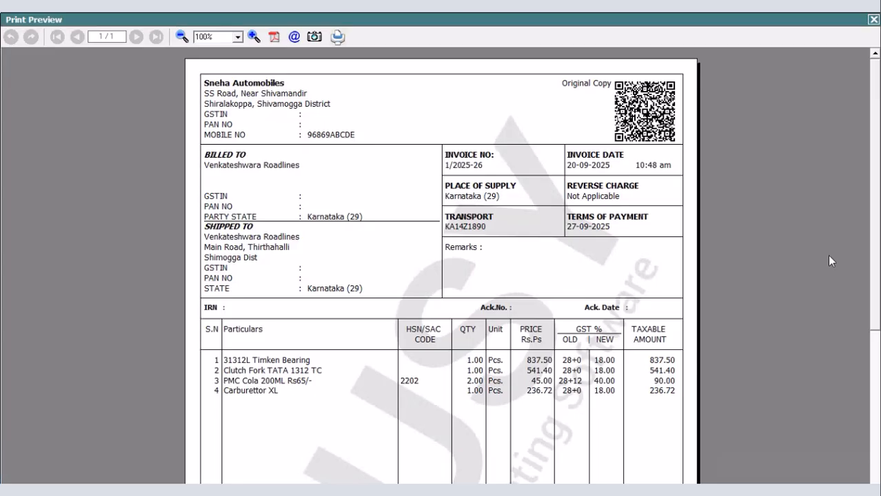
pyautogui.moveTo(875, 131); pyautogui.dragTo(876, 183)
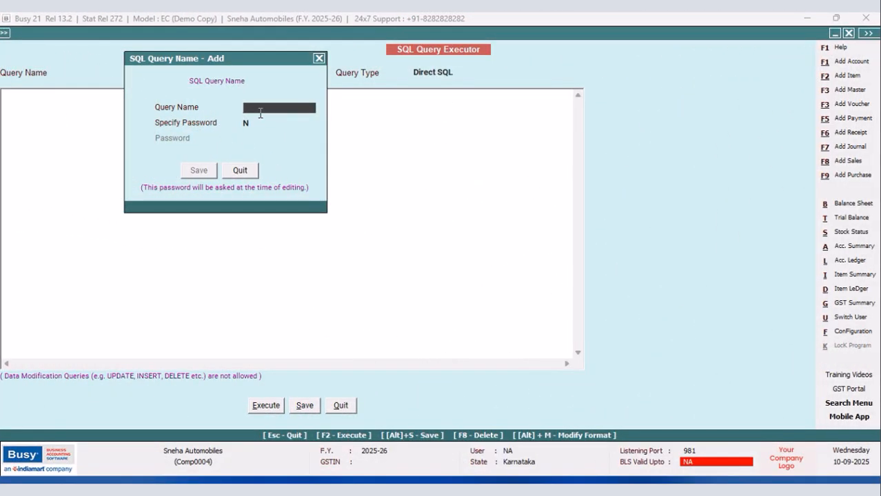
# Add a new SQL query named GST without a password.
pyautogui.write('gs')
pyautogui.press('BackSpace')
pyautogui.write('GST')
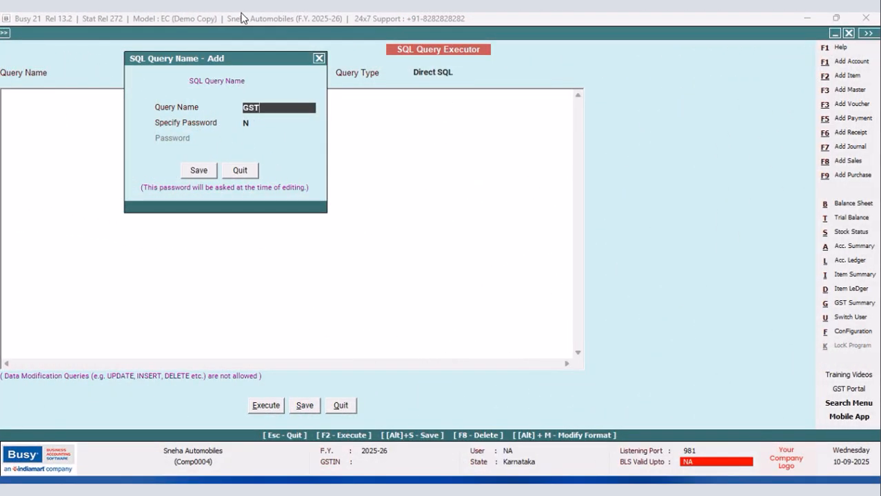
pyautogui.click(199, 170)
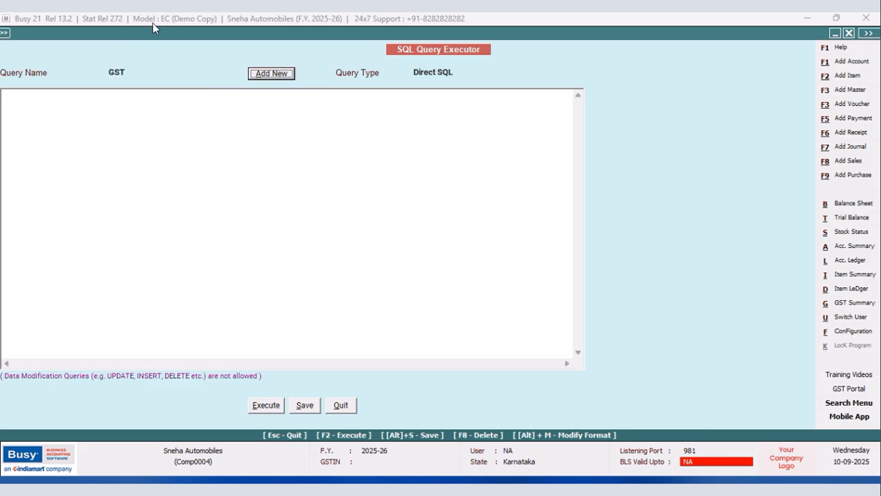
# Start the query with Select and the column (Select Name from Master1 Where Code=VG.TaxCatCode).
pyautogui.click(40, 107)
pyautogui.write('S')
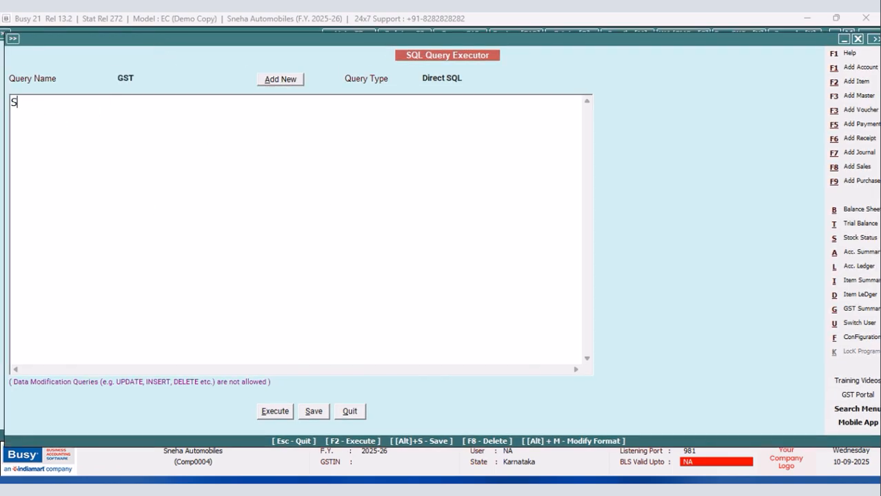
pyautogui.write('elect ')
pyautogui.write('(ss')
pyautogui.press('BackSpace')
pyautogui.press('BackSpace')
pyautogui.write('Select Name ')
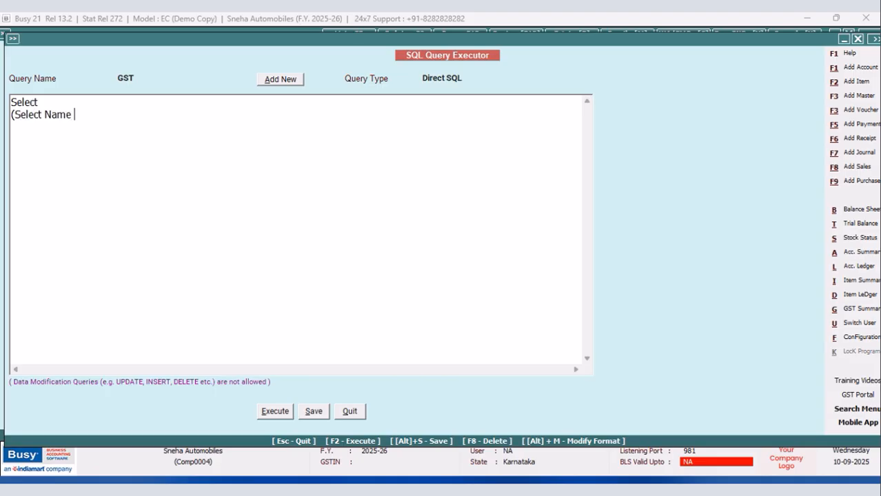
pyautogui.write('from Master')
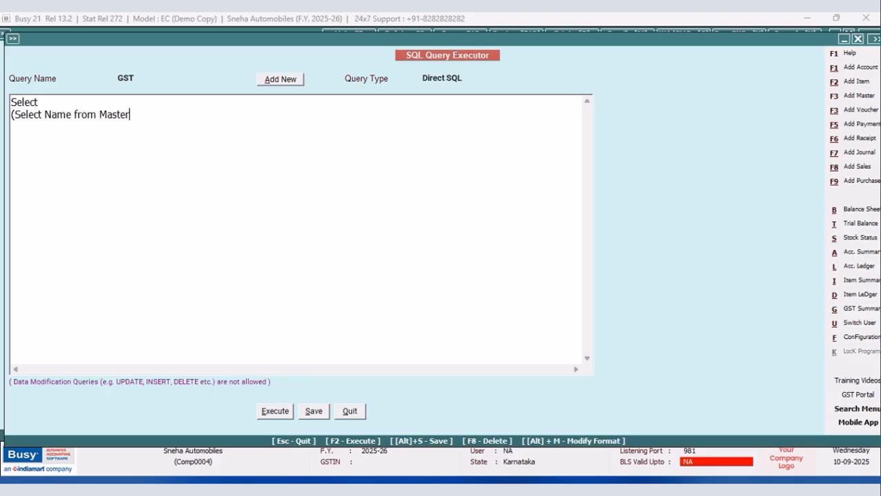
pyautogui.write('1 Where Code=')
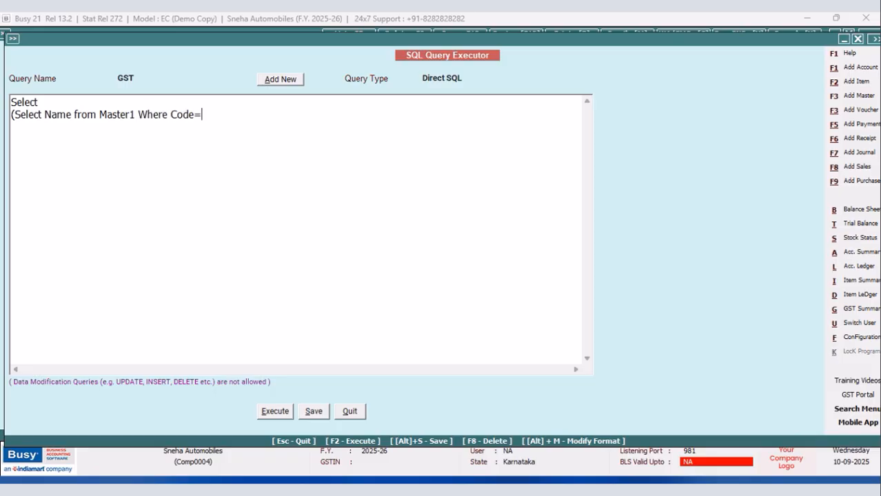
pyautogui.write('VG.TaxCatCod')
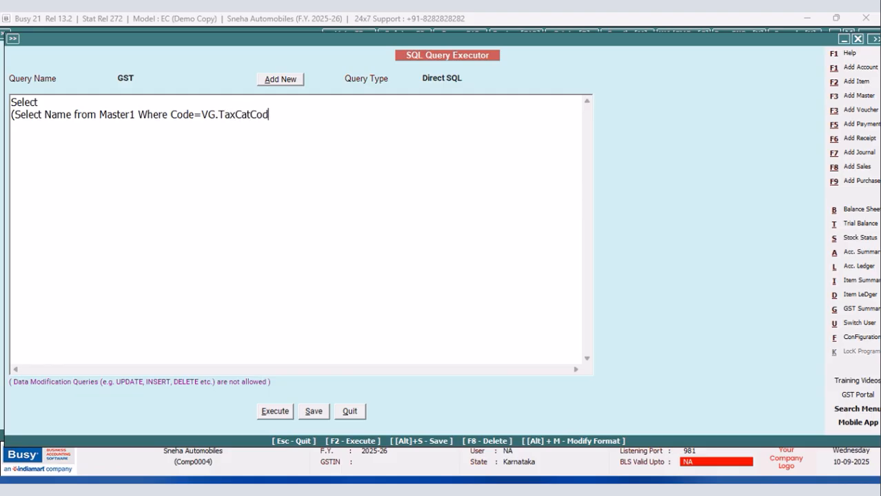
pyautogui.write('e),Sum(vg.tAXABLEaMT')
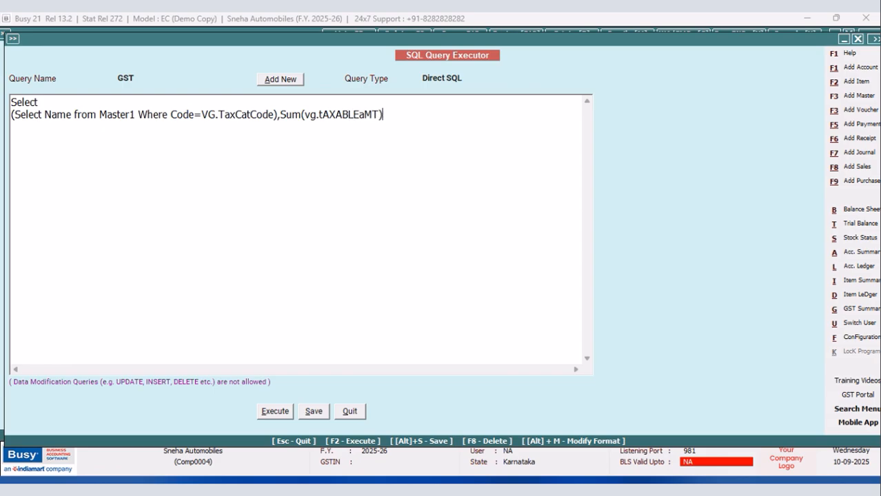
pyautogui.write('),vg.taxrate,sum')
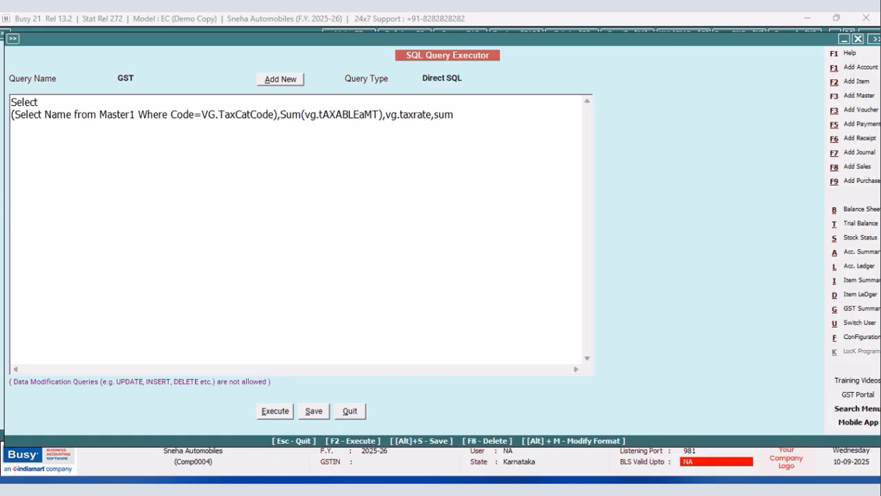
pyautogui.write('(vg.taxamt),')
# Add the column sum(vg.taxamt) followed by a comma and a line break.
pyautogui.press('Return')
# Add the columns vg.taxrate1 and sum(vg.taxamt1) on the new line of the select list.
pyautogui.write('vg')
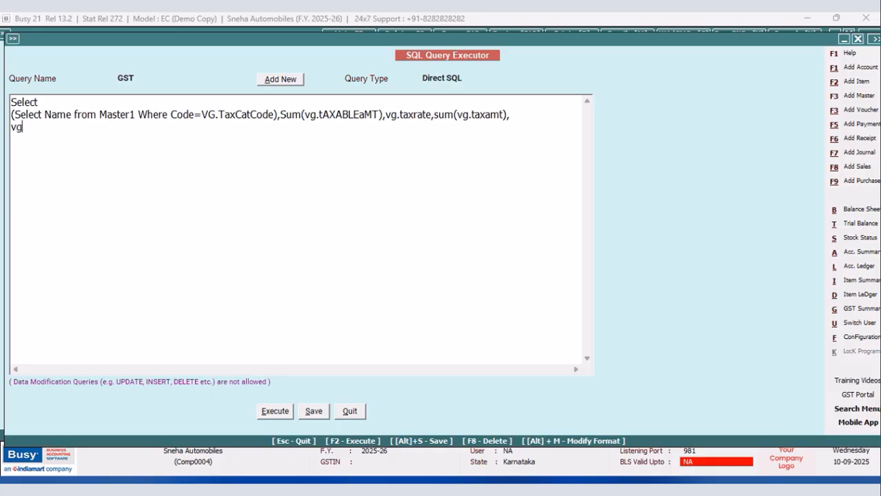
pyautogui.write('.taxrate1,sum(v')
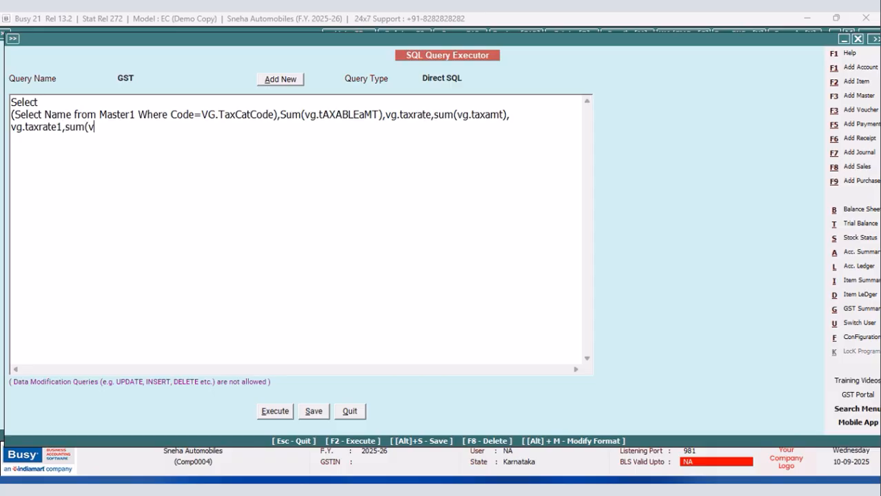
pyautogui.write('g.taxamt1),sum(')
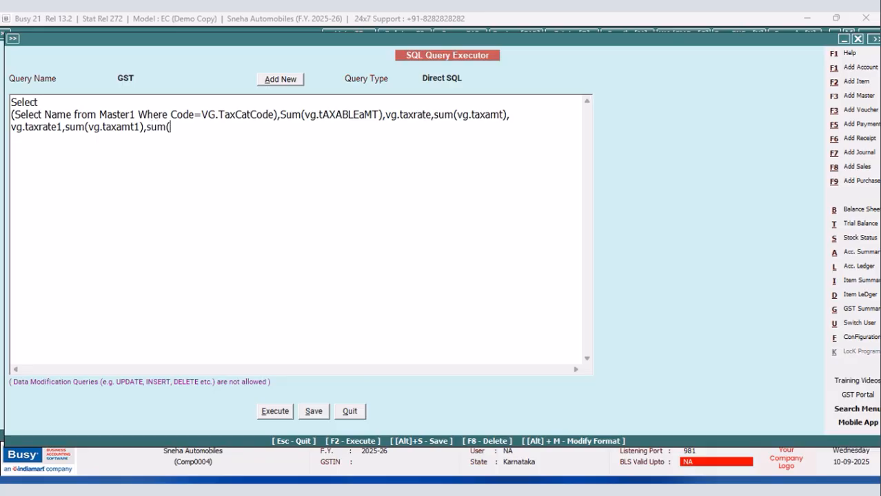
pyautogui.write('vg')
pyautogui.write('.tax')
pyautogui.write('amt')
pyautogui.write('+v')
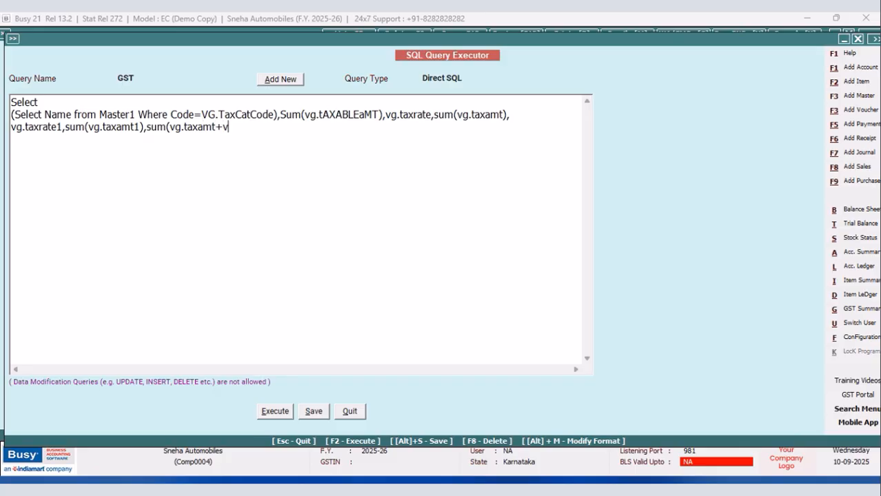
pyautogui.write('g,taxamt1),v')
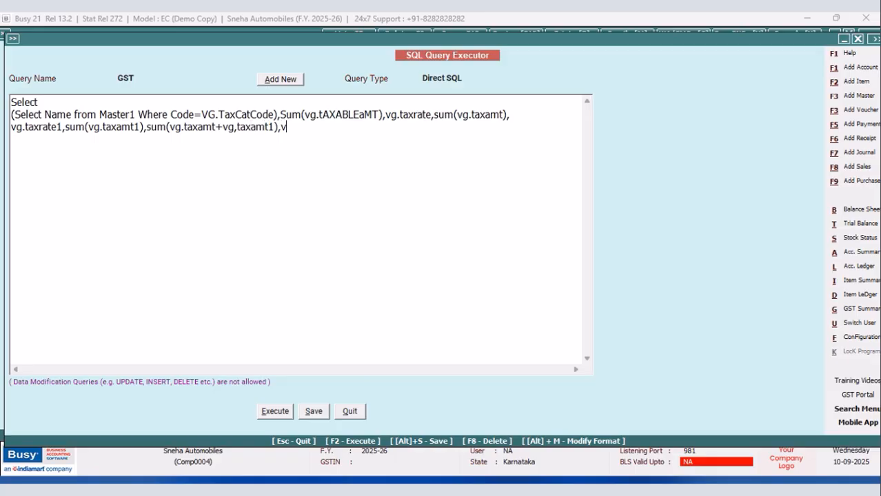
pyautogui.write('g.Surcharge')
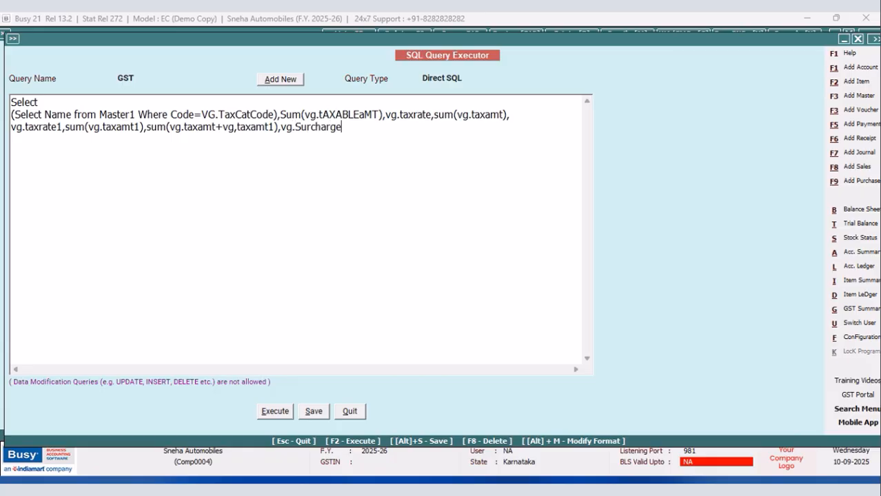
pyautogui.write('Rate,Sum(vg')
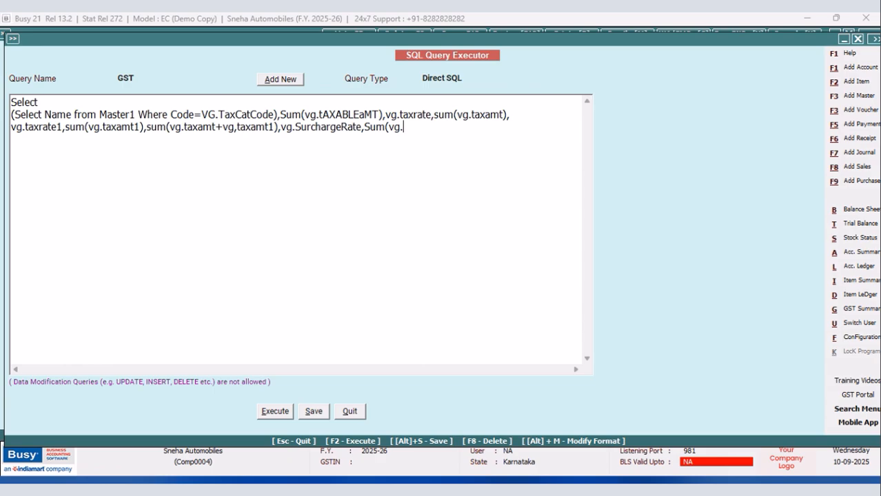
pyautogui.write('.surchargeamt)')
# Add the source table clause from VchGstSumItemWise as VG and the filter Where vg.vchtype=9.
pyautogui.press('Return')
pyautogui.write('from ')
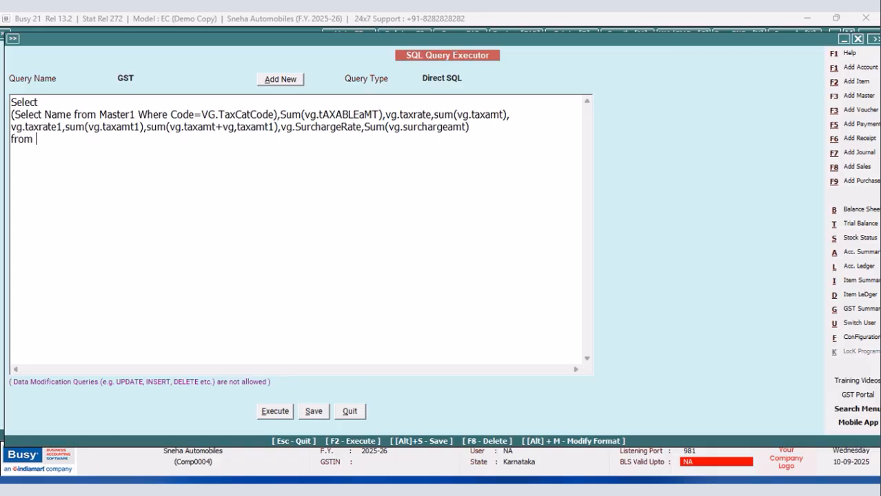
pyautogui.write('VchGstSumItemWise')
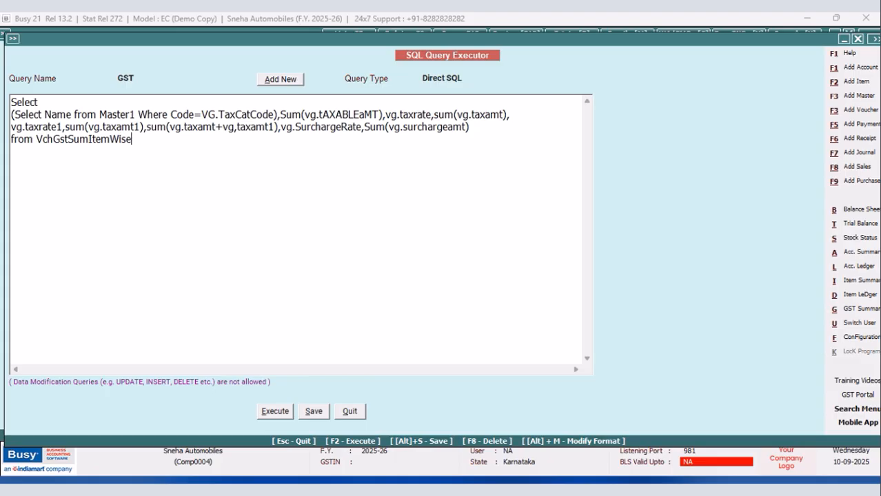
pyautogui.write(' as VG ')
pyautogui.write('Where vg')
pyautogui.write('.vc')
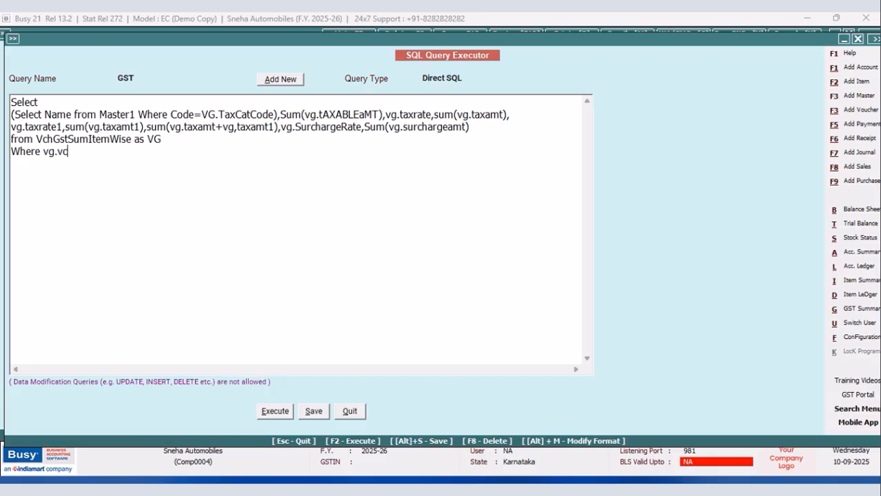
pyautogui.write('htype=9 Grou')
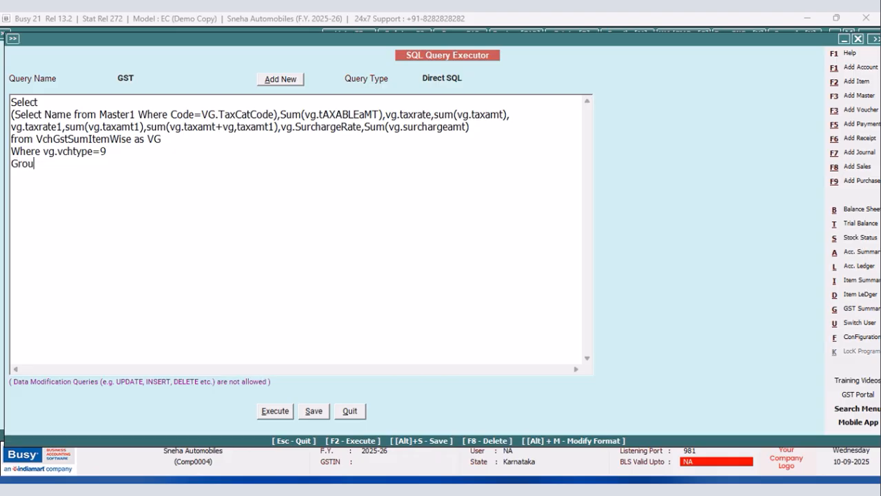
pyautogui.write('p By VG.TaxCatCode,VG.TaxRate')
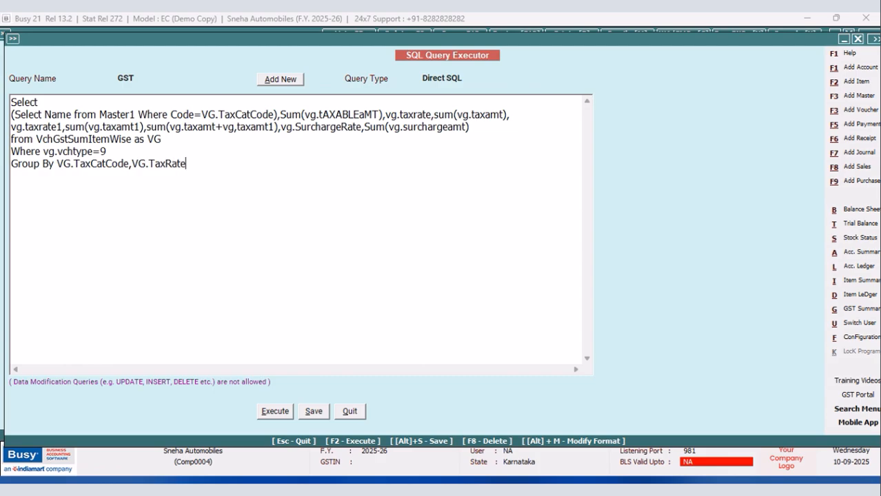
pyautogui.write(',VG')
pyautogui.write('.TaxRate')
pyautogui.write('1,')
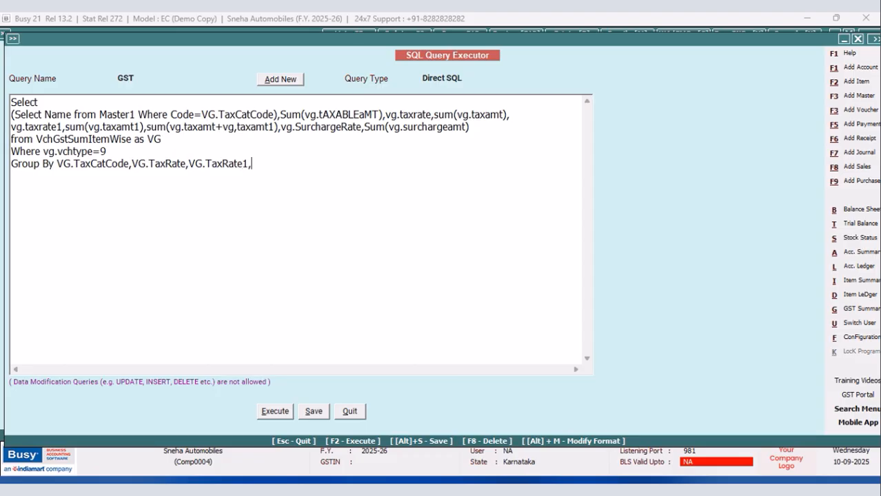
pyautogui.write('VG.SurchargeRate')
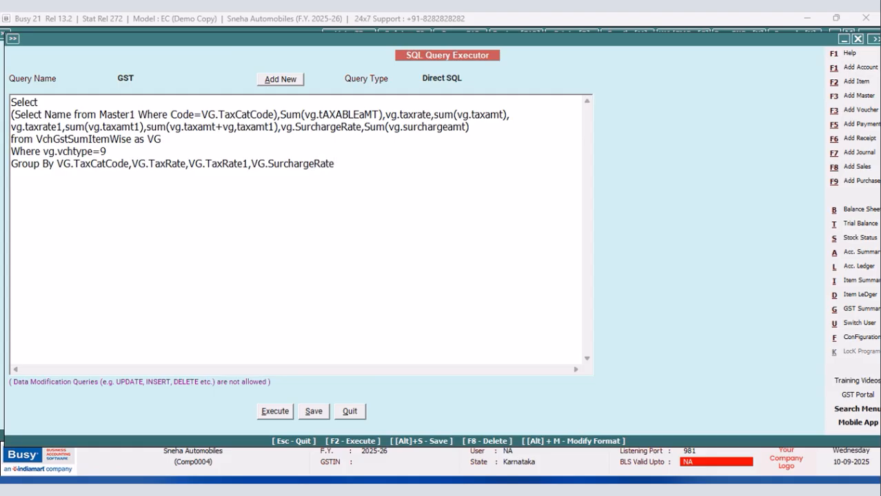
# Add the clause order by vg.taxcatcode asc and try to execute the query.
pyautogui.press('Return')
pyautogui.write('order by vg.taxcatcode asc')
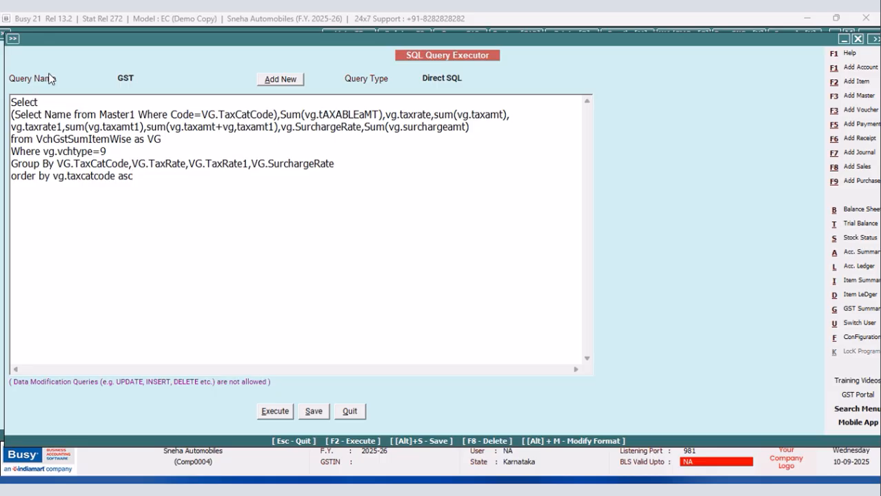
pyautogui.click(273, 411)
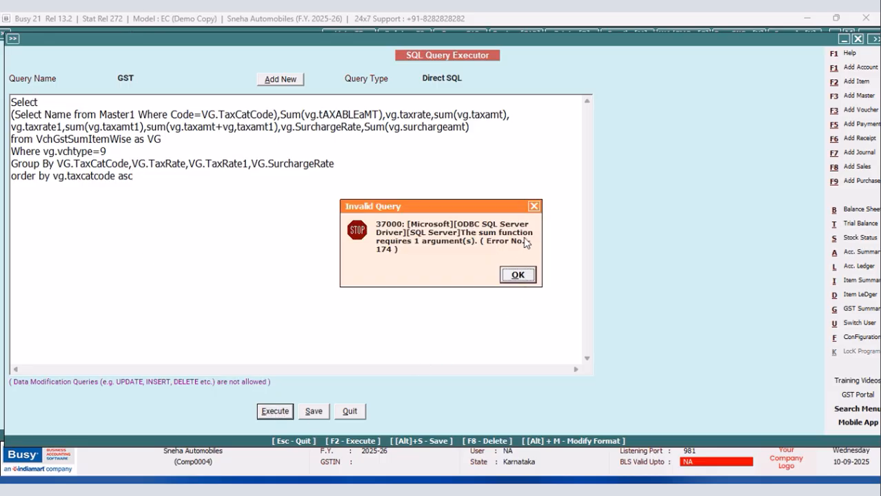
pyautogui.click(517, 275)
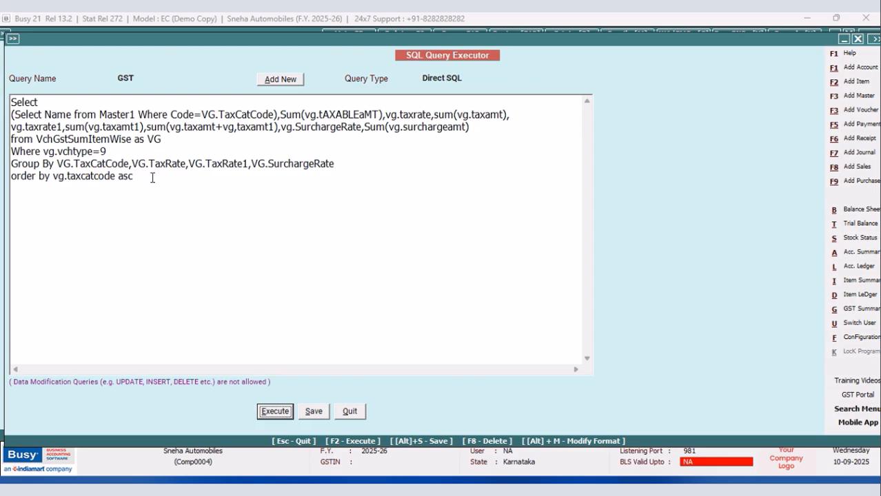
# Cut sum(vg.taxamt+vg,taxamt1) from the select list, execute and save the query, and check its results.
pyautogui.click(352, 163)
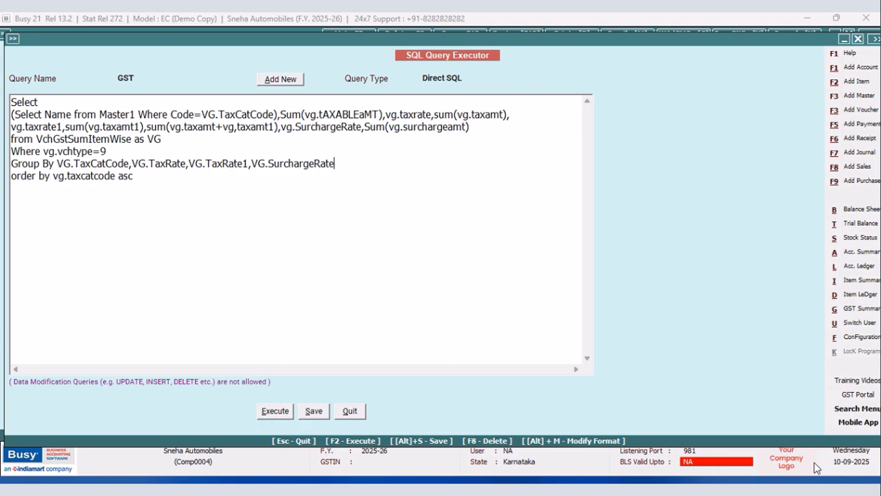
pyautogui.press('F2')
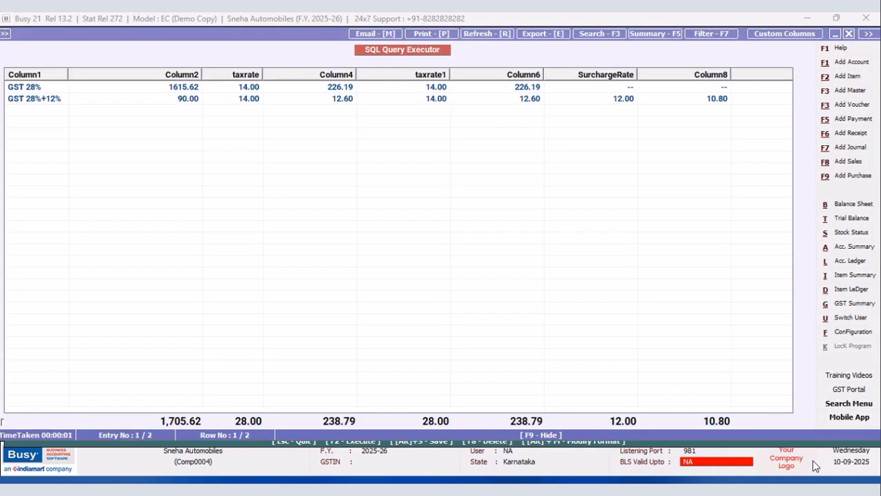
pyautogui.click(850, 35)
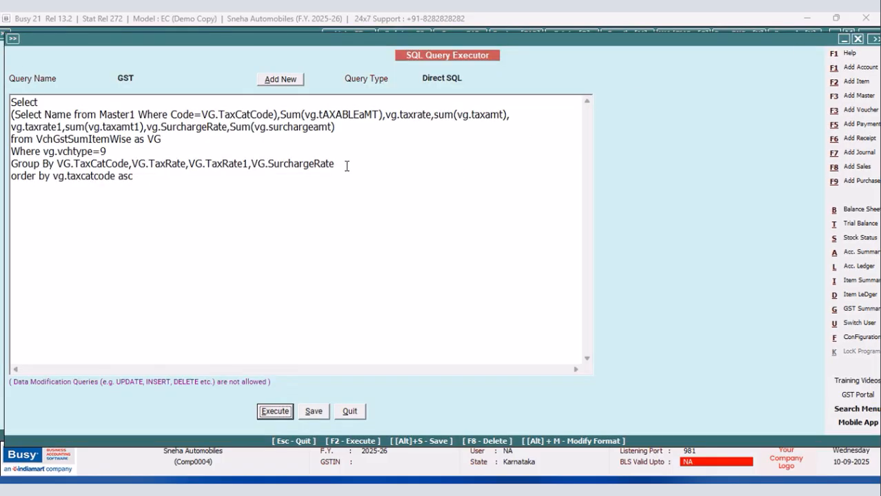
pyautogui.click(275, 411)
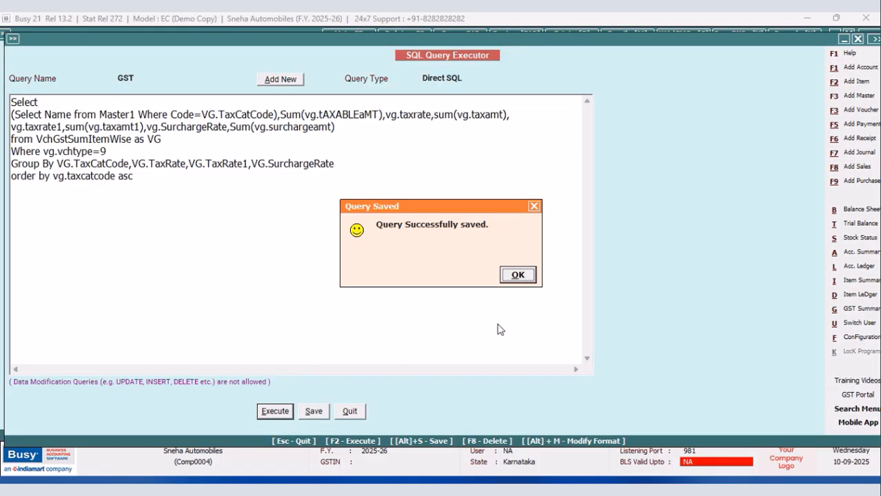
pyautogui.click(519, 275)
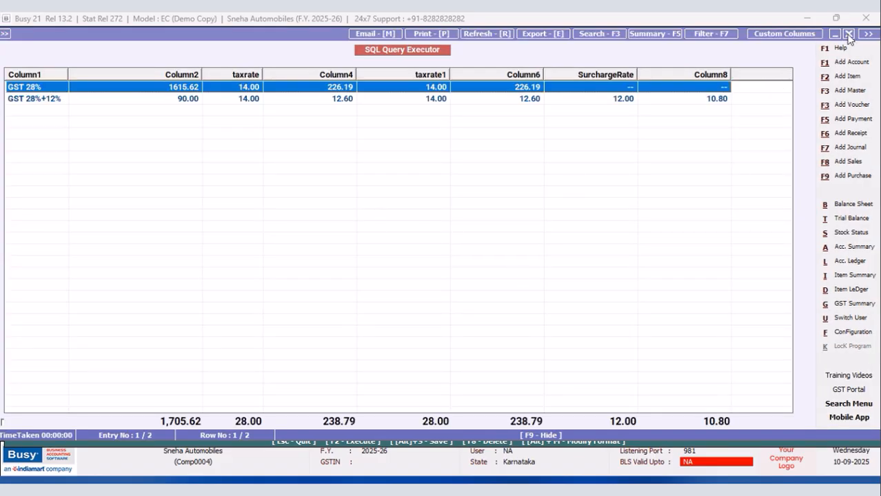
pyautogui.click(848, 34)
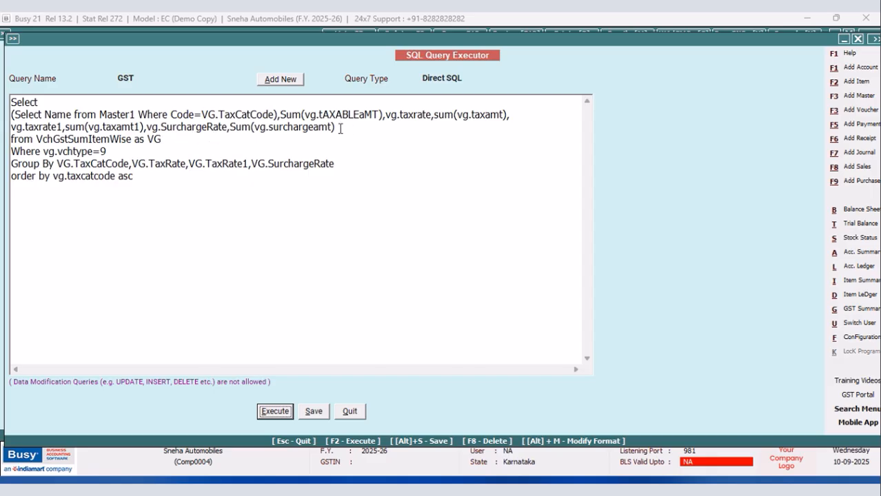
# Paste sum(vg.taxamt+vg,taxamt1) back before vg.SurchargeRate, followed by a comma.
pyautogui.click(147, 127)
pyautogui.rightClick(147, 127)
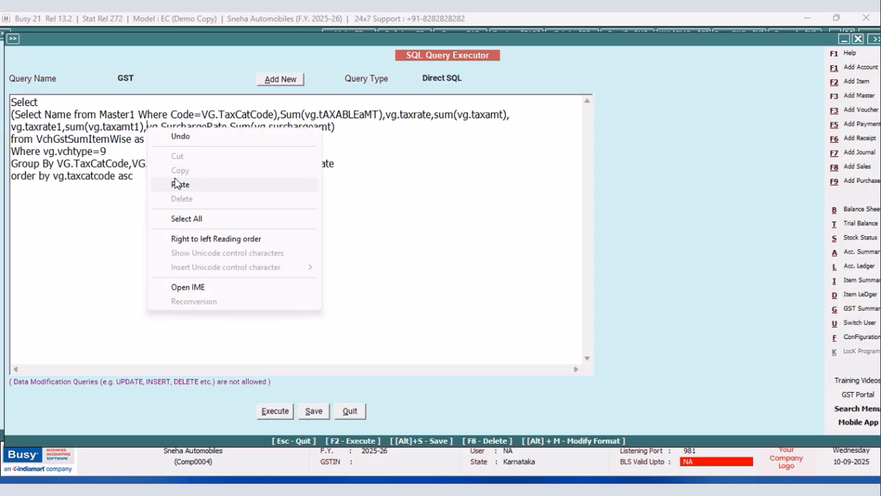
pyautogui.click(177, 185)
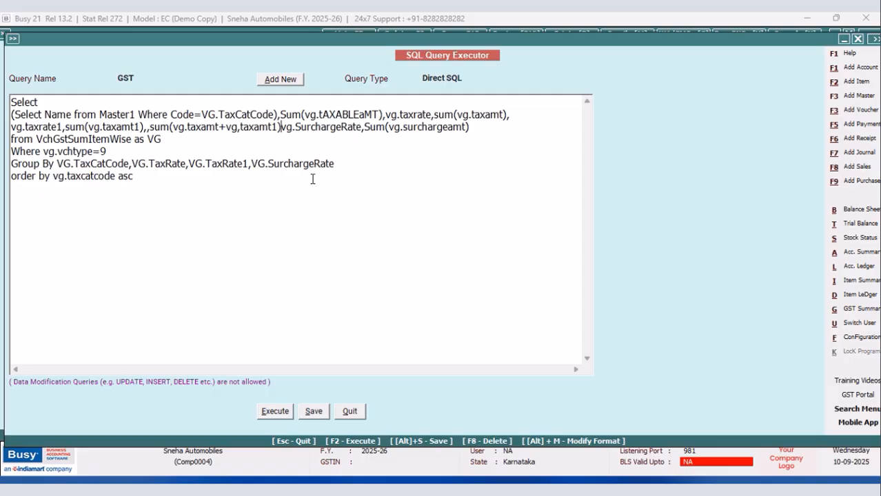
pyautogui.write(',')
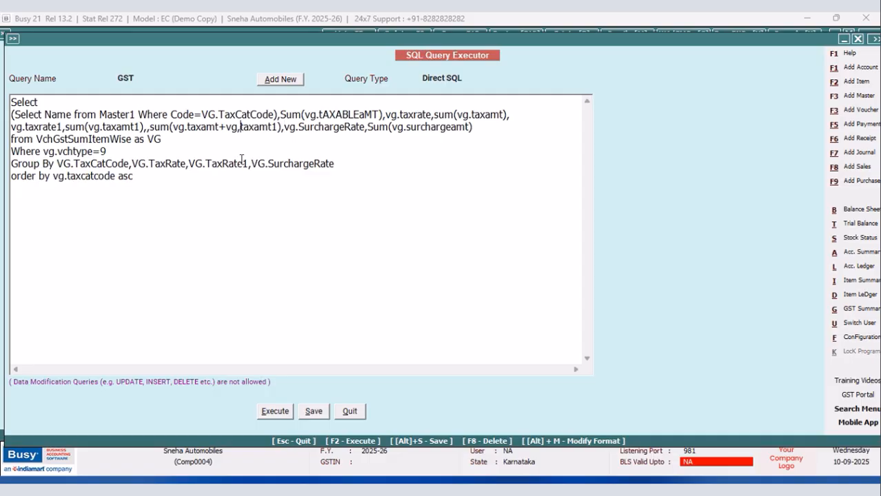
# Correct the combined tax expression to sum(vg.taxamt+vg.taxamt1) and try to execute the GST query.
pyautogui.press('BackSpace')
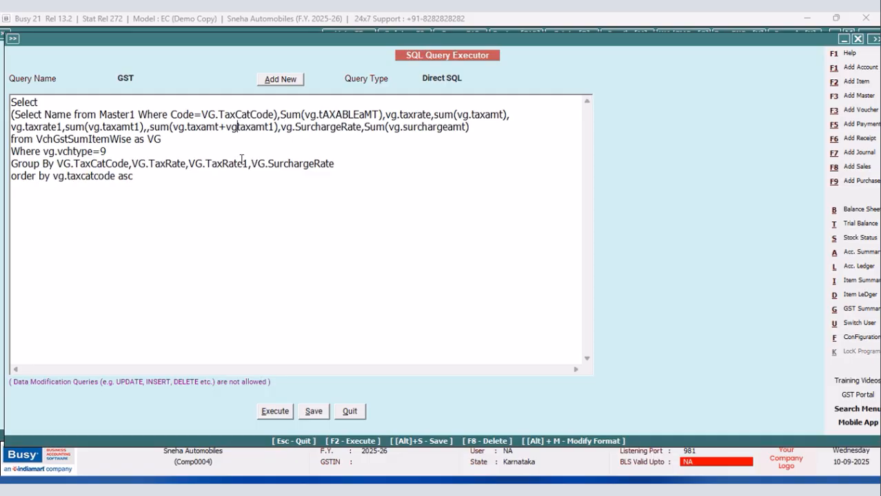
pyautogui.write('.')
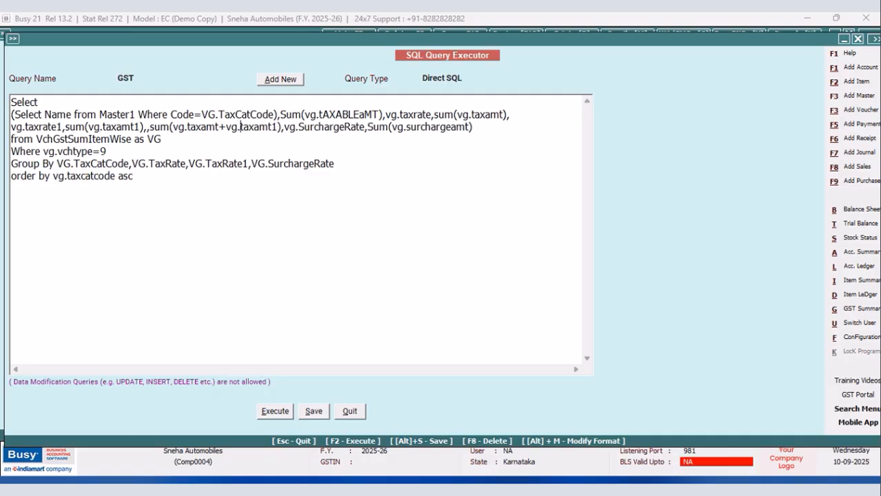
pyautogui.click(278, 419)
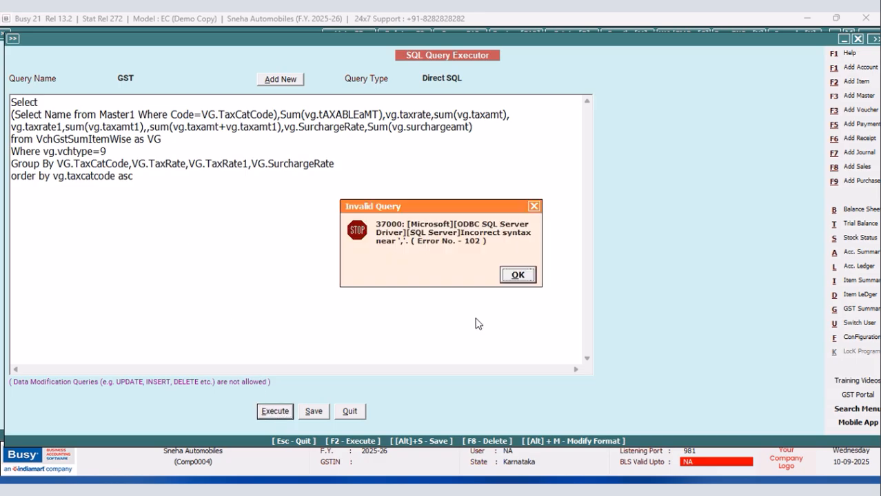
pyautogui.click(518, 275)
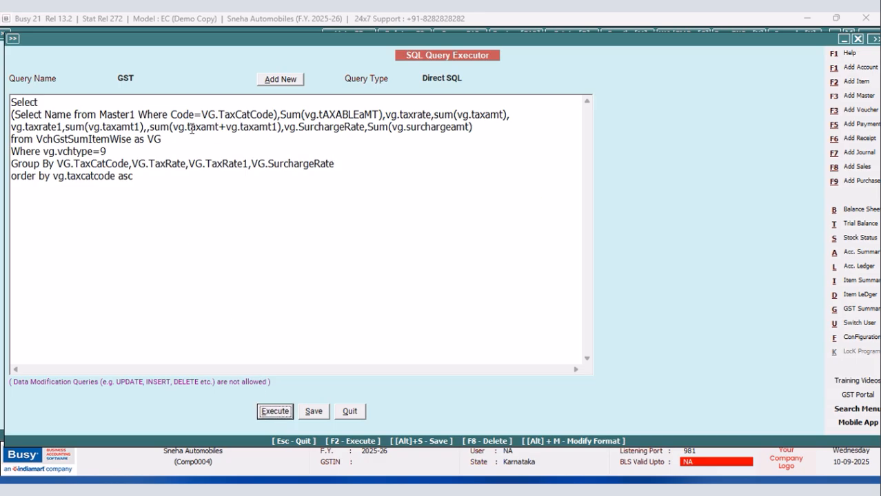
# Remove the duplicate comma before sum(vg.taxamt+vg.taxamt1) and execute the GST query.
pyautogui.click(150, 128)
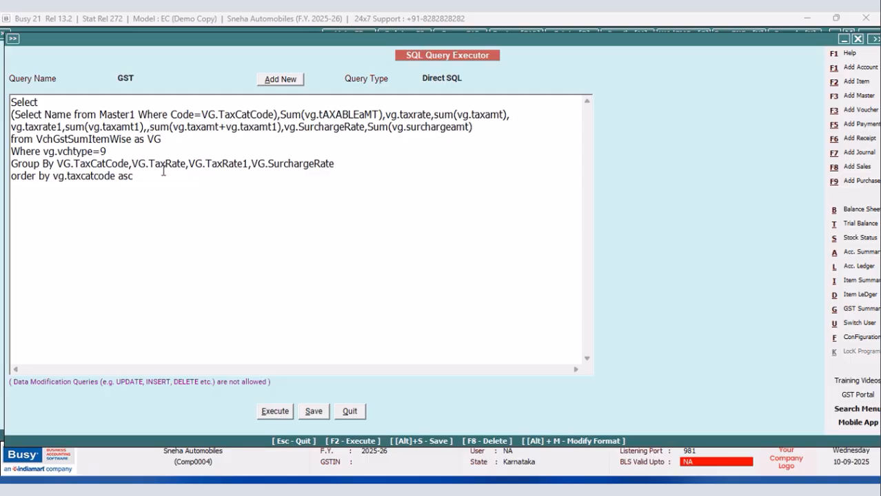
pyautogui.press('BackSpace')
pyautogui.click(278, 417)
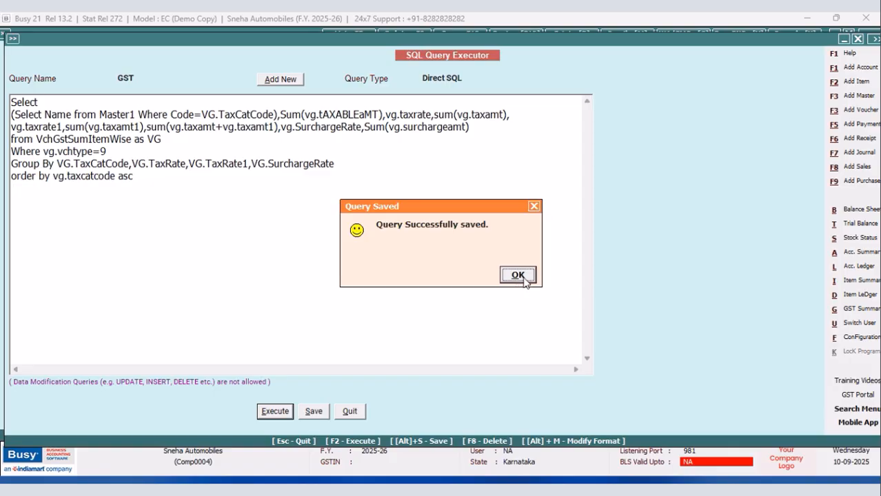
pyautogui.click(517, 275)
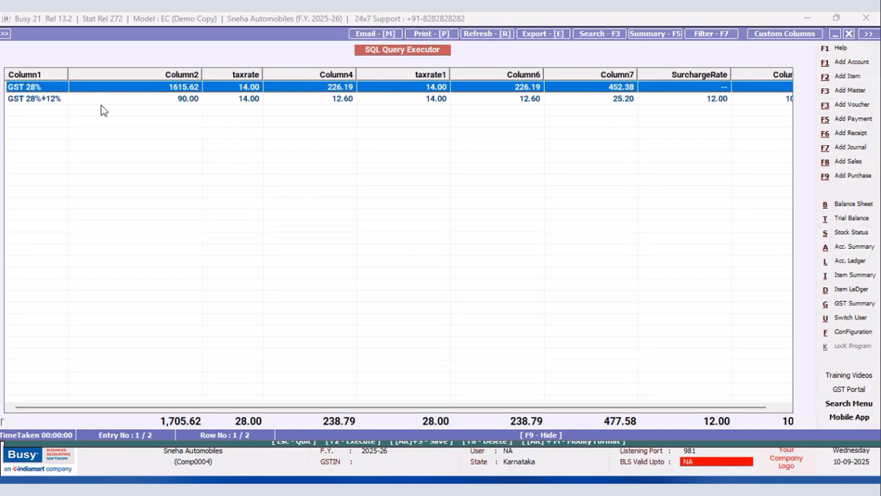
# Review the query's result columns through to the last one, close the results and save the GST query.
pyautogui.click(190, 103)
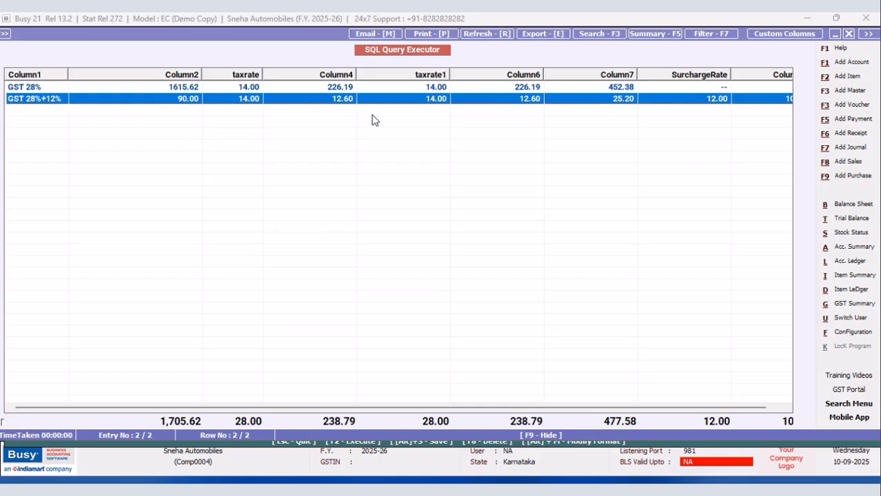
pyautogui.moveTo(69, 73); pyautogui.dragTo(79, 74)
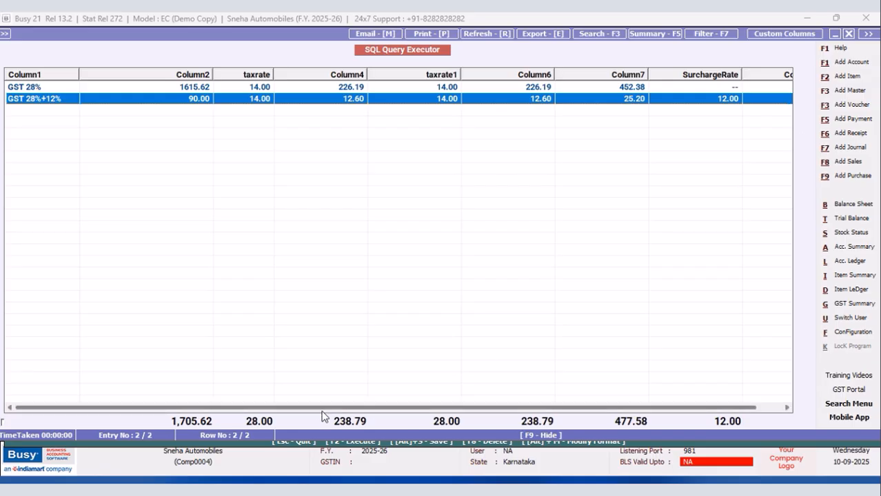
pyautogui.moveTo(319, 414); pyautogui.dragTo(498, 415)
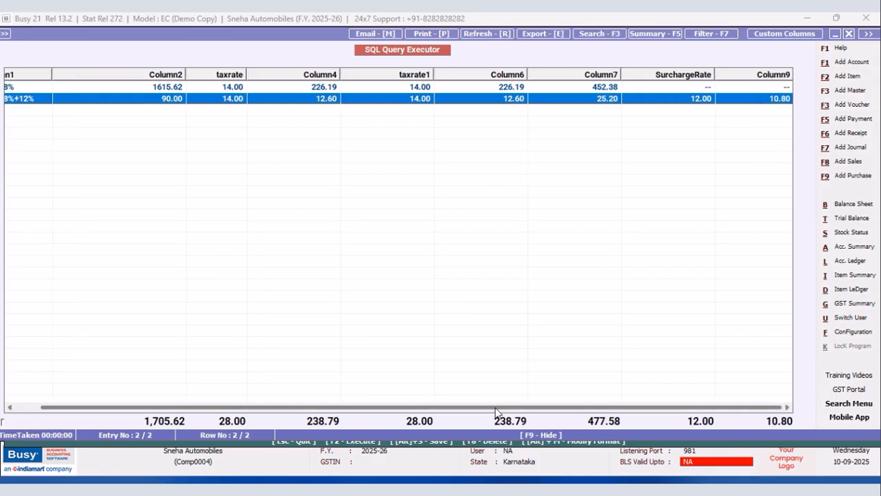
pyautogui.click(838, 33)
pyautogui.click(310, 412)
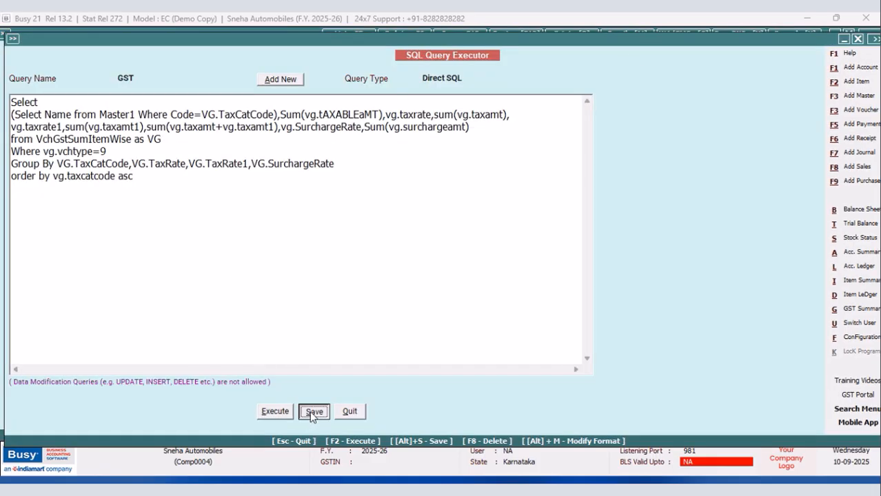
pyautogui.click(513, 277)
pyautogui.click(41, 150)
pyautogui.press('Return')
pyautogui.write('and')
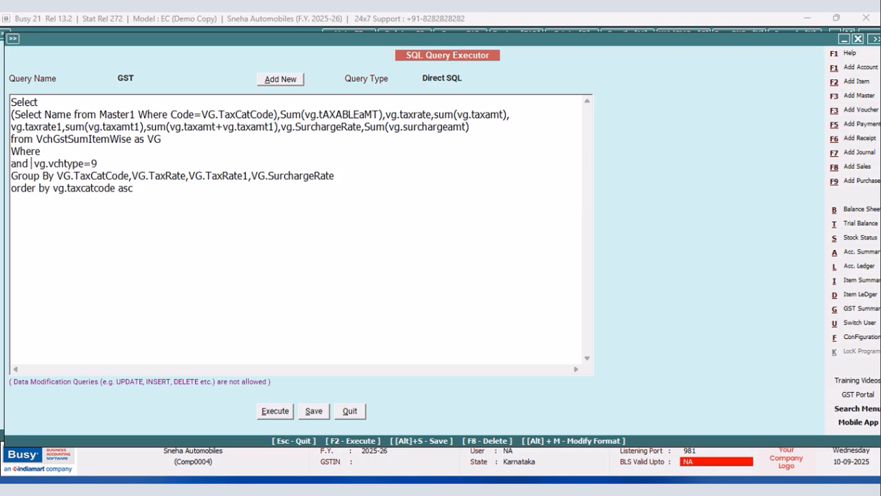
pyautogui.click(60, 152)
pyautogui.write('VG.VCHCODE')
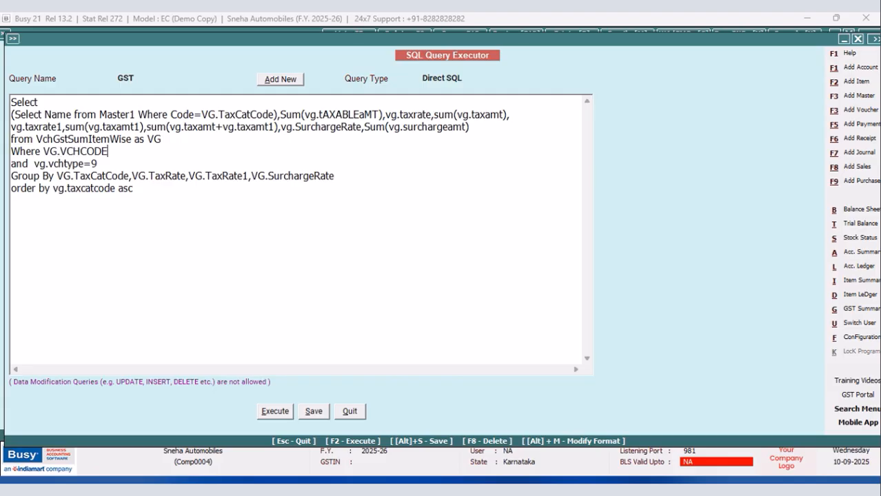
pyautogui.write('=@VCHCODE')
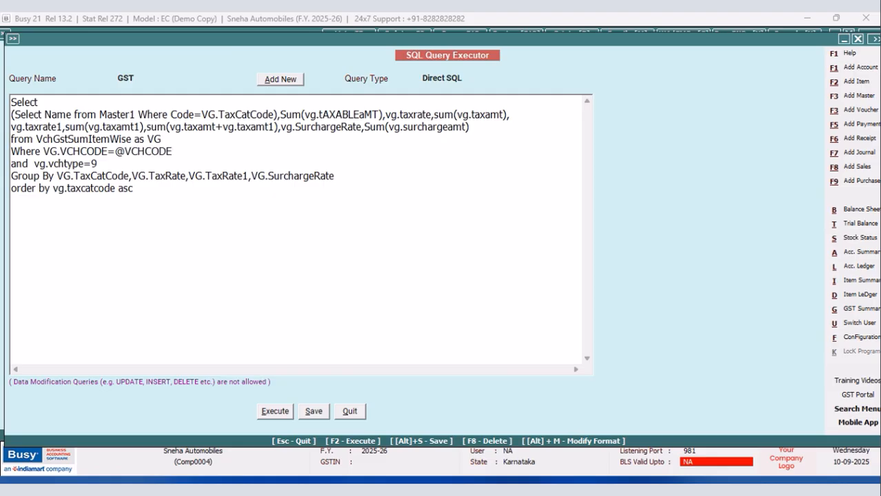
pyautogui.write('@')
# Change the GST query's type to Grand Total(Inventory) and save the query.
pyautogui.click(463, 76)
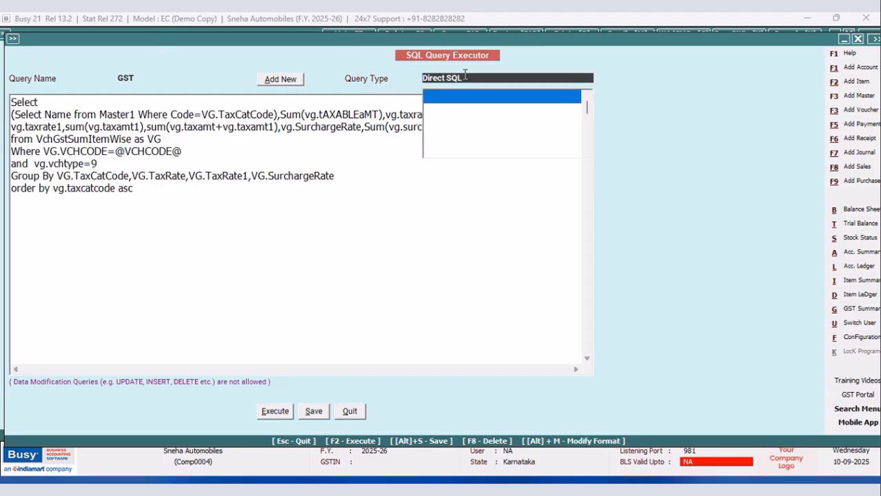
pyautogui.click(453, 152)
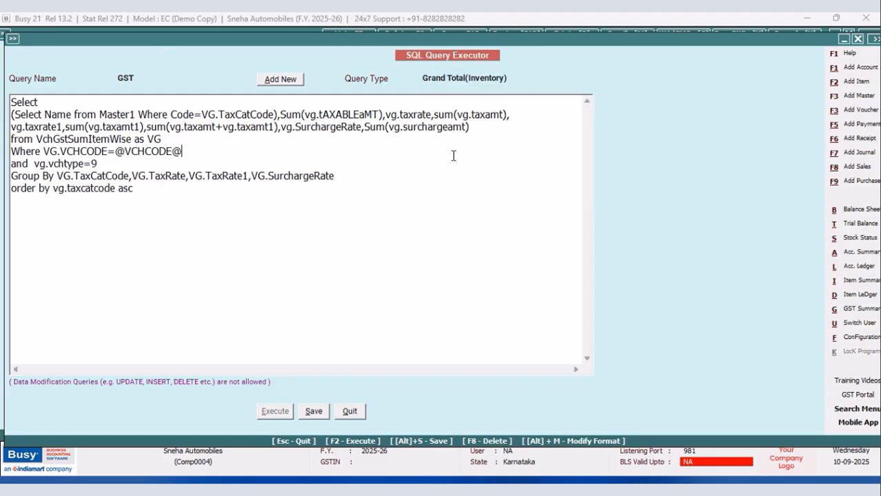
pyautogui.click(311, 418)
pyautogui.click(521, 273)
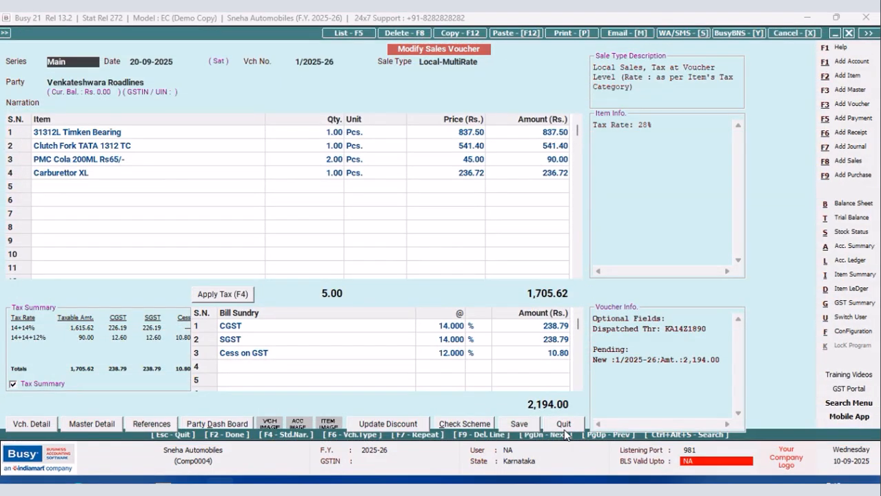
# Leave the sales voucher and open the body configuration of the New Design sales invoice format under advanced document printing.
pyautogui.click(564, 423)
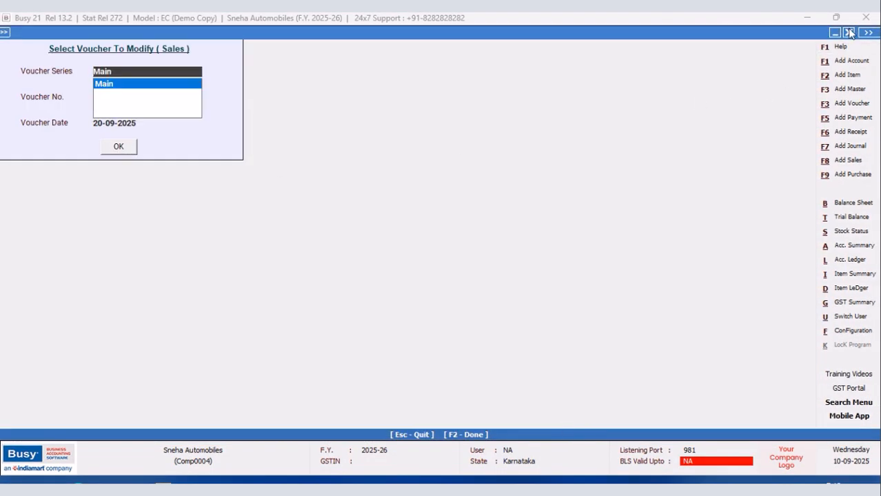
pyautogui.click(849, 32)
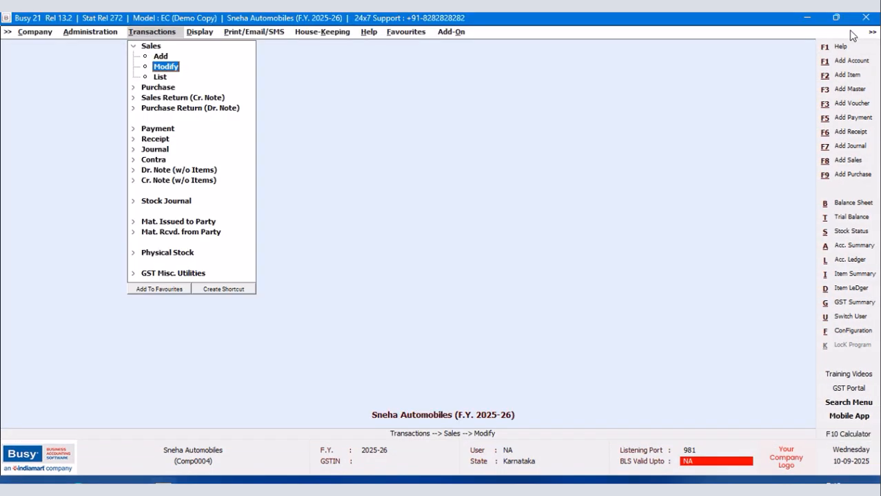
pyautogui.click(846, 331)
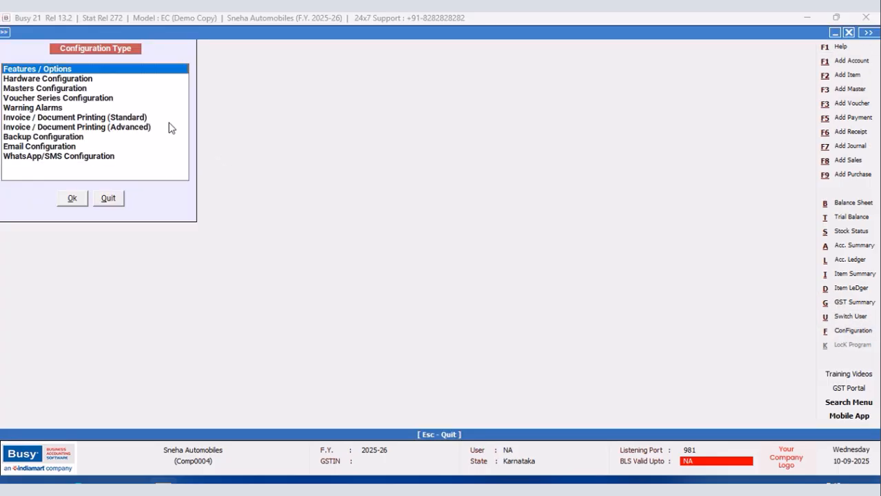
pyautogui.click(117, 132)
pyautogui.click(73, 199)
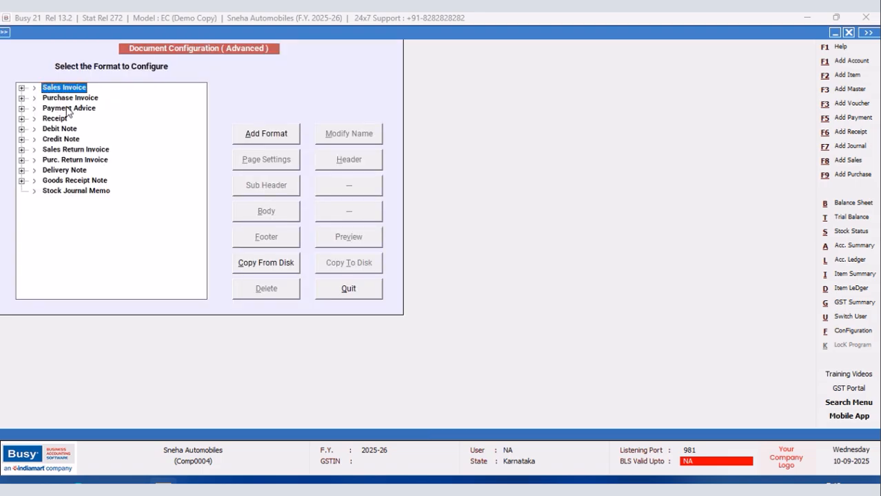
pyautogui.click(33, 88)
pyautogui.click(72, 109)
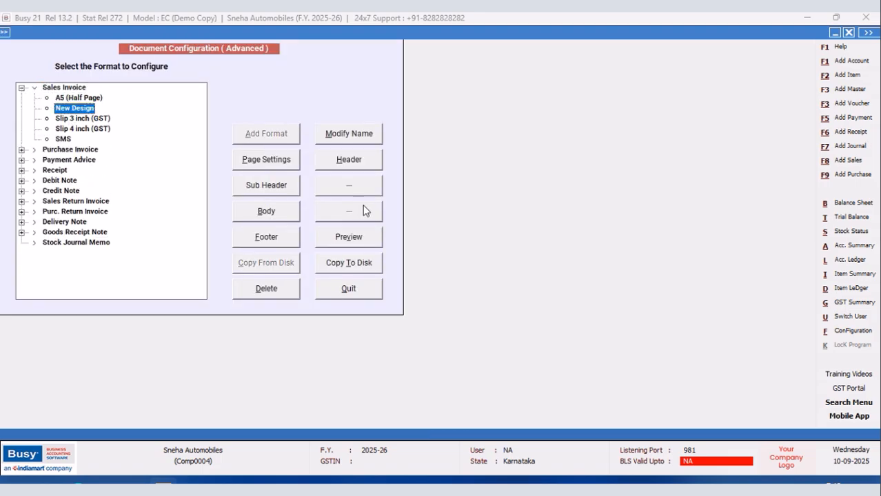
pyautogui.click(273, 213)
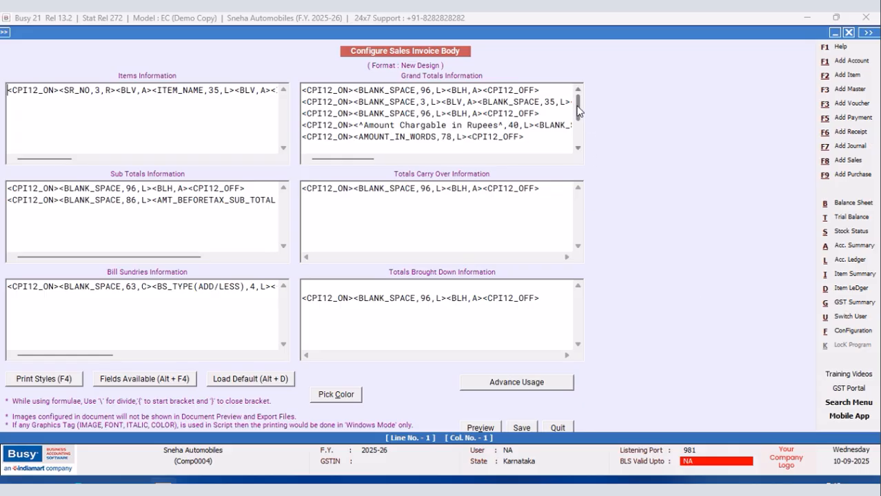
# Examine the tax table lines in the Grand Totals script of the invoice body, and leave the configuration without changes.
pyautogui.moveTo(577, 117); pyautogui.dragTo(579, 137)
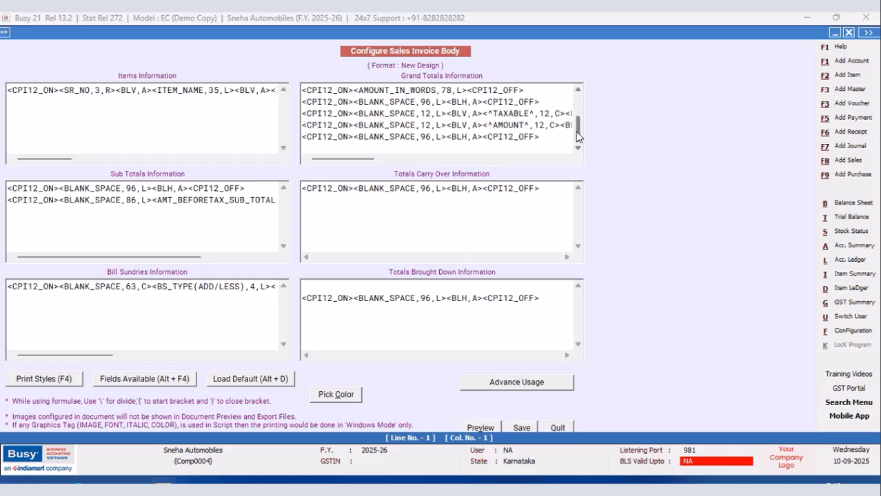
pyautogui.click(441, 118)
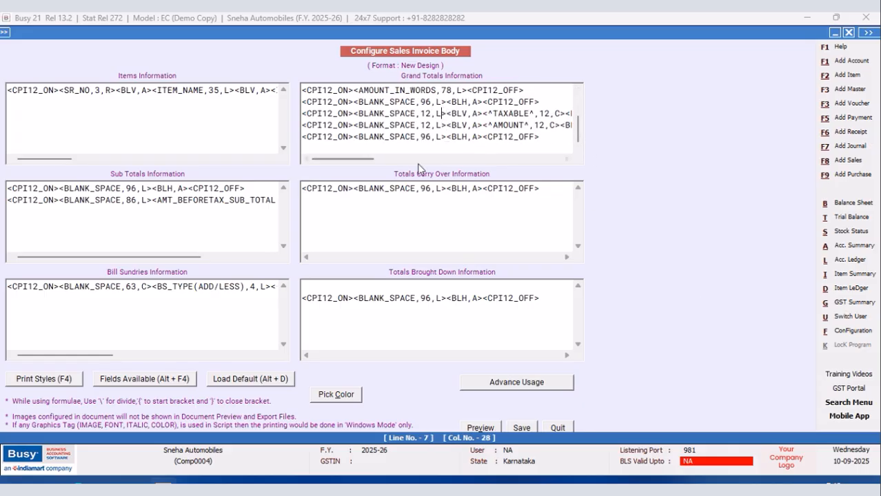
pyautogui.moveTo(371, 160); pyautogui.dragTo(529, 149)
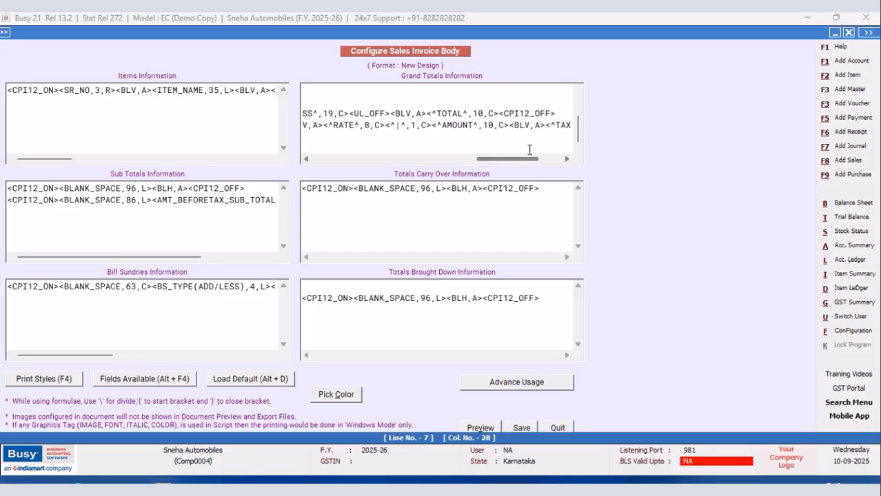
pyautogui.click(558, 428)
pyautogui.click(359, 286)
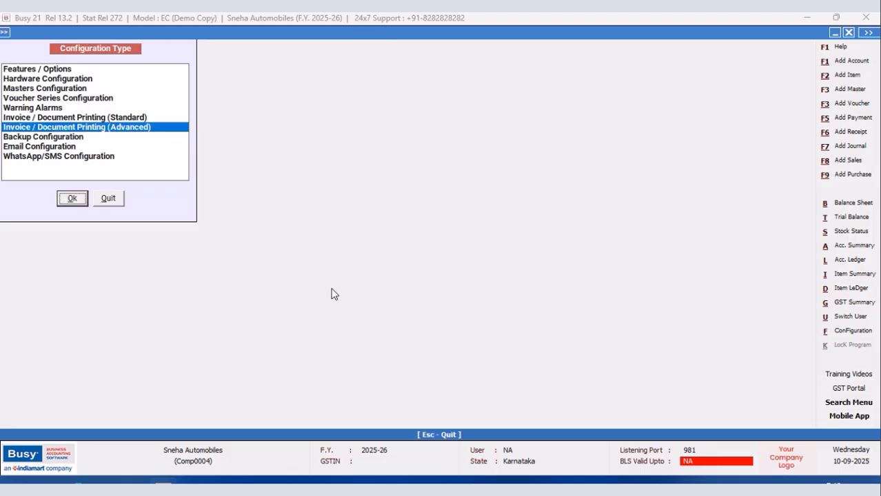
pyautogui.click(117, 200)
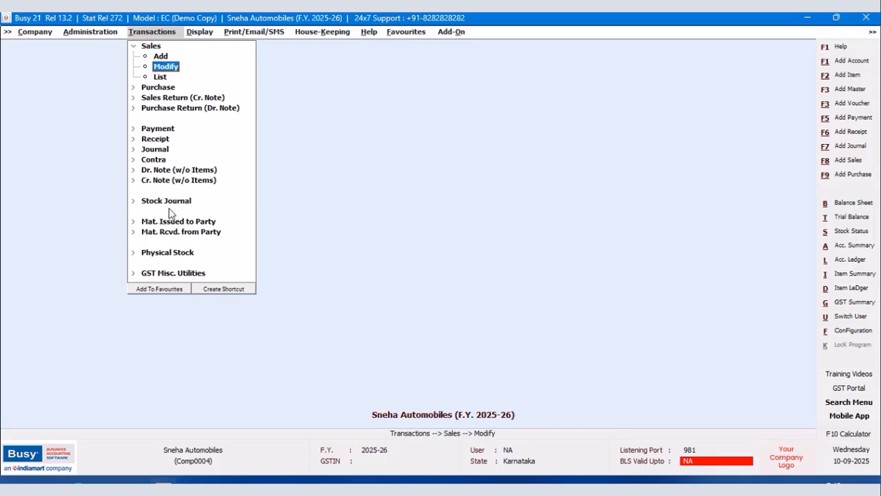
# Reopen the Main series sales voucher dated 20-09-2025 for modification.
pyautogui.click(198, 34)
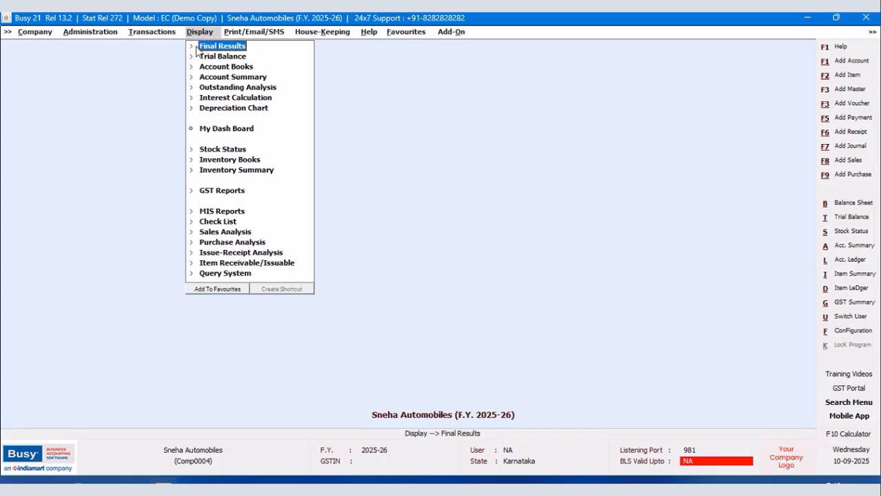
pyautogui.click(138, 34)
pyautogui.click(158, 66)
pyautogui.click(109, 86)
pyautogui.click(119, 147)
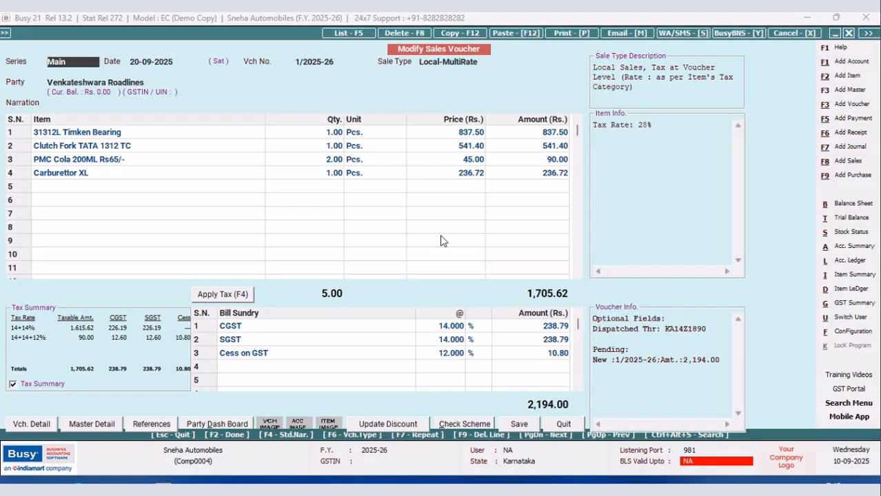
# Preview the voucher's printed invoice down to its tax summary table, and close the preview.
pyautogui.click(570, 33)
pyautogui.click(381, 255)
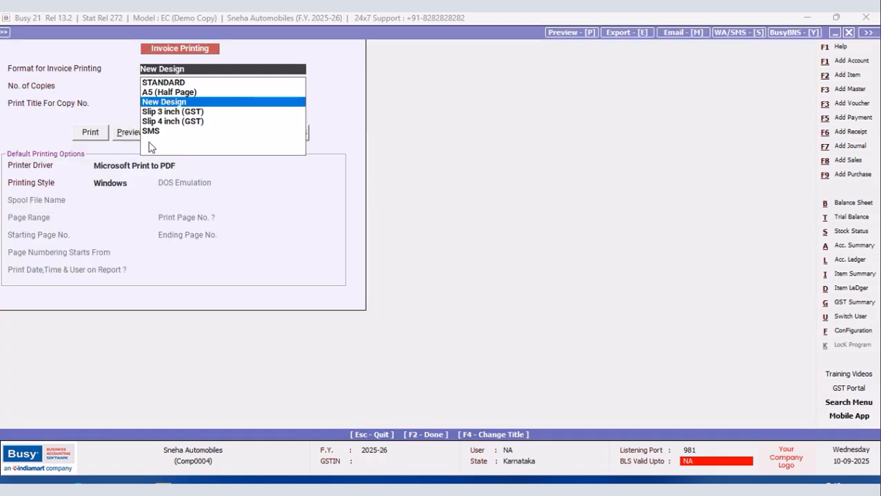
pyautogui.click(124, 140)
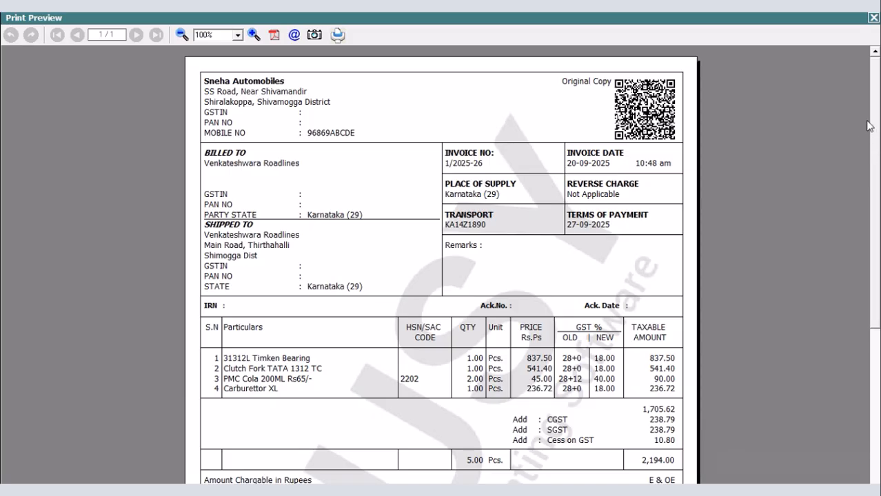
pyautogui.scroll(-5, 691, 296)
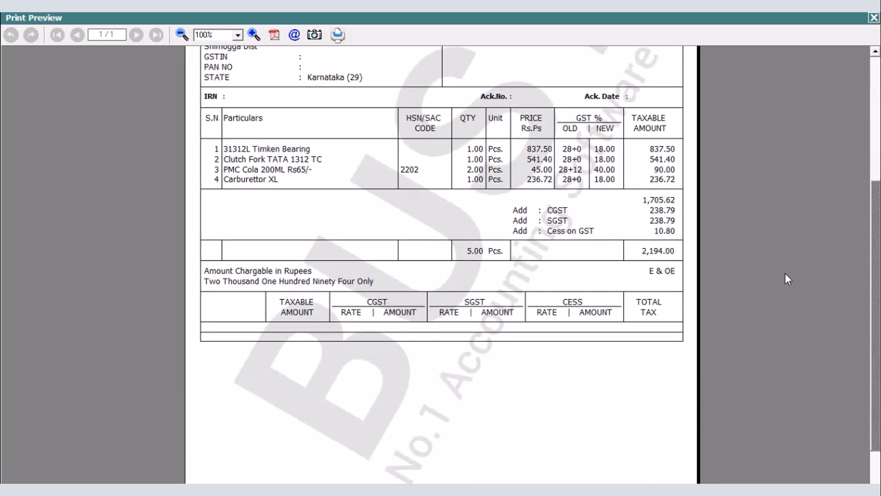
pyautogui.click(872, 18)
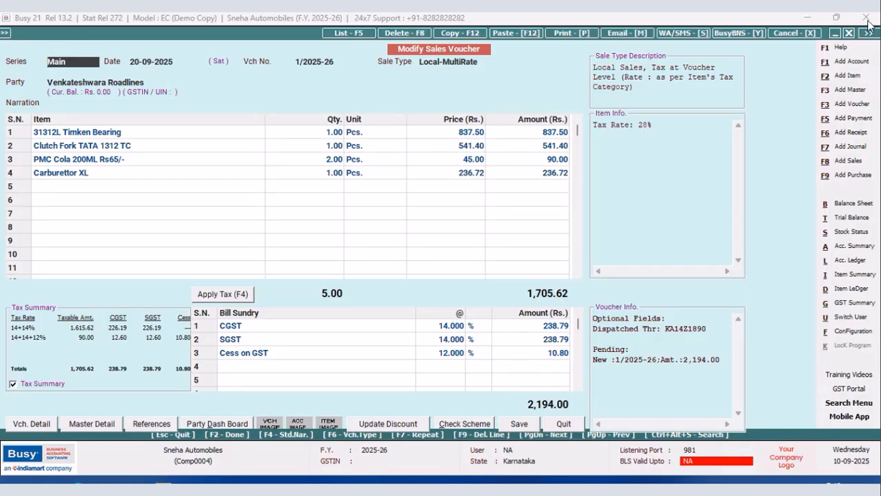
# Open the body configuration of the New Design sales invoice format from the open voucher.
pyautogui.click(853, 330)
pyautogui.click(146, 128)
pyautogui.click(72, 199)
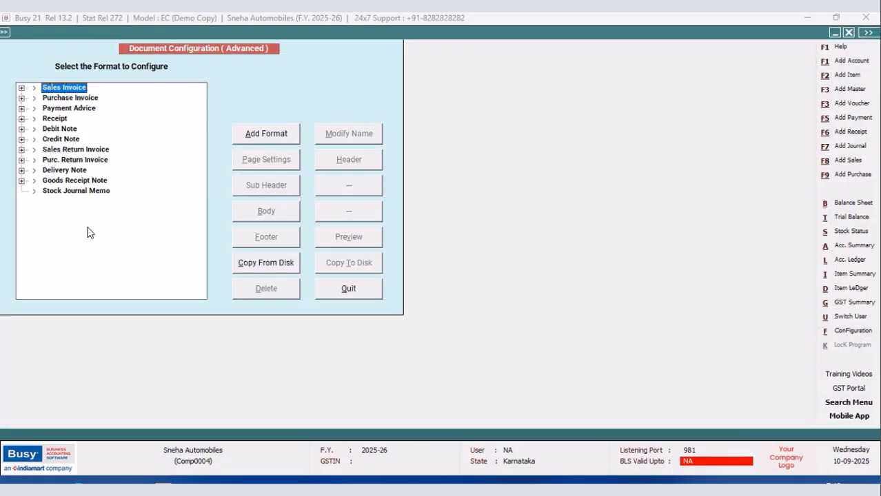
pyautogui.click(23, 89)
pyautogui.click(72, 110)
pyautogui.click(284, 213)
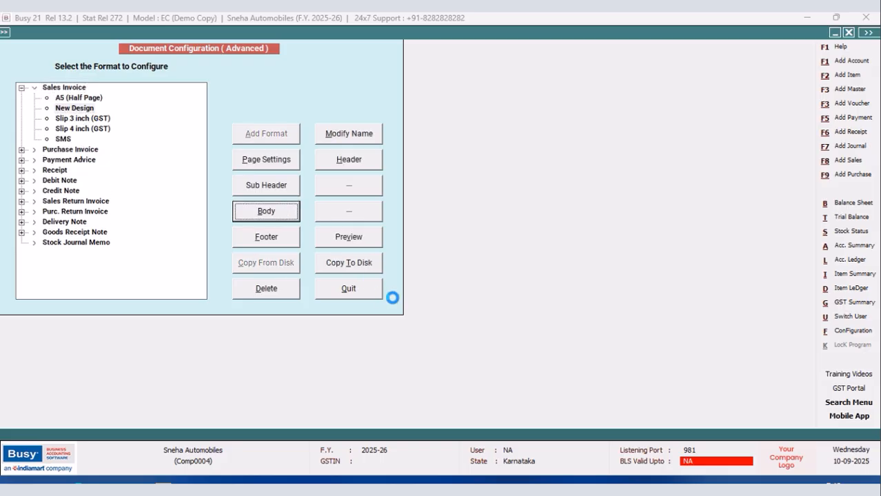
# Add a new line with the CPI12_ON and CPI12_OFF print styles below the last tax table line in Grand Totals.
pyautogui.scroll(-1, 579, 153)
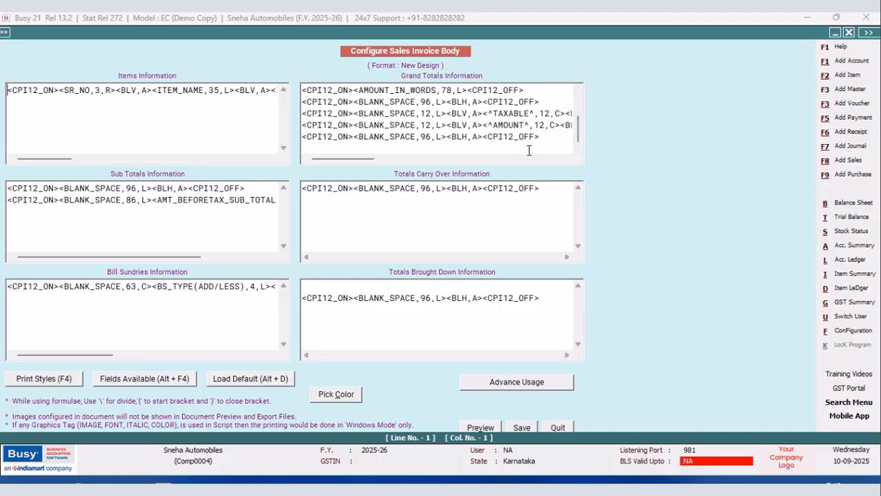
pyautogui.click(552, 137)
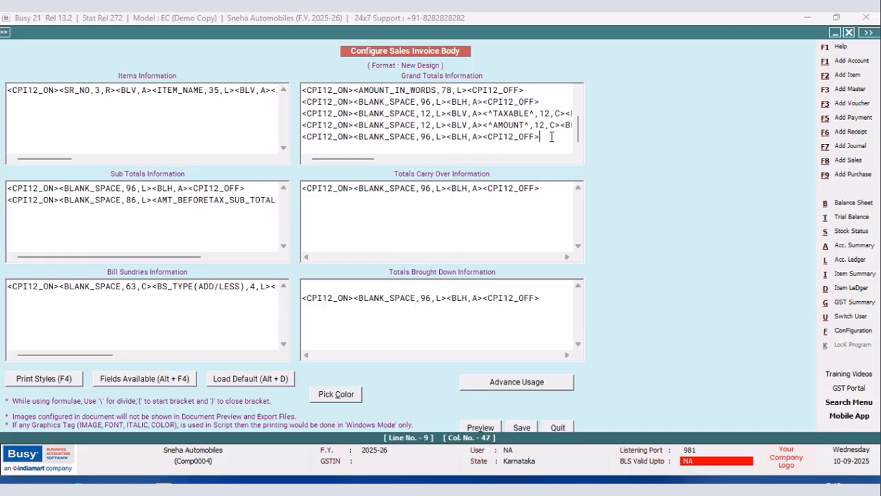
pyautogui.press('Return')
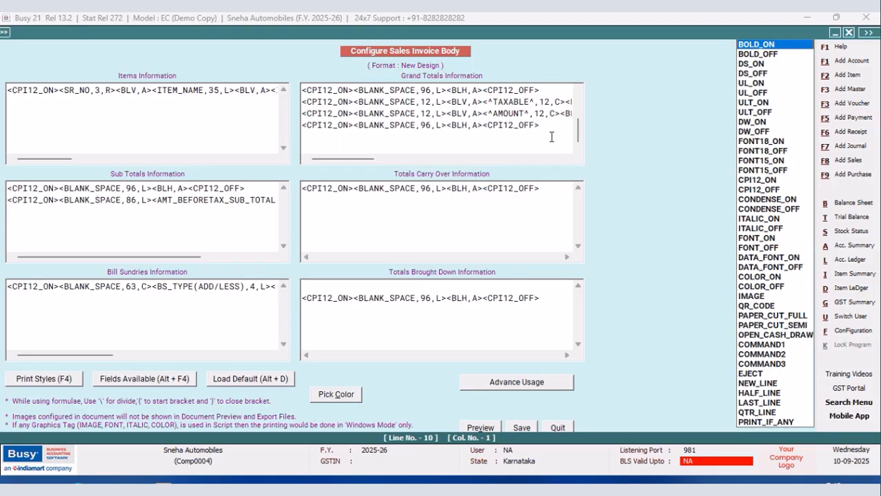
pyautogui.doubleClick(767, 181)
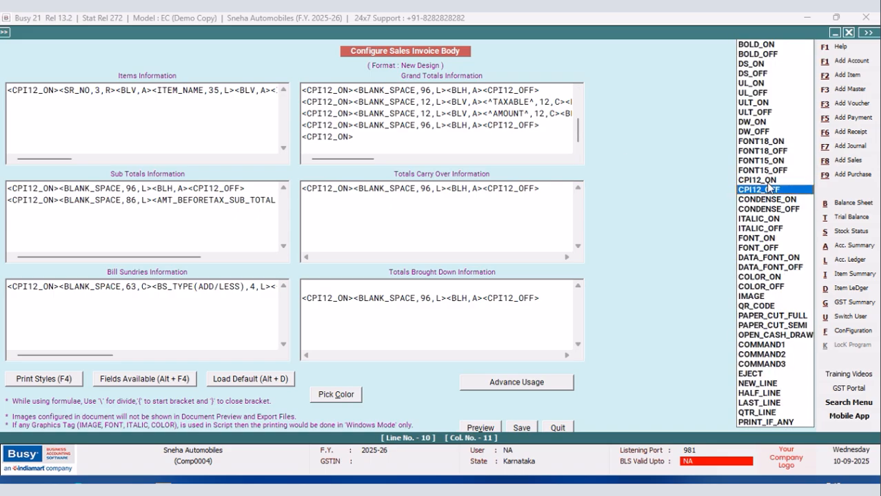
pyautogui.doubleClick(769, 187)
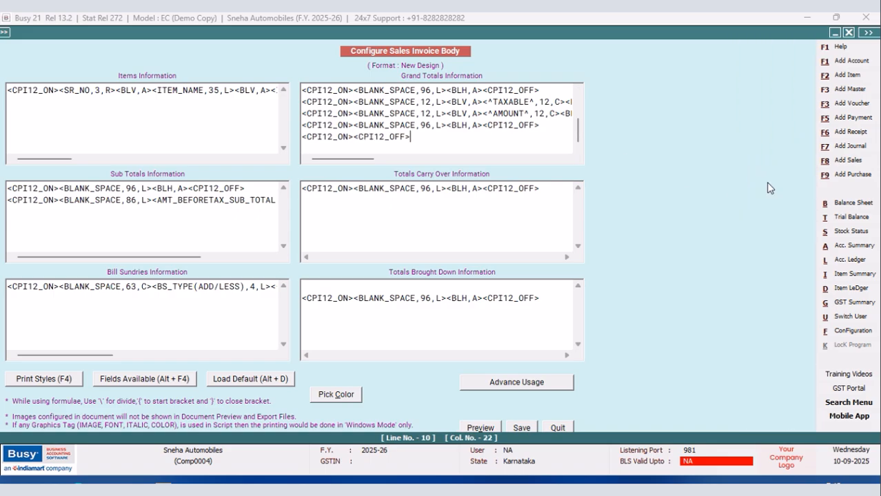
# Insert a BLANK_SPACE field with width 12 between the CPI12_ON and CPI12_OFF tags of the new Grand Totals line.
pyautogui.click(352, 137)
pyautogui.hotkey('alt', 'F4')
pyautogui.doubleClick(703, 191)
pyautogui.click(419, 141)
pyautogui.write('12,L')
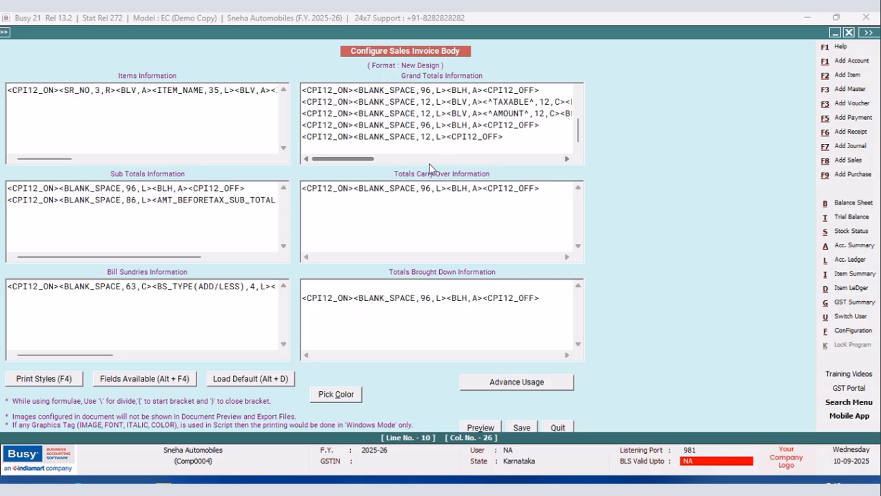
# Insert a SQL_QUERY_NUM field directly after the blank space in the new Grand Totals line.
pyautogui.click(446, 137)
pyautogui.hotkey('alt', 'F4')
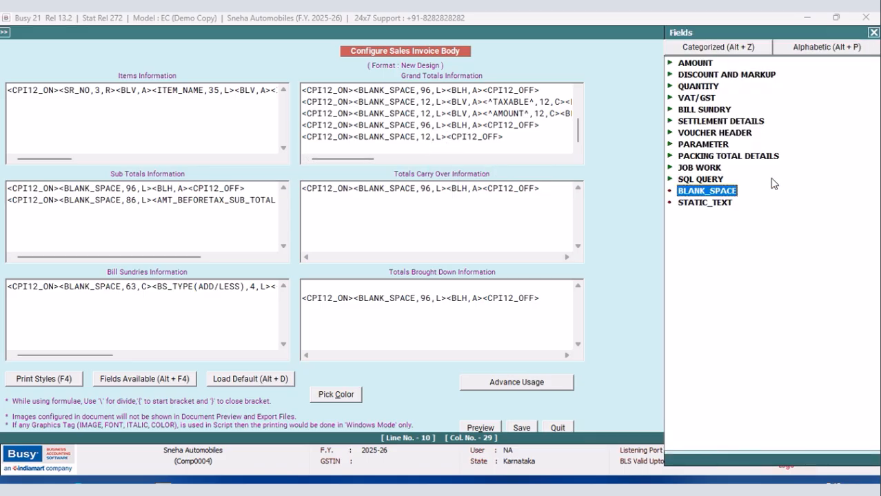
pyautogui.click(701, 179)
pyautogui.doubleClick(738, 202)
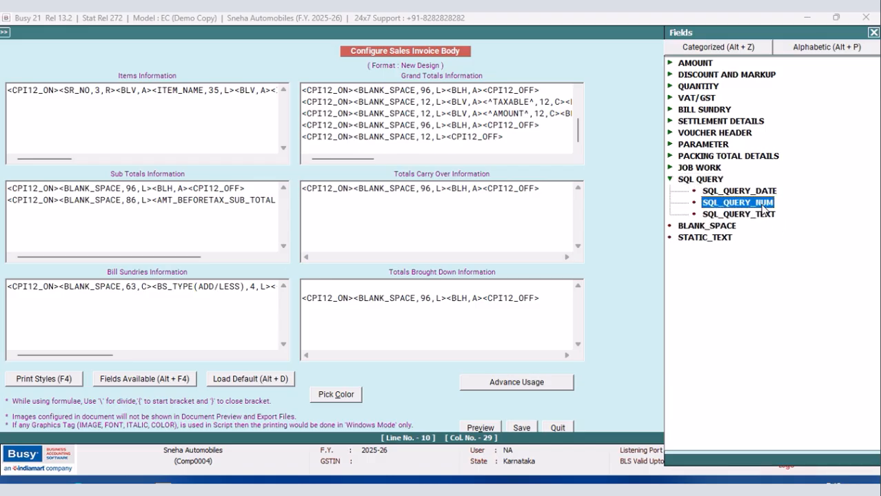
# Set the SQL_QUERY_NUM field to query GST;R:1;C:2 with format 12.2, right-aligned.
pyautogui.press('BackSpace')
pyautogui.press('BackSpace')
pyautogui.press('BackSpace')
pyautogui.press('BackSpace')
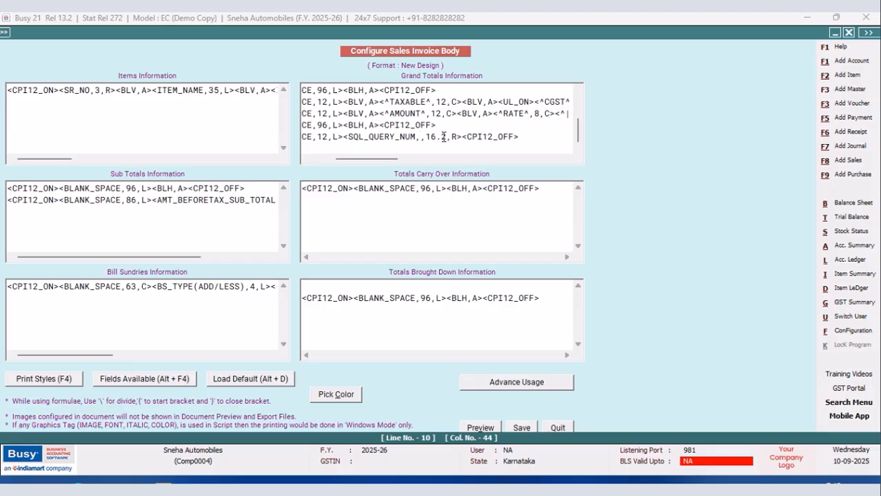
pyautogui.write('GST')
pyautogui.write(';')
pyautogui.write('8')
pyautogui.write(':1;C')
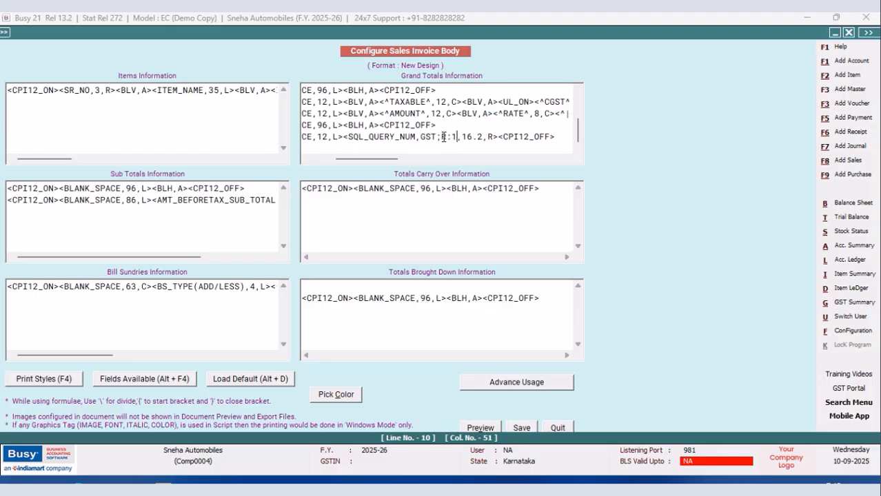
pyautogui.write(':2')
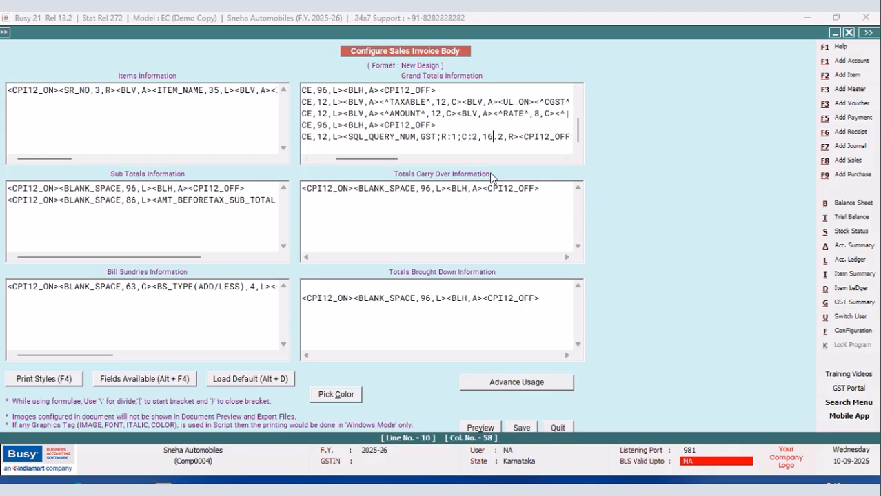
pyautogui.press('BackSpace')
pyautogui.write('2,R><^|^,1,C><')
# Copy the column 2 SQL_QUERY_NUM field and paste it after the separator, before CPI12_OFF.
pyautogui.moveTo(519, 135); pyautogui.dragTo(348, 135)
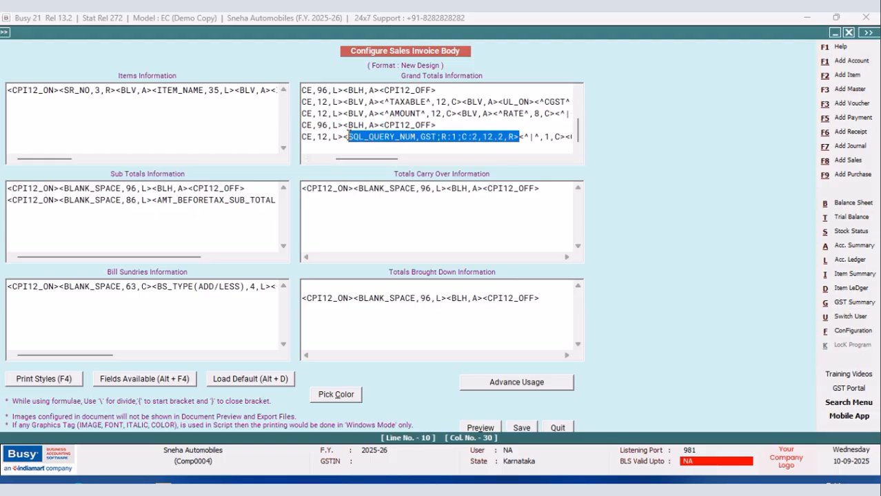
pyautogui.rightClick(378, 140)
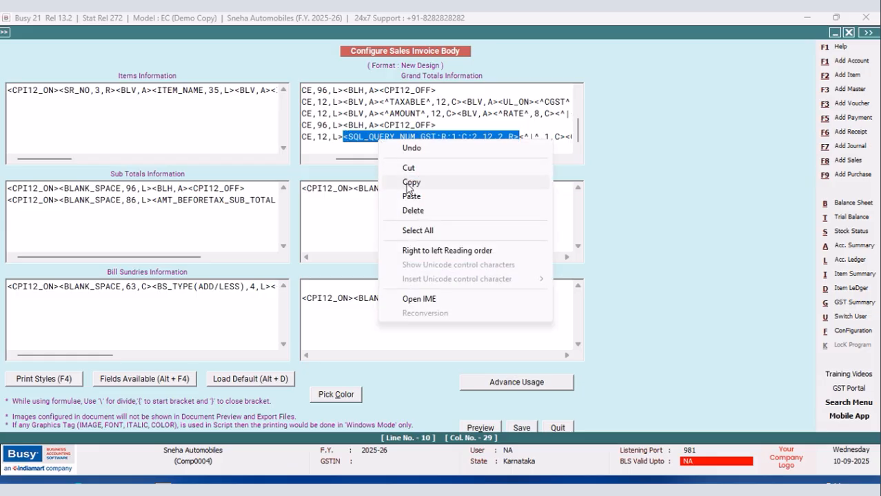
pyautogui.click(407, 181)
pyautogui.moveTo(399, 162); pyautogui.dragTo(421, 161)
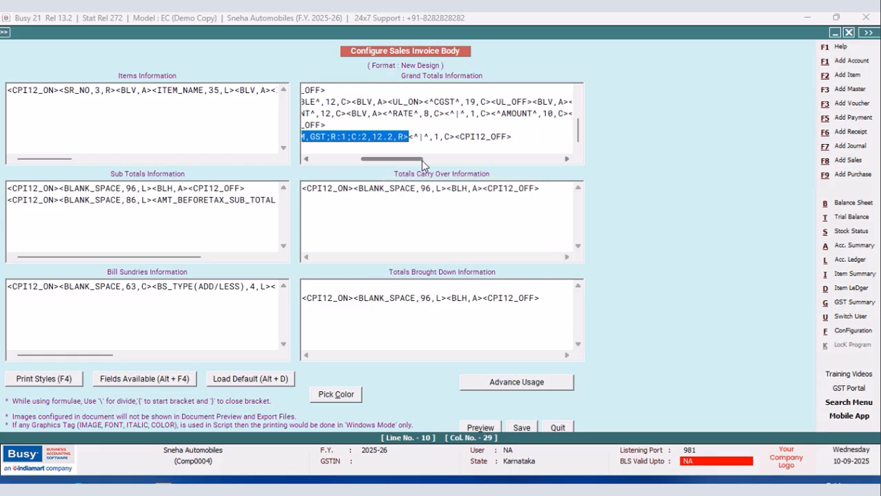
pyautogui.click(456, 137)
pyautogui.rightClick(456, 137)
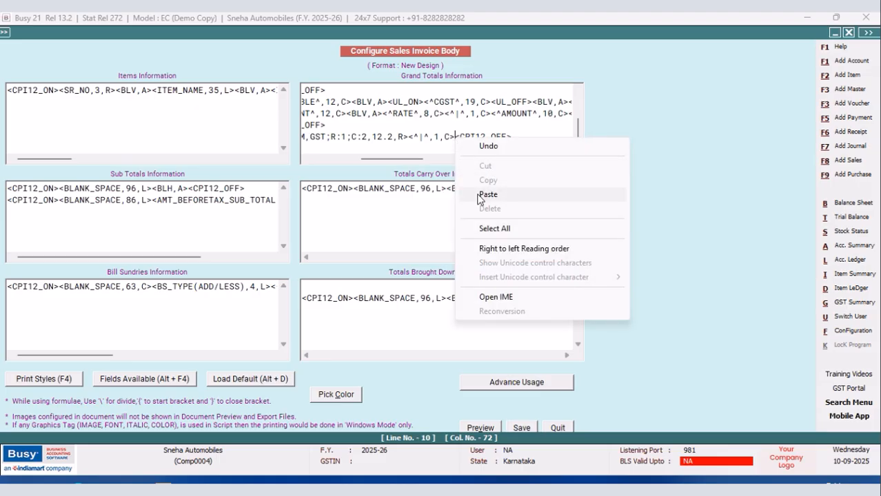
pyautogui.click(483, 193)
# Change the pasted query field to column C:3 with format 8.2.
pyautogui.click(443, 137)
pyautogui.press('BackSpace')
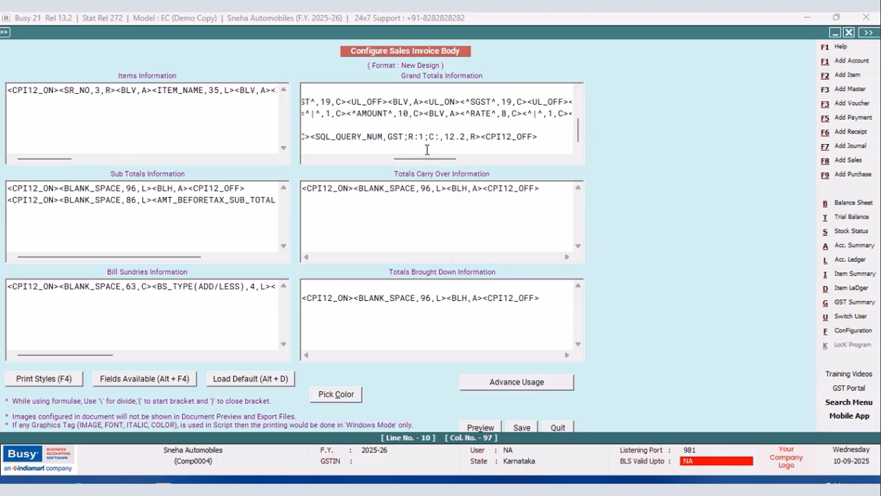
pyautogui.write('3')
pyautogui.click(458, 137)
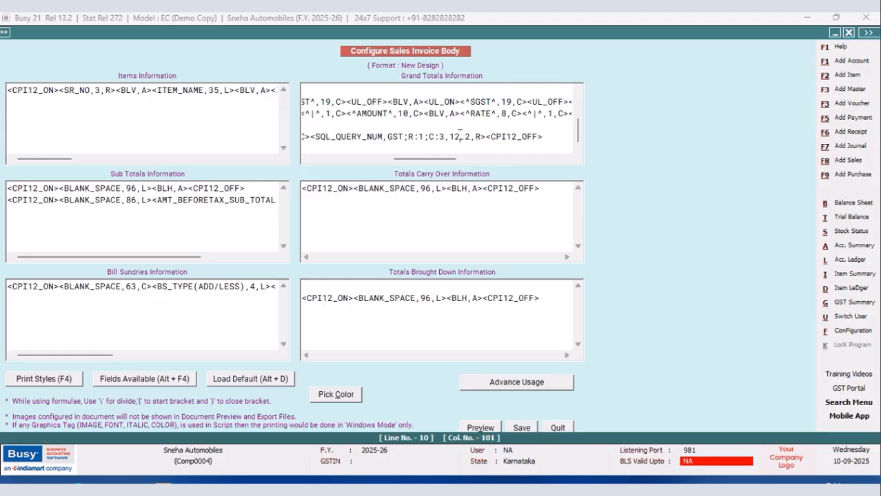
pyautogui.press('BackSpace')
pyautogui.press('BackSpace')
pyautogui.write('8')
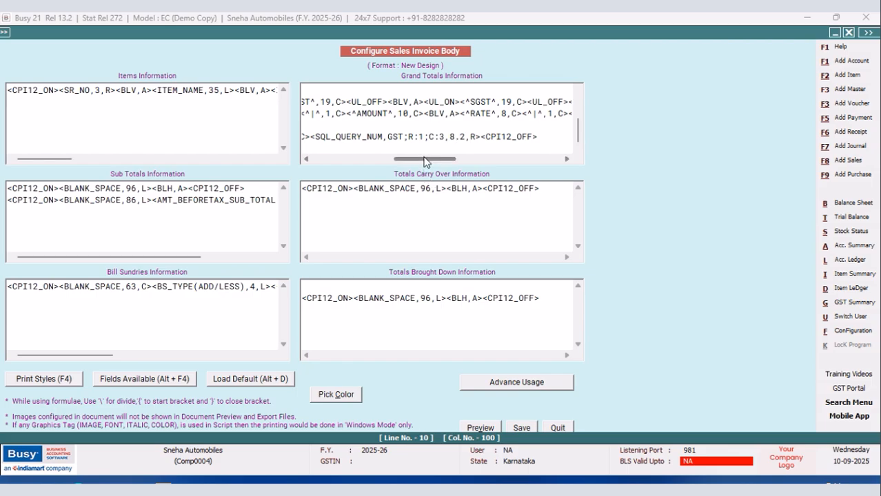
# Copy the <^|^,1,C> separator and paste it after the column 3 query field.
pyautogui.moveTo(426, 159); pyautogui.dragTo(413, 158)
pyautogui.moveTo(355, 137); pyautogui.dragTo(309, 137)
pyautogui.rightClick(328, 142)
pyautogui.click(353, 179)
pyautogui.moveTo(432, 160); pyautogui.dragTo(451, 159)
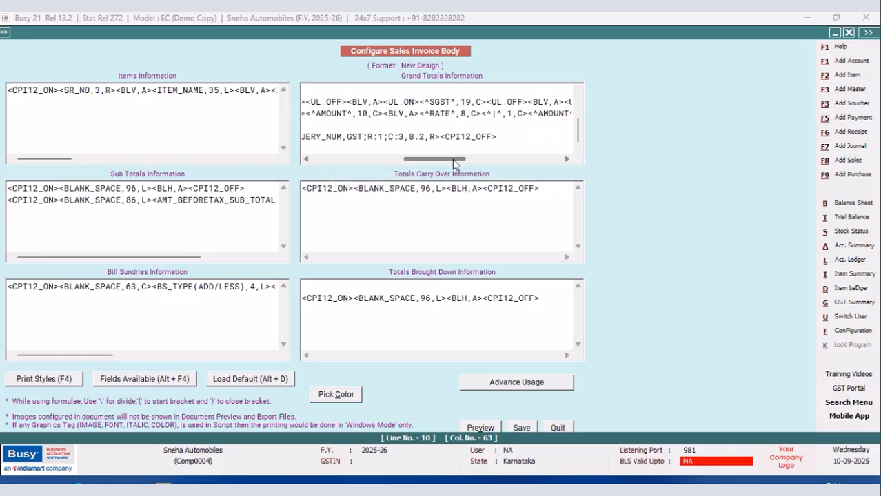
pyautogui.click(438, 137)
pyautogui.rightClick(437, 137)
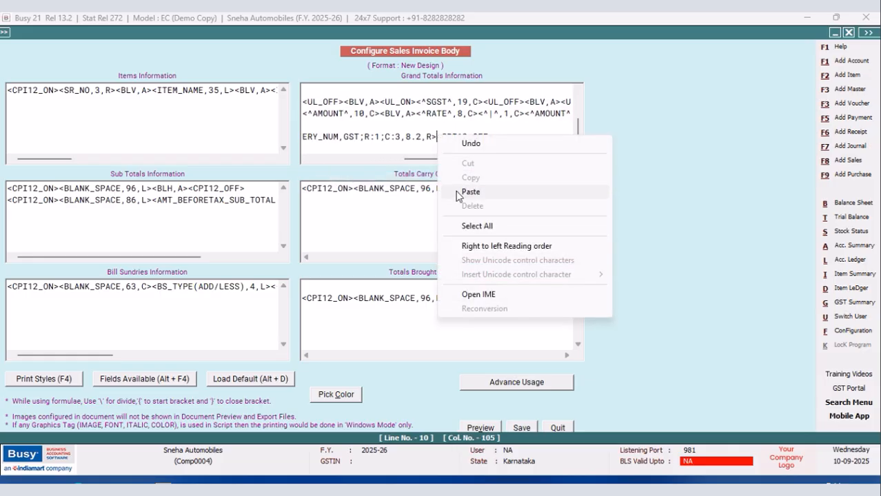
pyautogui.click(458, 192)
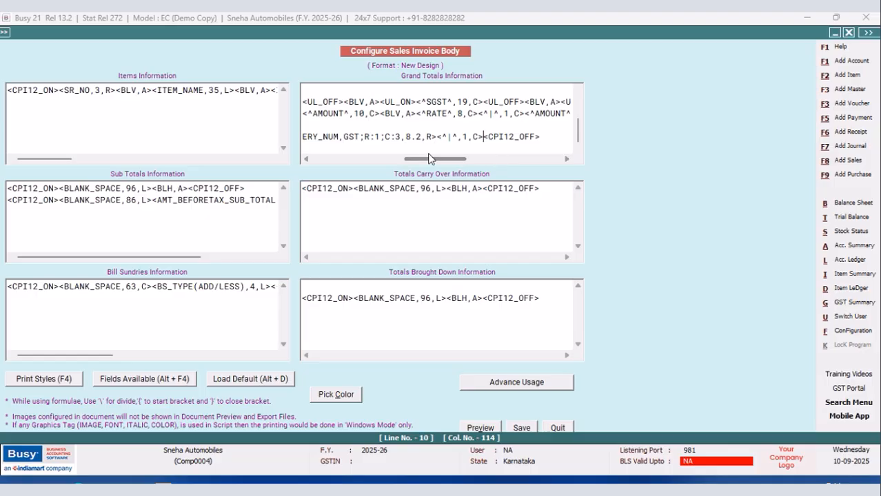
# Duplicate the column 3 query field together with its separator at the end of the line, before CPI12_OFF.
pyautogui.moveTo(427, 164); pyautogui.dragTo(416, 164)
pyautogui.moveTo(318, 137); pyautogui.dragTo(528, 139)
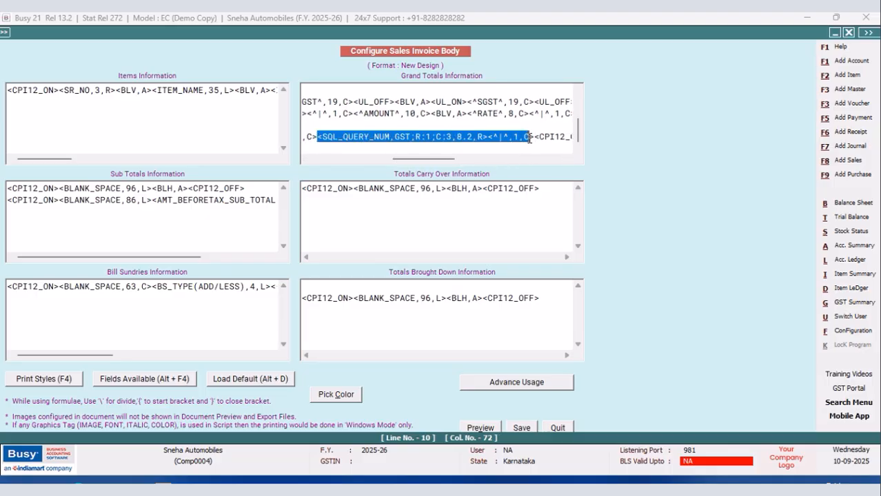
pyautogui.rightClick(525, 138)
pyautogui.click(552, 180)
pyautogui.click(536, 136)
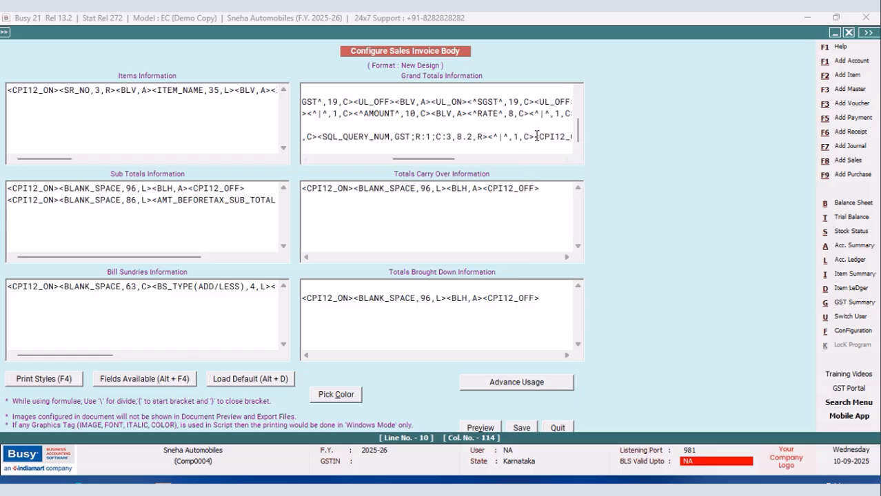
pyautogui.rightClick(536, 136)
pyautogui.click(582, 190)
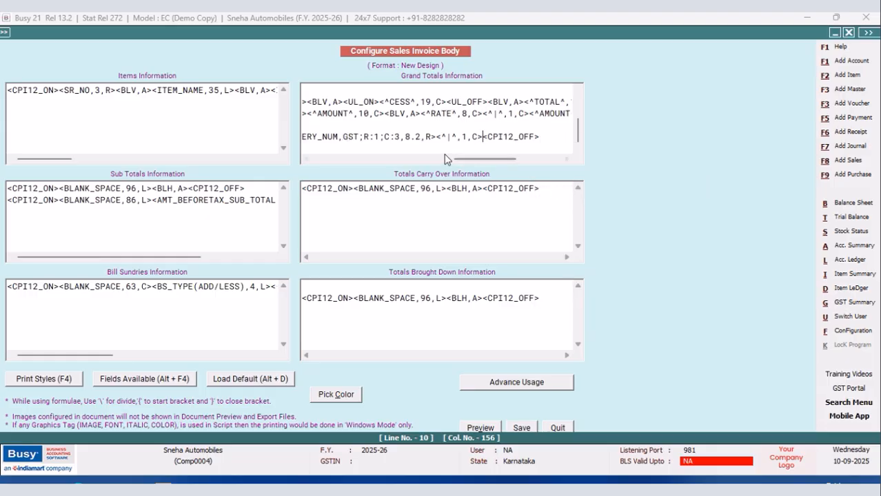
# Change the duplicated query field to column C:4 with format 10.2.
pyautogui.click(400, 136)
pyautogui.press('BackSpace')
pyautogui.write('4')
pyautogui.press('BackSpace')
pyautogui.write('10')
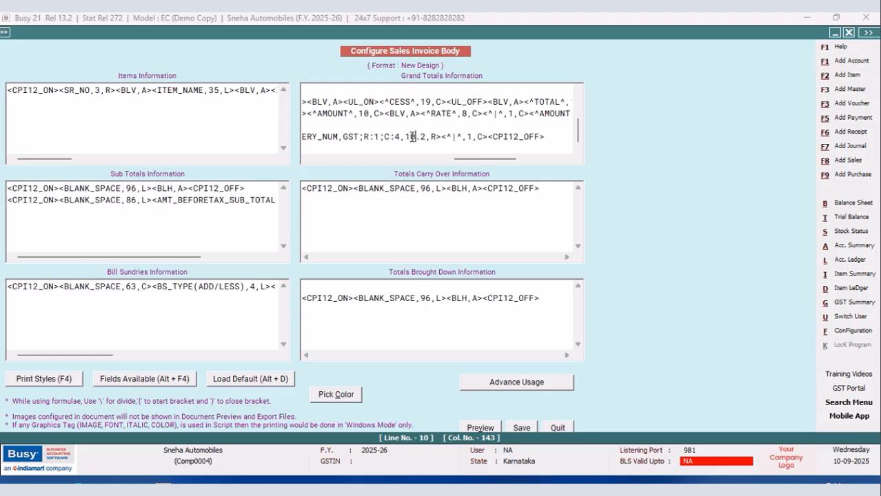
# Paste another copy of the query field and separator before CPI12_OFF, and set its column to C:5.
pyautogui.rightClick(487, 136)
pyautogui.click(515, 193)
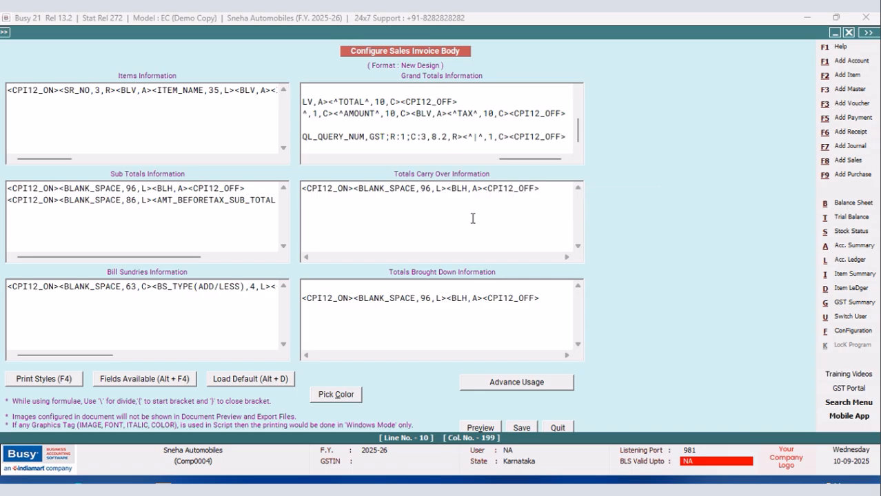
pyautogui.click(426, 136)
# Paste one more query field and separator after the column 5 field, and set it to C:6 with format 10.2.
pyautogui.click(509, 136)
pyautogui.rightClick(510, 136)
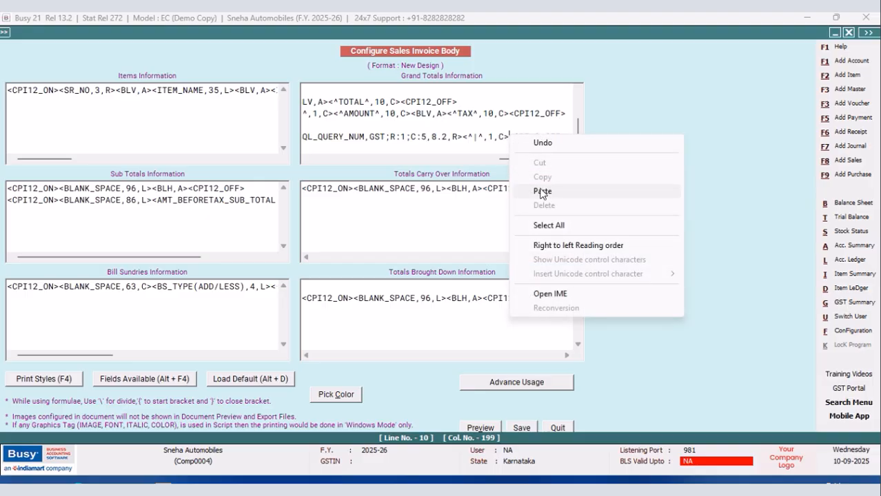
pyautogui.click(541, 193)
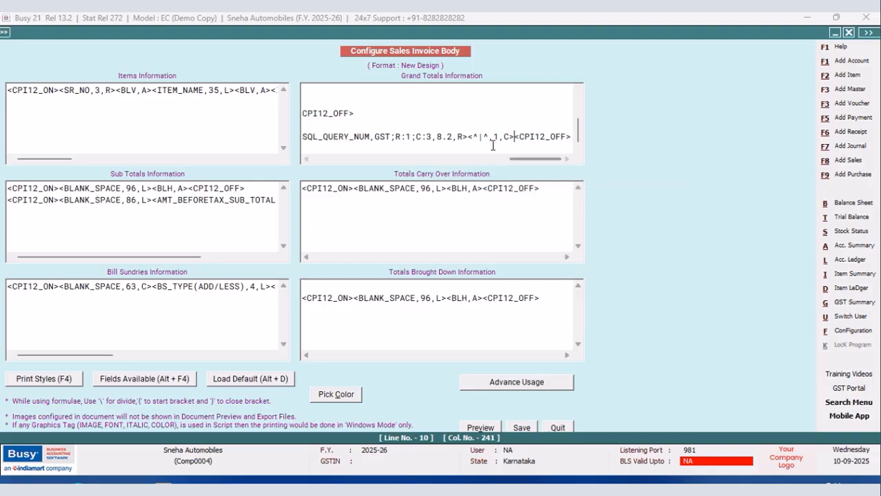
pyautogui.click(432, 135)
pyautogui.press('BackSpace')
pyautogui.write('6')
pyautogui.click(442, 136)
pyautogui.press('BackSpace')
pyautogui.write('10')
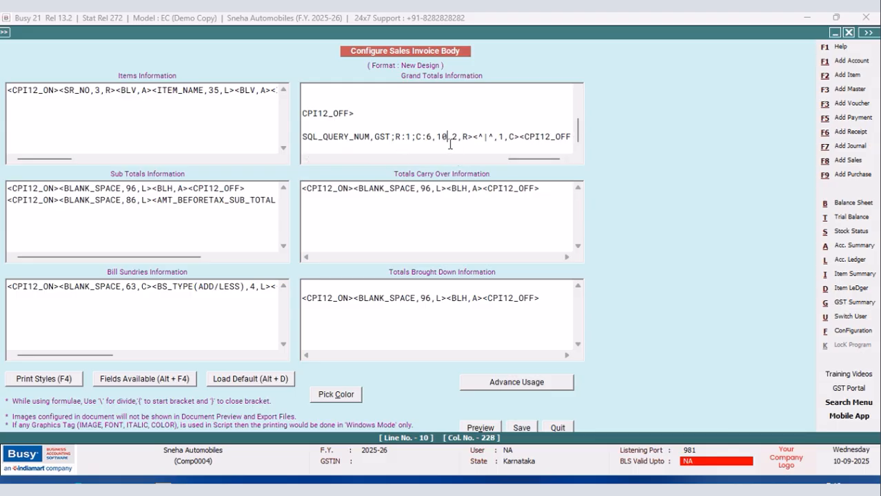
# Save the invoice body configuration and leave the document configuration to return to the sales voucher.
pyautogui.click(521, 428)
pyautogui.click(349, 289)
pyautogui.press('Escape')
# Preview the voucher's sales invoice in the New Design format down to the tax summary table, and close the preview.
pyautogui.click(562, 32)
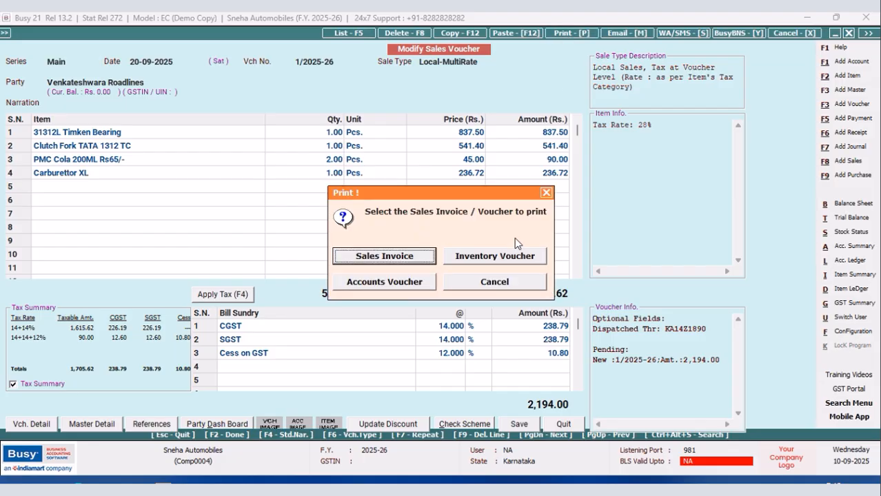
pyautogui.click(387, 255)
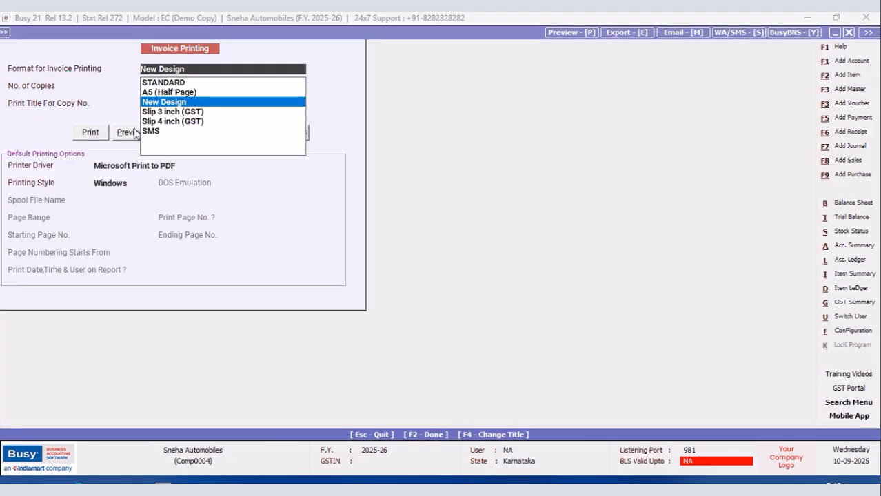
pyautogui.click(126, 133)
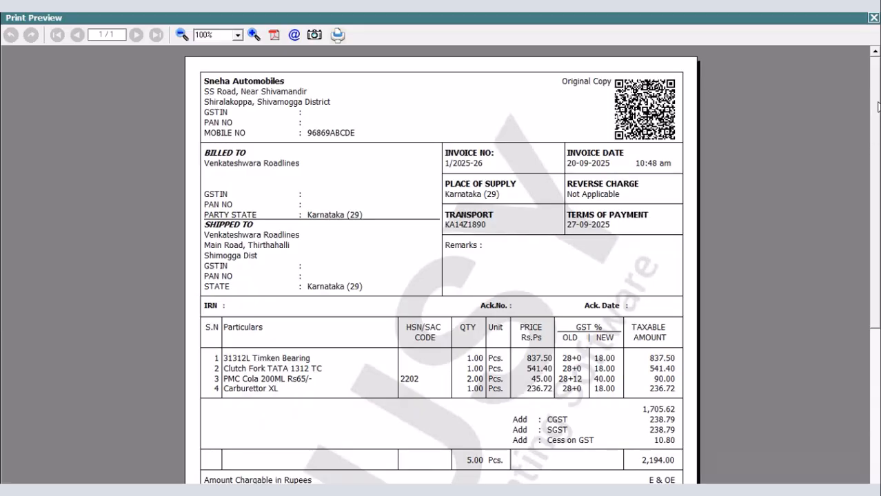
pyautogui.moveTo(878, 105); pyautogui.dragTo(880, 181)
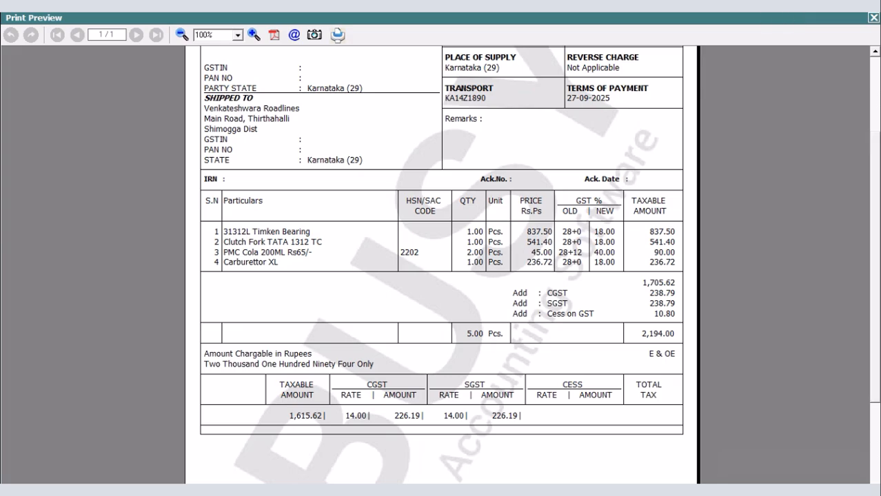
pyautogui.click(872, 19)
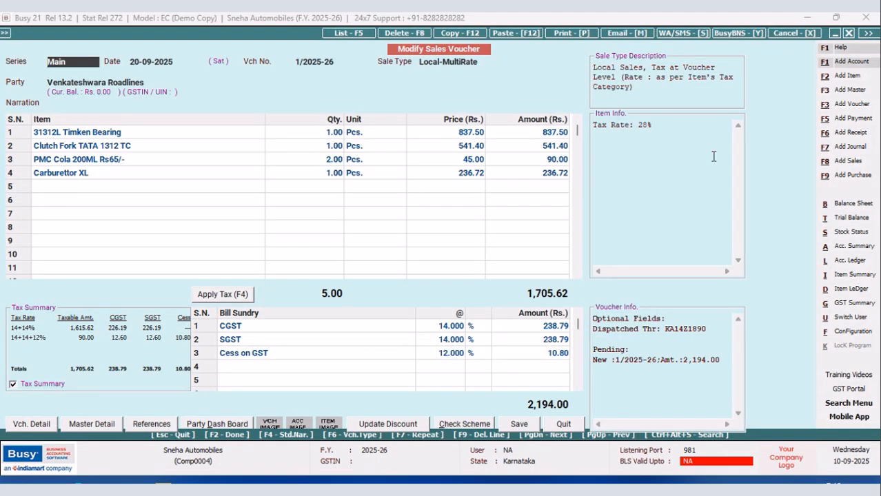
# Open the saved GST query in the SQL Query Executor to check its column order, and quit the executor.
pyautogui.hotkey('ctrl', 'alt', 'q')
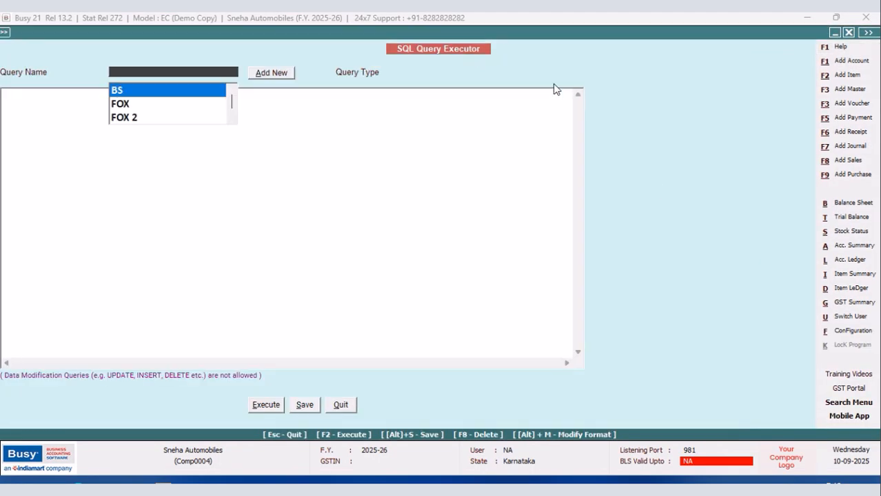
pyautogui.scroll(-1, 232, 122)
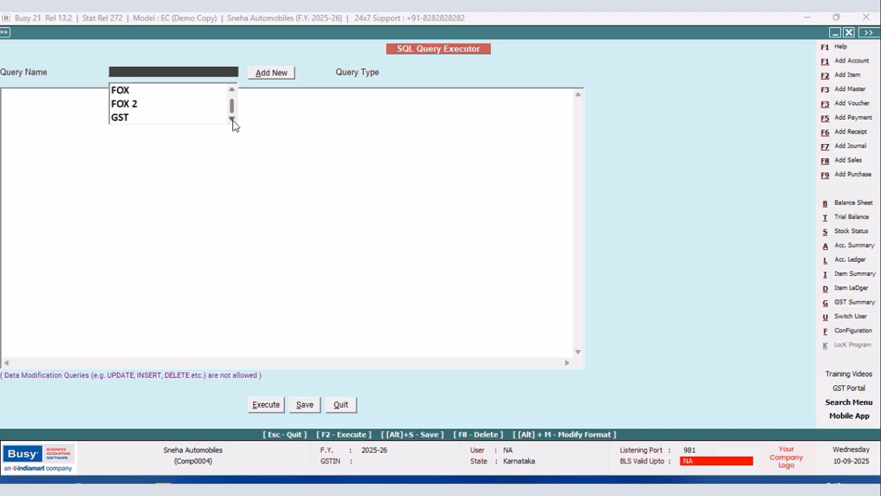
pyautogui.click(131, 118)
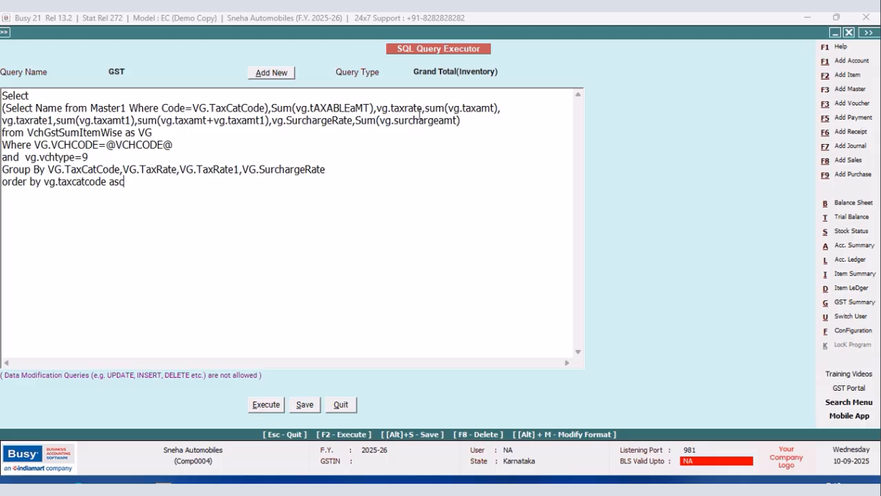
pyautogui.click(340, 407)
# Open the body configuration of the New Design sales invoice in Invoice / Document Printing (Advanced).
pyautogui.click(846, 332)
pyautogui.click(144, 128)
pyautogui.click(84, 197)
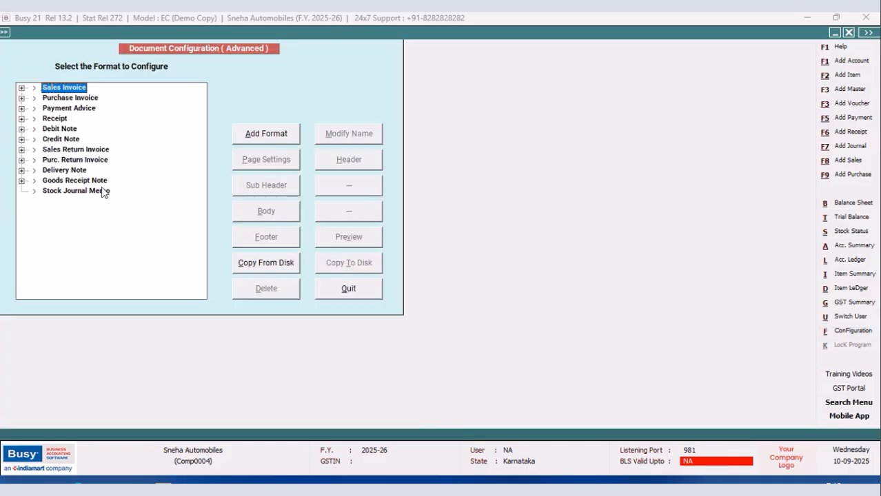
pyautogui.click(21, 87)
pyautogui.click(59, 109)
pyautogui.click(290, 216)
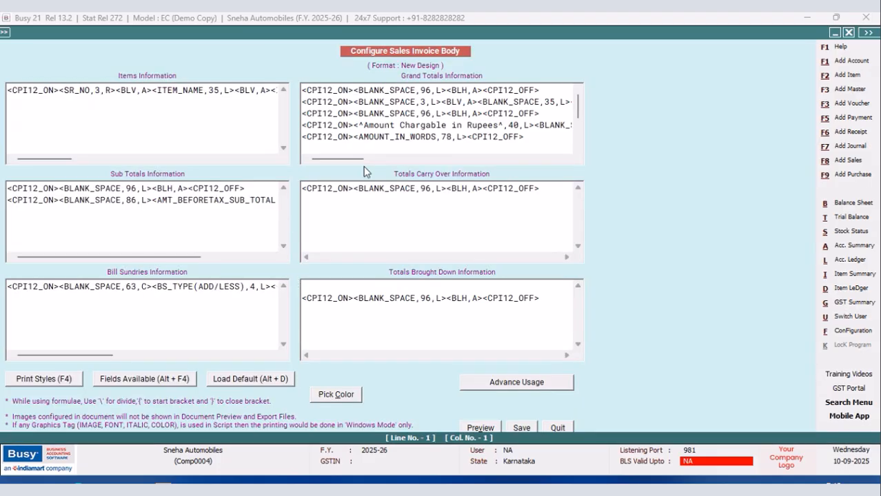
# Review the tax summary headings and query row in the Grand Totals section, and copy the C:5 query field with its separator.
pyautogui.moveTo(350, 164); pyautogui.dragTo(583, 155)
pyautogui.click(578, 149)
pyautogui.click(578, 150)
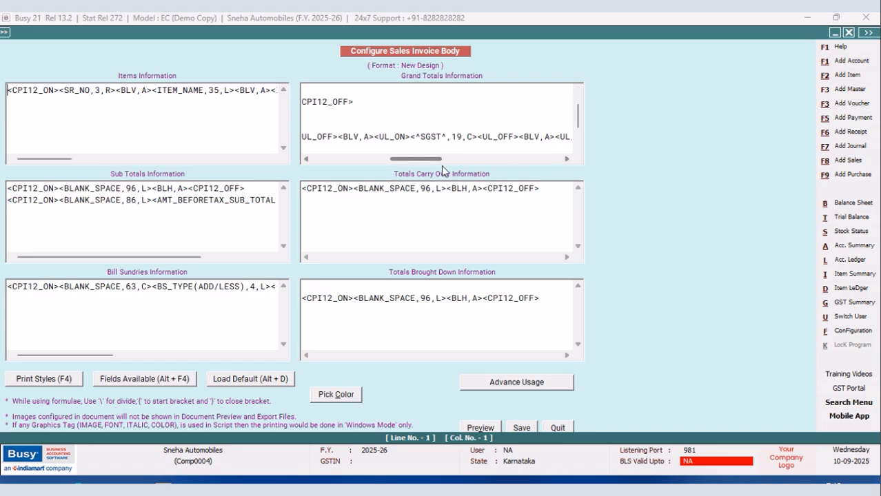
pyautogui.moveTo(425, 164); pyautogui.dragTo(466, 166)
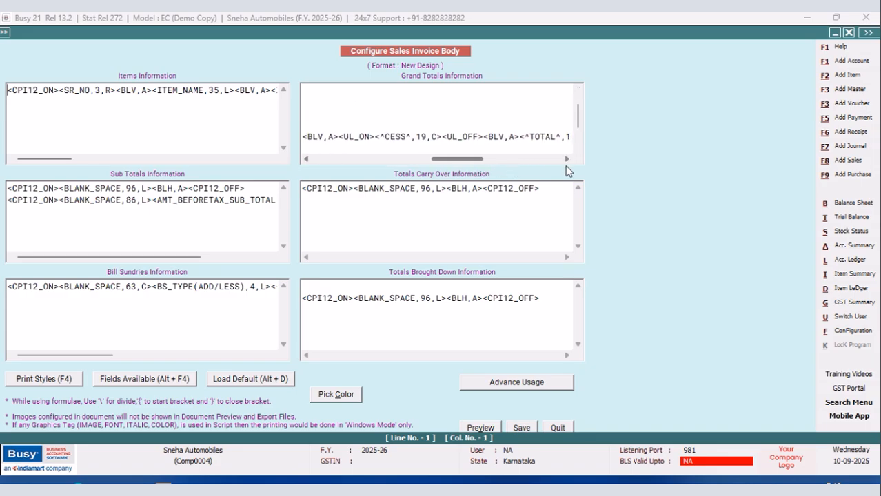
pyautogui.click(578, 149)
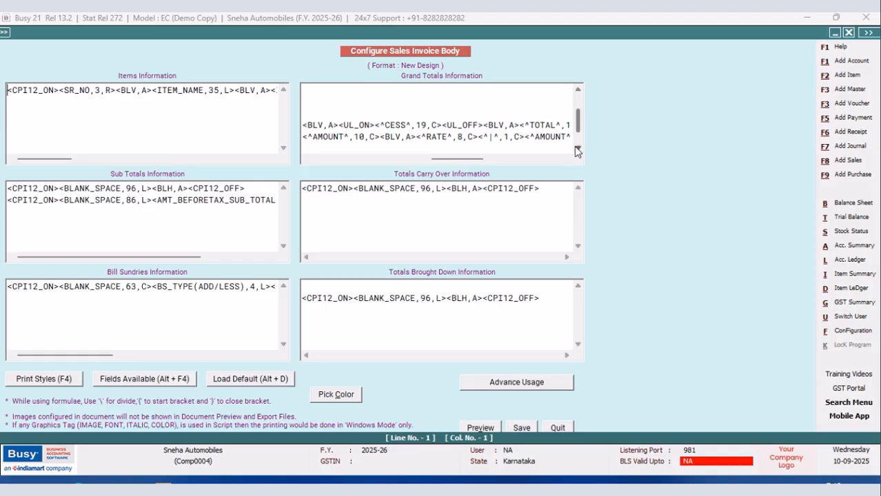
pyautogui.click(578, 150)
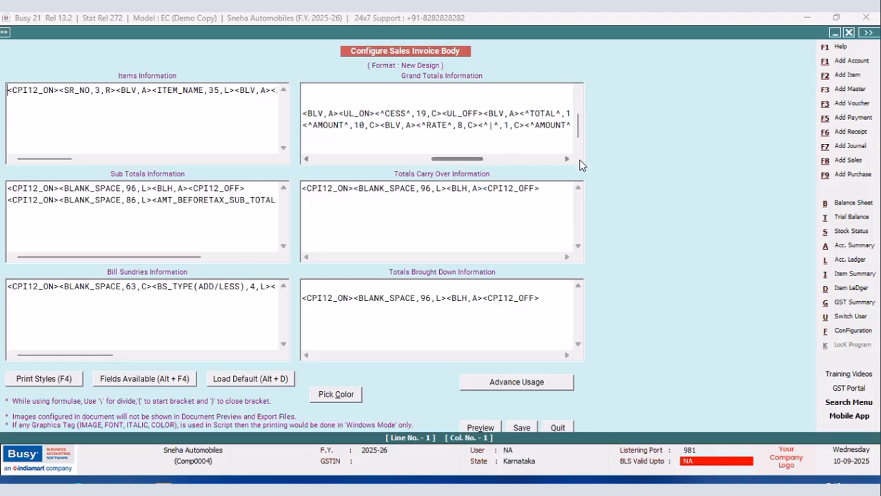
pyautogui.click(578, 151)
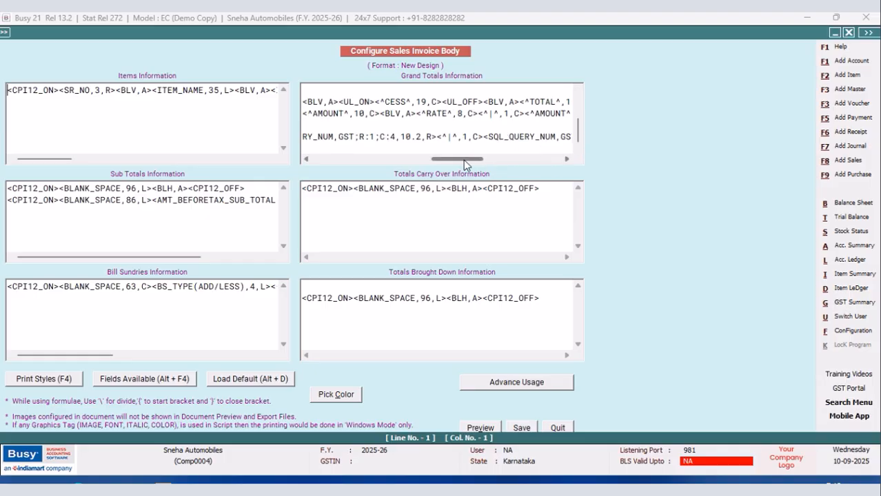
pyautogui.moveTo(463, 159); pyautogui.dragTo(543, 159)
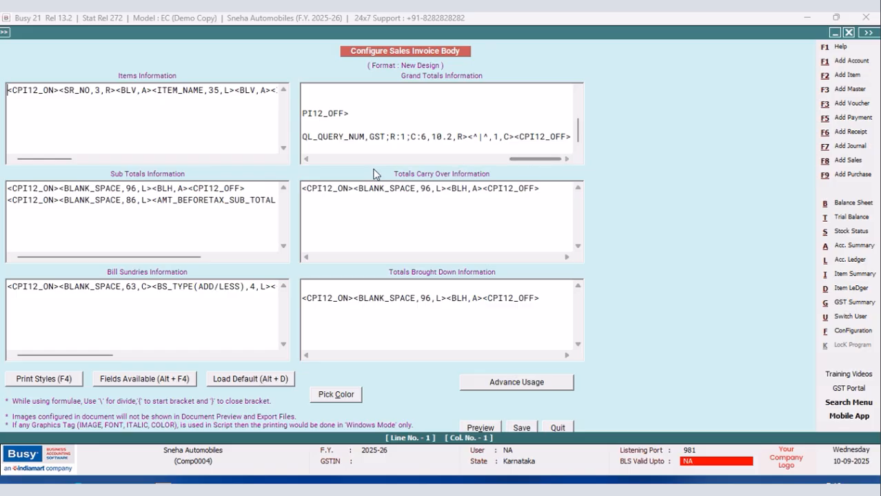
pyautogui.click(306, 159)
pyautogui.click(307, 159)
pyautogui.click(307, 160)
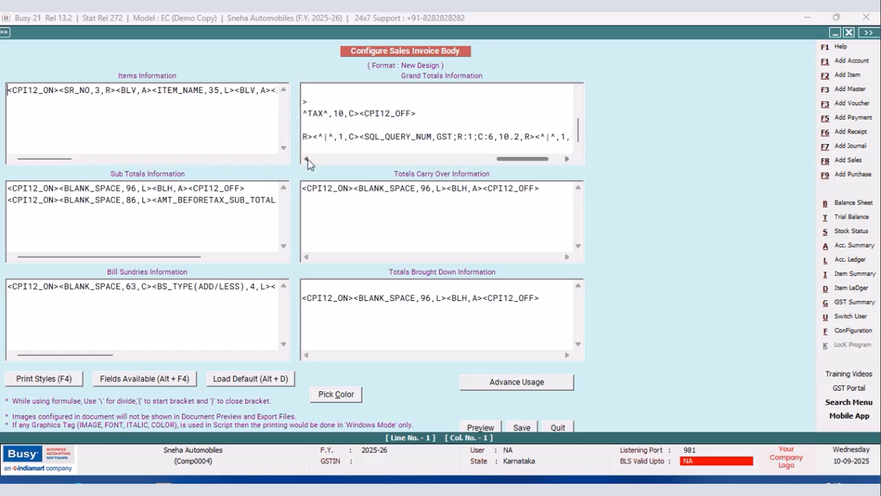
pyautogui.click(306, 159)
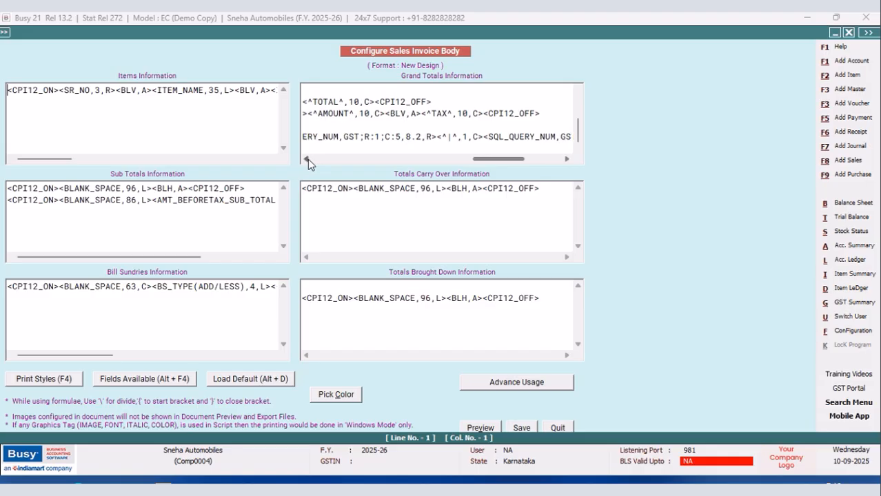
pyautogui.click(307, 159)
pyautogui.click(306, 159)
pyautogui.click(307, 160)
pyautogui.click(306, 159)
pyautogui.moveTo(308, 138); pyautogui.dragTo(521, 139)
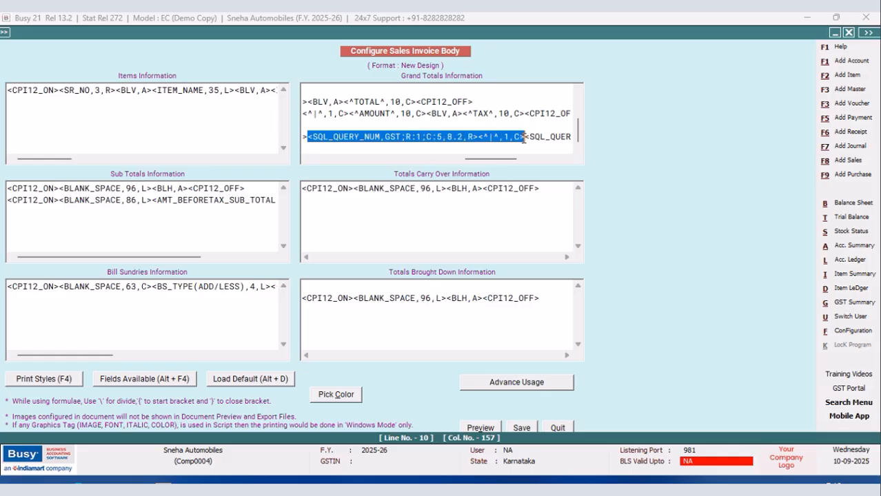
pyautogui.rightClick(477, 141)
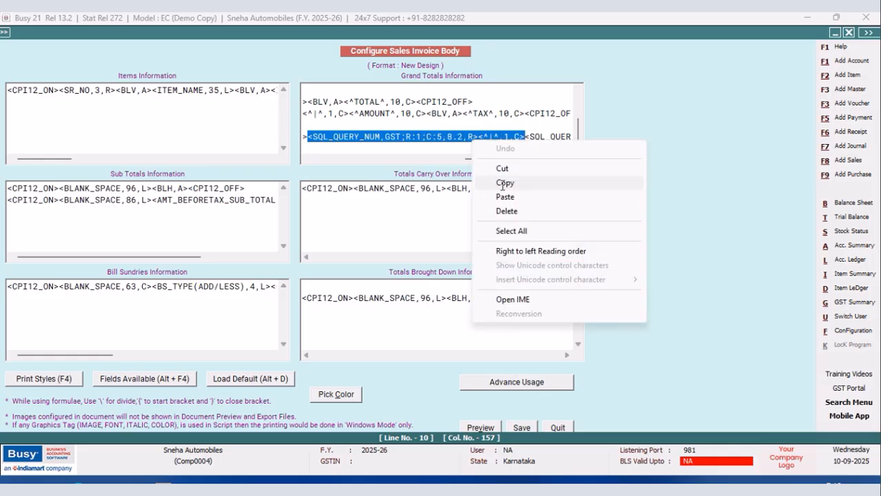
pyautogui.click(480, 179)
# Paste the copied query field and separator before CPI12_OFF at the row's end, and set its column to C:8.
pyautogui.moveTo(472, 162); pyautogui.dragTo(517, 161)
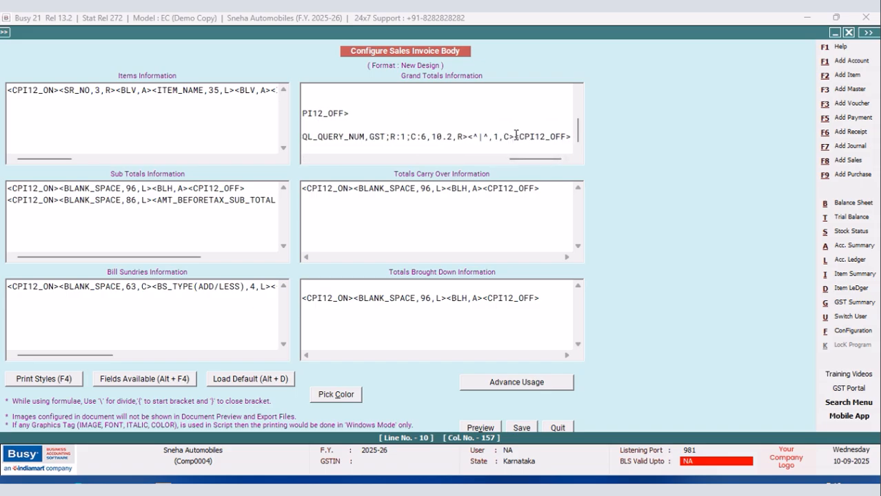
pyautogui.rightClick(516, 135)
pyautogui.click(544, 191)
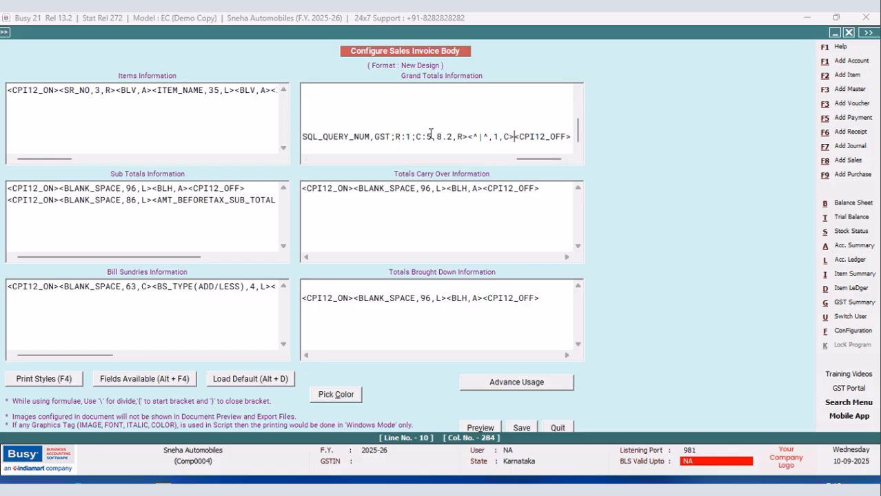
pyautogui.click(432, 137)
pyautogui.press('BackSpace')
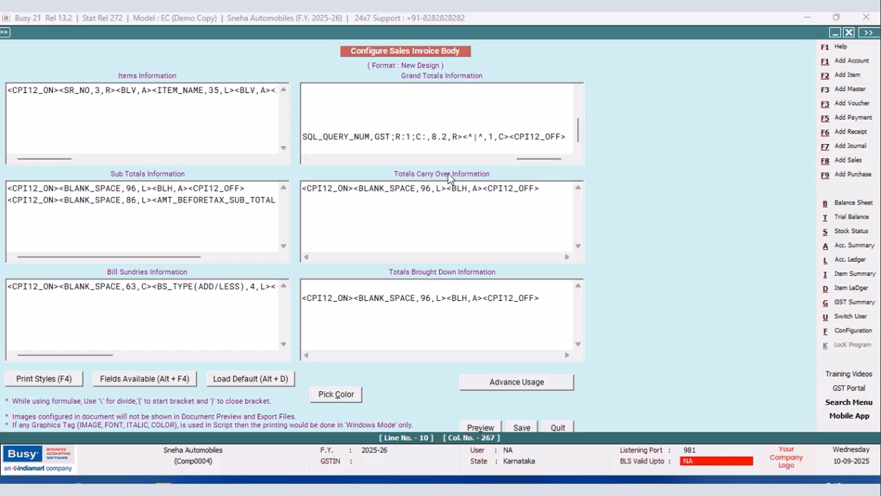
pyautogui.write('8')
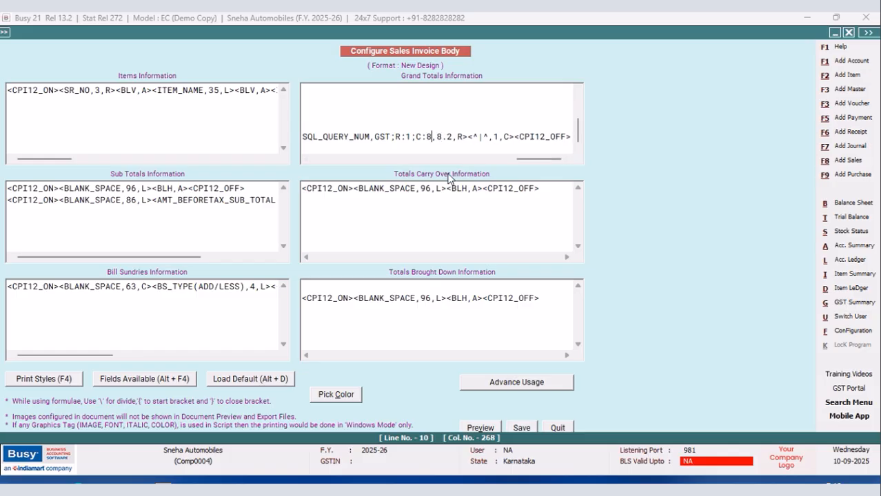
# Paste another query field and separator after the column 8 field, and set it to C:9 with format 10.2.
pyautogui.rightClick(515, 135)
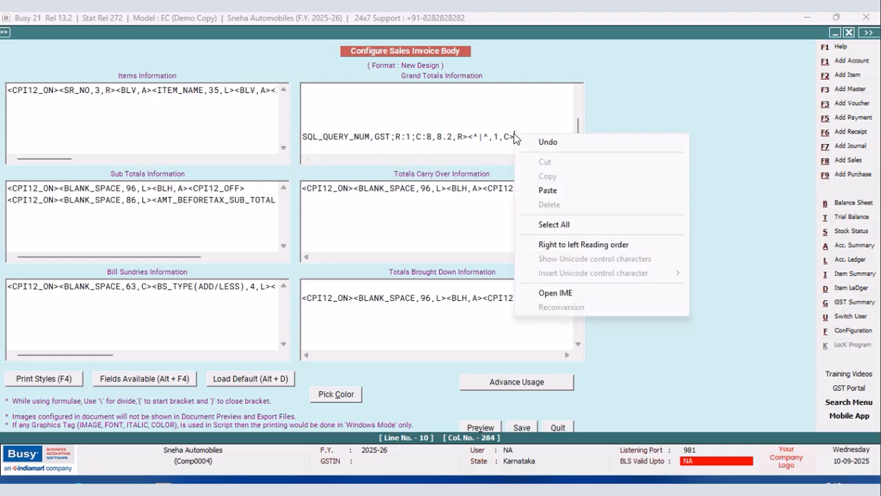
pyautogui.click(547, 190)
pyautogui.click(432, 137)
pyautogui.press('BackSpace')
pyautogui.write('9')
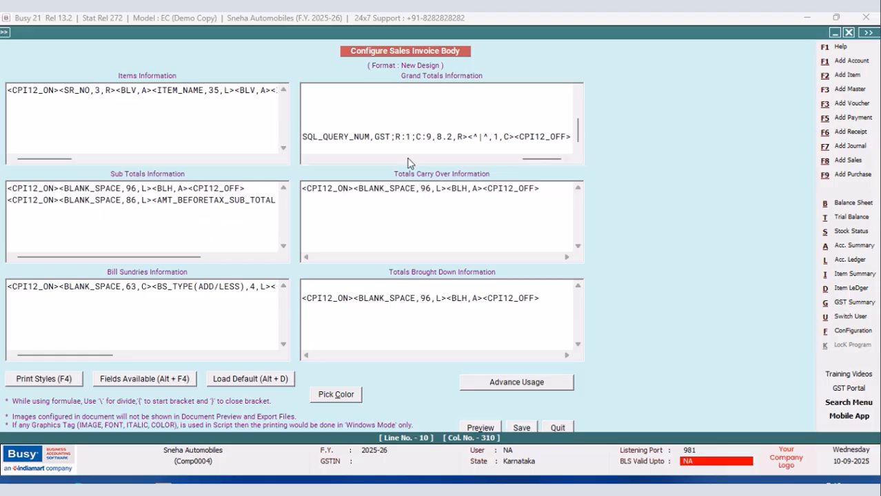
pyautogui.click(442, 136)
pyautogui.press('BackSpace')
pyautogui.write('10')
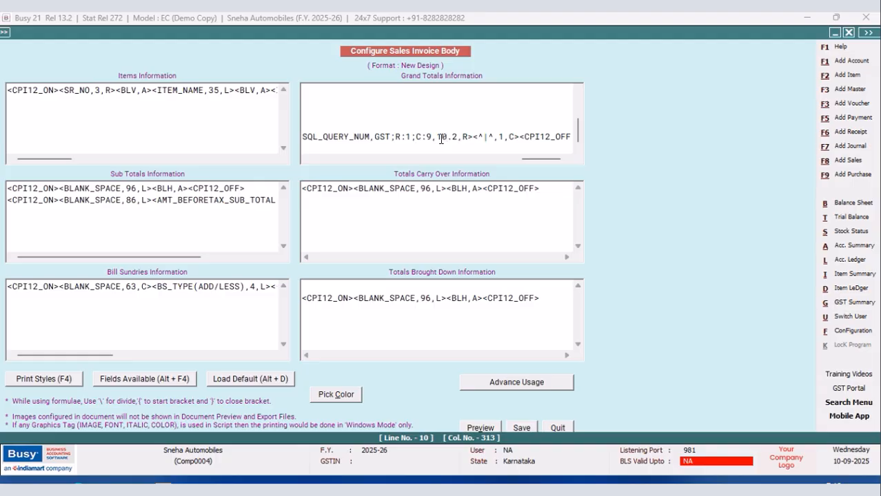
# Paste a final query field after the column 9 field, delete its trailing separator, and set it to C:7 with format 10.2.
pyautogui.rightClick(521, 135)
pyautogui.click(555, 191)
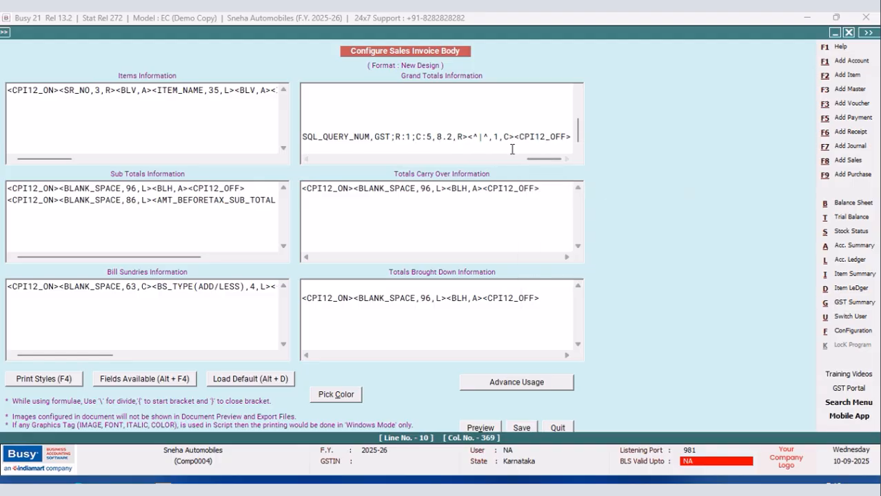
pyautogui.moveTo(516, 136); pyautogui.dragTo(467, 135)
pyautogui.press('Delete')
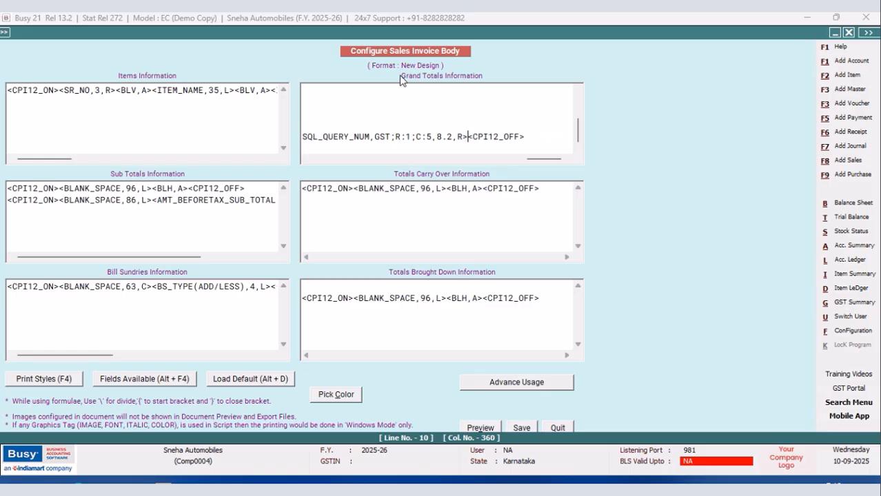
pyautogui.press('BackSpace')
pyautogui.write('7')
pyautogui.press('BackSpace')
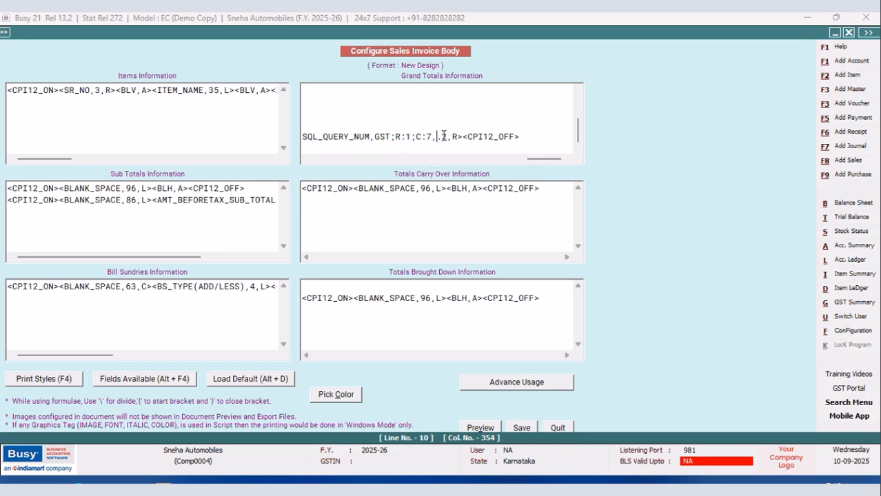
pyautogui.write('10')
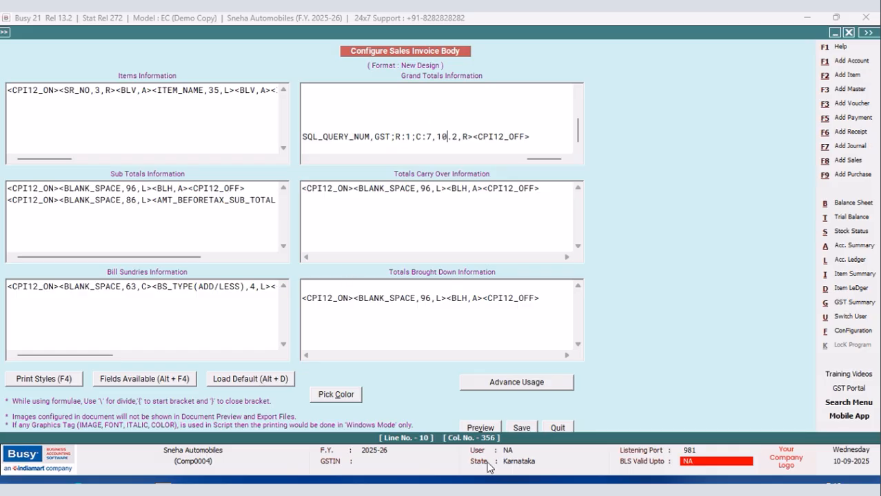
# Save the sales invoice body and quit the document configuration to return to the sales voucher.
pyautogui.click(522, 425)
pyautogui.click(372, 292)
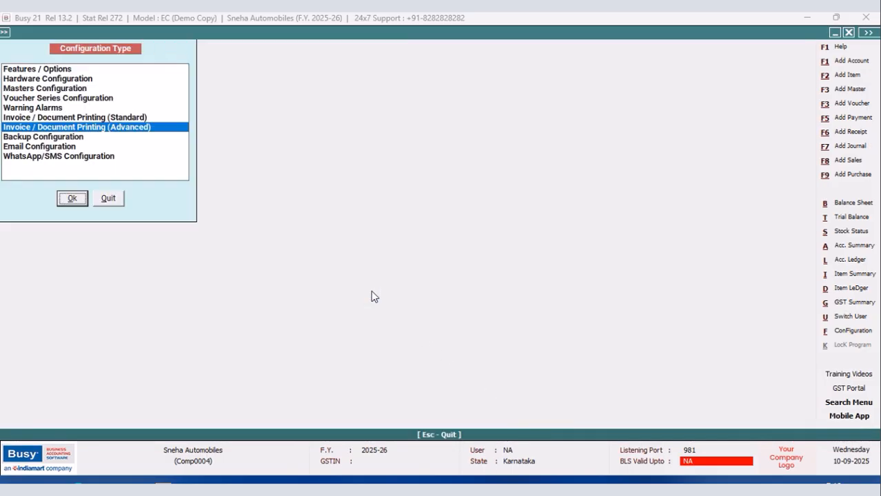
pyautogui.click(105, 198)
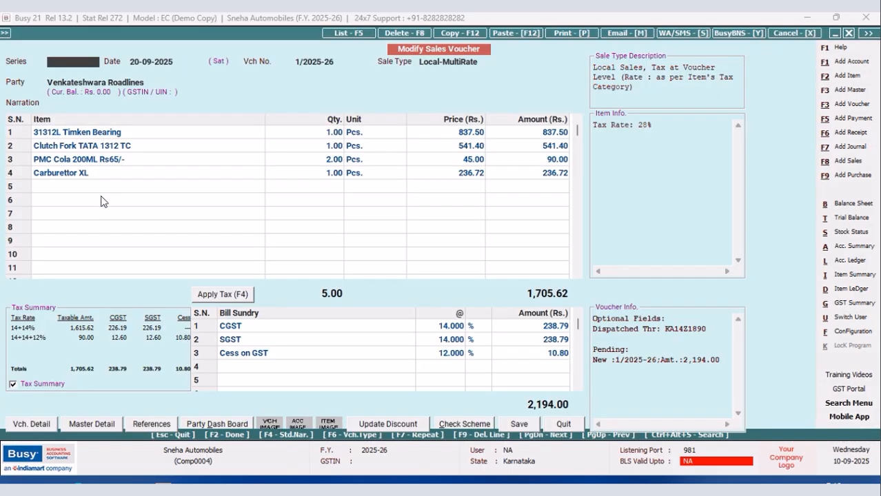
# Preview the voucher's invoice in the New Design format down to the CESS and total tax columns, and close the preview.
pyautogui.click(563, 33)
pyautogui.click(407, 255)
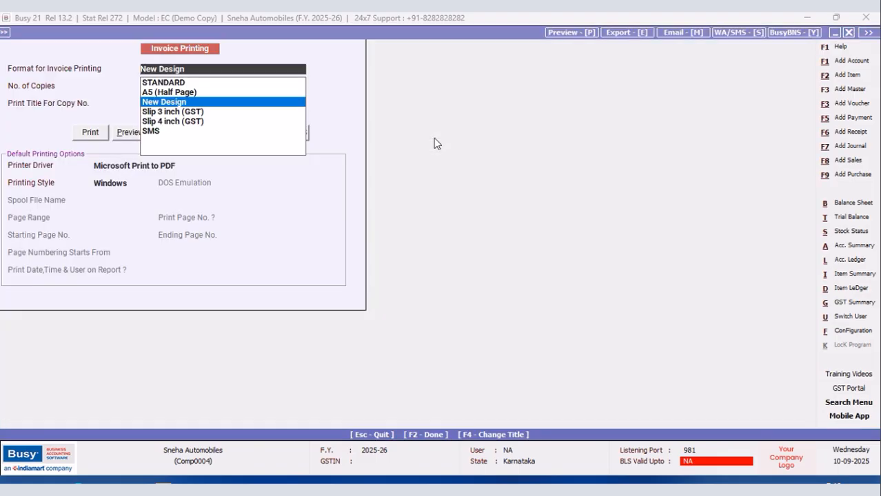
pyautogui.click(126, 134)
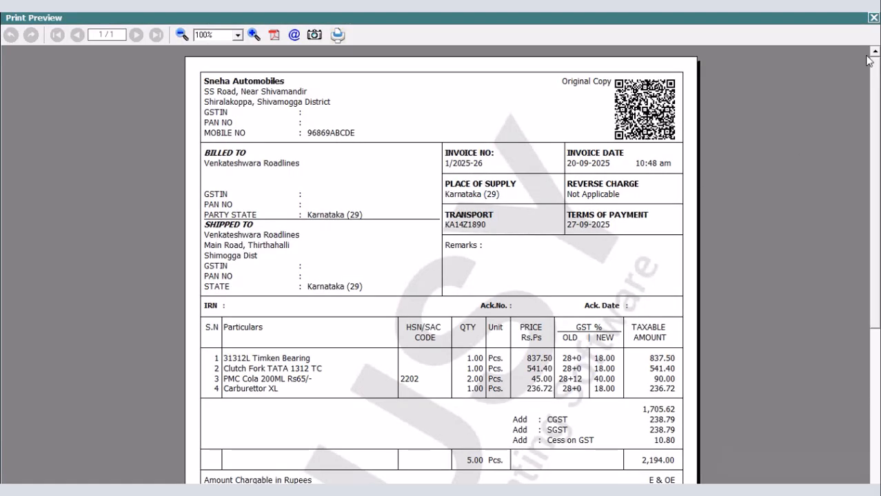
pyautogui.moveTo(875, 74); pyautogui.dragTo(876, 173)
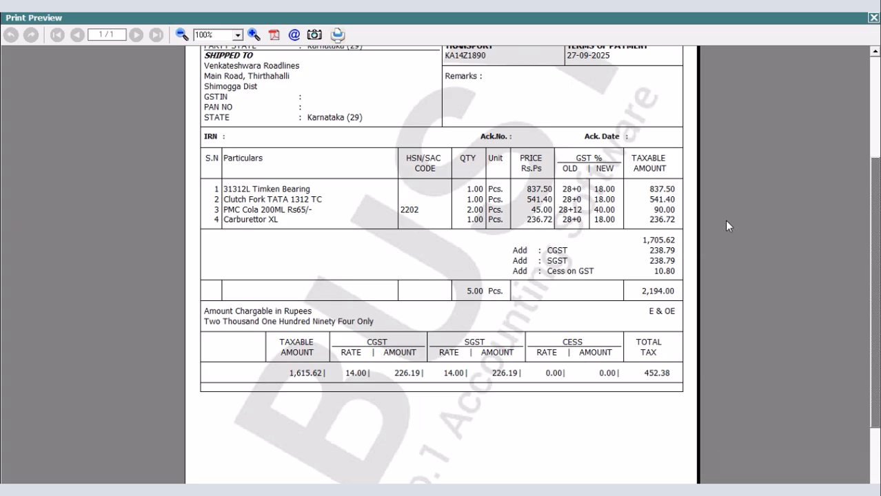
pyautogui.click(872, 17)
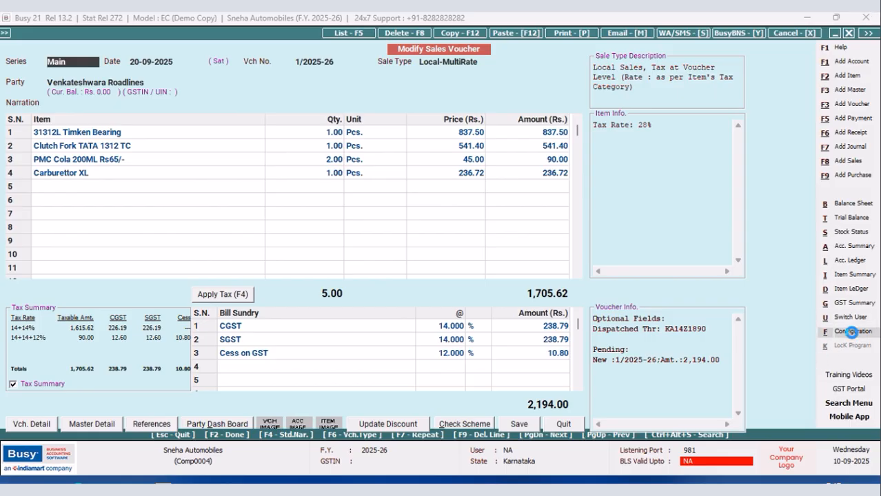
# Reopen the advanced document configuration and bring up the New Design sales invoice's body setup.
pyautogui.click(849, 331)
pyautogui.click(131, 130)
pyautogui.click(74, 198)
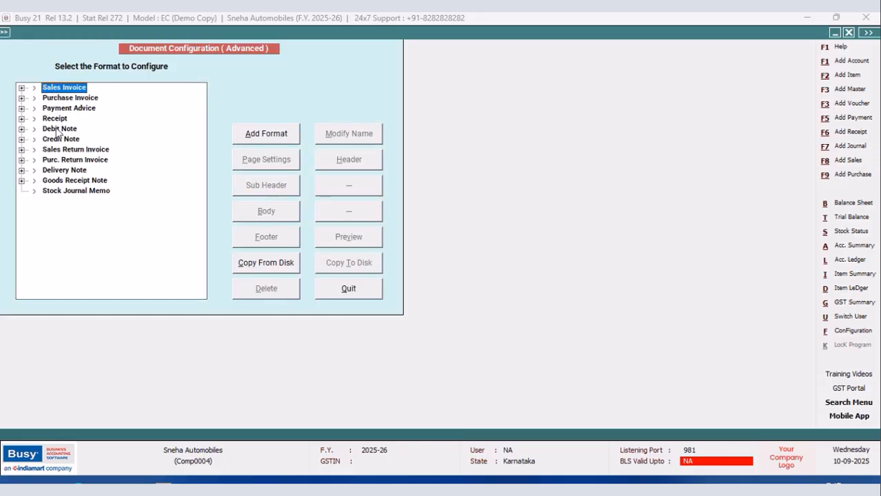
pyautogui.click(22, 88)
pyautogui.click(61, 110)
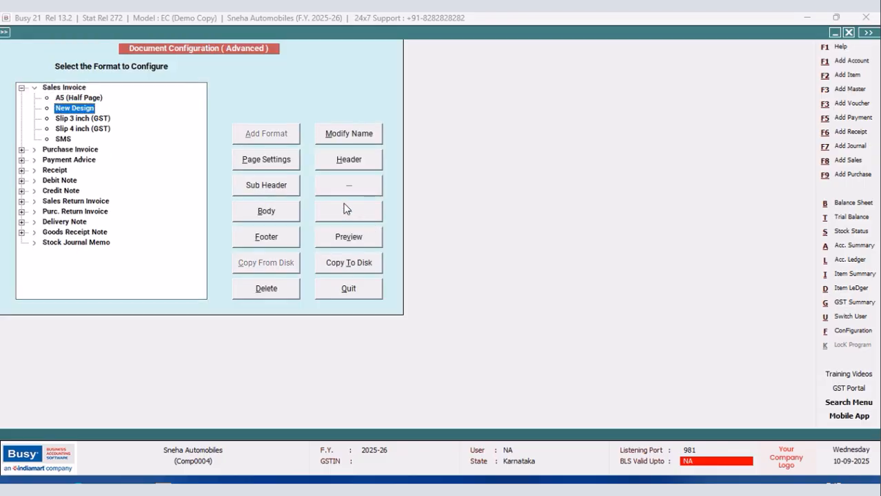
pyautogui.hotkey('alt', 'v')
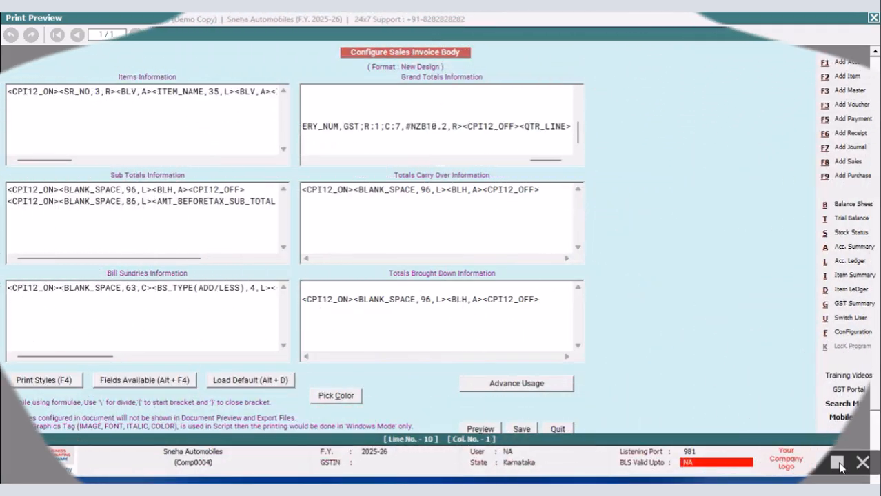
# Switch to Notepad and paste the copied R:1 query line from the Grand Totals script into new.txt.
pyautogui.press('super')
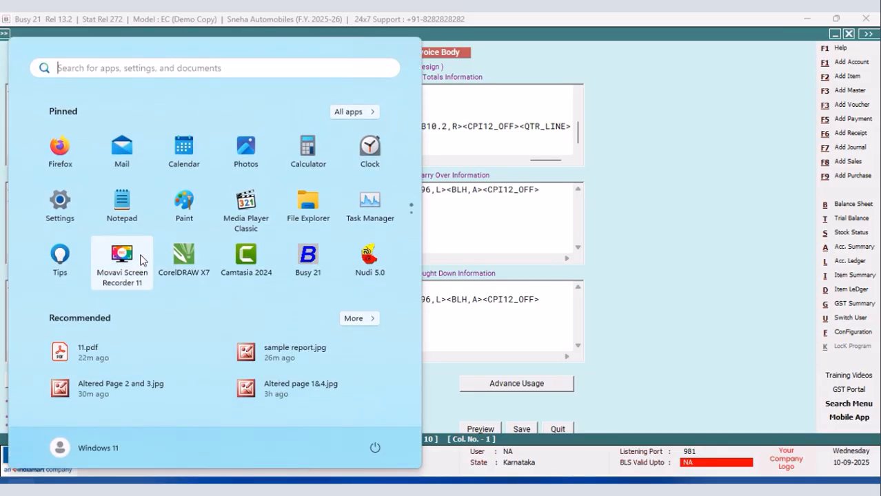
pyautogui.click(126, 204)
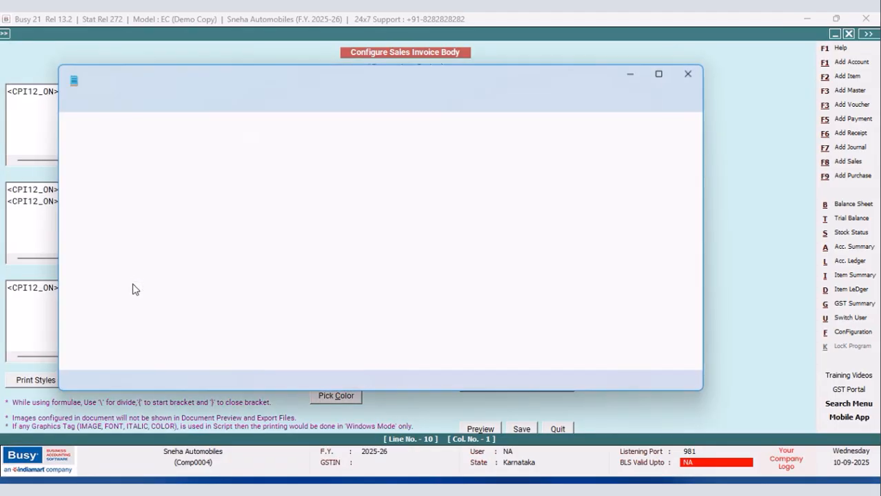
pyautogui.rightClick(93, 134)
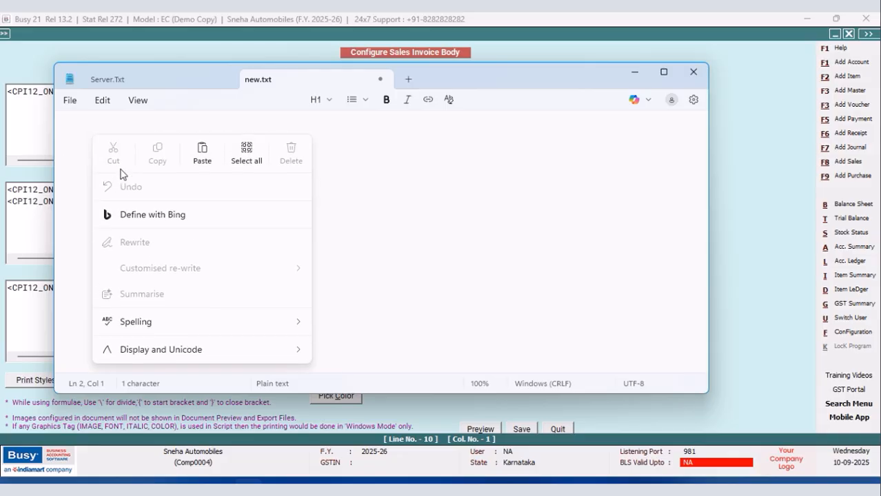
pyautogui.click(202, 150)
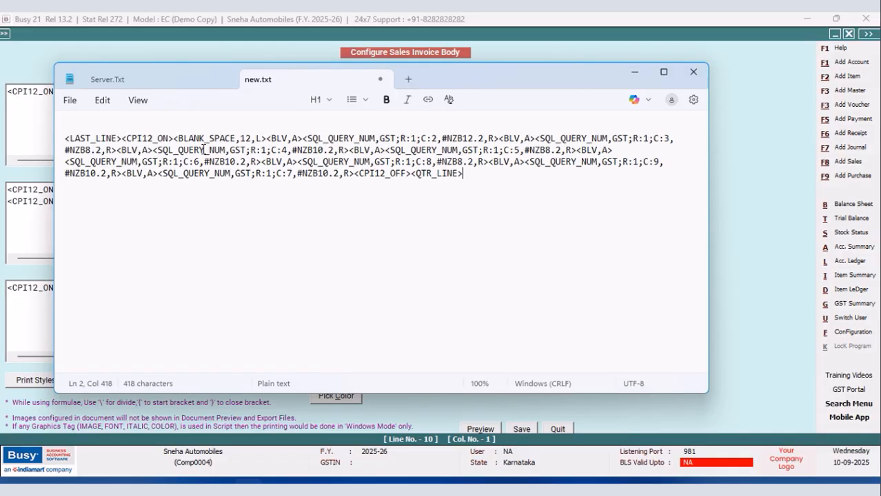
# Replace every R:1 with R:2 in the pasted query line in new.txt.
pyautogui.click(101, 100)
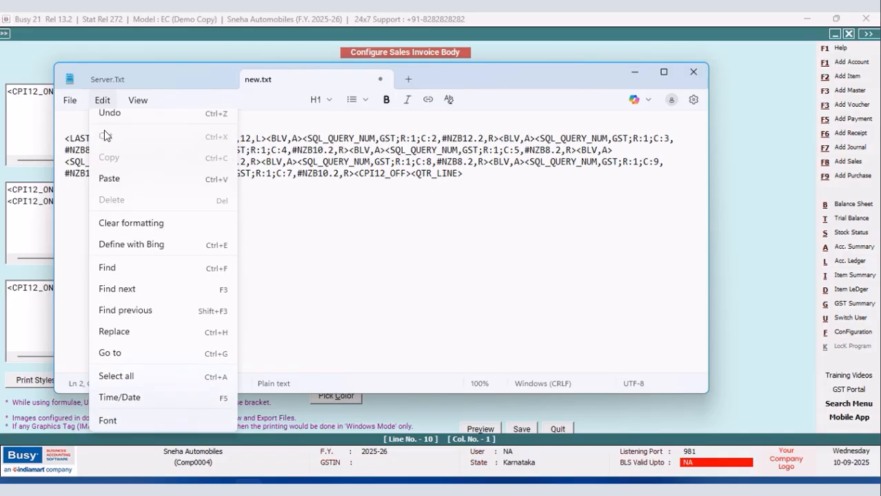
pyautogui.click(138, 343)
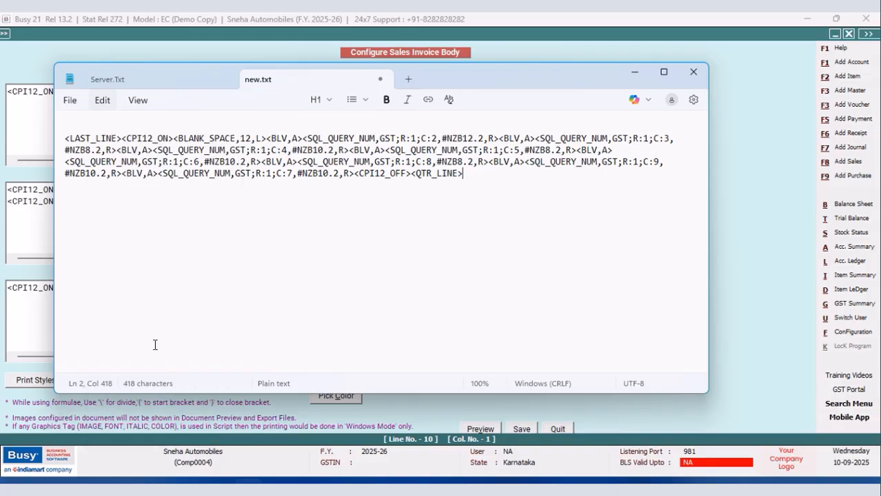
pyautogui.click(250, 135)
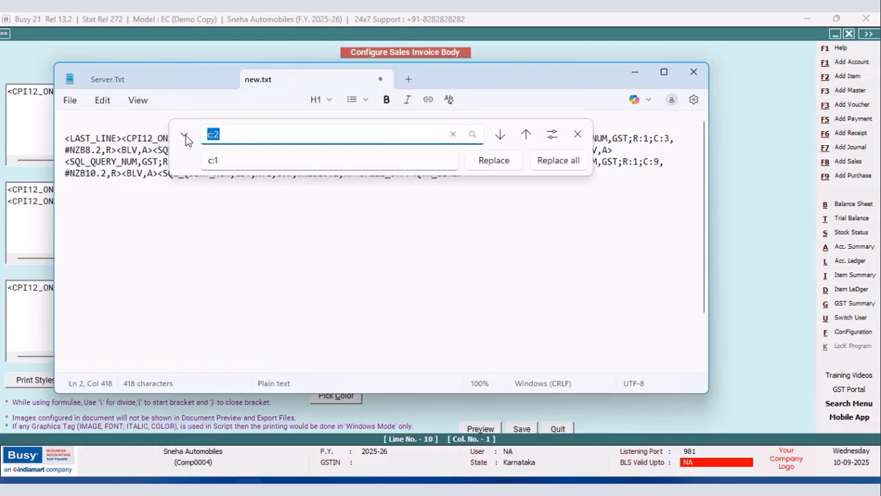
pyautogui.press('BackSpace')
pyautogui.write('R')
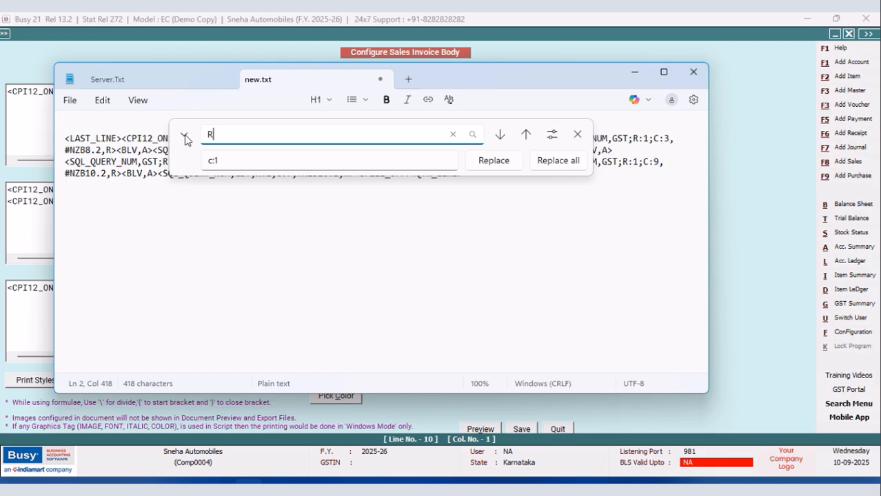
pyautogui.write(':1')
pyautogui.doubleClick(225, 163)
pyautogui.write('R:')
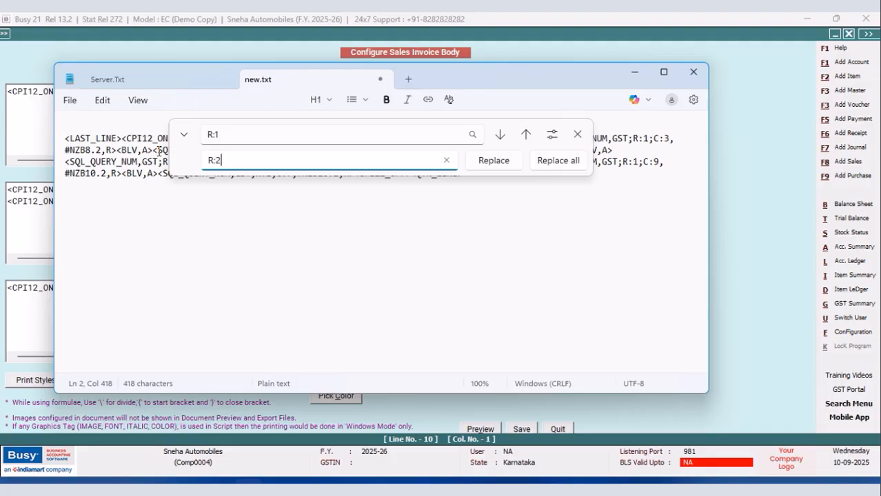
pyautogui.click(567, 163)
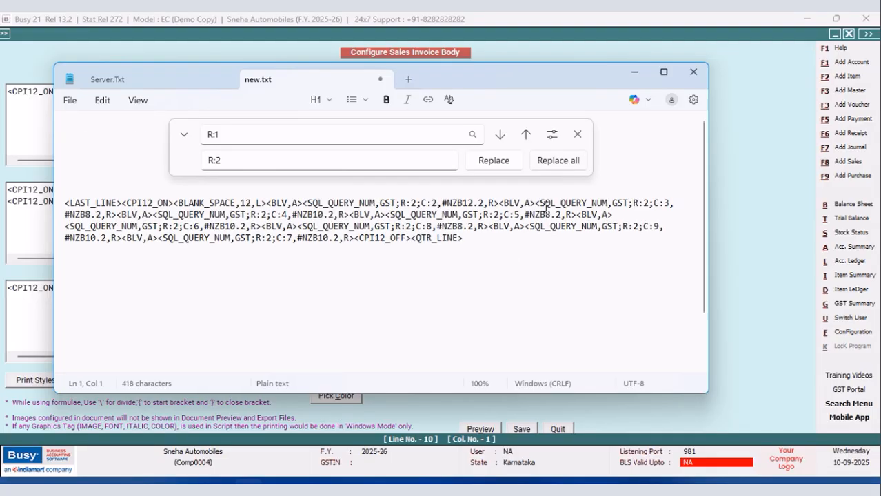
# Cut the R:2 line out of Notepad and paste it on a new line after the R:1 line in Grand Totals Information.
pyautogui.moveTo(469, 241); pyautogui.dragTo(30, 195)
pyautogui.hotkey('ctrl', 'c')
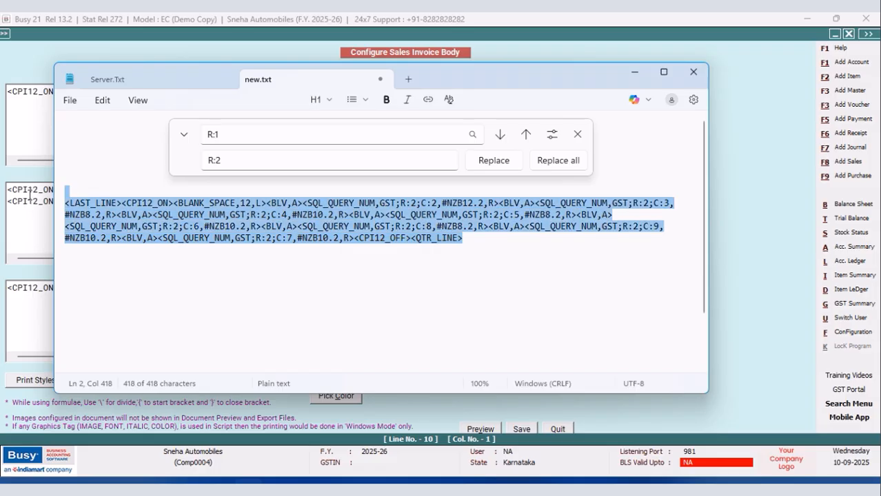
pyautogui.rightClick(67, 220)
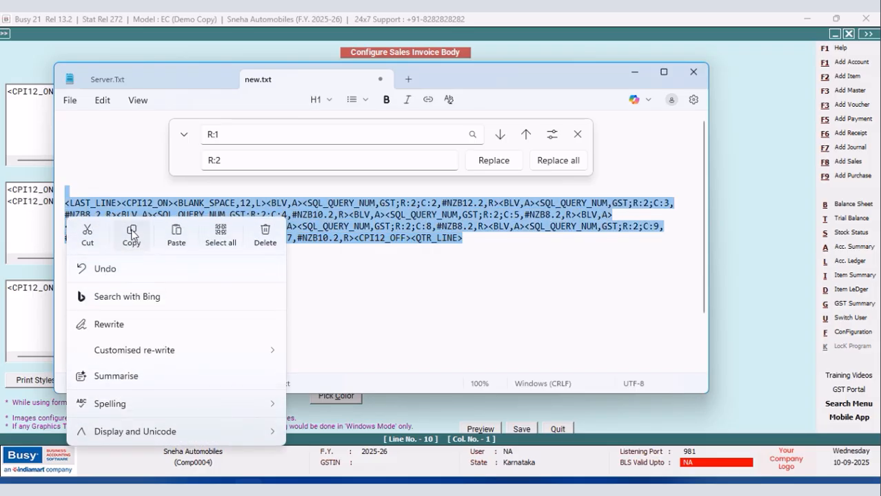
pyautogui.click(86, 233)
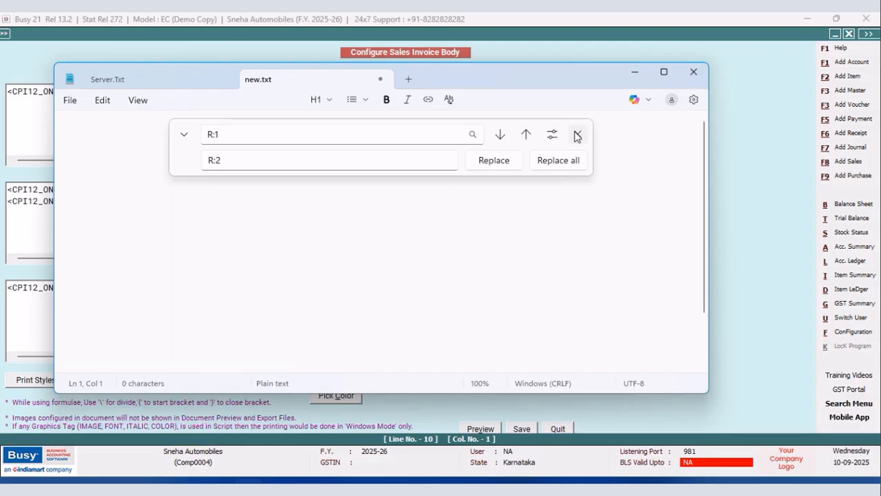
pyautogui.click(577, 135)
pyautogui.click(635, 72)
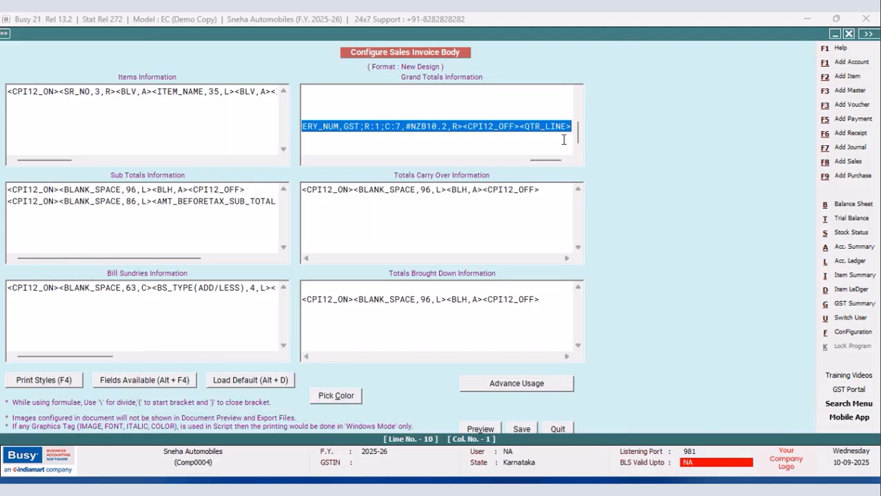
pyautogui.moveTo(541, 163); pyautogui.dragTo(594, 173)
pyautogui.click(573, 127)
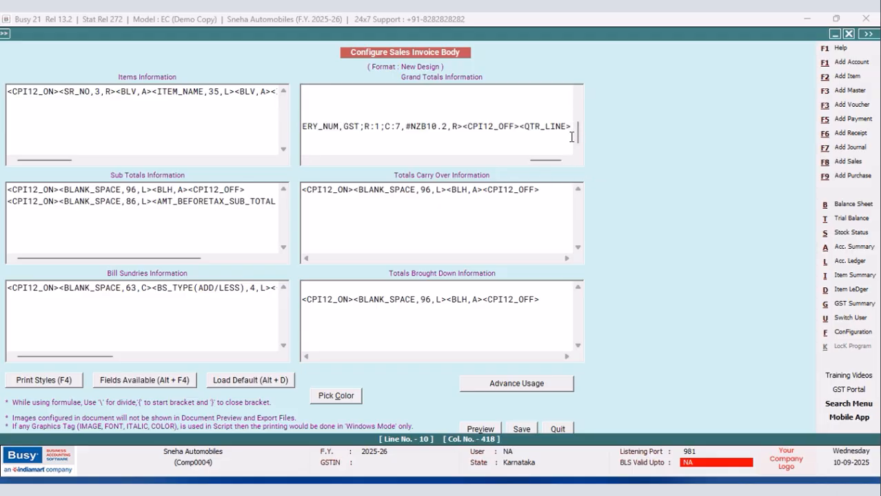
pyautogui.press('Return')
pyautogui.hotkey('ctrl', 'v')
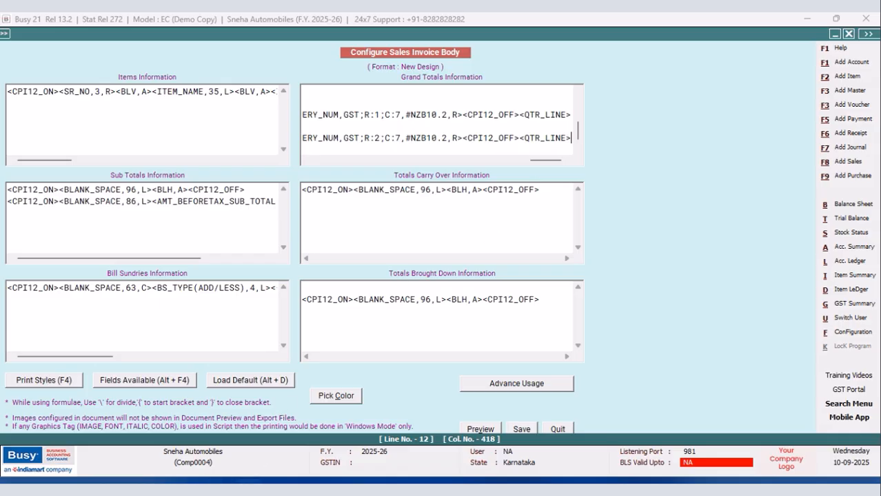
# Paste the R:2 line back into Notepad's new.txt and replace every R:2 with R:3.
pyautogui.click(248, 489)
pyautogui.rightClick(84, 121)
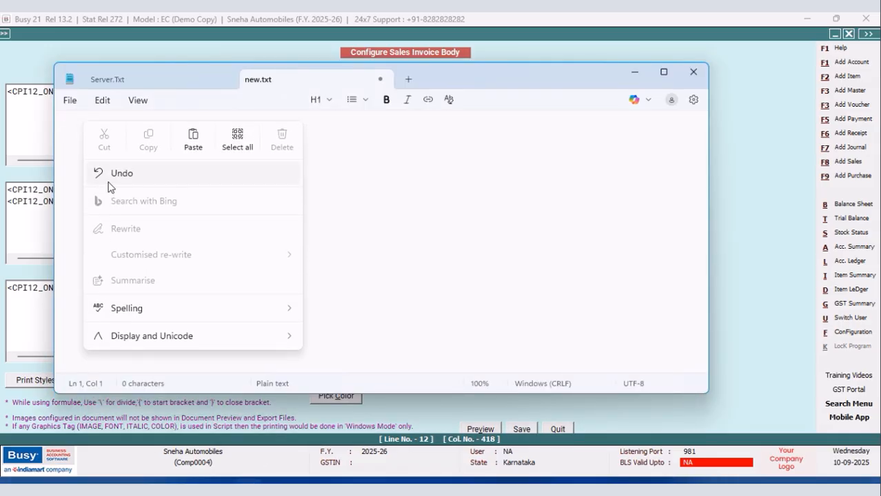
pyautogui.click(193, 142)
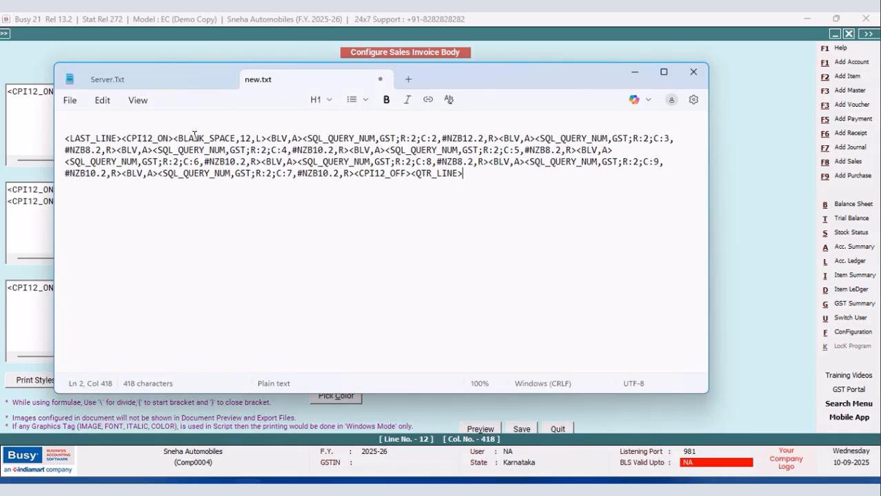
pyautogui.click(102, 100)
pyautogui.click(121, 342)
pyautogui.click(238, 132)
pyautogui.write(':2')
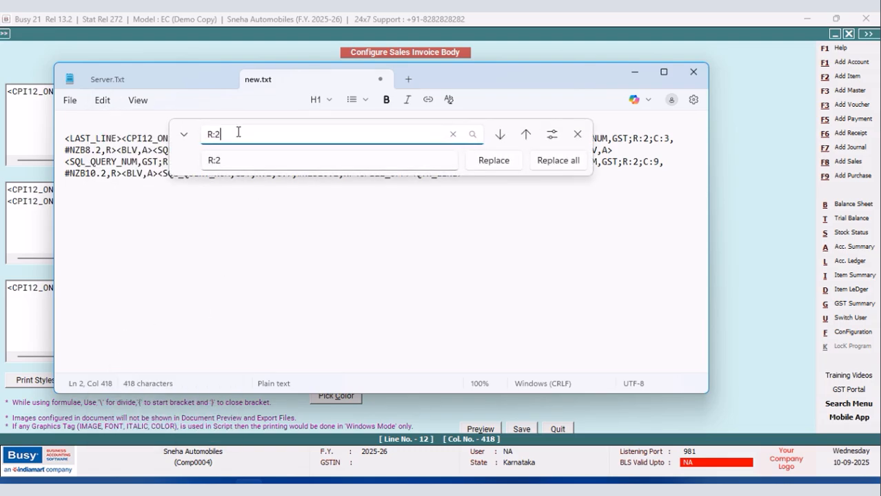
pyautogui.click(237, 160)
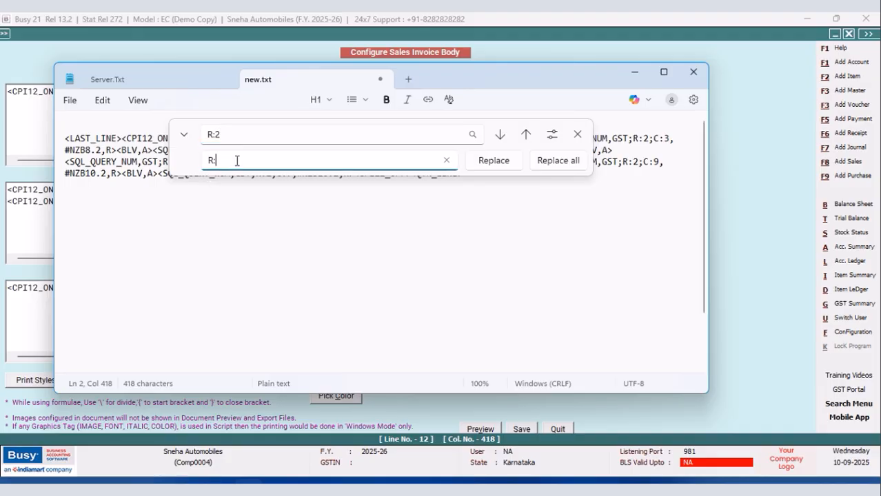
pyautogui.click(552, 165)
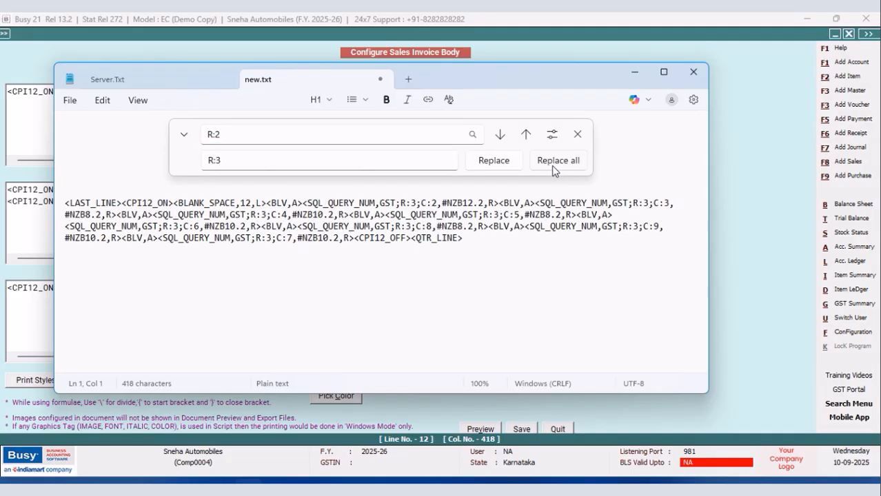
# Cut the R:3 line, close Notepad, and paste the line below the R:2 line in Grand Totals Information.
pyautogui.click(577, 137)
pyautogui.moveTo(463, 173); pyautogui.dragTo(11, 133)
pyautogui.rightClick(86, 154)
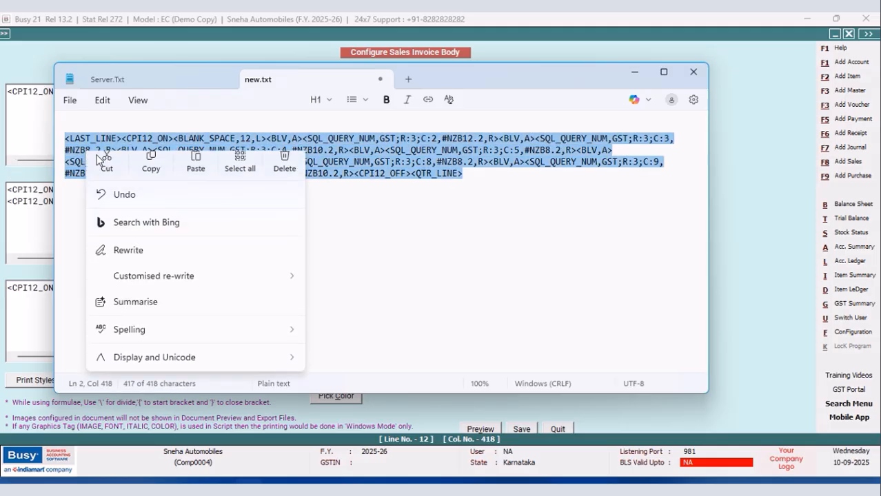
pyautogui.click(107, 172)
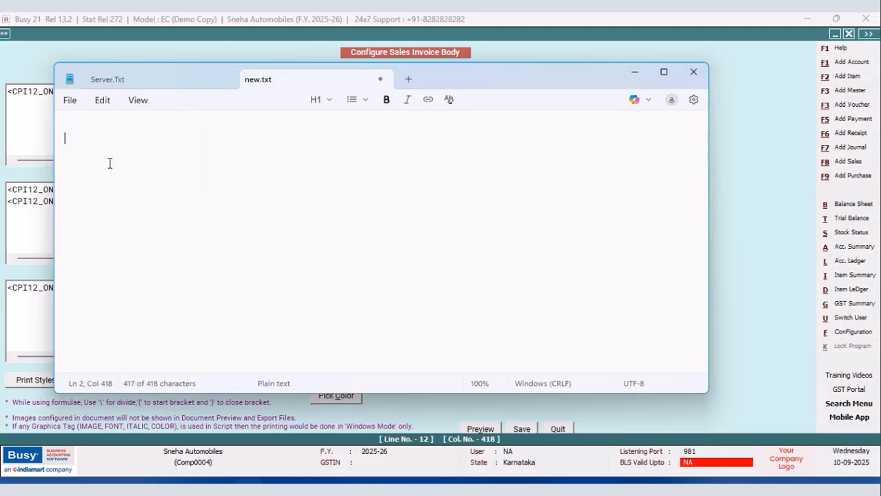
pyautogui.click(694, 74)
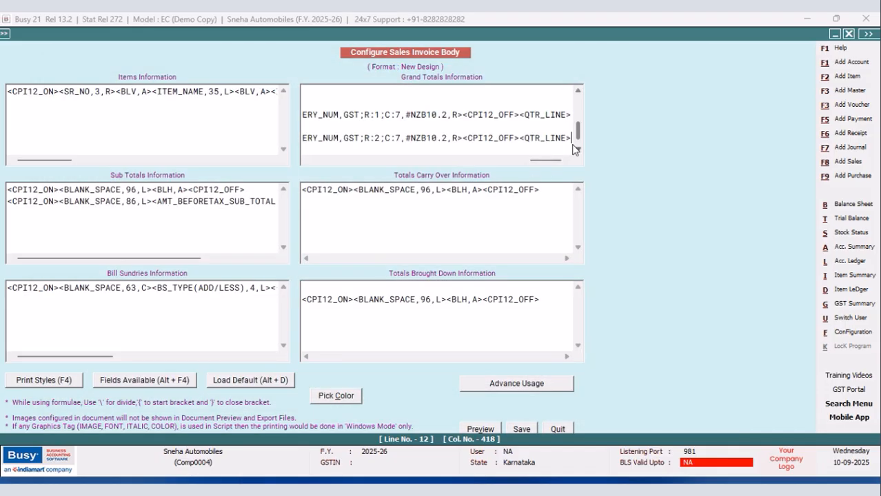
pyautogui.press('Return')
pyautogui.hotkey('ctrl', 'v')
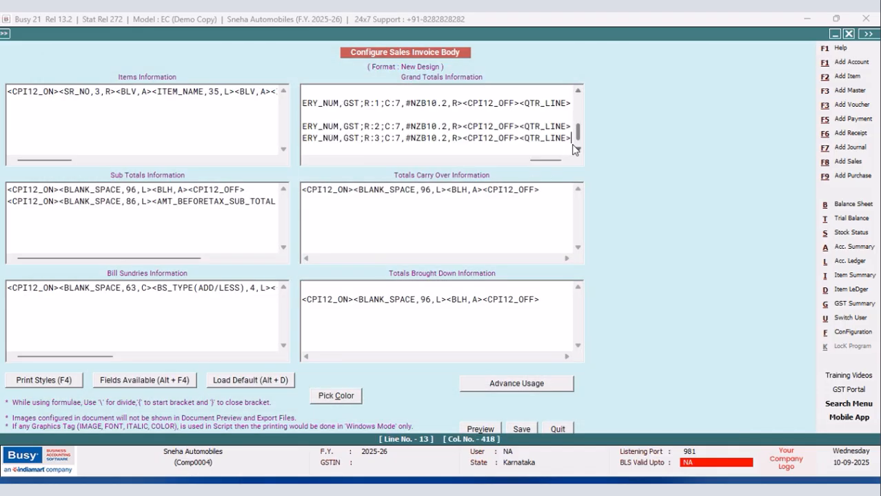
# Save the sales invoice body configuration and return to the sales voucher.
pyautogui.click(522, 430)
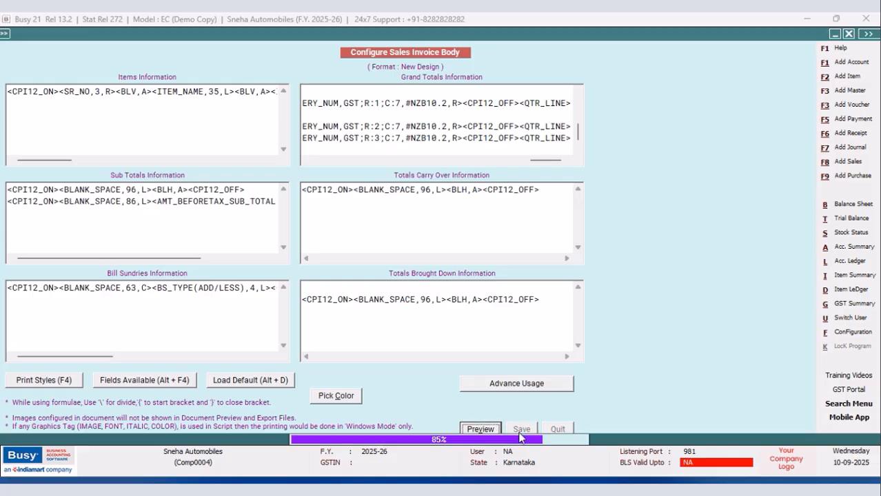
pyautogui.click(372, 291)
pyautogui.click(123, 203)
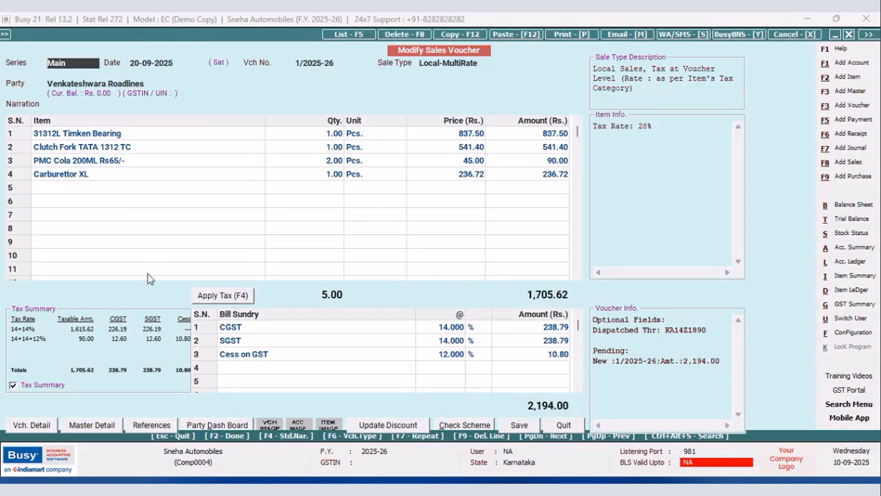
# Preview the voucher's invoice in the New Design format down to the tax-rate-wise summary rows.
pyautogui.click(571, 34)
pyautogui.click(404, 256)
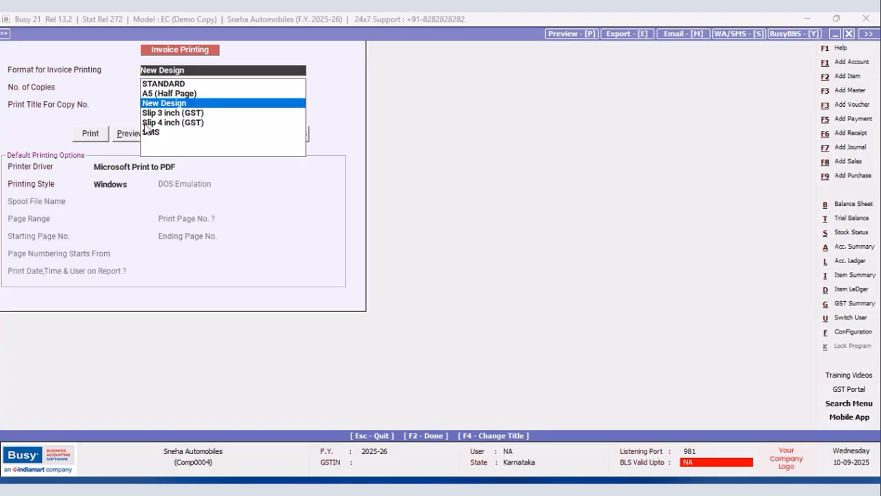
pyautogui.click(122, 136)
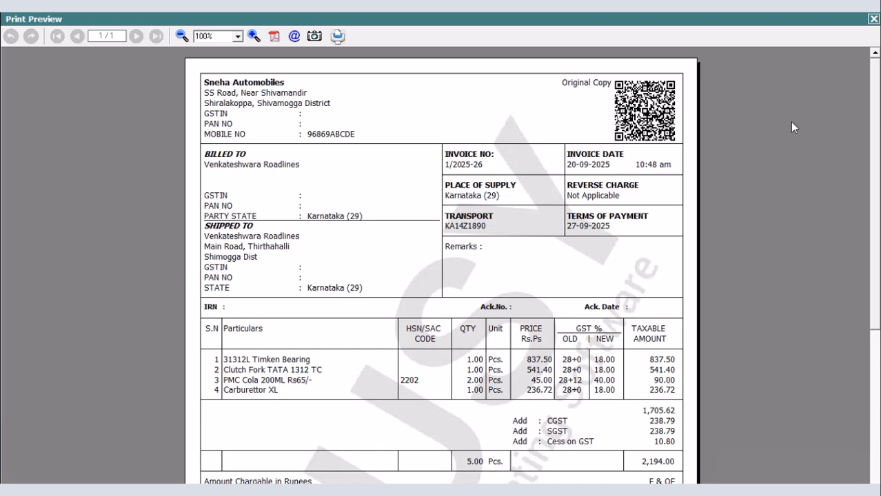
pyautogui.moveTo(876, 86); pyautogui.dragTo(878, 189)
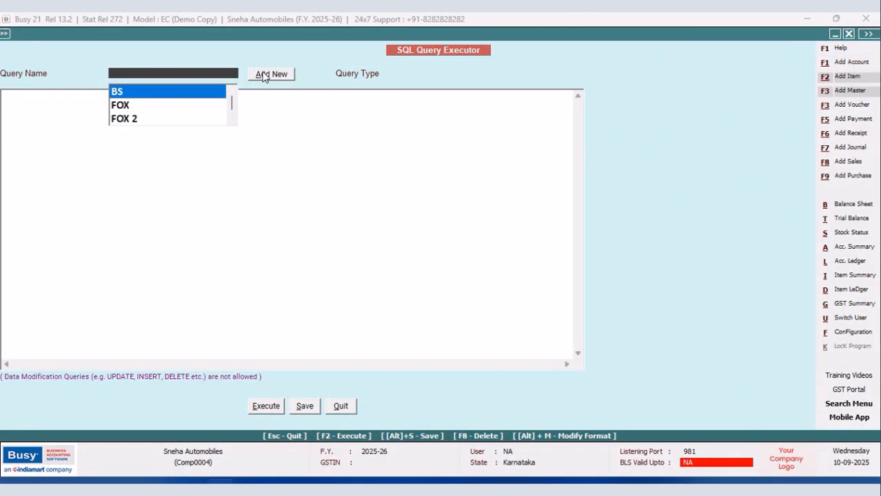
# Add a new SQL query named GTOTAL and save it.
pyautogui.click(269, 73)
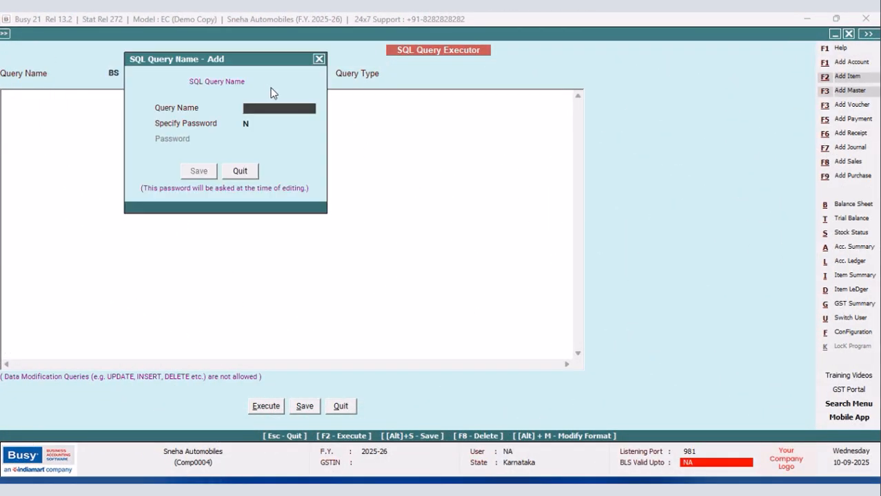
pyautogui.write('GT')
pyautogui.click(200, 171)
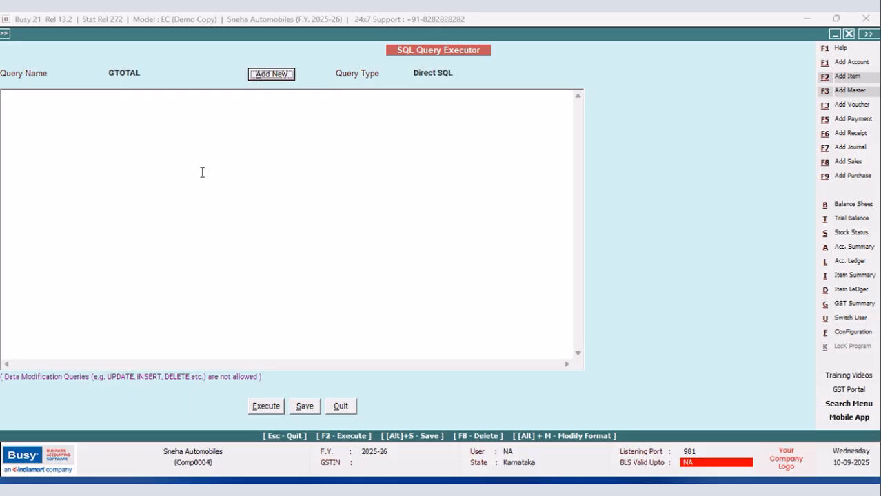
pyautogui.click(302, 409)
pyautogui.click(515, 276)
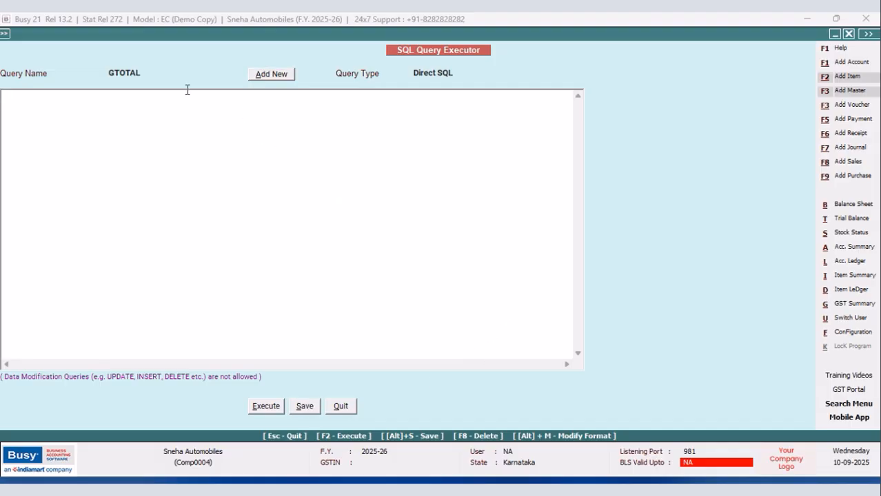
# Copy the full SQL text of the GST query into the empty GTOTAL query.
pyautogui.click(157, 73)
pyautogui.click(131, 119)
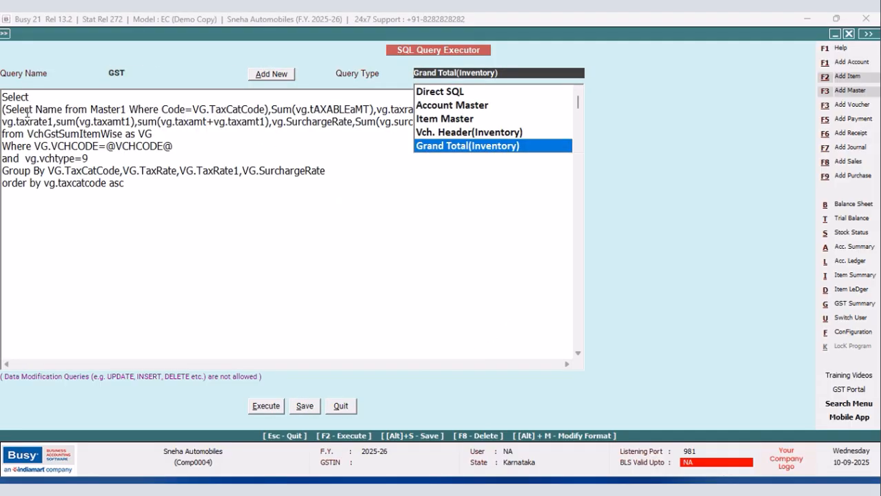
pyautogui.moveTo(4, 96); pyautogui.dragTo(301, 188)
pyautogui.rightClick(234, 181)
pyautogui.click(264, 221)
pyautogui.click(133, 71)
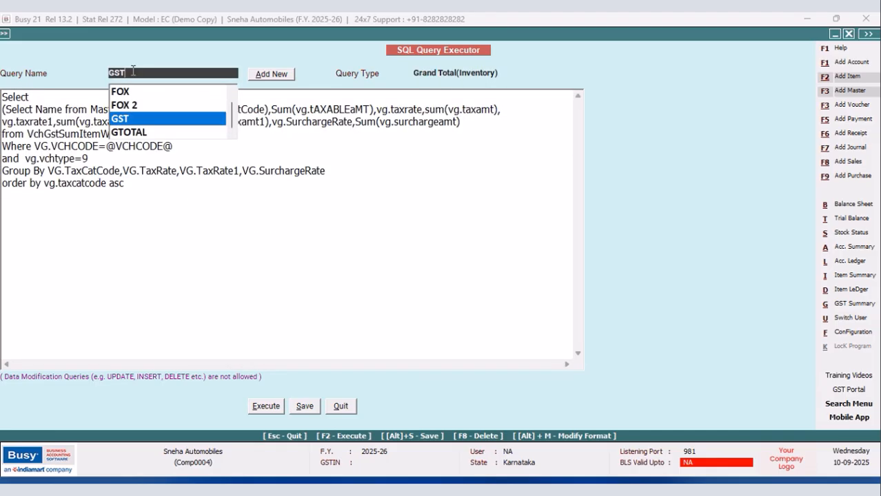
pyautogui.click(136, 133)
pyautogui.click(87, 104)
pyautogui.rightClick(87, 104)
pyautogui.click(124, 161)
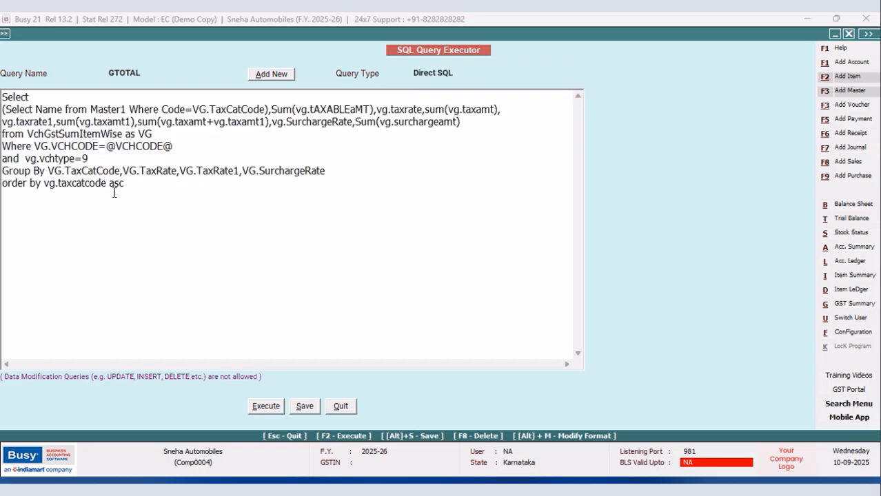
# Remove the Group By and order by lines and the tax category name subquery from the GTOTAL query.
pyautogui.moveTo(124, 183); pyautogui.dragTo(3, 172)
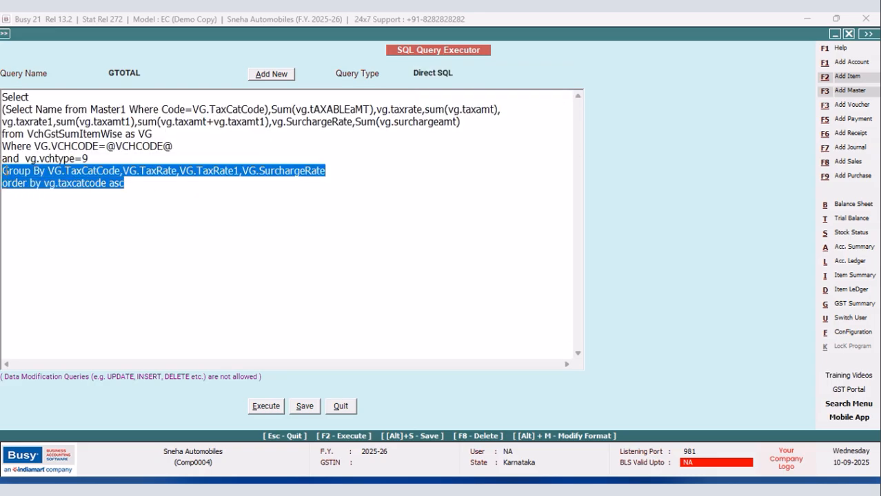
pyautogui.press('Delete')
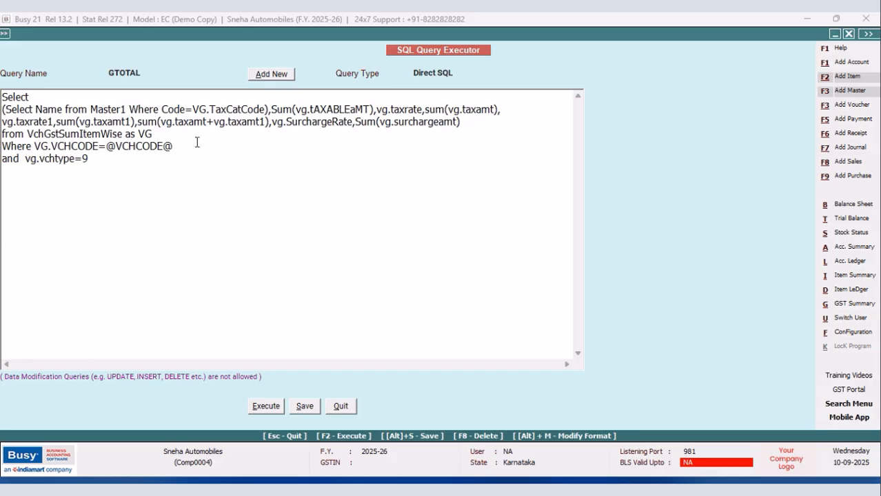
pyautogui.moveTo(272, 109); pyautogui.dragTo(3, 112)
pyautogui.press('Delete')
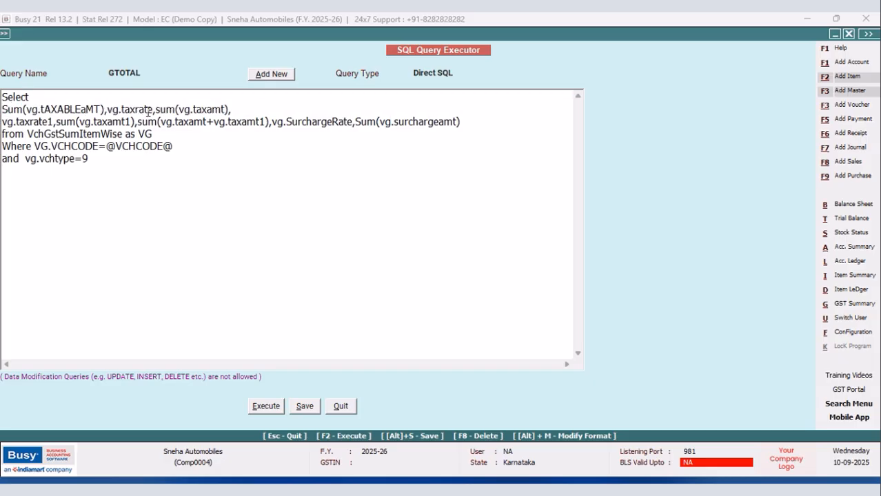
# Remove the vg.taxrate, vg.taxrate1 and vg.SurchargeRate columns from the GTOTAL query, keeping only the Sum columns.
pyautogui.moveTo(157, 109); pyautogui.dragTo(108, 108)
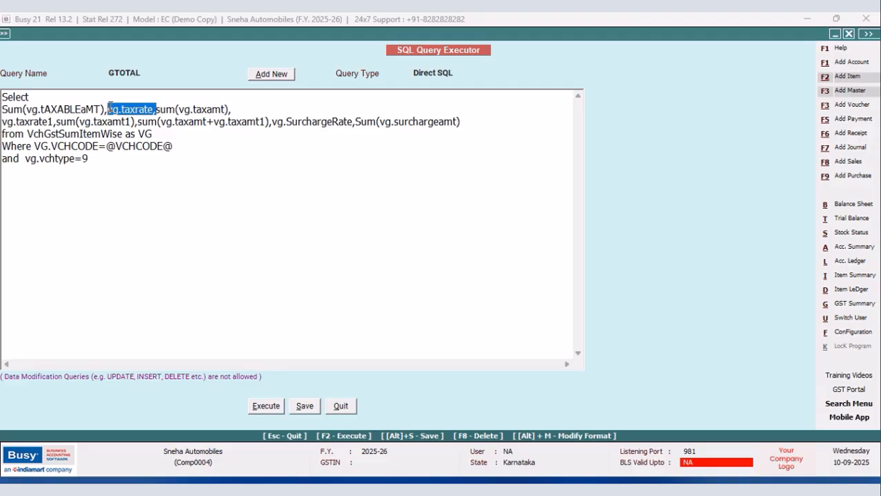
pyautogui.press('Delete')
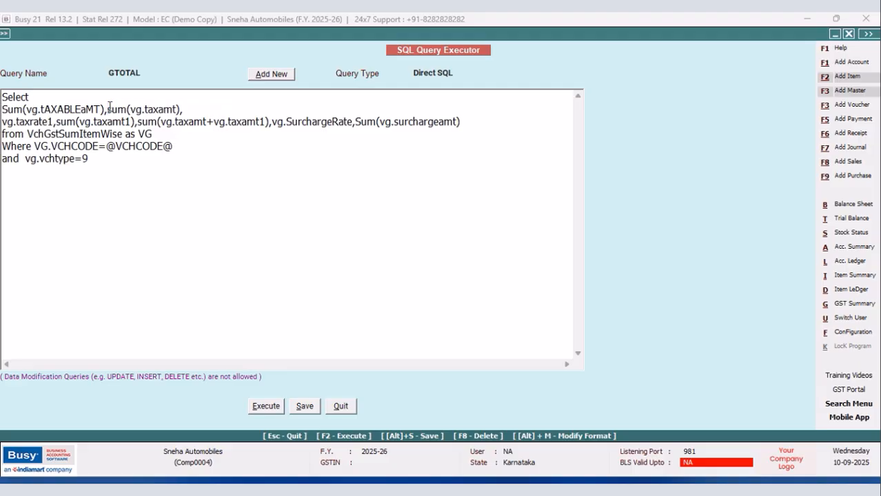
pyautogui.moveTo(57, 122); pyautogui.dragTo(2, 122)
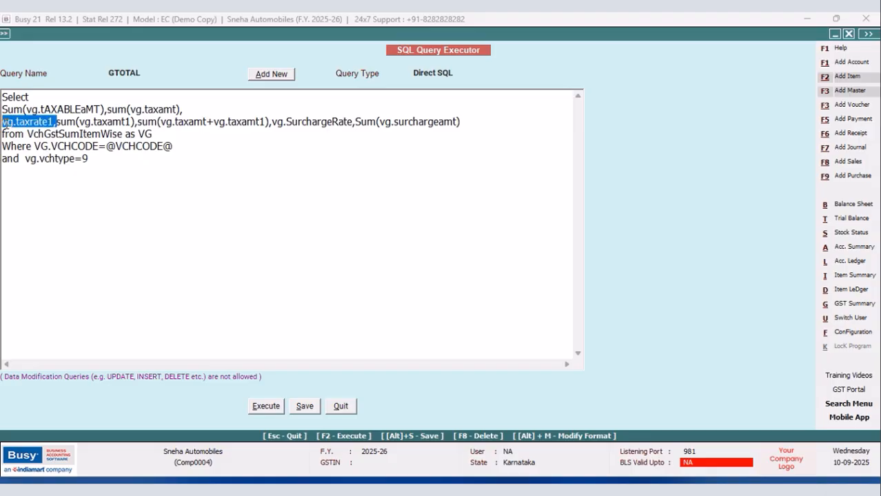
pyautogui.press('Delete')
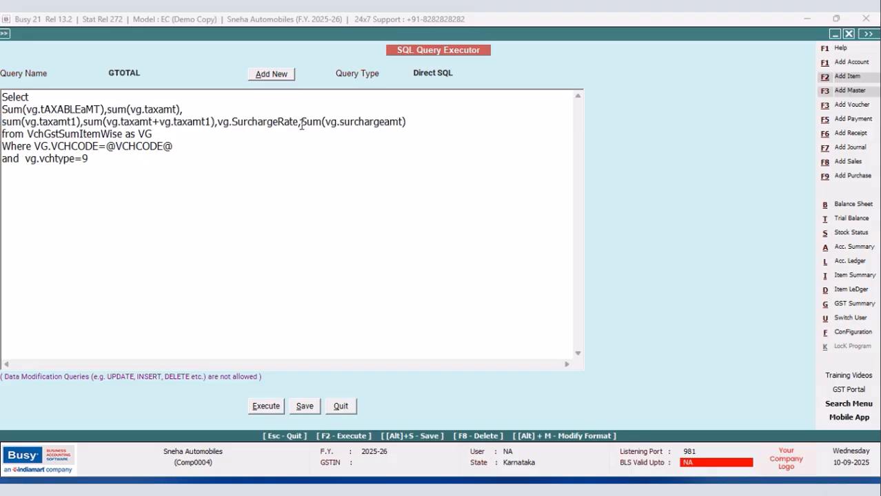
pyautogui.moveTo(302, 125); pyautogui.dragTo(215, 126)
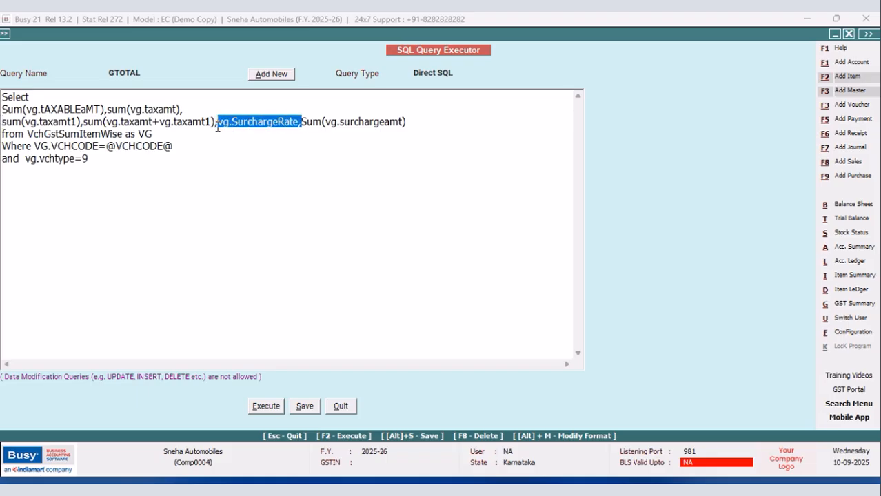
pyautogui.press('Delete')
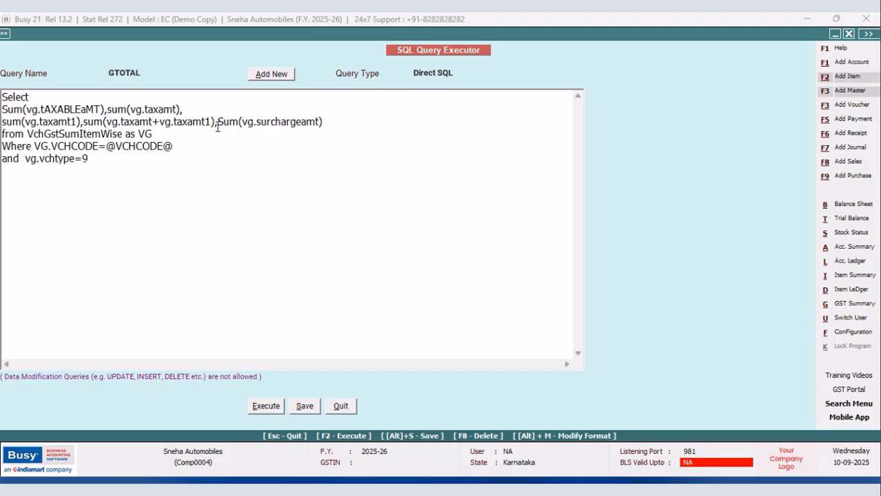
# Set the GTOTAL query's type to Grand Total(Inventory) and save the query.
pyautogui.click(464, 72)
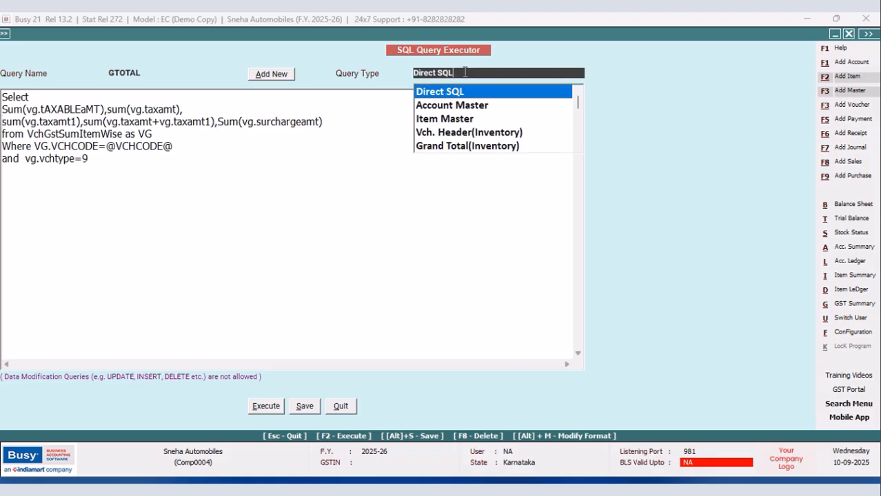
pyautogui.click(490, 147)
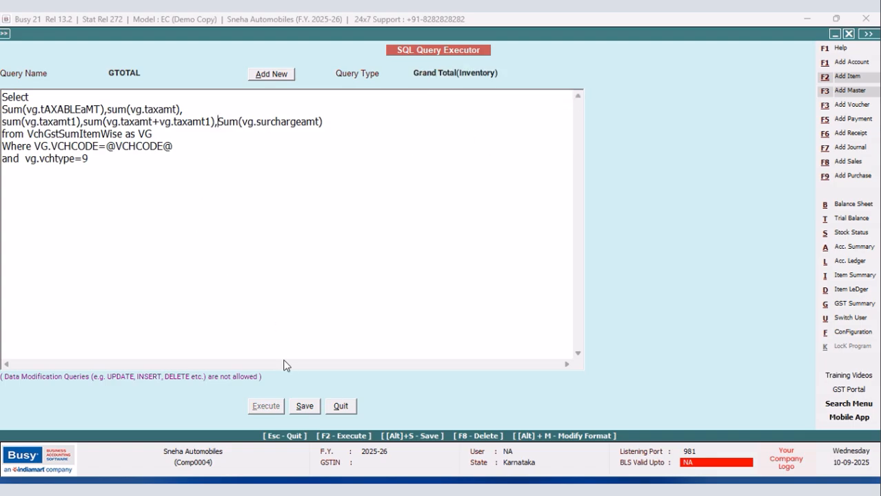
pyautogui.click(296, 406)
pyautogui.click(520, 279)
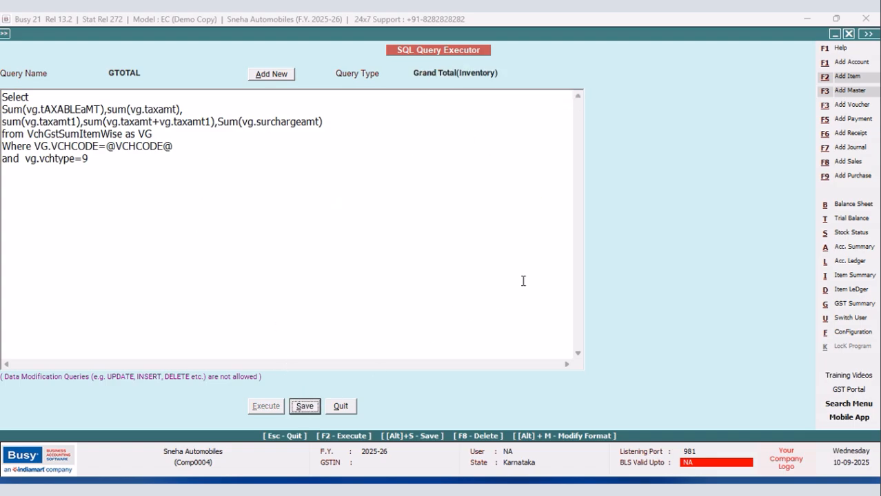
# Open the body configuration of the New Design sales invoice format under Invoice / Document Printing (Advanced).
pyautogui.click(852, 332)
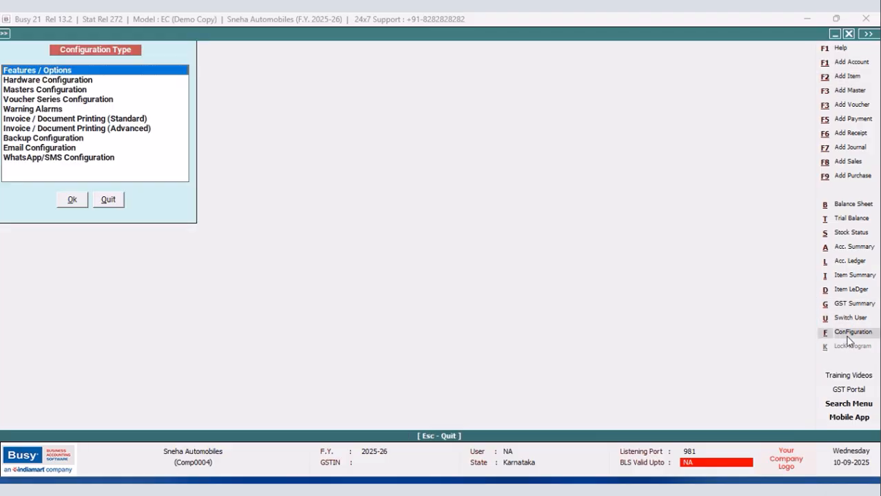
pyautogui.click(136, 133)
pyautogui.click(72, 202)
pyautogui.click(21, 90)
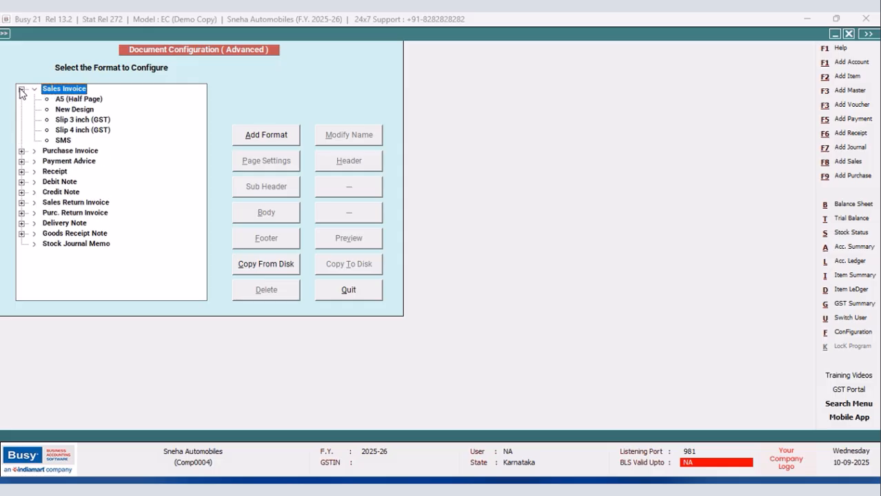
pyautogui.click(67, 111)
pyautogui.click(272, 220)
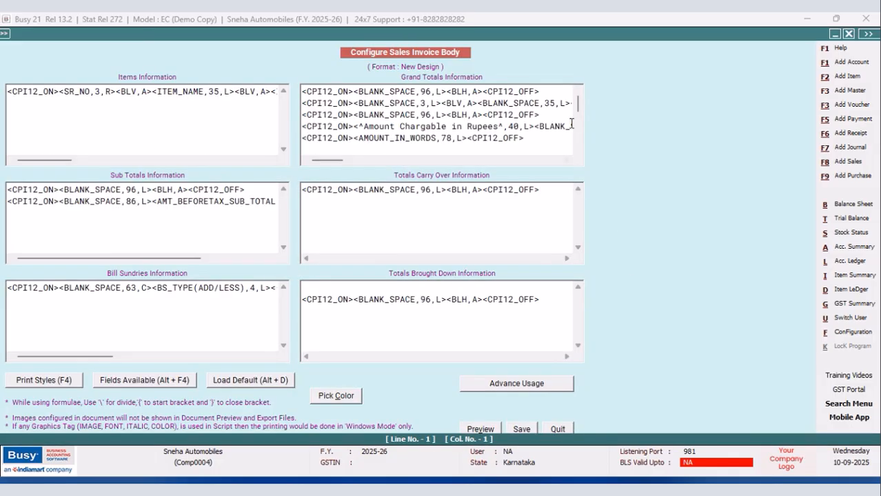
# Copy the last horizontal border line in Grand Totals Information and paste it two lines below, leaving an empty line between.
pyautogui.moveTo(578, 103); pyautogui.dragTo(583, 145)
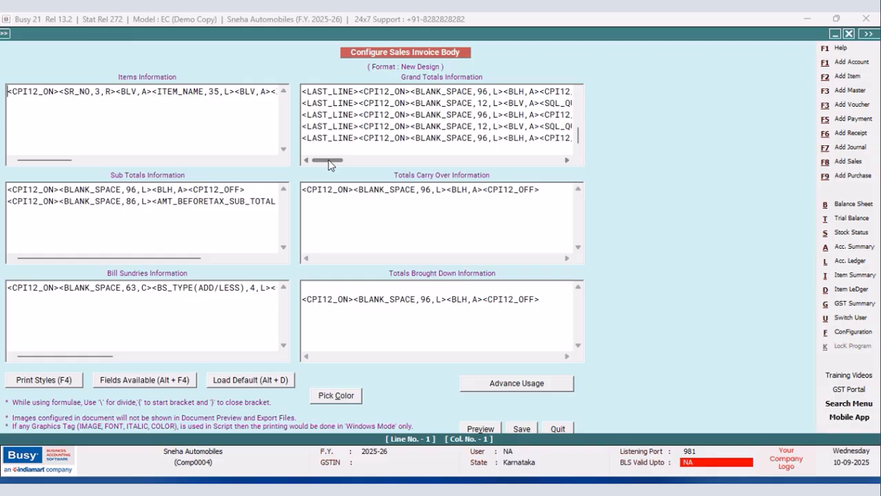
pyautogui.click(566, 161)
pyautogui.click(566, 161)
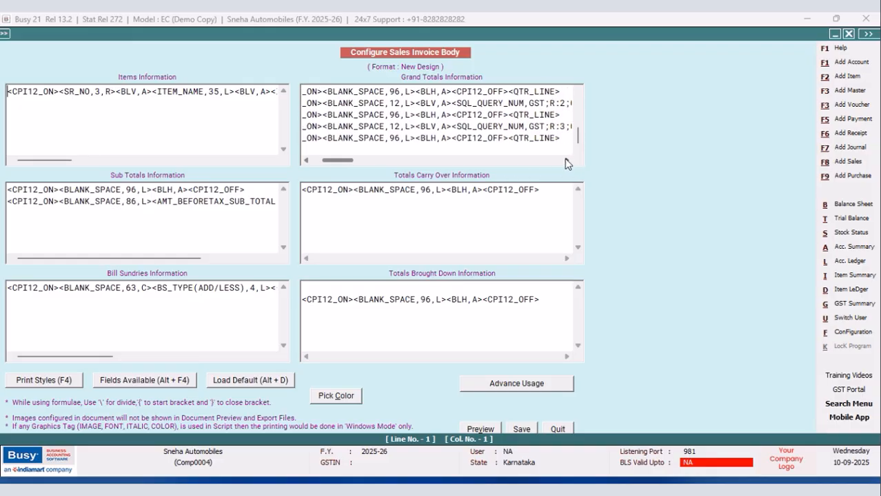
pyautogui.moveTo(541, 140); pyautogui.dragTo(282, 149)
pyautogui.rightClick(345, 145)
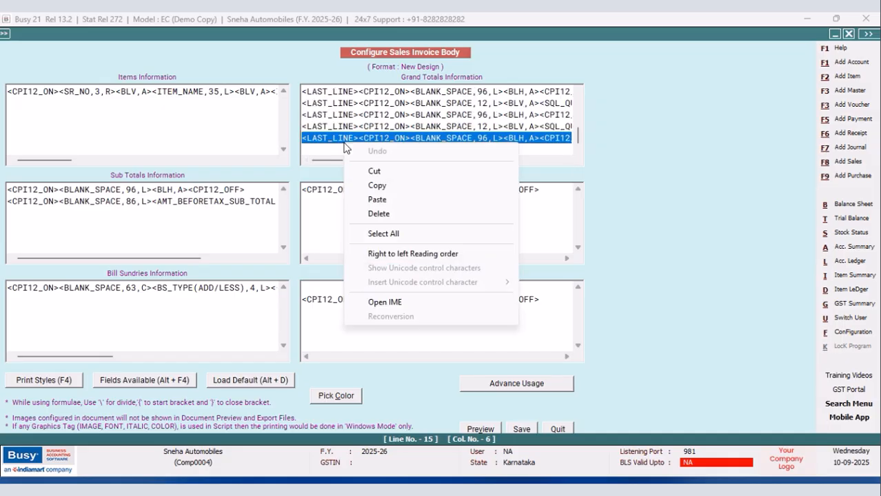
pyautogui.click(375, 184)
pyautogui.moveTo(335, 160); pyautogui.dragTo(344, 160)
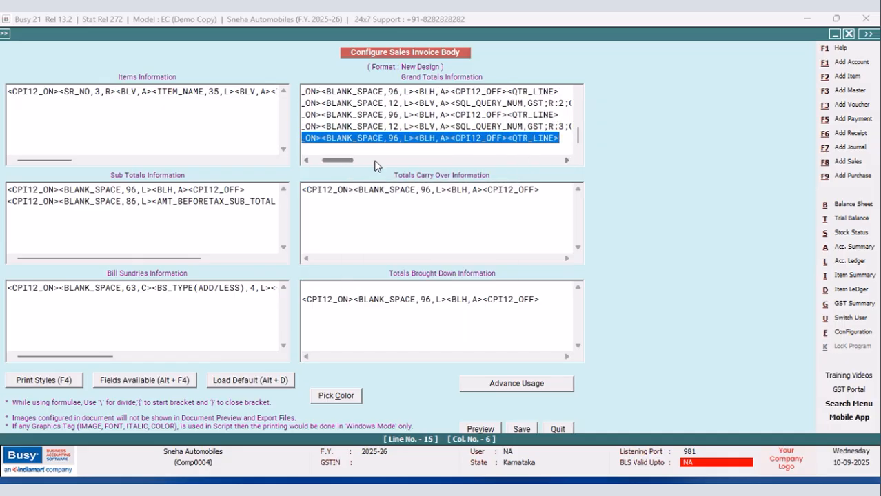
pyautogui.click(560, 141)
pyautogui.press('Return')
pyautogui.press('Return')
pyautogui.hotkey('ctrl', 'v')
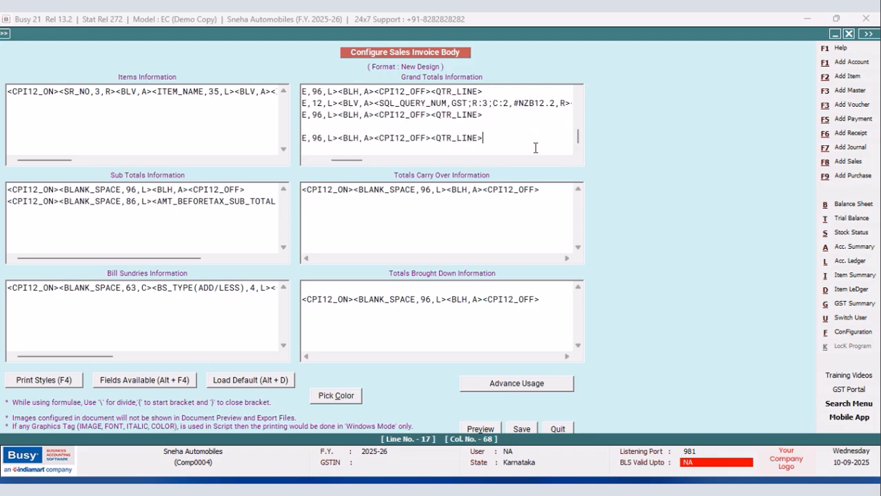
# Paste the copied border line into the empty line between the last two border lines.
pyautogui.moveTo(359, 162); pyautogui.dragTo(321, 166)
pyautogui.click(315, 127)
pyautogui.rightClick(316, 128)
pyautogui.click(347, 186)
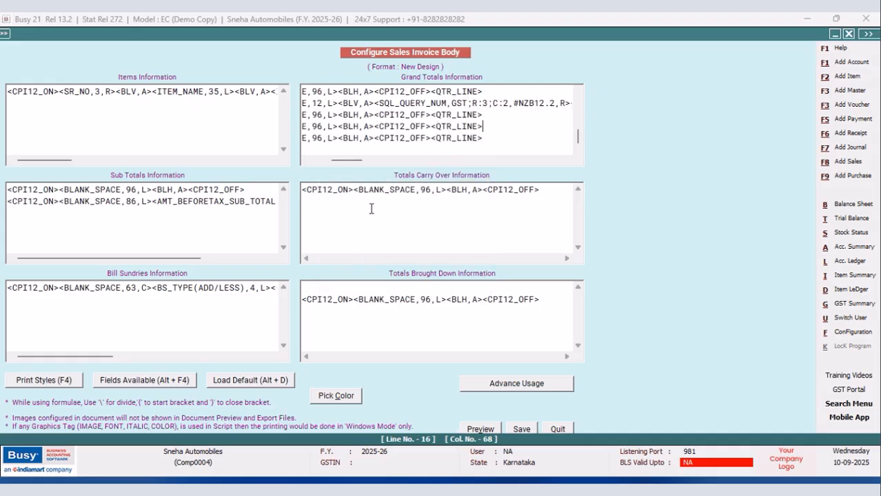
# Set the BLANK_SPACE width to 12 in the newly pasted line between the last two borders.
pyautogui.moveTo(354, 167); pyautogui.dragTo(327, 169)
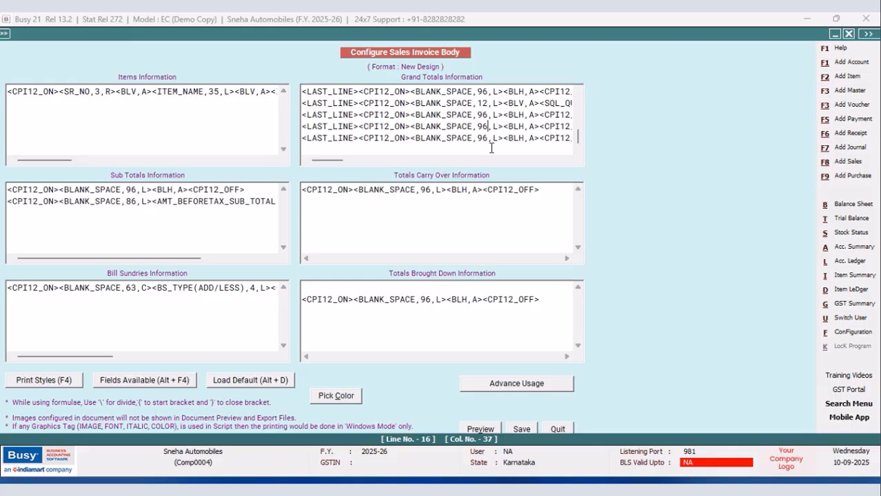
pyautogui.press('BackSpace')
pyautogui.press('BackSpace')
pyautogui.write('12')
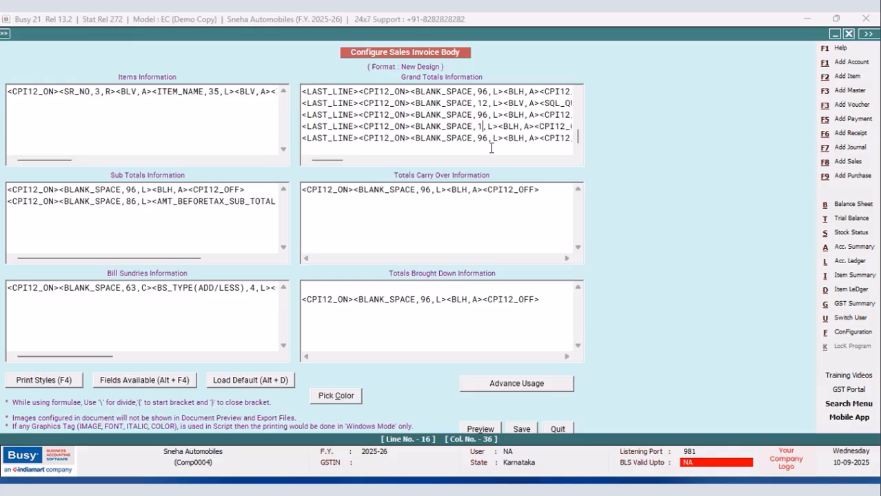
# Replace <BLH,A> in the new 12-space line with the <BLV,A> tag copied from the R:3 line.
pyautogui.moveTo(328, 161); pyautogui.dragTo(336, 163)
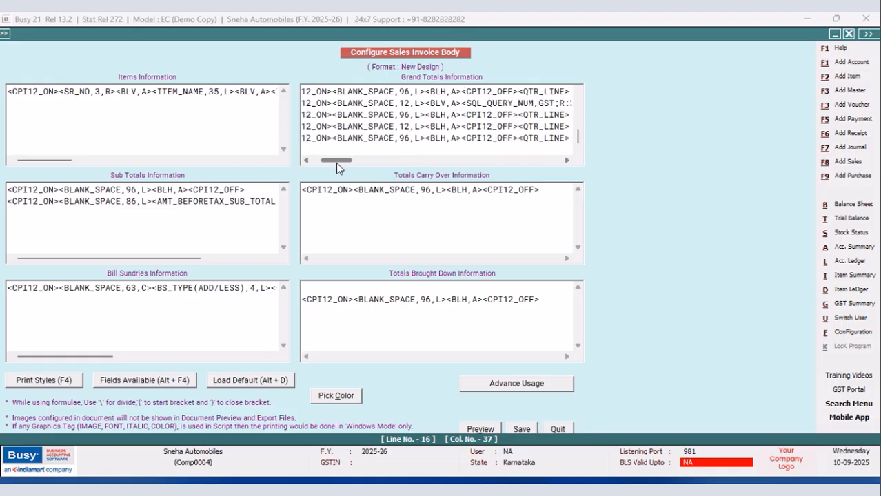
pyautogui.click(426, 126)
pyautogui.moveTo(461, 103); pyautogui.dragTo(425, 103)
pyautogui.rightClick(426, 105)
pyautogui.click(456, 144)
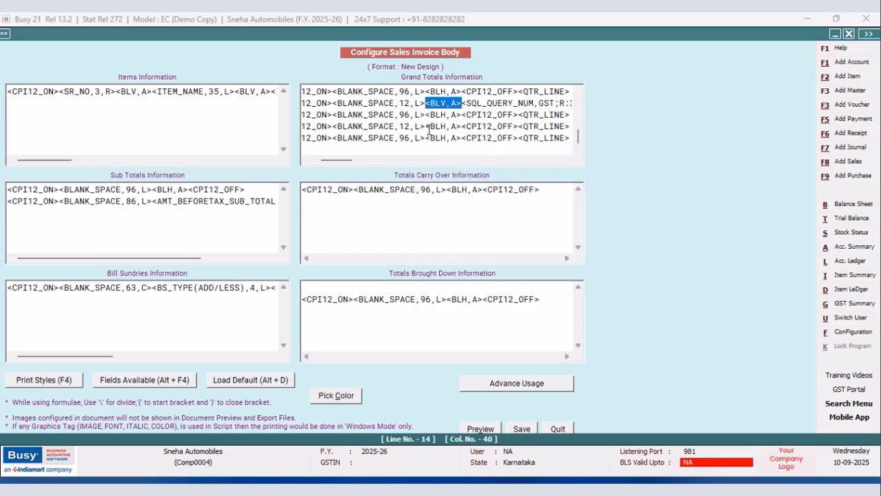
pyautogui.click(426, 127)
pyautogui.rightClick(426, 127)
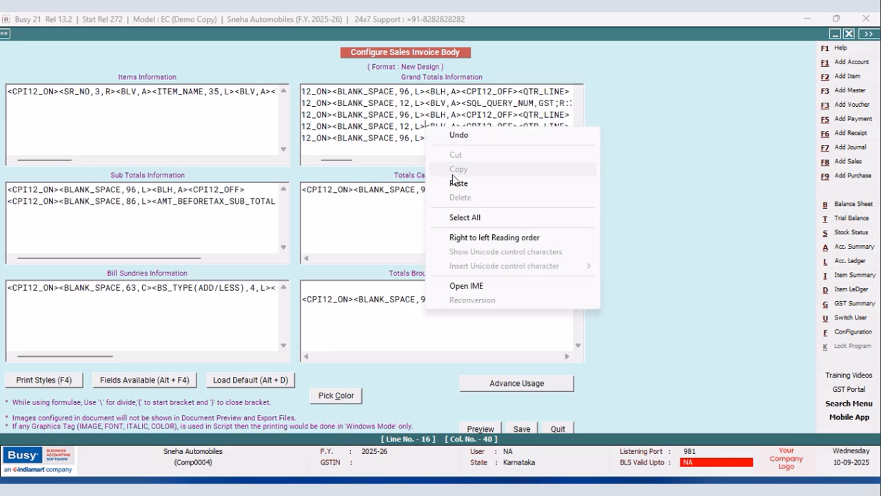
pyautogui.click(453, 184)
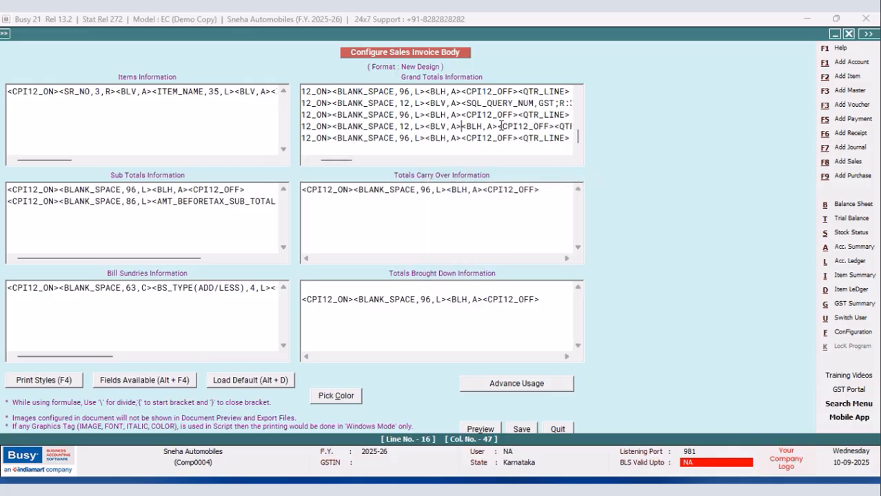
pyautogui.moveTo(500, 126); pyautogui.dragTo(462, 126)
pyautogui.press('Delete')
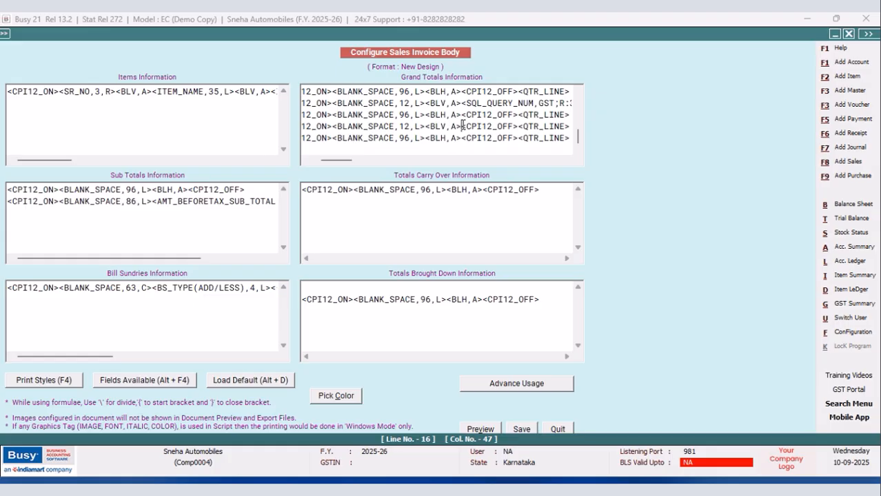
# Insert an SQL_QUERY_NUM field after <BLV,A> in the new 12-space line of Grand Totals Information.
pyautogui.hotkey('alt', 'F4')
pyautogui.click(692, 192)
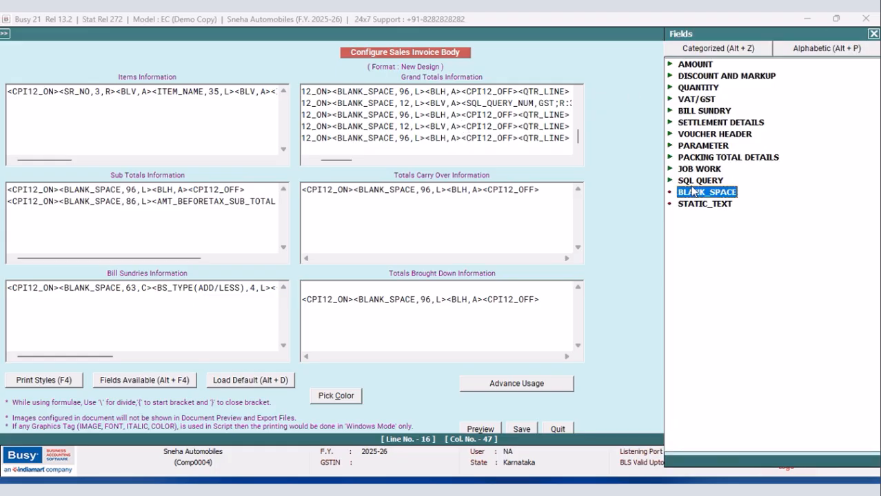
pyautogui.doubleClick(694, 181)
pyautogui.doubleClick(747, 204)
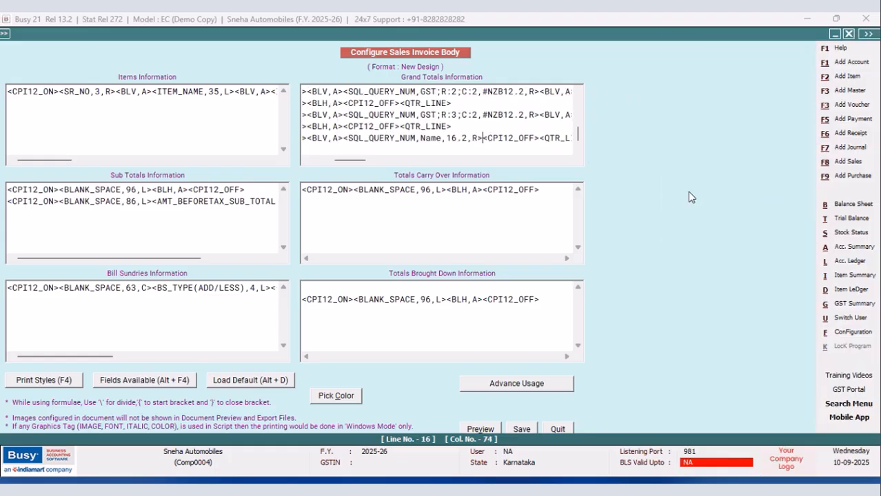
# Point the new SQL_QUERY_NUM field to GTOTAL;R:1;C:1 and set its width to 12.2.
pyautogui.click(441, 138)
pyautogui.press('BackSpace')
pyautogui.press('BackSpace')
pyautogui.press('BackSpace')
pyautogui.press('BackSpace')
pyautogui.write('GTOTAL')
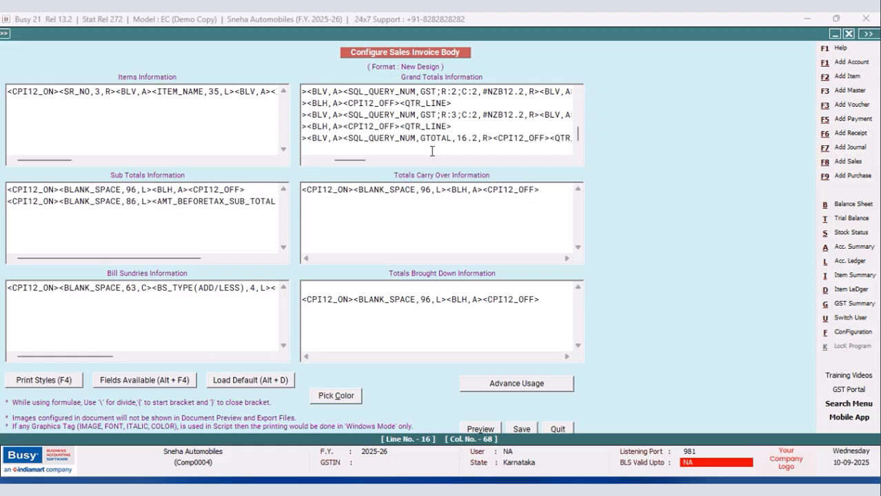
pyautogui.write(';')
pyautogui.write('R:1')
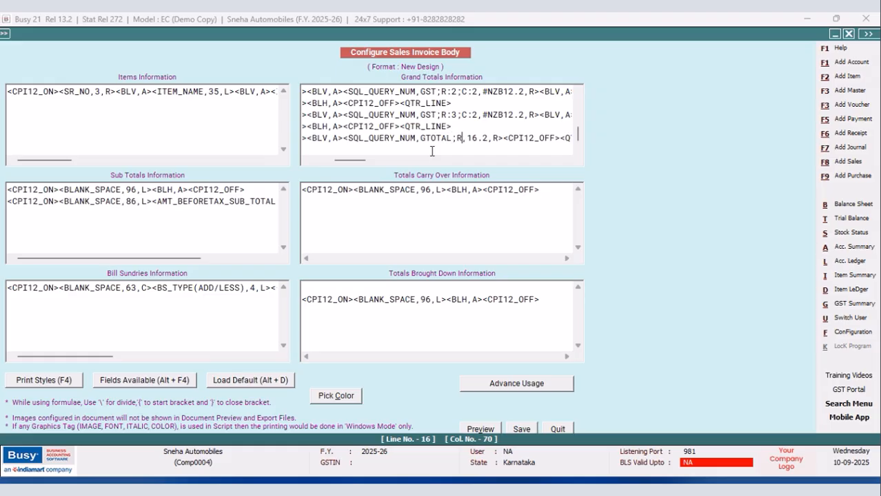
pyautogui.write(';C')
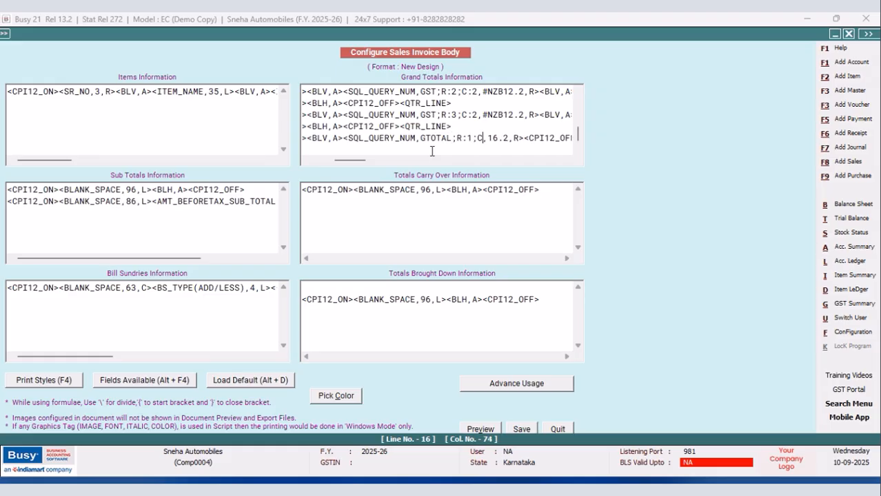
pyautogui.write(':1')
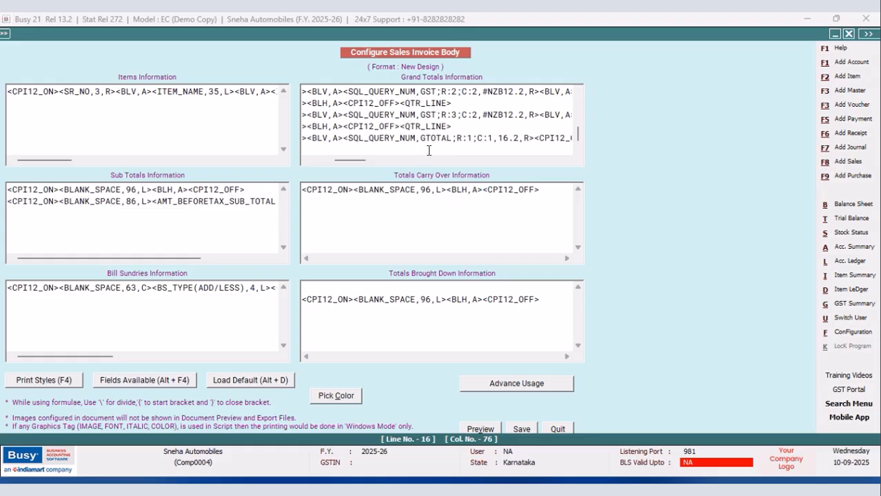
pyautogui.click(509, 138)
pyautogui.press('BackSpace')
pyautogui.write('2')
# Copy a <BLV,A> tag from the R:3 line and paste it after the GTOTAL C:1 field.
pyautogui.click(570, 161)
pyautogui.click(570, 161)
pyautogui.click(570, 162)
pyautogui.moveTo(556, 115); pyautogui.dragTo(519, 115)
pyautogui.rightClick(526, 115)
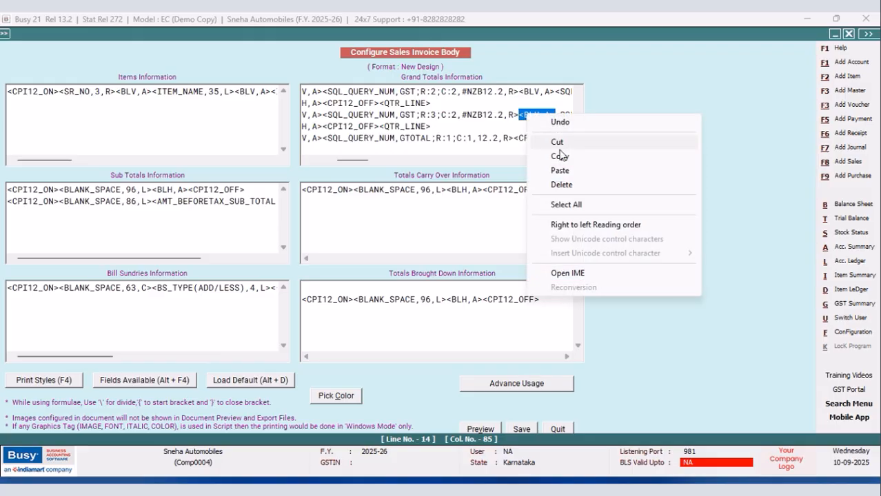
pyautogui.click(559, 156)
pyautogui.click(514, 139)
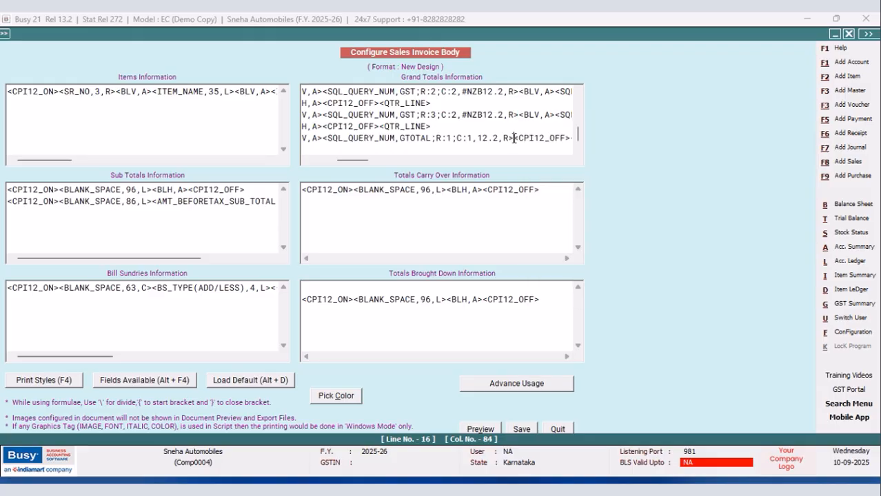
pyautogui.rightClick(514, 139)
pyautogui.click(543, 195)
# Add a BLANK_SPACE of width 8 after the GTOTAL C:1 field's <BLV,A>, followed by another pasted <BLV,A> tag.
pyautogui.hotkey('alt', 'F4')
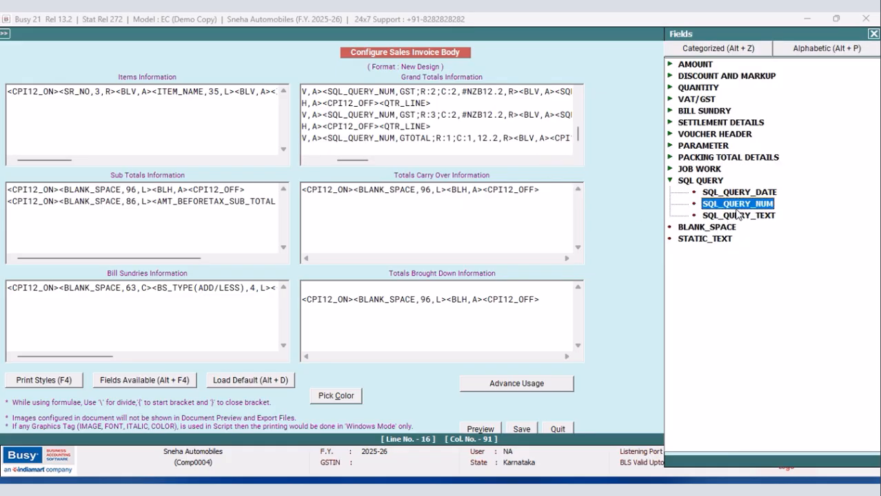
pyautogui.click(705, 230)
pyautogui.doubleClick(705, 228)
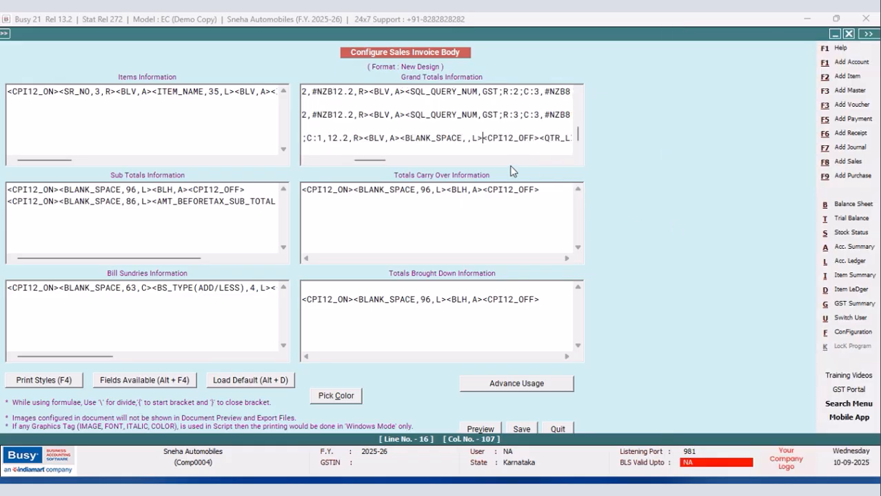
pyautogui.write('8,')
pyautogui.rightClick(487, 136)
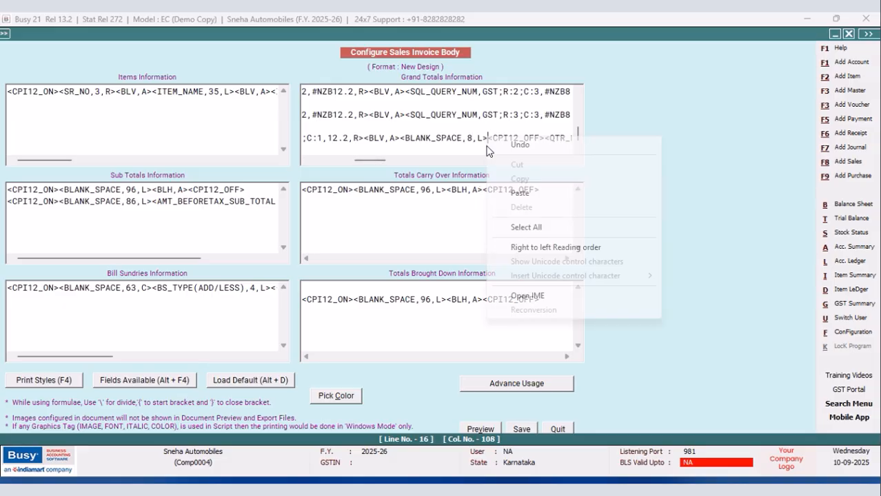
pyautogui.click(521, 196)
# Copy the GTOTAL C:1 field with its <BLV,A> tag and paste it before <CPI12_OFF> in the same line.
pyautogui.moveTo(383, 163); pyautogui.dragTo(364, 166)
pyautogui.moveTo(328, 138); pyautogui.dragTo(555, 138)
pyautogui.rightClick(531, 140)
pyautogui.click(552, 183)
pyautogui.moveTo(357, 162); pyautogui.dragTo(384, 162)
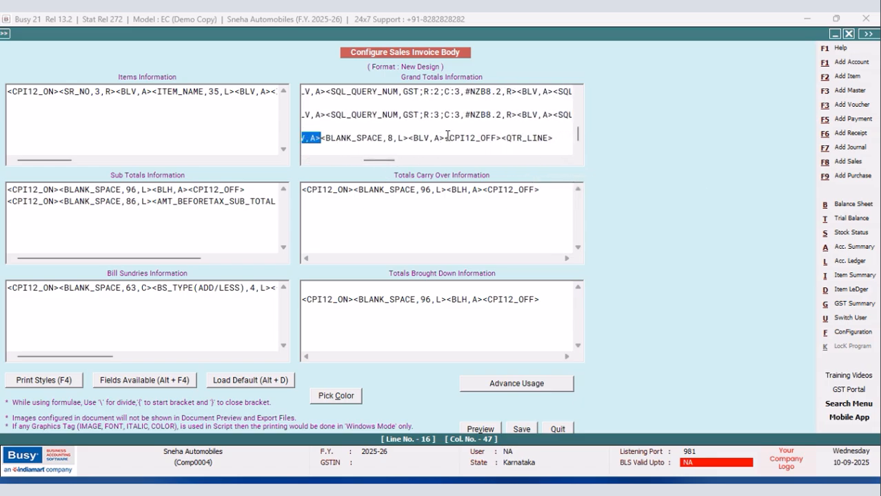
pyautogui.click(444, 136)
pyautogui.rightClick(460, 136)
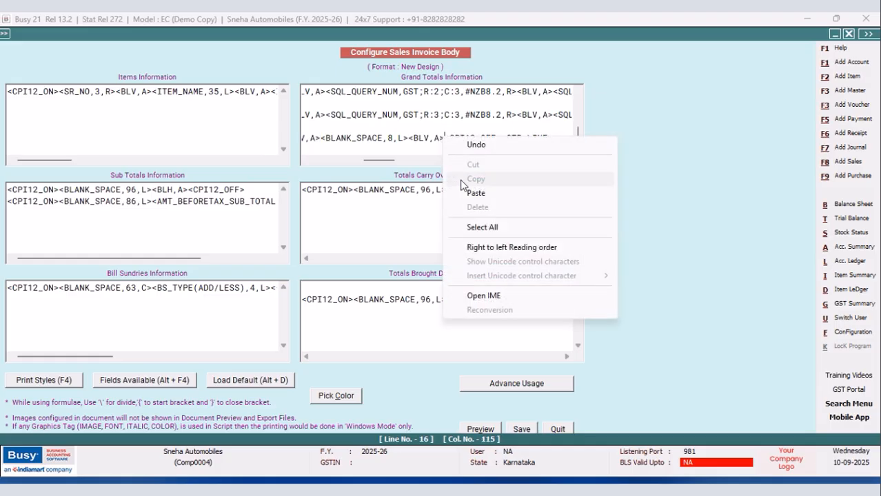
pyautogui.click(474, 192)
# Change the pasted GTOTAL field to column C:2 with width 10.2.
pyautogui.click(408, 138)
pyautogui.press('BackSpace')
pyautogui.write('2')
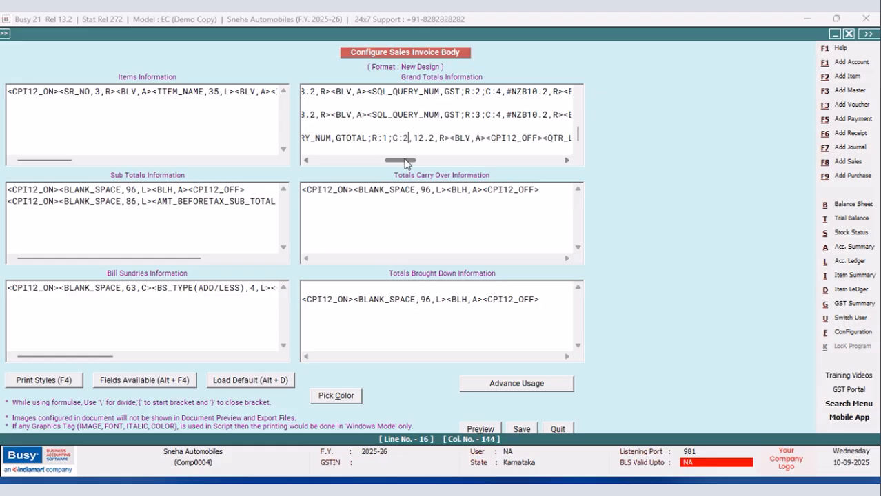
pyautogui.click(426, 138)
pyautogui.press('BackSpace')
pyautogui.write('0')
# Add a BLANK_SPACE of width 8 and a <BLV,A> tag after the GTOTAL C:2 field's border.
pyautogui.click(486, 138)
pyautogui.hotkey('alt', 'F4')
pyautogui.doubleClick(714, 227)
pyautogui.press('Down')
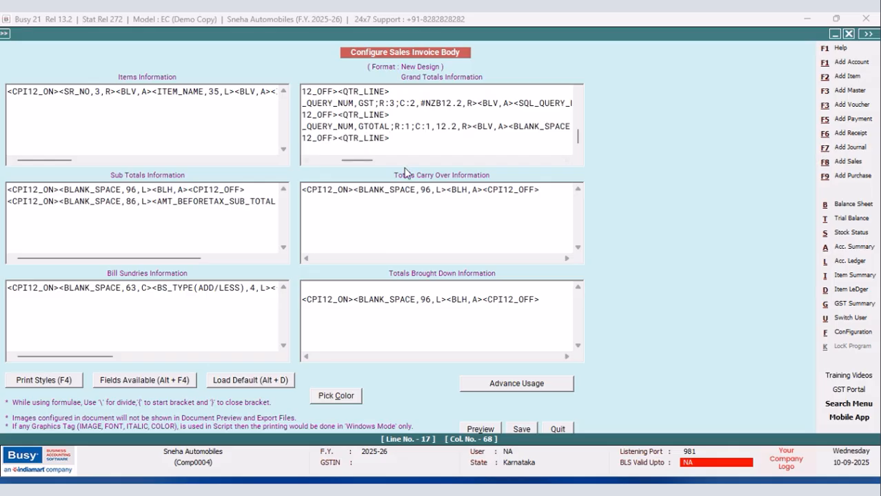
pyautogui.moveTo(360, 161); pyautogui.dragTo(419, 166)
pyautogui.click(415, 144)
pyautogui.write('8,L><BLV')
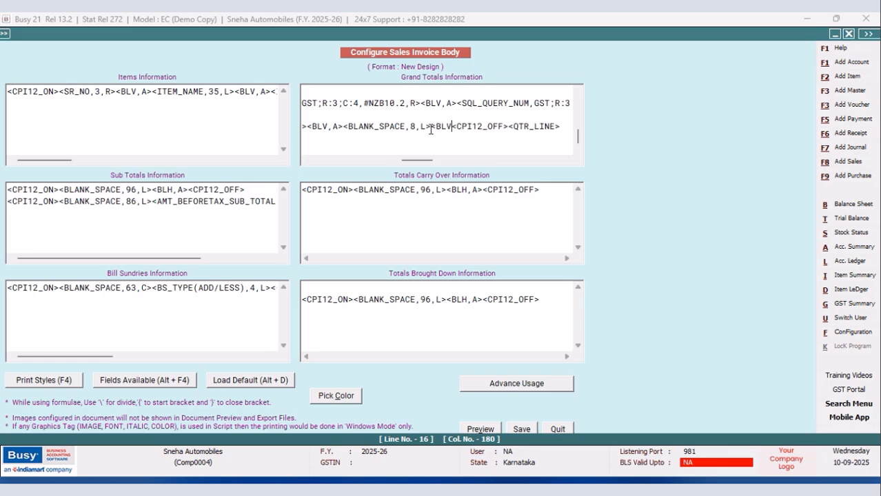
pyautogui.write(',A>')
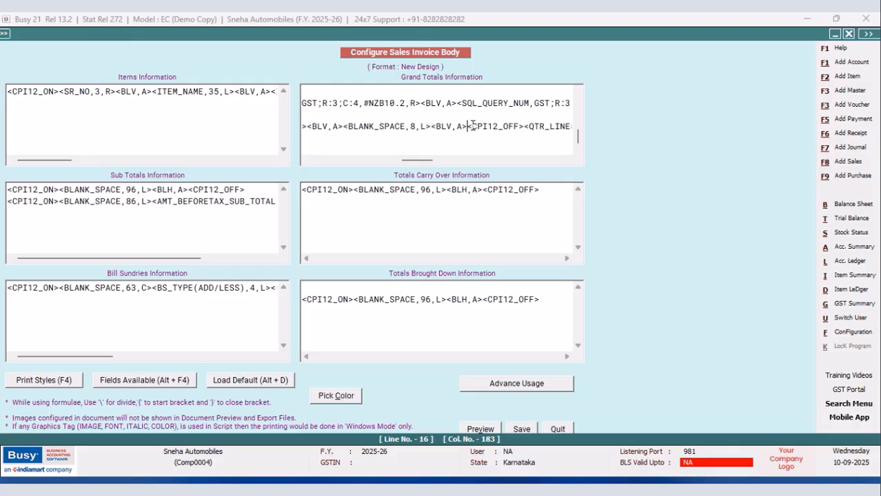
# Paste the copied GTOTAL field before <CPI12_OFF> and set it to column C:3 with width 10.2.
pyautogui.rightClick(467, 126)
pyautogui.click(506, 185)
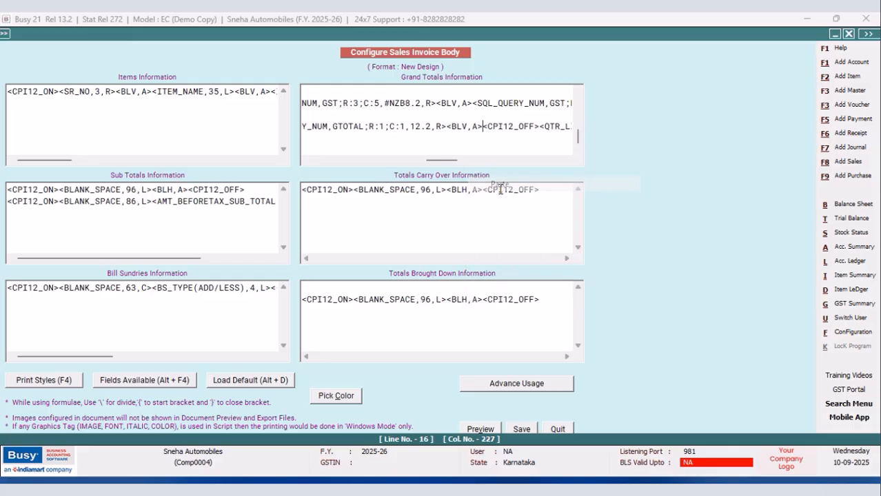
pyautogui.click(405, 126)
pyautogui.press('BackSpace')
pyautogui.write('3')
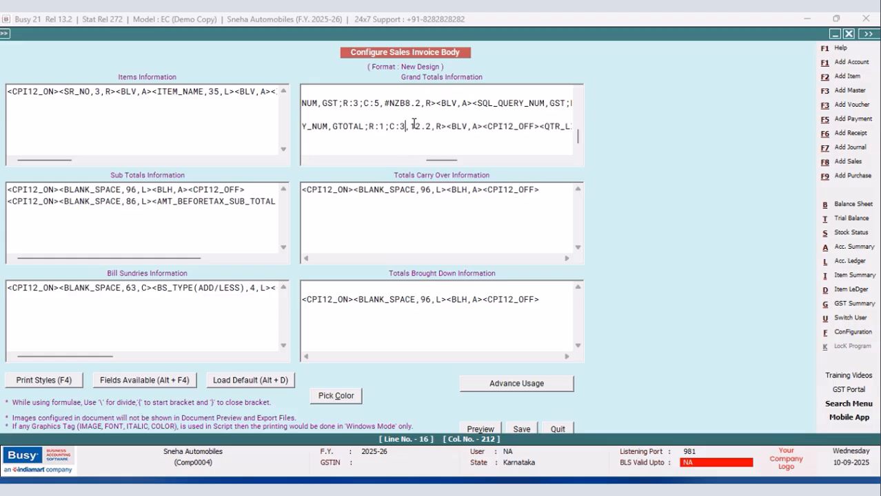
pyautogui.click(420, 126)
pyautogui.press('BackSpace')
pyautogui.write('0')
# Add a BLANK_SPACE of width 8 and a <BLV,A> tag after the GTOTAL C:3 field's border.
pyautogui.hotkey('alt', 'F4')
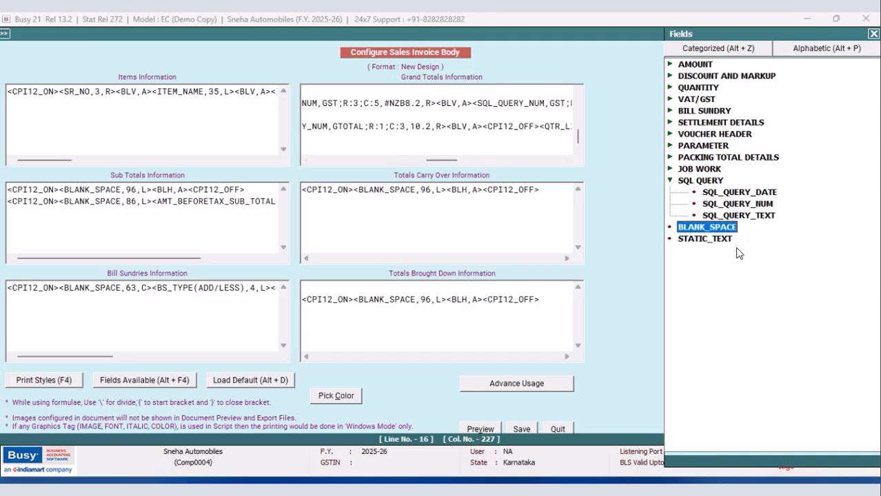
pyautogui.doubleClick(723, 231)
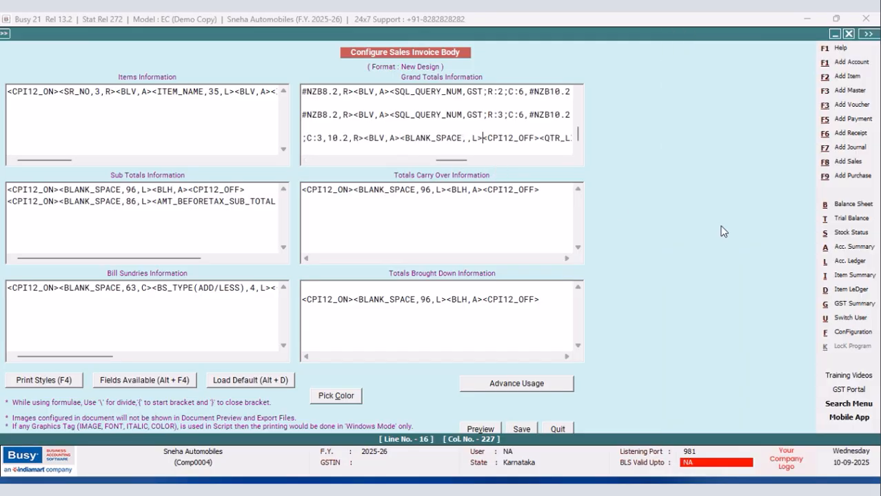
pyautogui.click(466, 140)
pyautogui.write('8,L>')
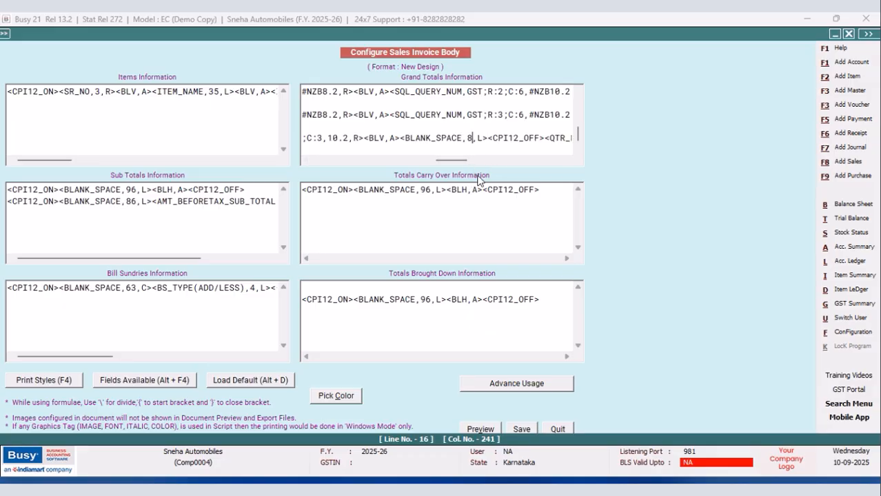
pyautogui.write('<BLV,A><')
# Paste the copied GTOTAL field at the end of the row's fields and set it to column C:4 with width 10.2.
pyautogui.press('End')
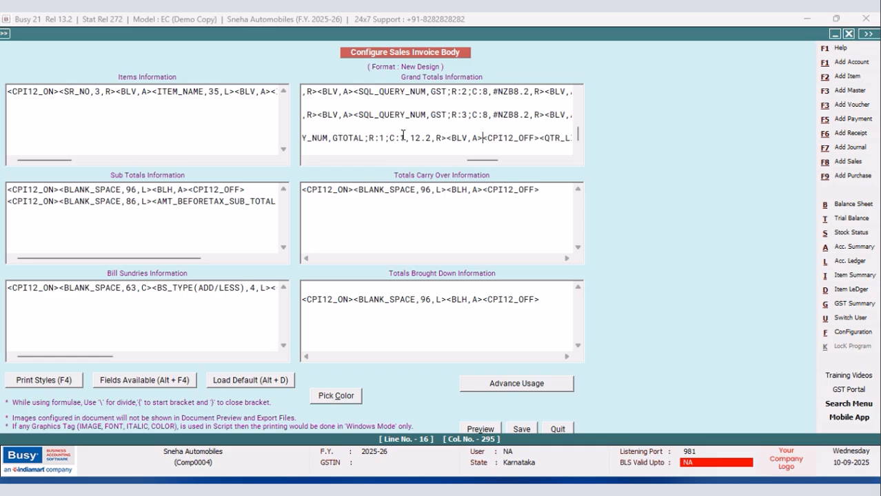
pyautogui.click(407, 138)
pyautogui.press('BackSpace')
pyautogui.write('4')
pyautogui.press('BackSpace')
pyautogui.write('0')
# Paste the GTOTAL field once more after the C:4 field and delete its trailing <BLV,A> tag.
pyautogui.click(484, 138)
pyautogui.rightClick(484, 138)
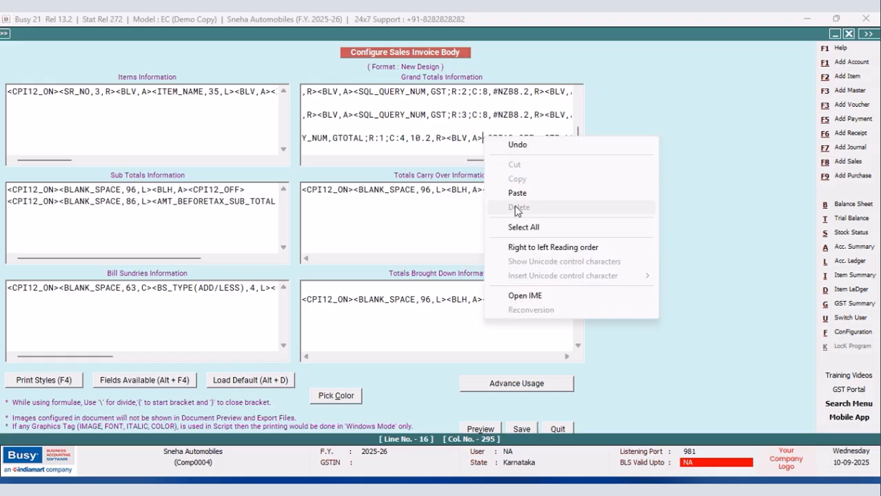
pyautogui.click(517, 193)
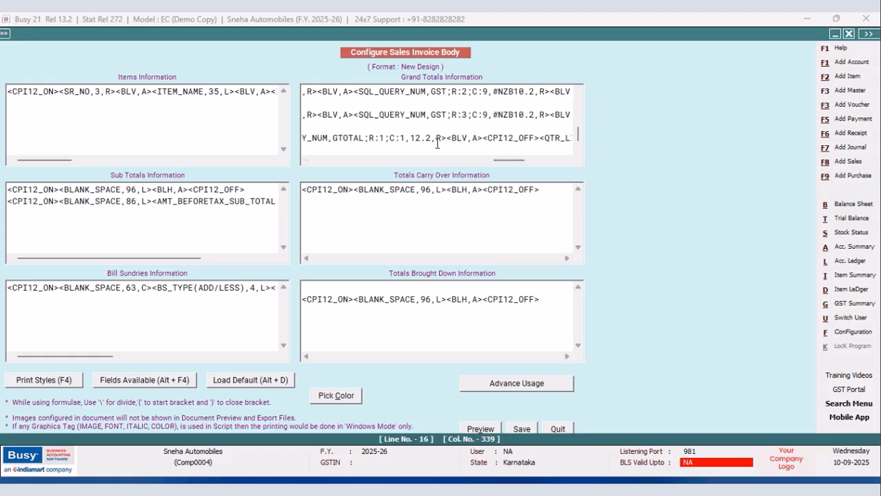
pyautogui.moveTo(483, 138); pyautogui.dragTo(448, 141)
pyautogui.press('Delete')
# Change the last GTOTAL field to column C:5 with width 10.2.
pyautogui.press('Left')
pyautogui.press('Left')
pyautogui.press('Left')
pyautogui.press('Left')
pyautogui.press('Left')
pyautogui.press('Left')
pyautogui.press('Left')
pyautogui.press('Left')
pyautogui.press('BackSpace')
pyautogui.write('5')
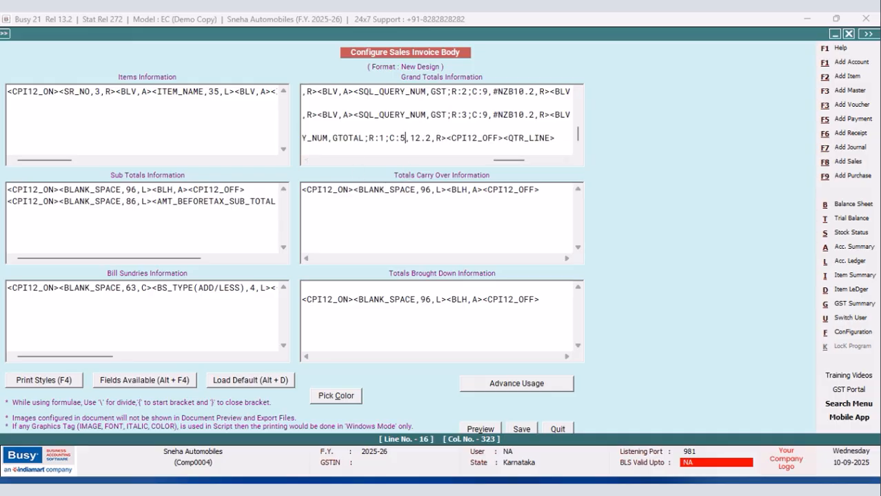
pyautogui.click(421, 137)
pyautogui.press('BackSpace')
pyautogui.write('0')
# Save the invoice body configuration and leave the document configuration to return to the sales voucher.
pyautogui.click(521, 429)
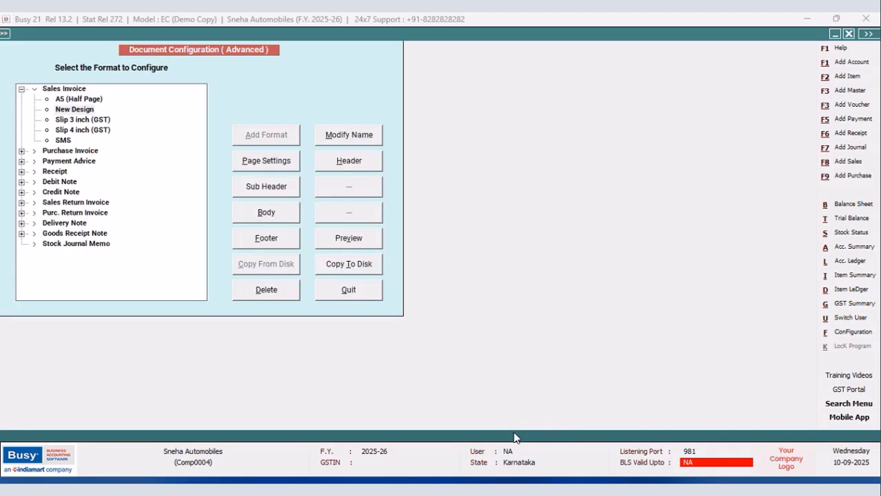
pyautogui.click(369, 294)
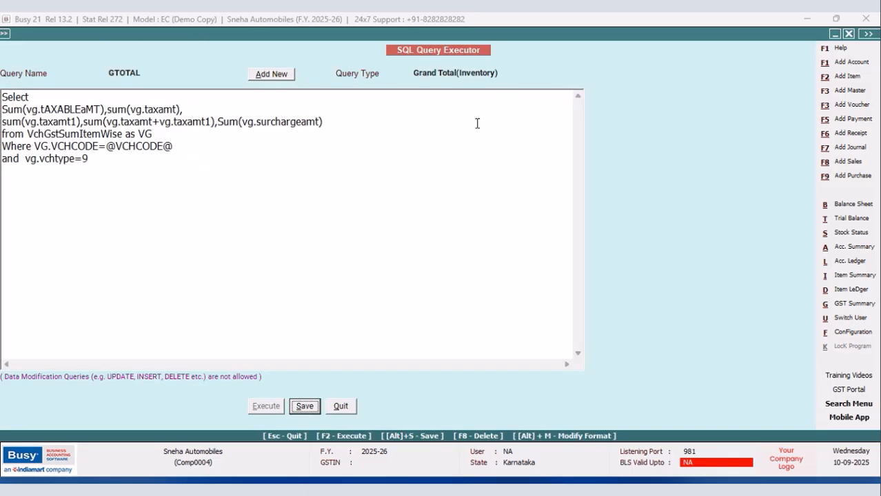
pyautogui.click(341, 406)
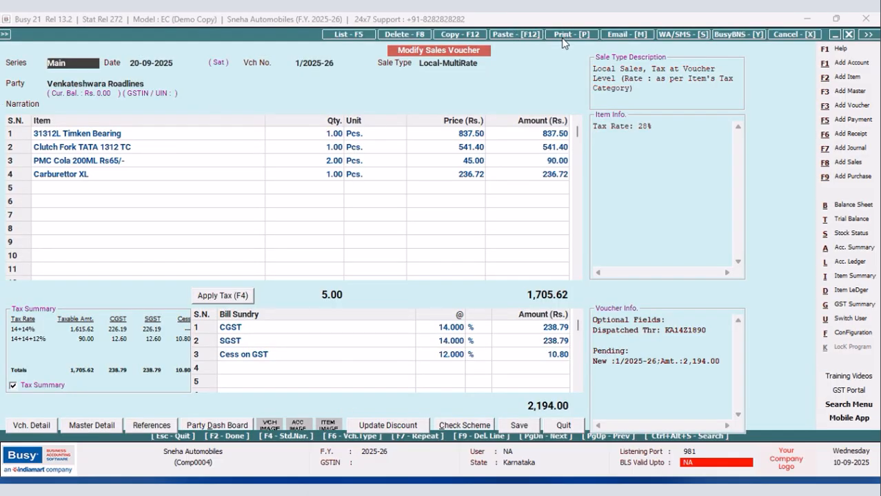
# Preview the sales voucher's printout and check the grand total row in the GST summary table.
pyautogui.click(570, 34)
pyautogui.click(385, 258)
pyautogui.click(128, 135)
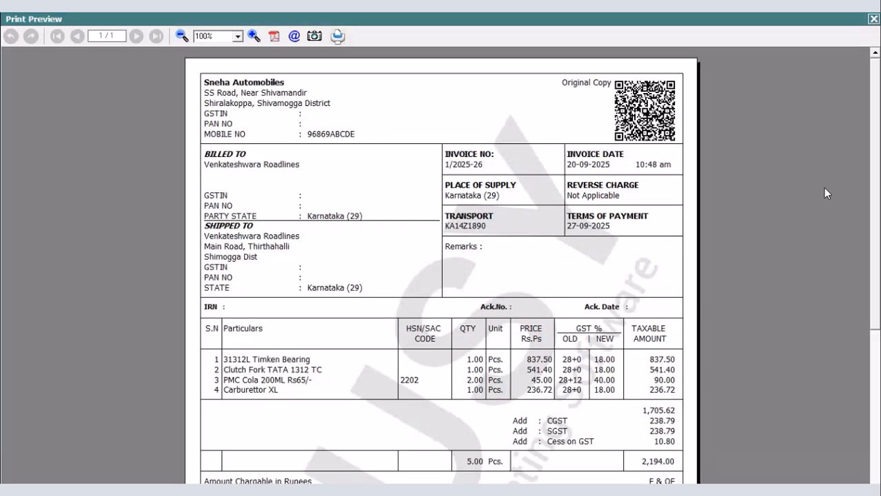
pyautogui.moveTo(872, 119); pyautogui.dragTo(873, 215)
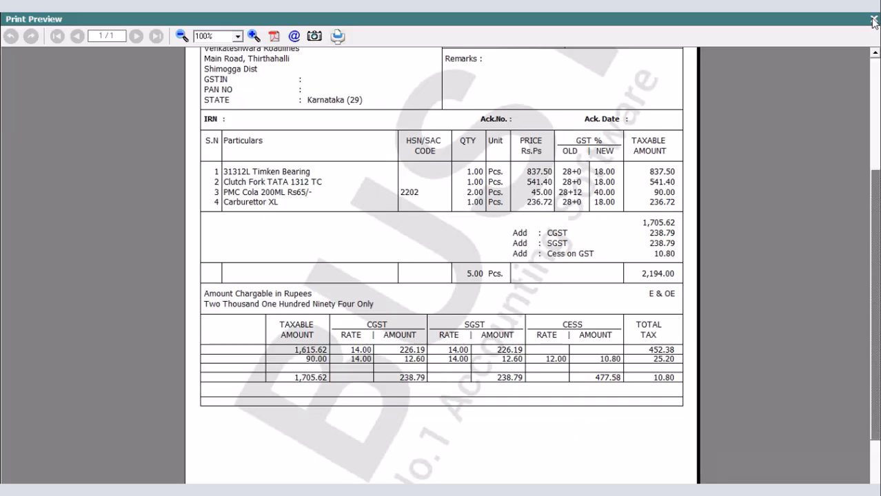
pyautogui.click(874, 22)
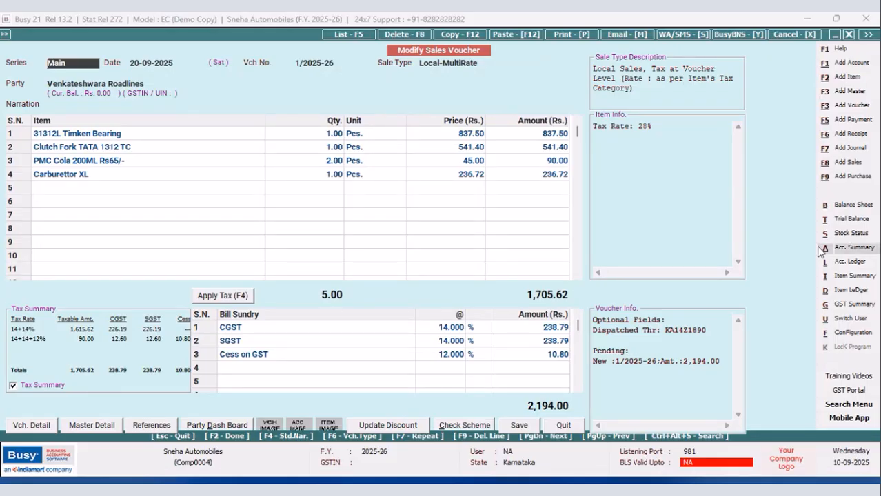
# Open the advanced invoice/document printing configuration and select the New Design format under Sales Invoice.
pyautogui.click(847, 332)
pyautogui.click(116, 131)
pyautogui.click(71, 199)
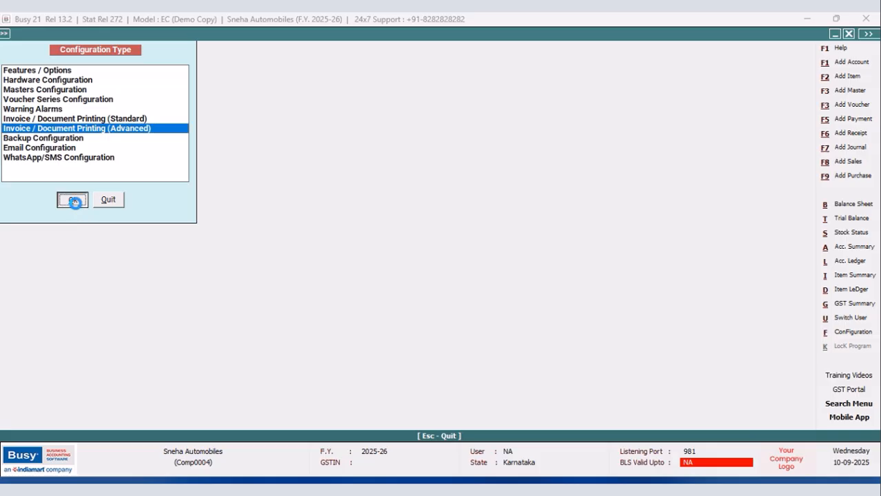
pyautogui.click(21, 89)
pyautogui.click(74, 110)
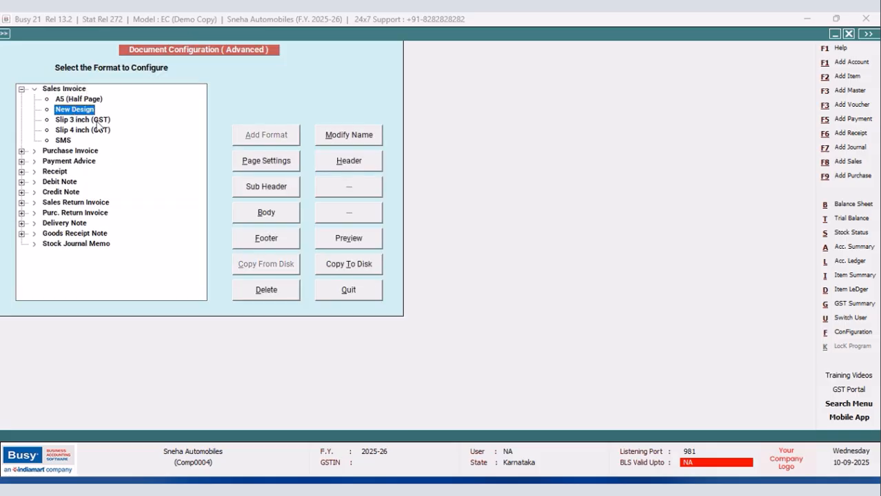